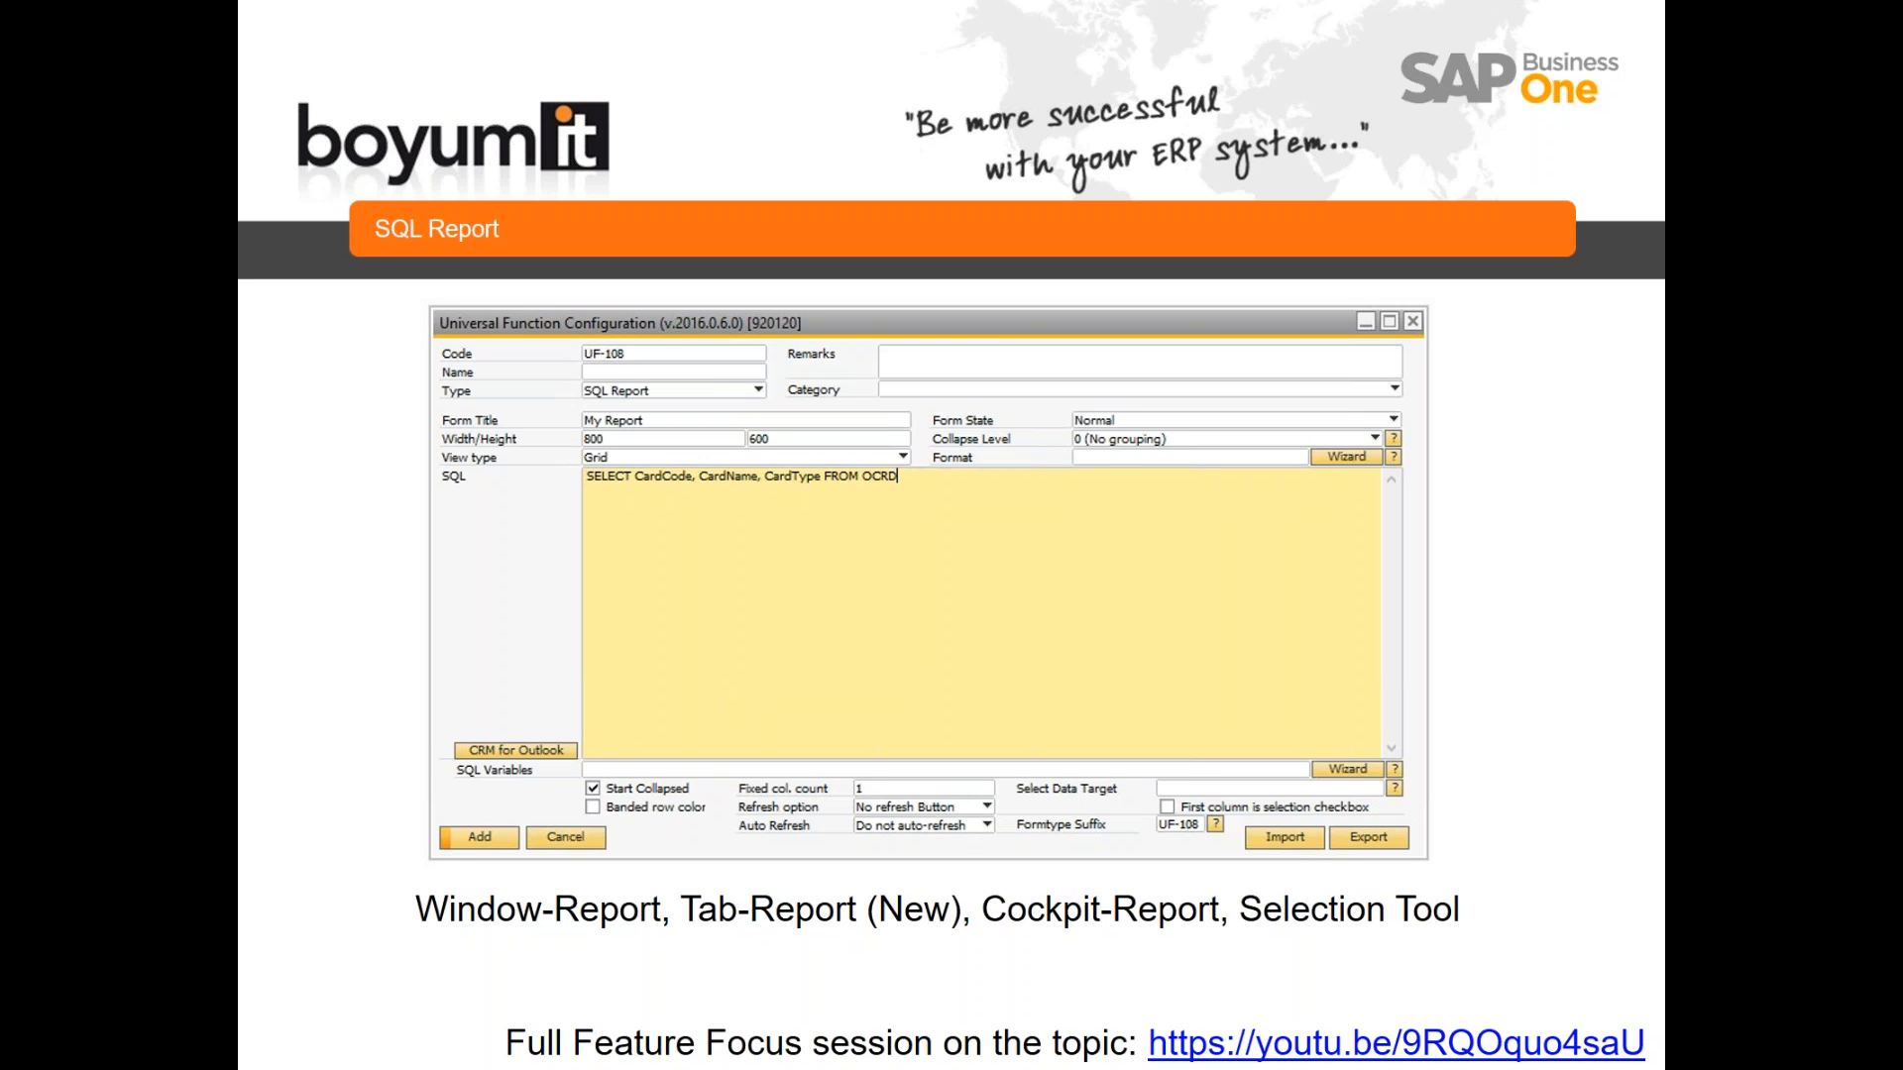
- Switch to SAP Business One and answer No to the open system message
key("alt+Tab")
key("alt+Tab")
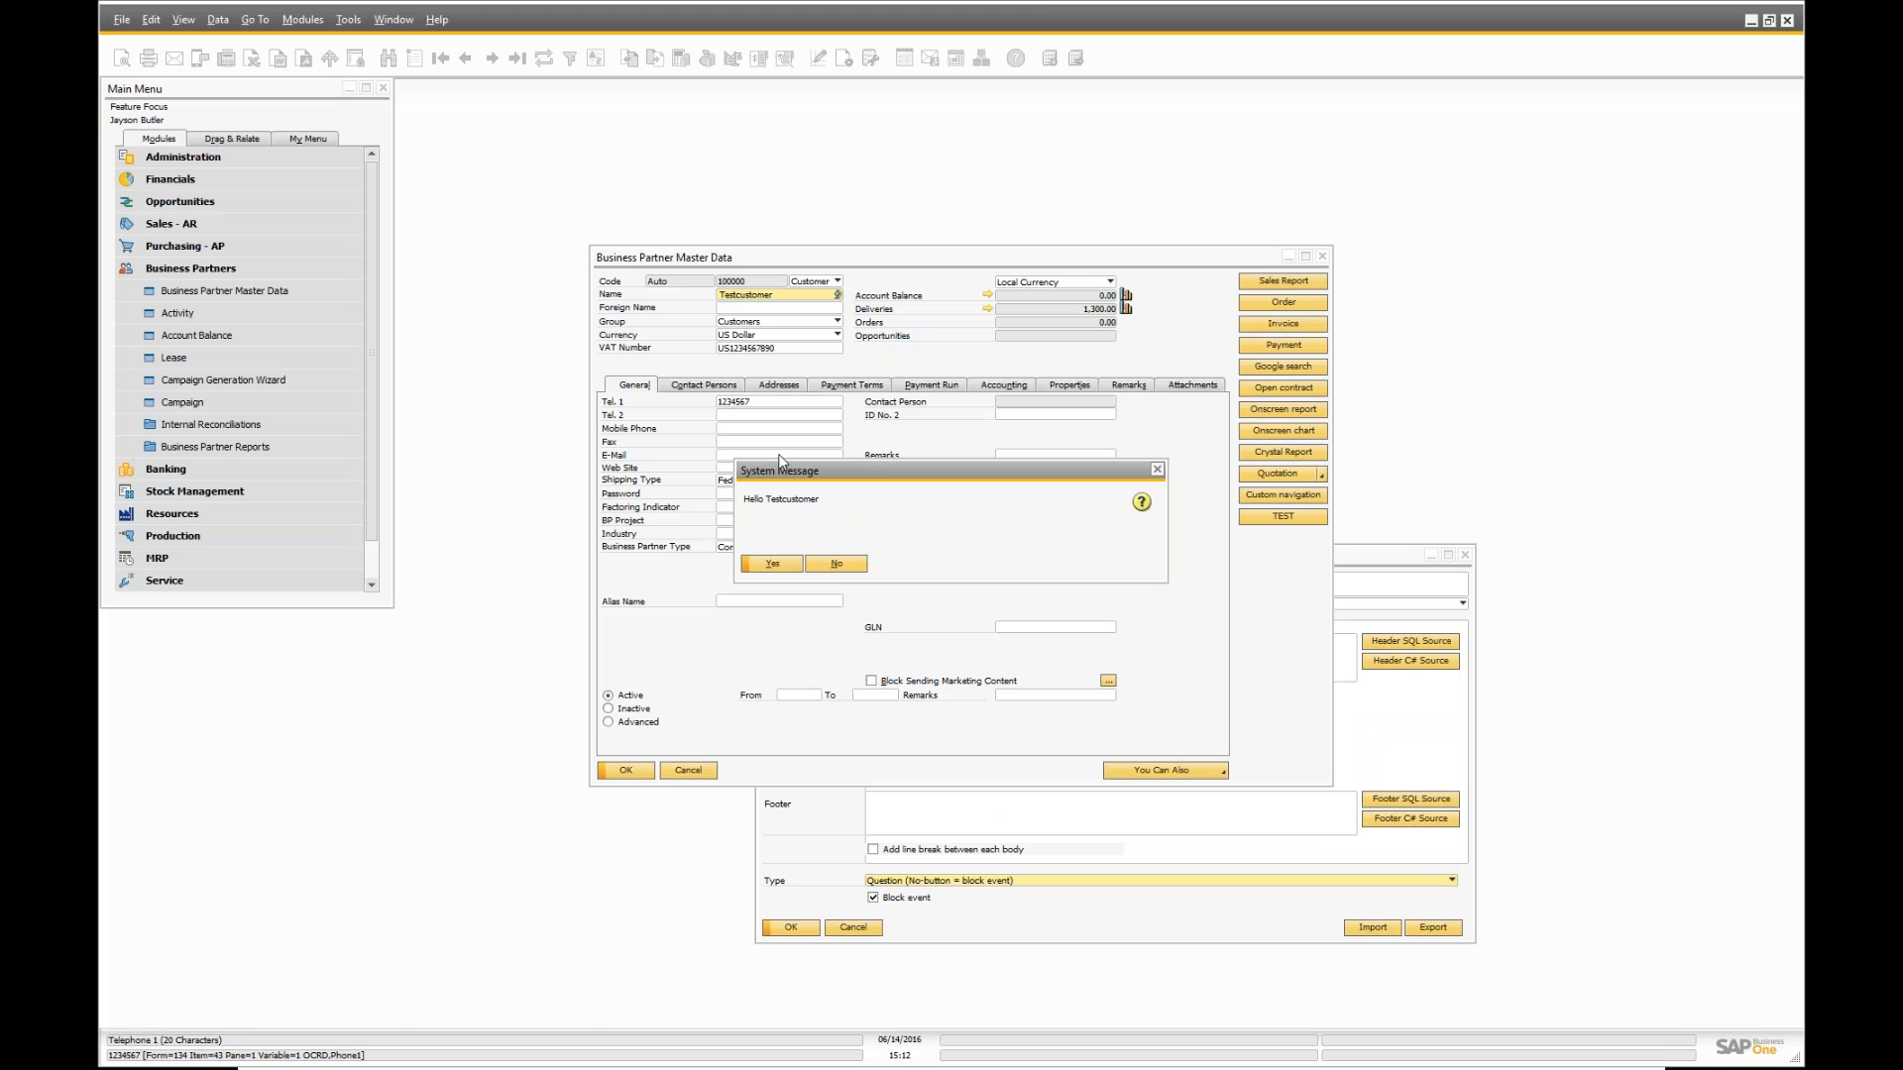
left_click(835, 563)
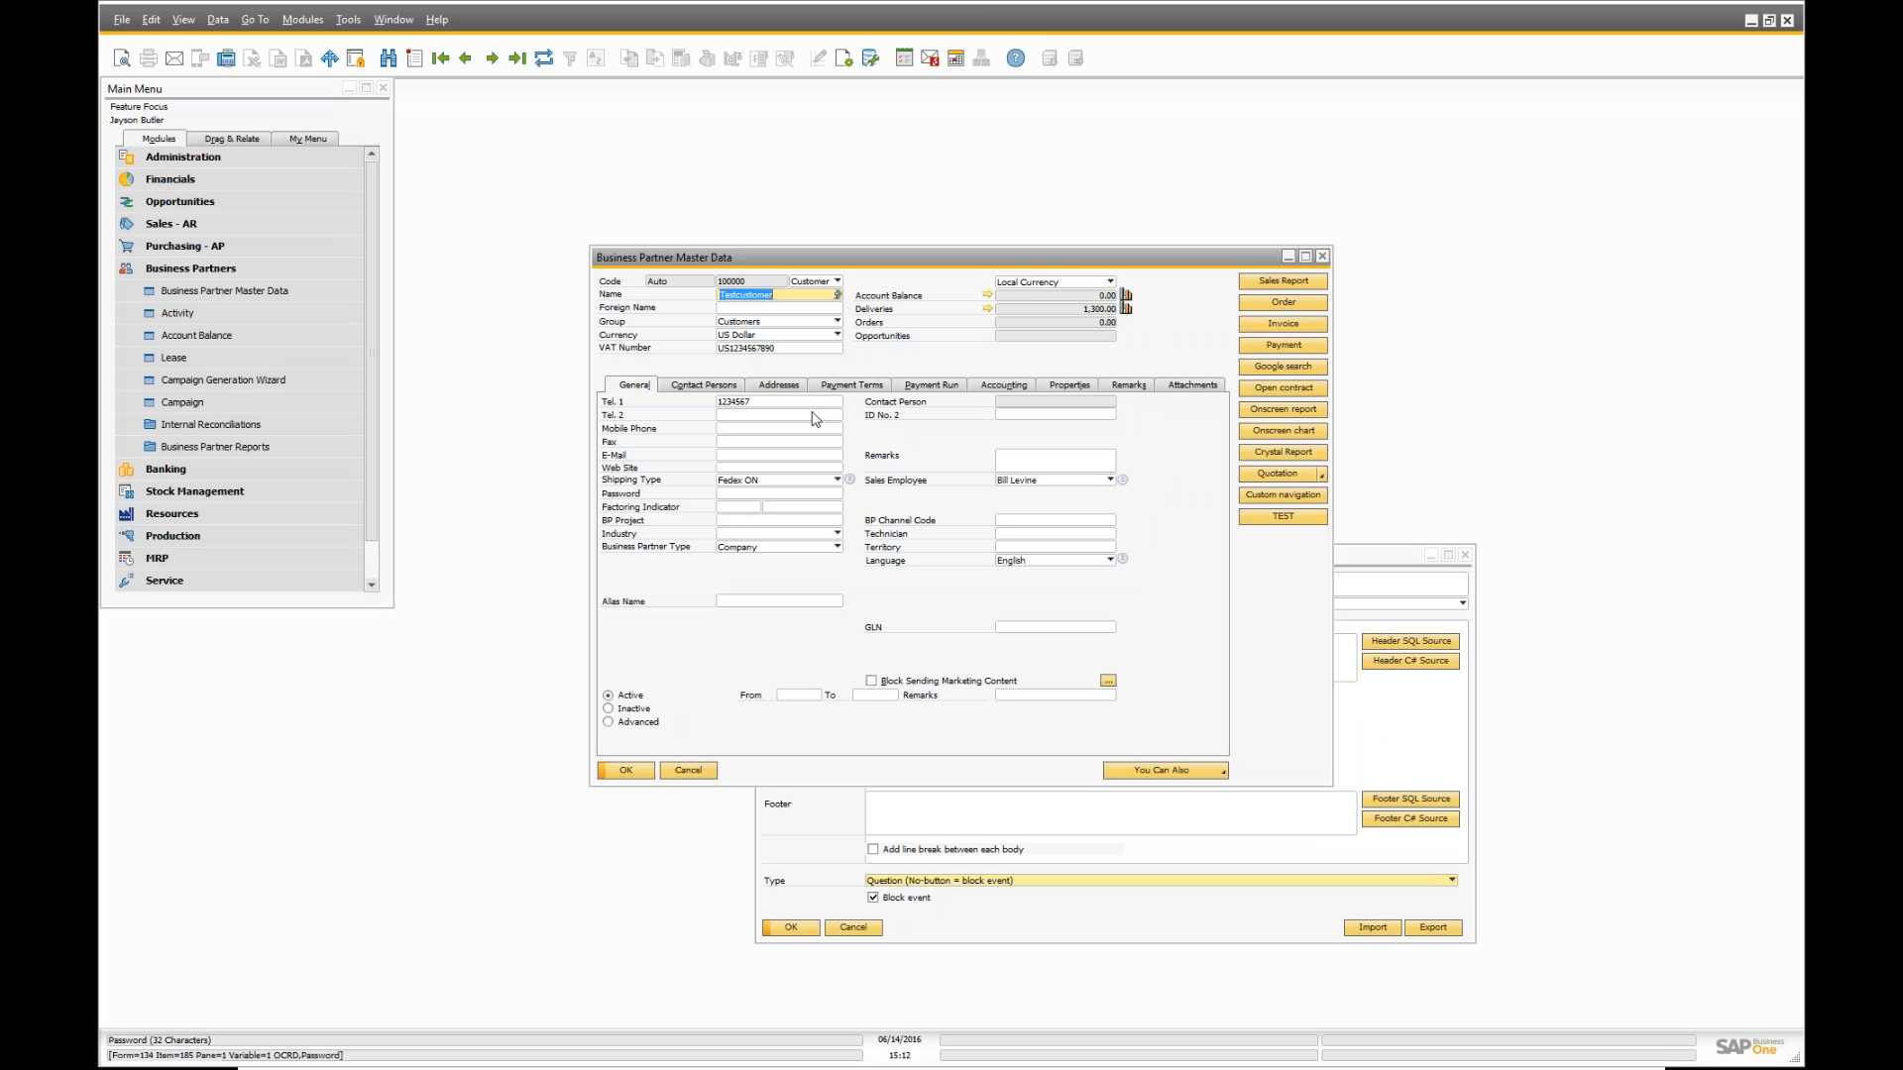
- Open the Query Manager and try running the system query "Locate Reconciliation/Row in Bank Statements by Exact Amount" with blank criteria
left_click(870, 58)
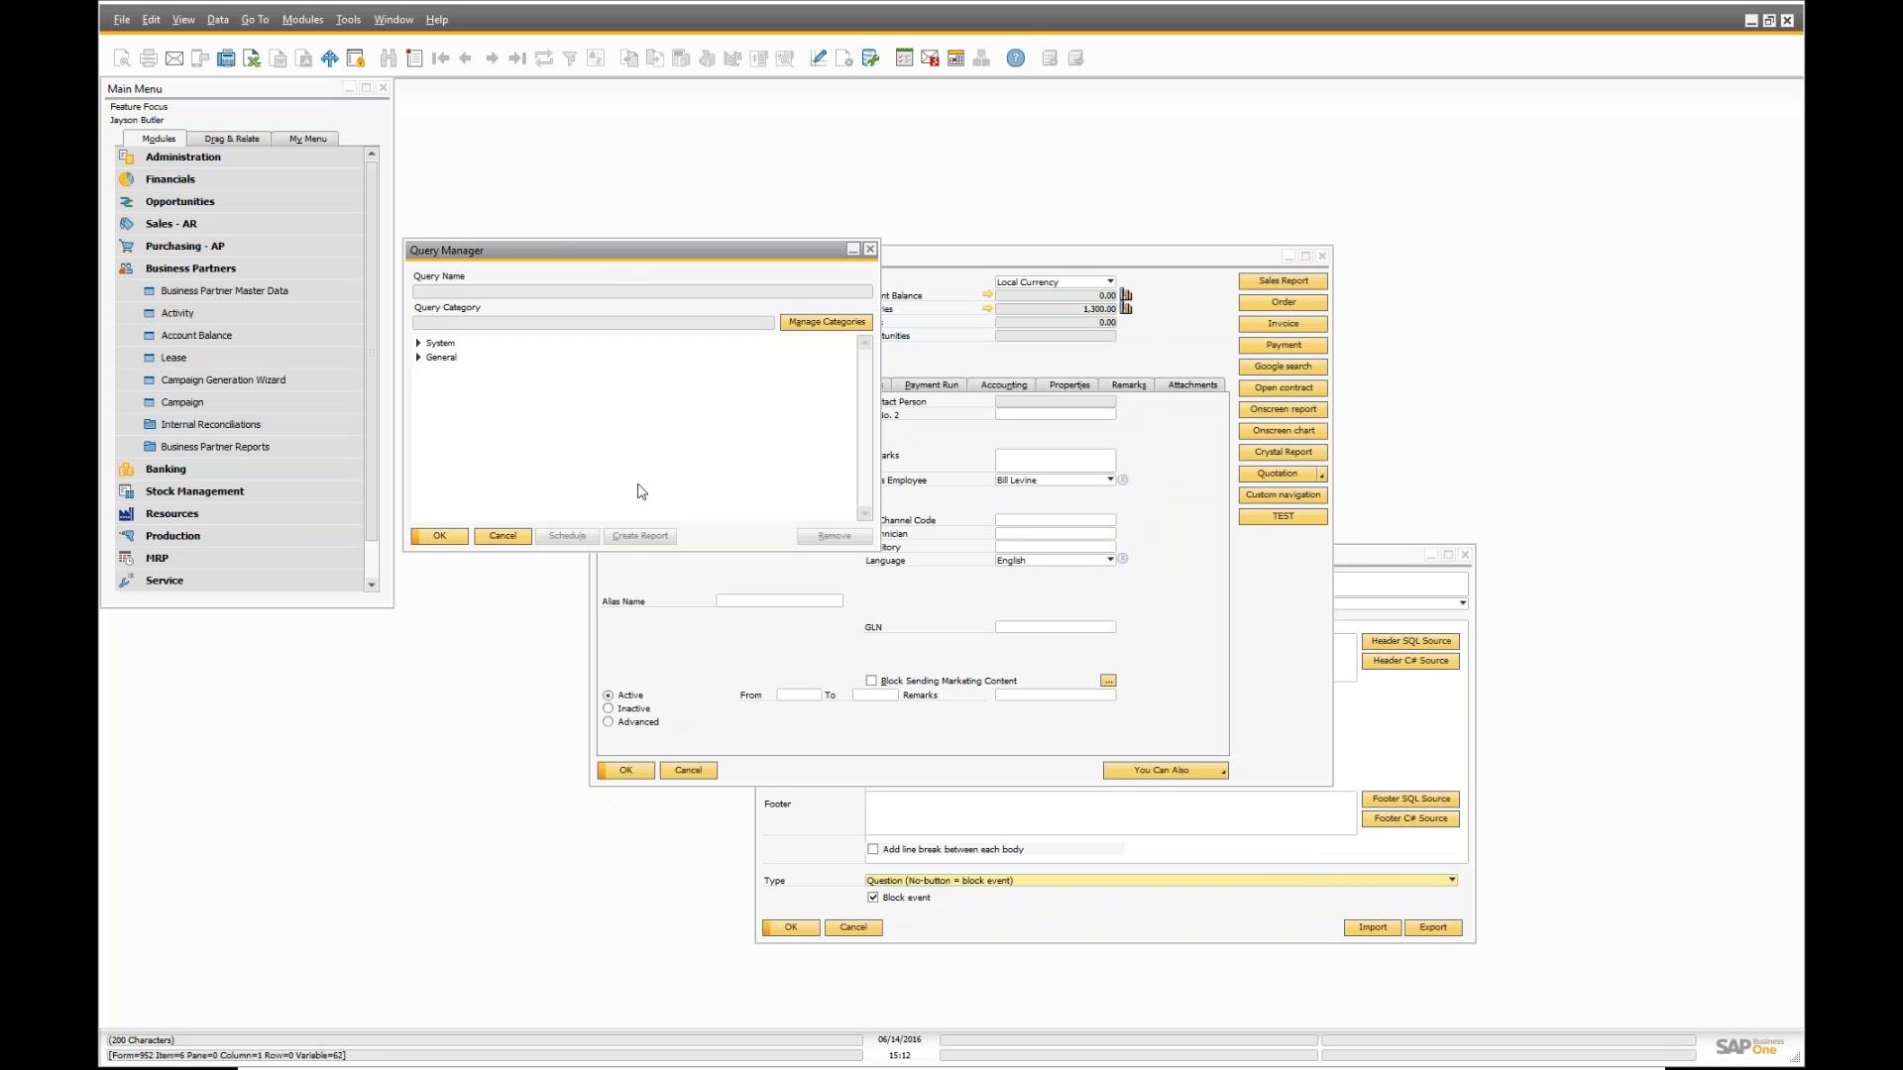
left_click(418, 344)
scroll(511, 388, "down", 3)
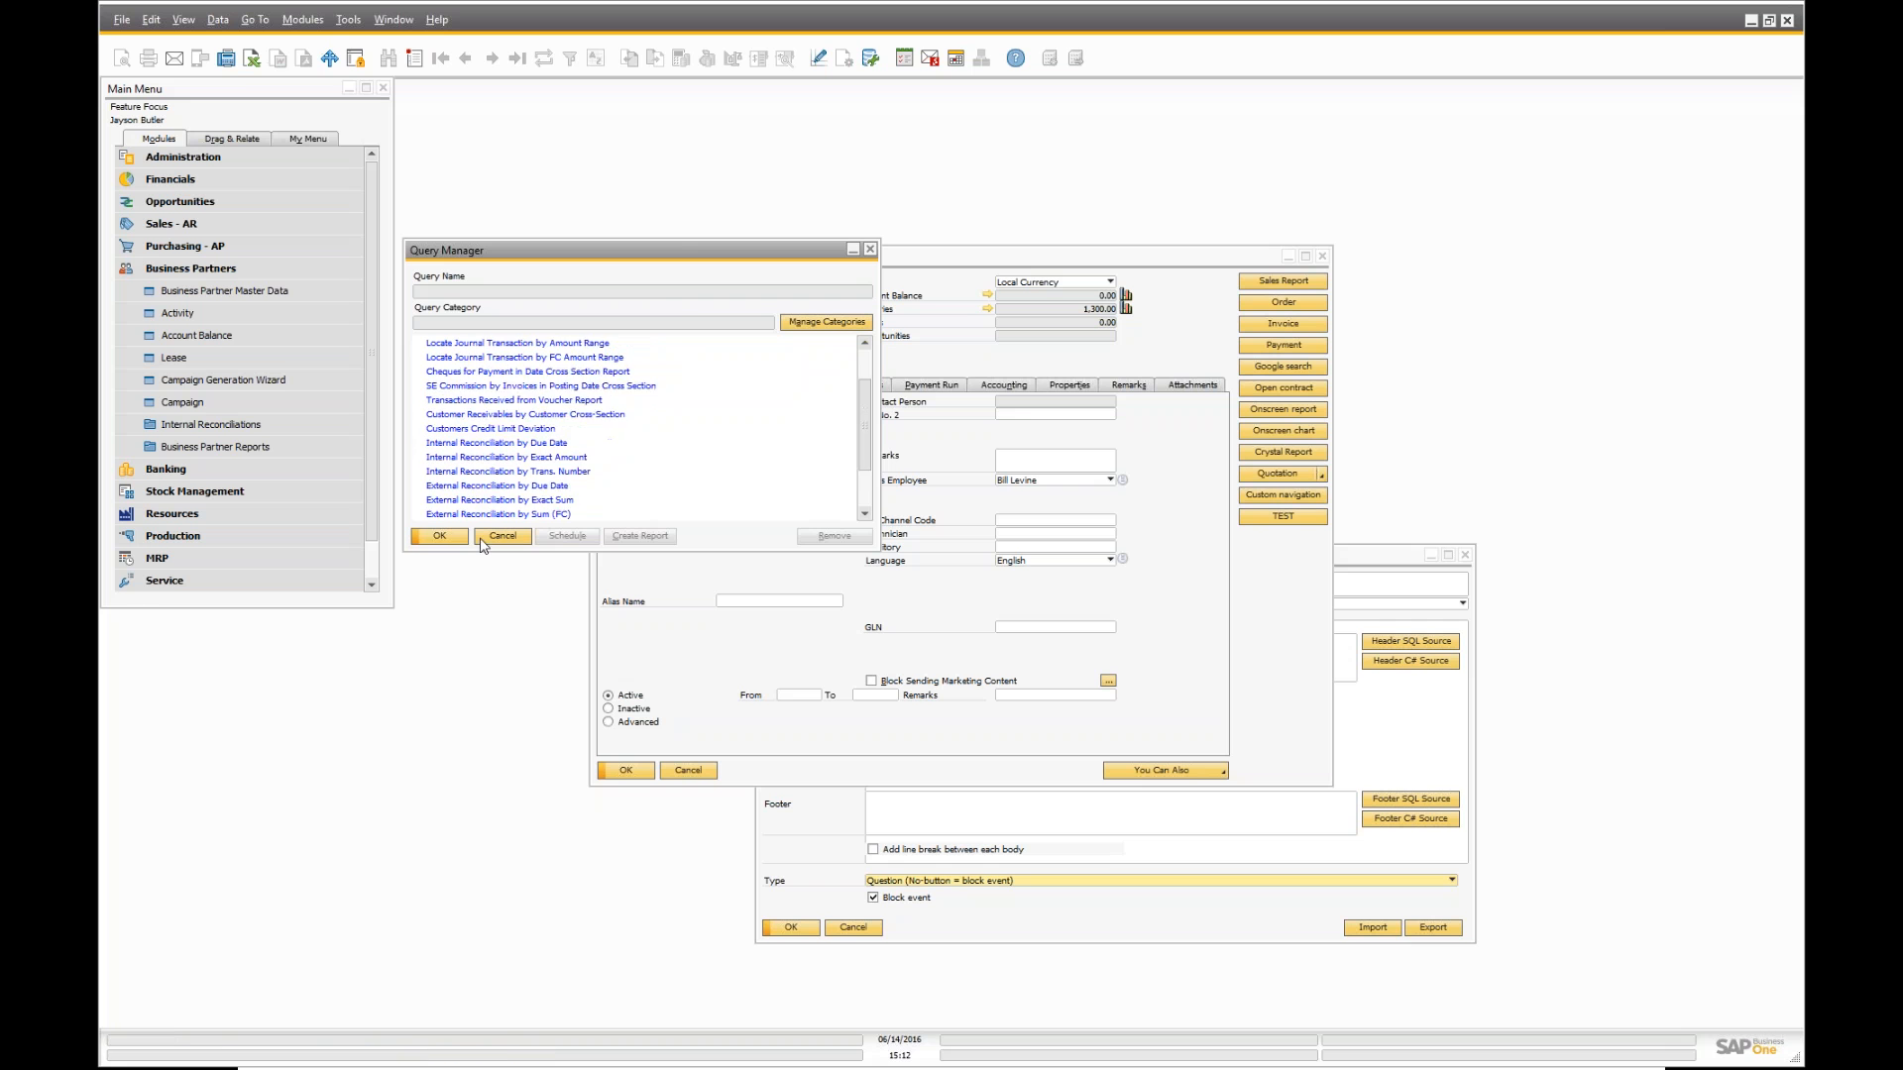
scroll(511, 389, "up", 3)
double_click(516, 371)
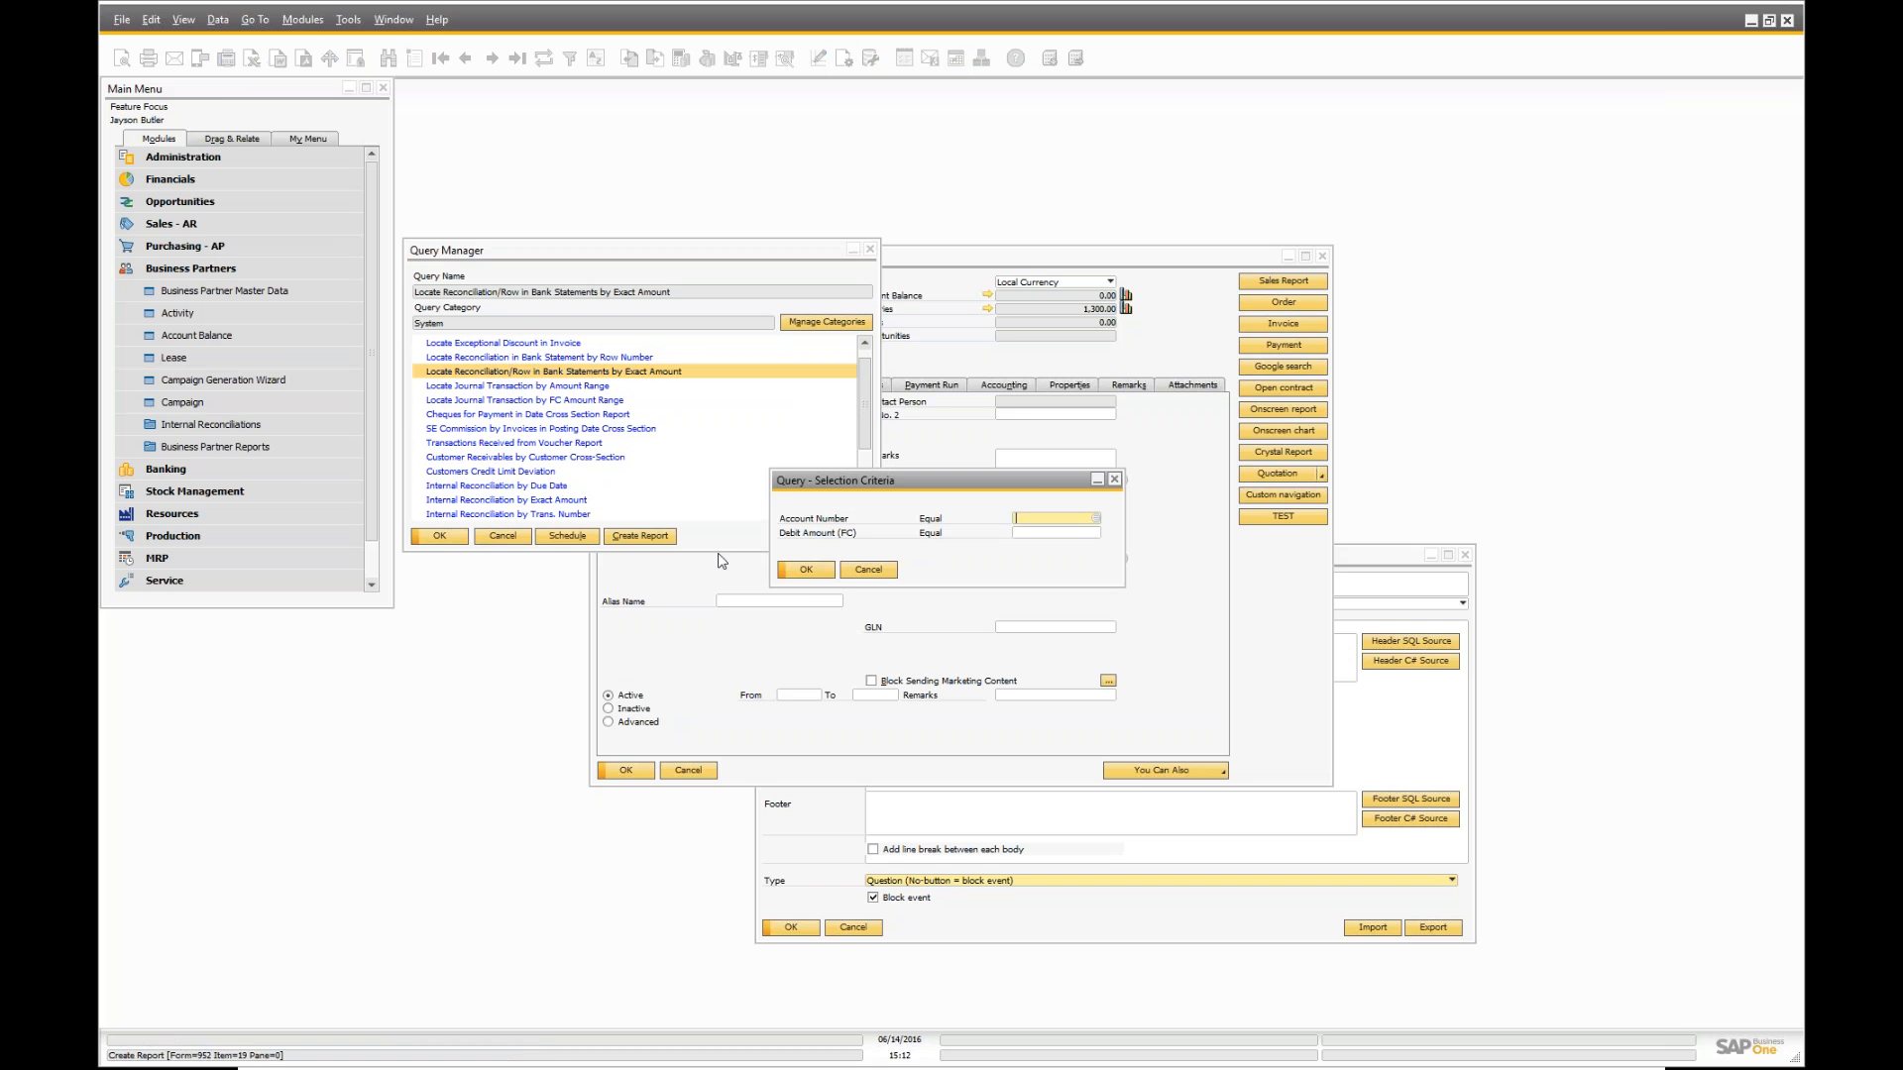
left_click(807, 573)
scroll(560, 416, "up", 1)
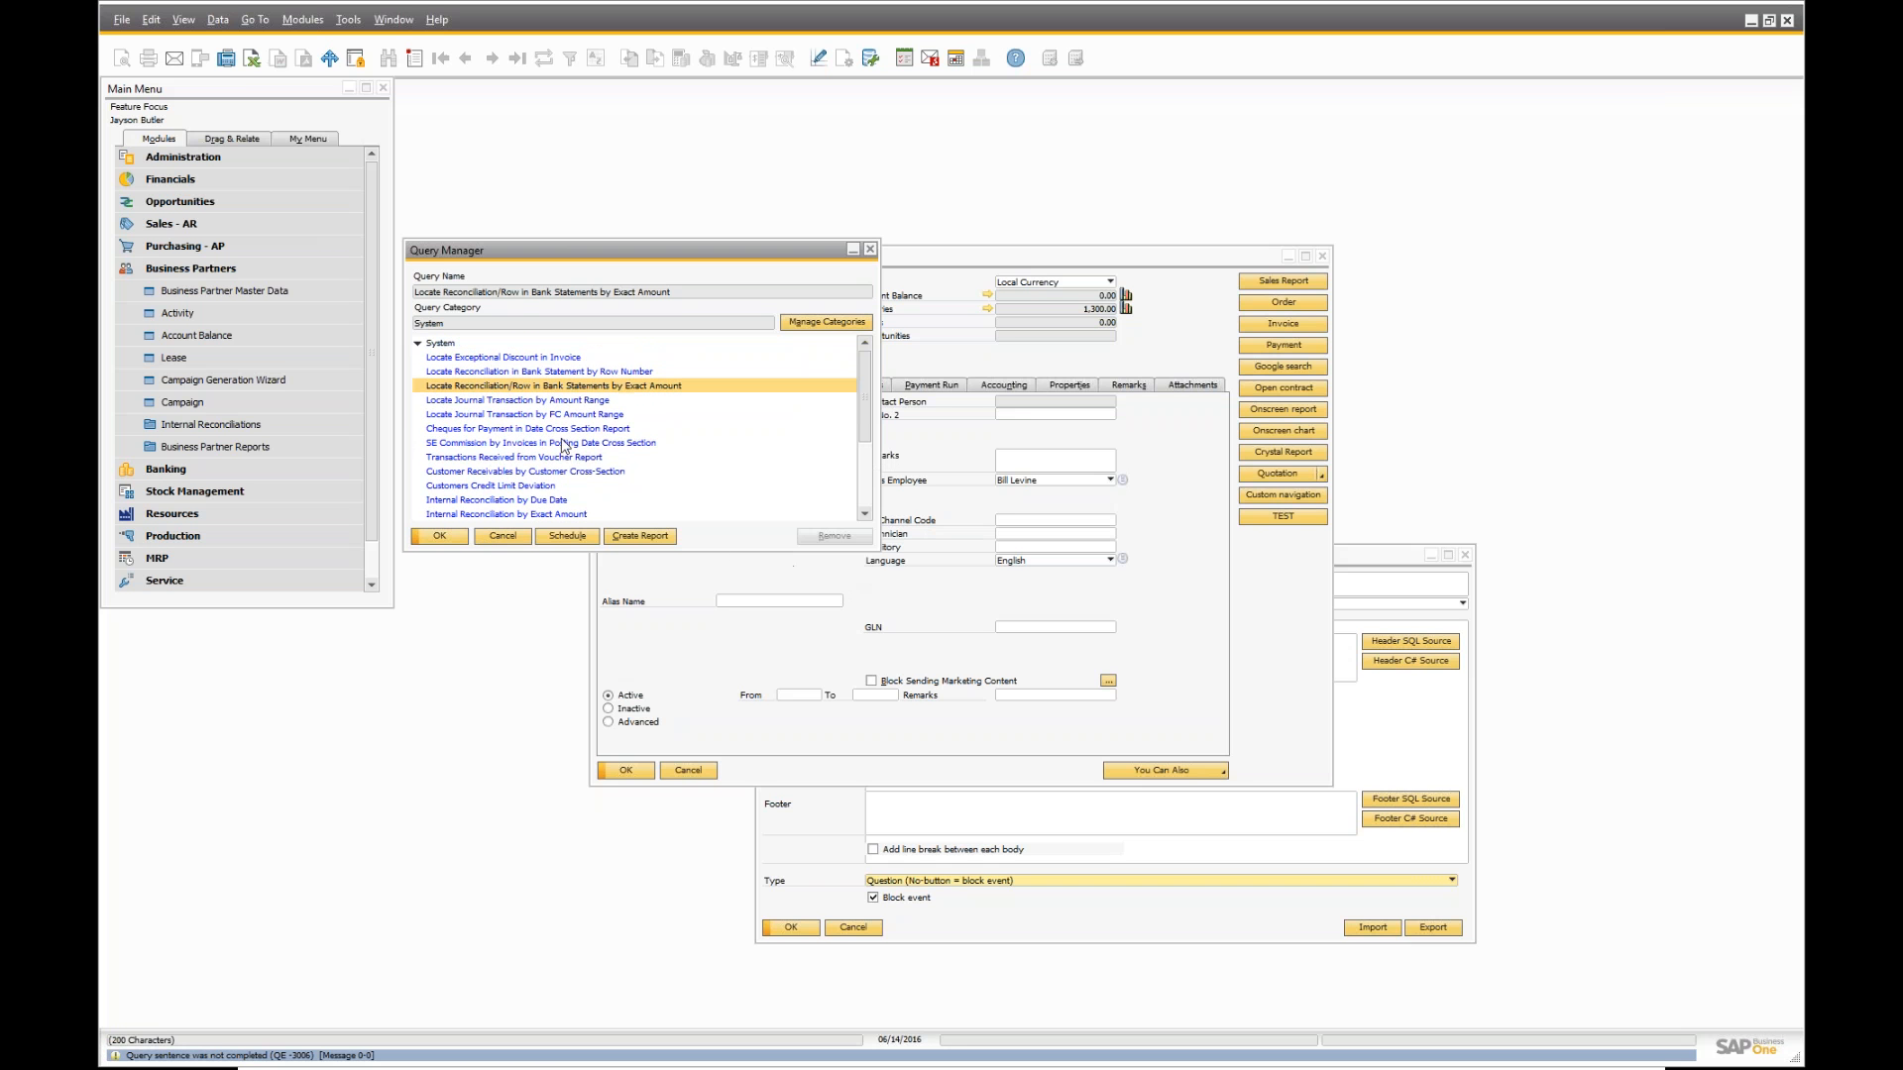
- Run the "Locate Exceptional Discount in Invoice" query with a document discount greater or equal to 10.000, and close its result
double_click(491, 357)
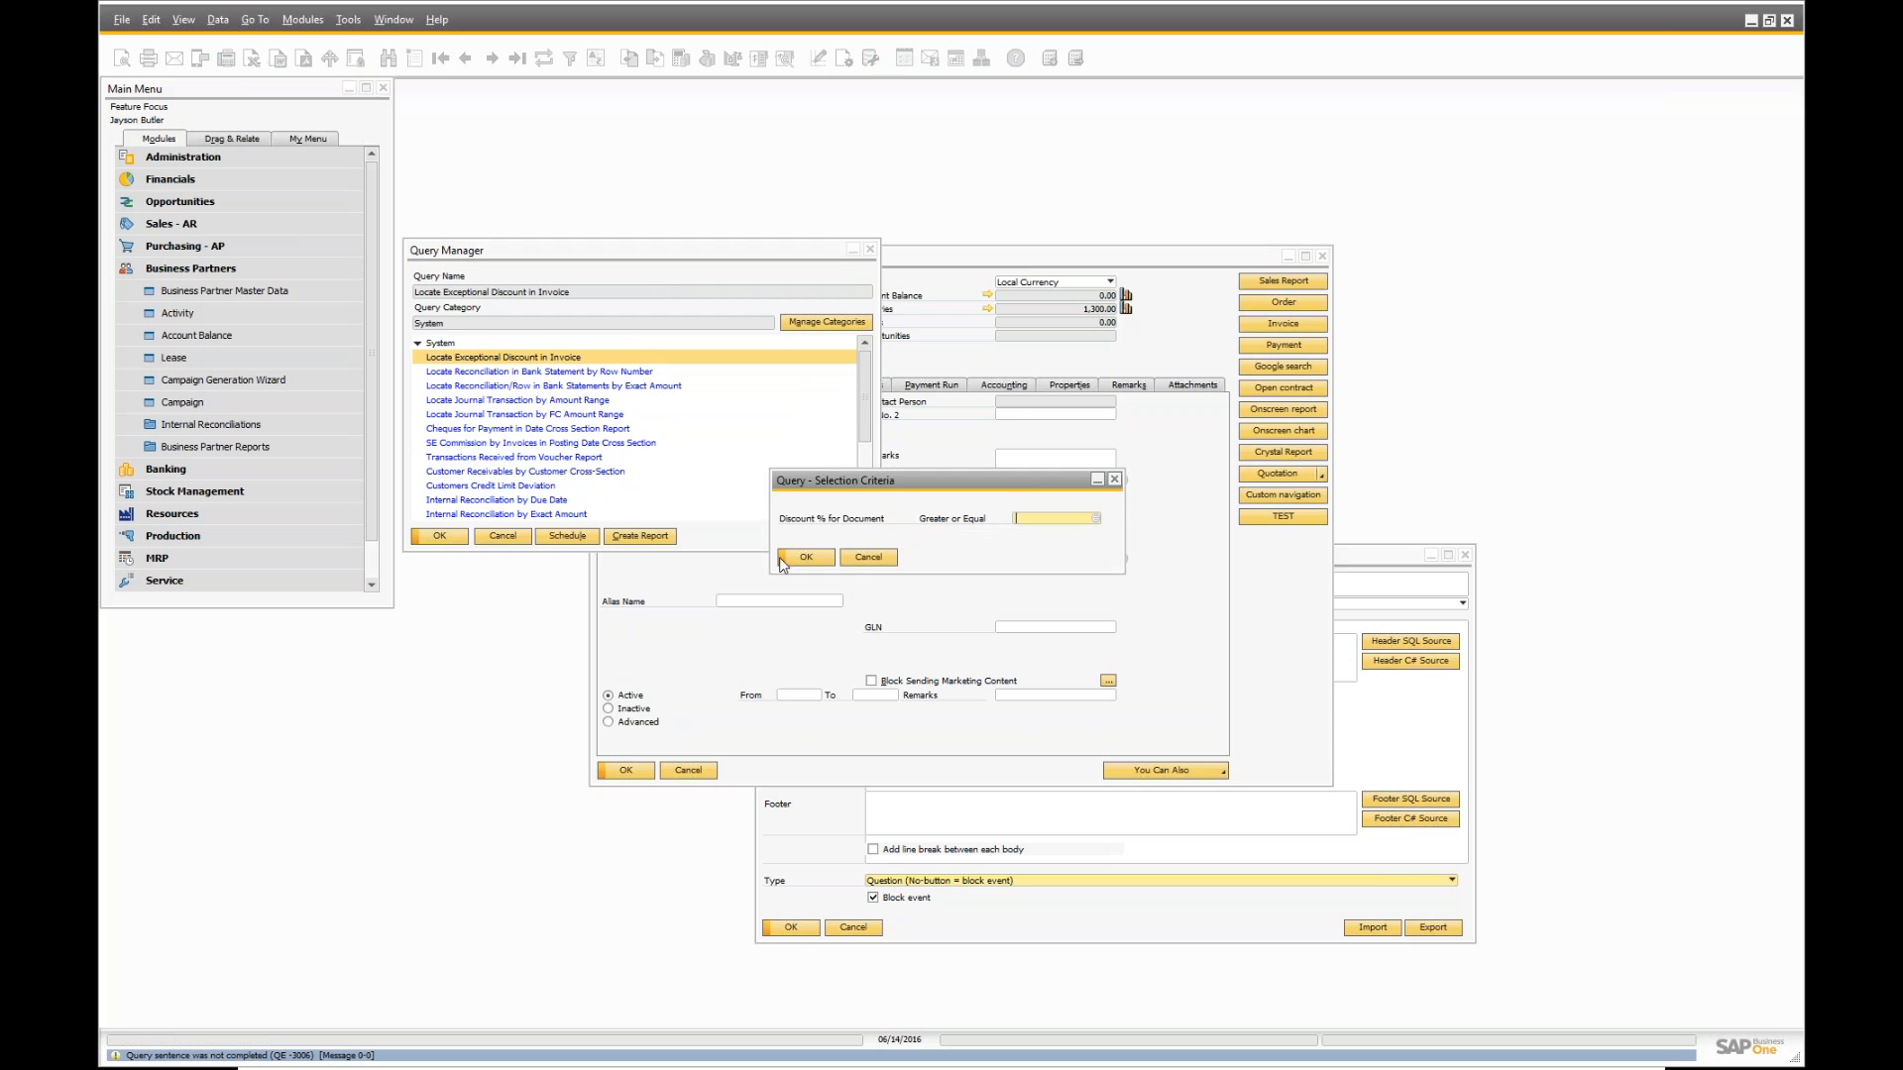
key("Tab")
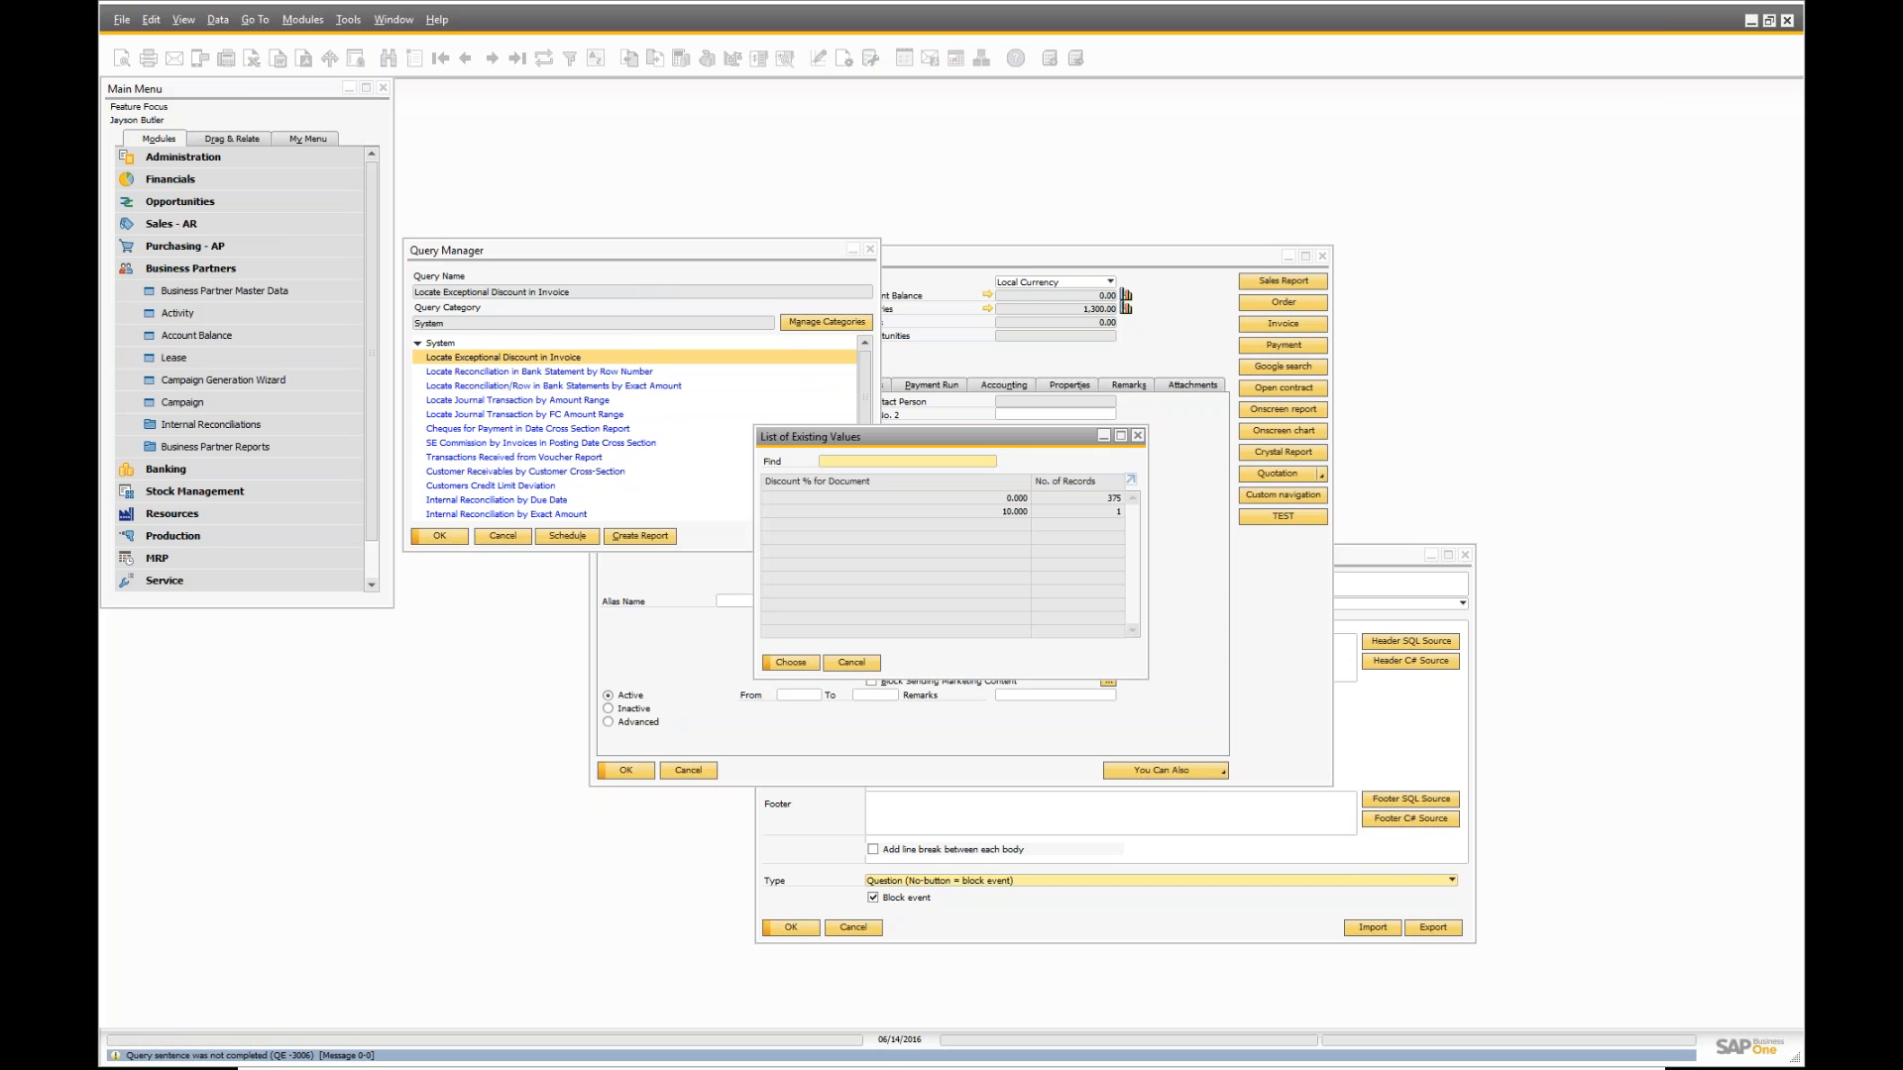
left_click(971, 497)
double_click(977, 511)
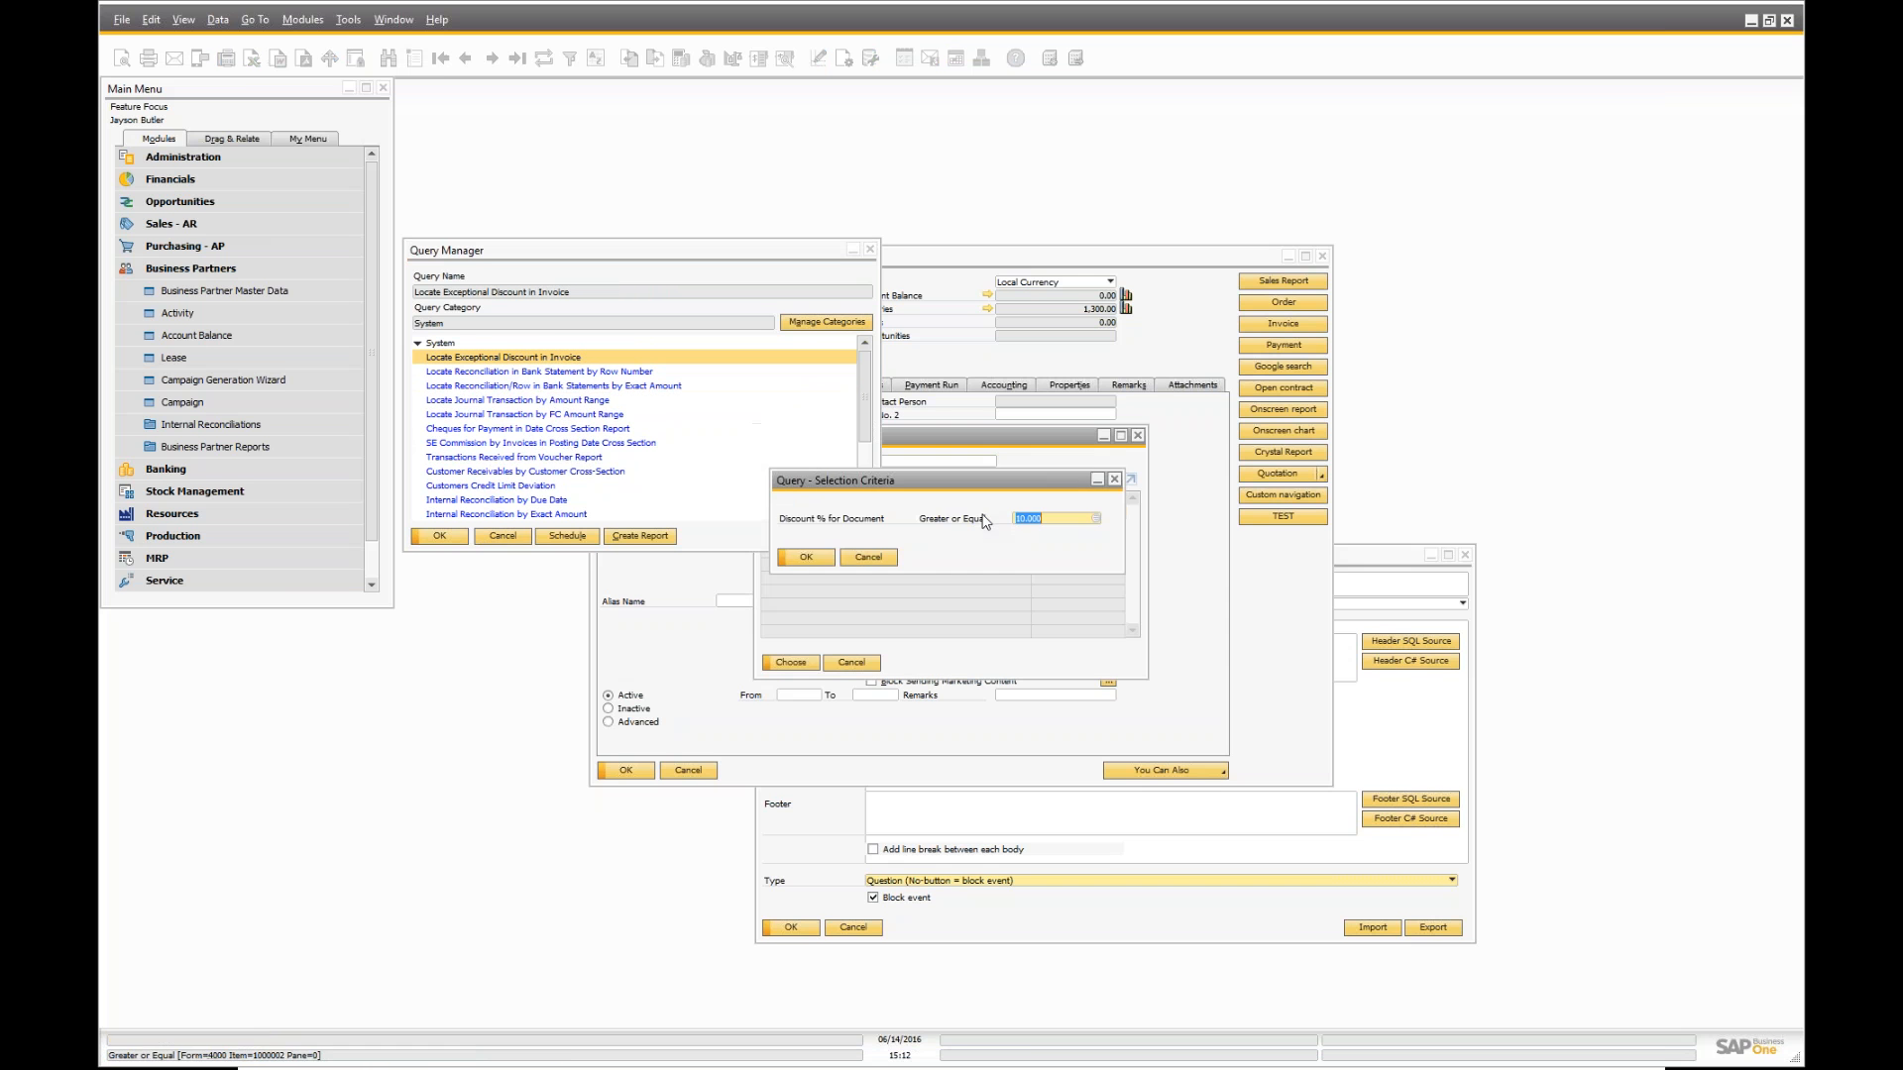
key("Return")
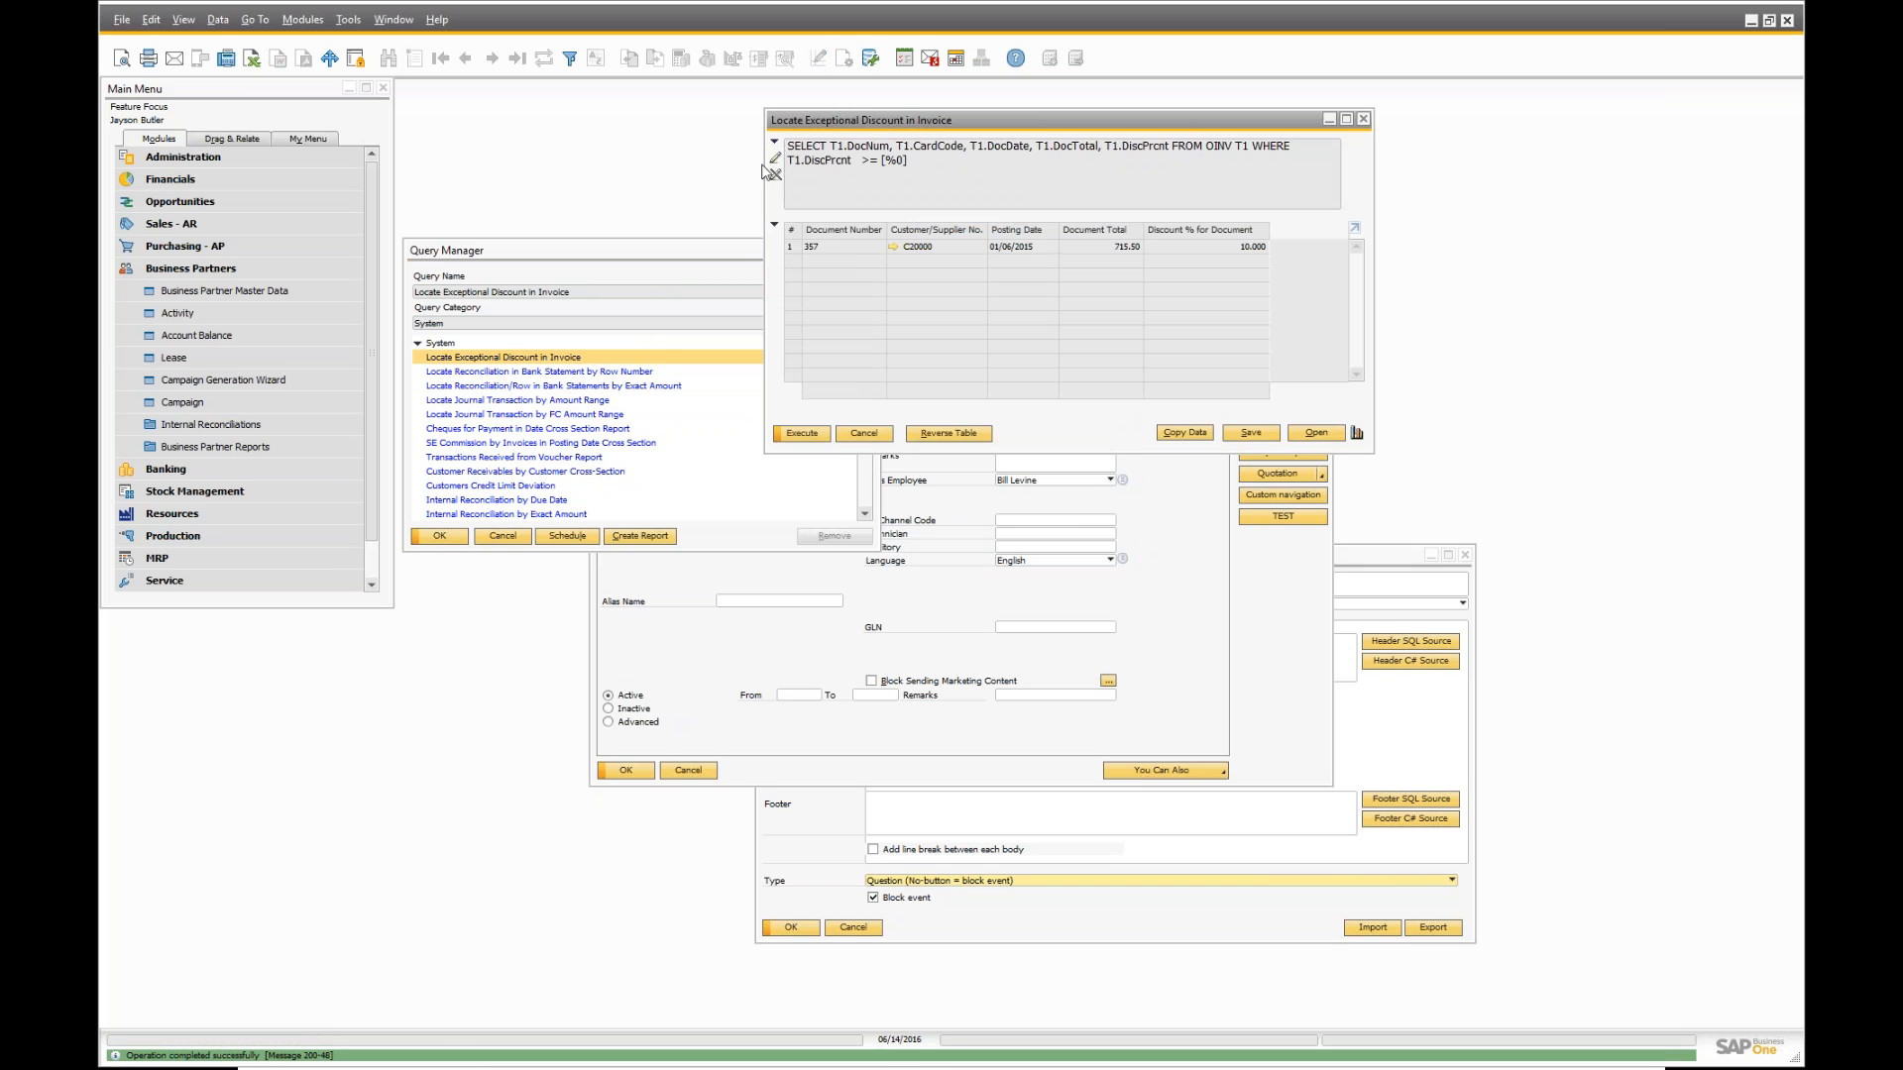
left_click(774, 142)
left_click(859, 438)
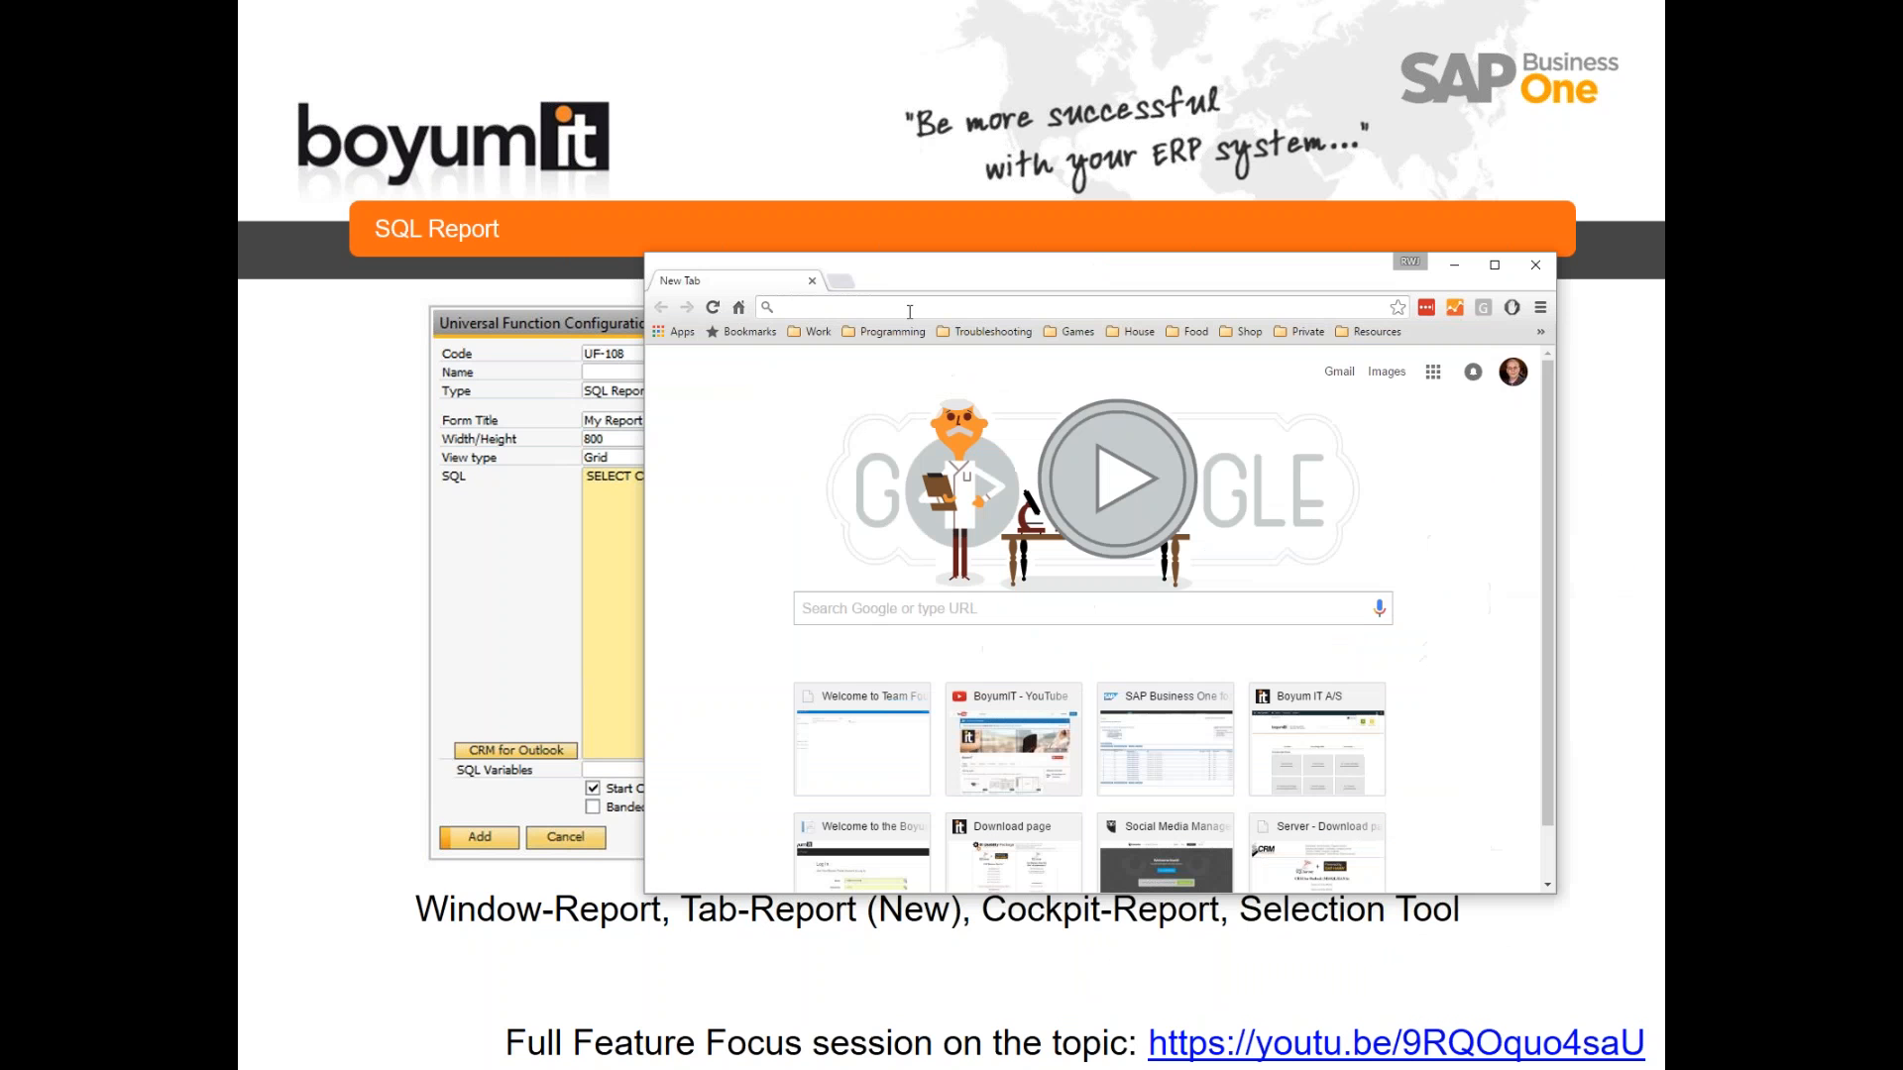
type("www.youtube.com/boyumit")
key("Return")
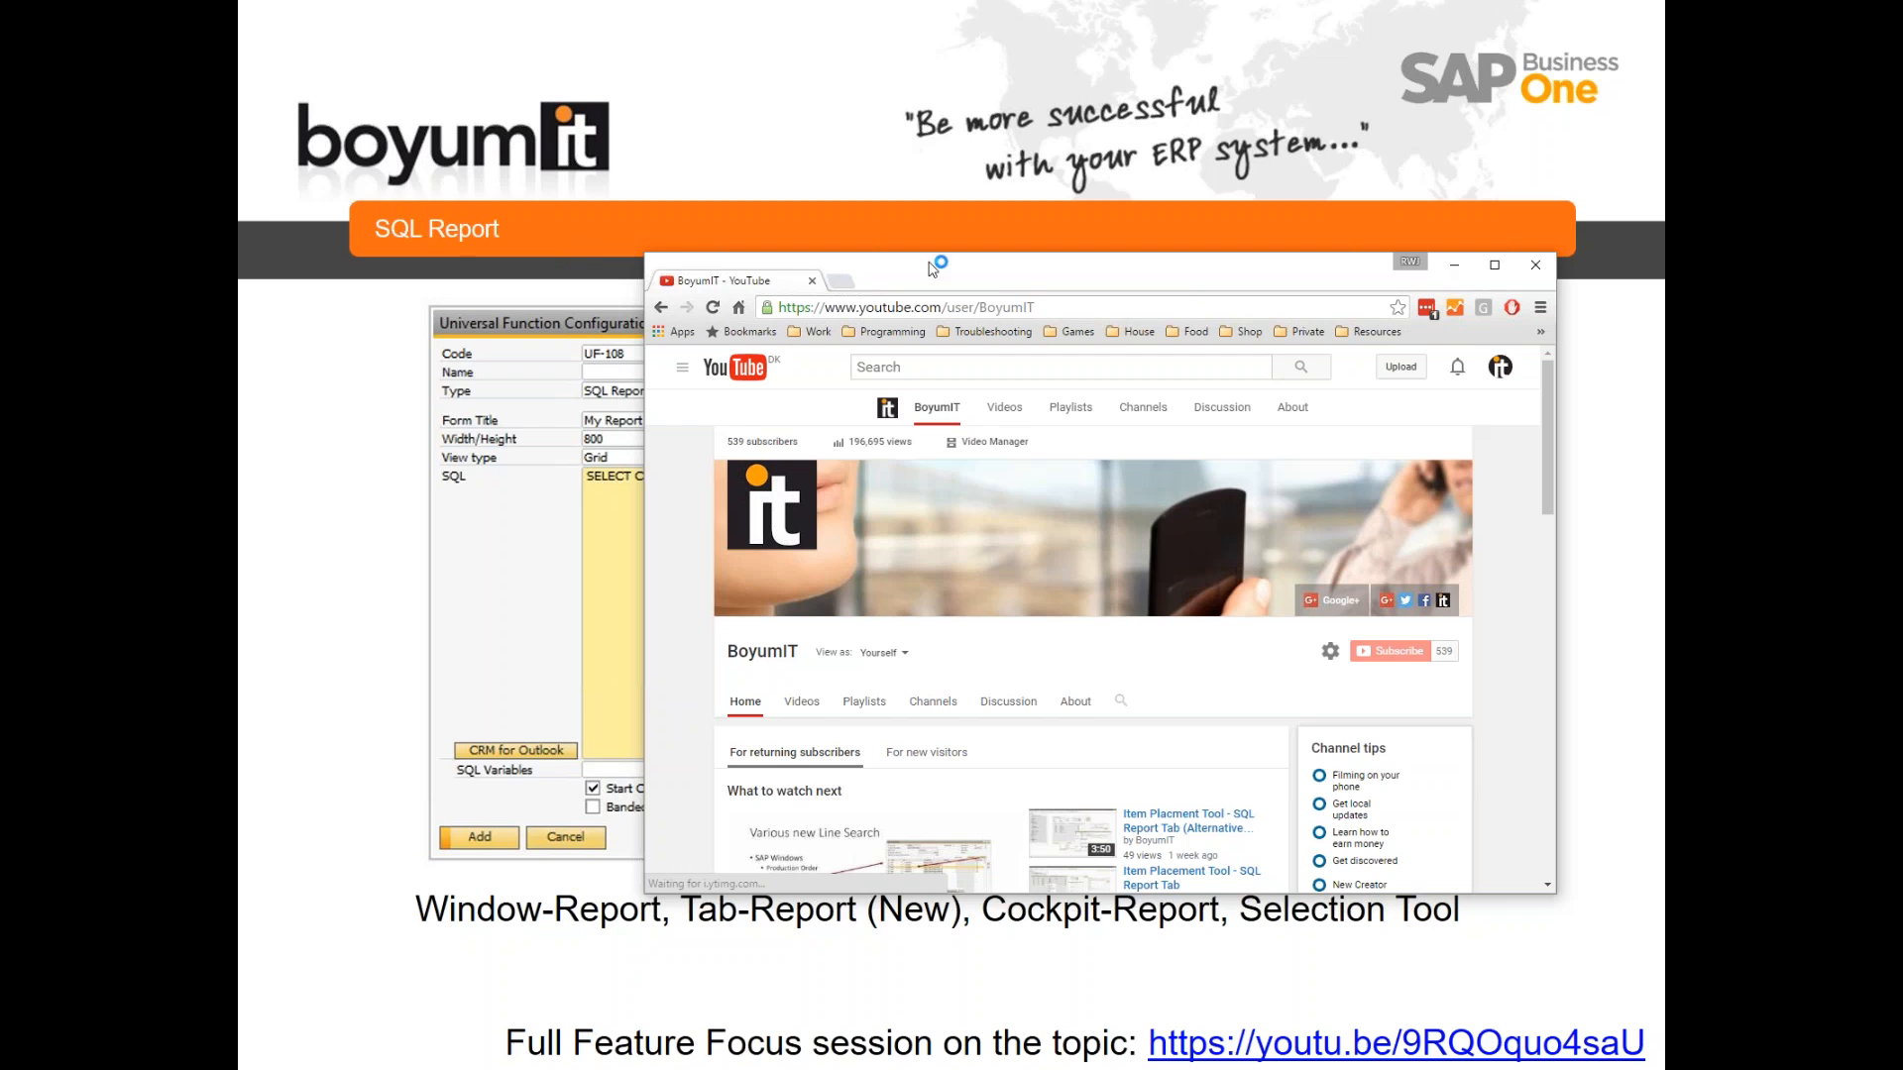
double_click(935, 265)
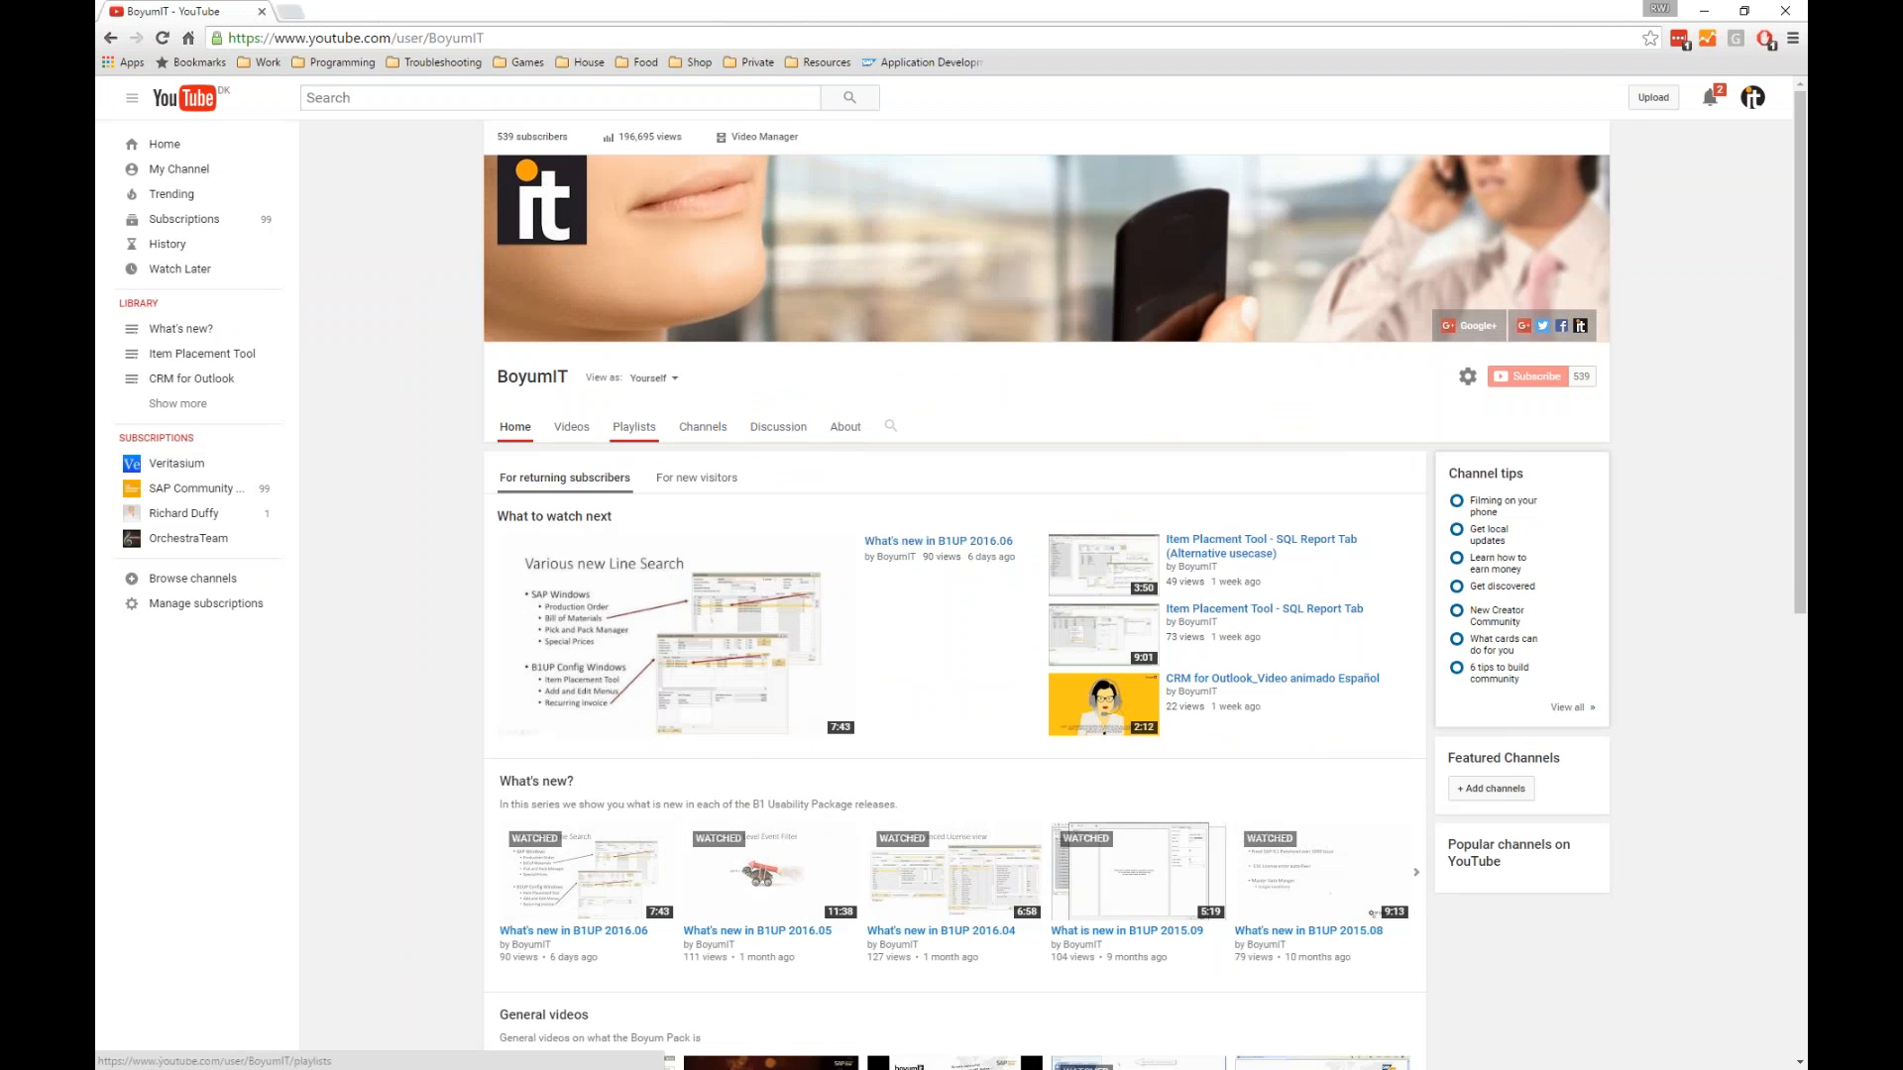
left_click(634, 428)
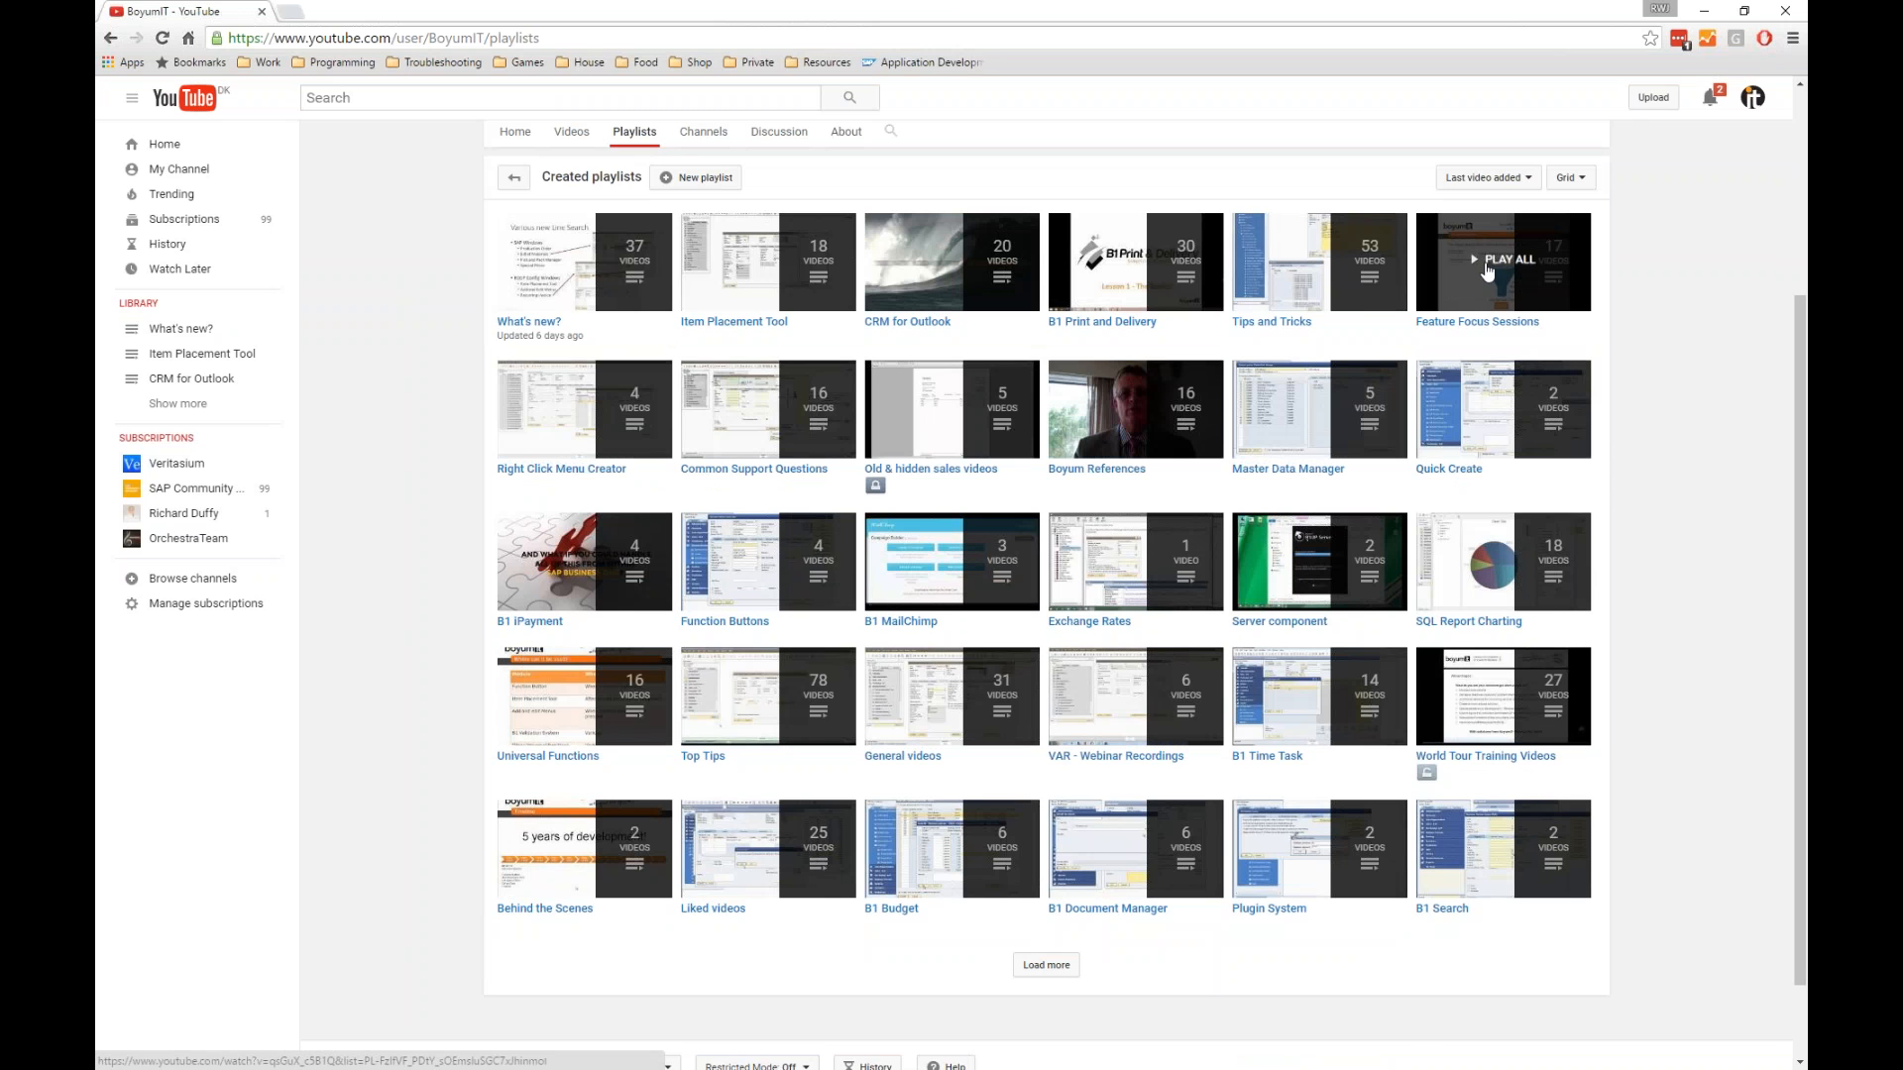
- Open the SQL Report session video in the Feature Focus Sessions playlist and pause it
left_click(1535, 295)
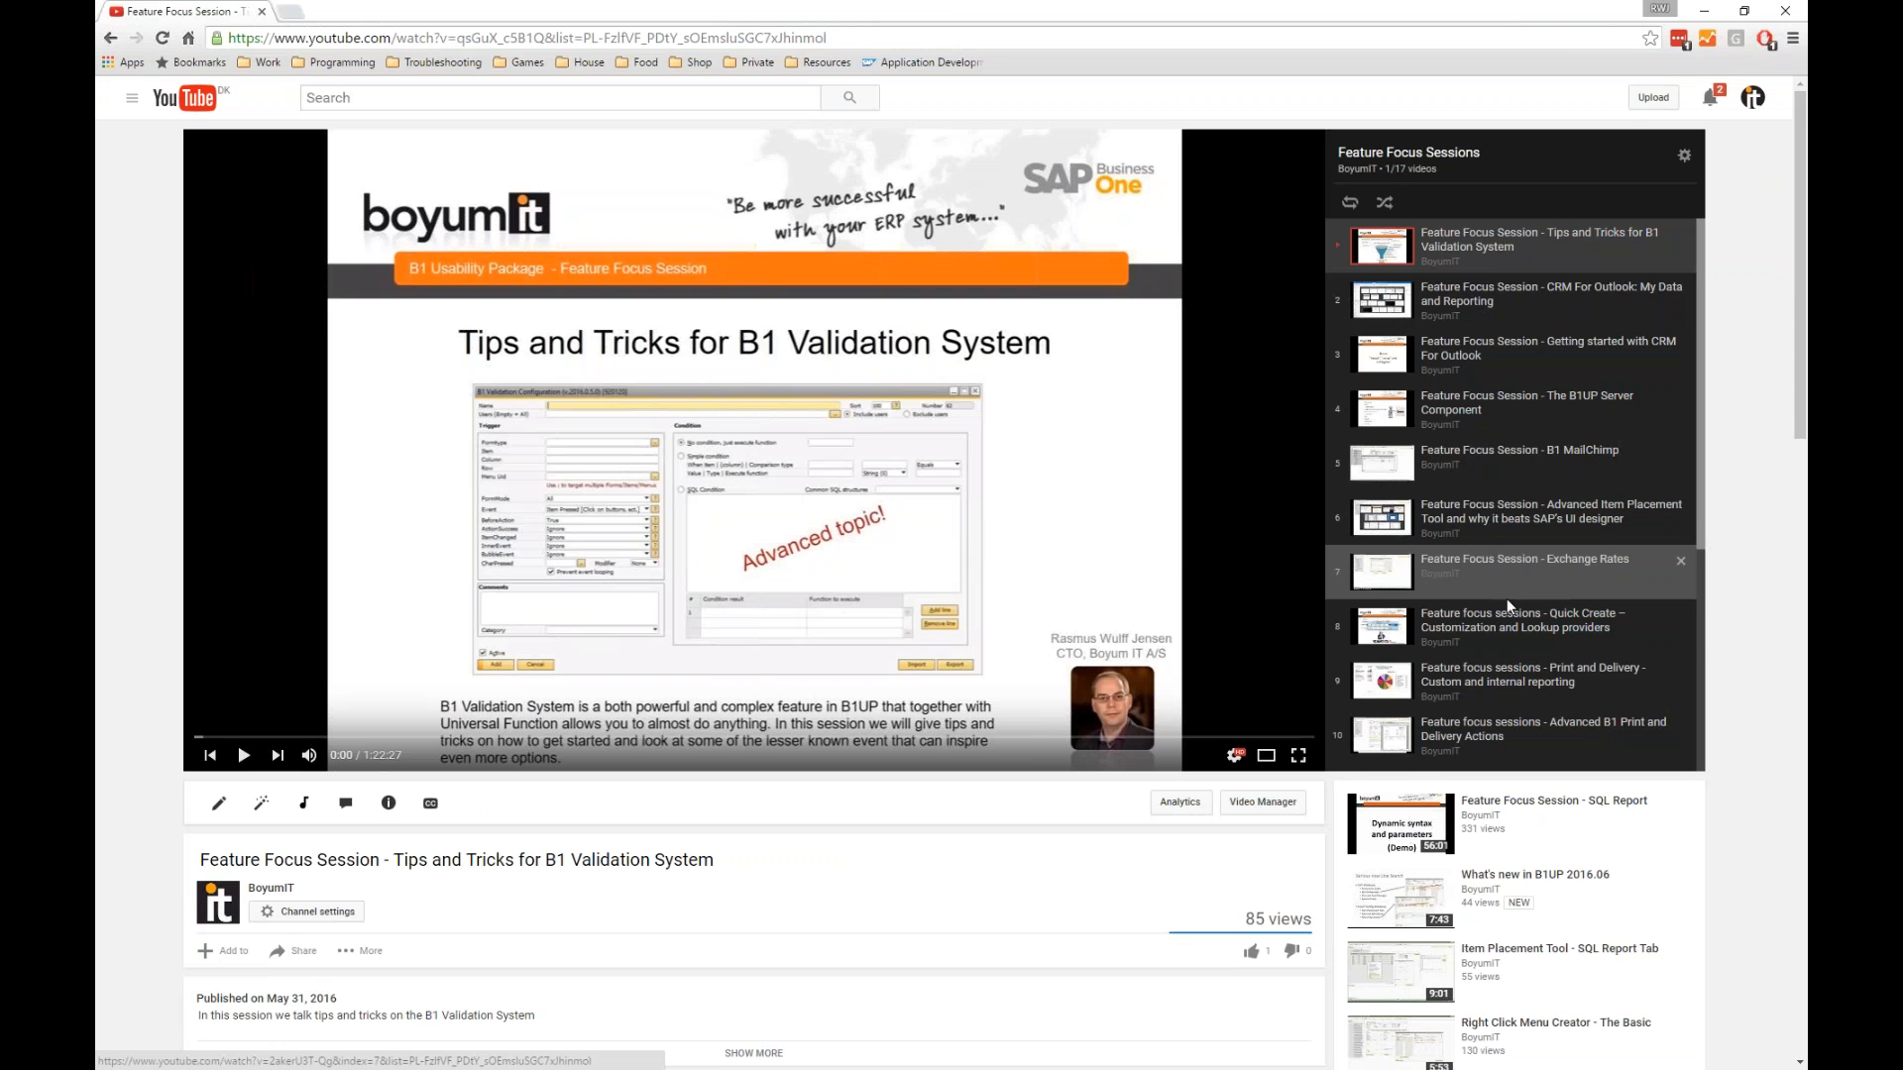
scroll(1507, 700, "down", 4)
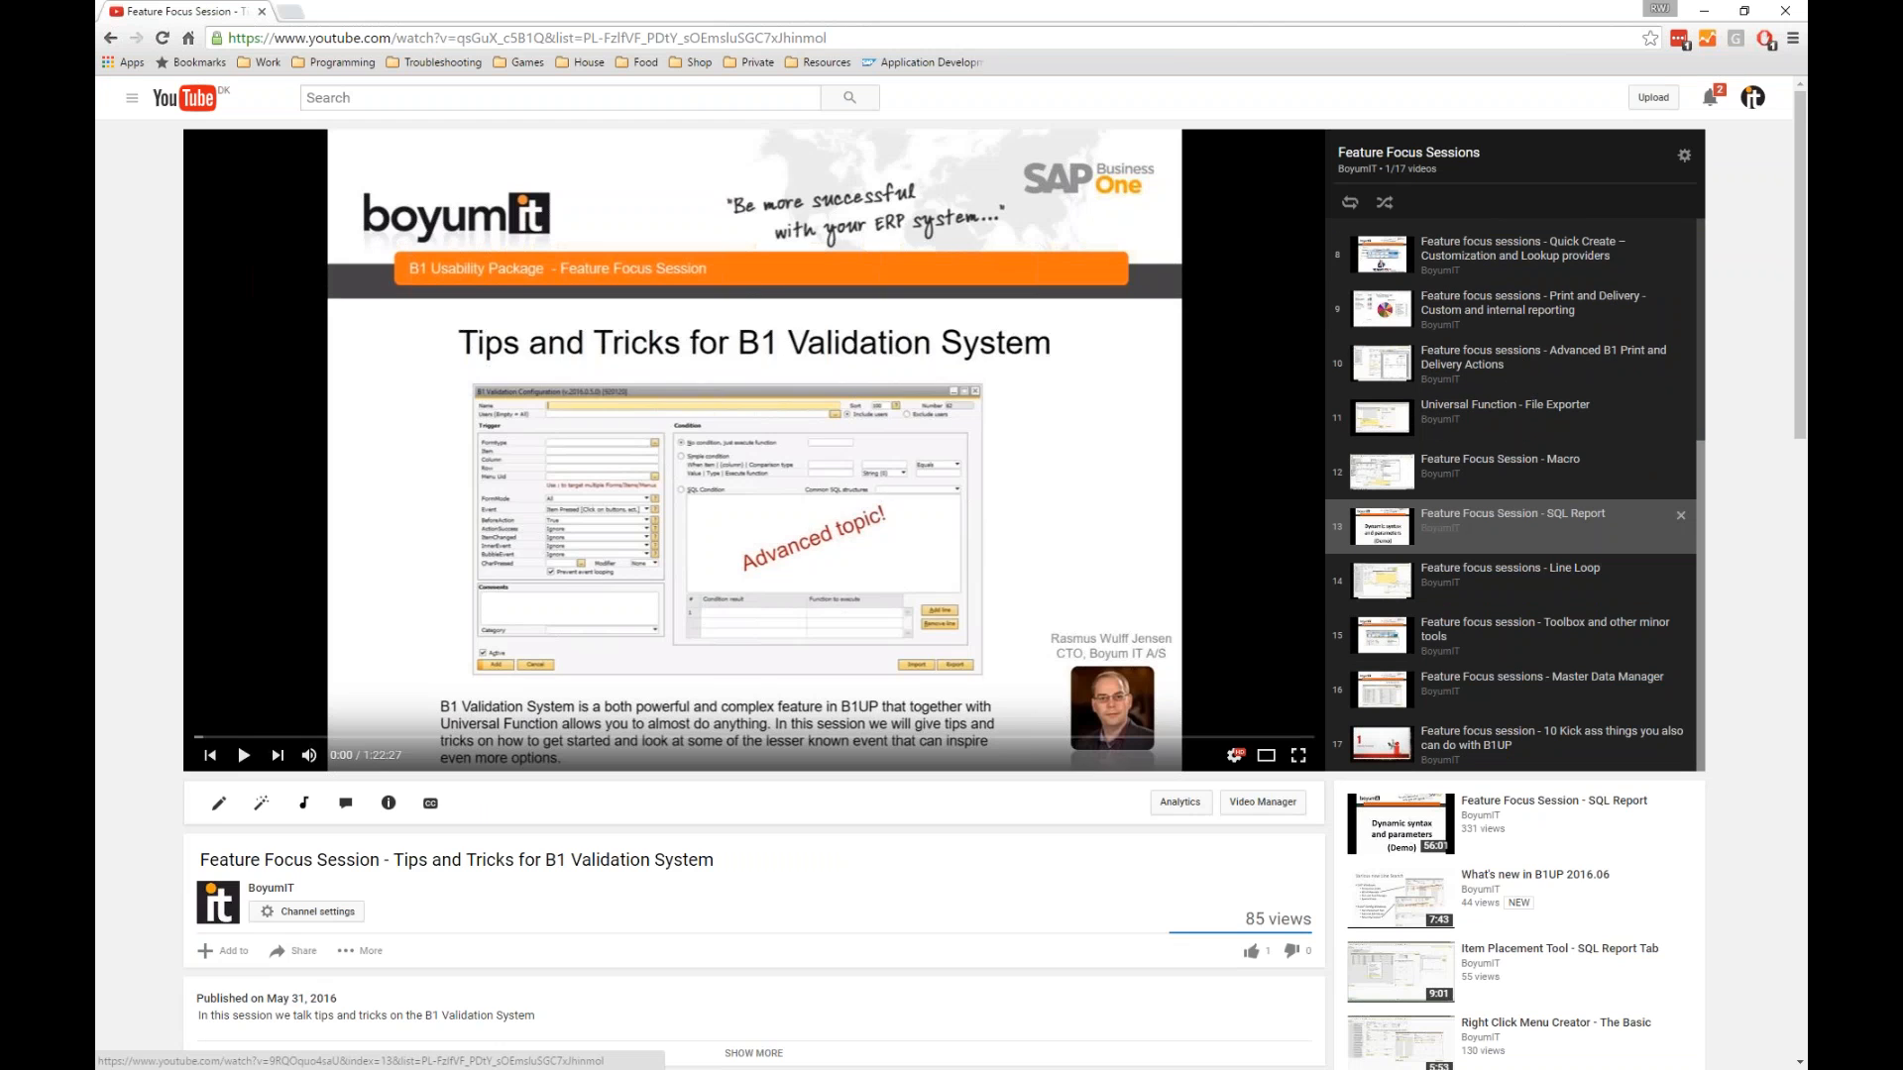
left_click(1506, 521)
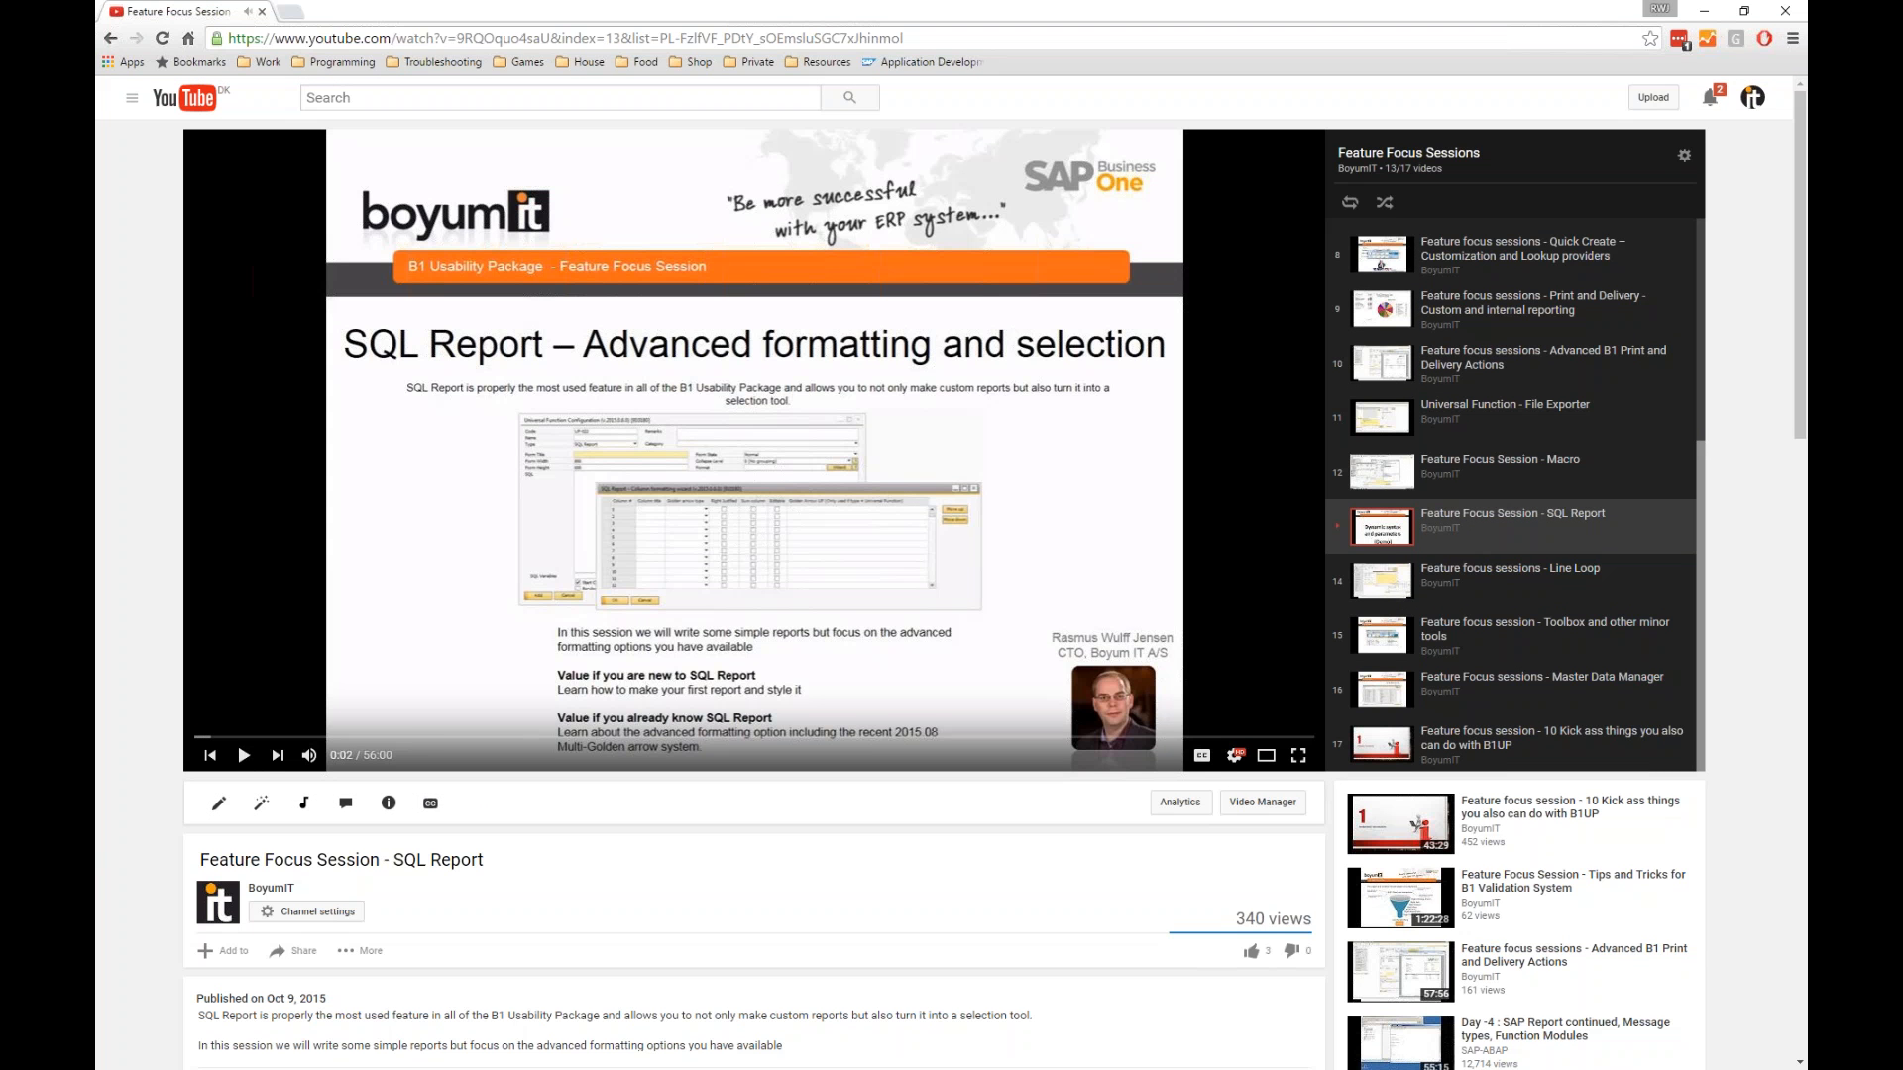
left_click(497, 710)
- Switch back to the presentation and advance to the Content Creator slide
key("alt+Tab")
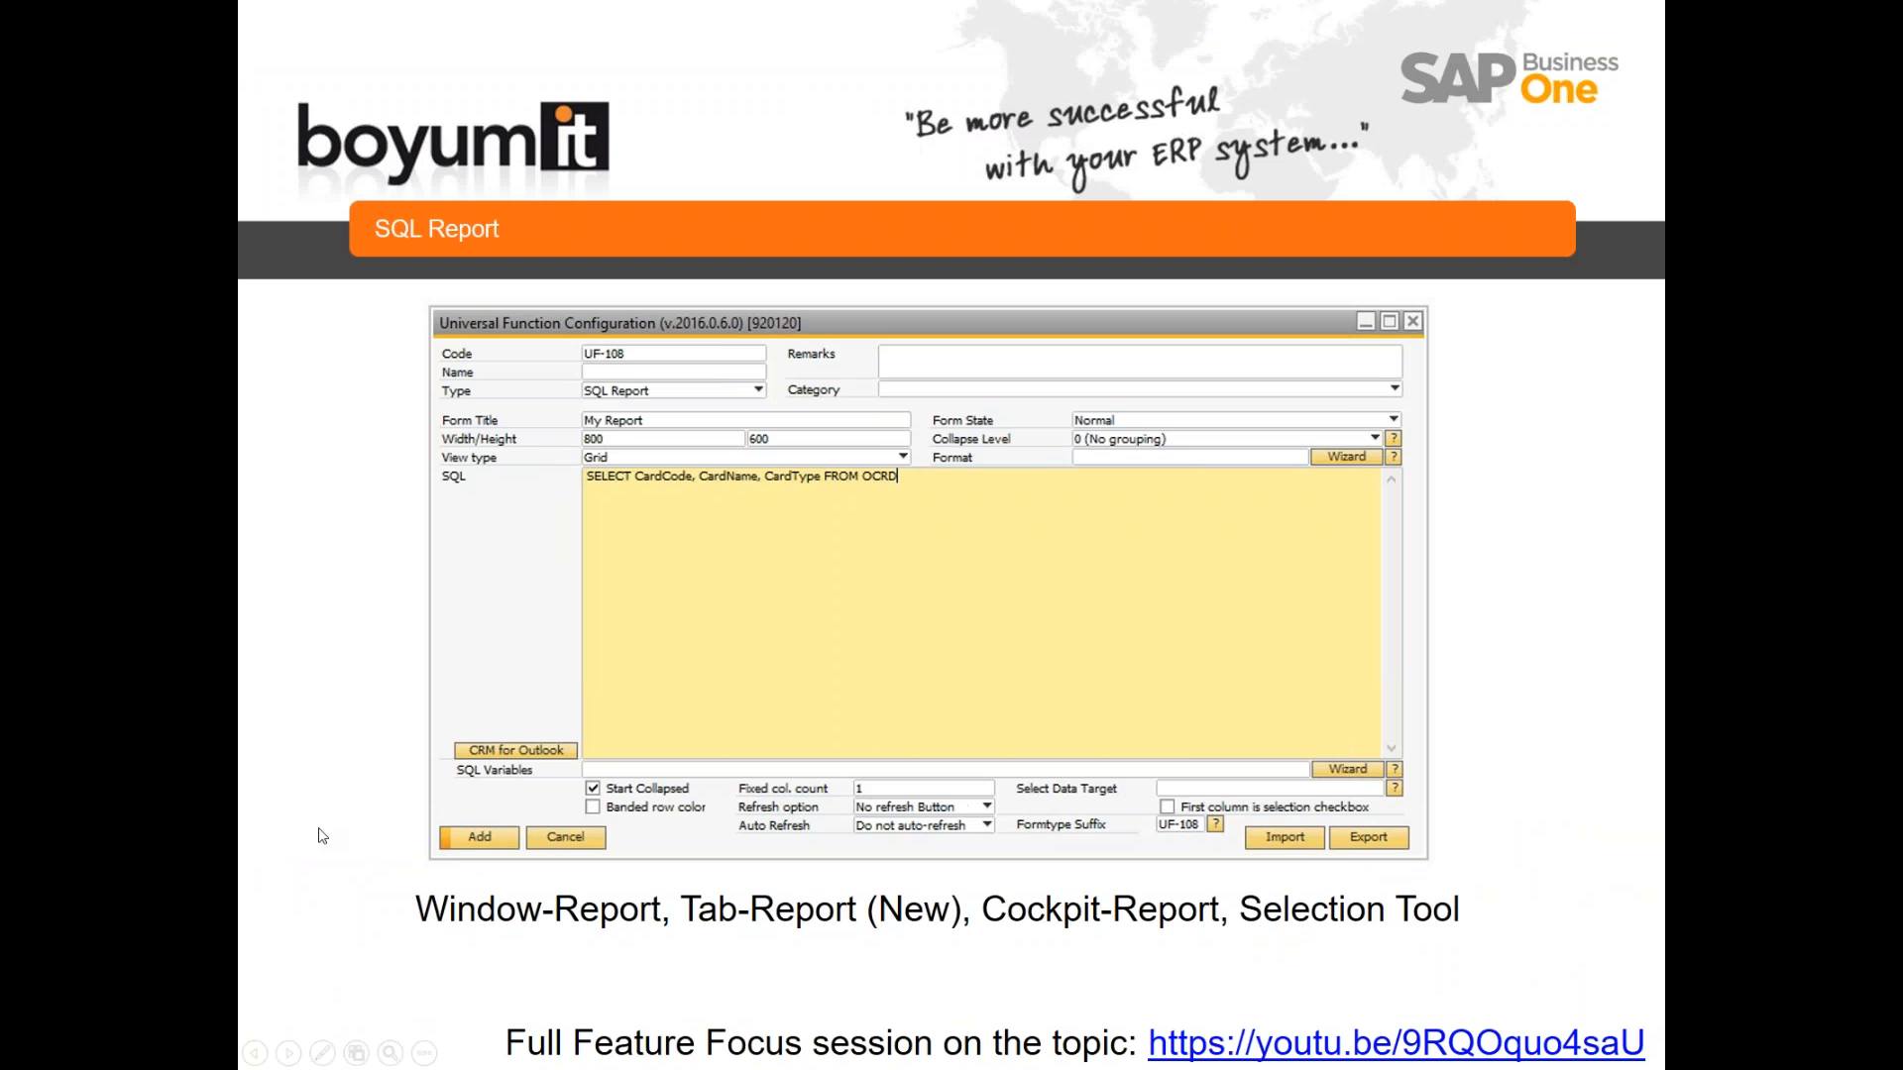
left_click(318, 829)
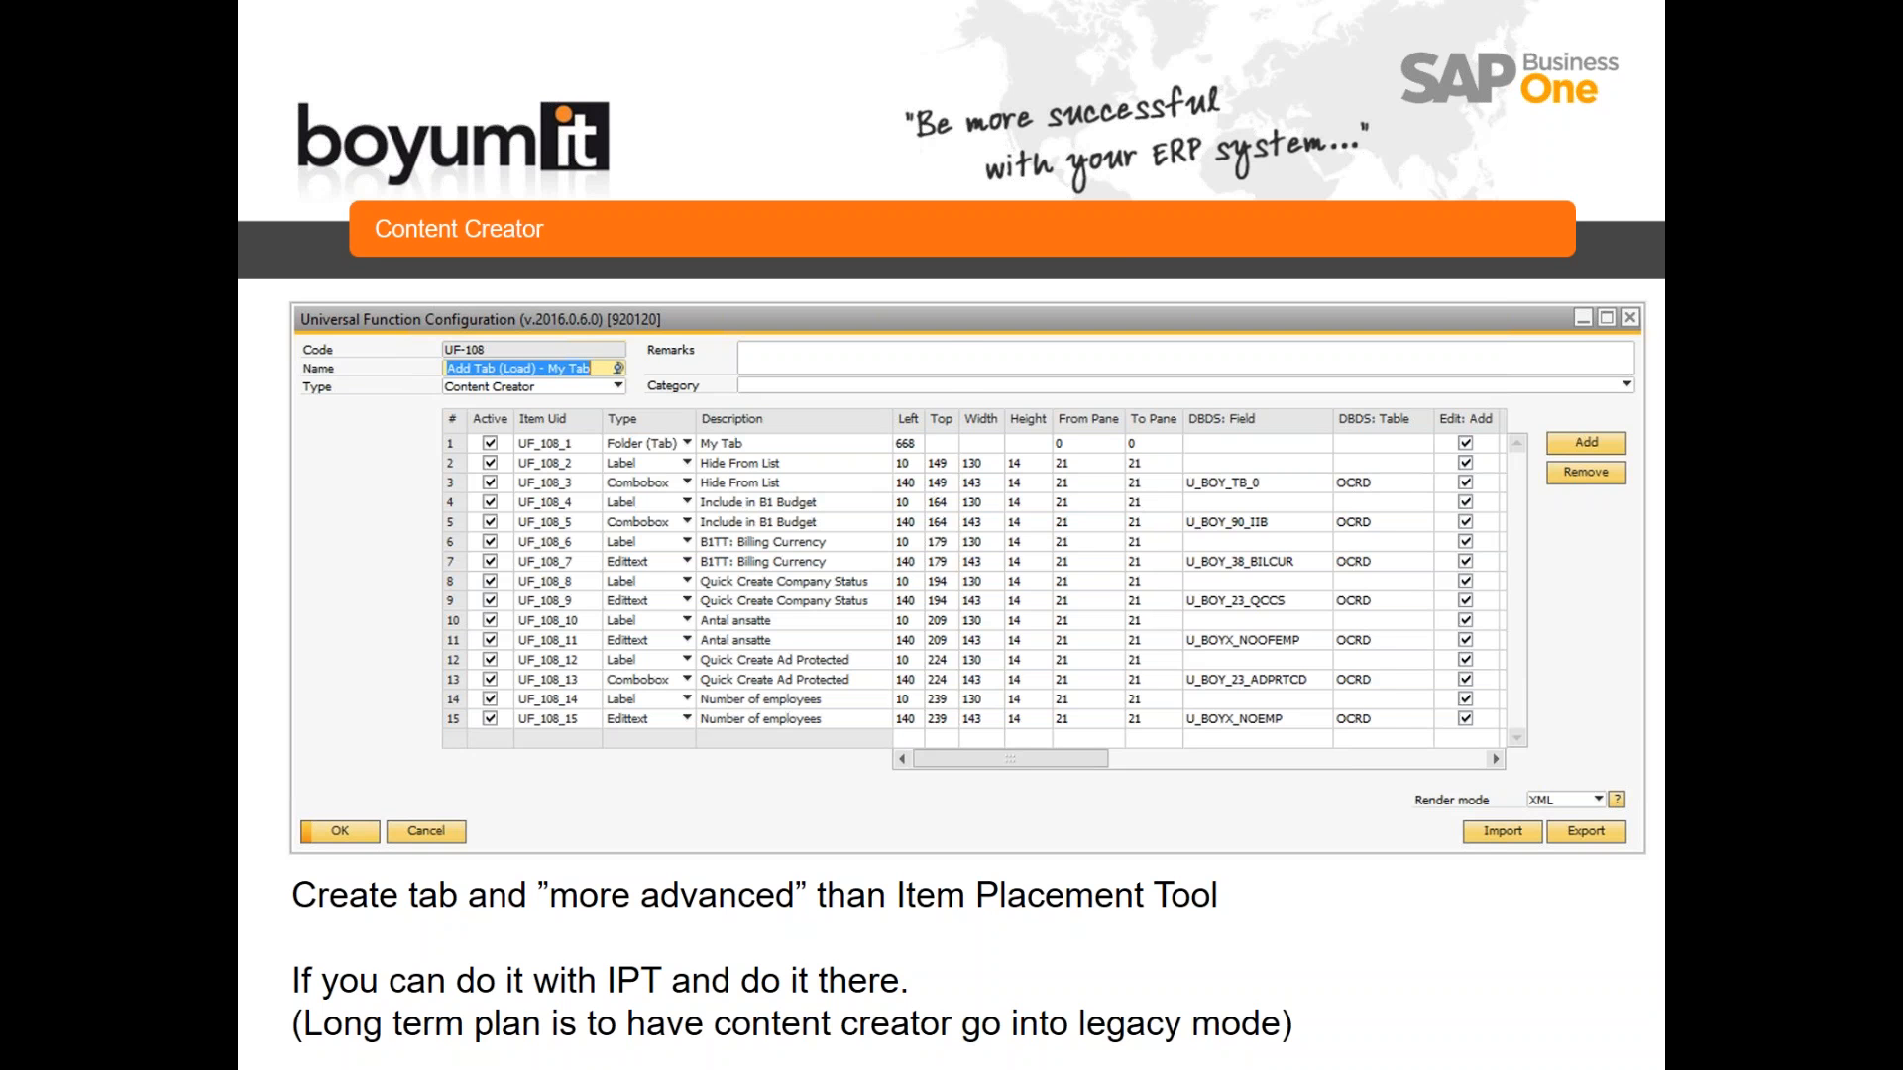
- Switch to SAP Business One and close the Query Manager and the other open working windows
key("alt+Tab")
key("alt+Tab")
key("alt+Tab")
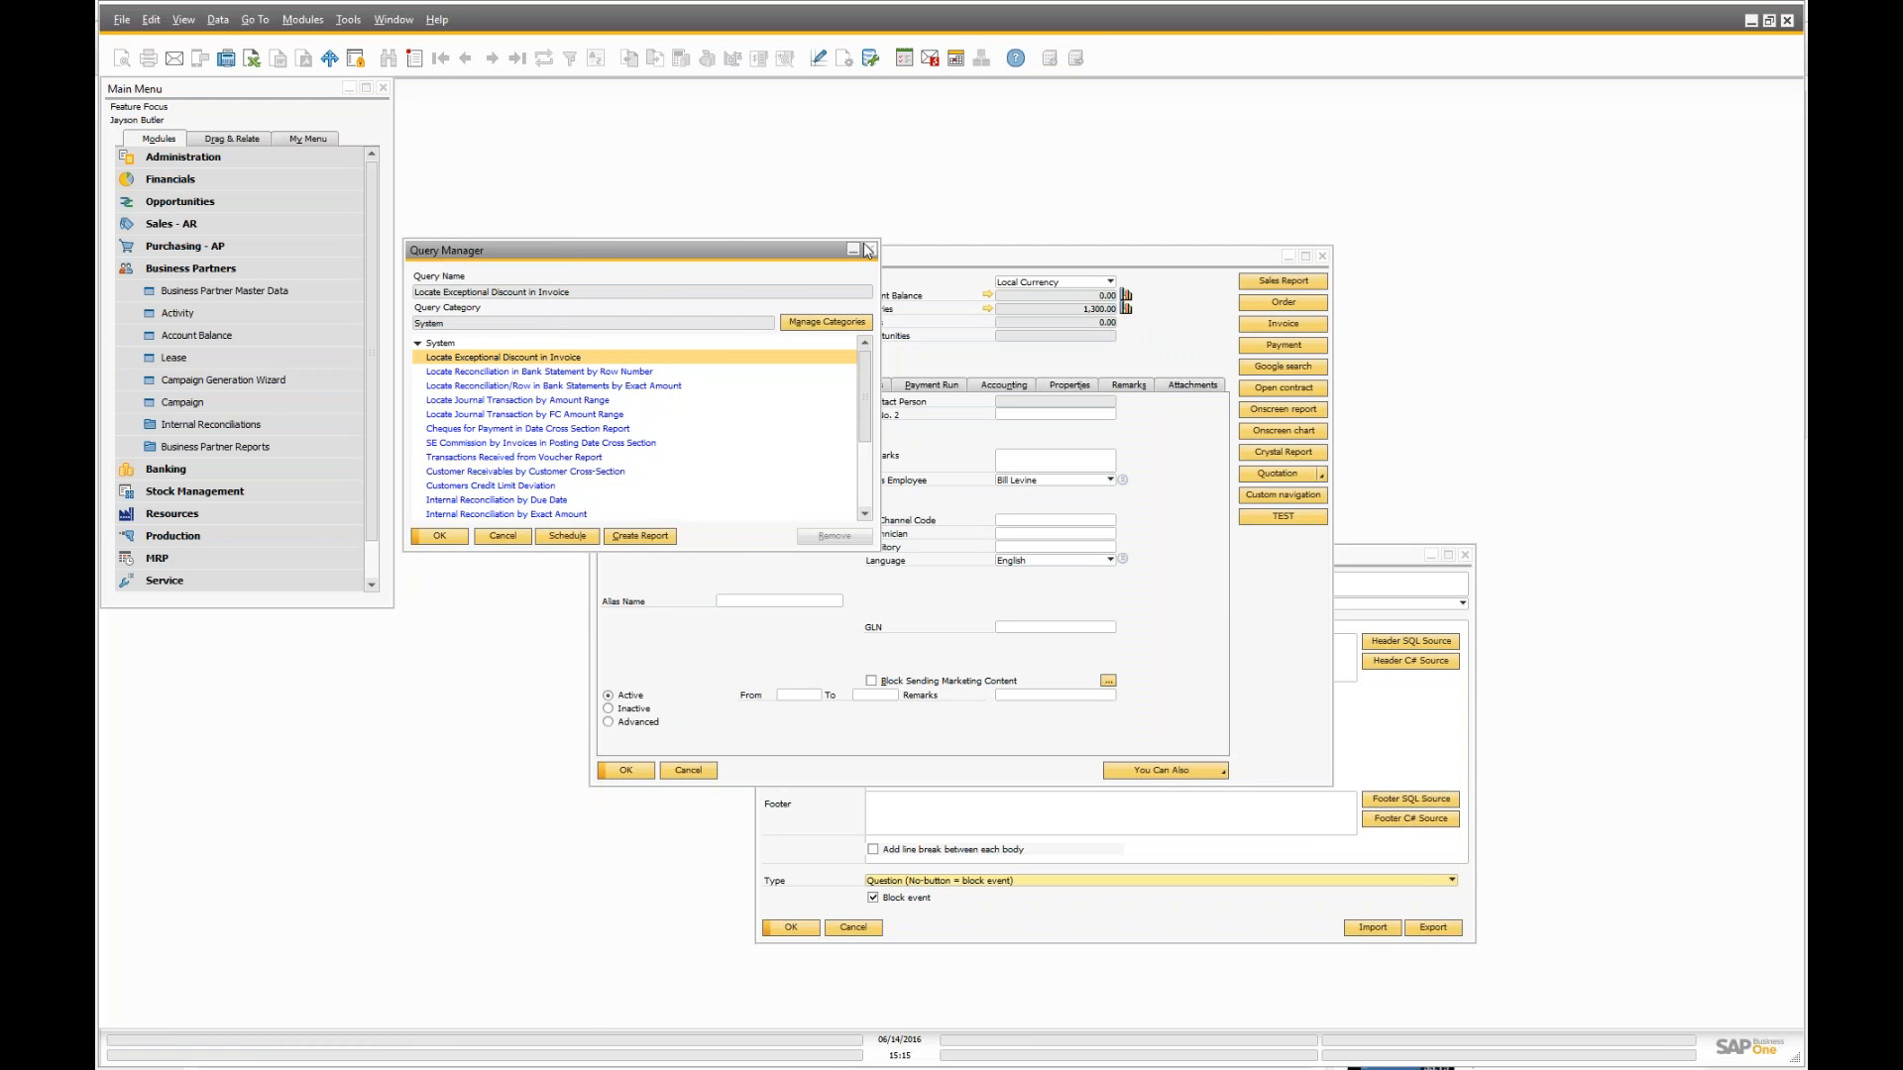
key("Escape")
key("Escape")
key("Escape")
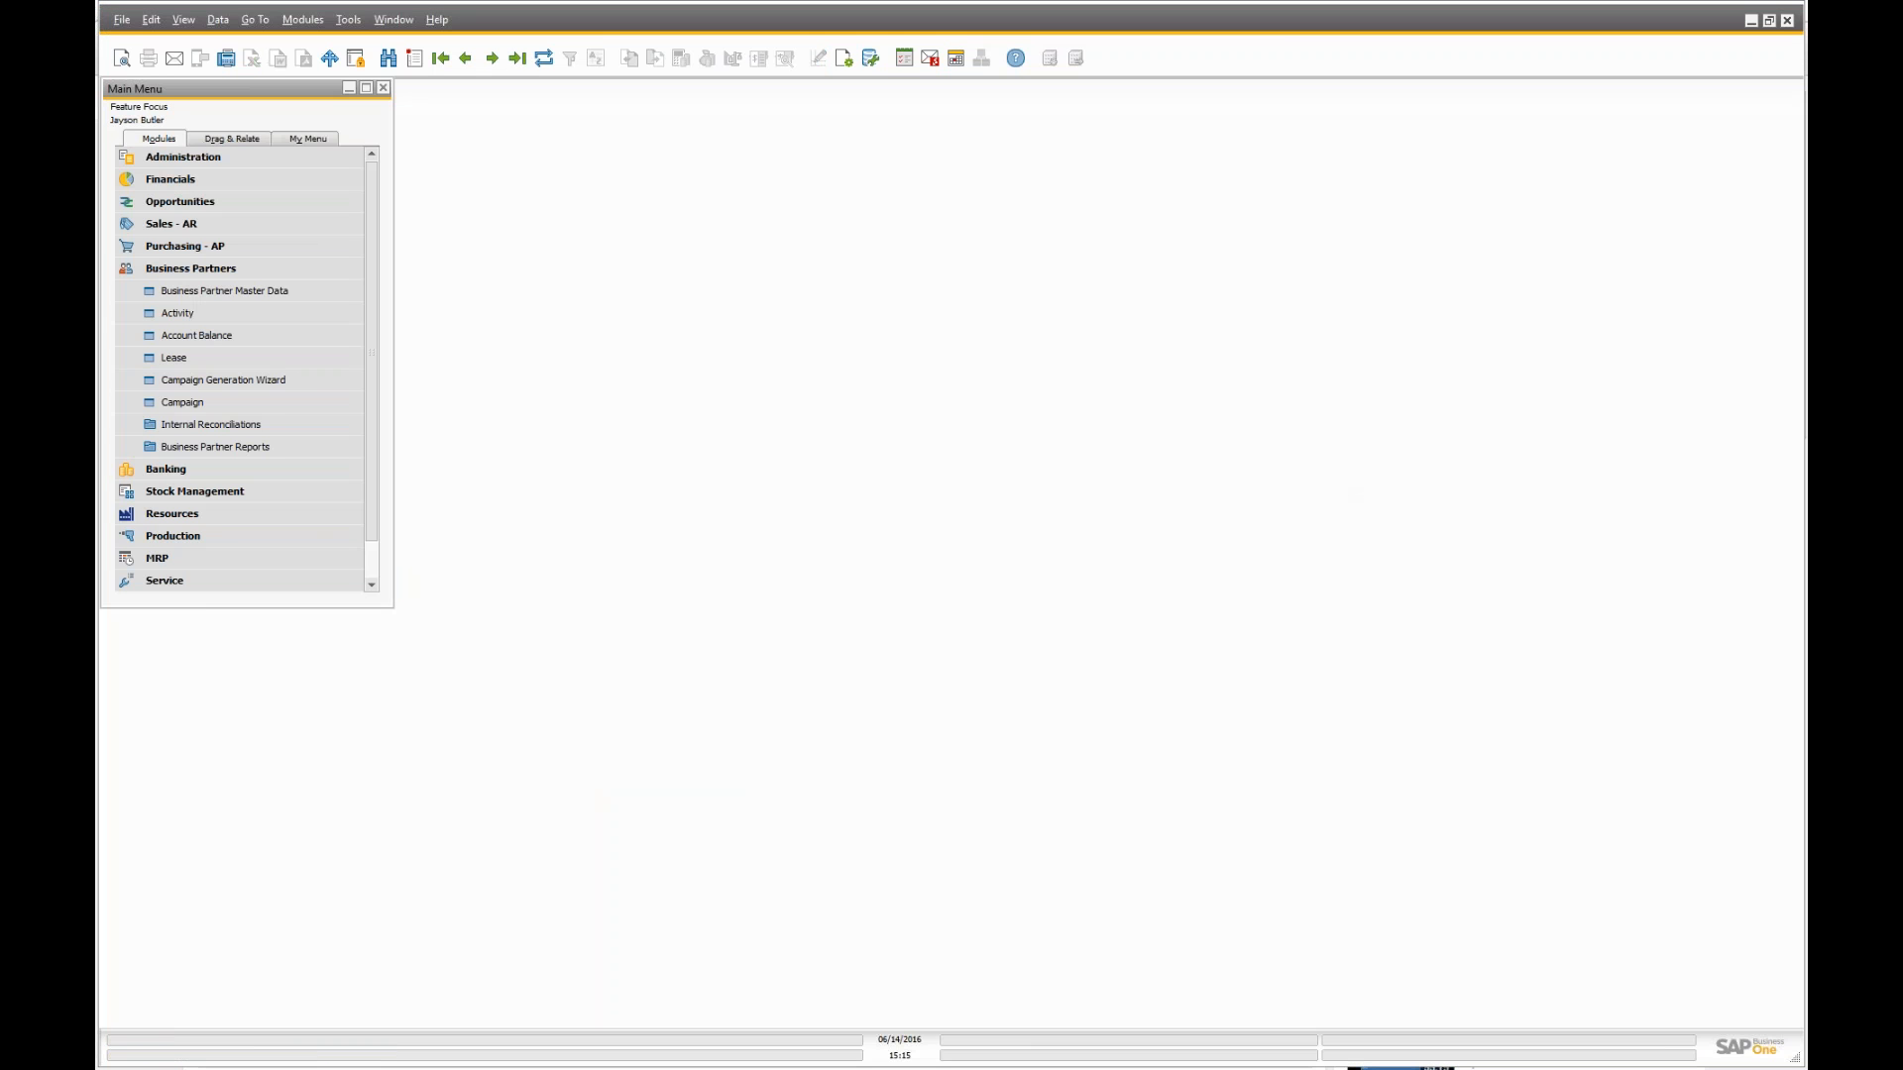
- Open the Business Partner Master Data window from the Business Partners module
key("Up")
key("Up")
key("Up")
key("Up")
key("Up")
key("Up")
key("Up")
key("Return")
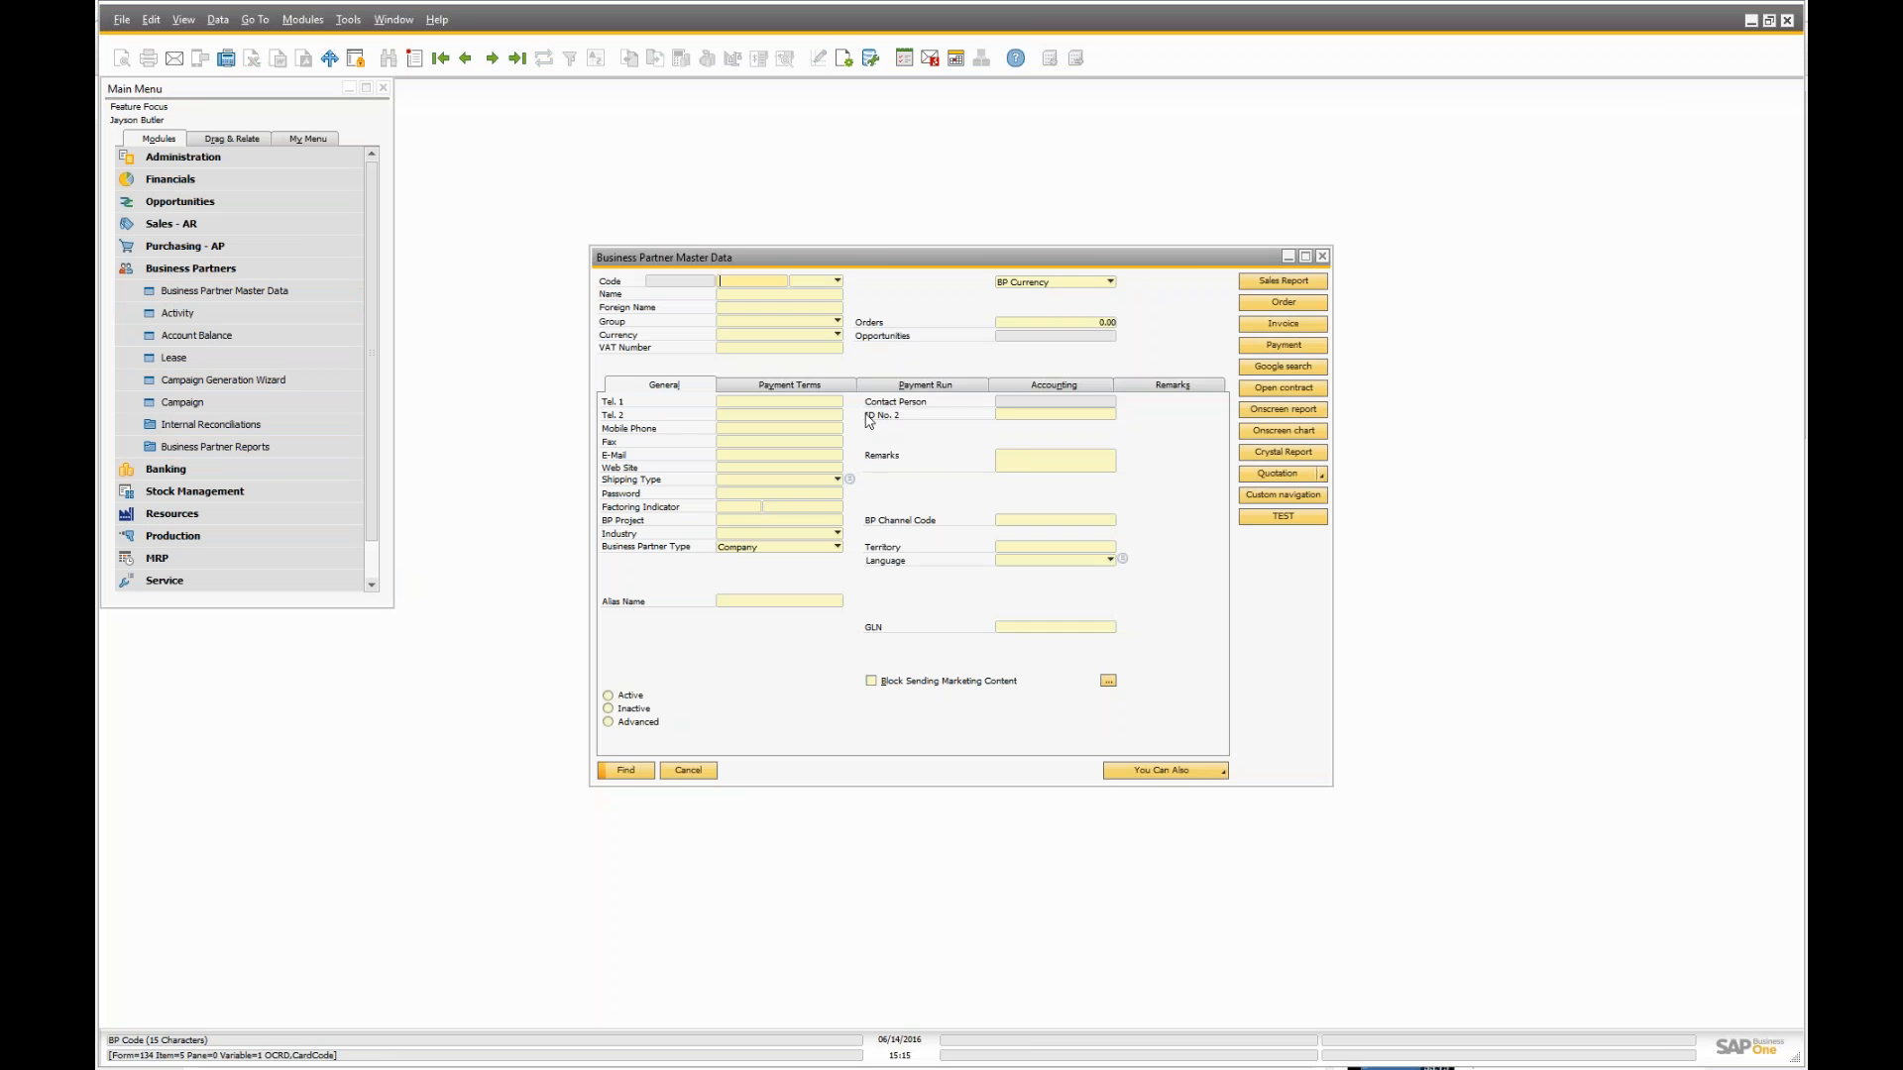
- Create a new tab named "My tab" on the business partner window, including the fields from Hide From List through Electronic Id
right_click(898, 395)
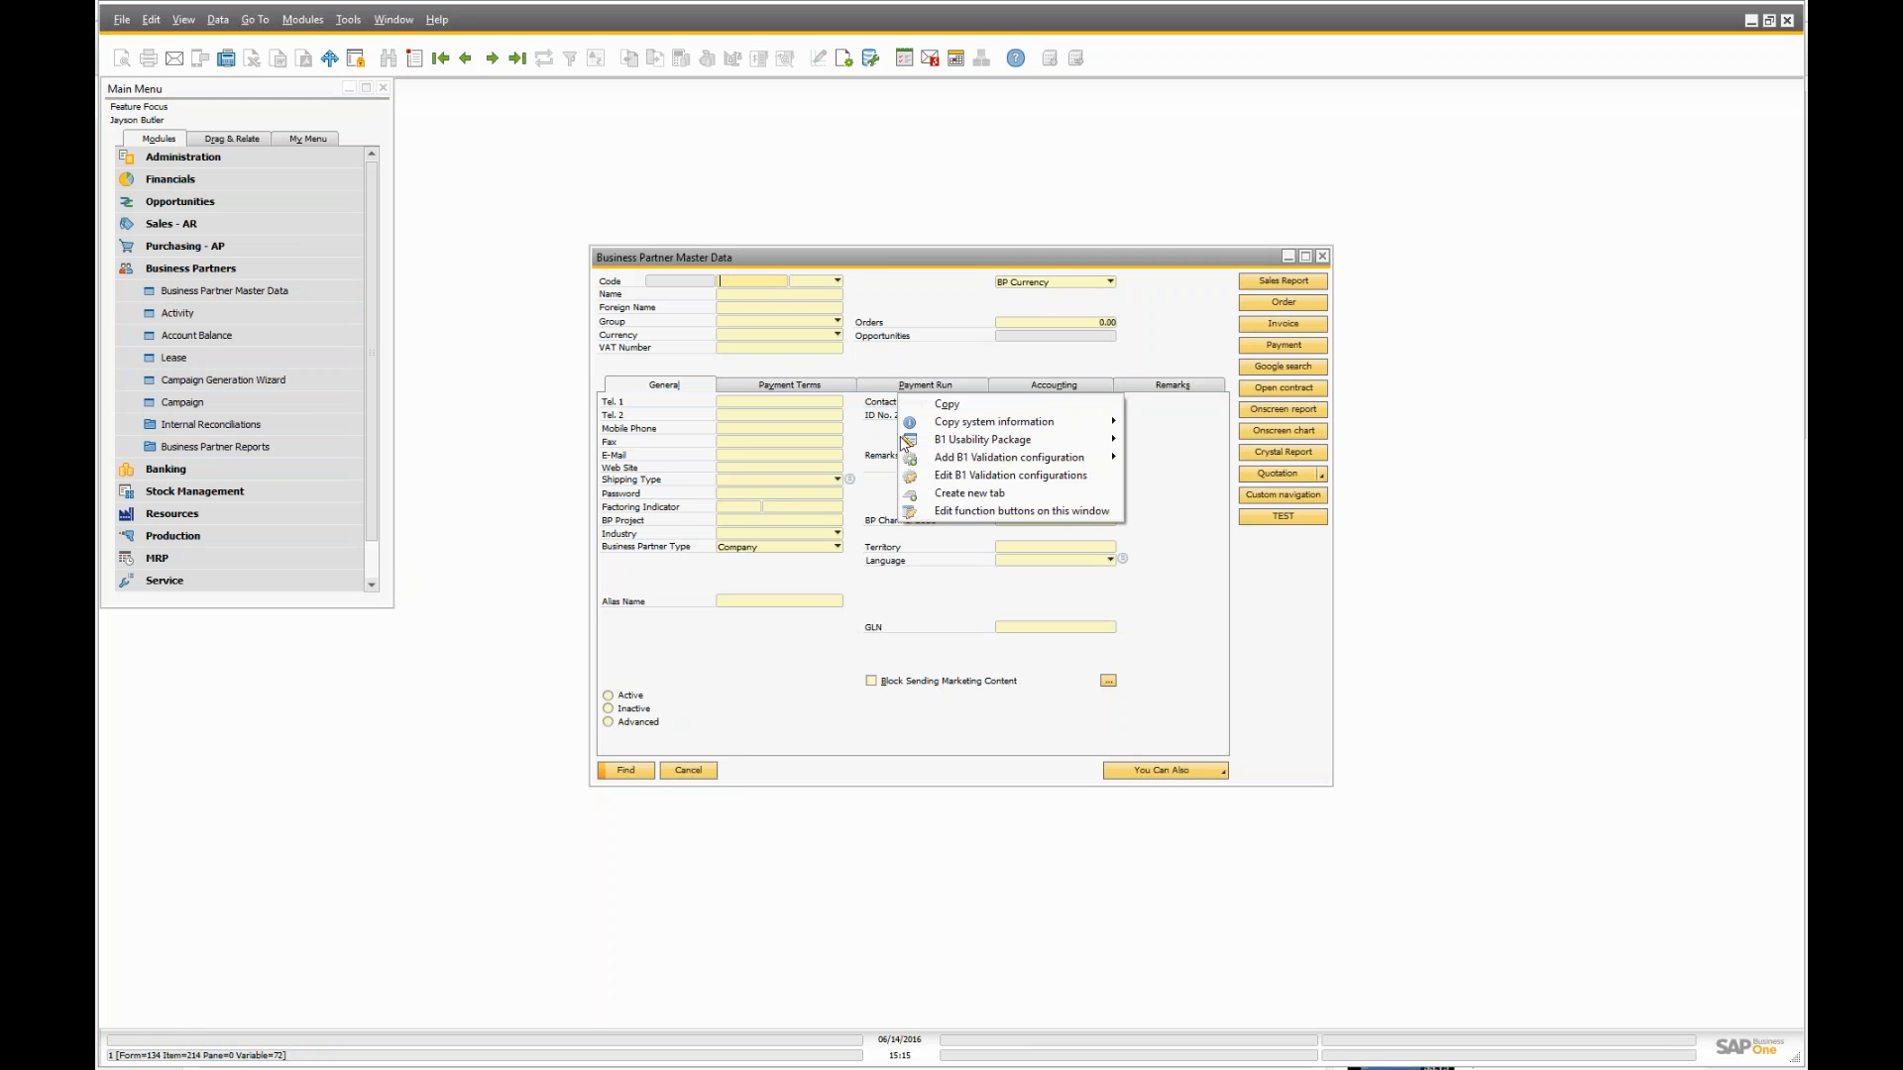
left_click(976, 493)
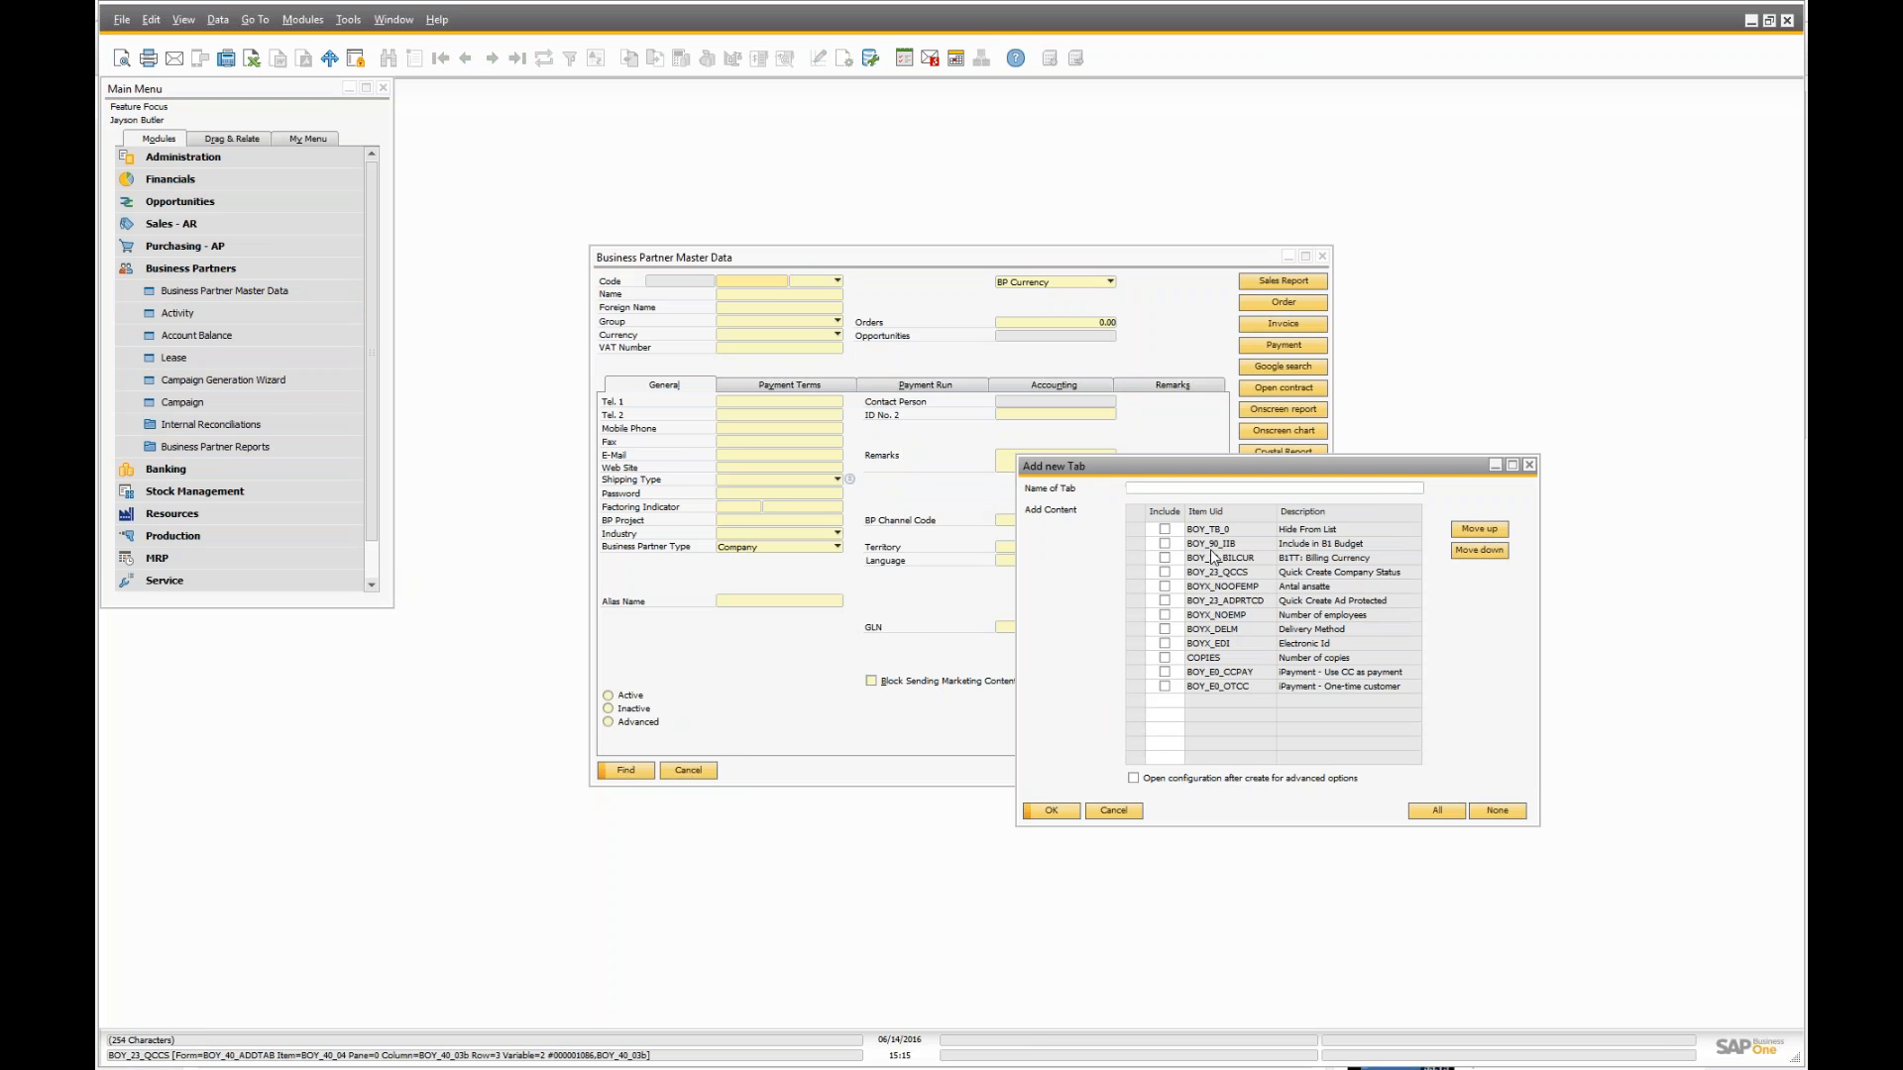
left_click(1194, 489)
type("M")
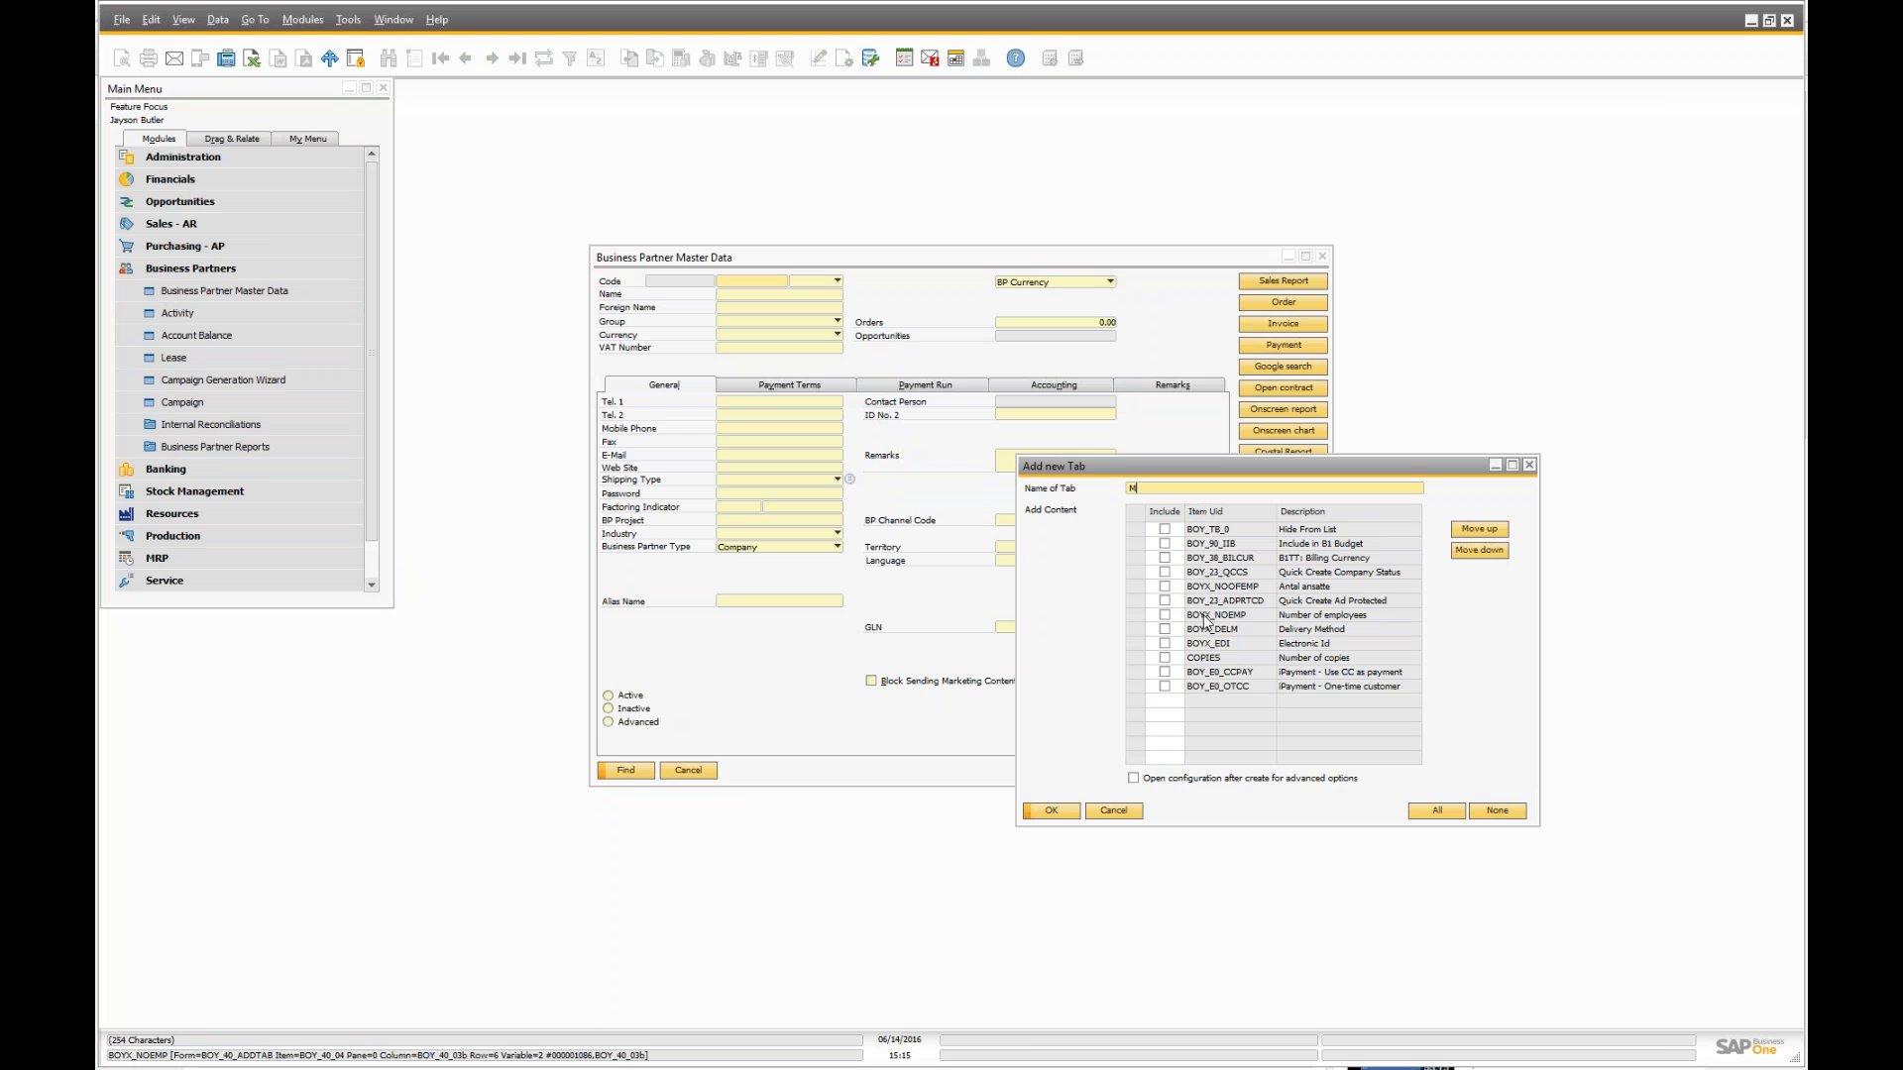
type("y tab")
key("Tab")
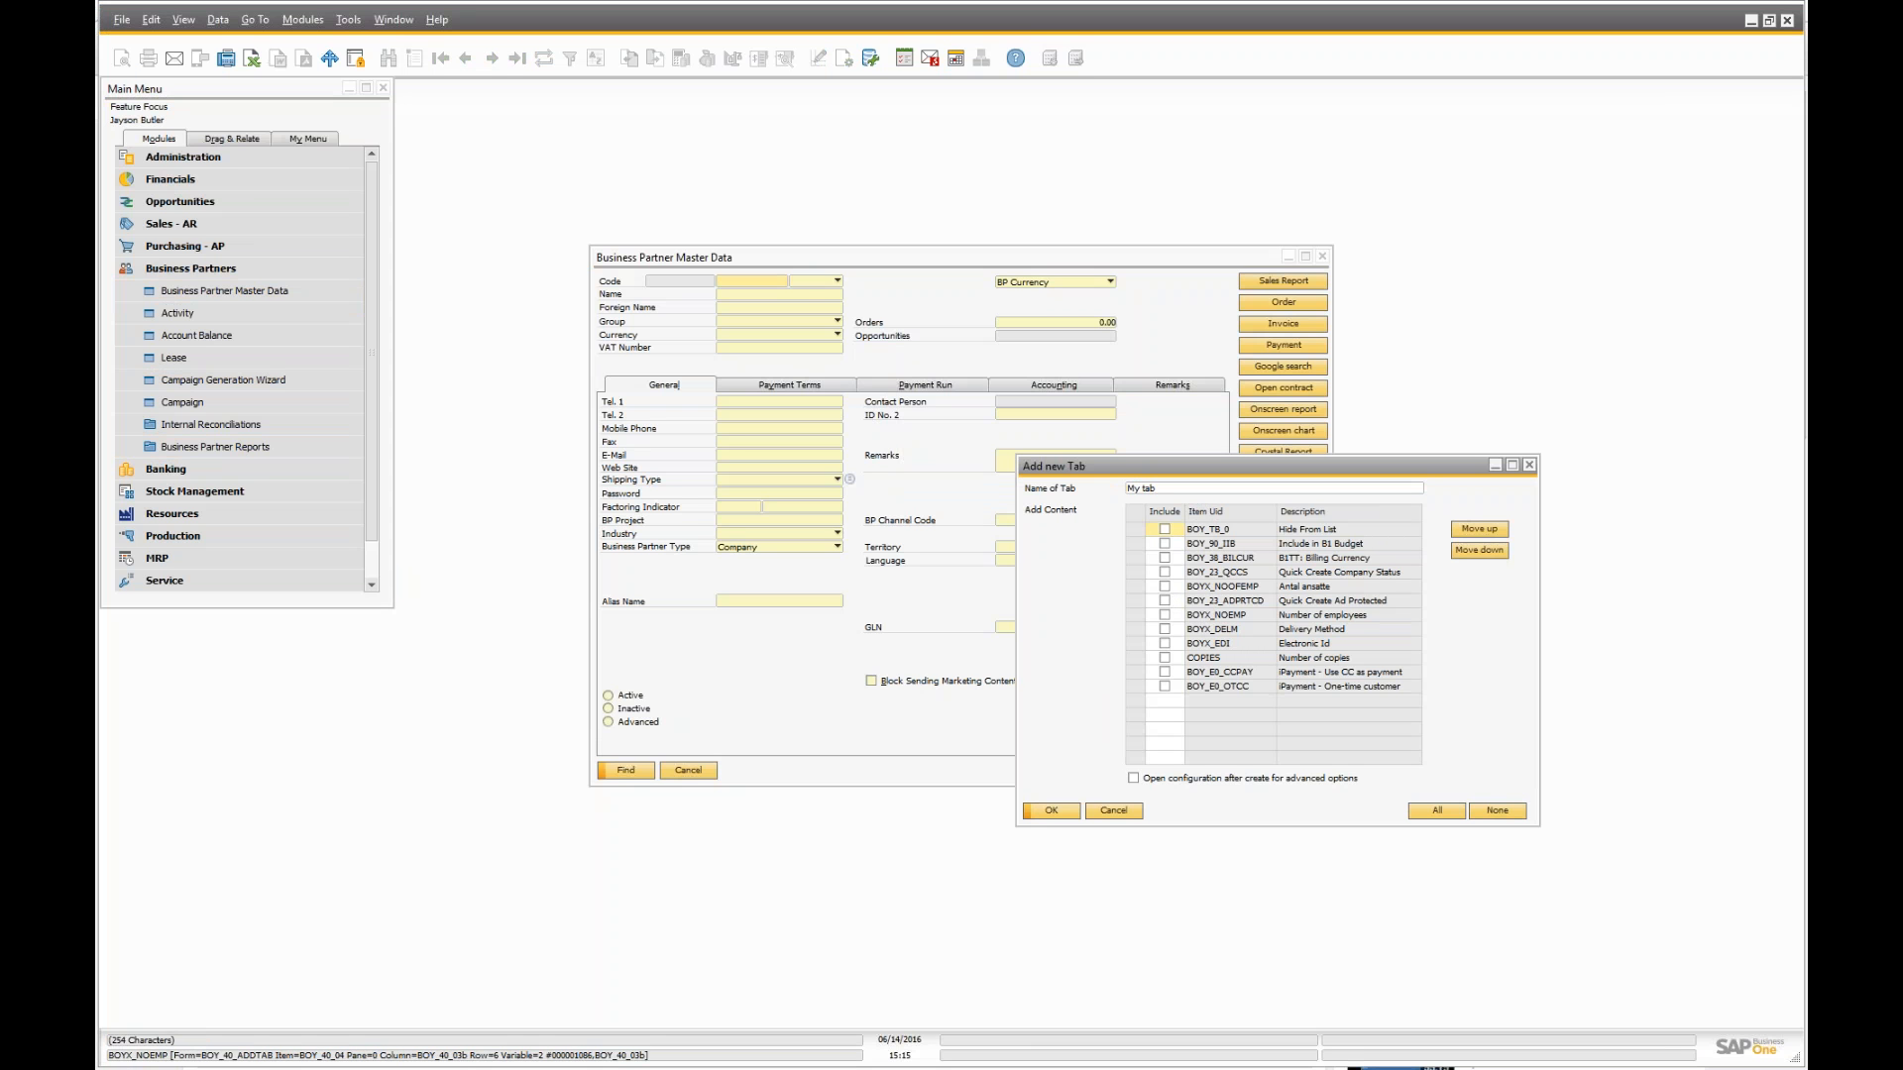
left_click(1166, 530)
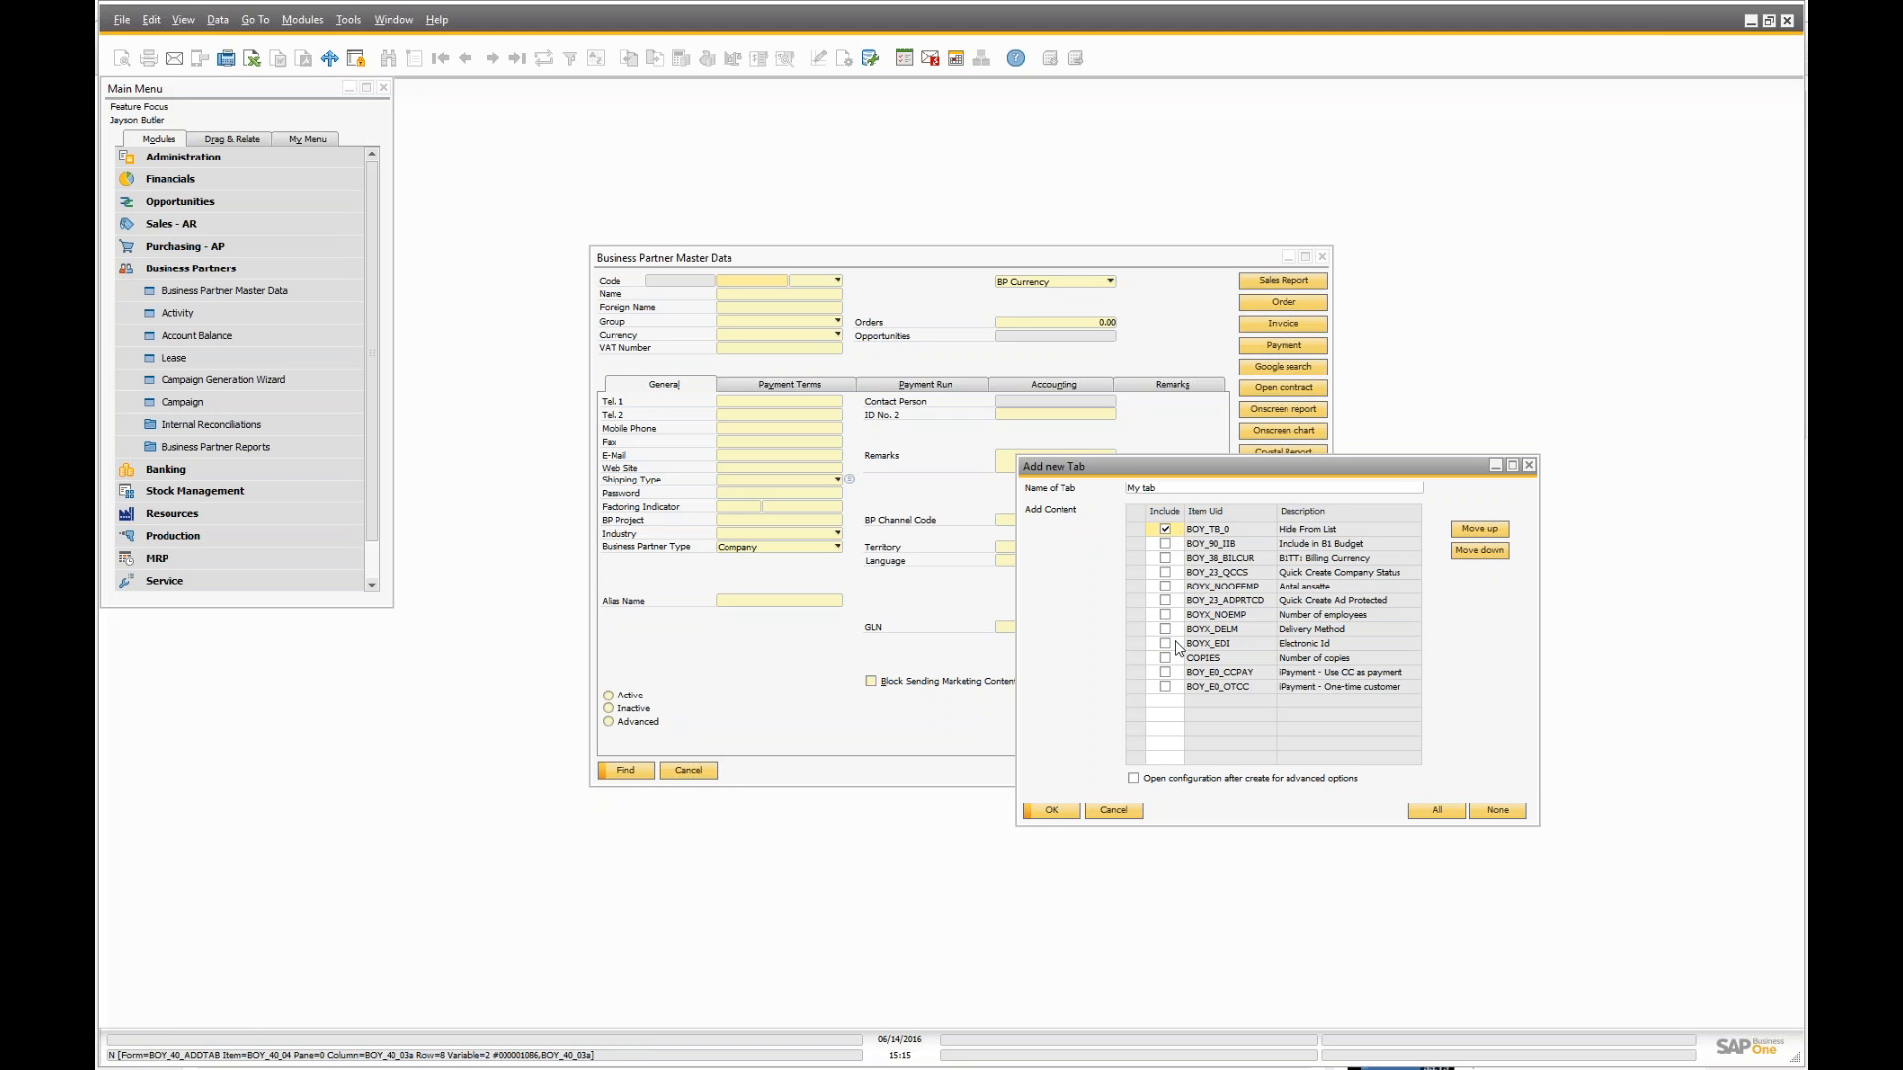
left_click(1166, 644, "shift")
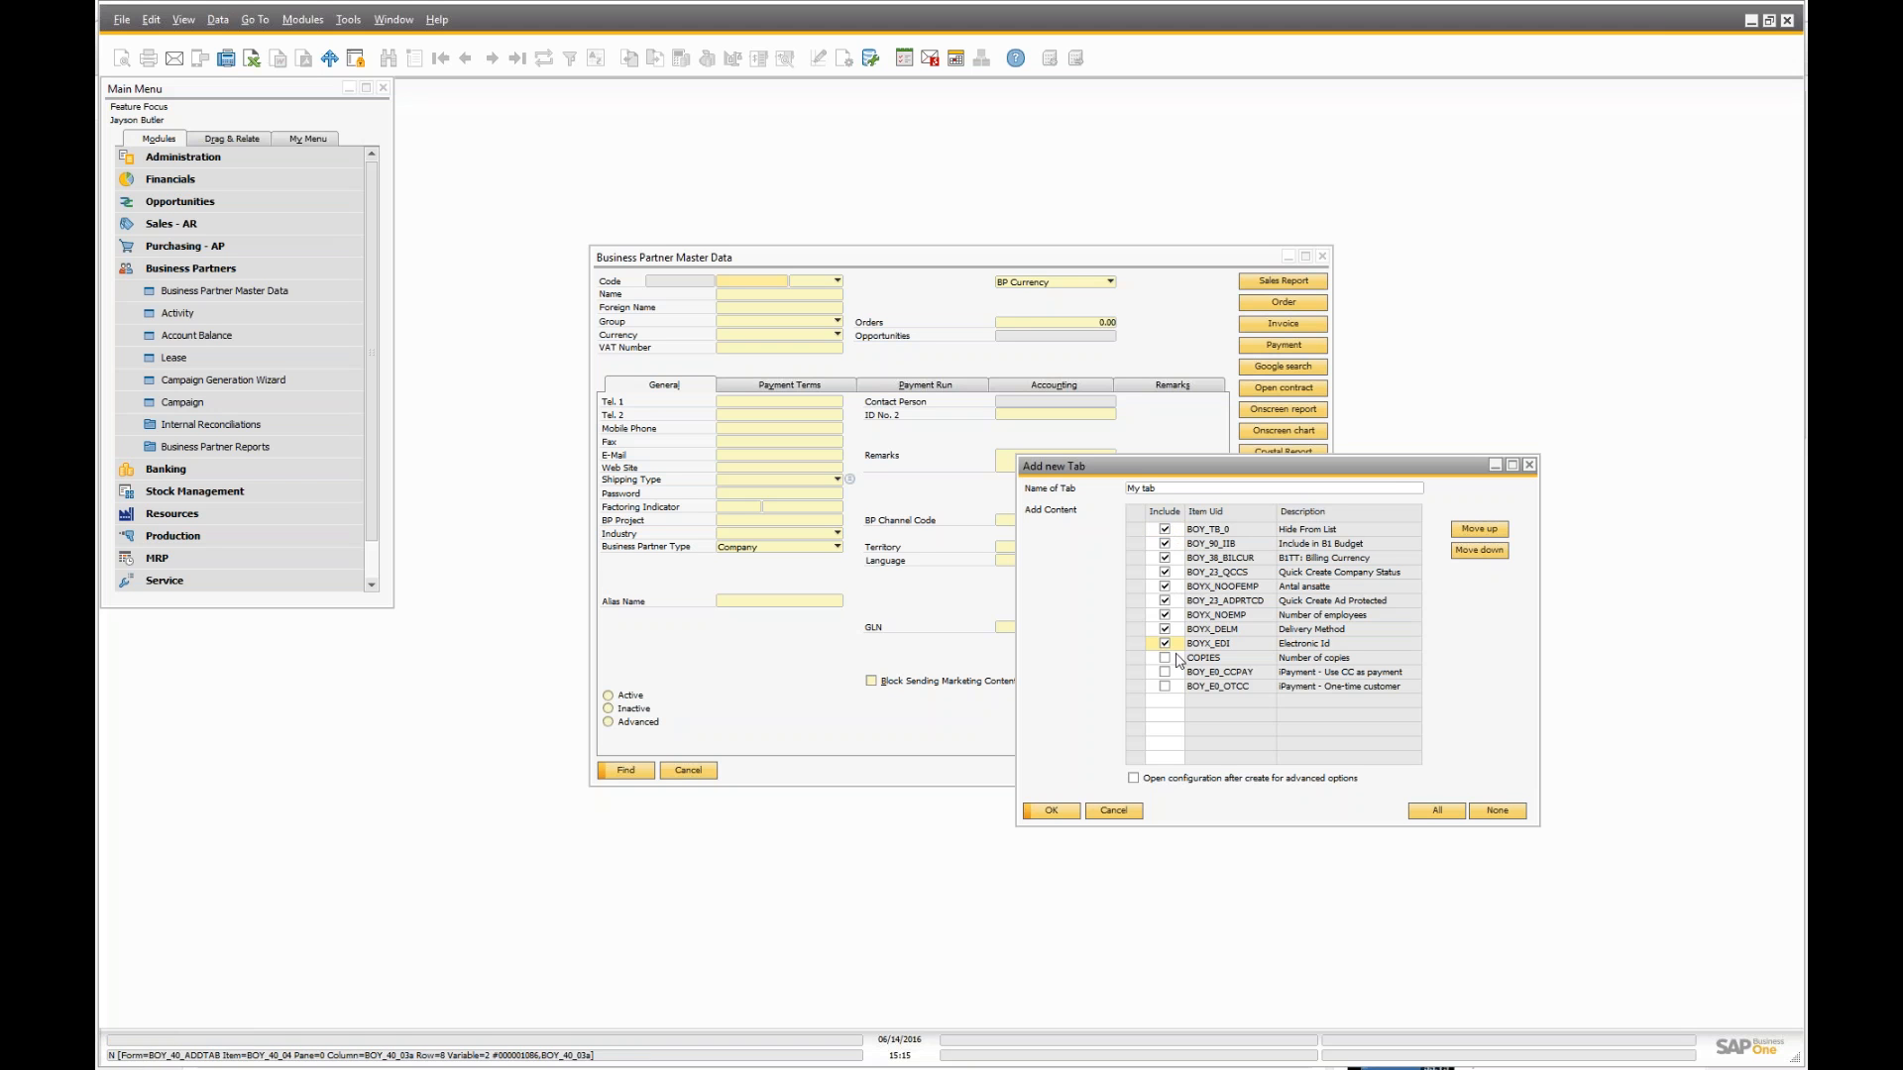
left_click(1044, 814)
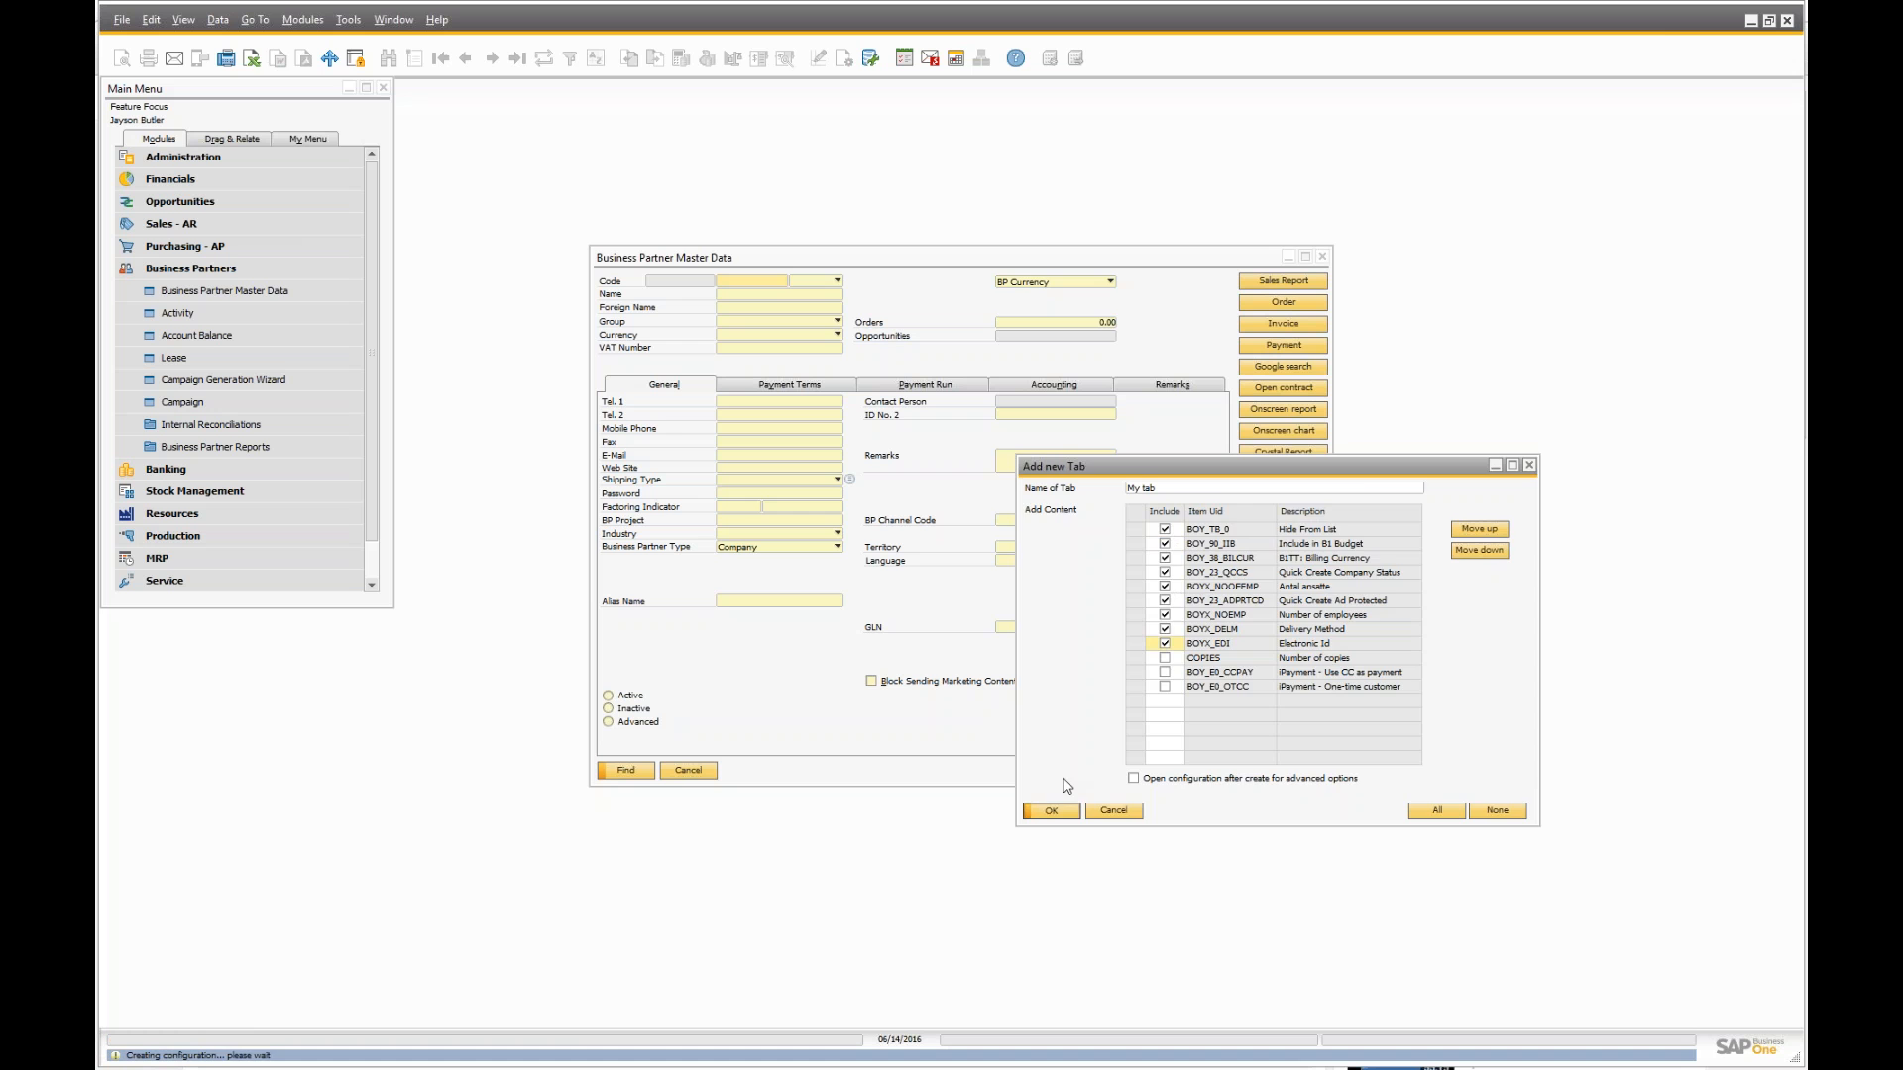
- Reopen Business Partner Master Data, load a customer record and display the contents of My tab
left_click(686, 770)
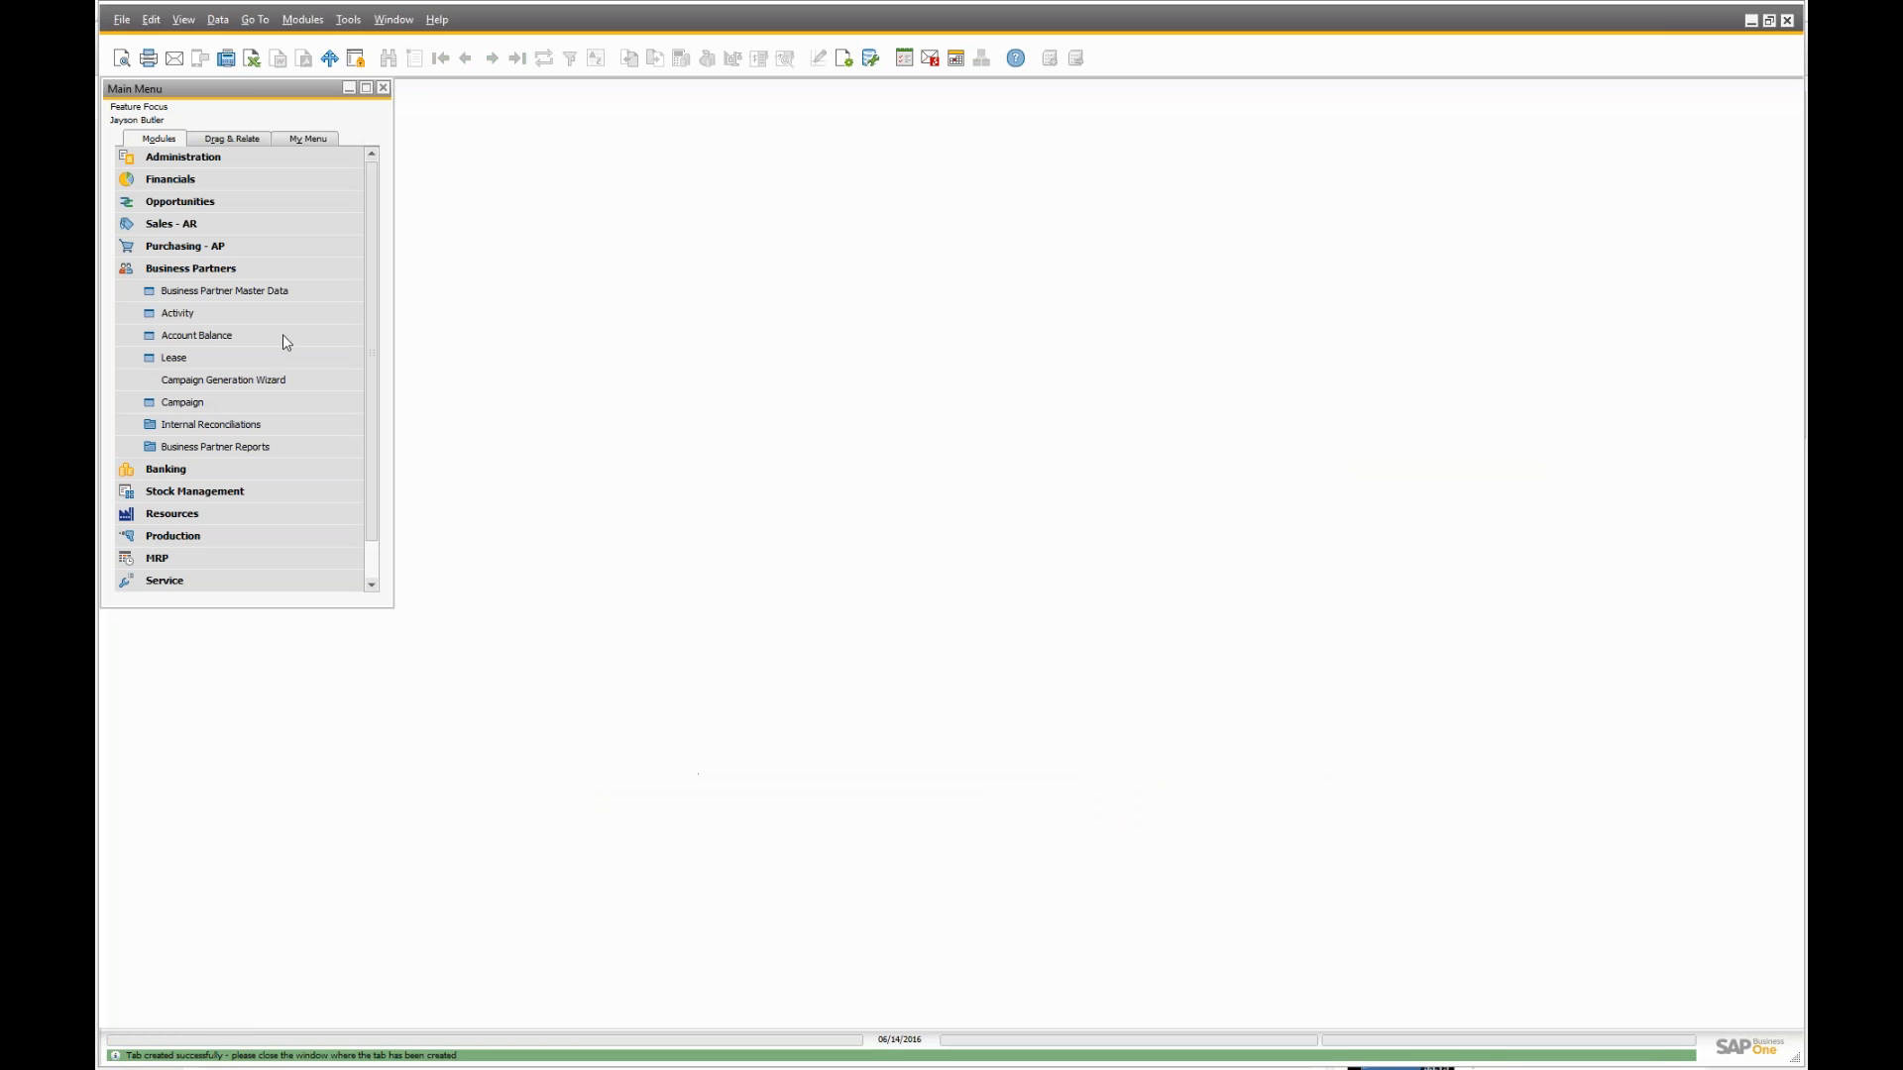
left_click(194, 291)
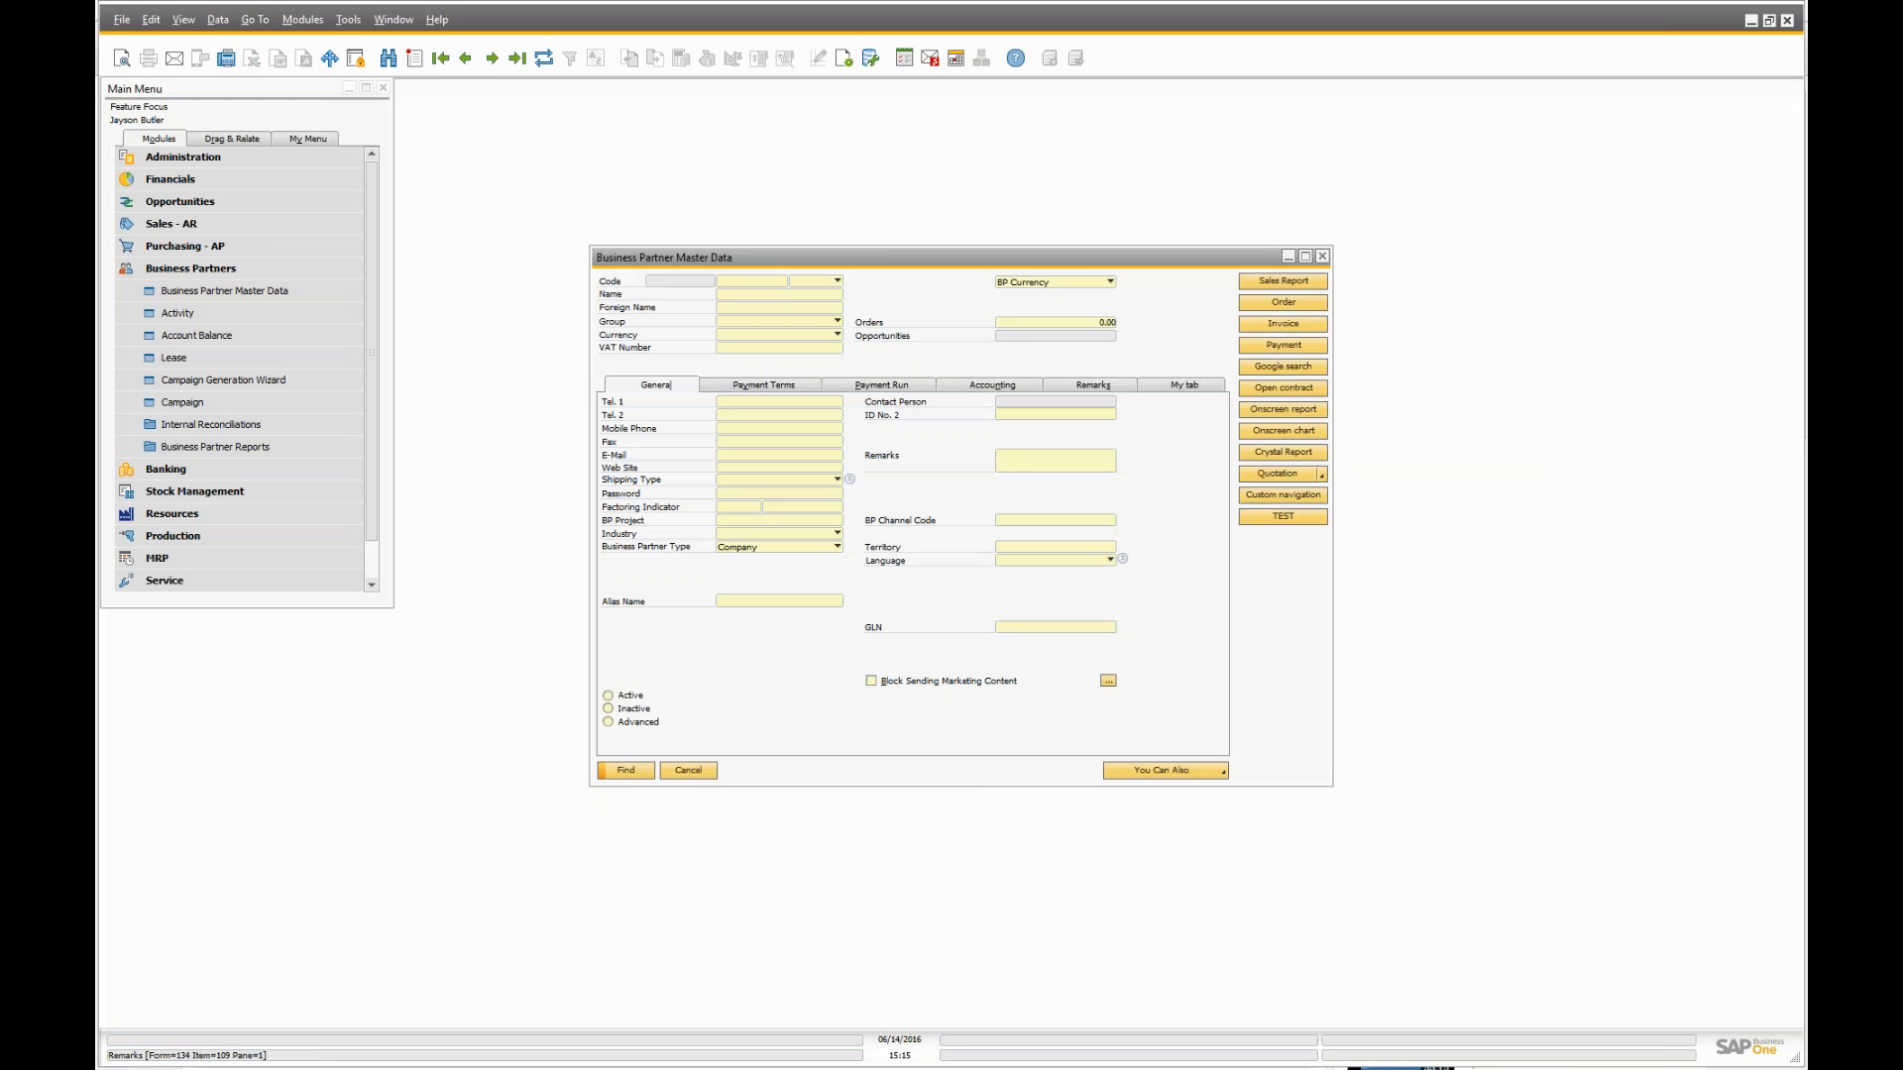
key("ctrl+Right")
left_click(1154, 383)
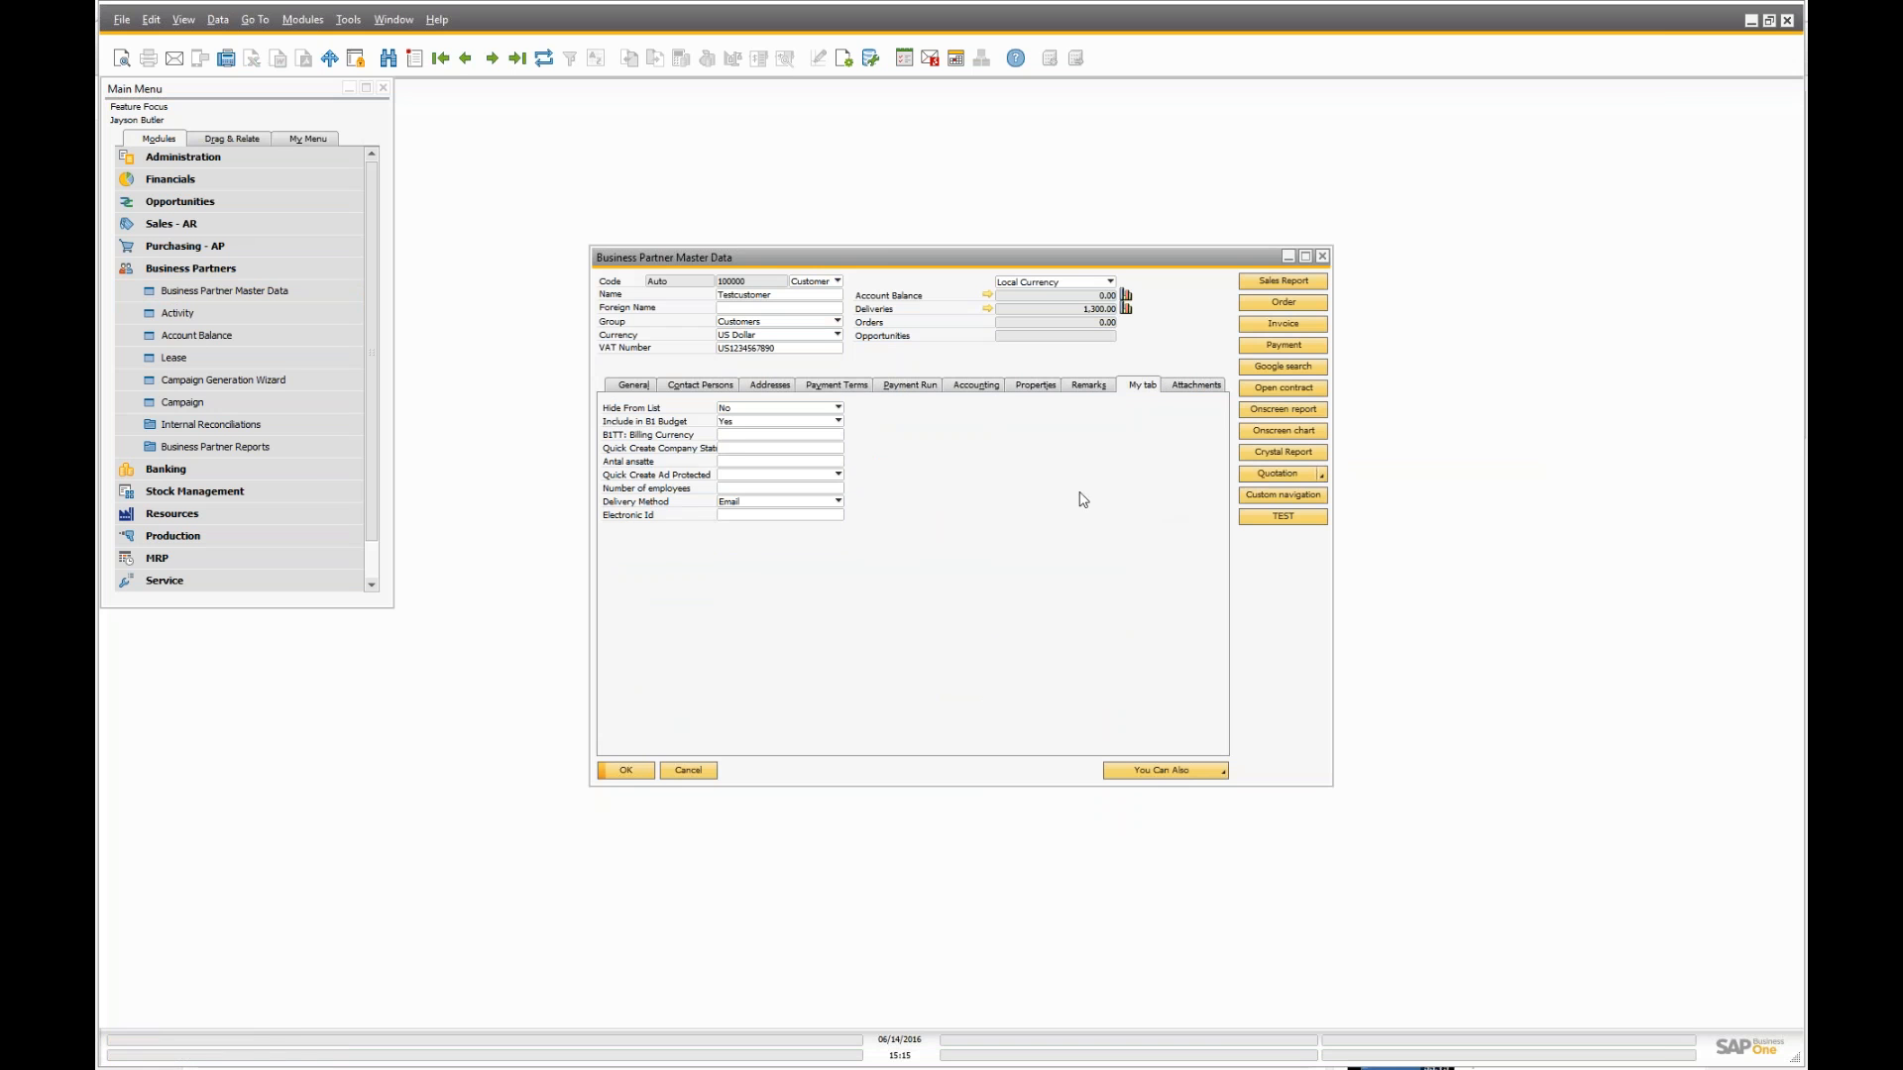
- Open the Content Creator configuration of My tab, and inspect the Add Tab (Load) validation that triggers it
right_click(1144, 394)
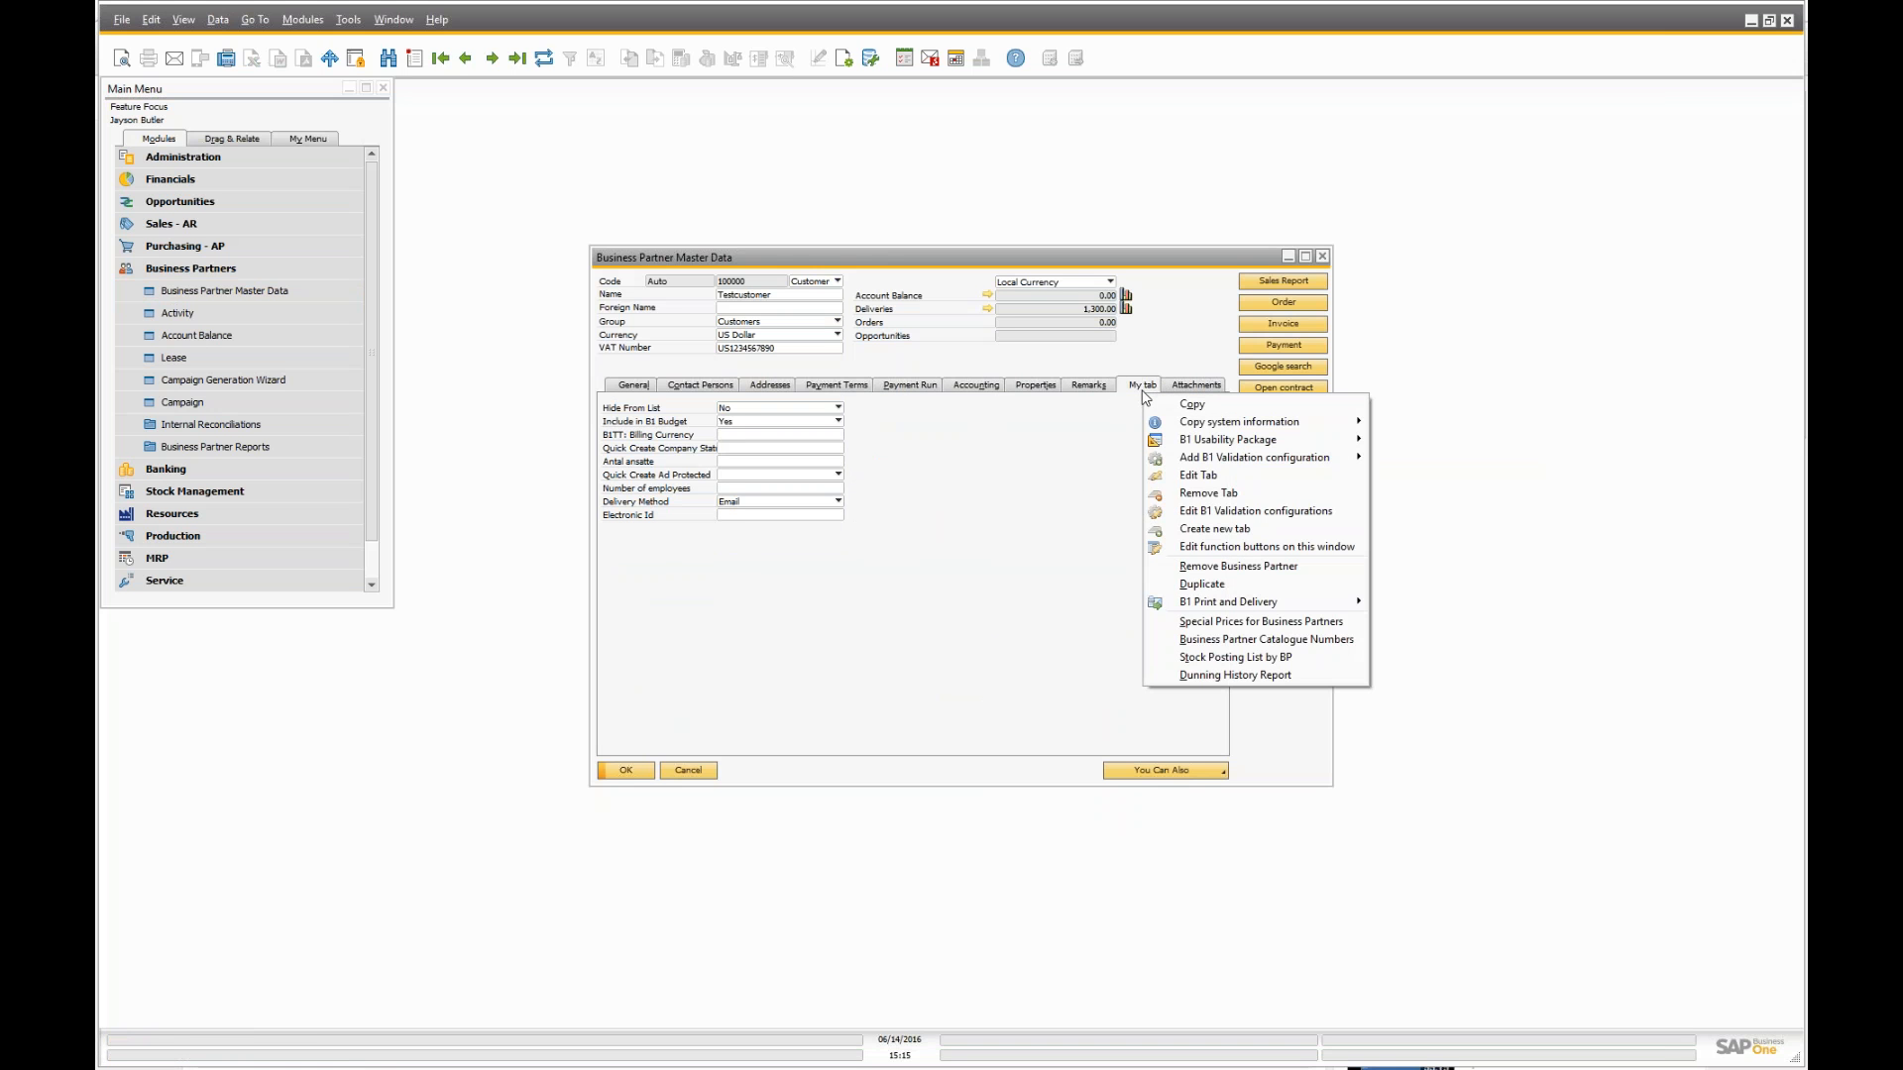
left_click(1199, 479)
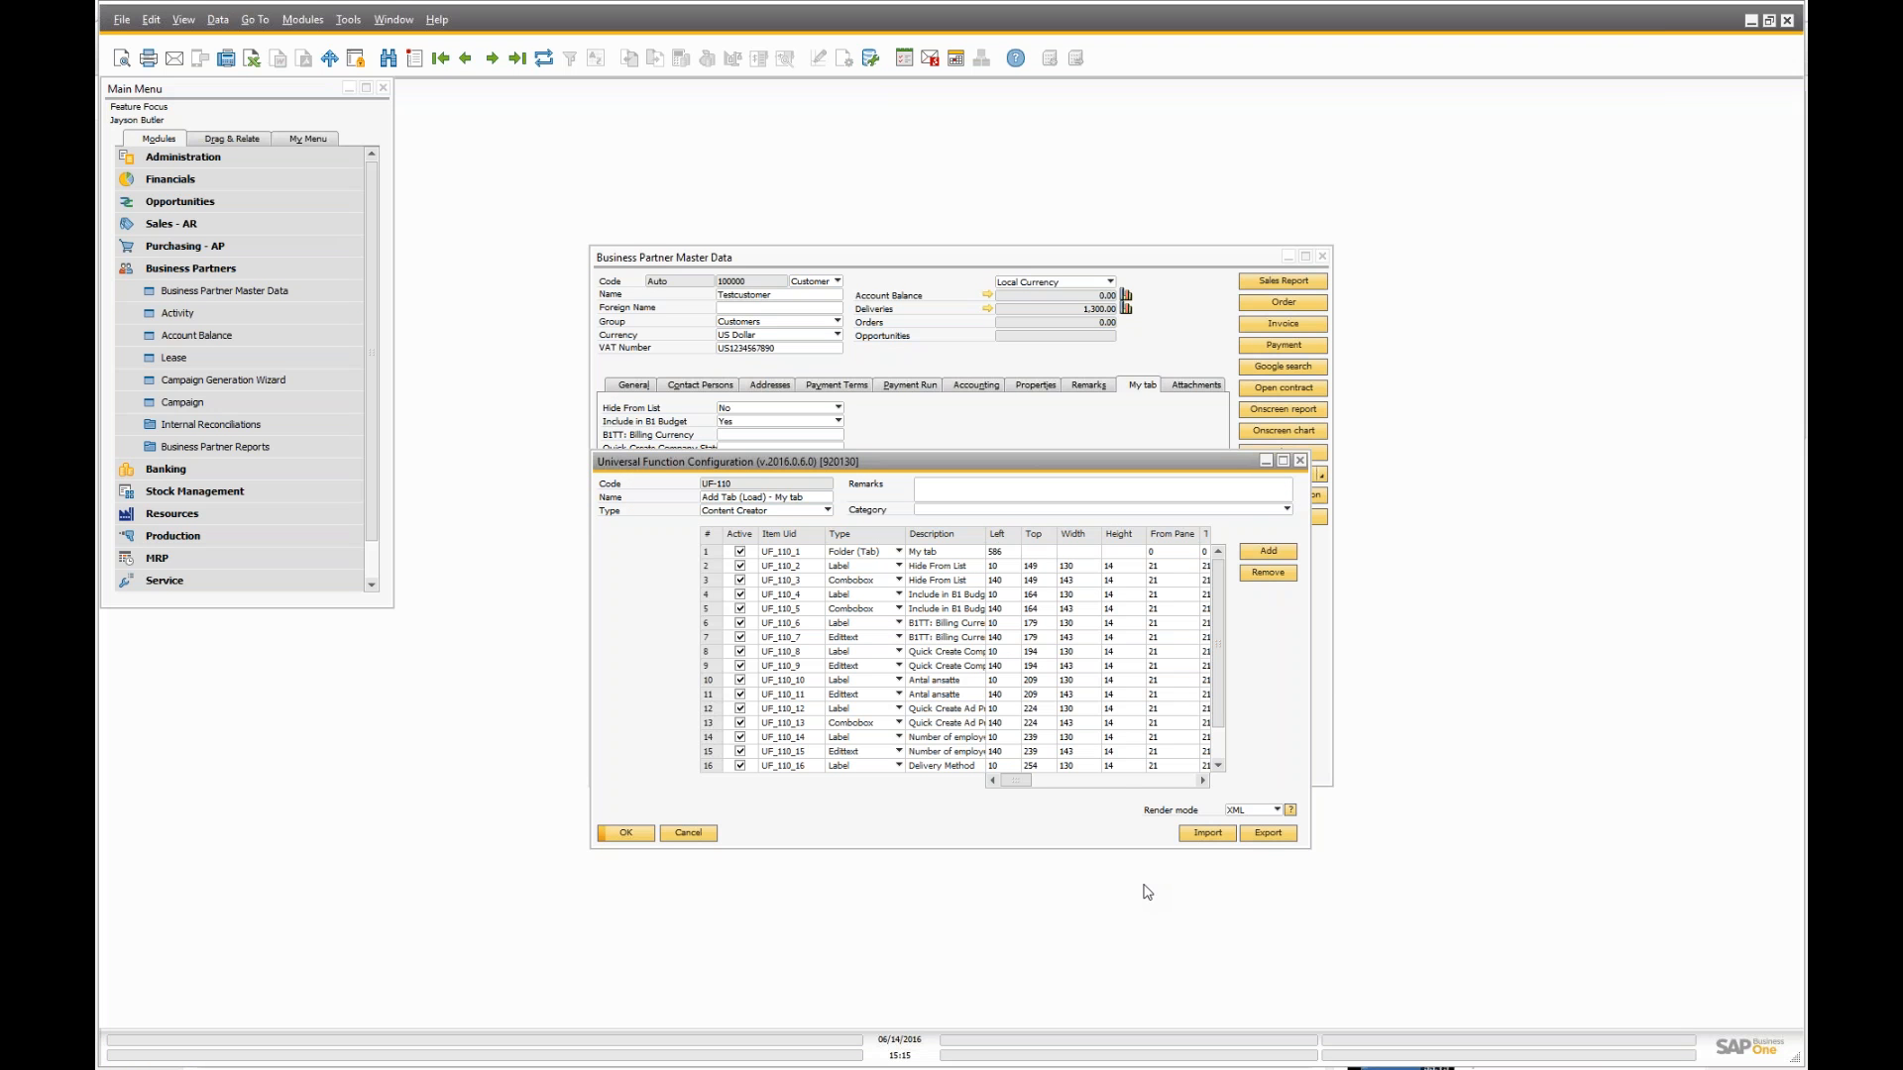
right_click(1132, 374)
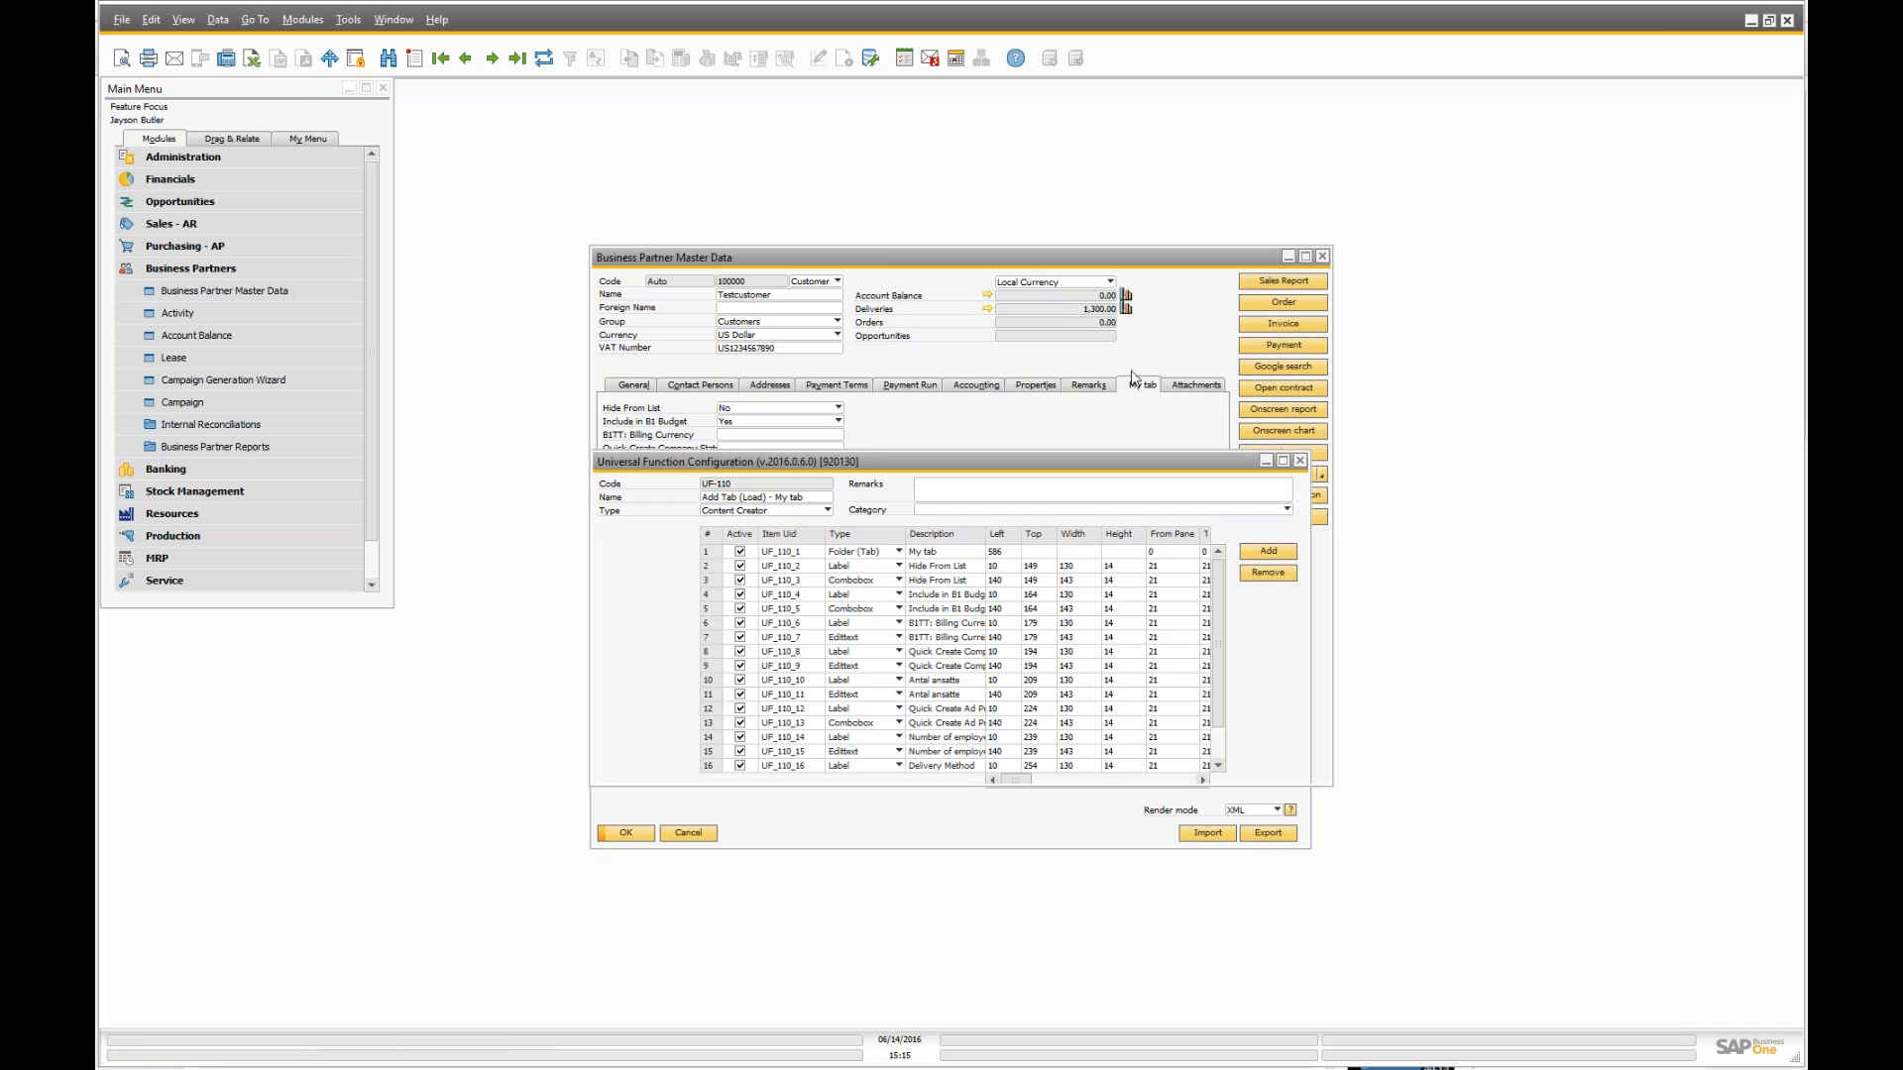
left_click(1183, 438)
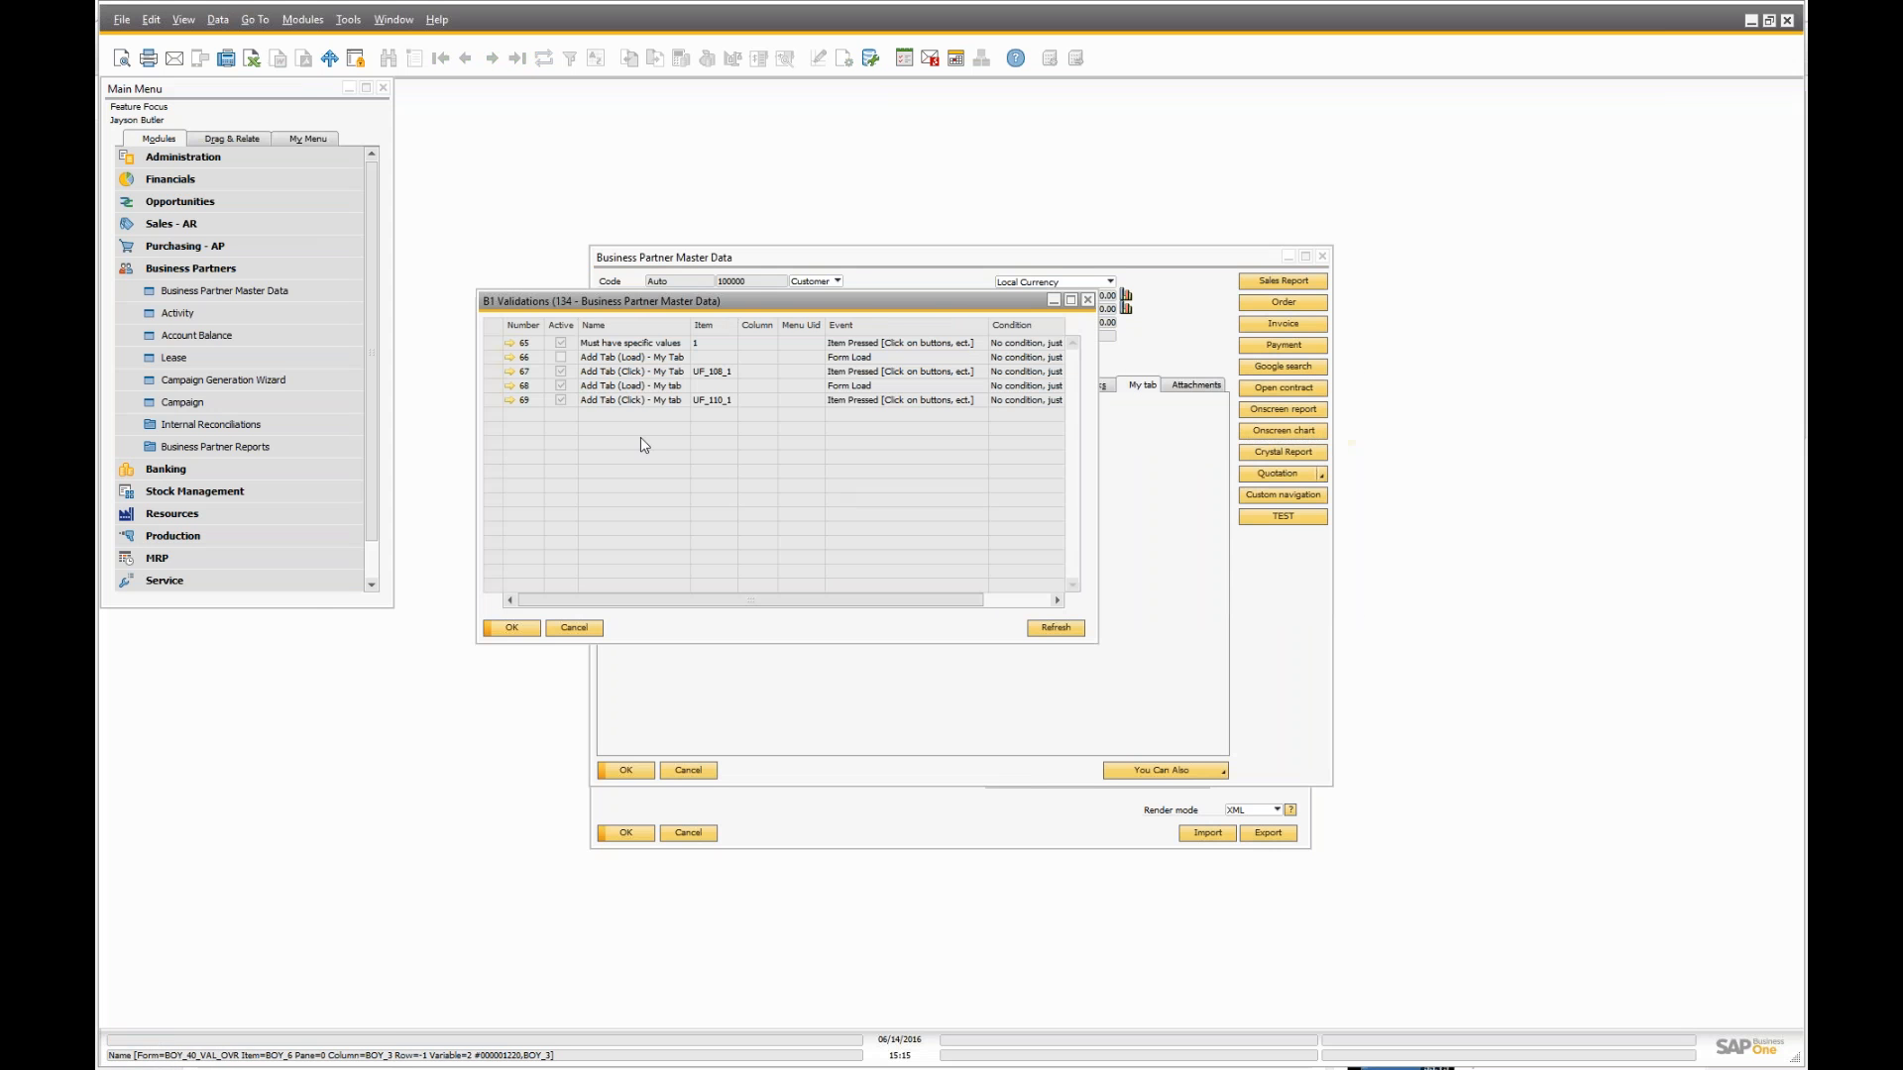
left_click(512, 386)
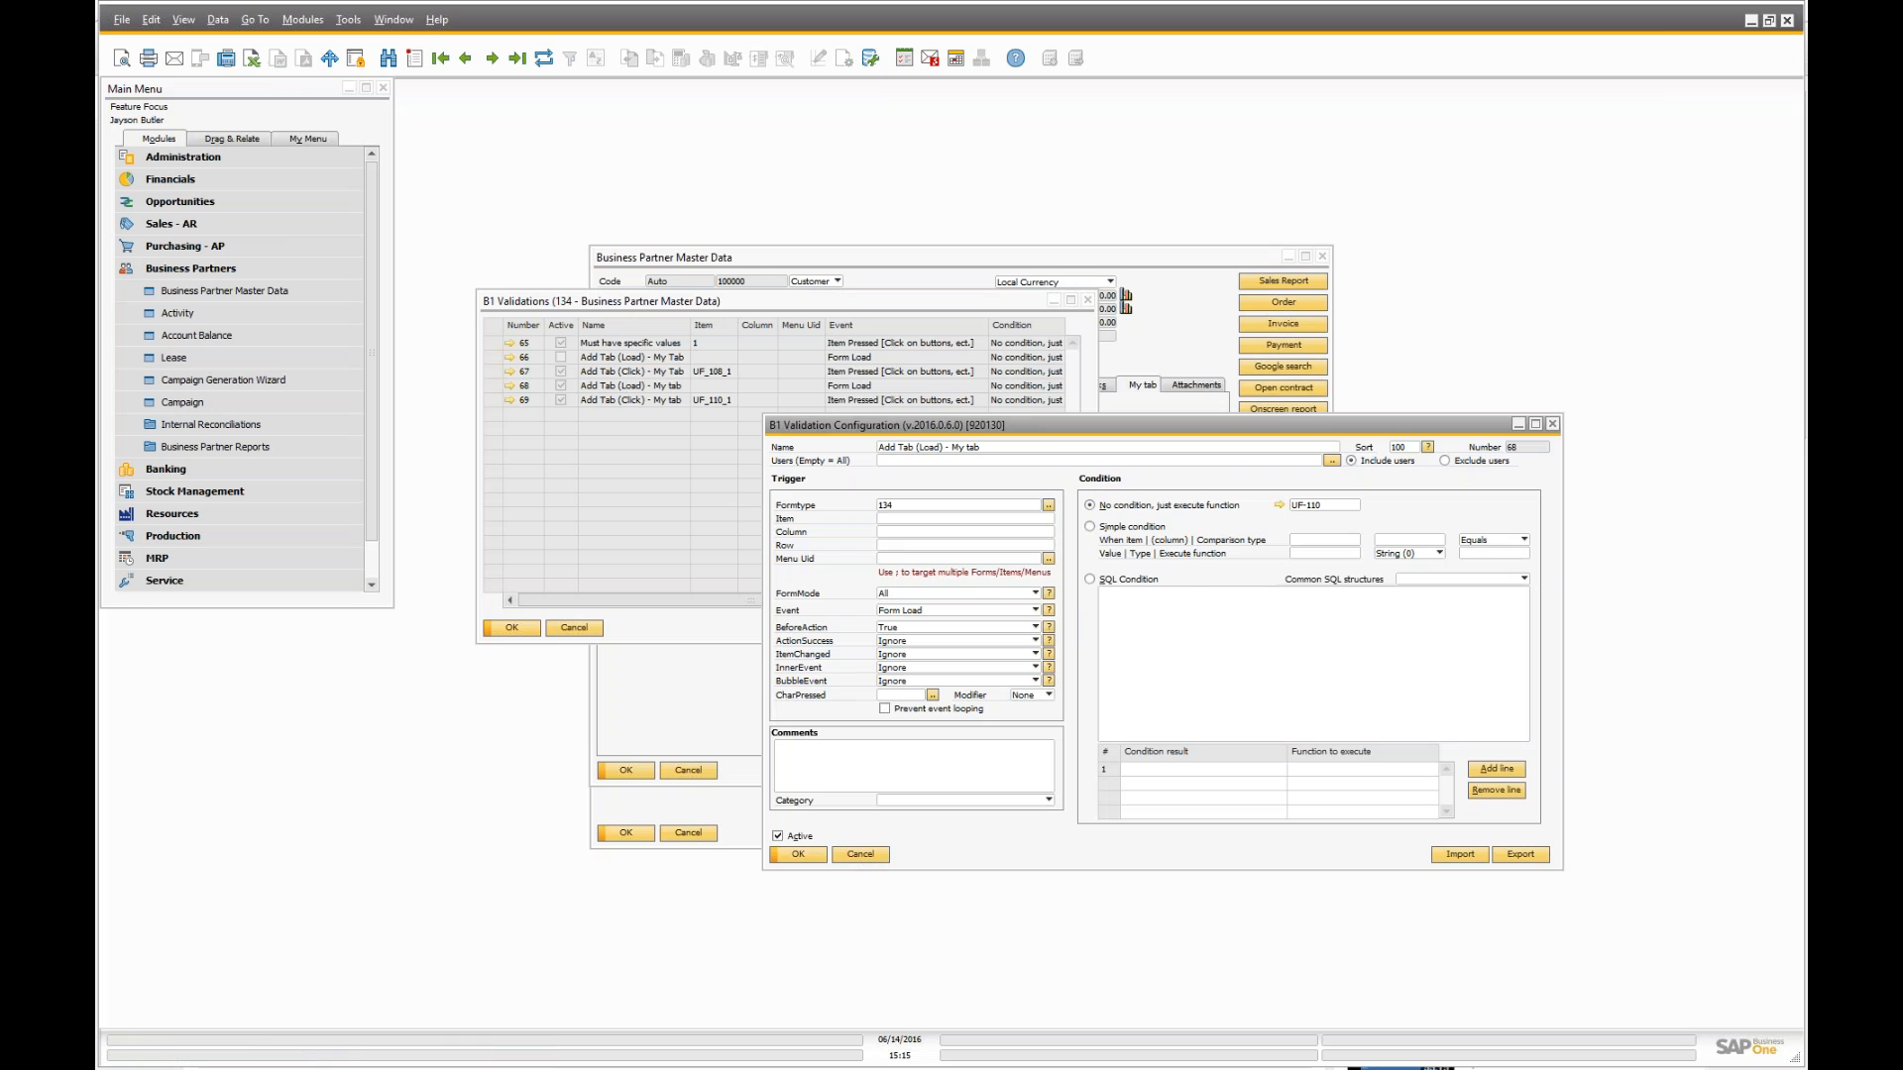
left_click(860, 854)
left_click(823, 705)
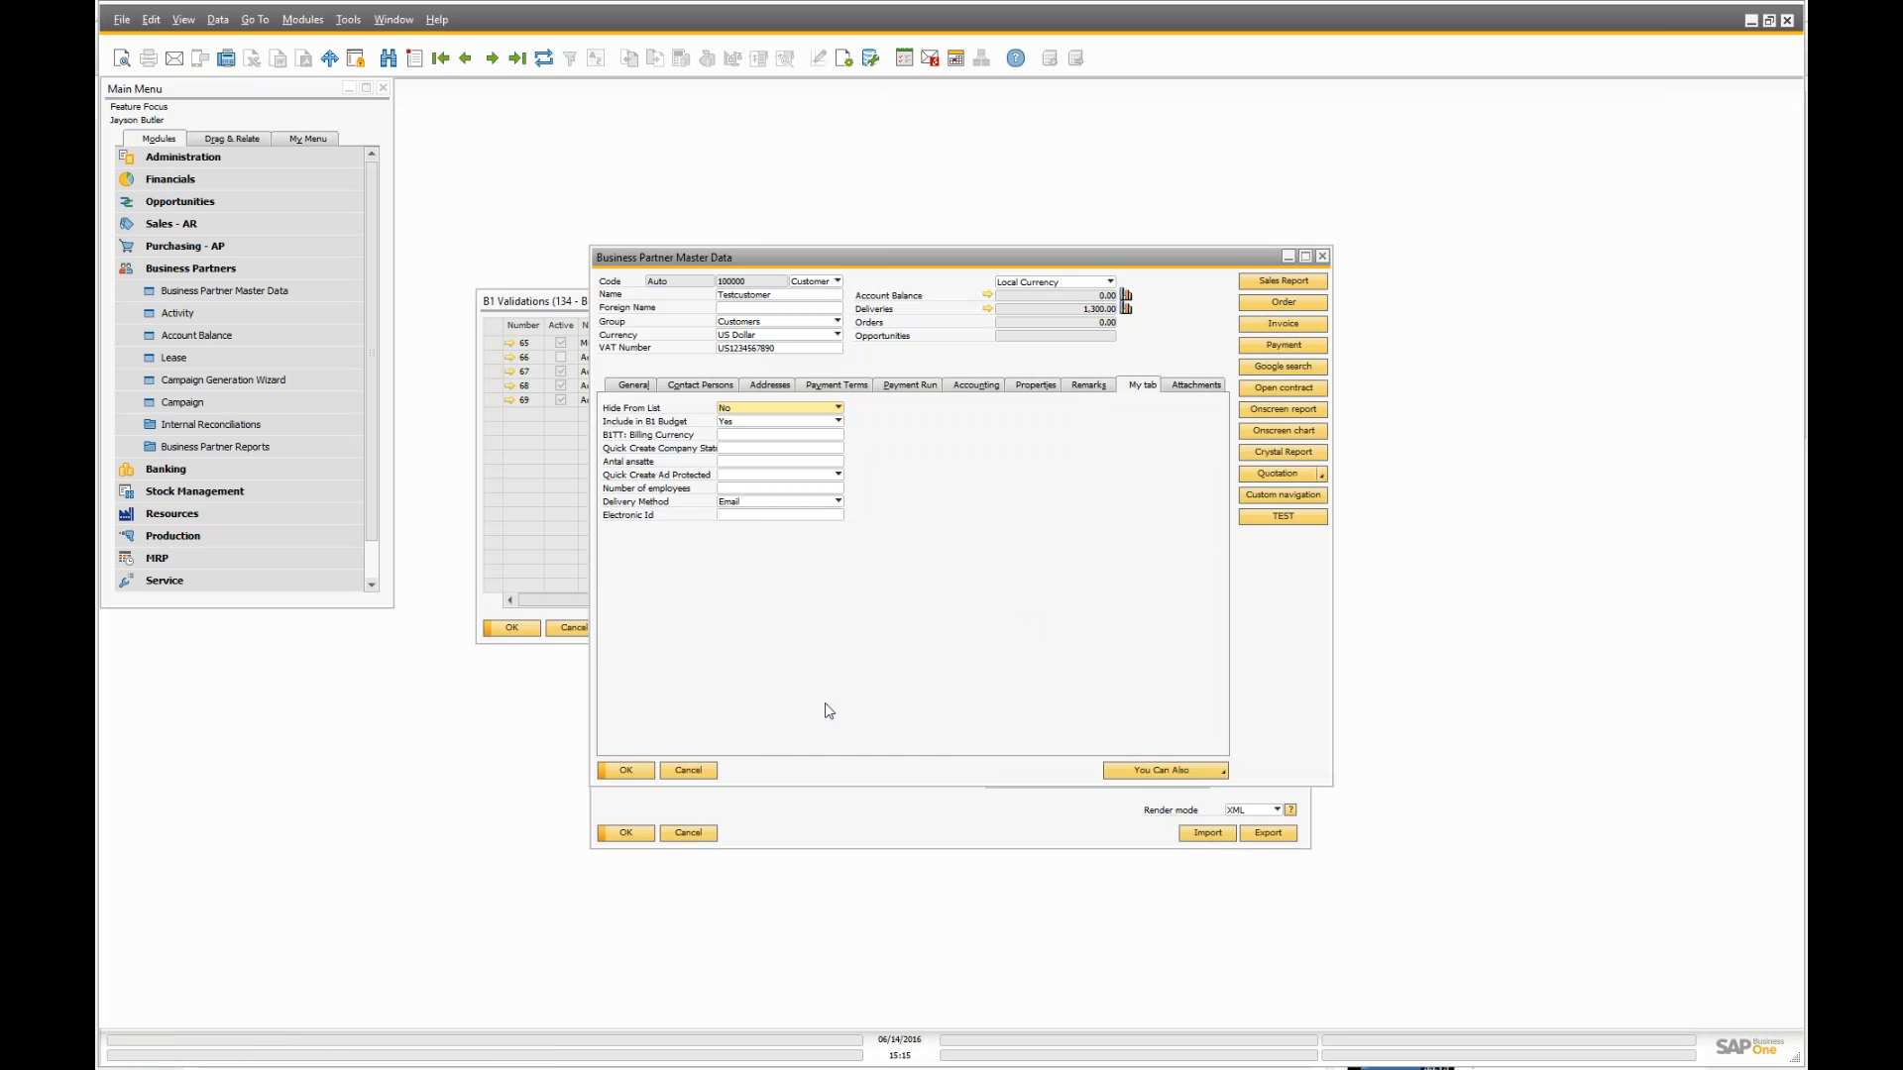
- Widen the Universal Function Configuration window of My tab and examine its item rows and the available item types
left_click(846, 831)
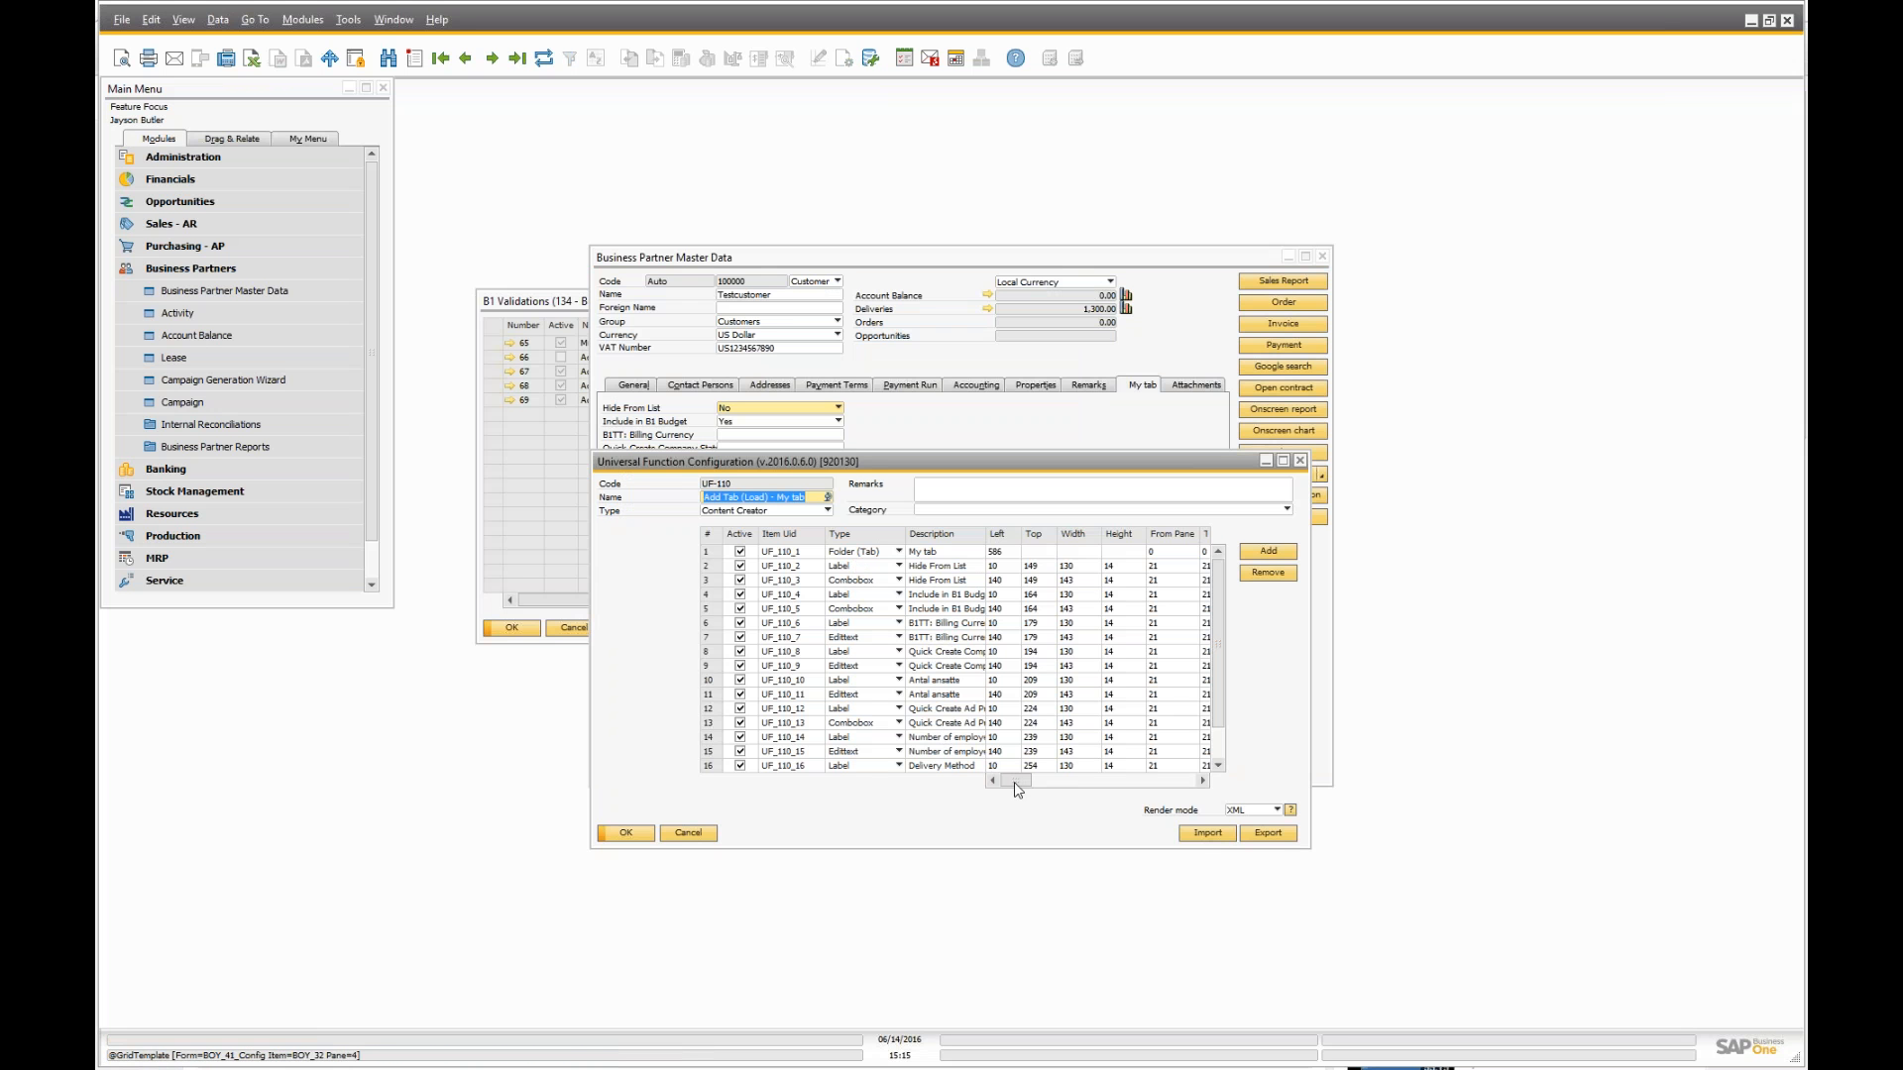
mouse_move(1014, 780)
left_mouse_down()
mouse_move(1118, 780)
mouse_move(1004, 782)
left_mouse_up()
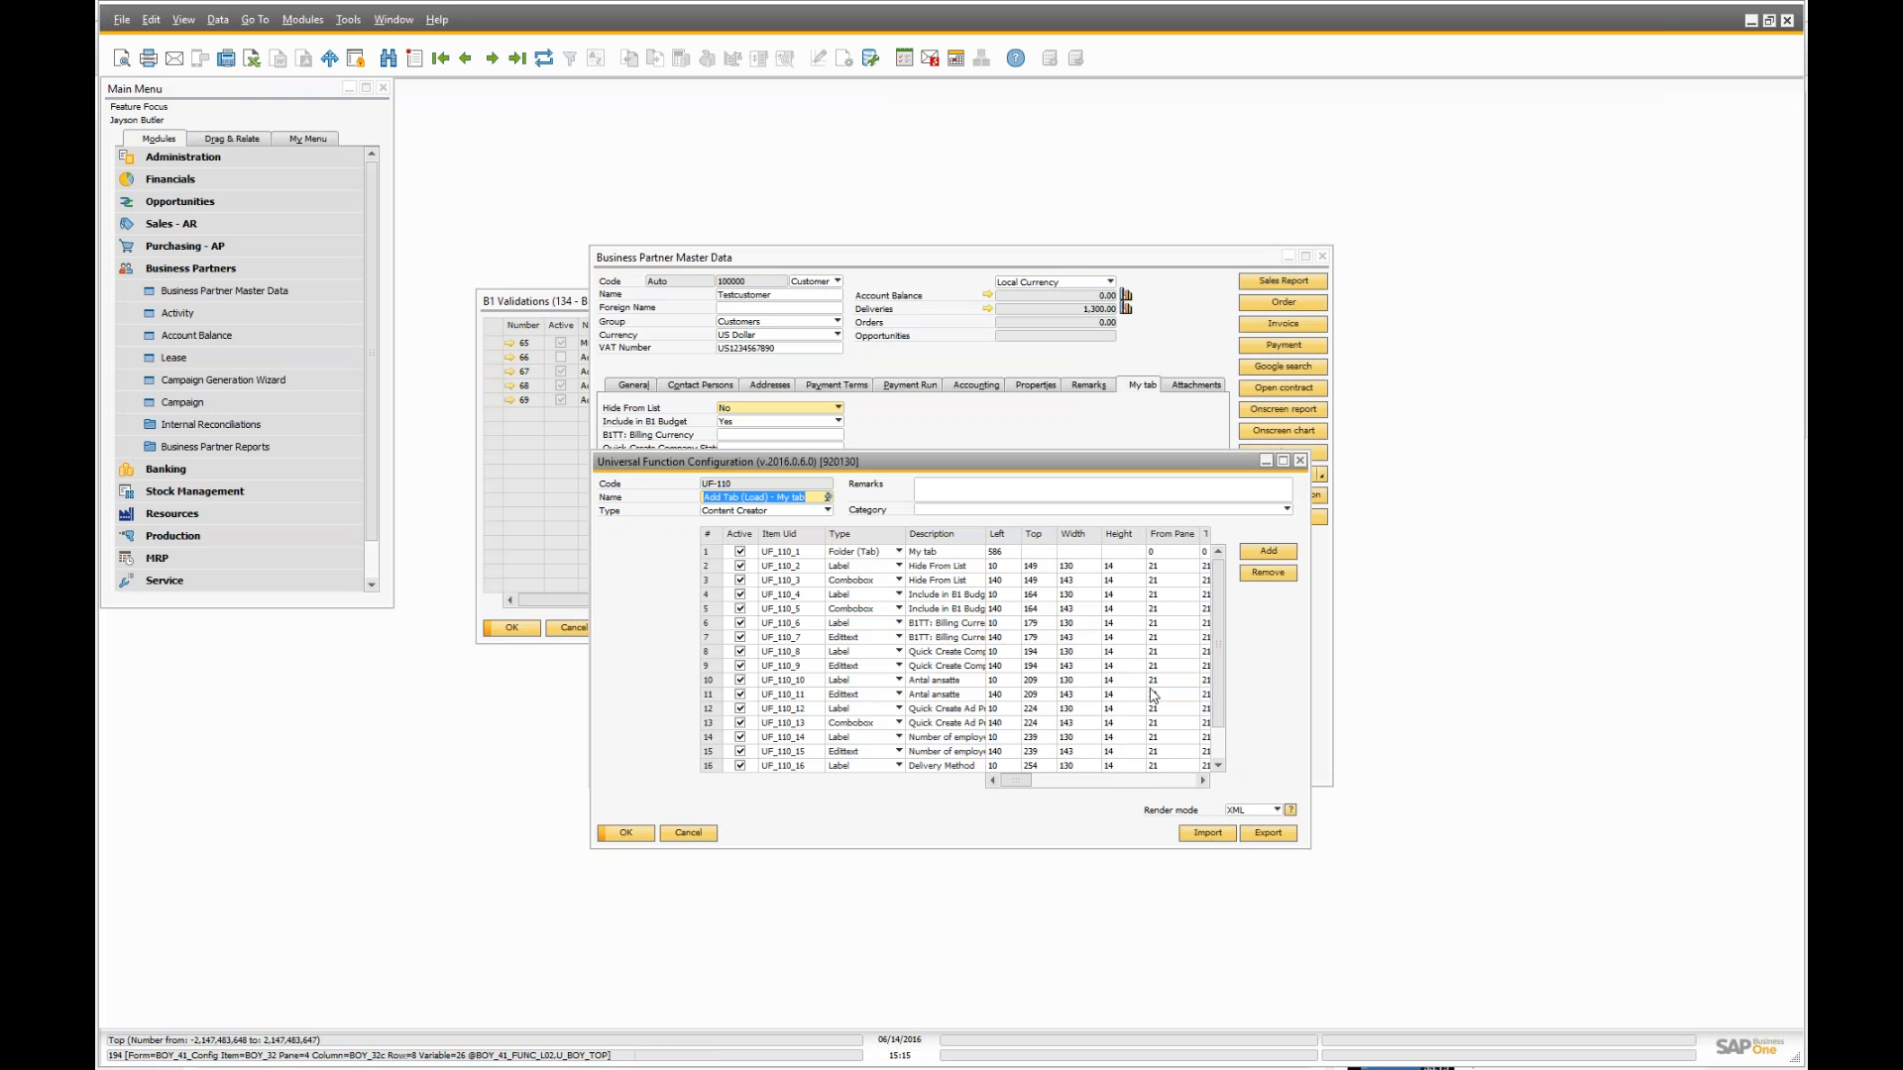
left_click_drag(1310, 754, 1802, 811)
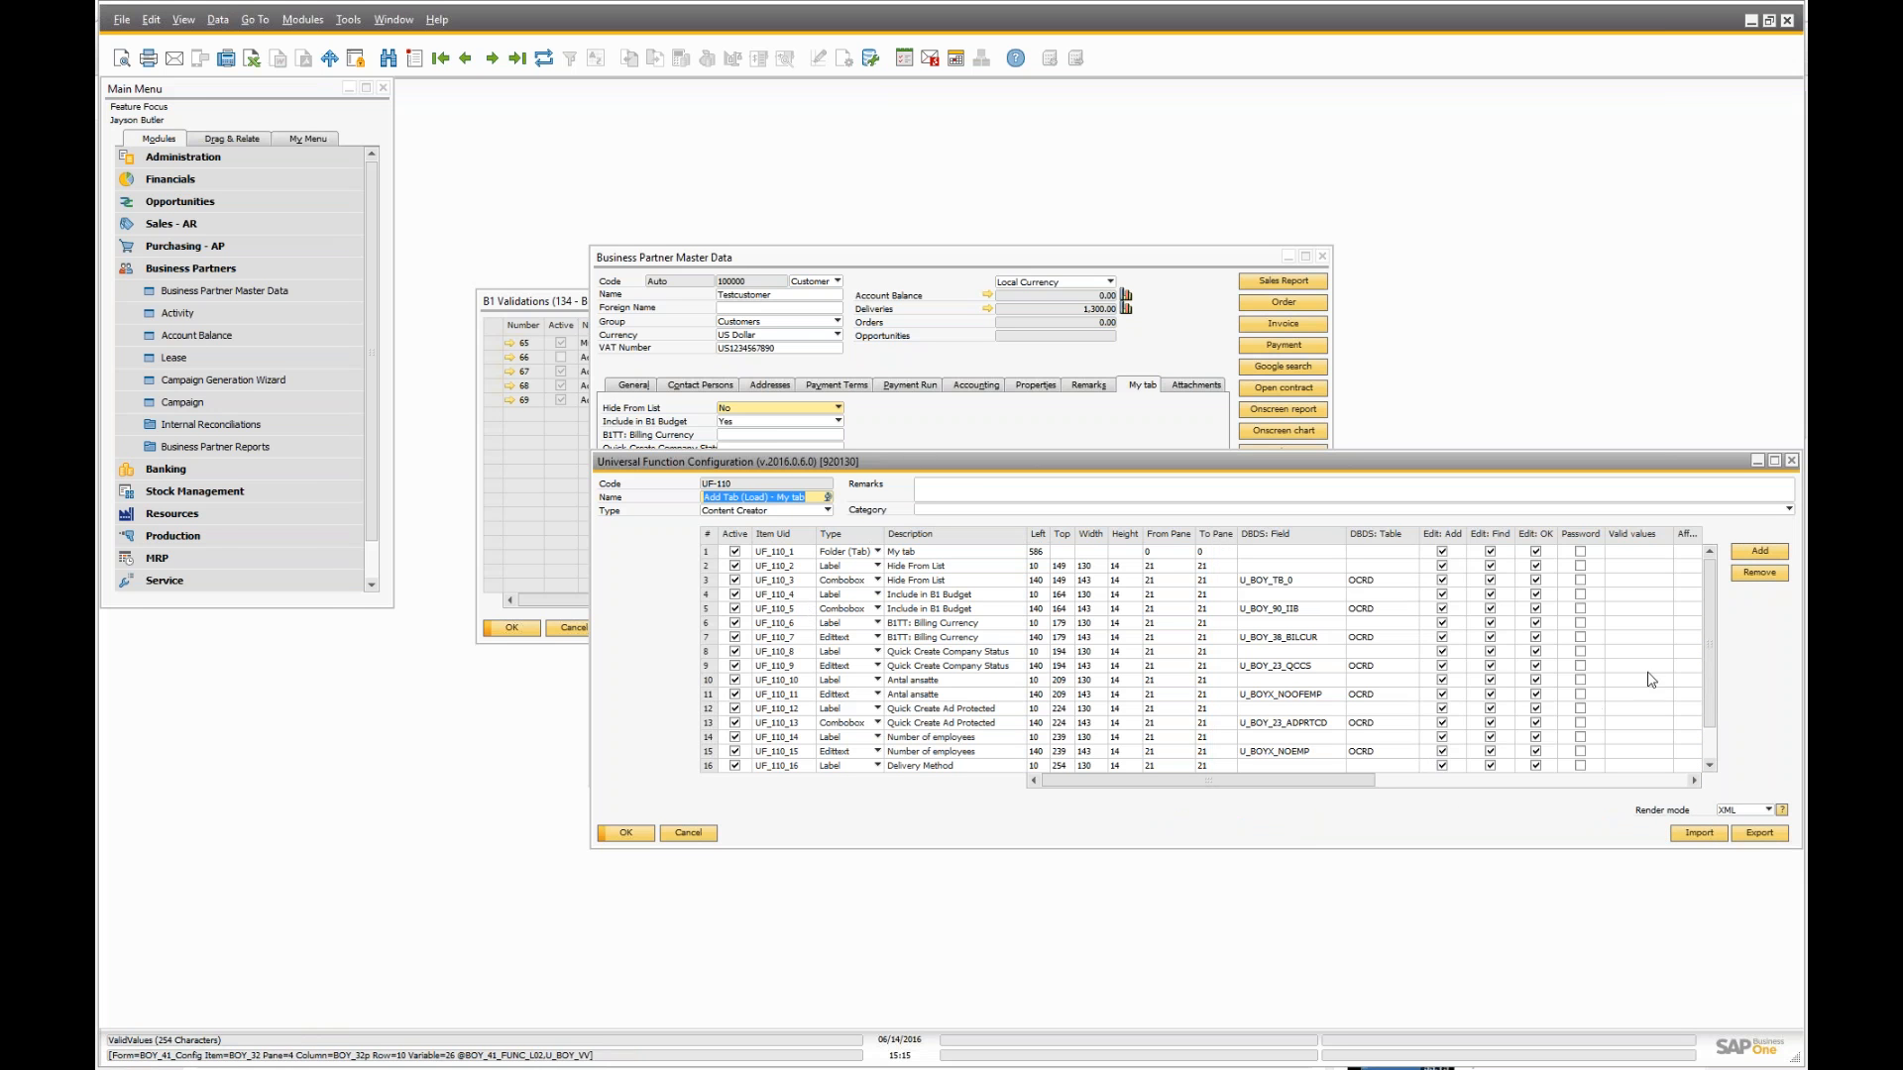
left_click(859, 553)
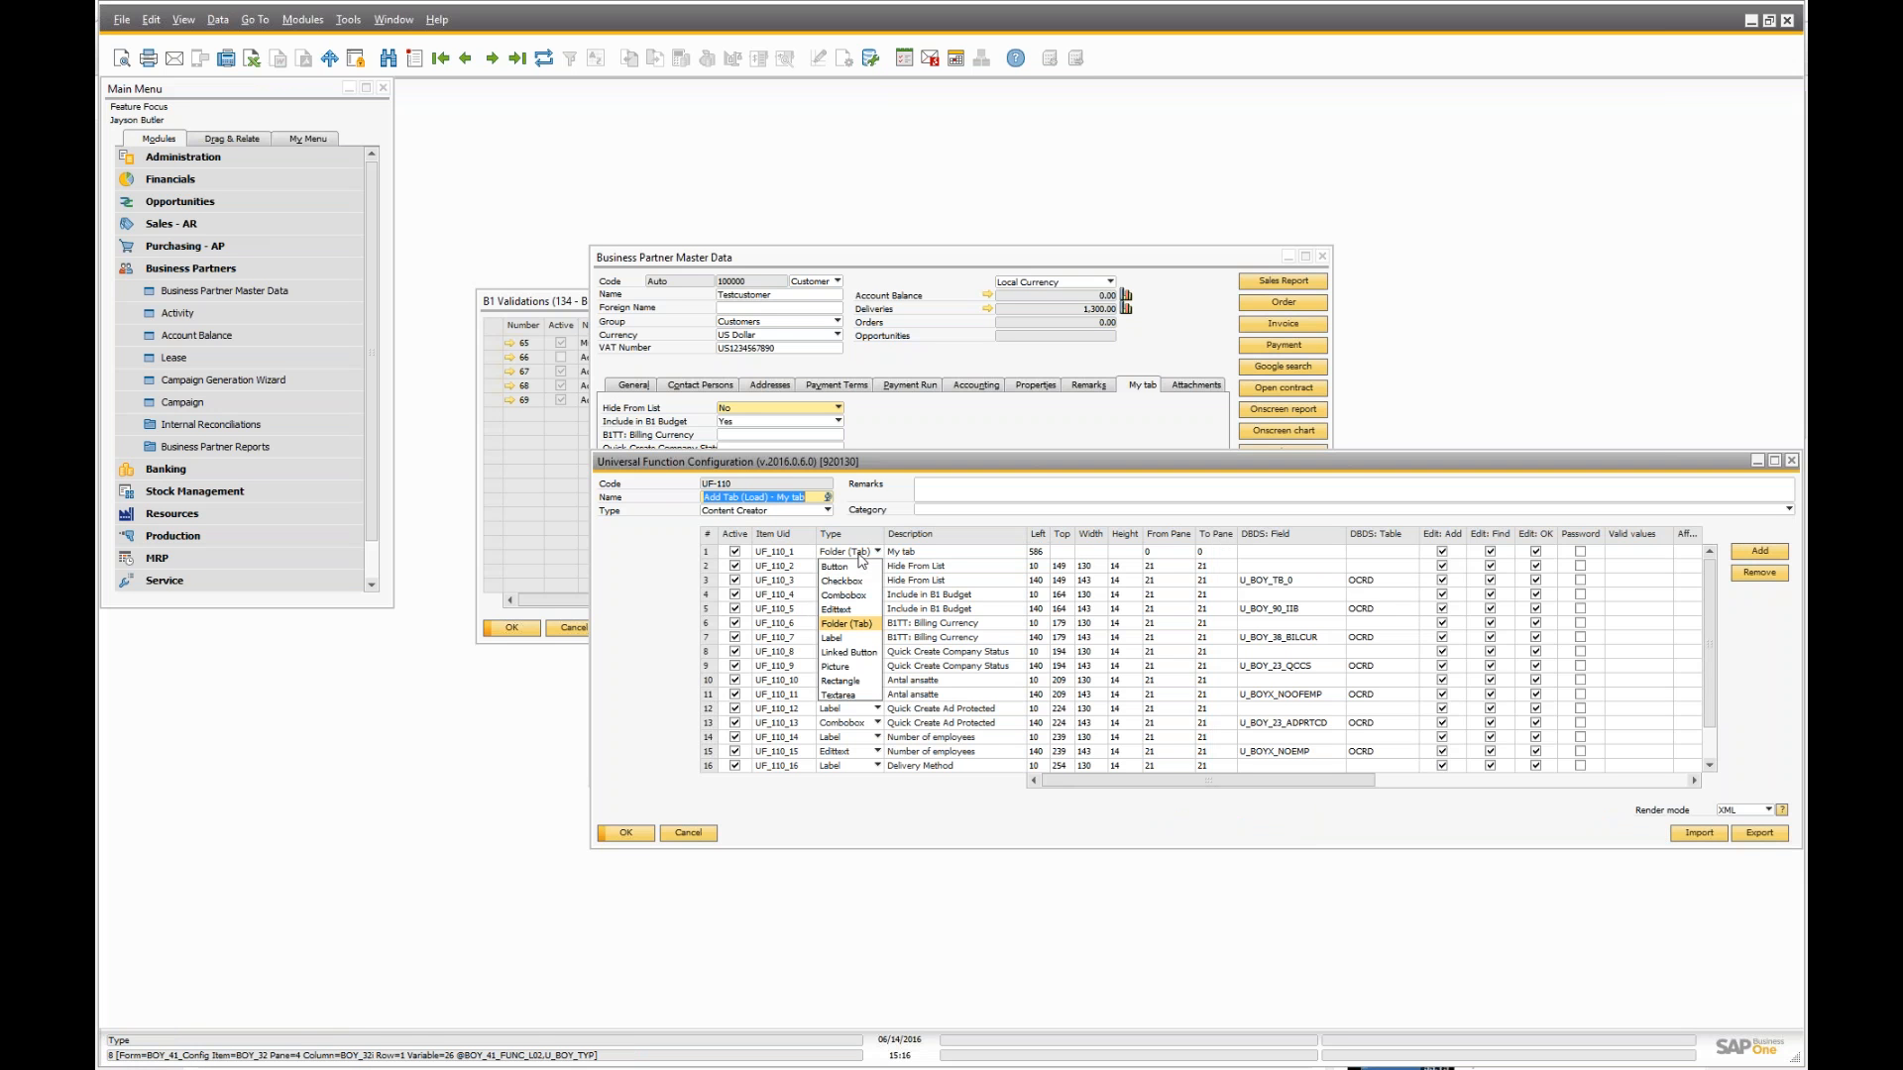
left_click(1148, 781)
mouse_move(1266, 781)
left_mouse_down()
mouse_move(1497, 817)
mouse_move(1637, 793)
mouse_move(1257, 781)
left_mouse_up()
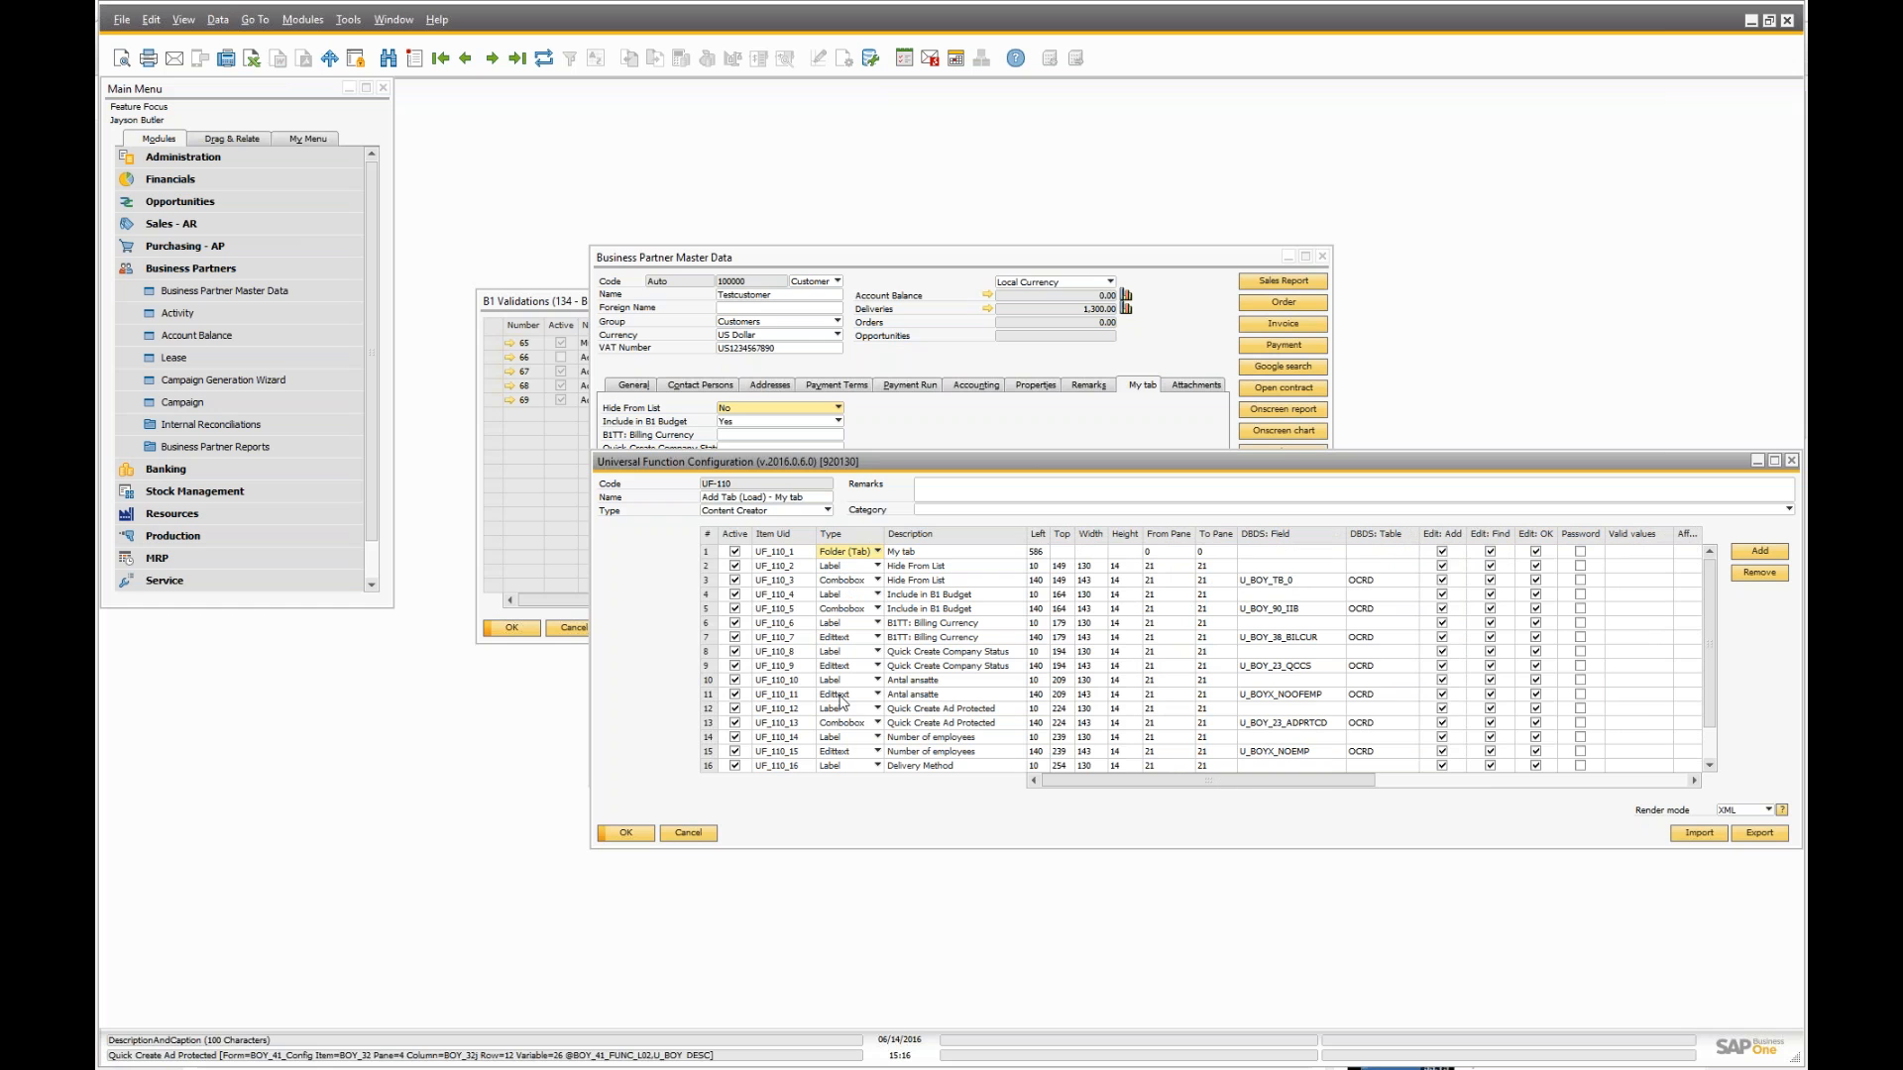
left_click(754, 308)
right_click(755, 311)
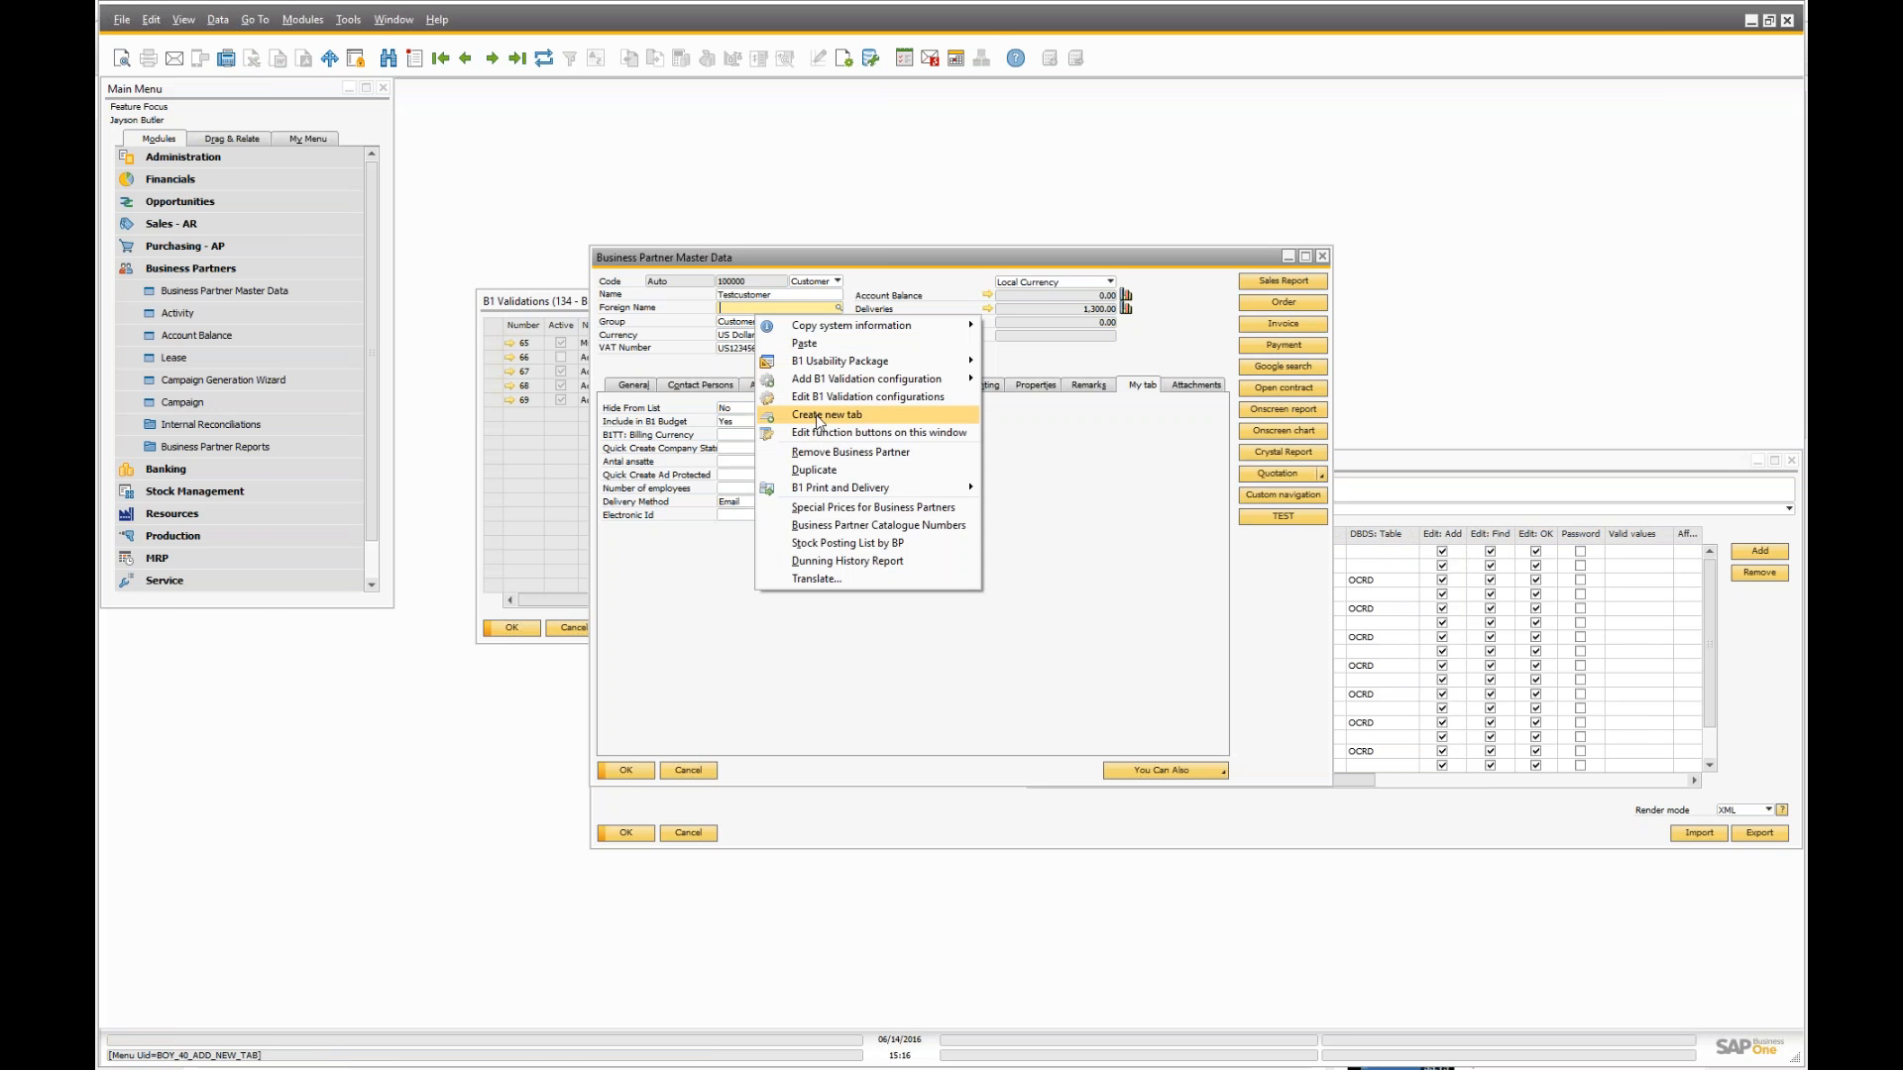
left_click(723, 577)
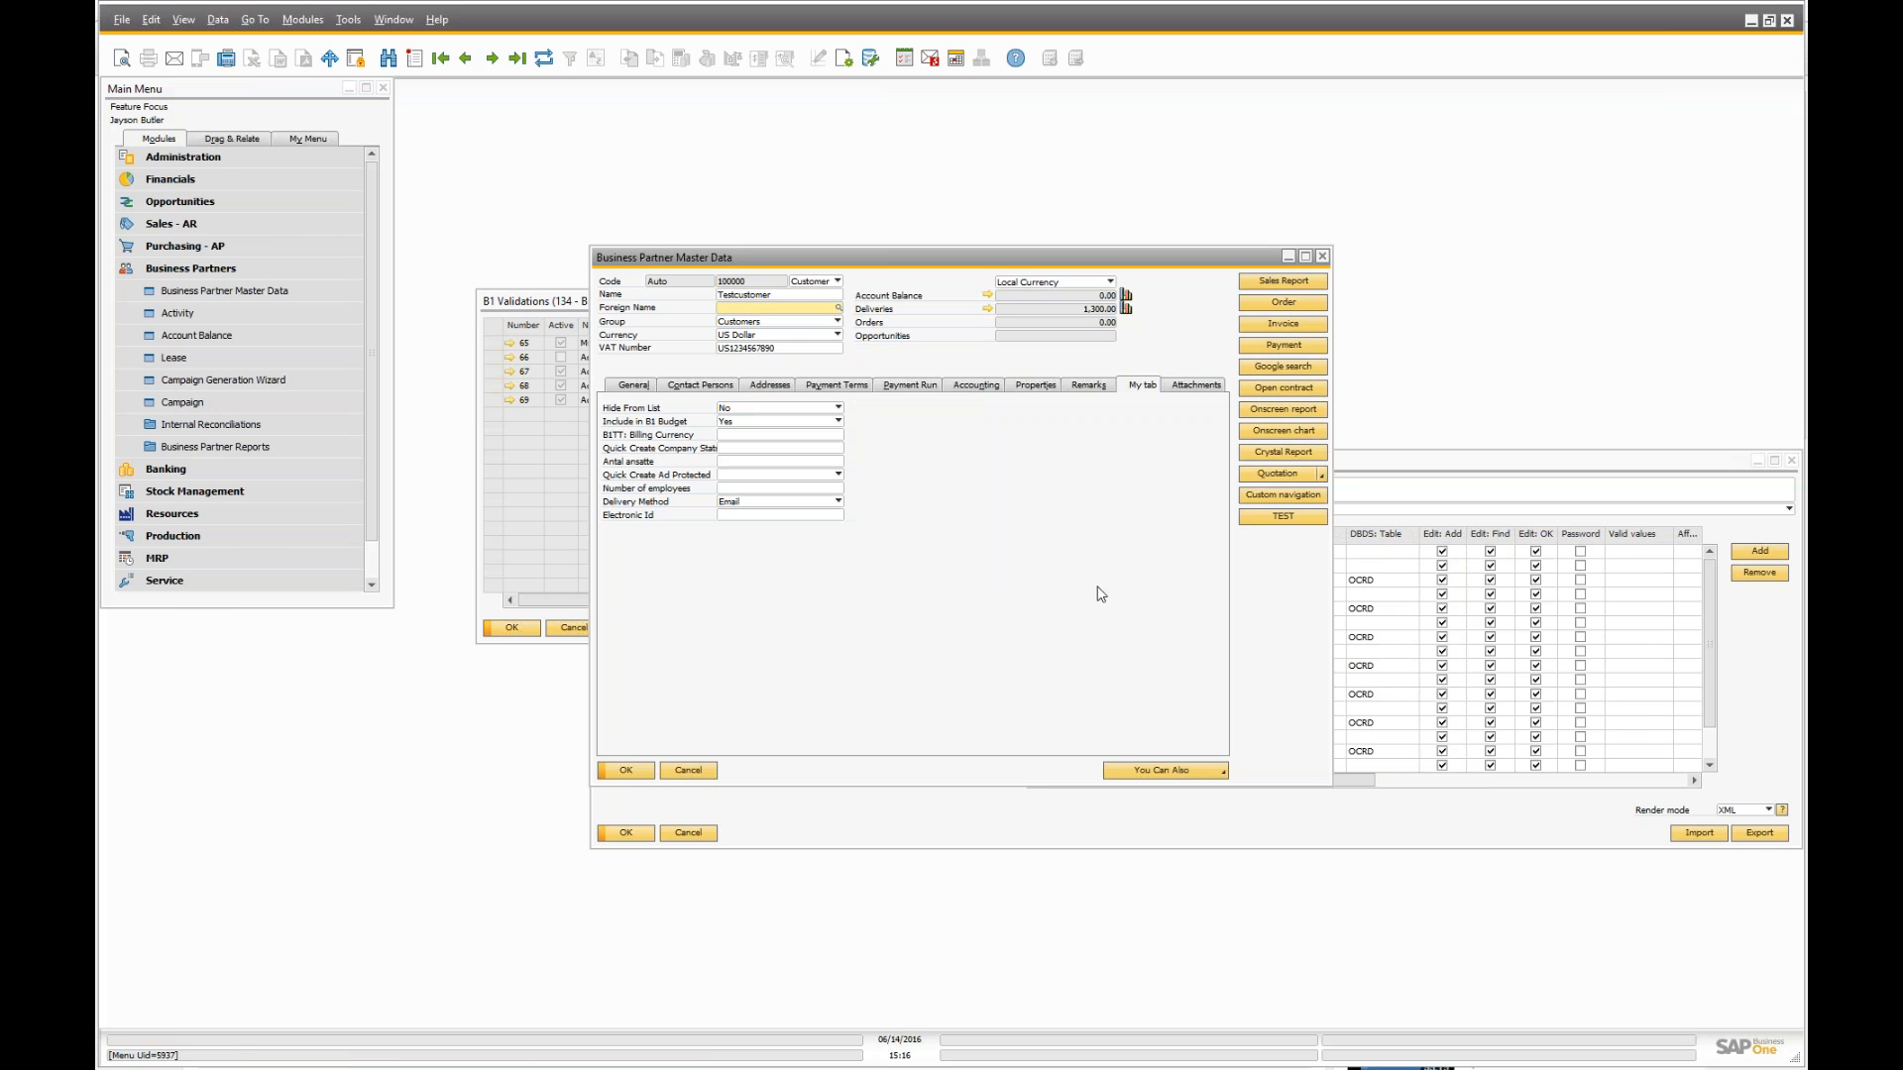
left_click(1389, 464)
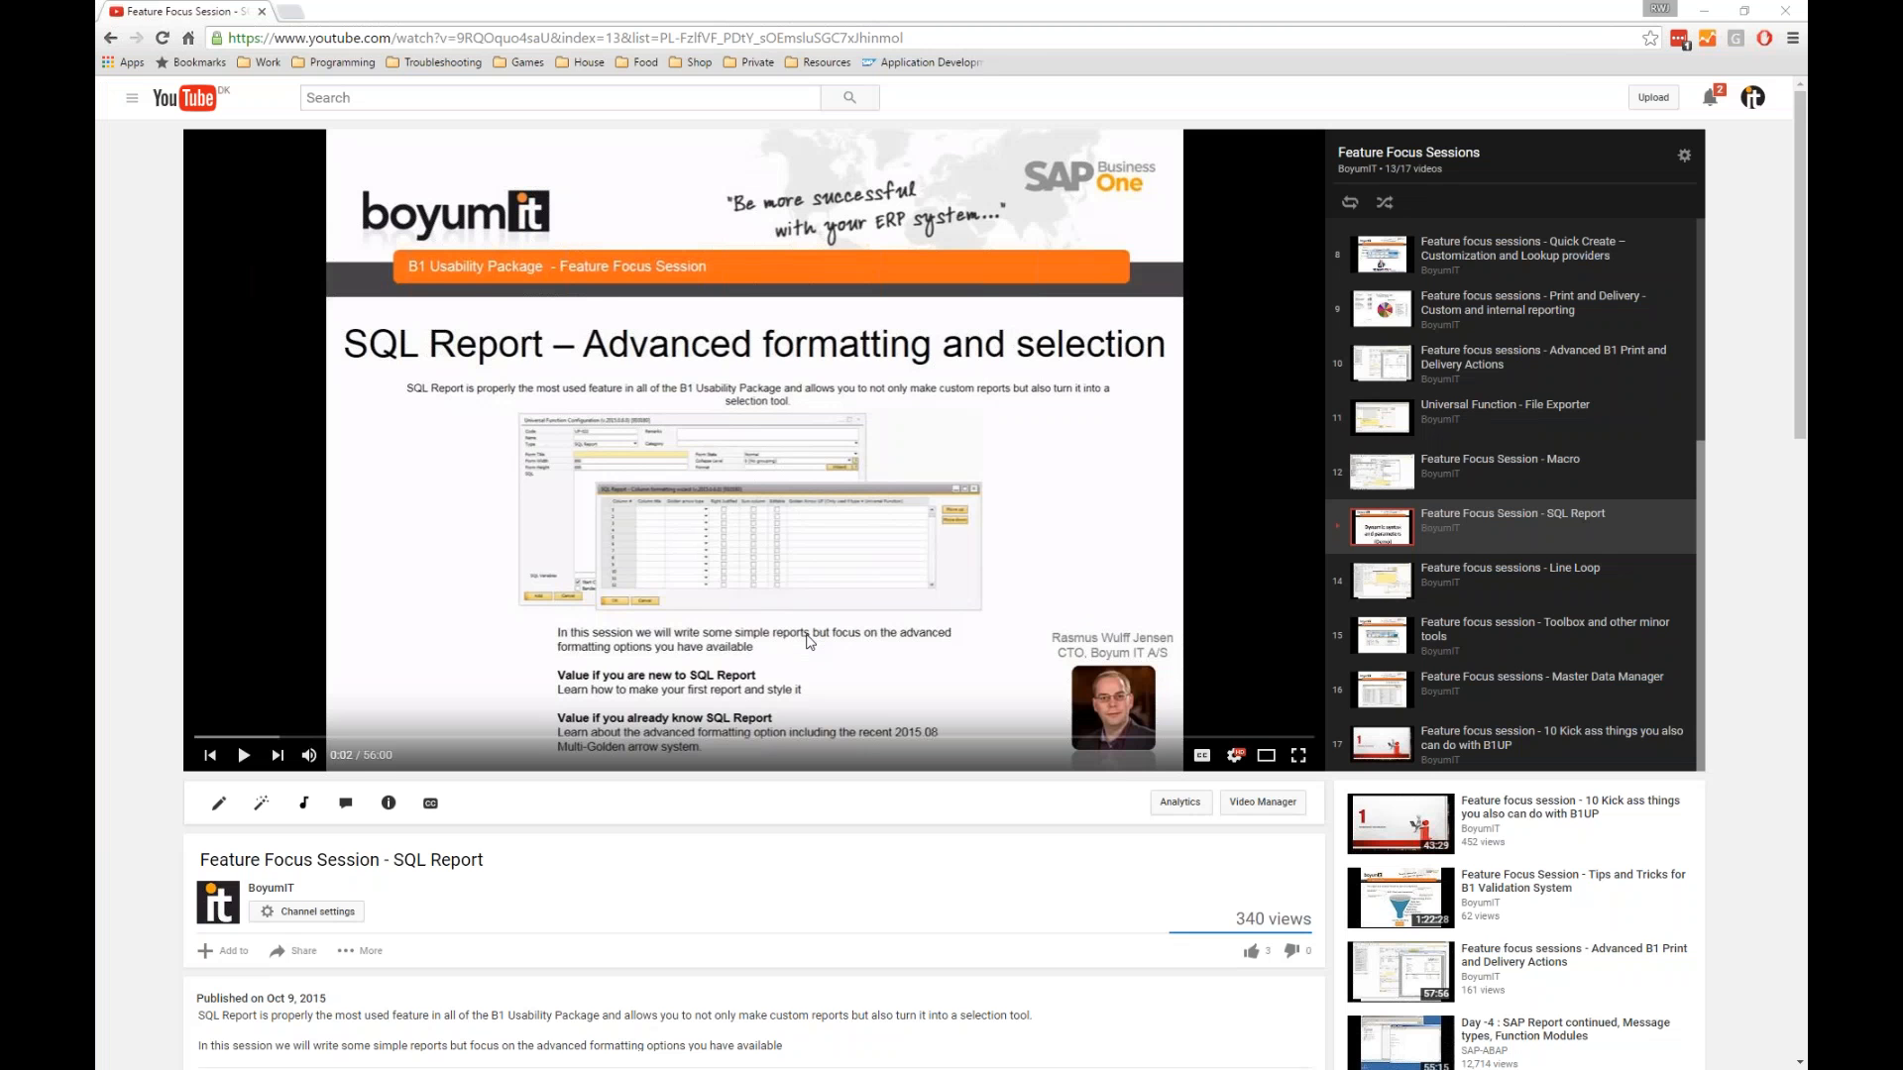
- Switch to the presentation, advance from the Content Creator slide to External Launcher, and return to SAP Business One
key("alt+Tab")
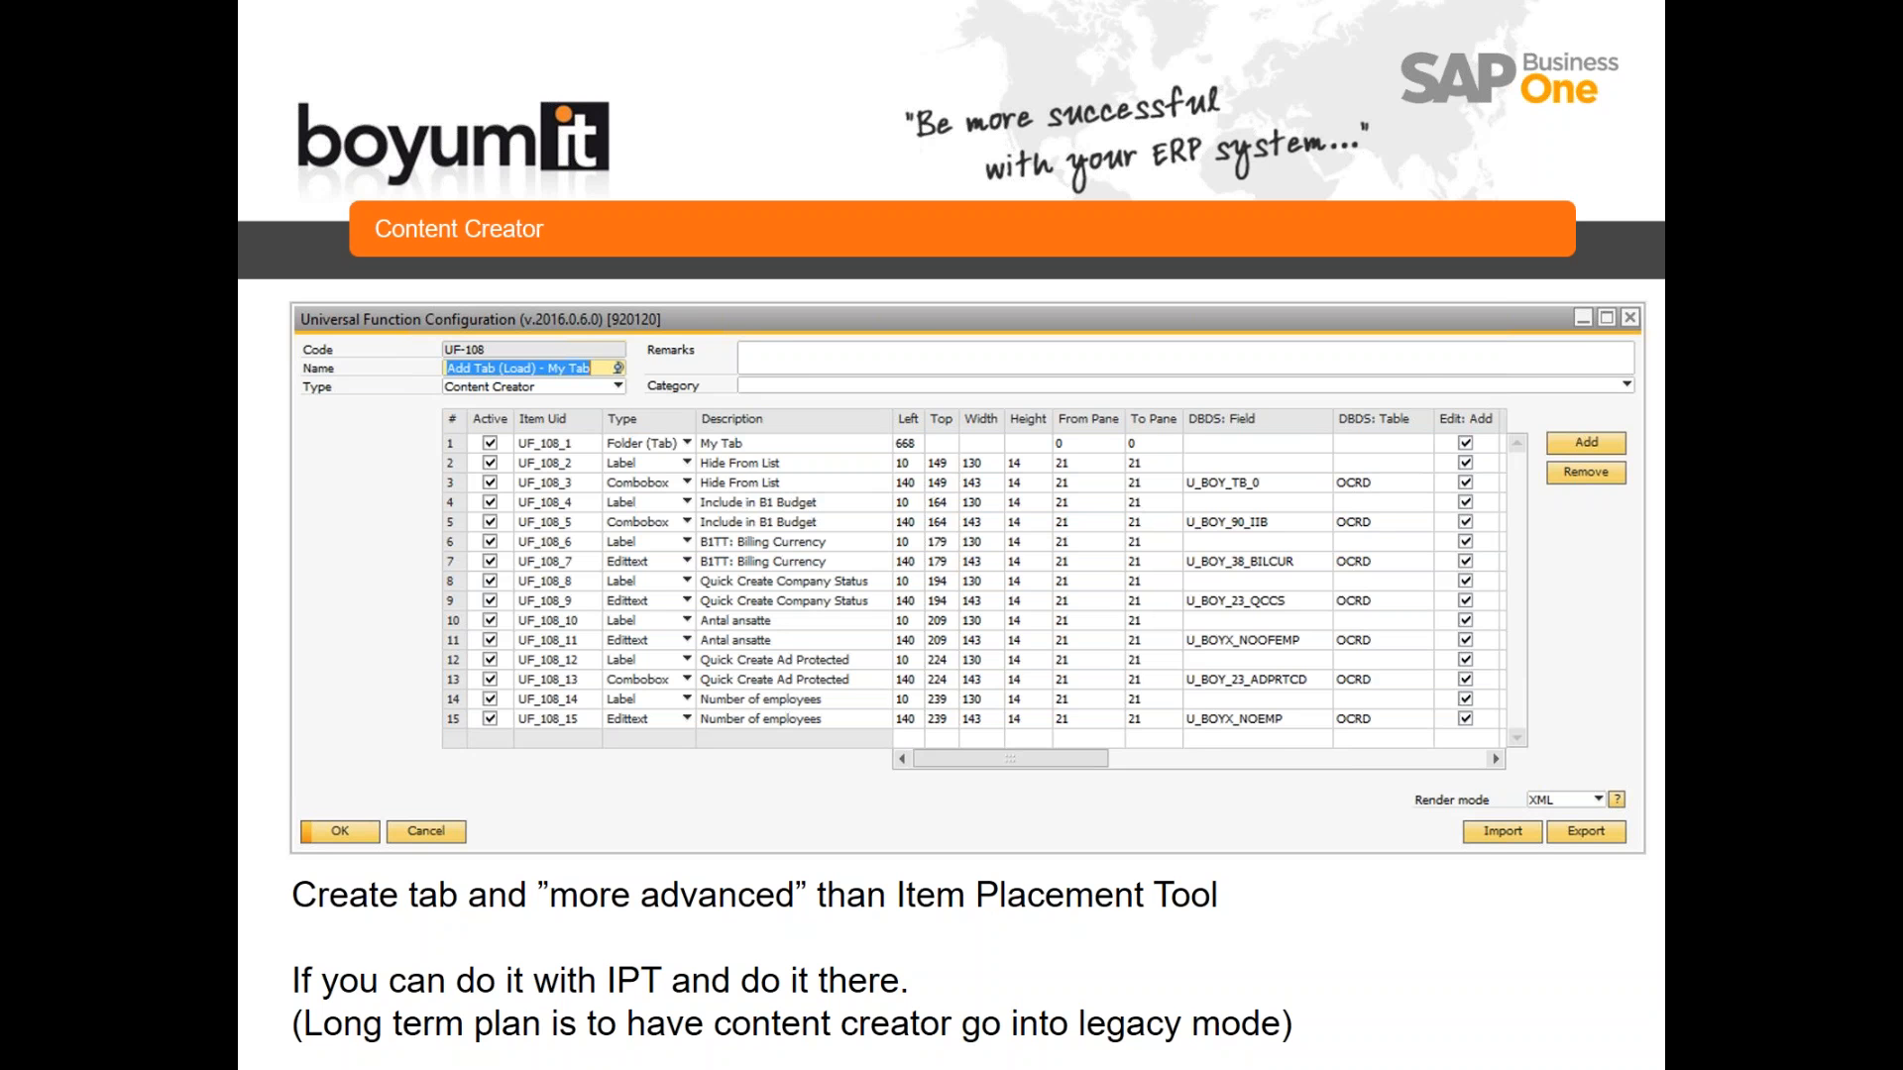
left_click(843, 989)
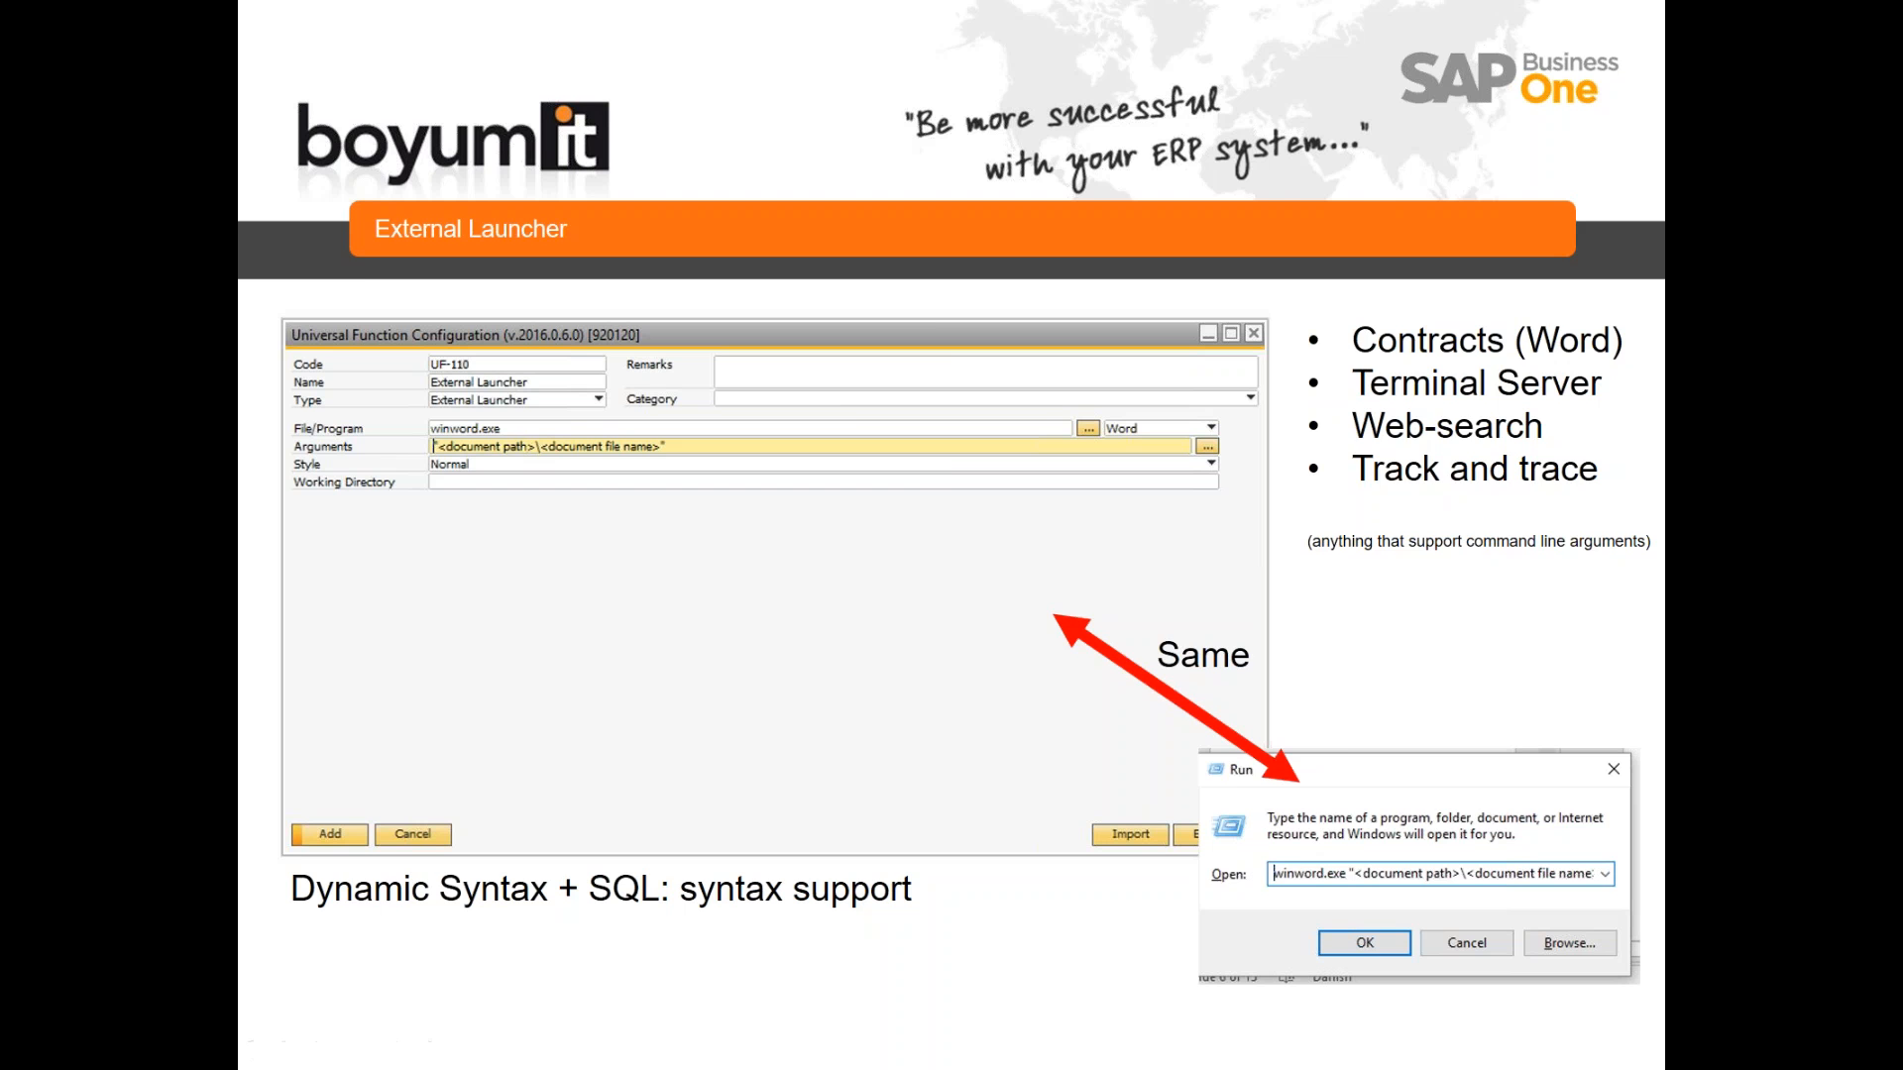
key("alt+Tab")
key("alt+Tab")
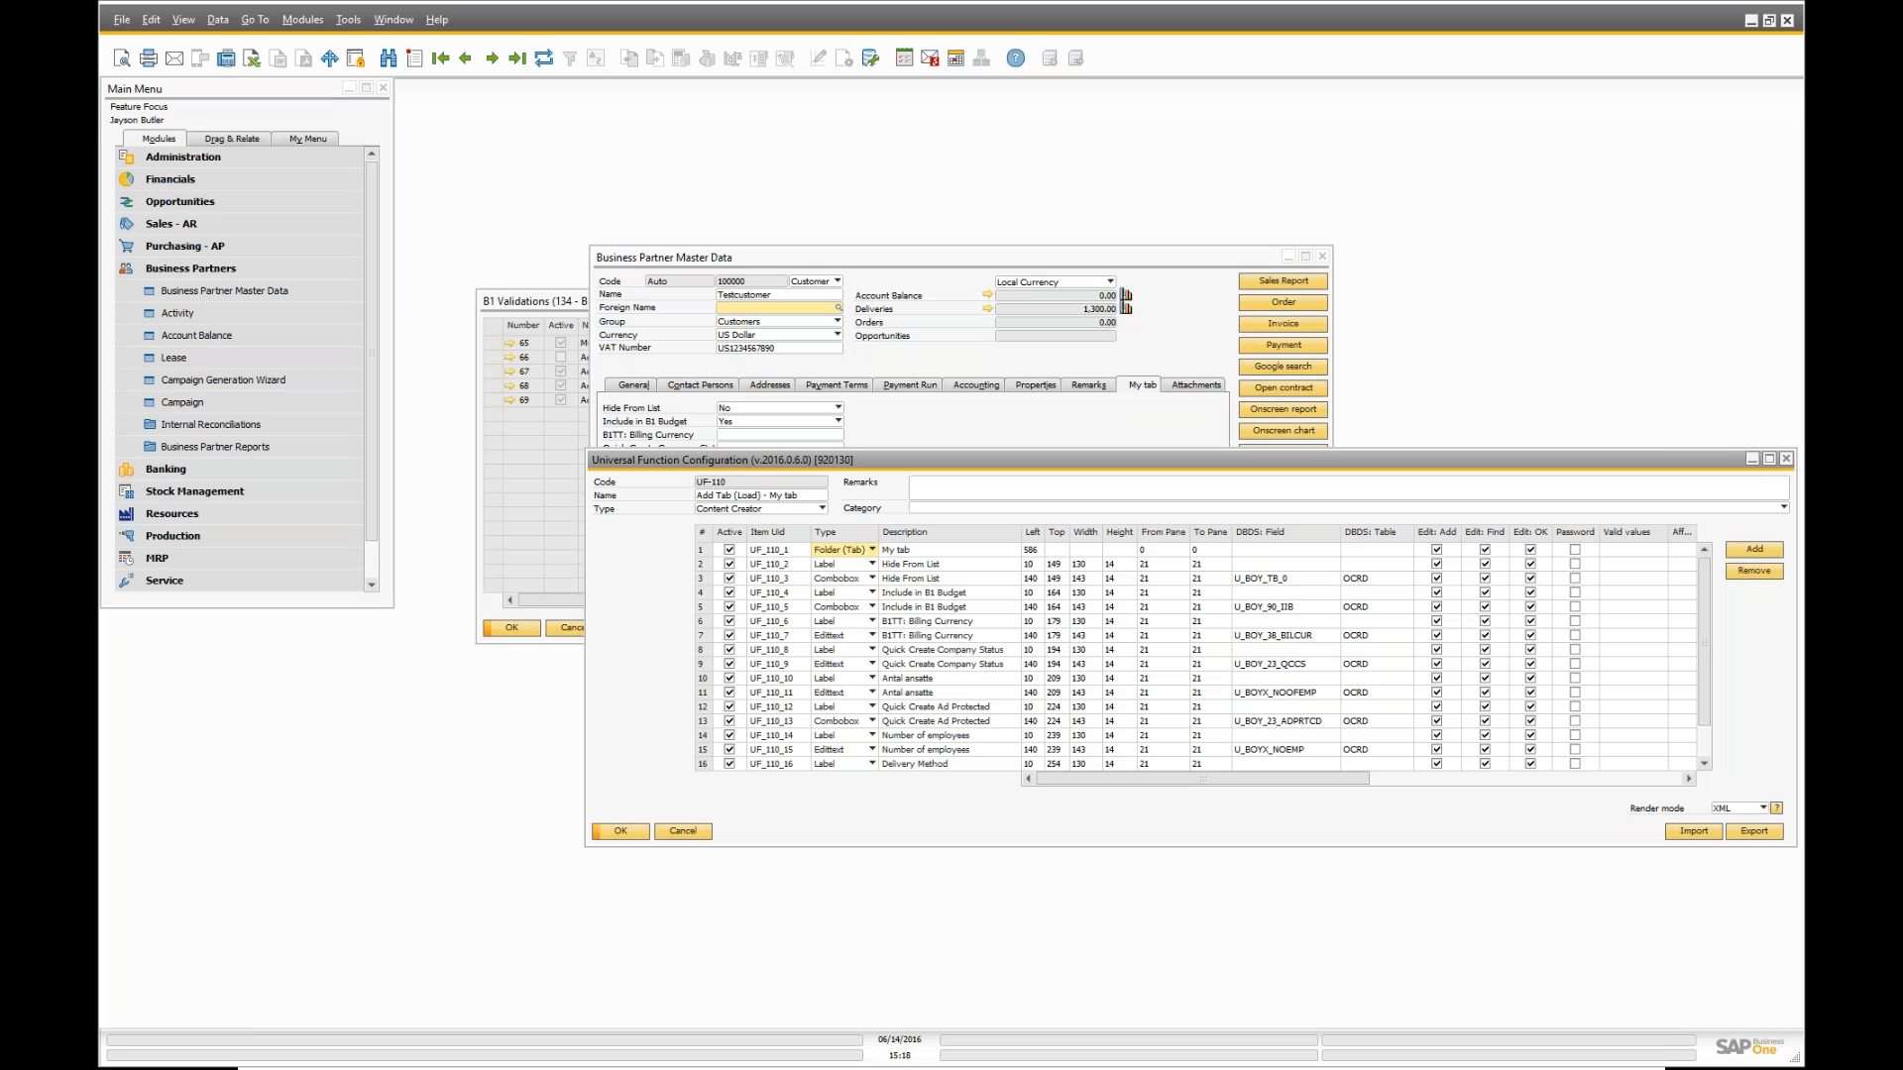
- View the details form for a new entry in the standard Launch Application tool, and cancel it
left_click(330, 57)
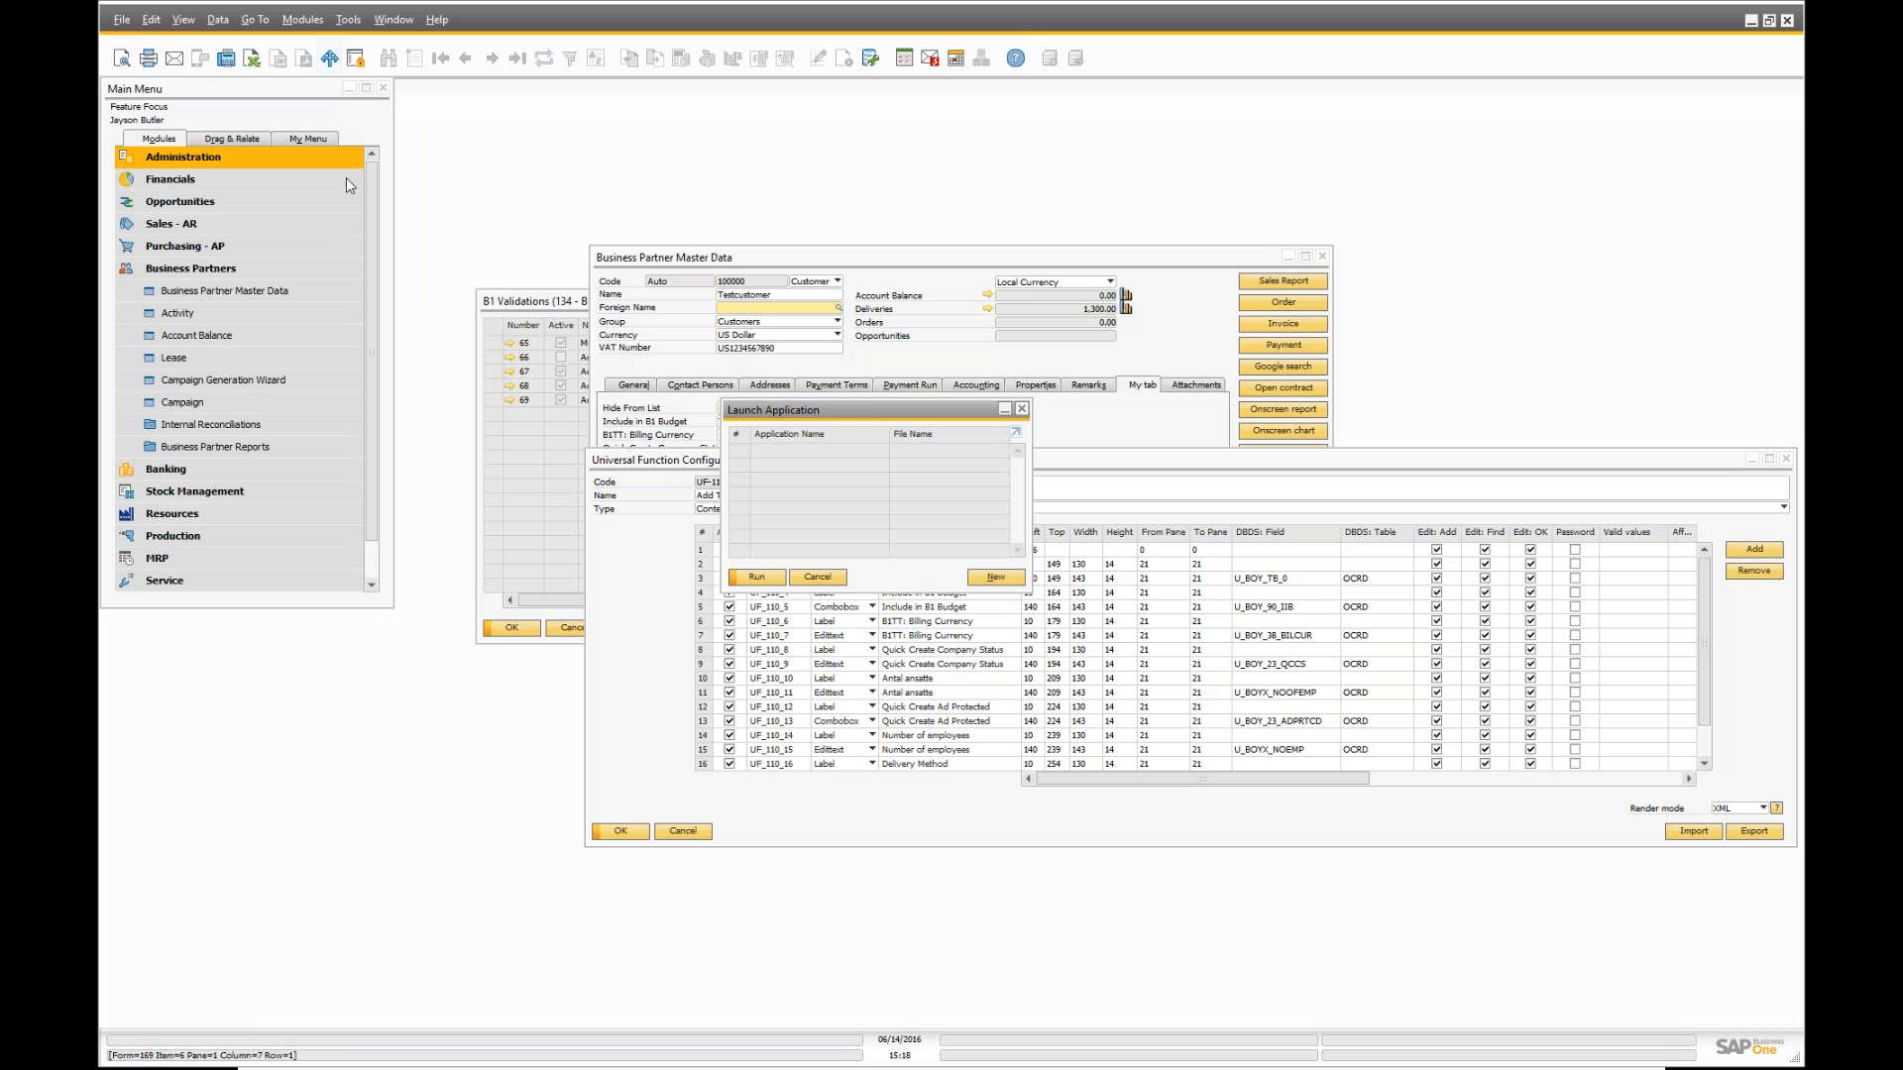
left_click(981, 575)
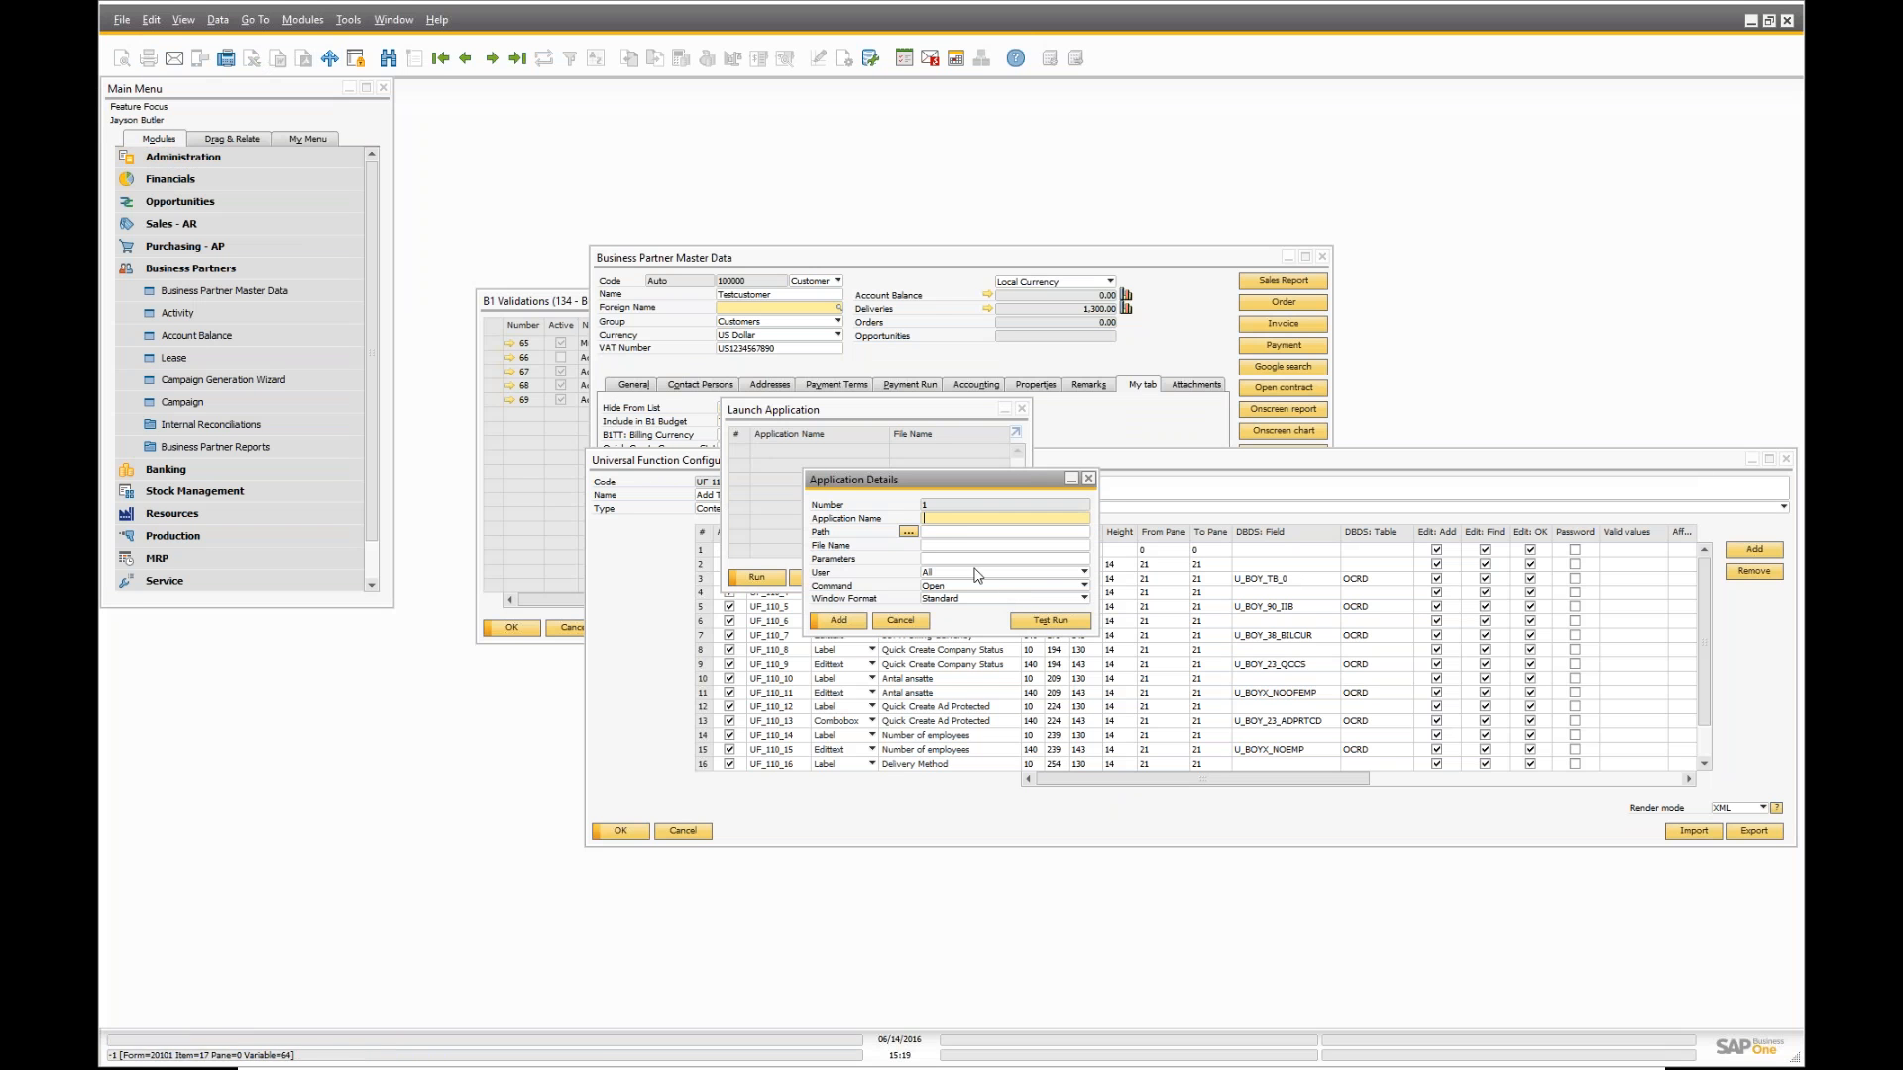
left_click(896, 623)
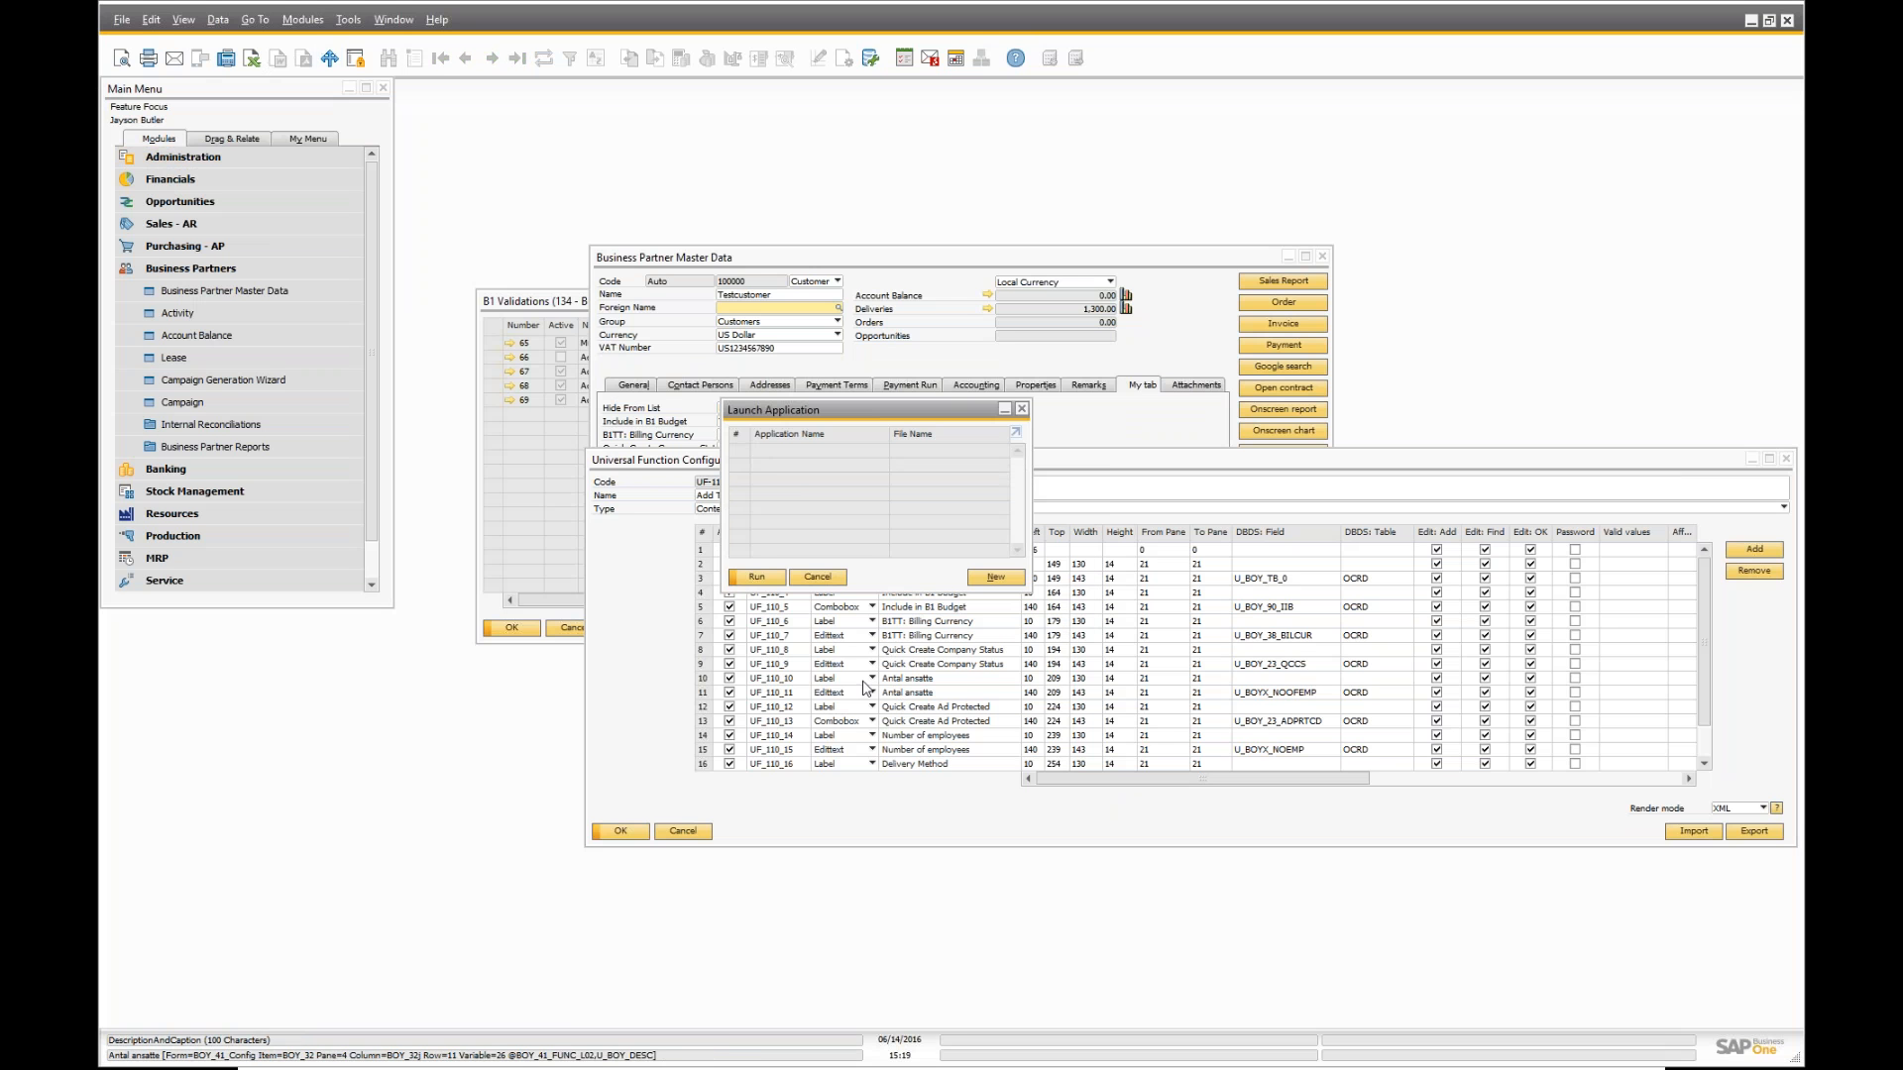
- Find the universal functions of type External Launcher and load the one named Open contract
left_click(650, 607)
key("ctrl+f")
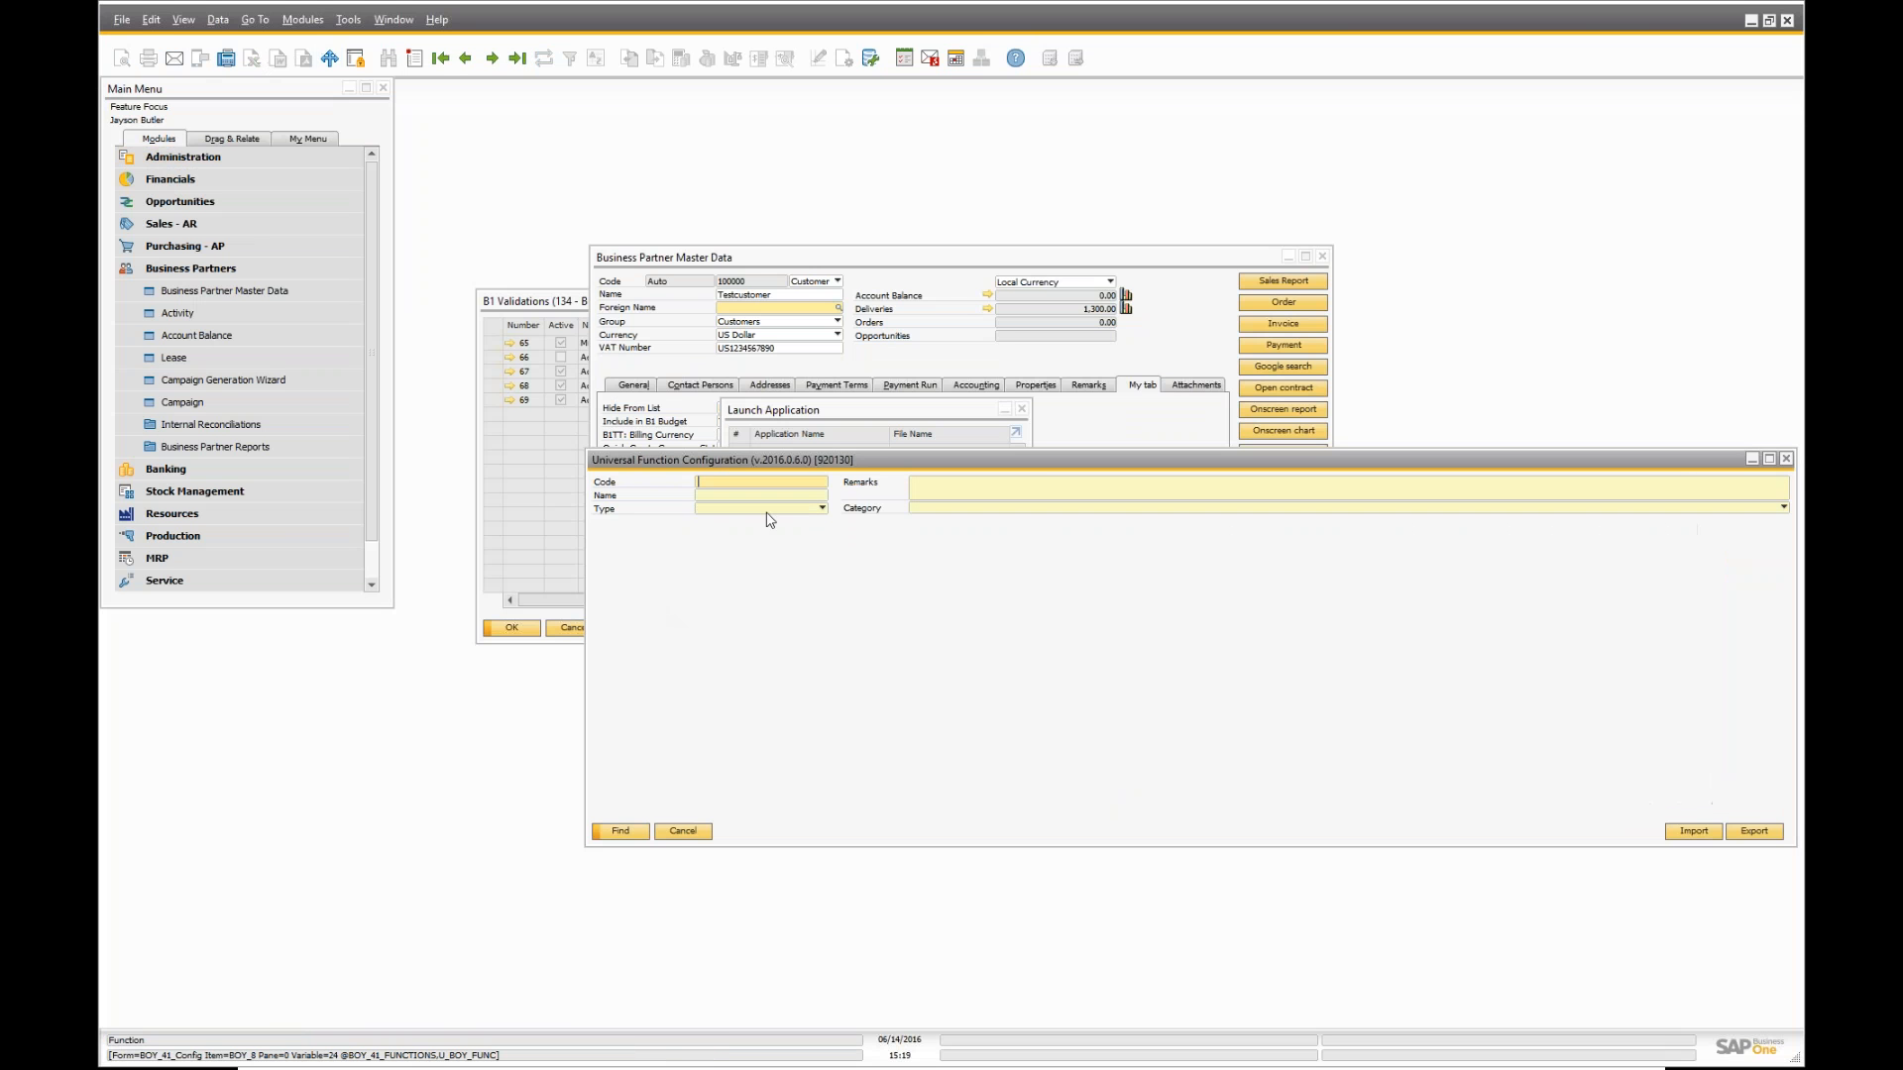
left_click(765, 508)
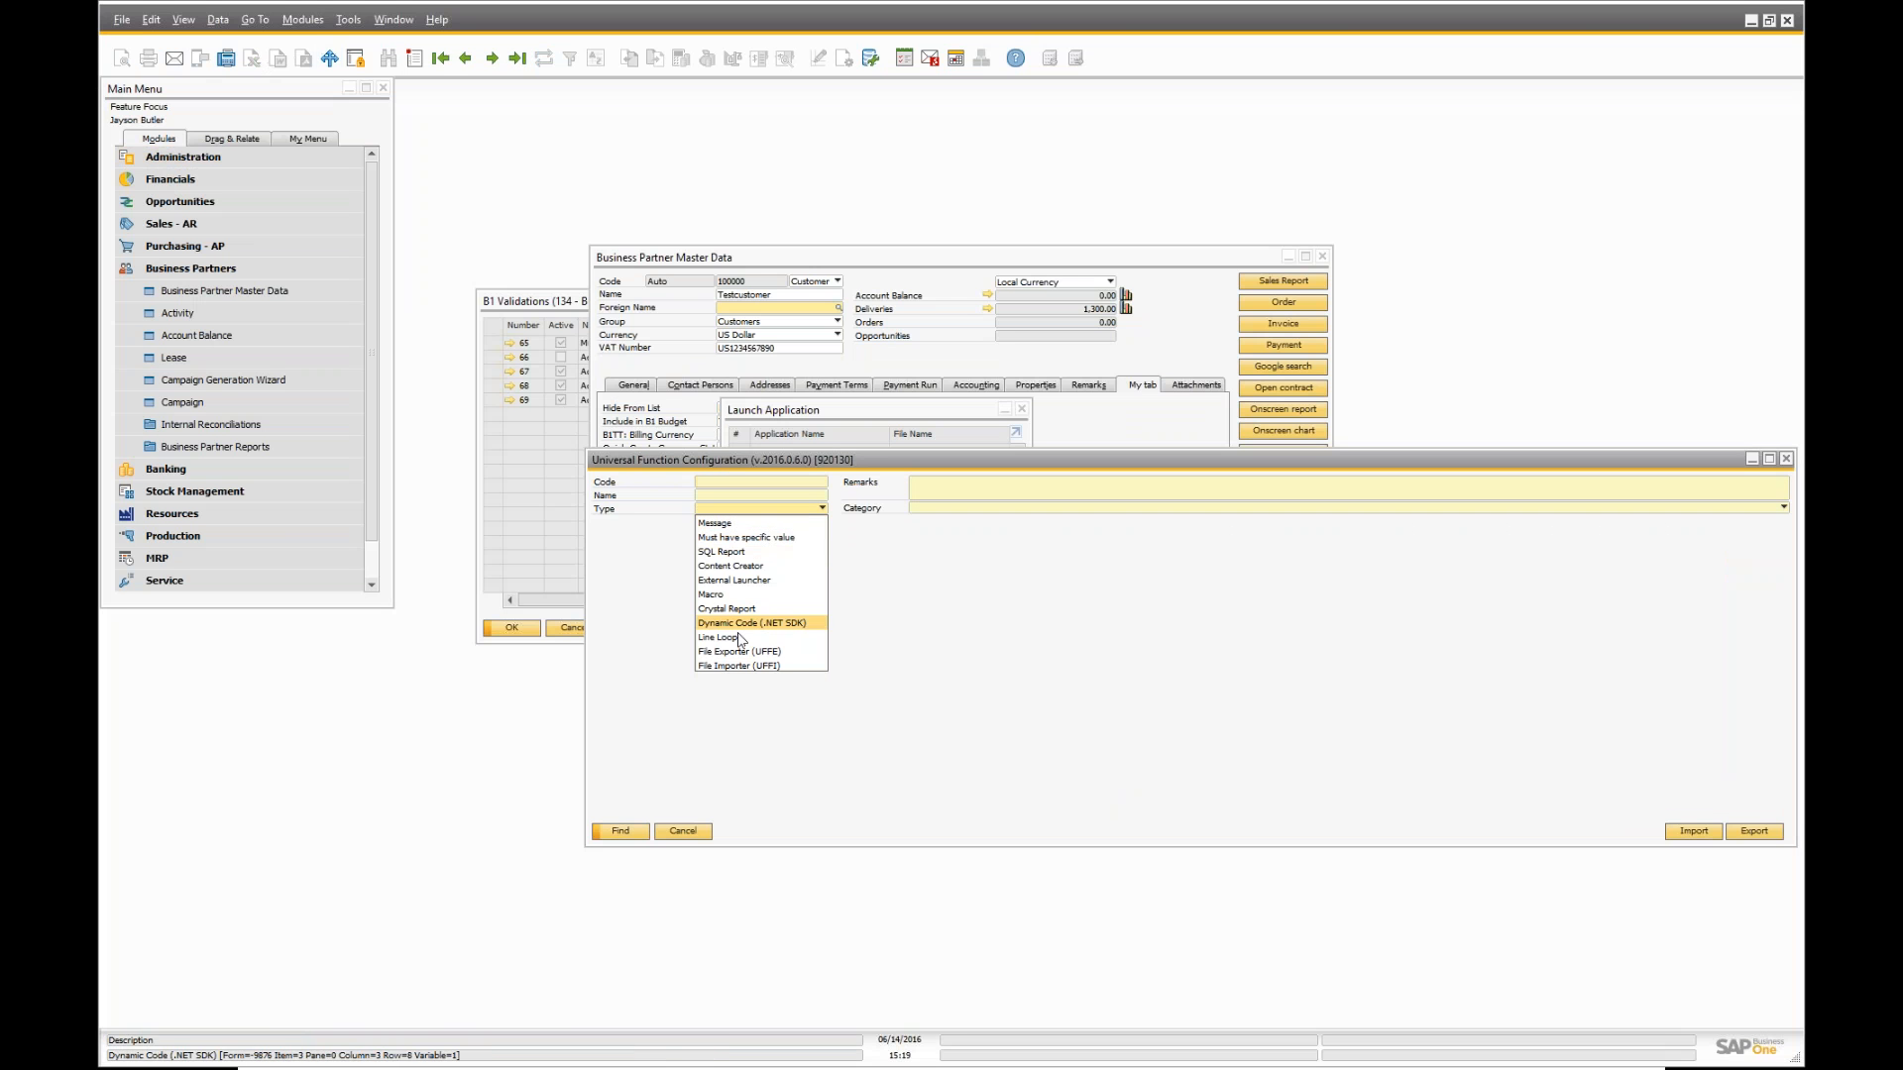
left_click(723, 580)
key("Return")
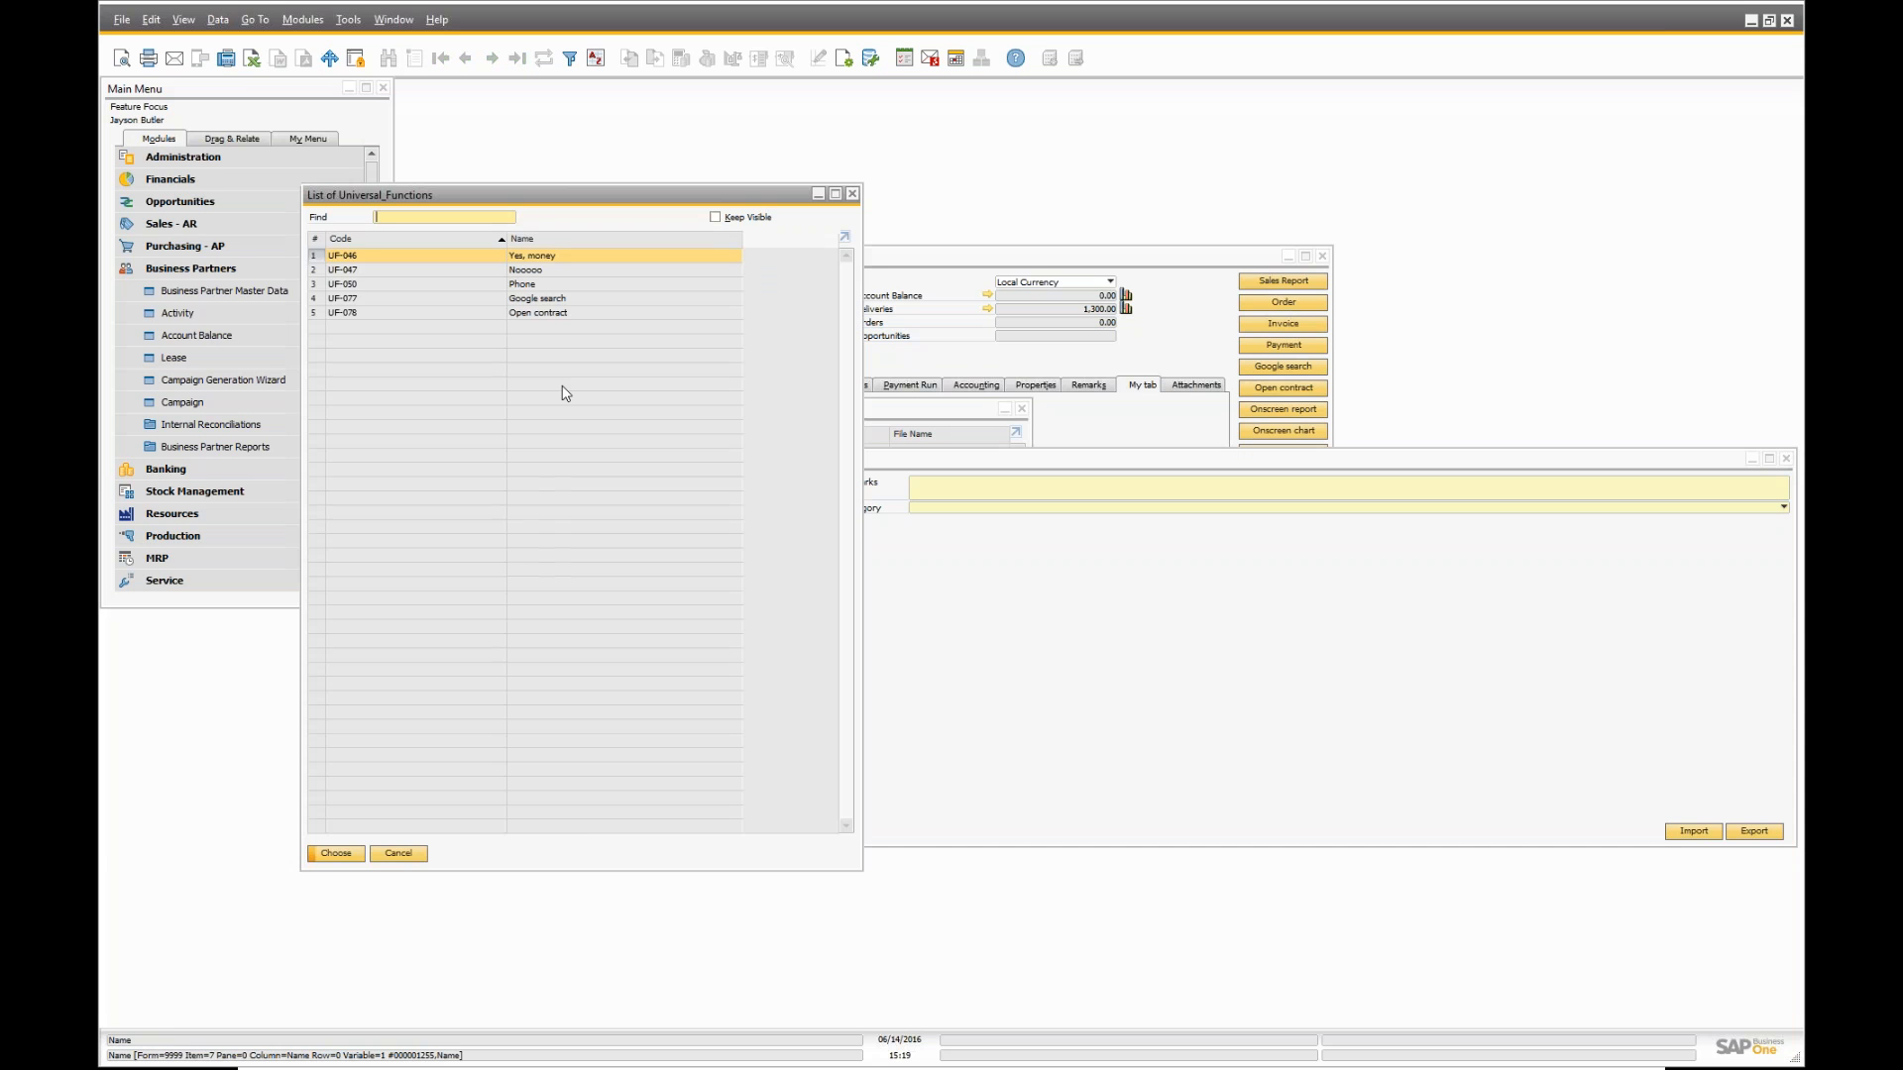
key("Down")
key("Down")
key("Down")
key("Down")
key("Return")
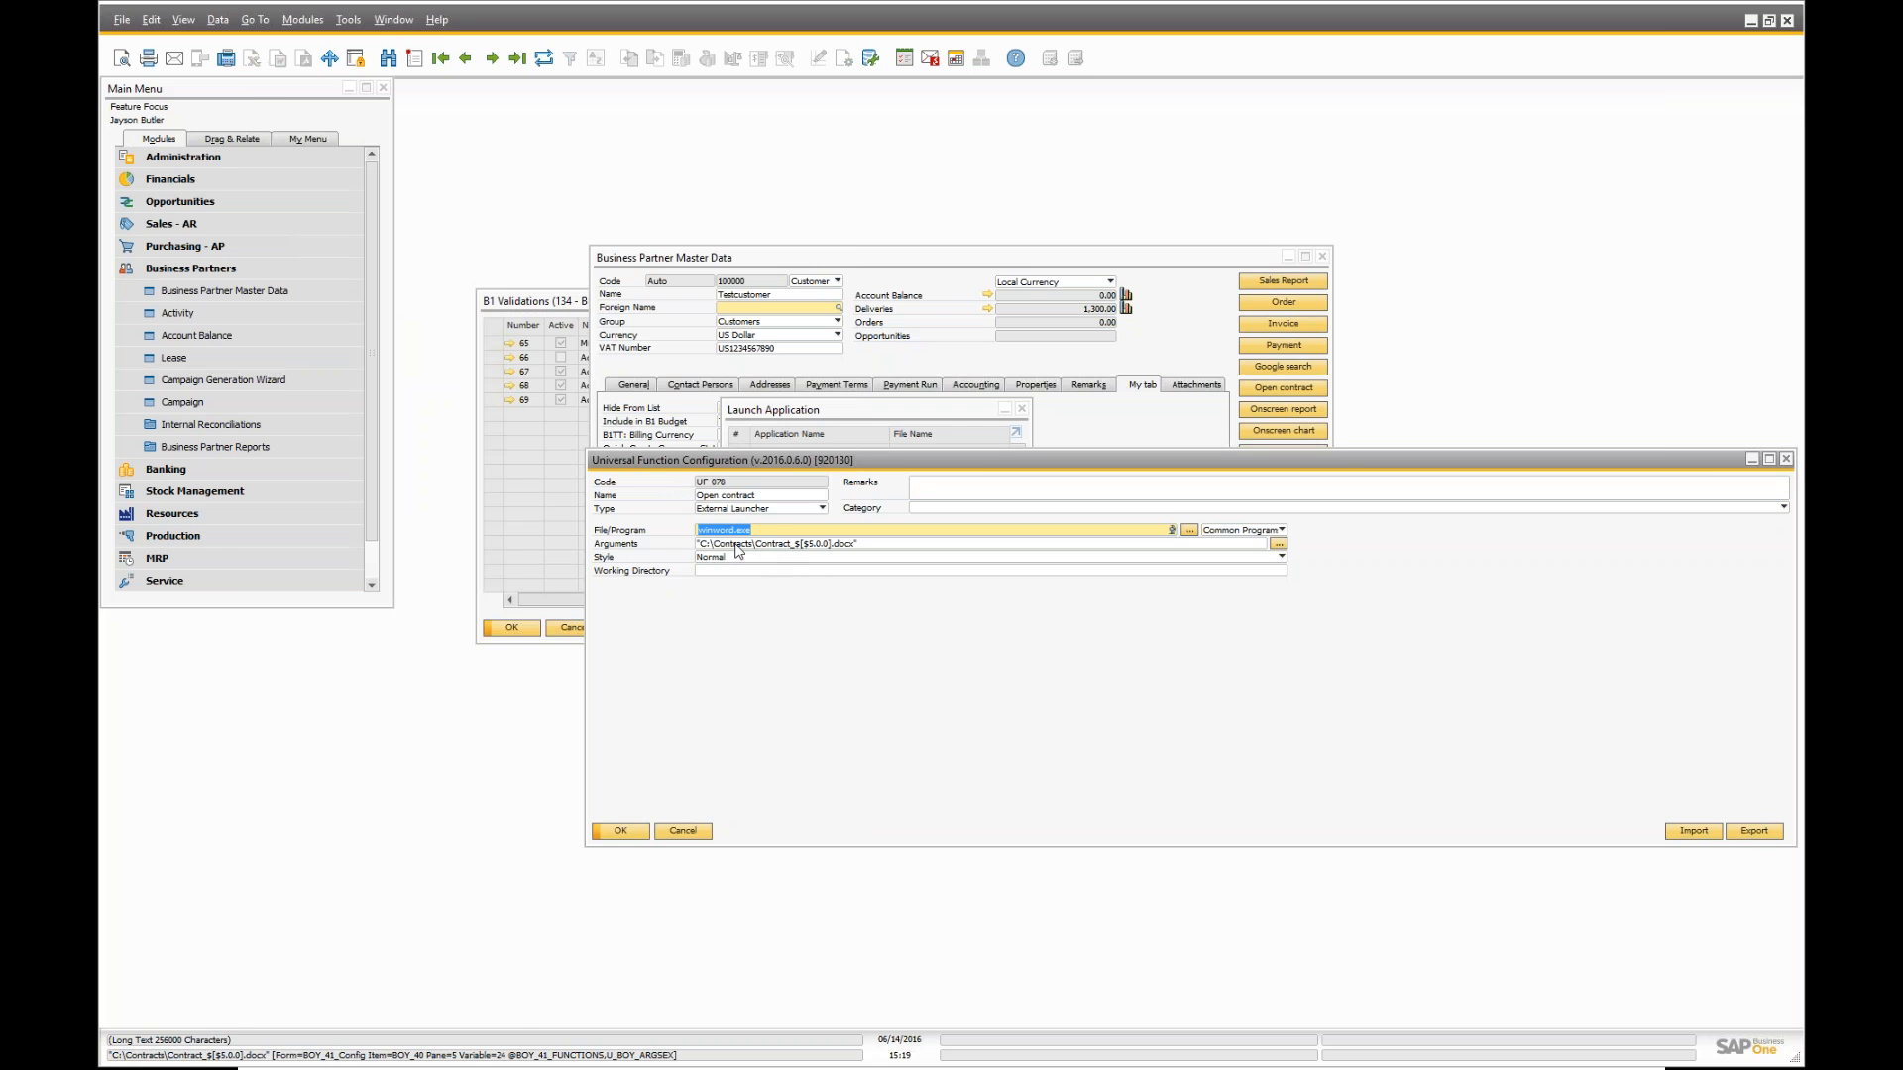
- Examine the launcher's Arguments value, highlighting the dynamic $[$5.0.0] part of the contract file path
key("Tab")
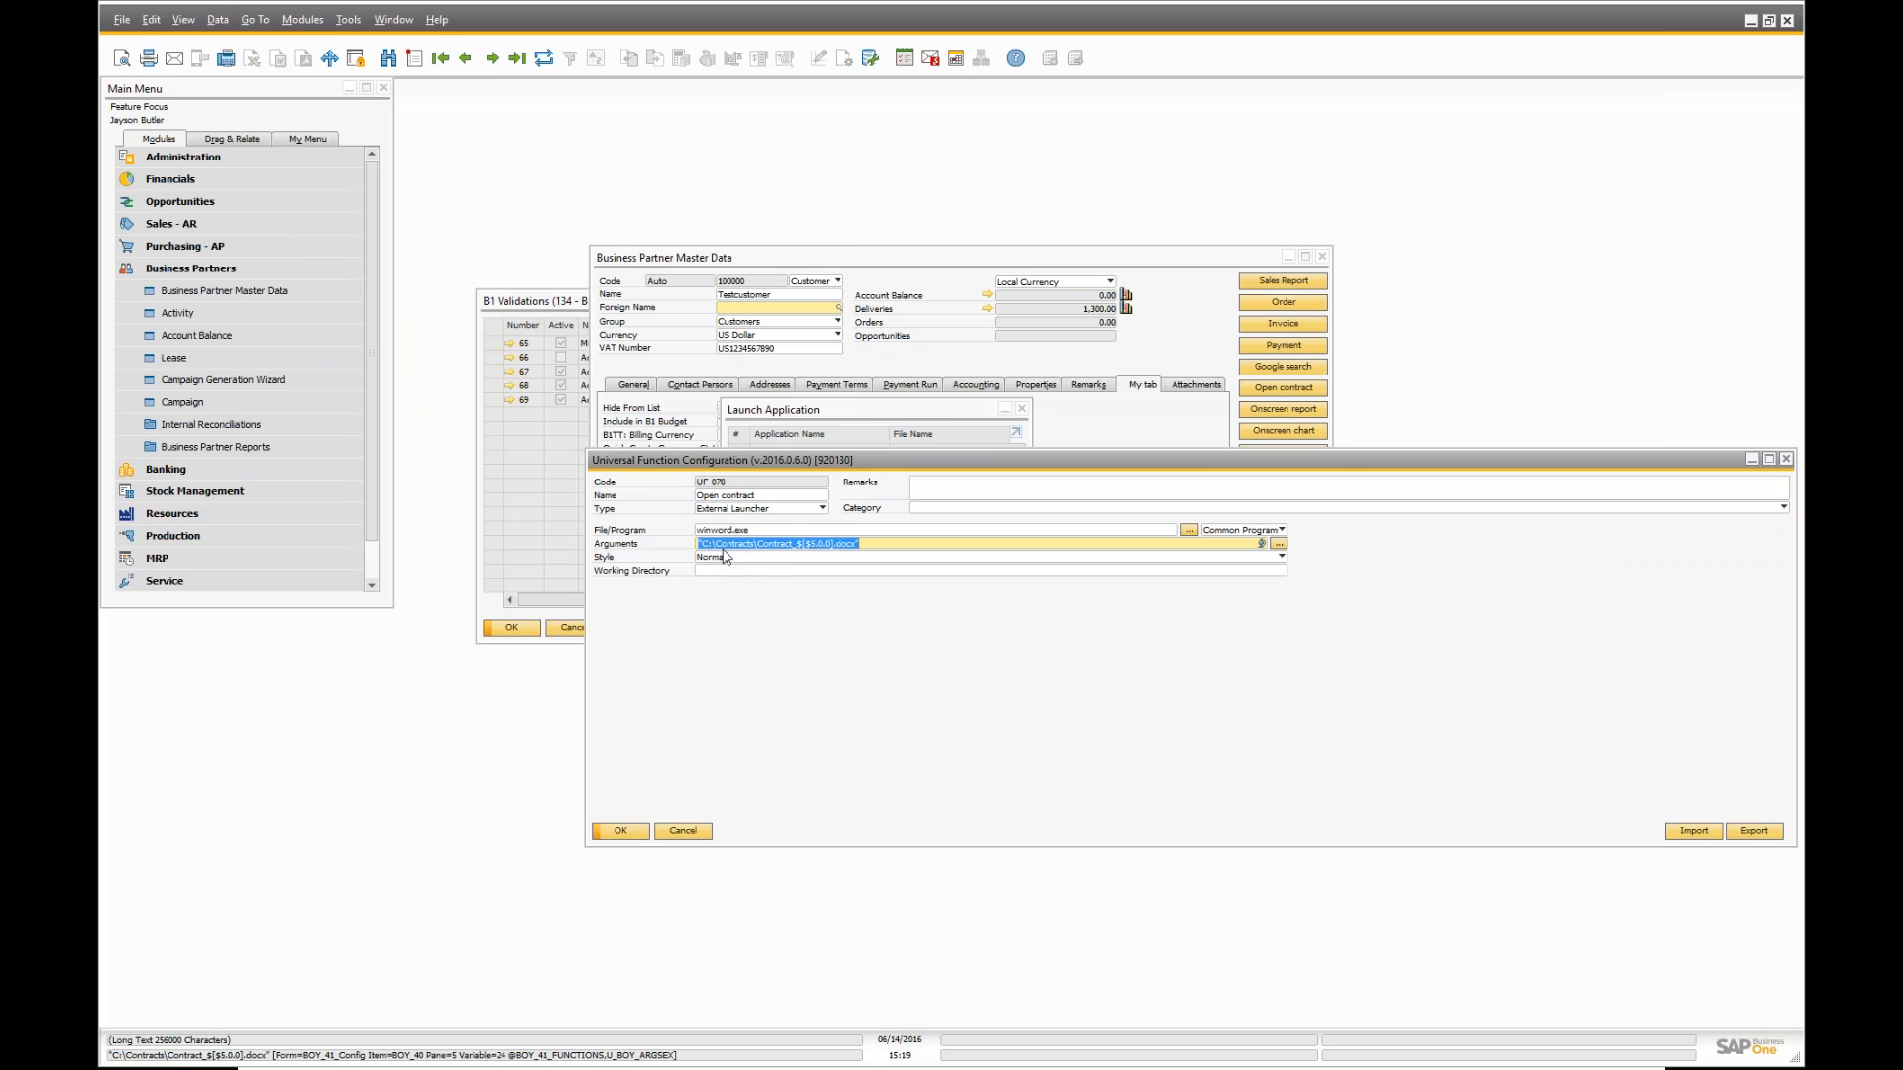
left_click(790, 543)
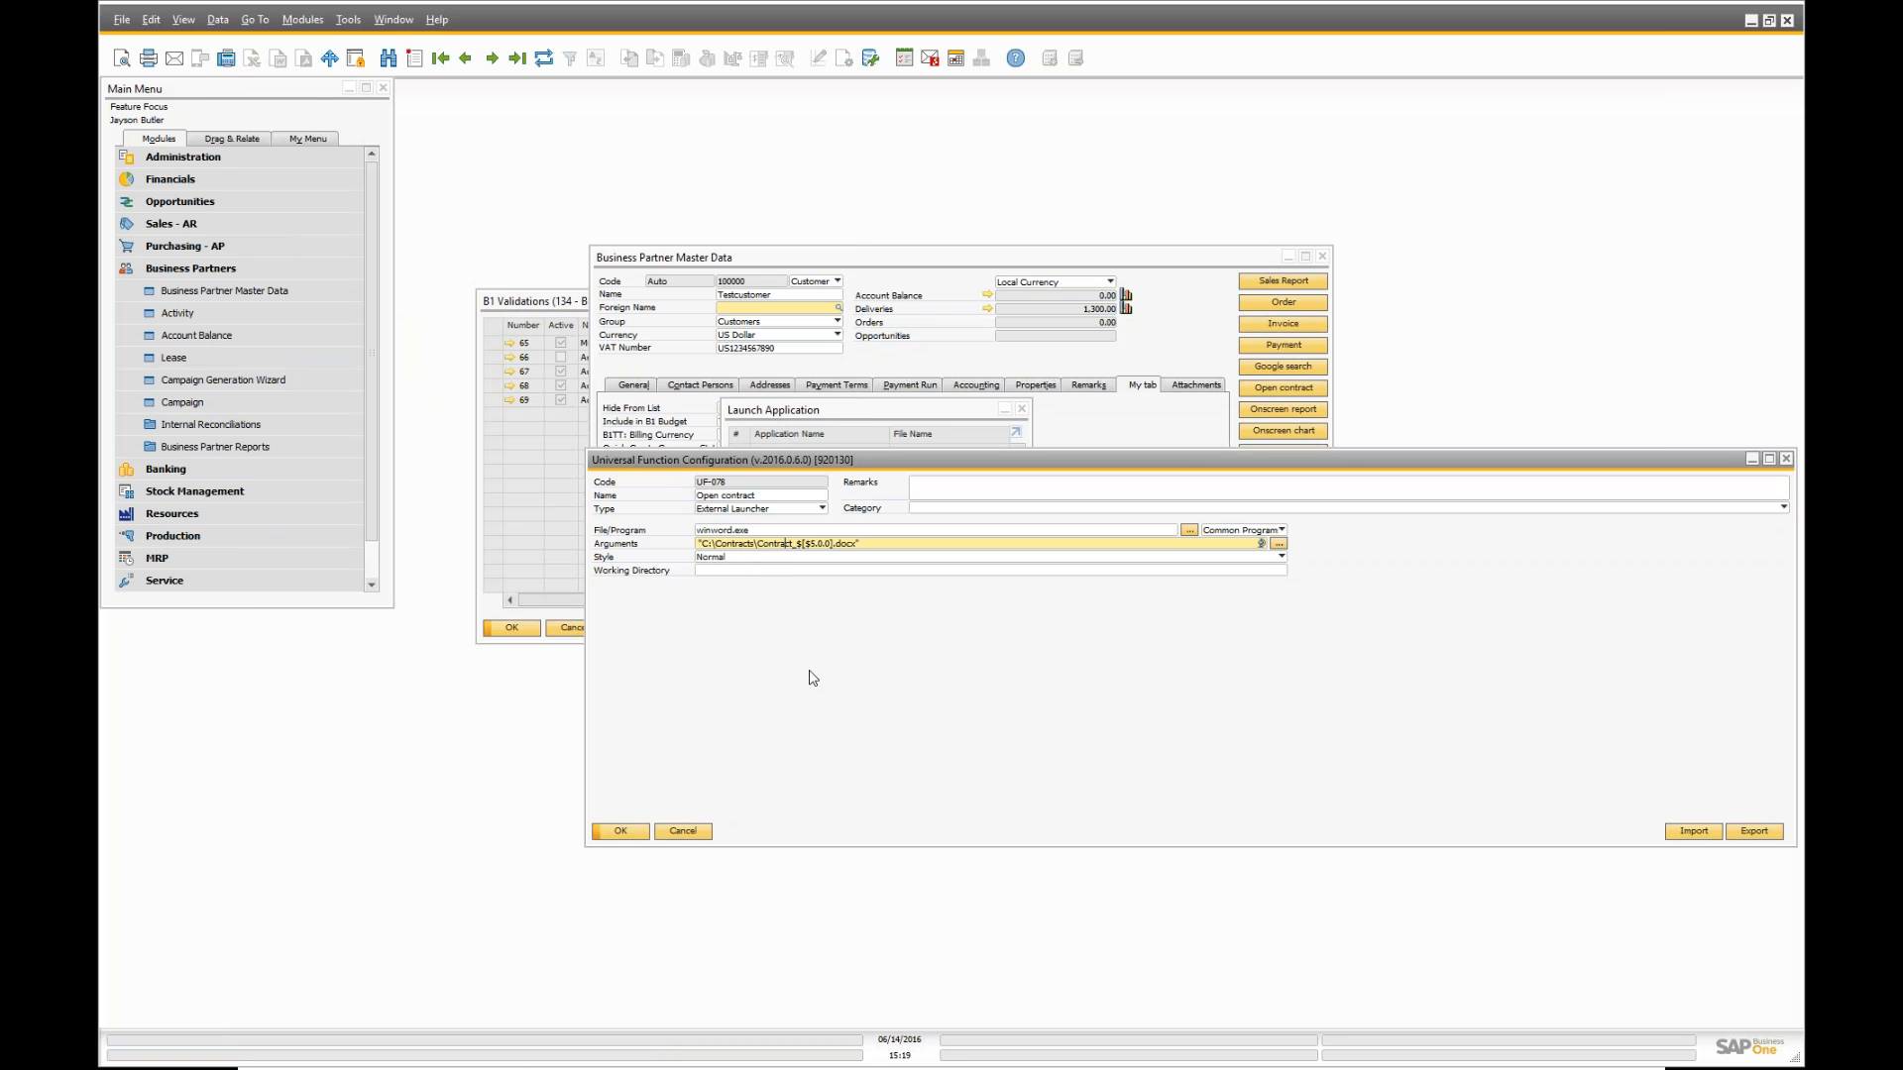
key("Right")
key("shift+Right")
key("shift+Right")
key("shift+Right")
key("shift+Right")
key("shift+Right")
key("shift+Right")
key("shift+Right")
key("shift+Right")
key("shift+Right")
key("Left")
key("Left")
key("shift+Right")
key("shift+Right")
key("shift+Right")
key("shift+Right")
key("shift+Right")
key("shift+Right")
key("shift+Right")
key("shift+Right")
key("shift+Right")
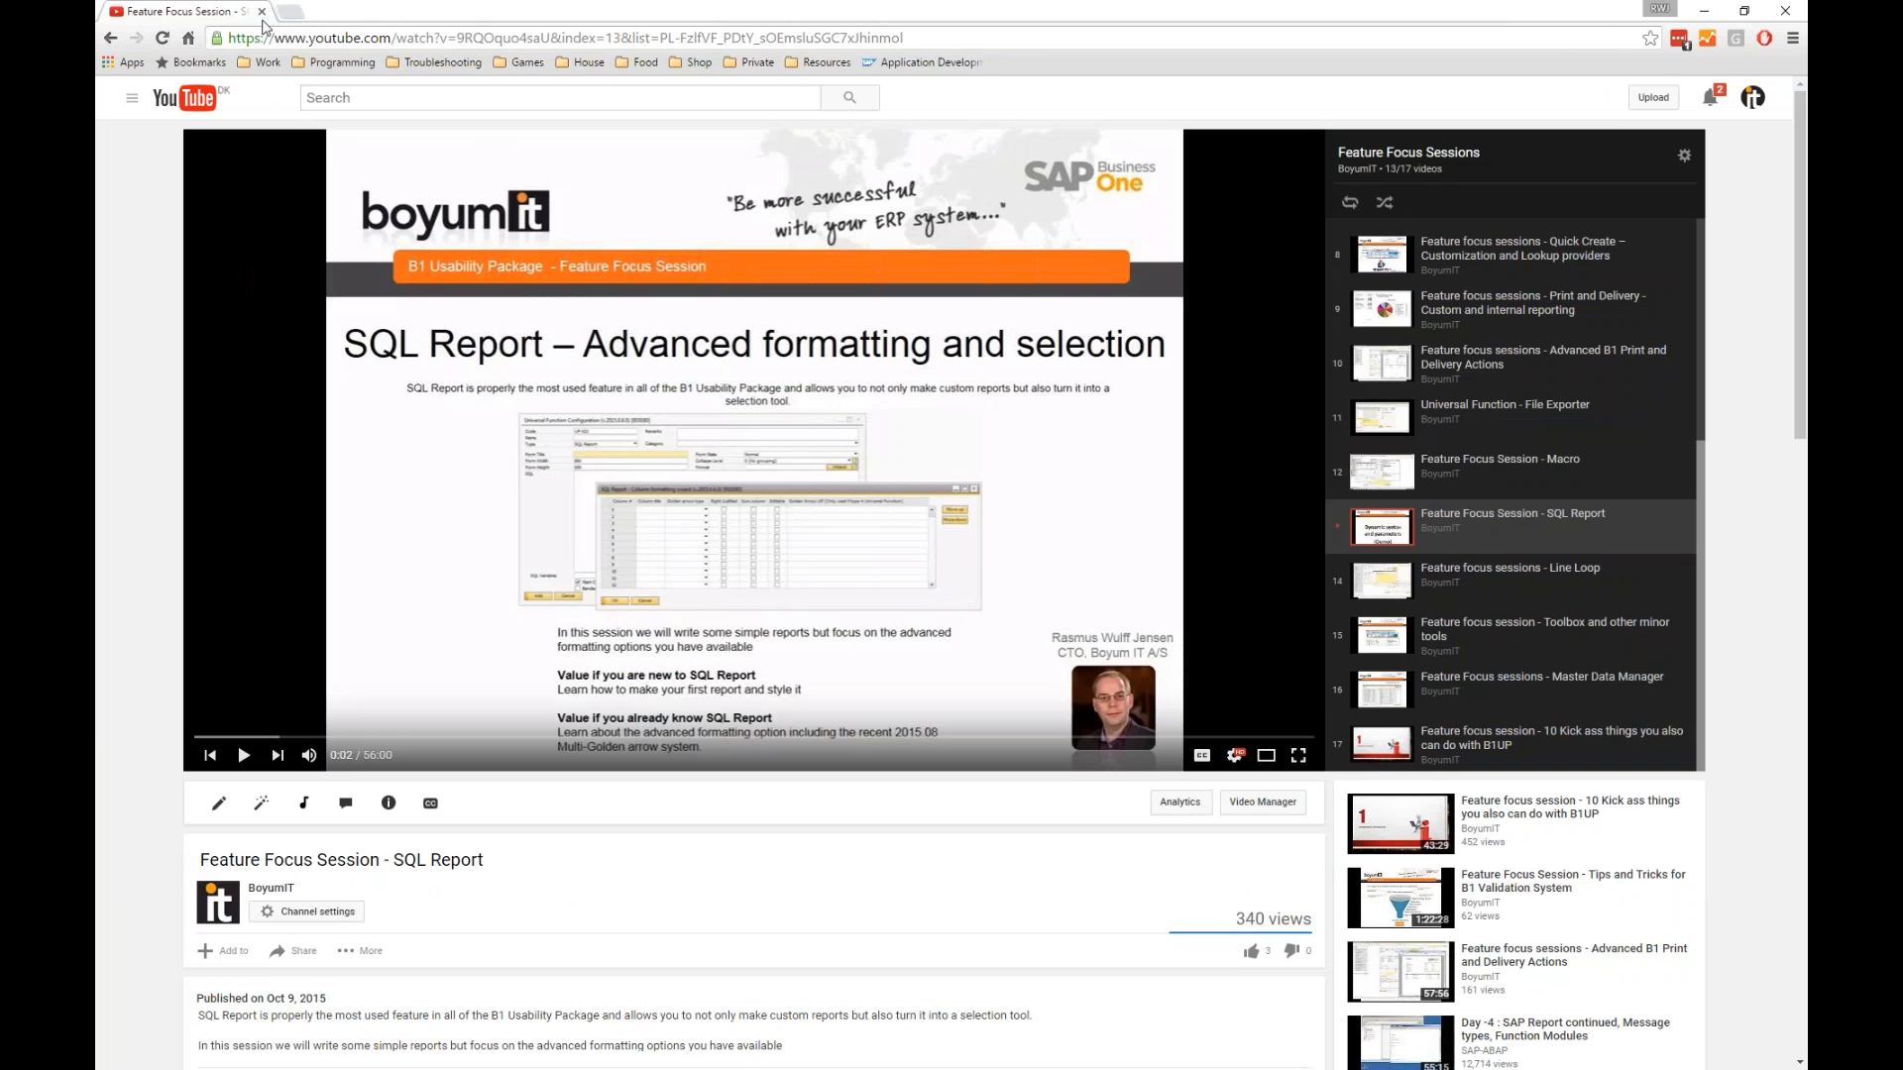
- Search Google for "word command line arguments" in a new Chrome tab
left_click(289, 12)
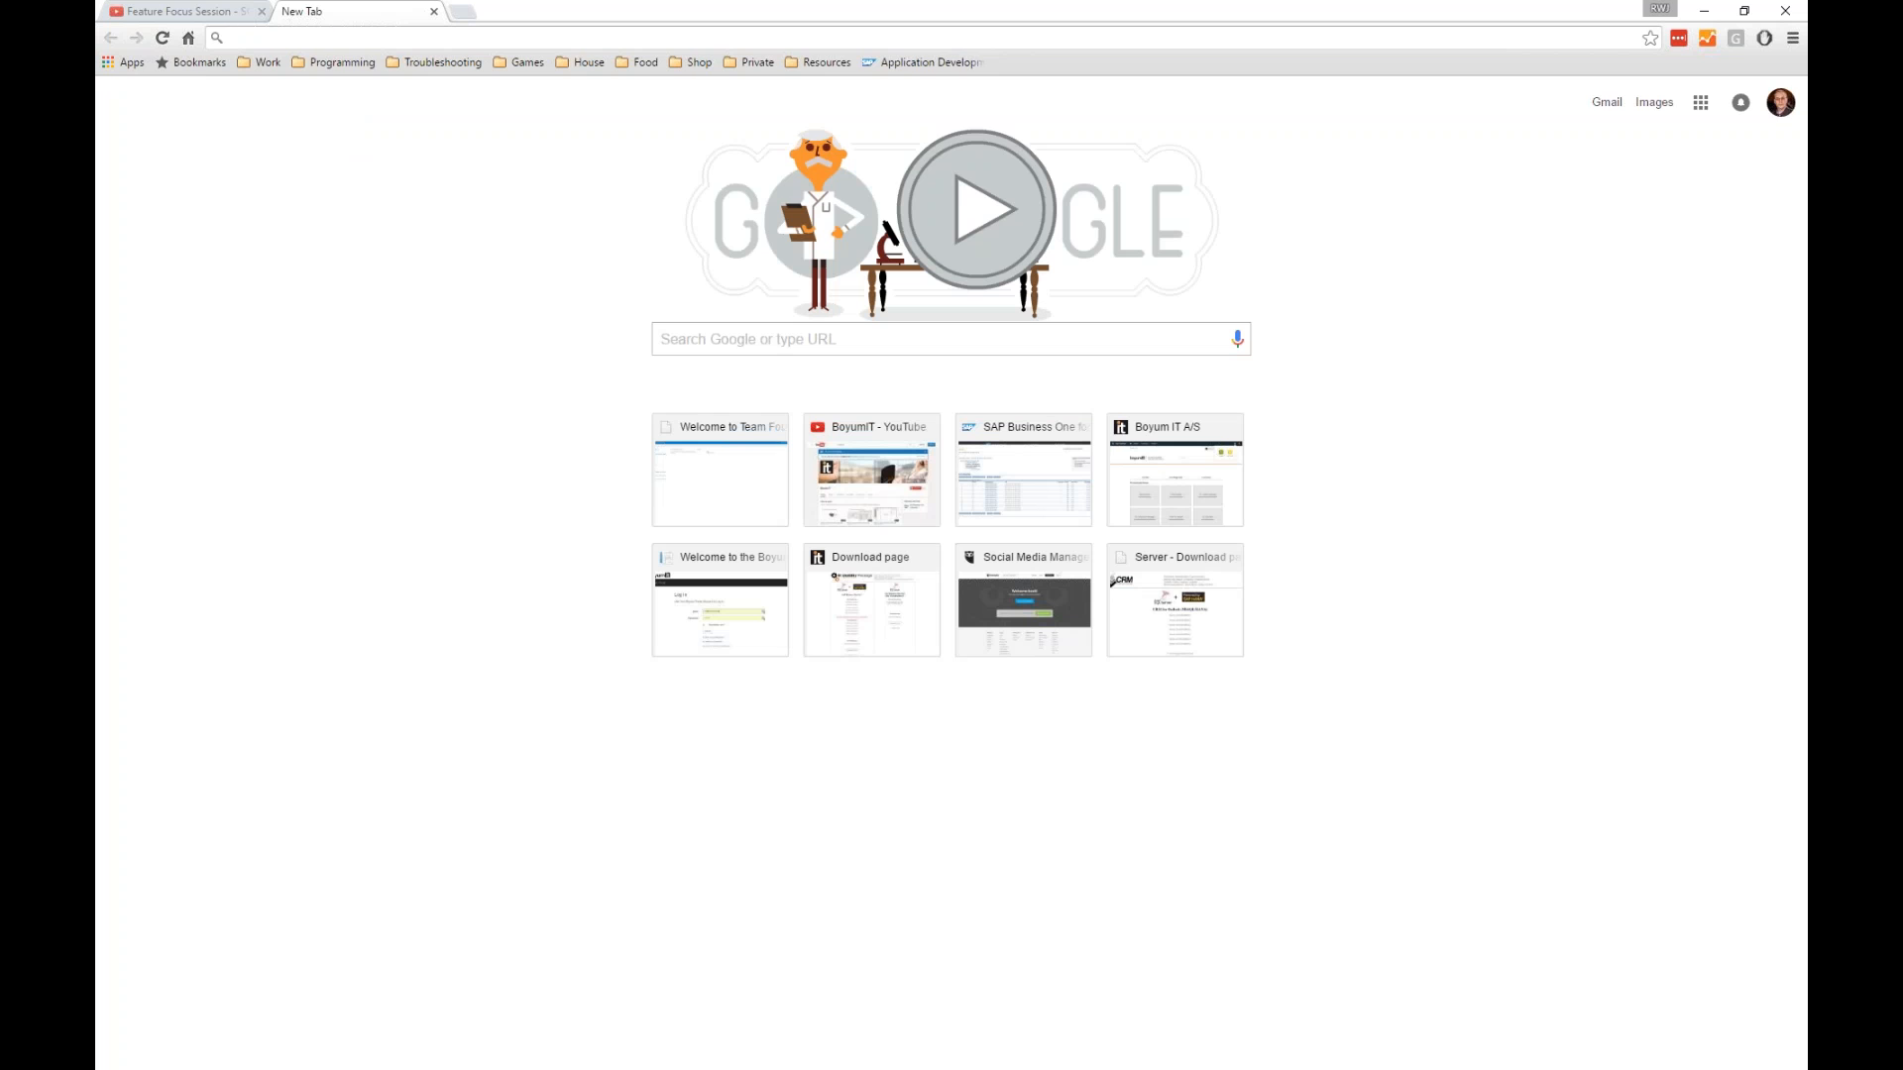
type("word")
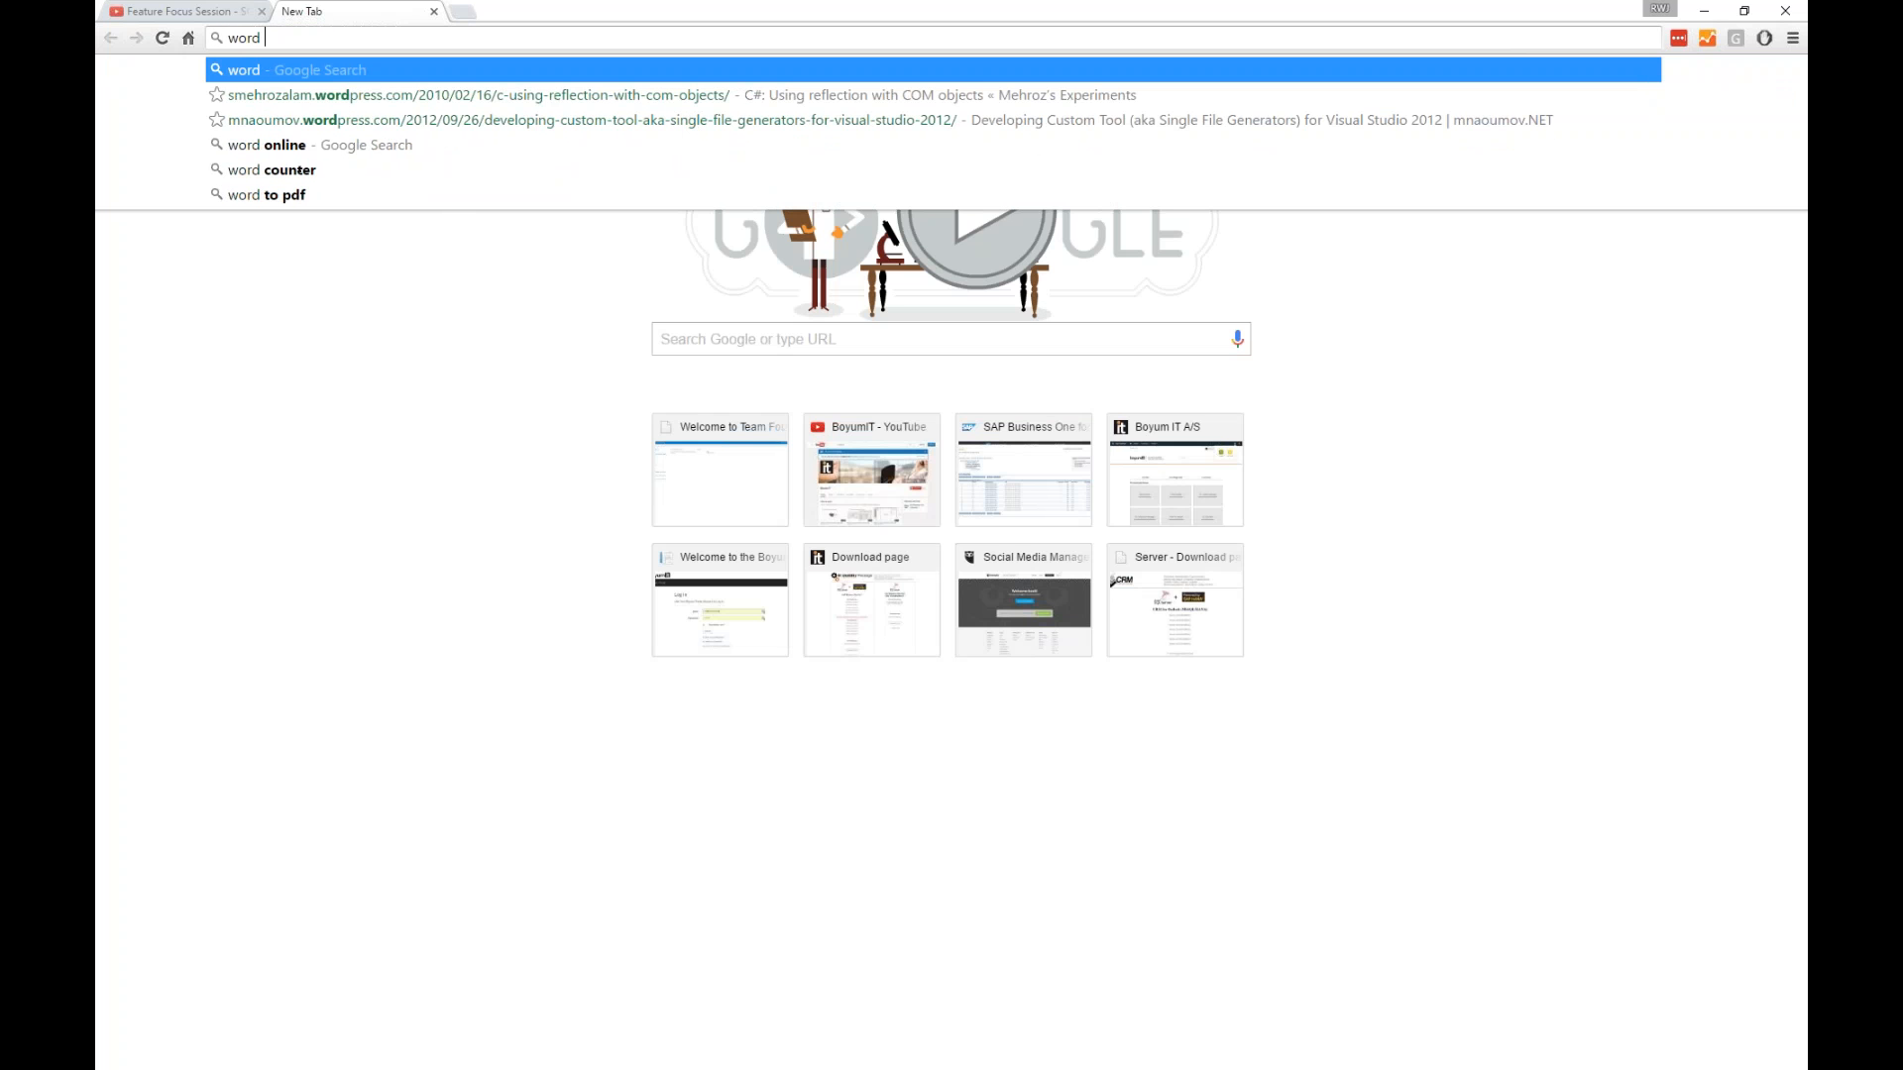
type(" command")
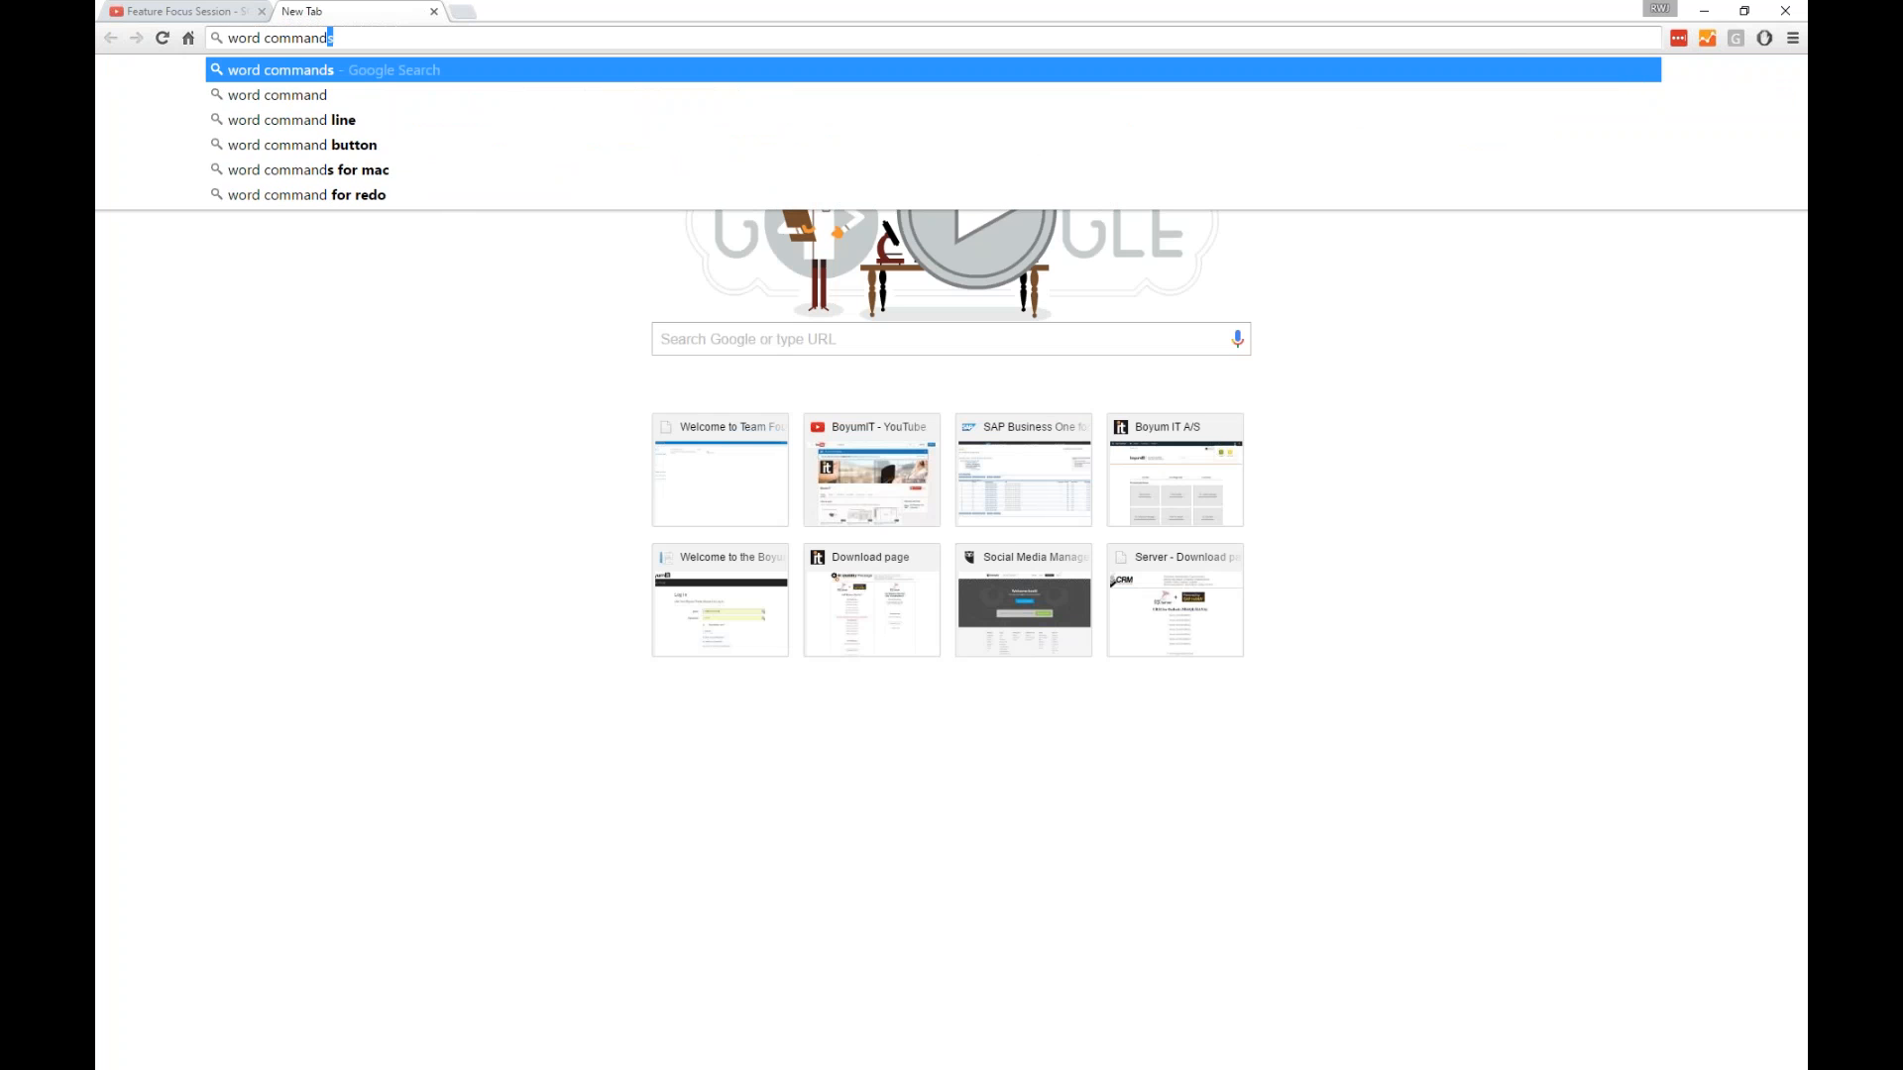
key("Down")
key("Down")
type("a")
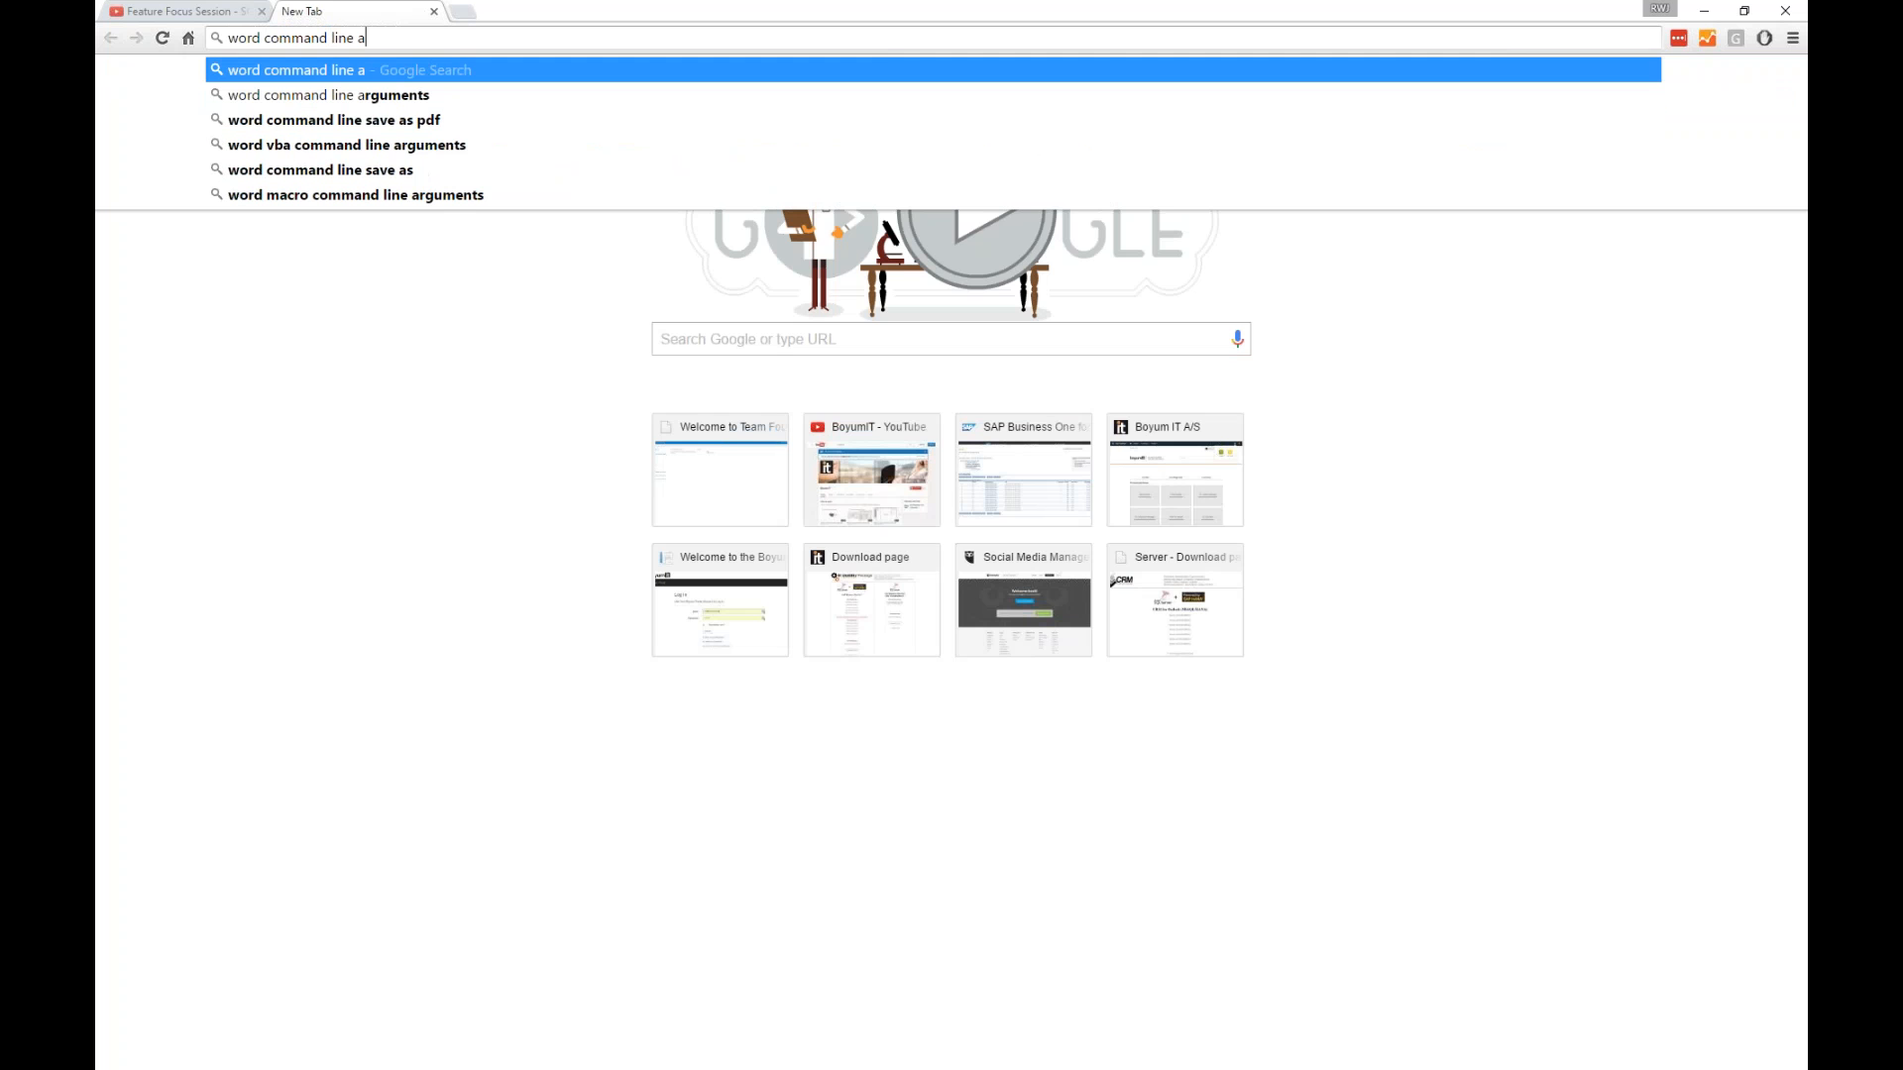
key("Down")
key("Return")
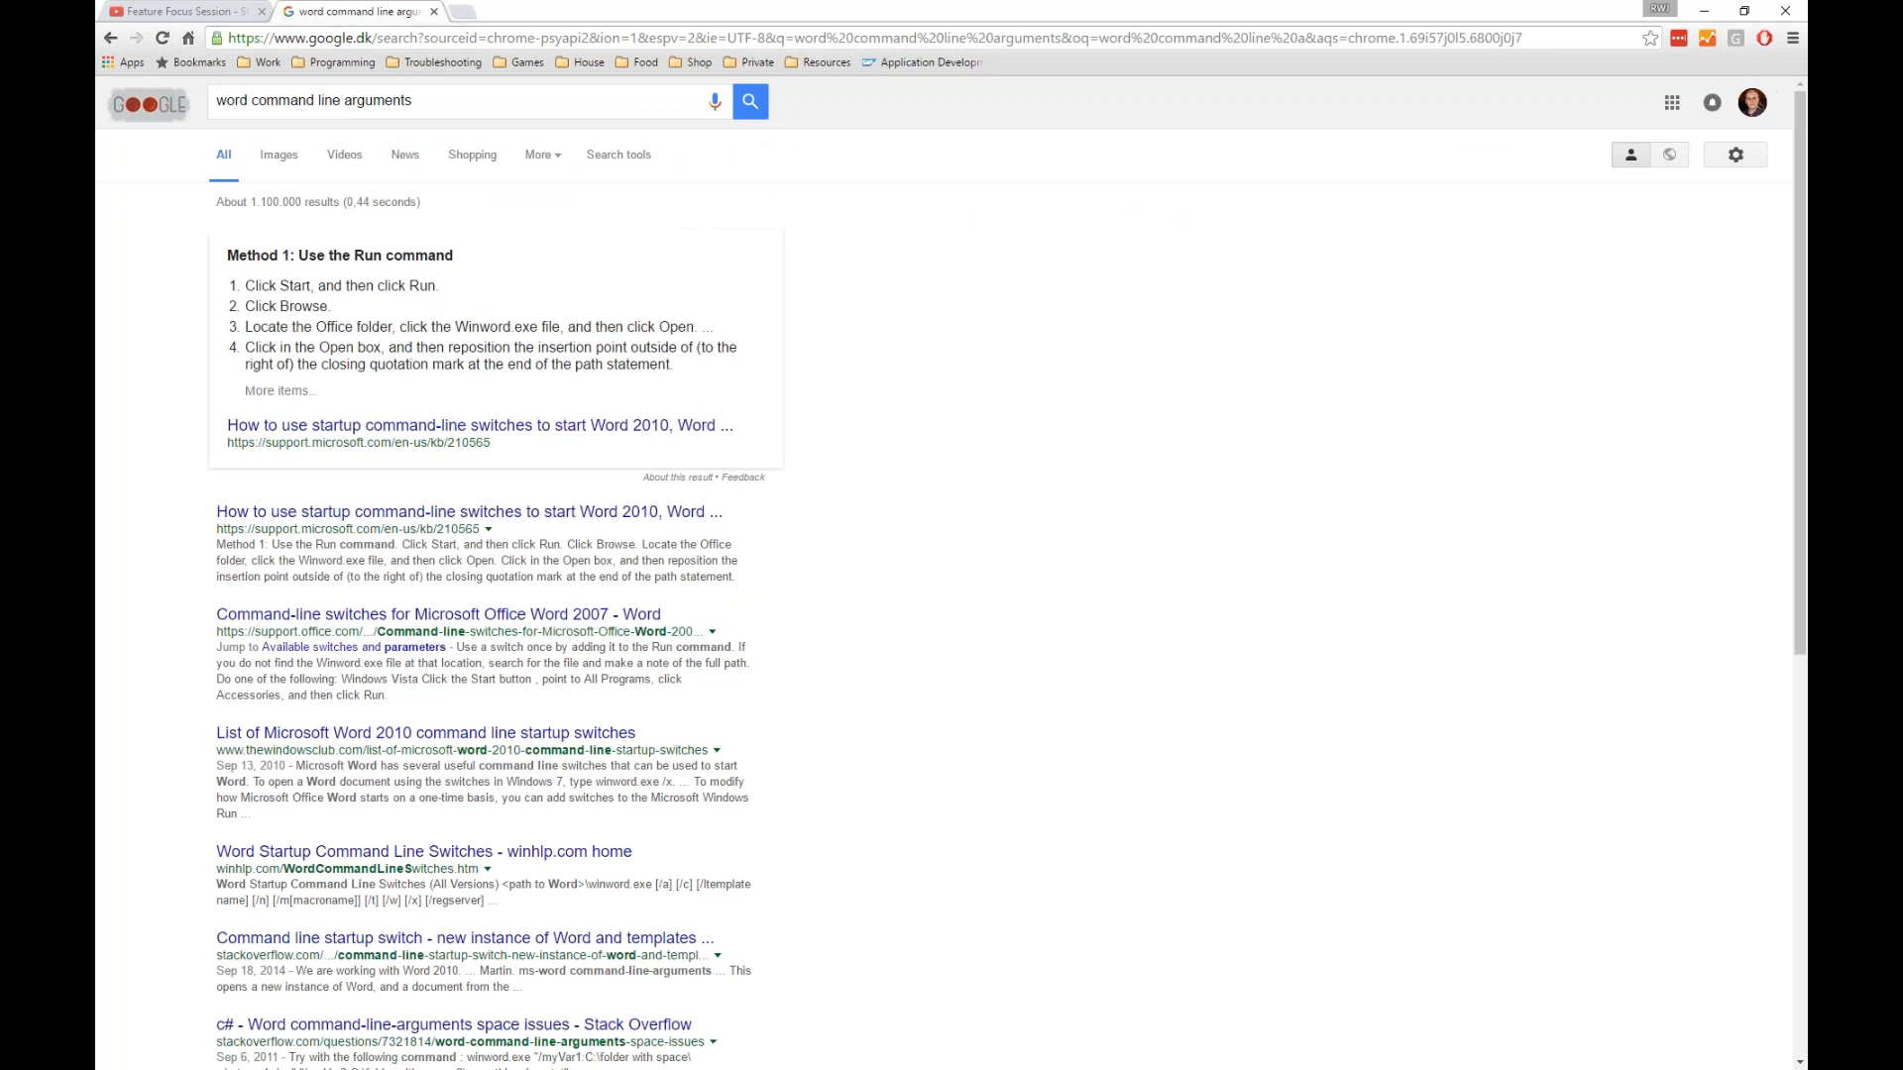
- Open the Microsoft support article on Word startup command-line switches and view its list of Word startup switches
left_click(377, 426)
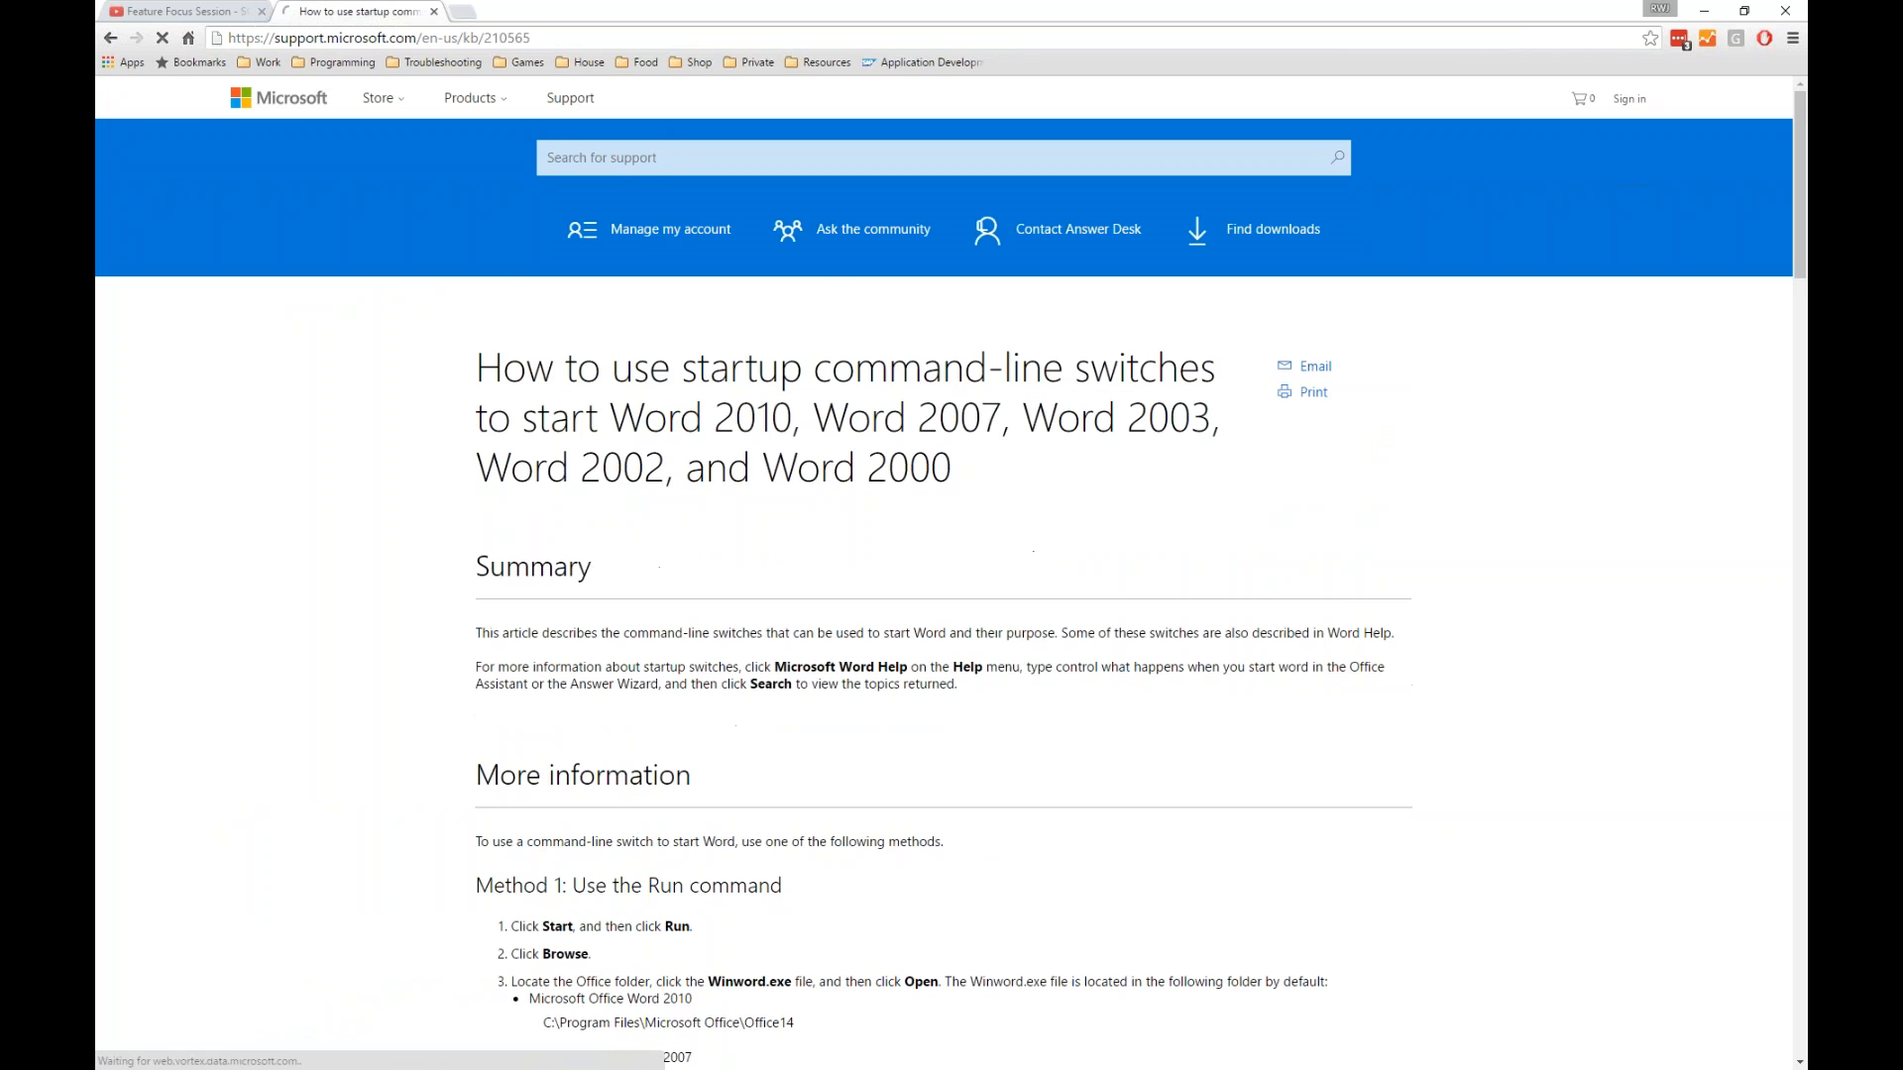
scroll(886, 639, "down", 1)
scroll(886, 639, "down", 8)
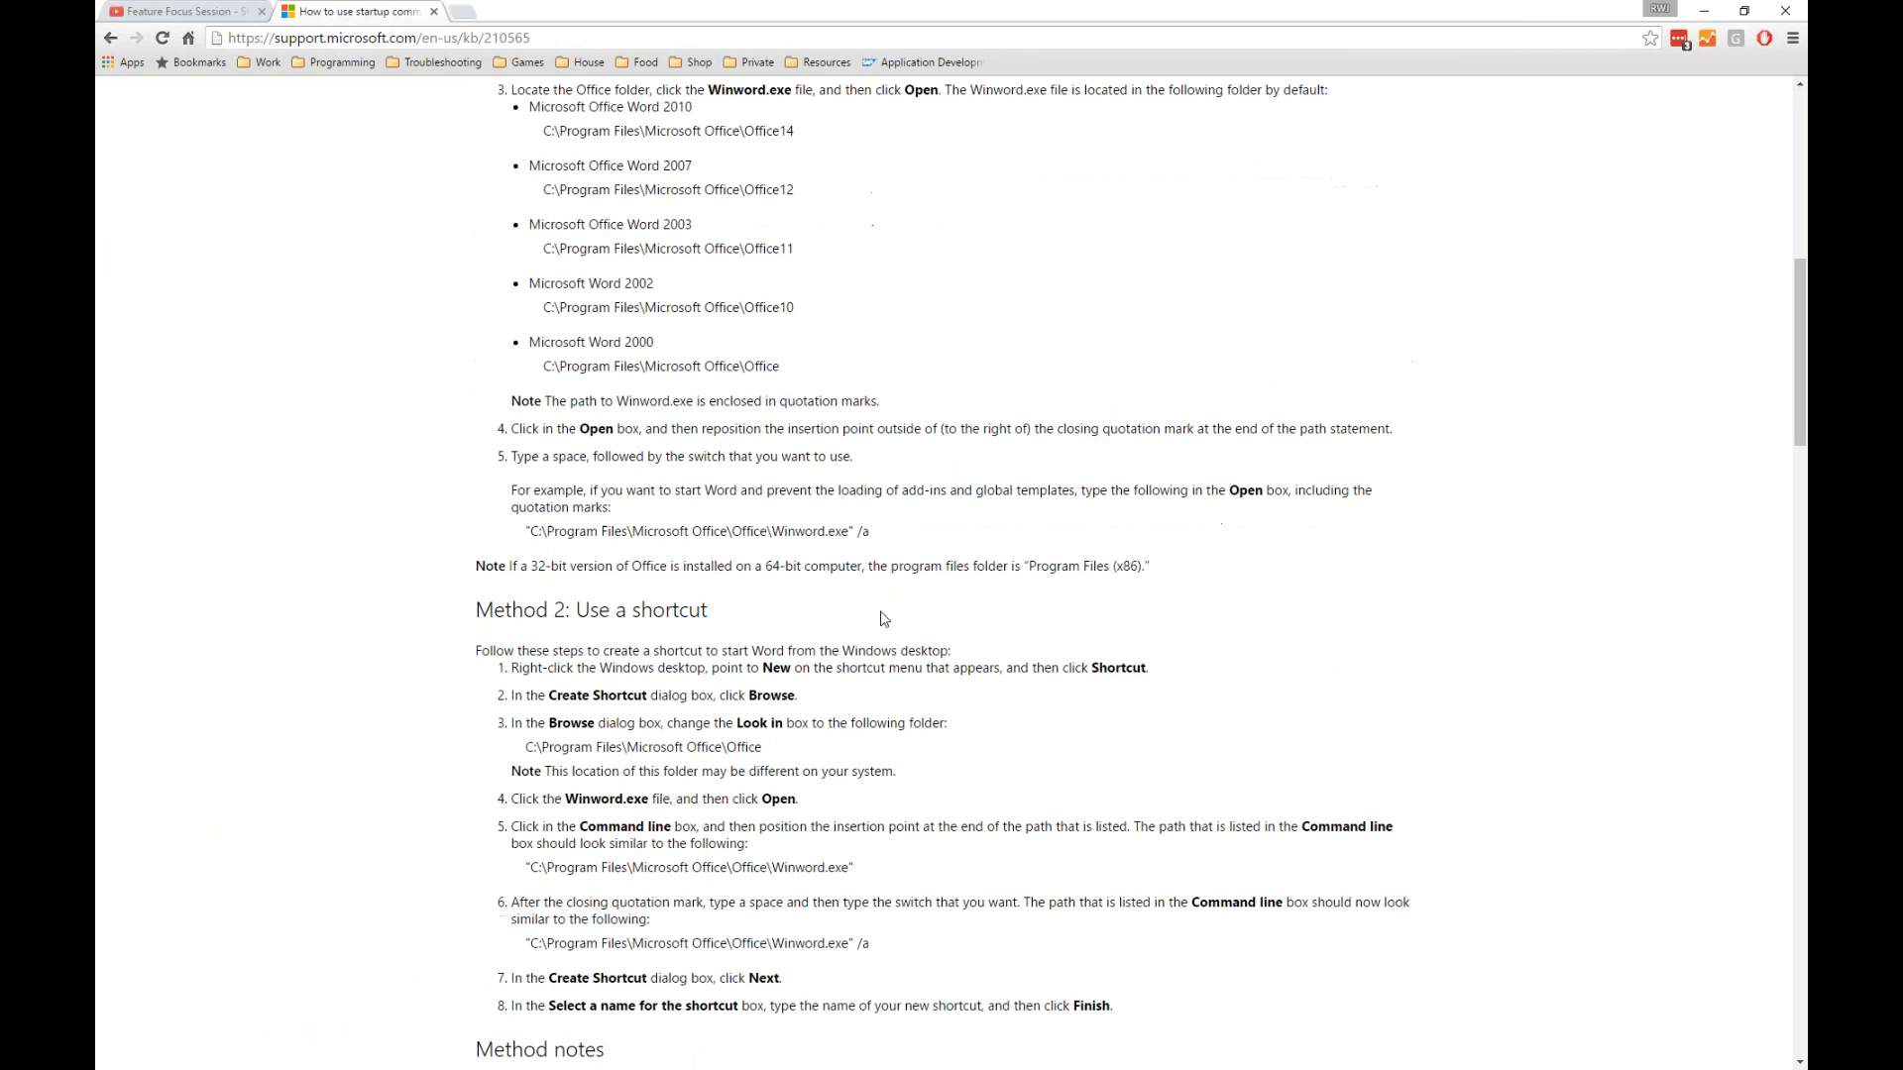
scroll(897, 646, "down", 11)
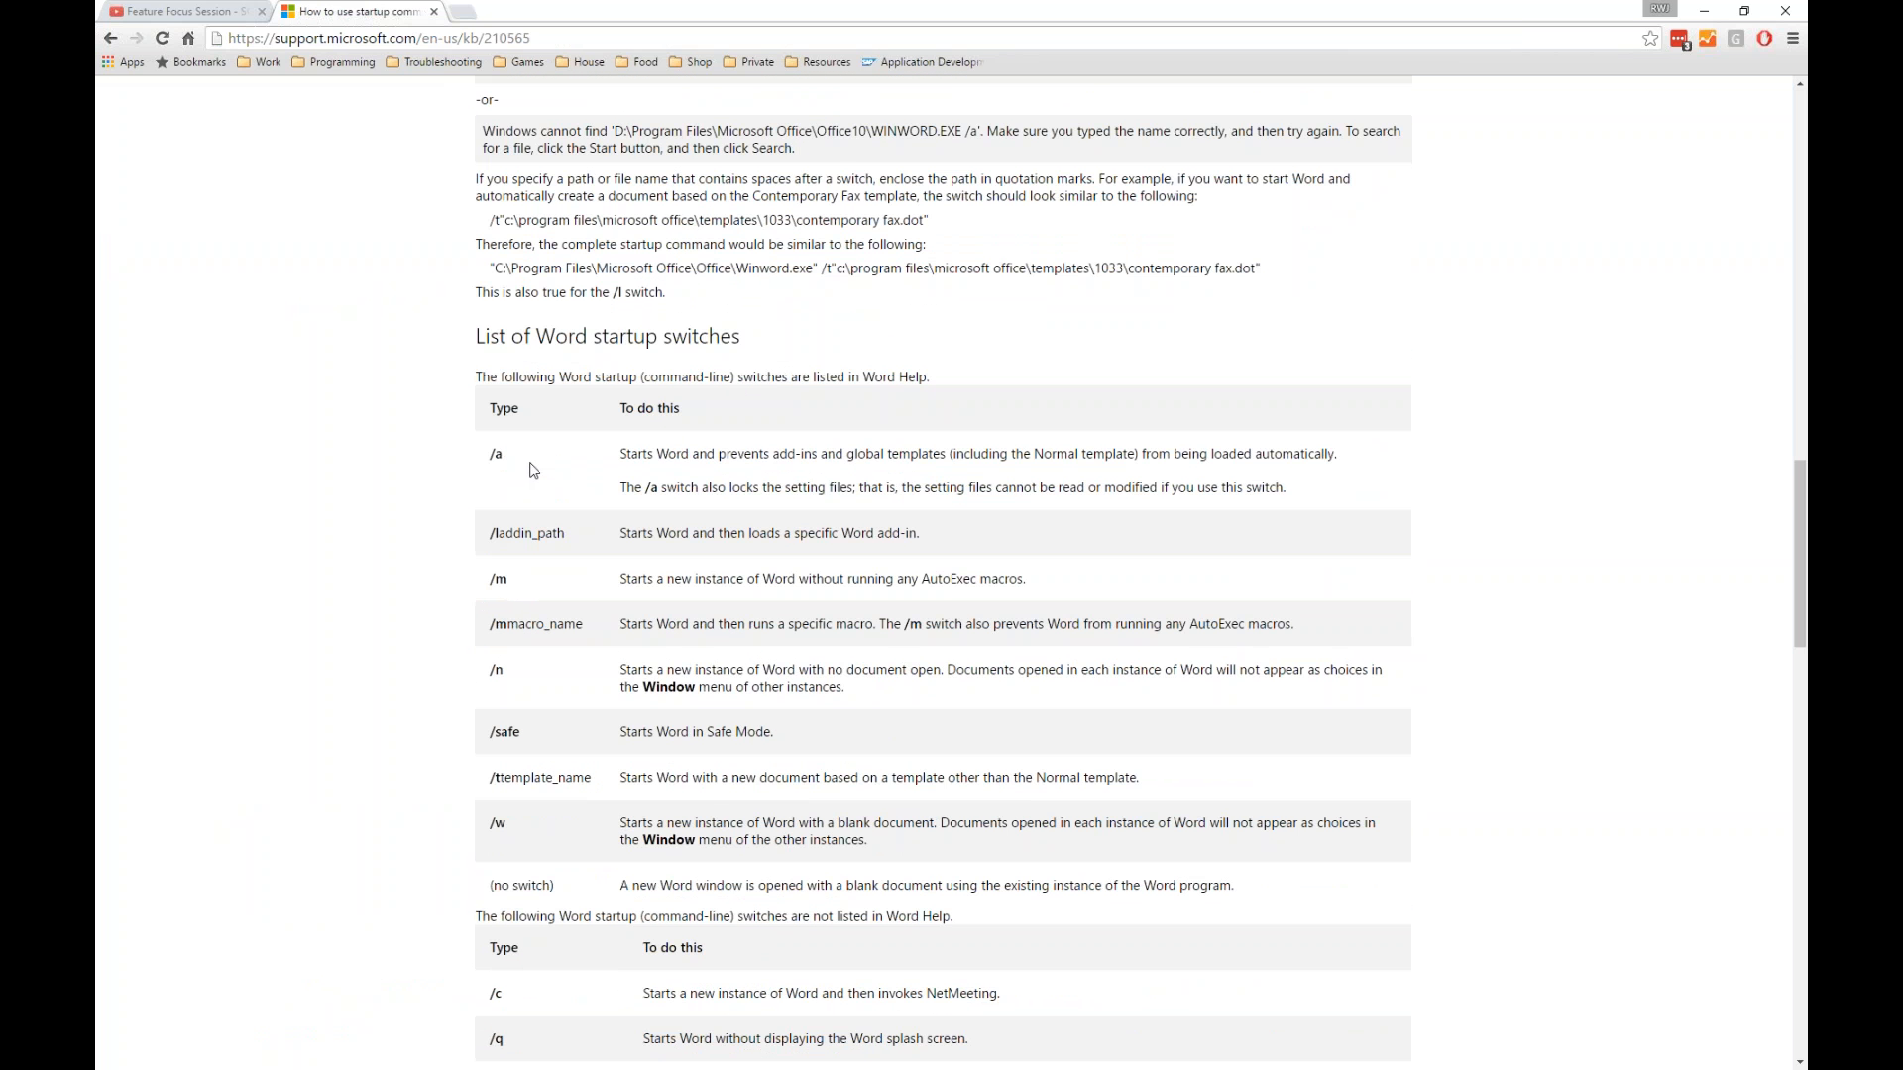
- Read through the lists of Word startup switches, and minimize the browser to return to the External Launcher slide
scroll(517, 693, "down", 3)
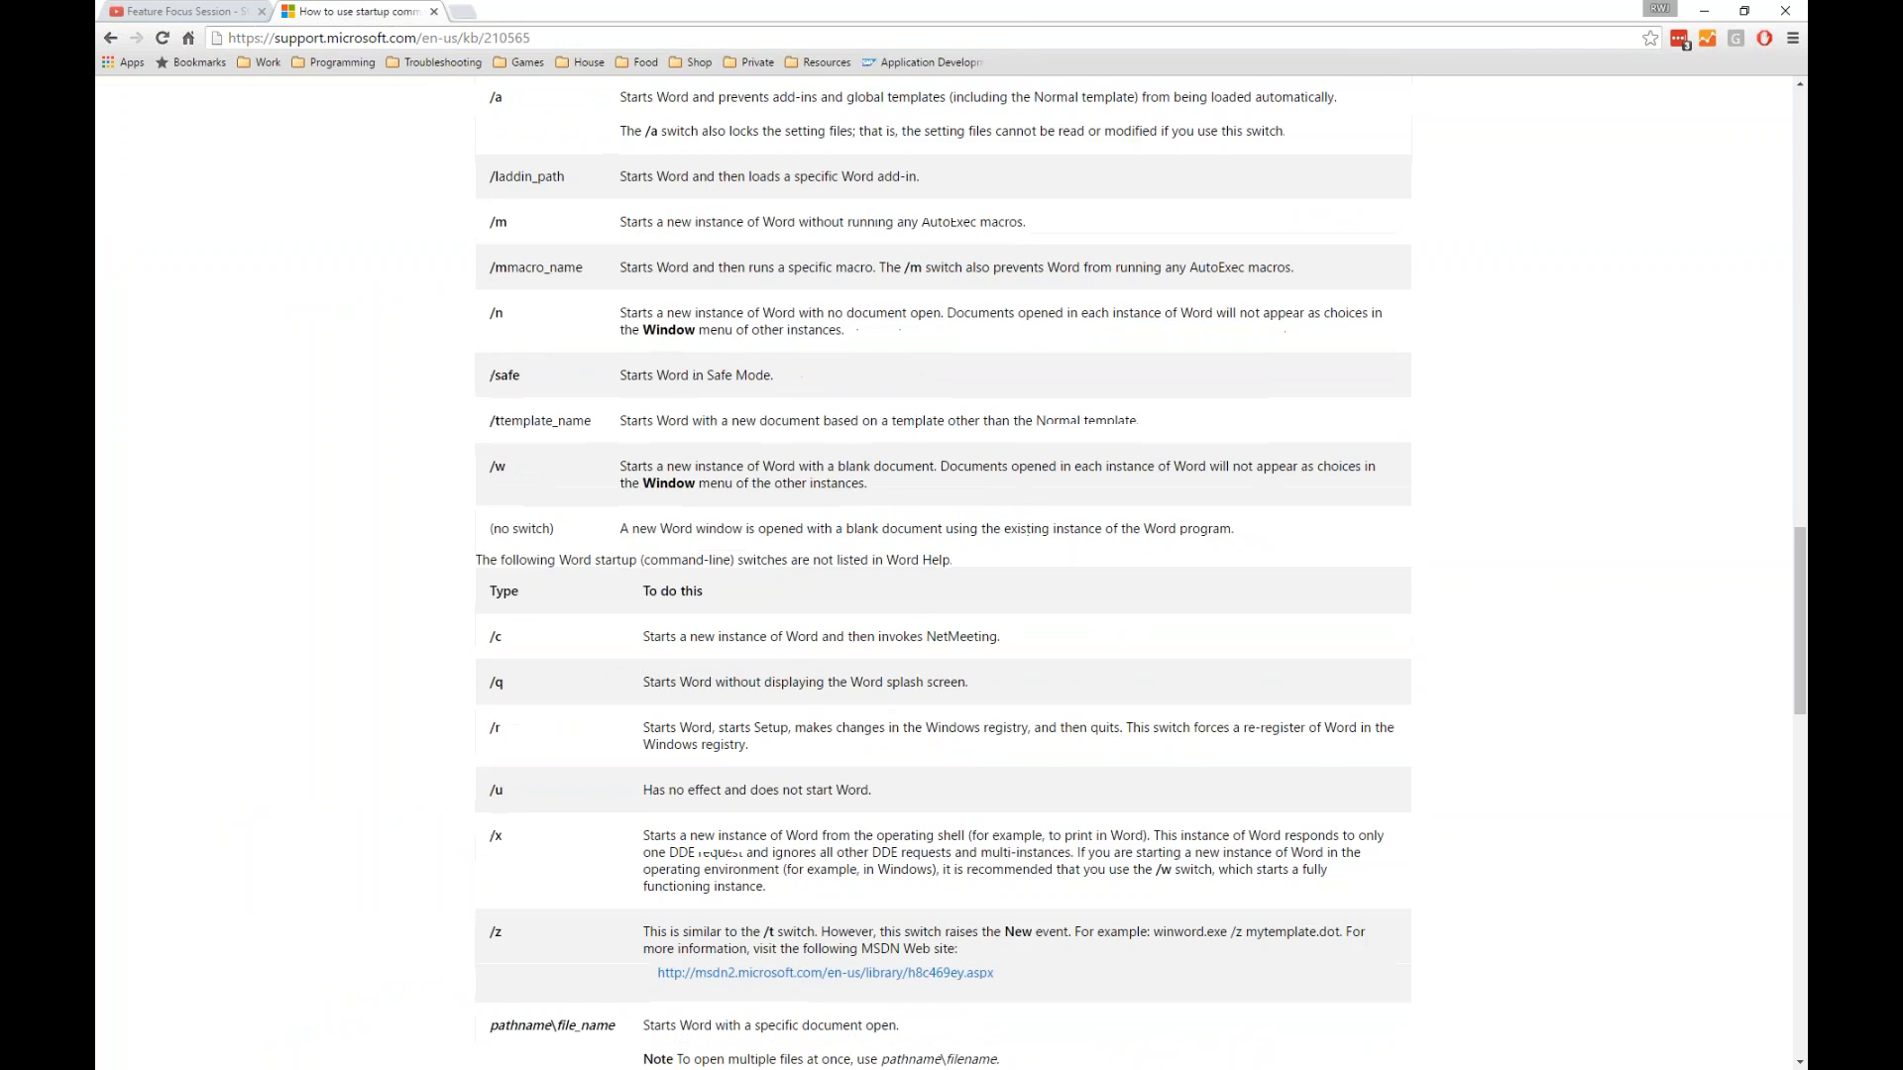
scroll(943, 573, "up", 6)
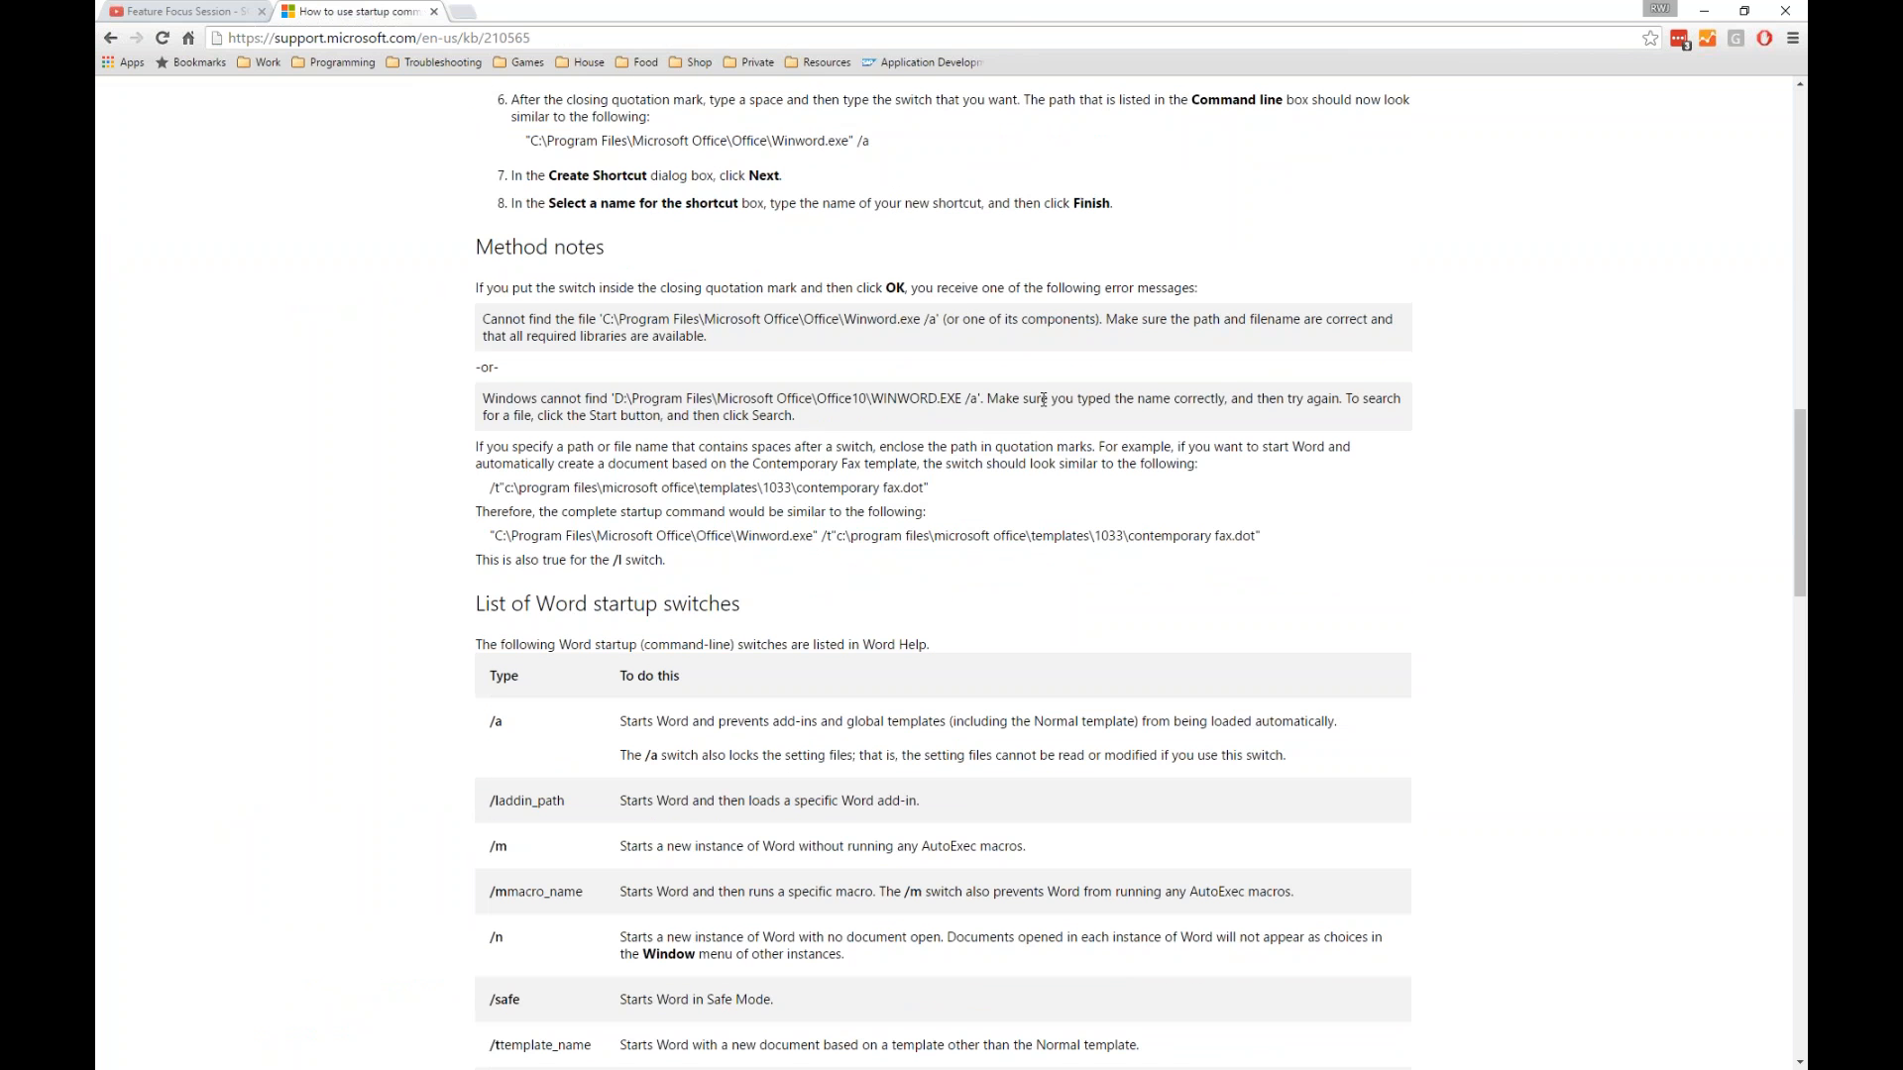
scroll(713, 654, "down", 4)
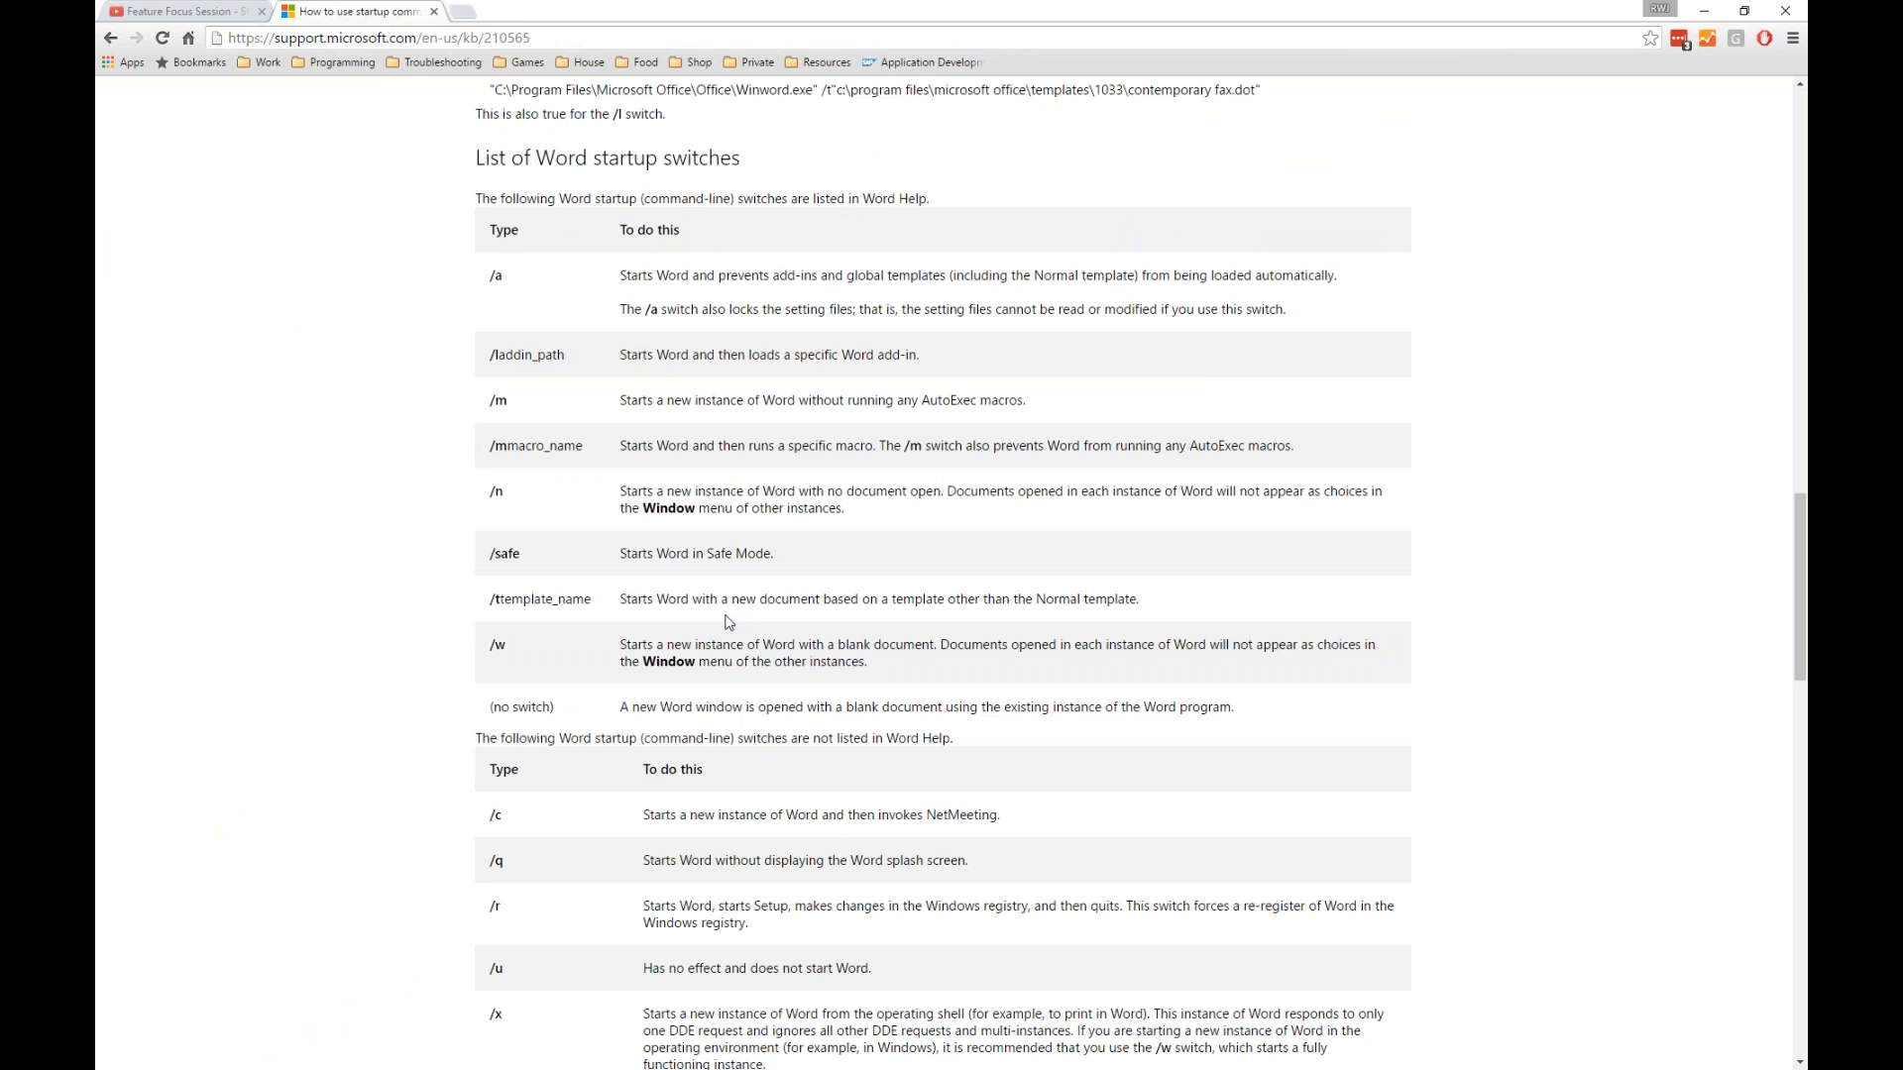
scroll(729, 622, "down", 8)
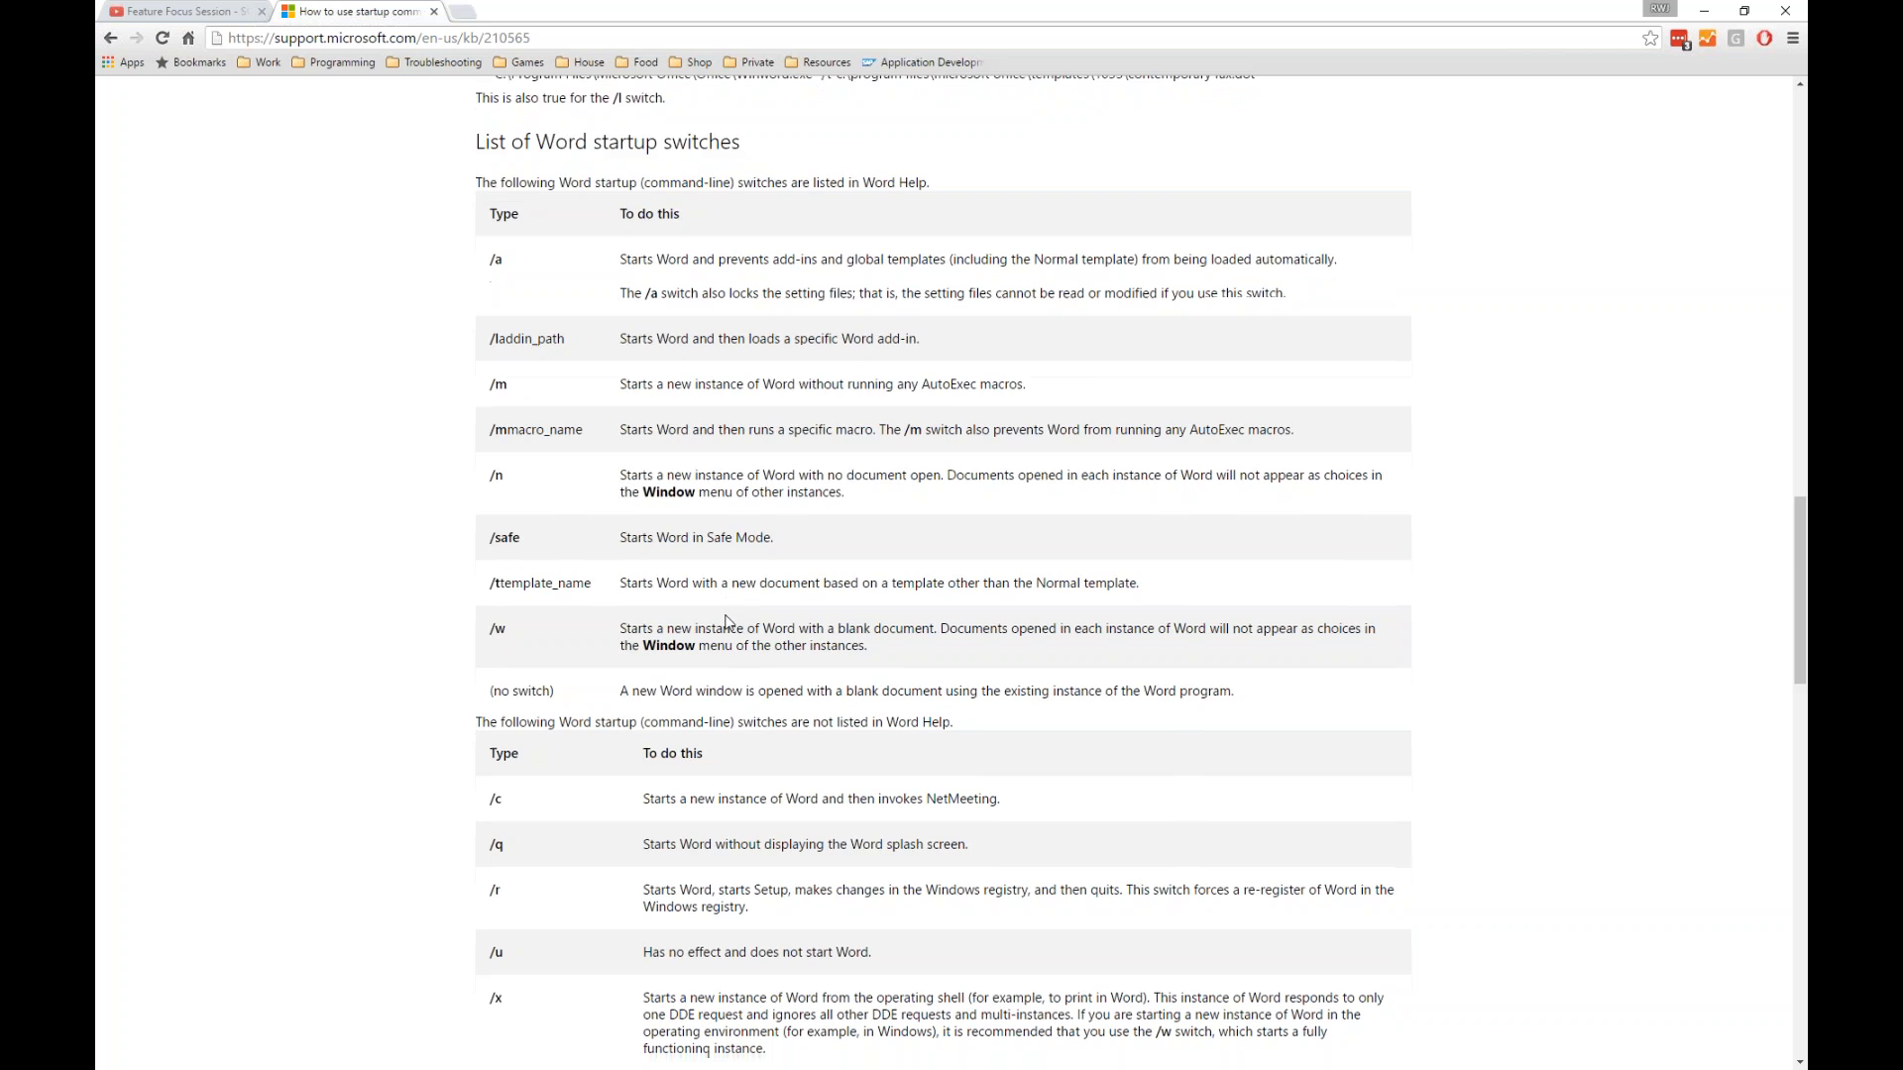
scroll(1472, 179, "up", 8)
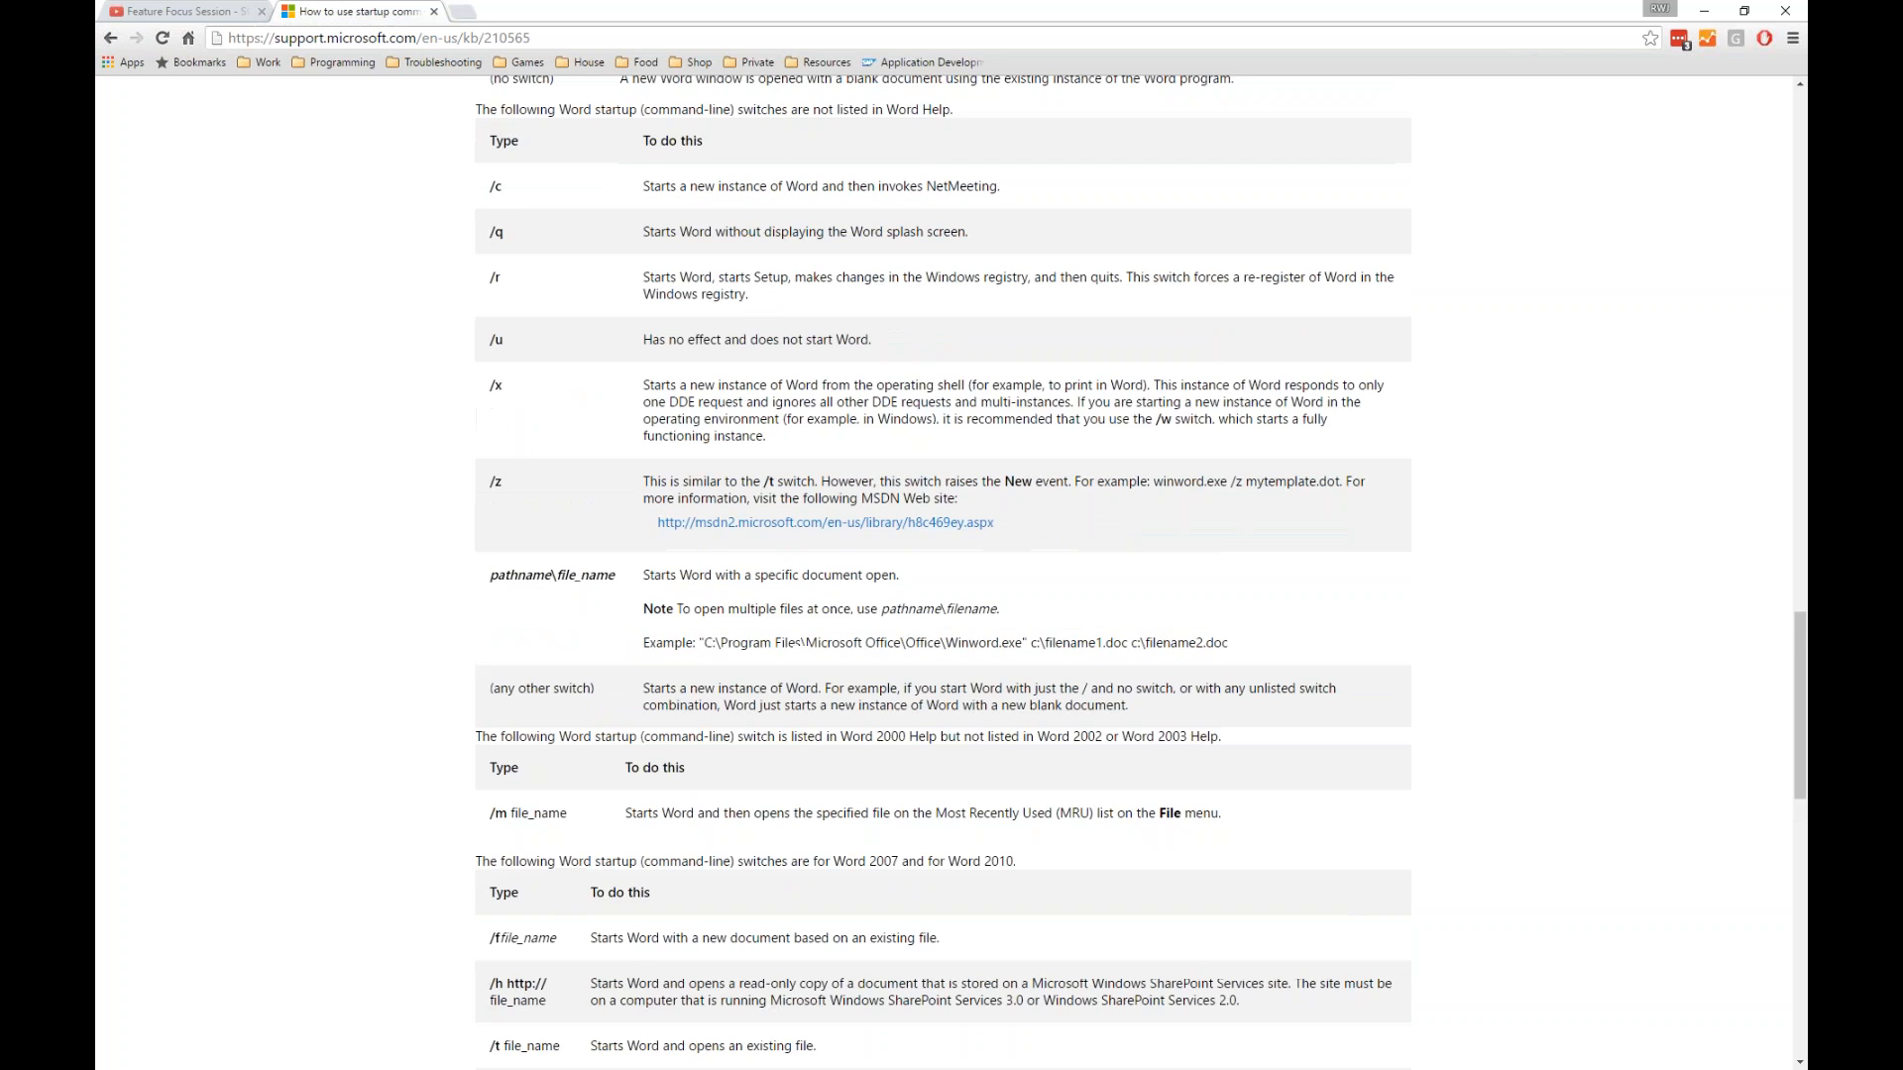
left_click(1704, 11)
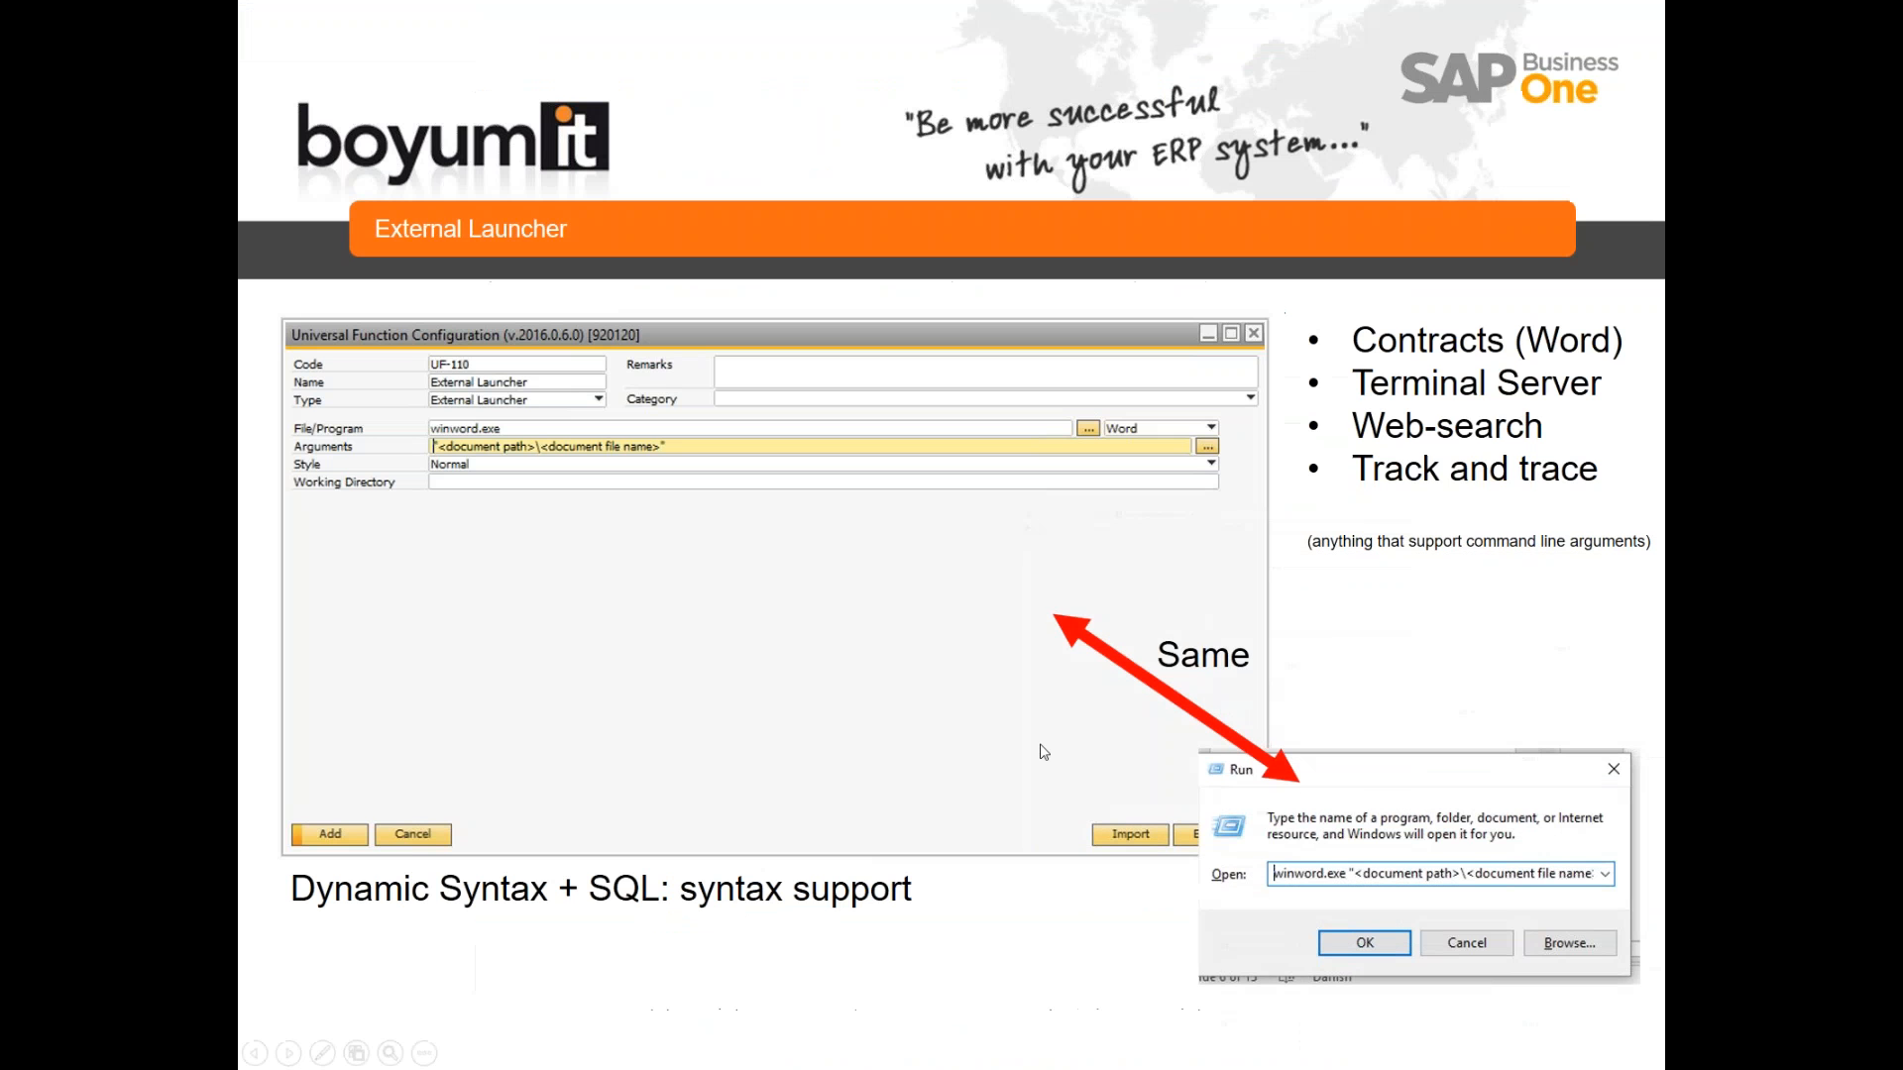
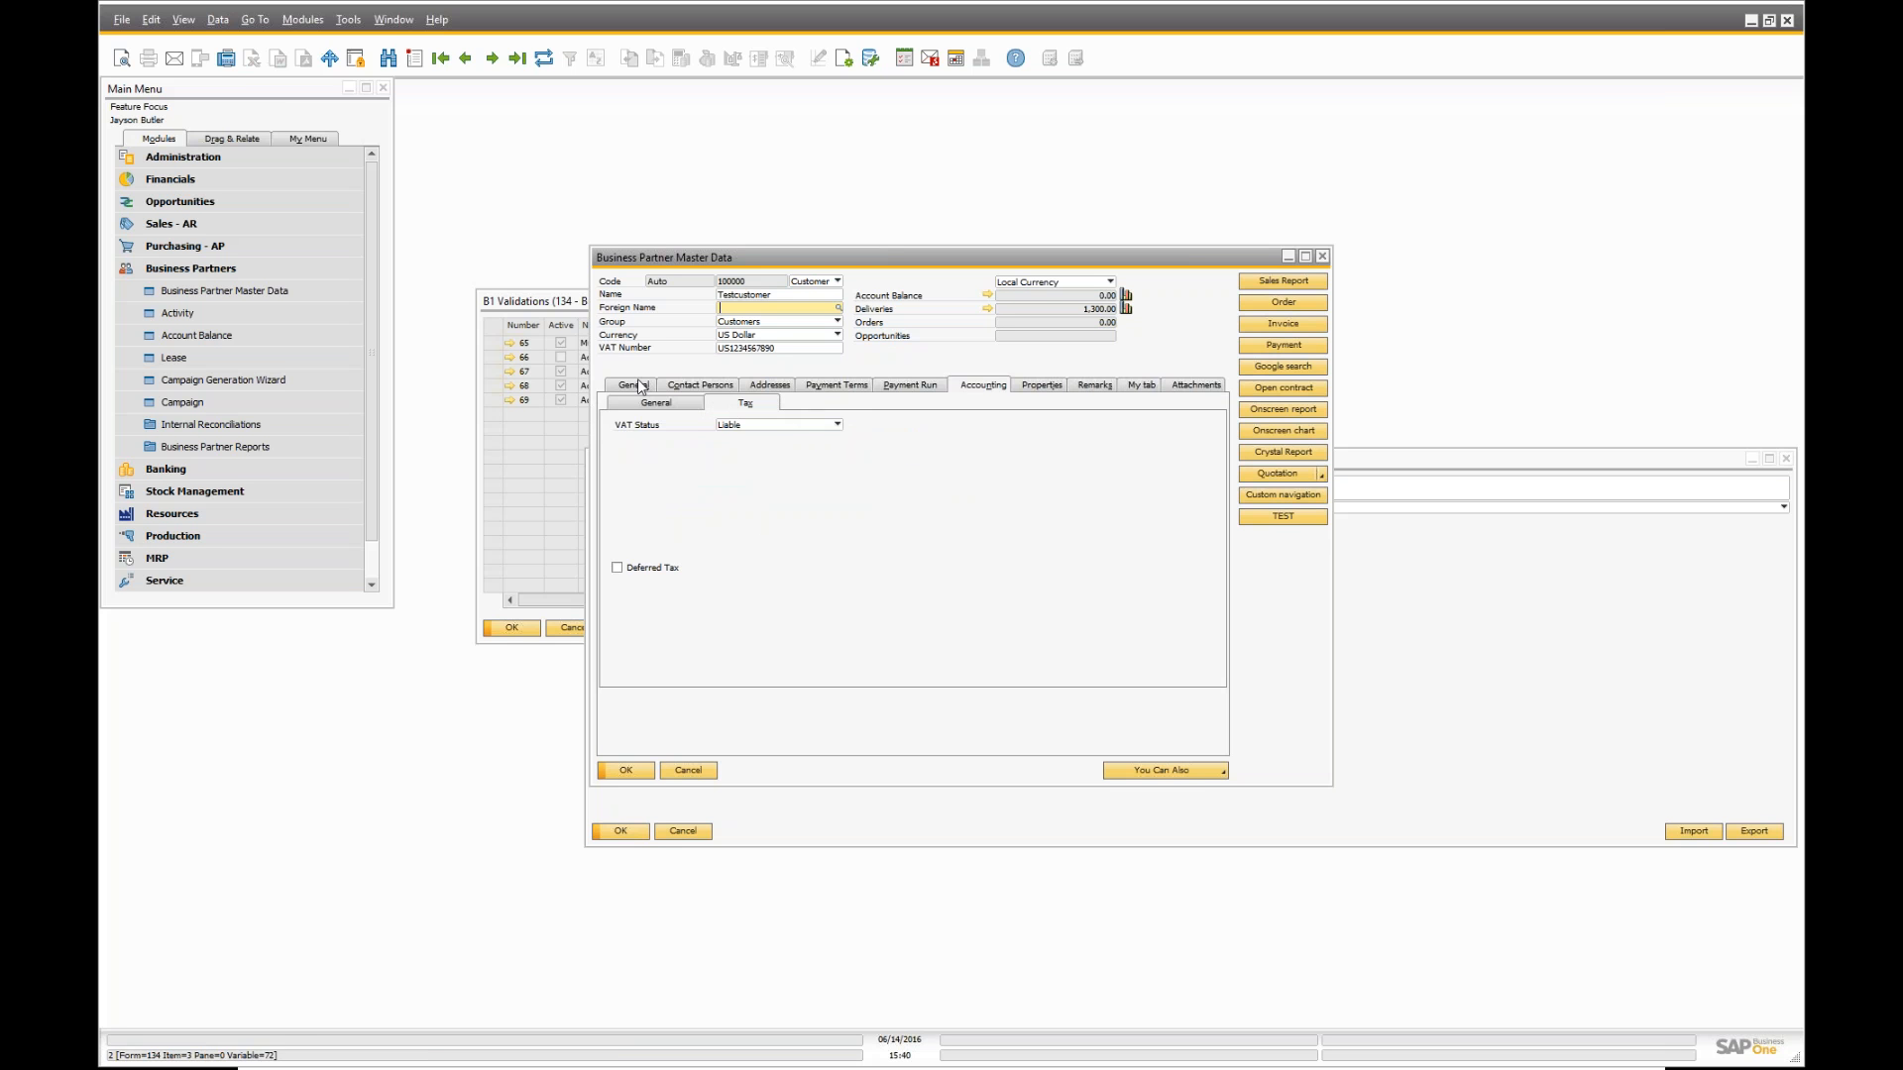
- View the General, Contact Persons and Addresses sections of the Testcustomer business partner record
left_click(637, 386)
left_click(706, 388)
left_click(769, 386)
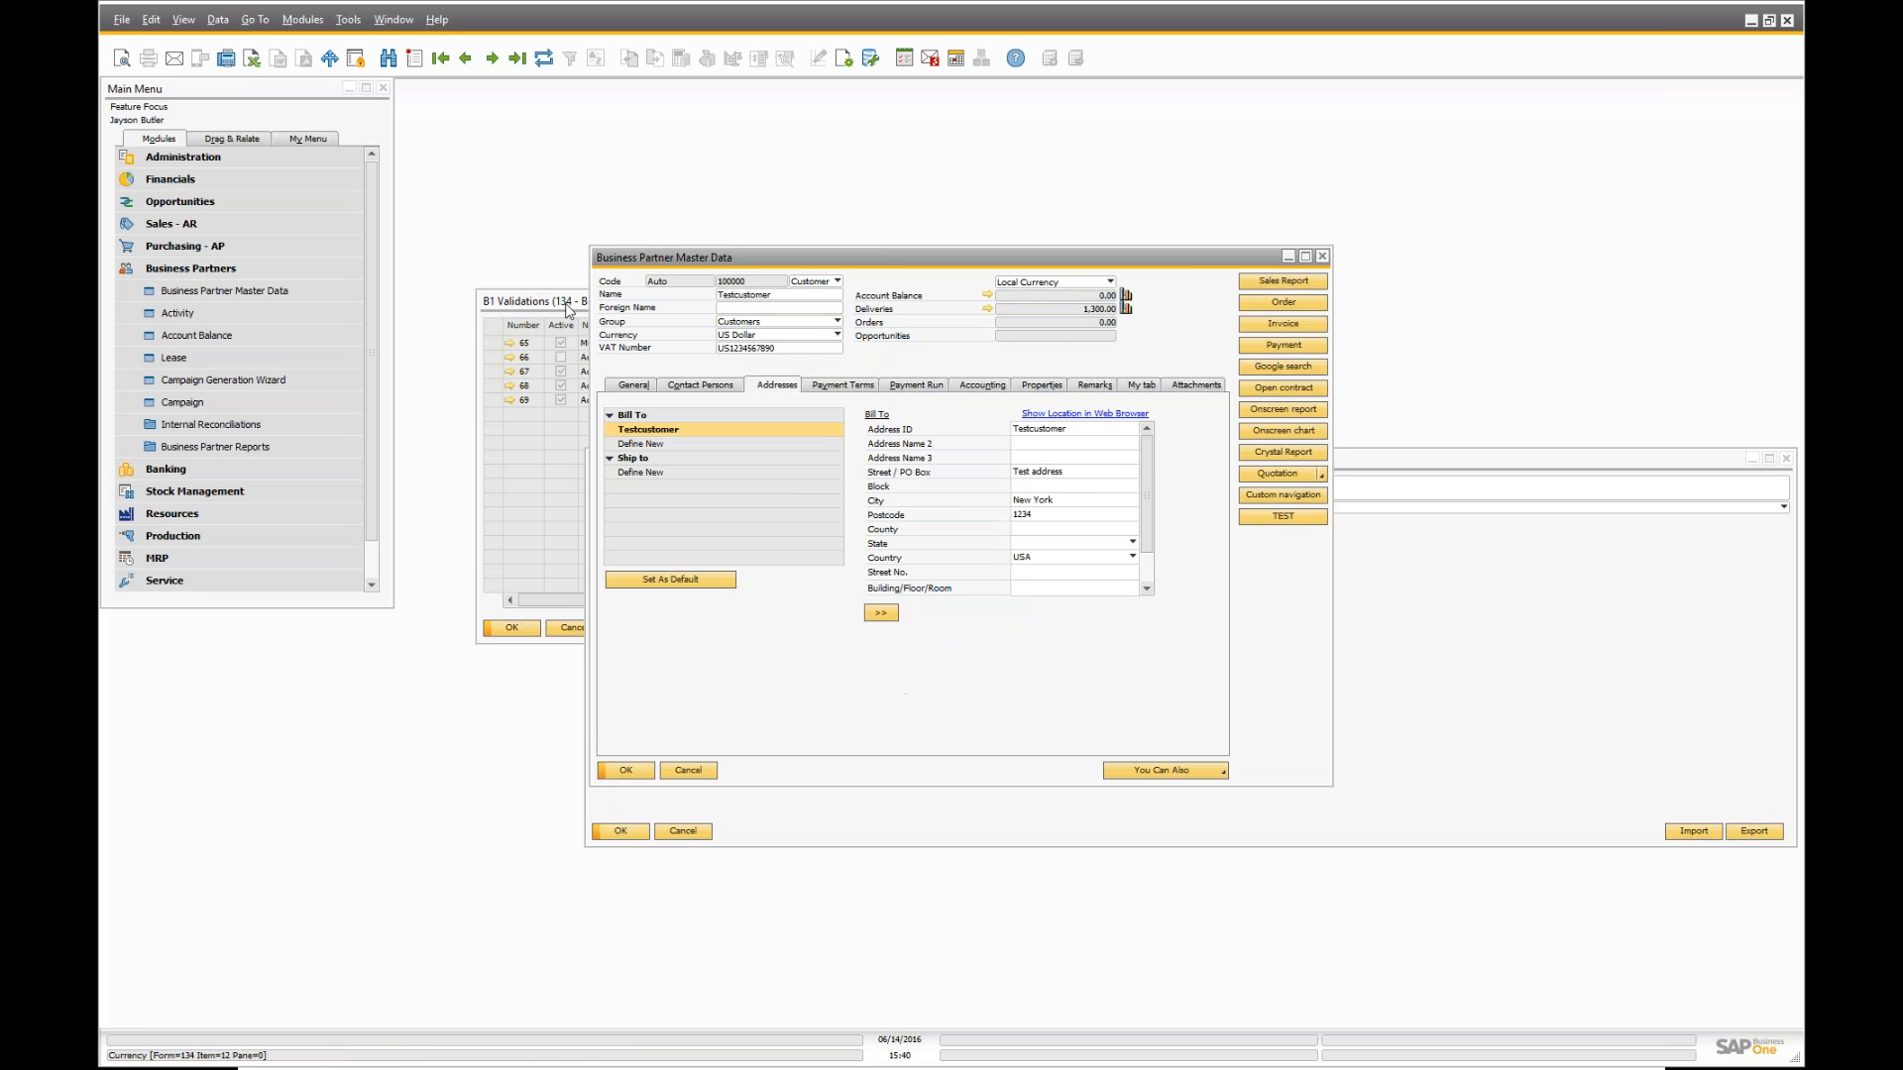
- Move the B1 Validations window clear of the Business Partner Master Data window and bring the business partner record back to the front
left_click(539, 490)
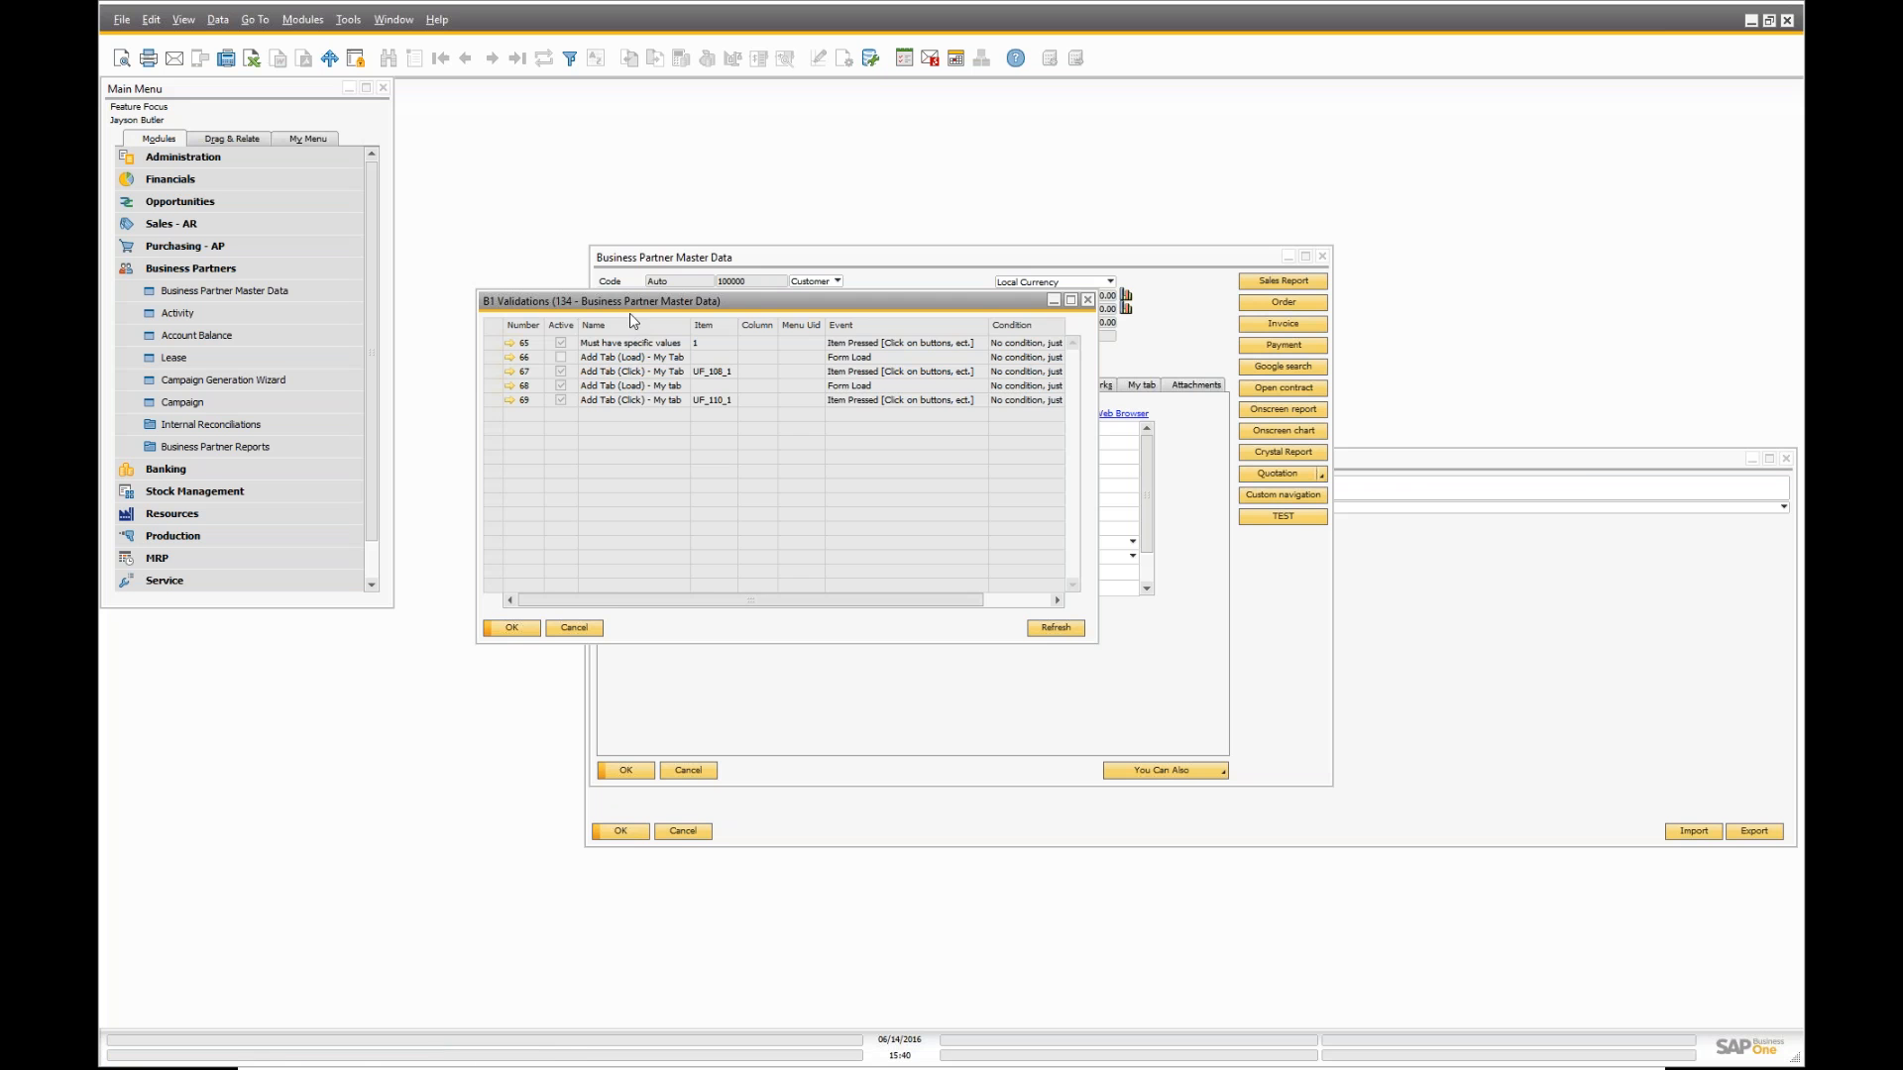
left_click_drag(639, 301, 1125, 139)
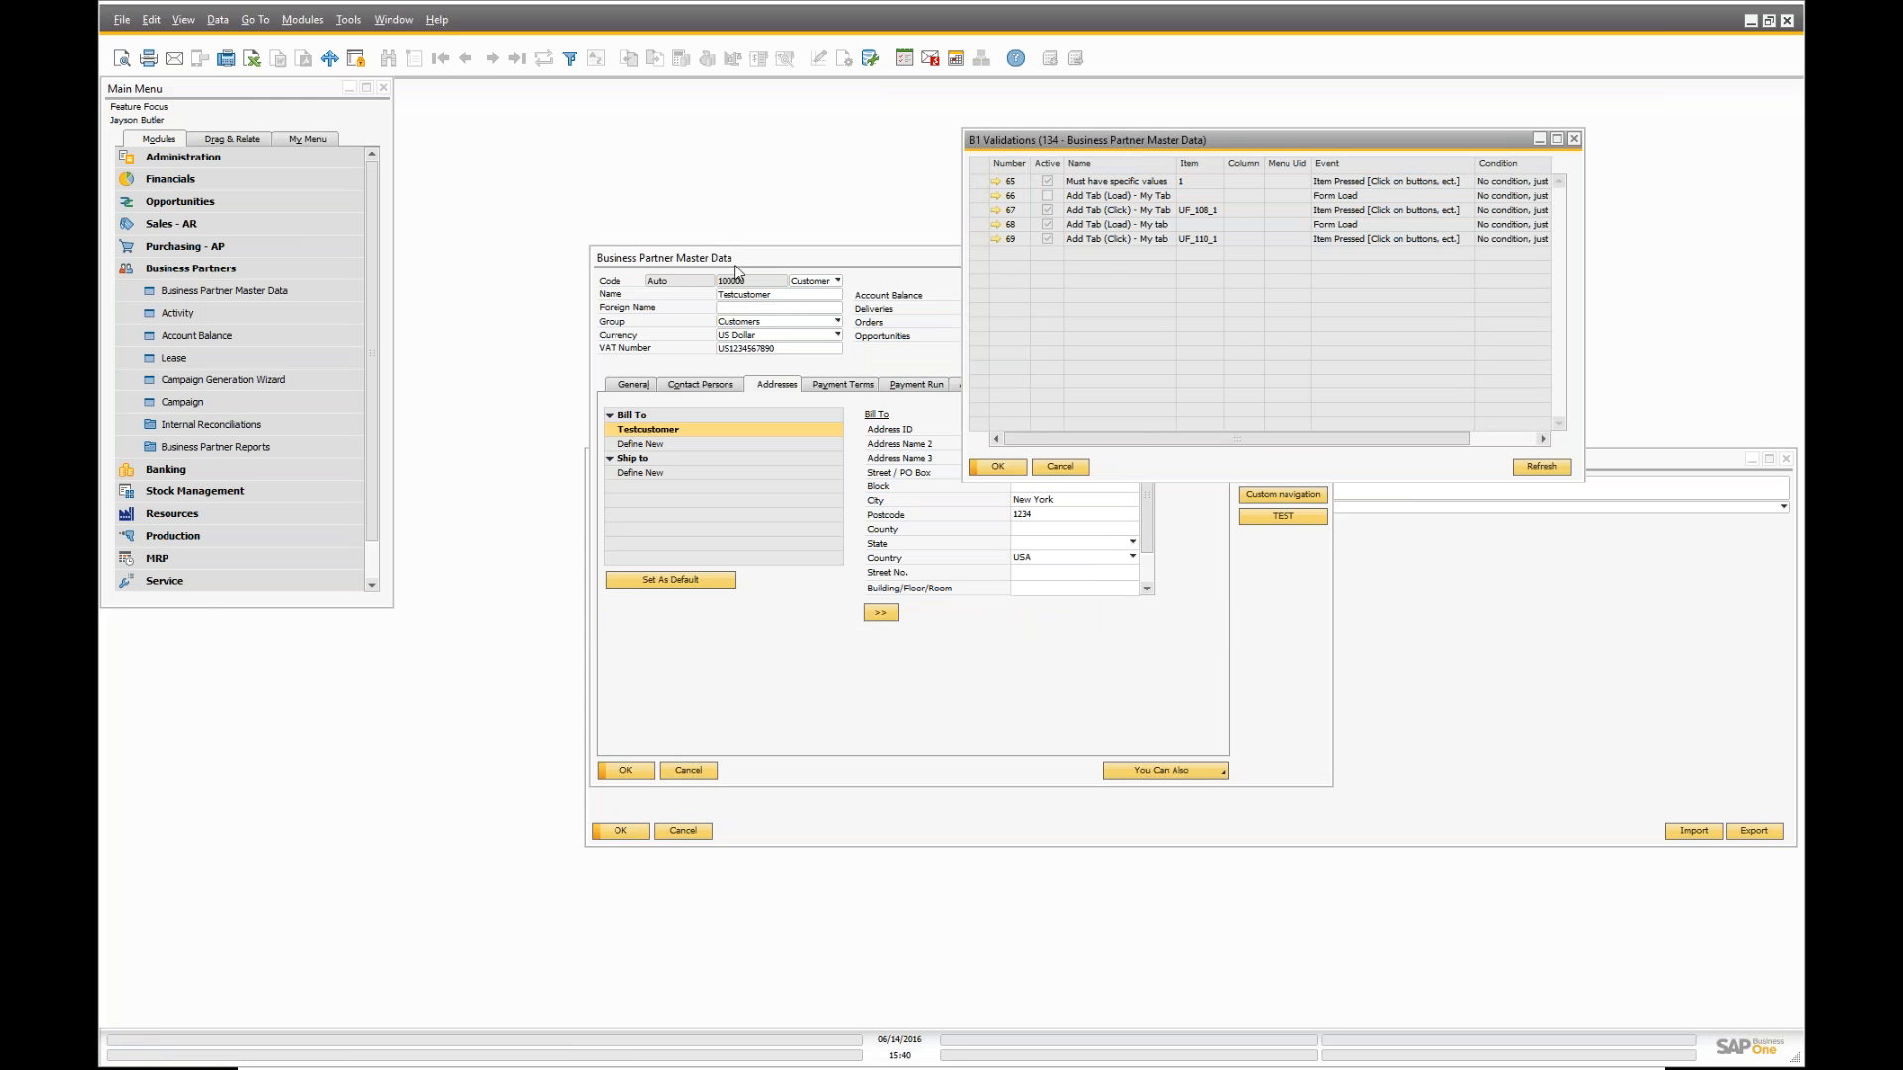
left_click(640, 399)
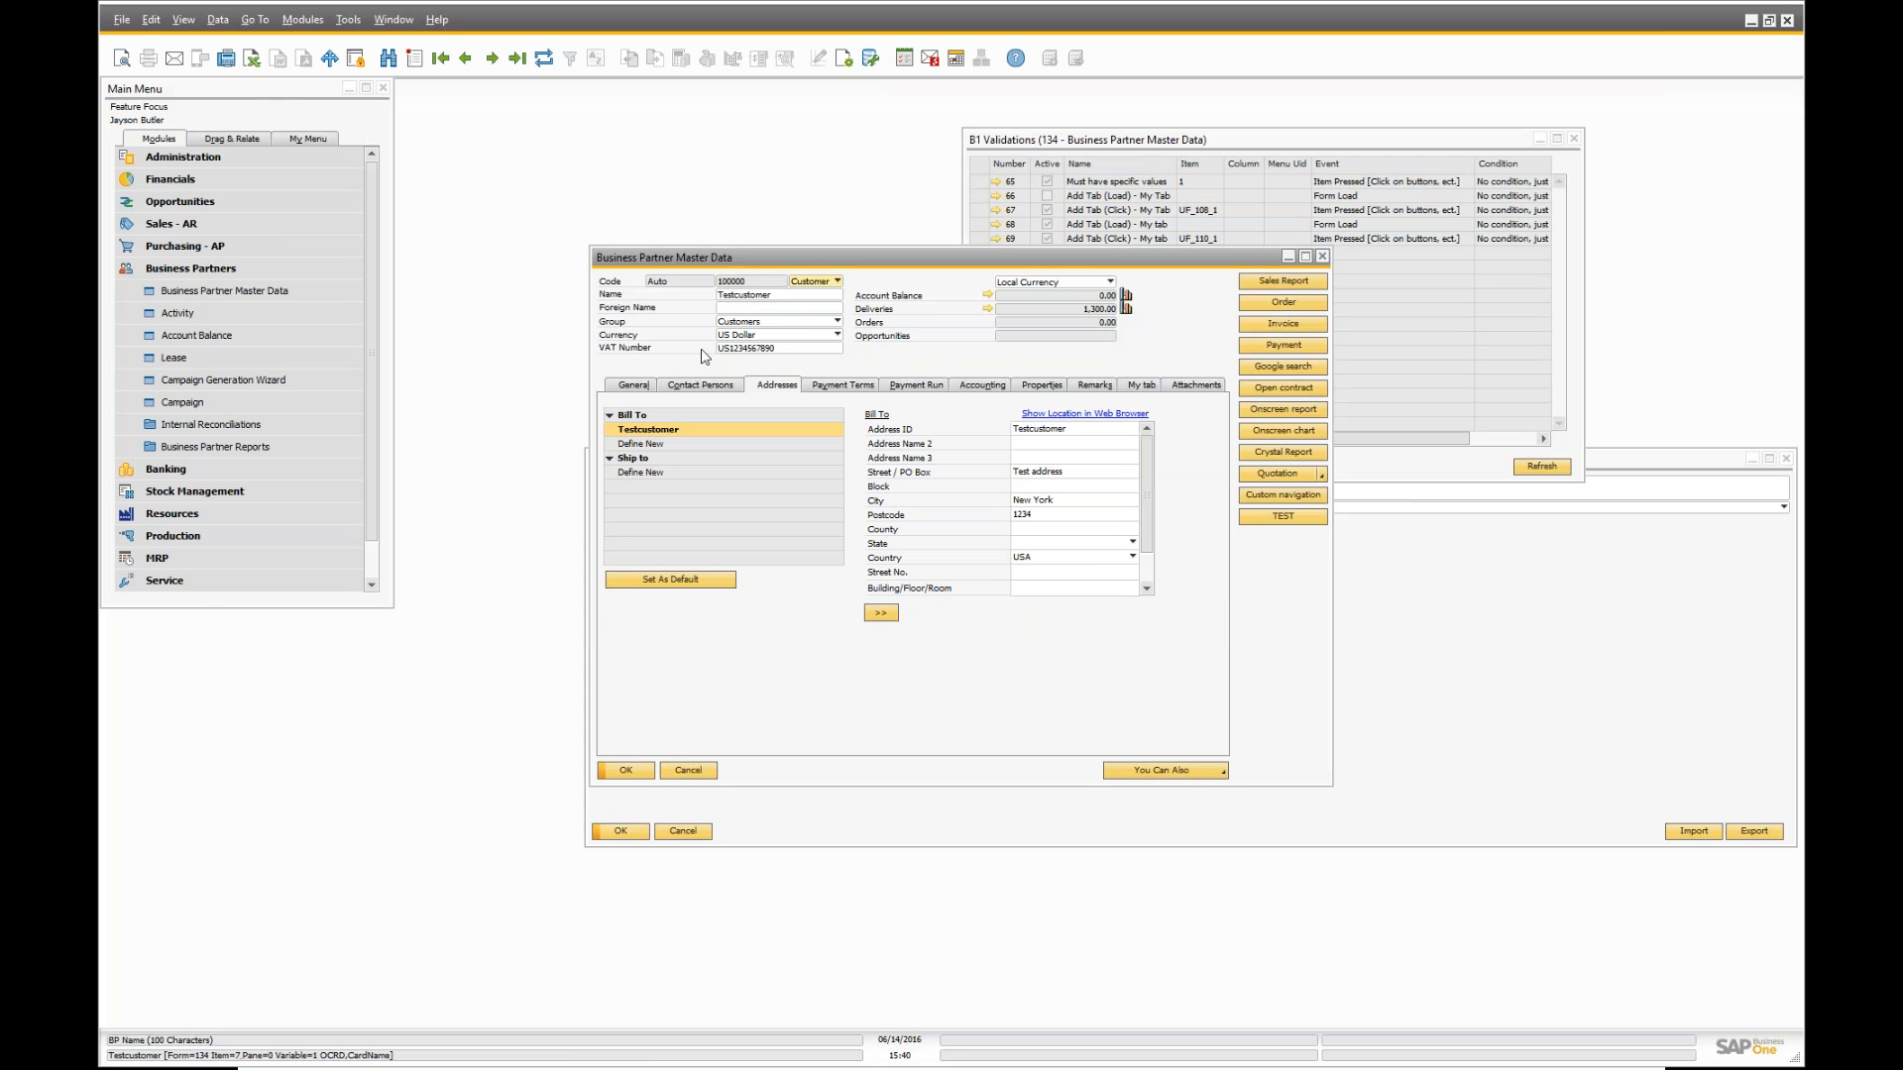
- View the Goods Receipt and Recurring Transactions windows under Stock Management's Stock Transactions, and close all open windows
left_click(169, 268)
left_click(163, 316)
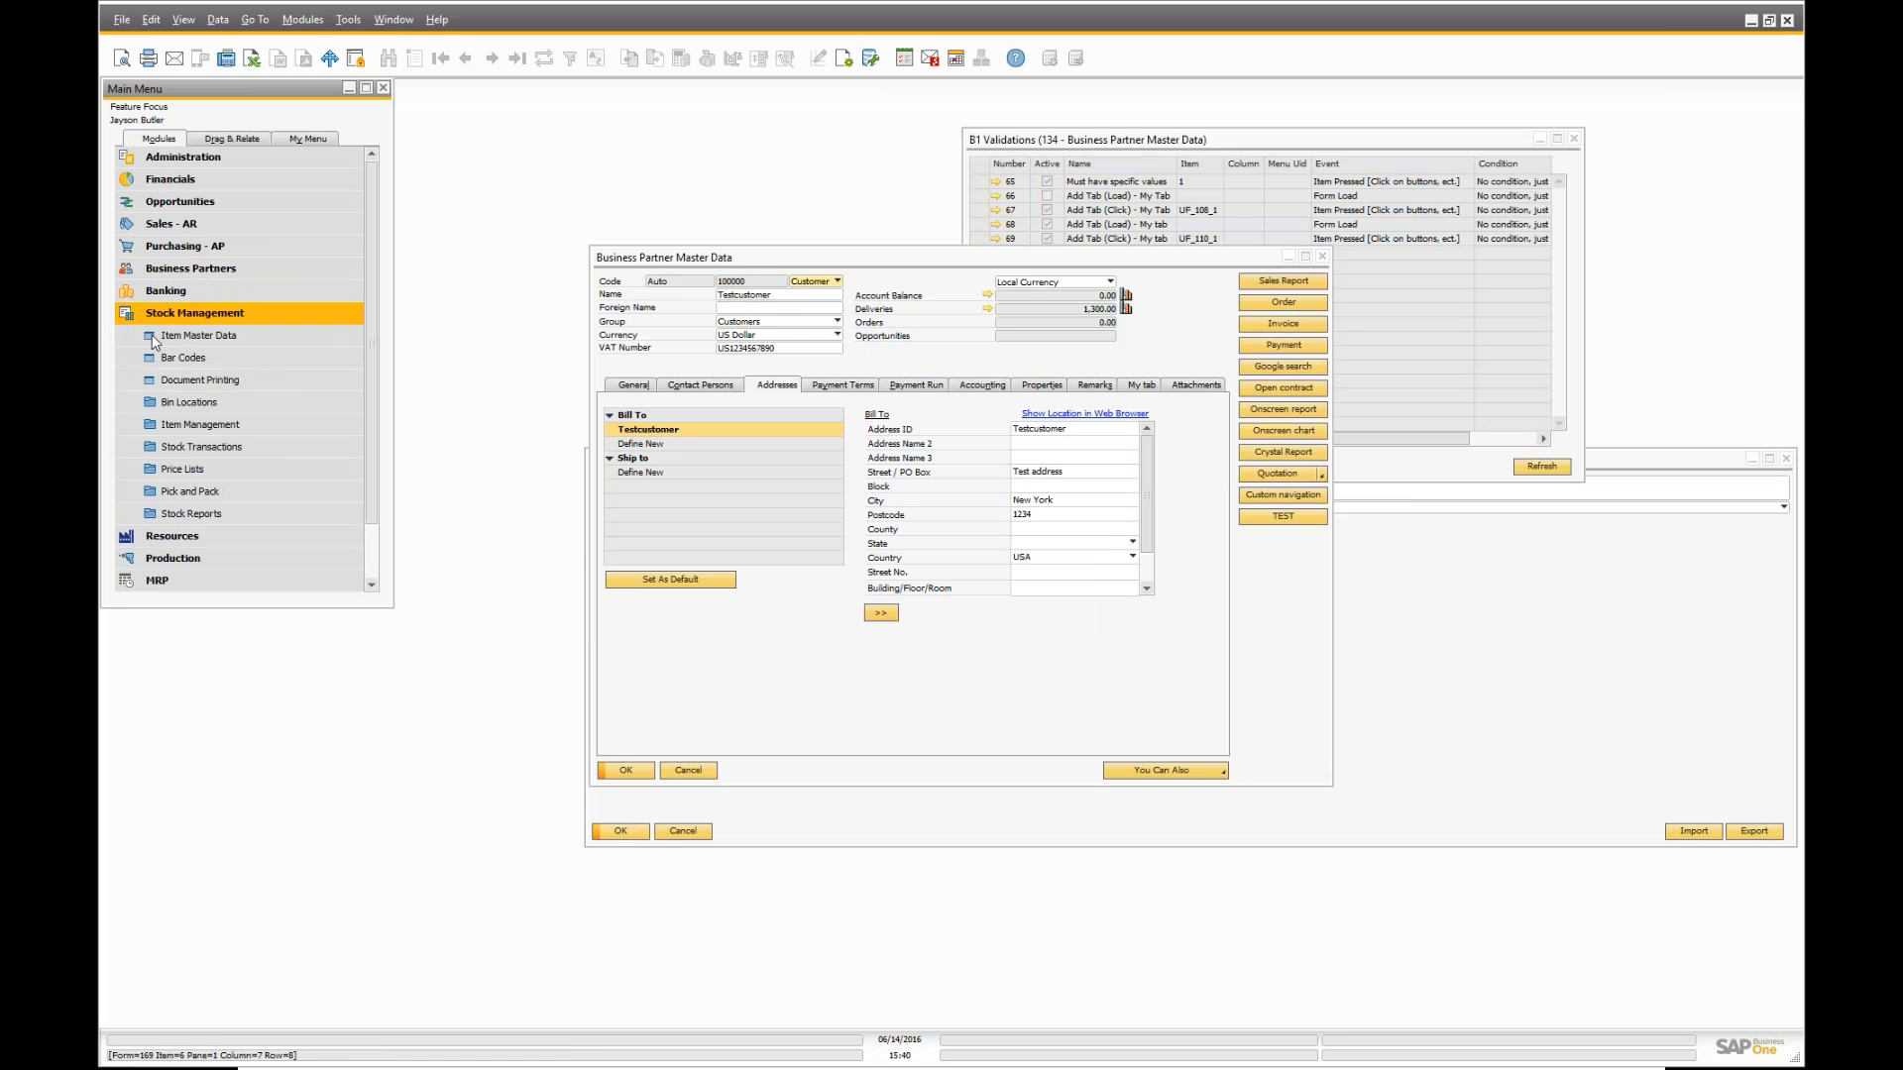
left_click(170, 448)
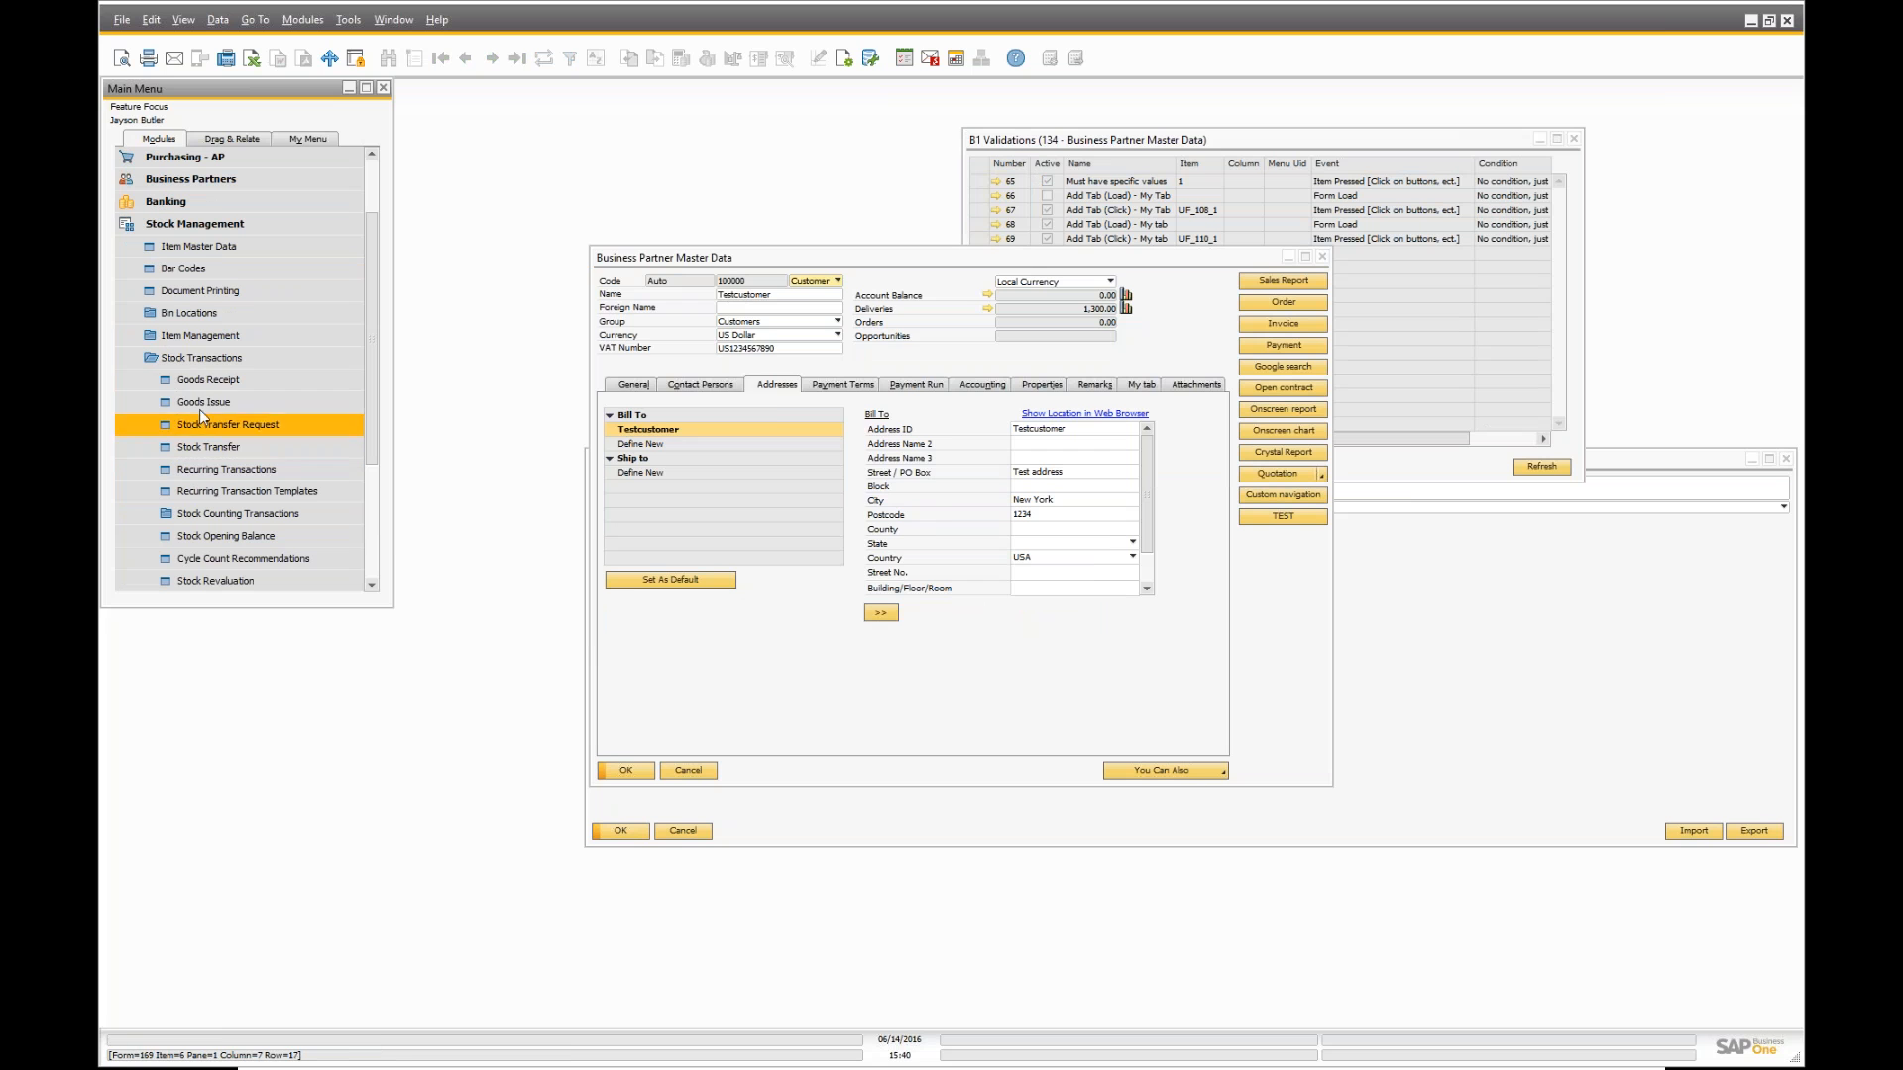
left_click(208, 380)
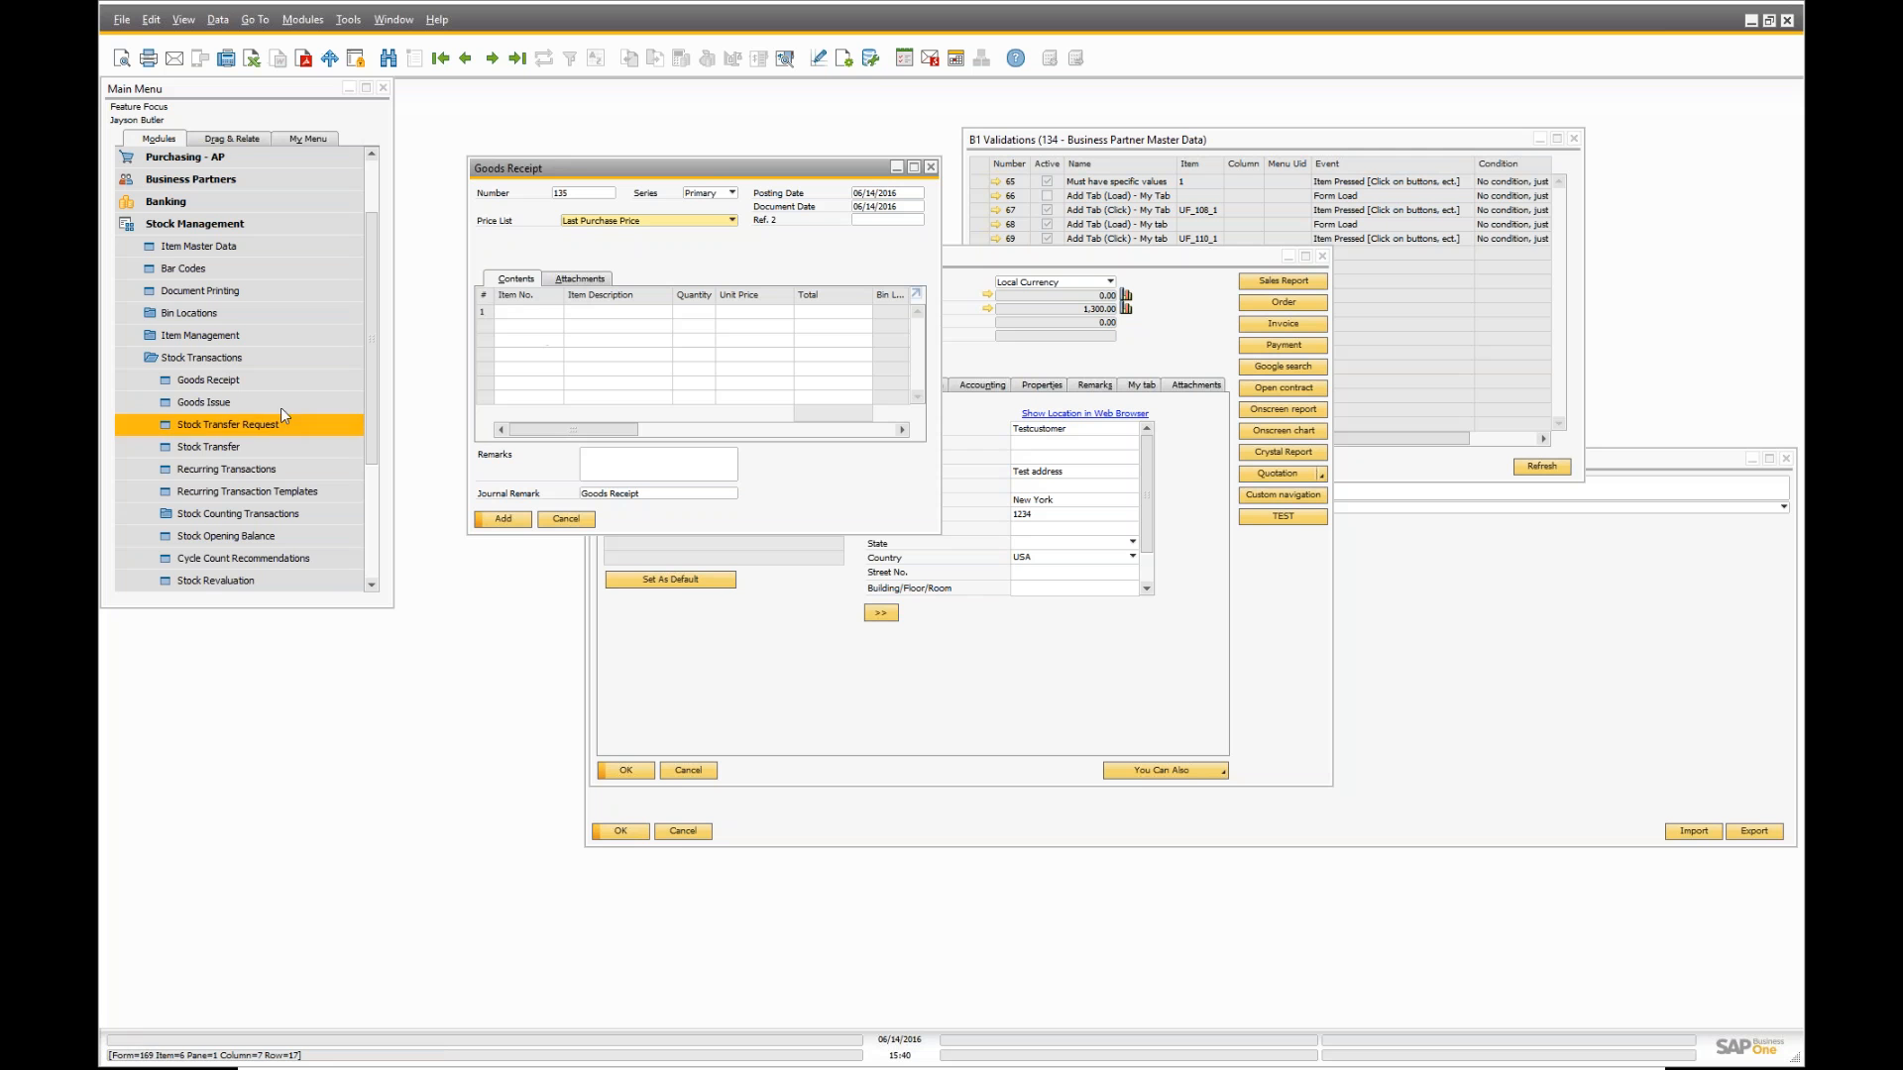
left_click(194, 471)
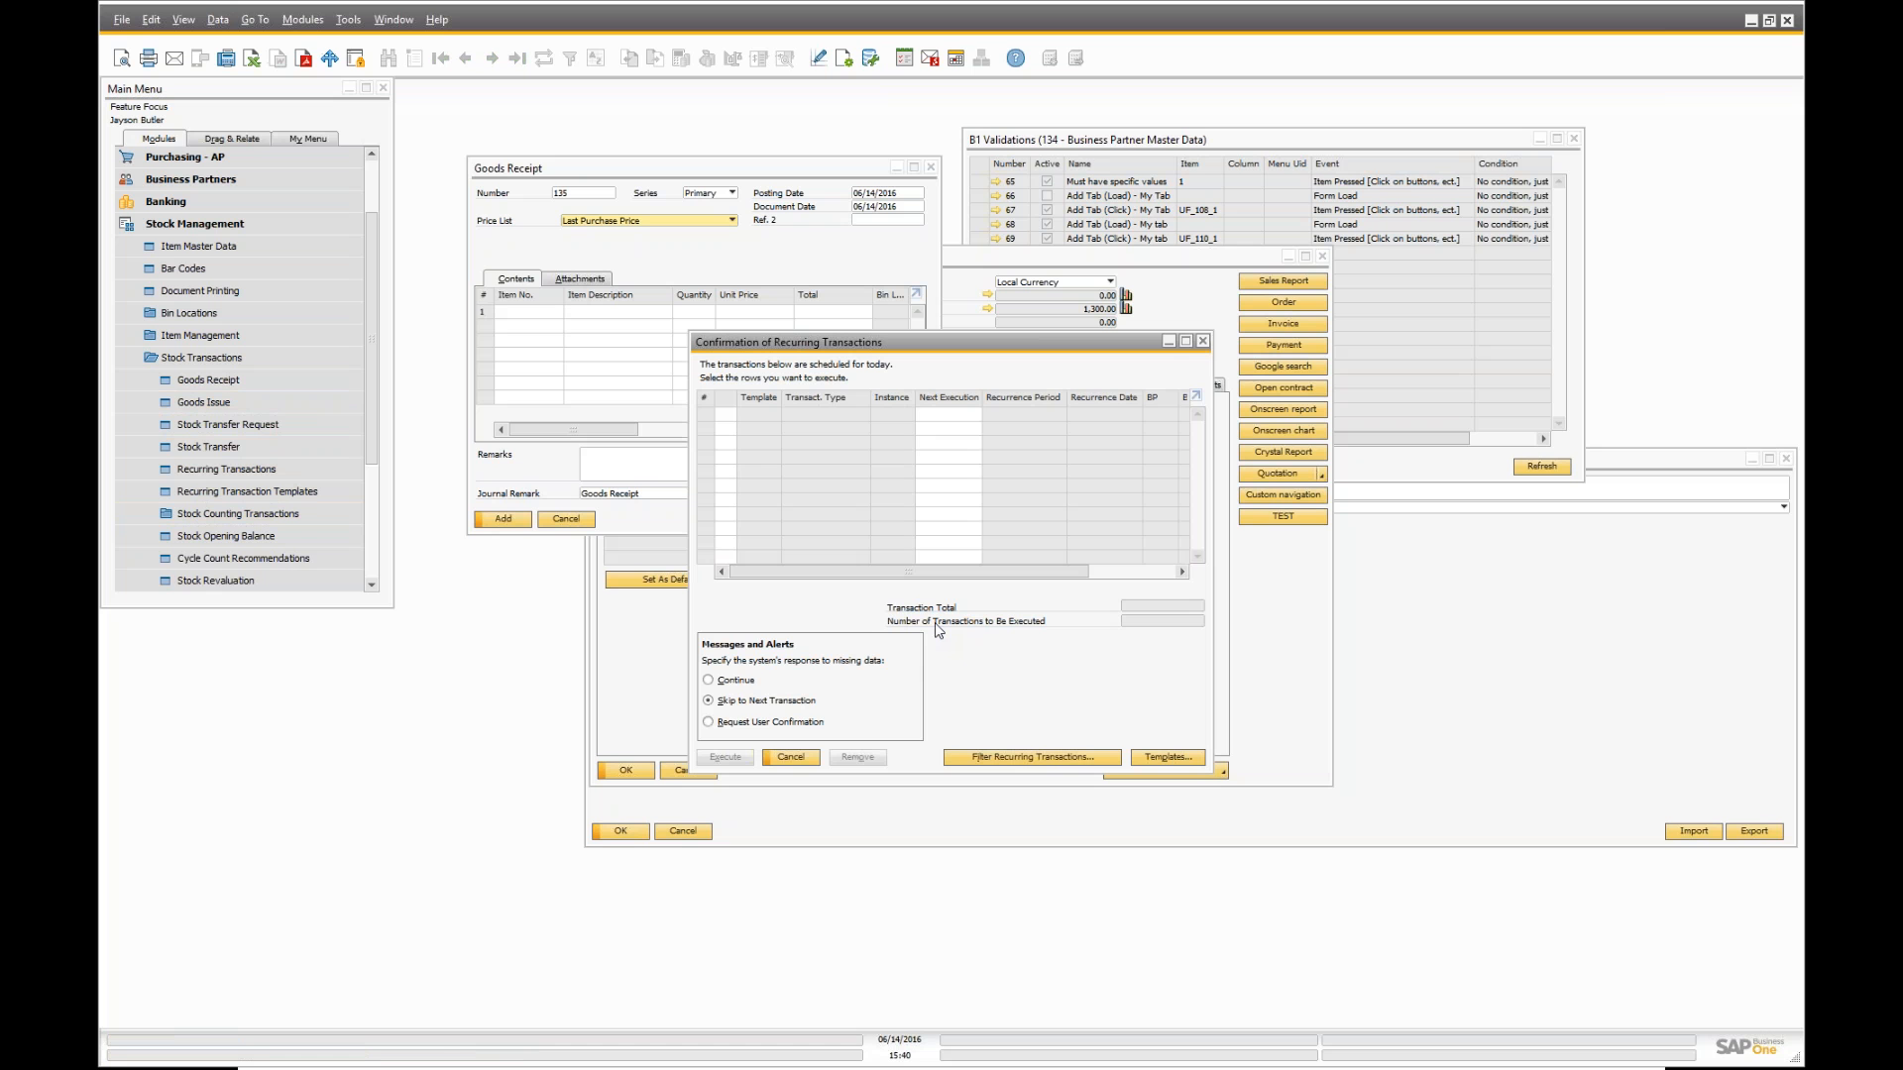
left_click(1202, 341)
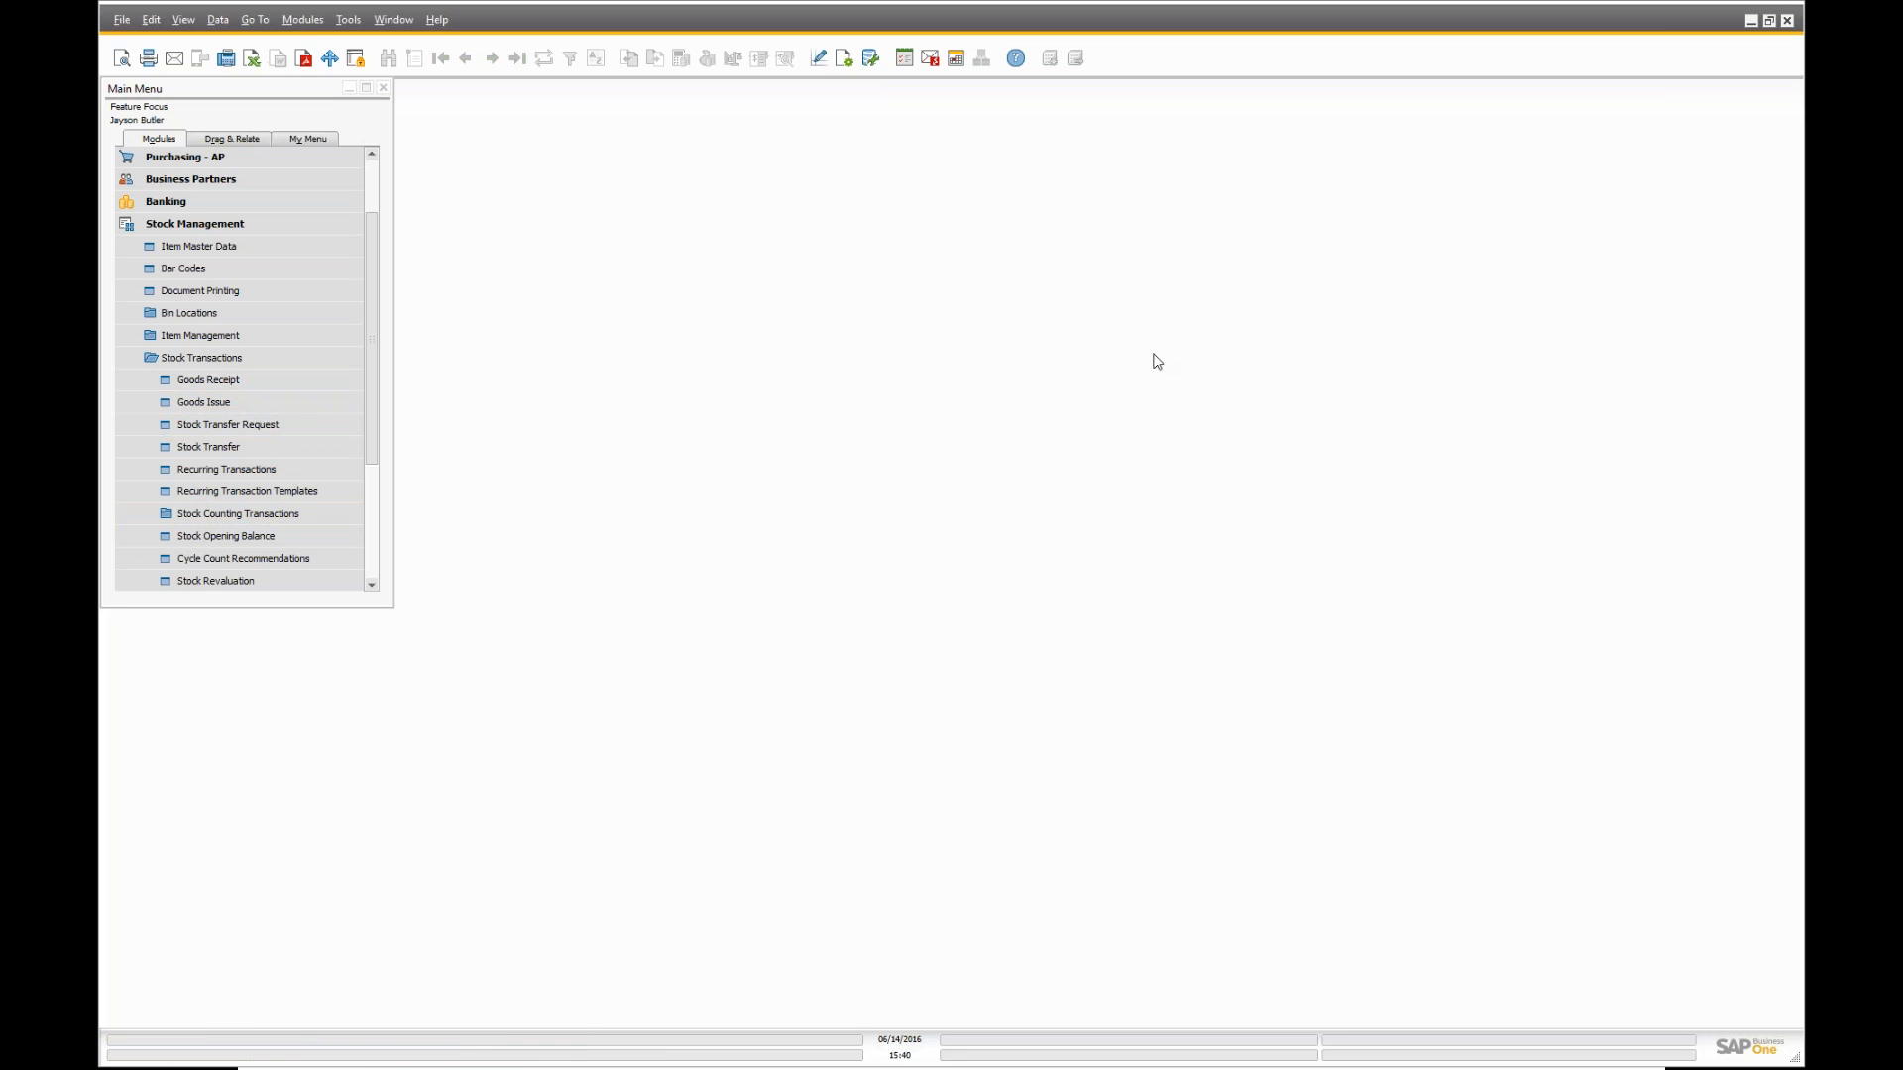
- Open Business Partner Master Data from the Business Partners module and display the last record
left_click(180, 224)
left_click(174, 269)
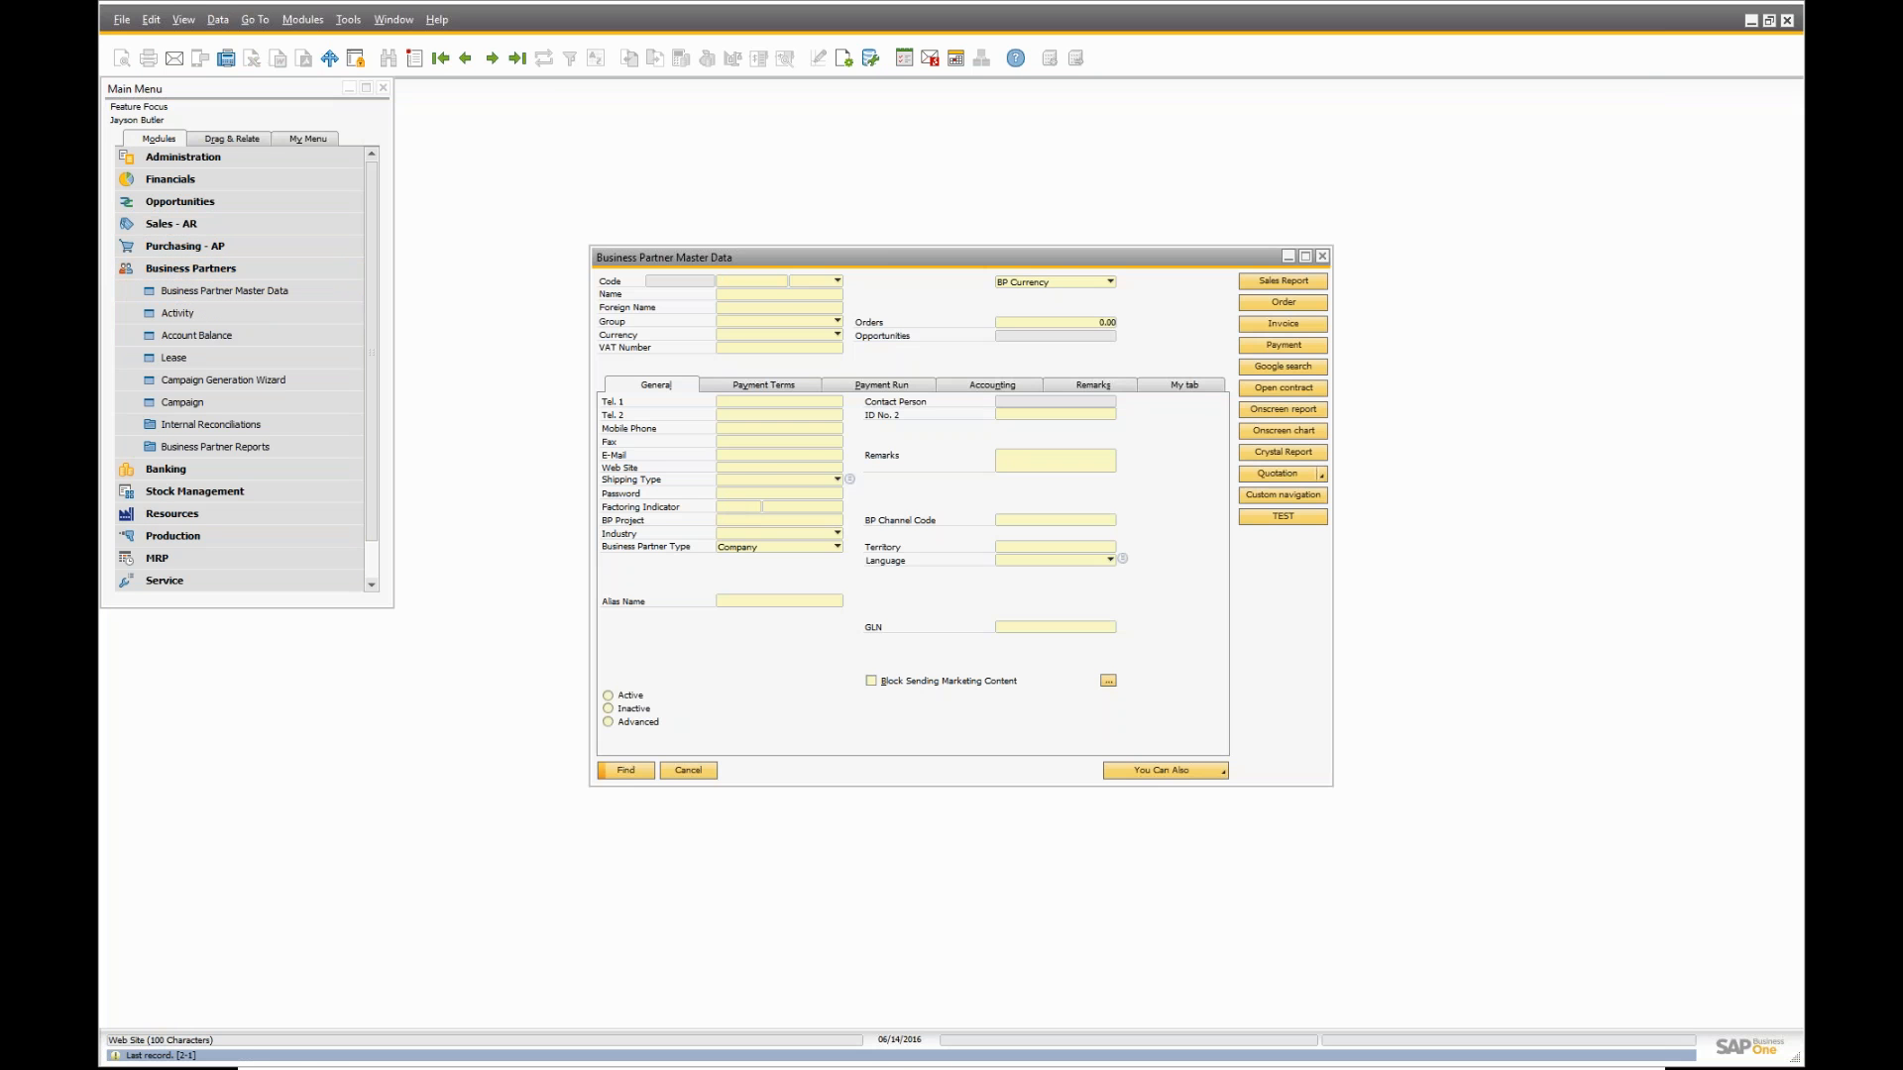
right_click(912, 350)
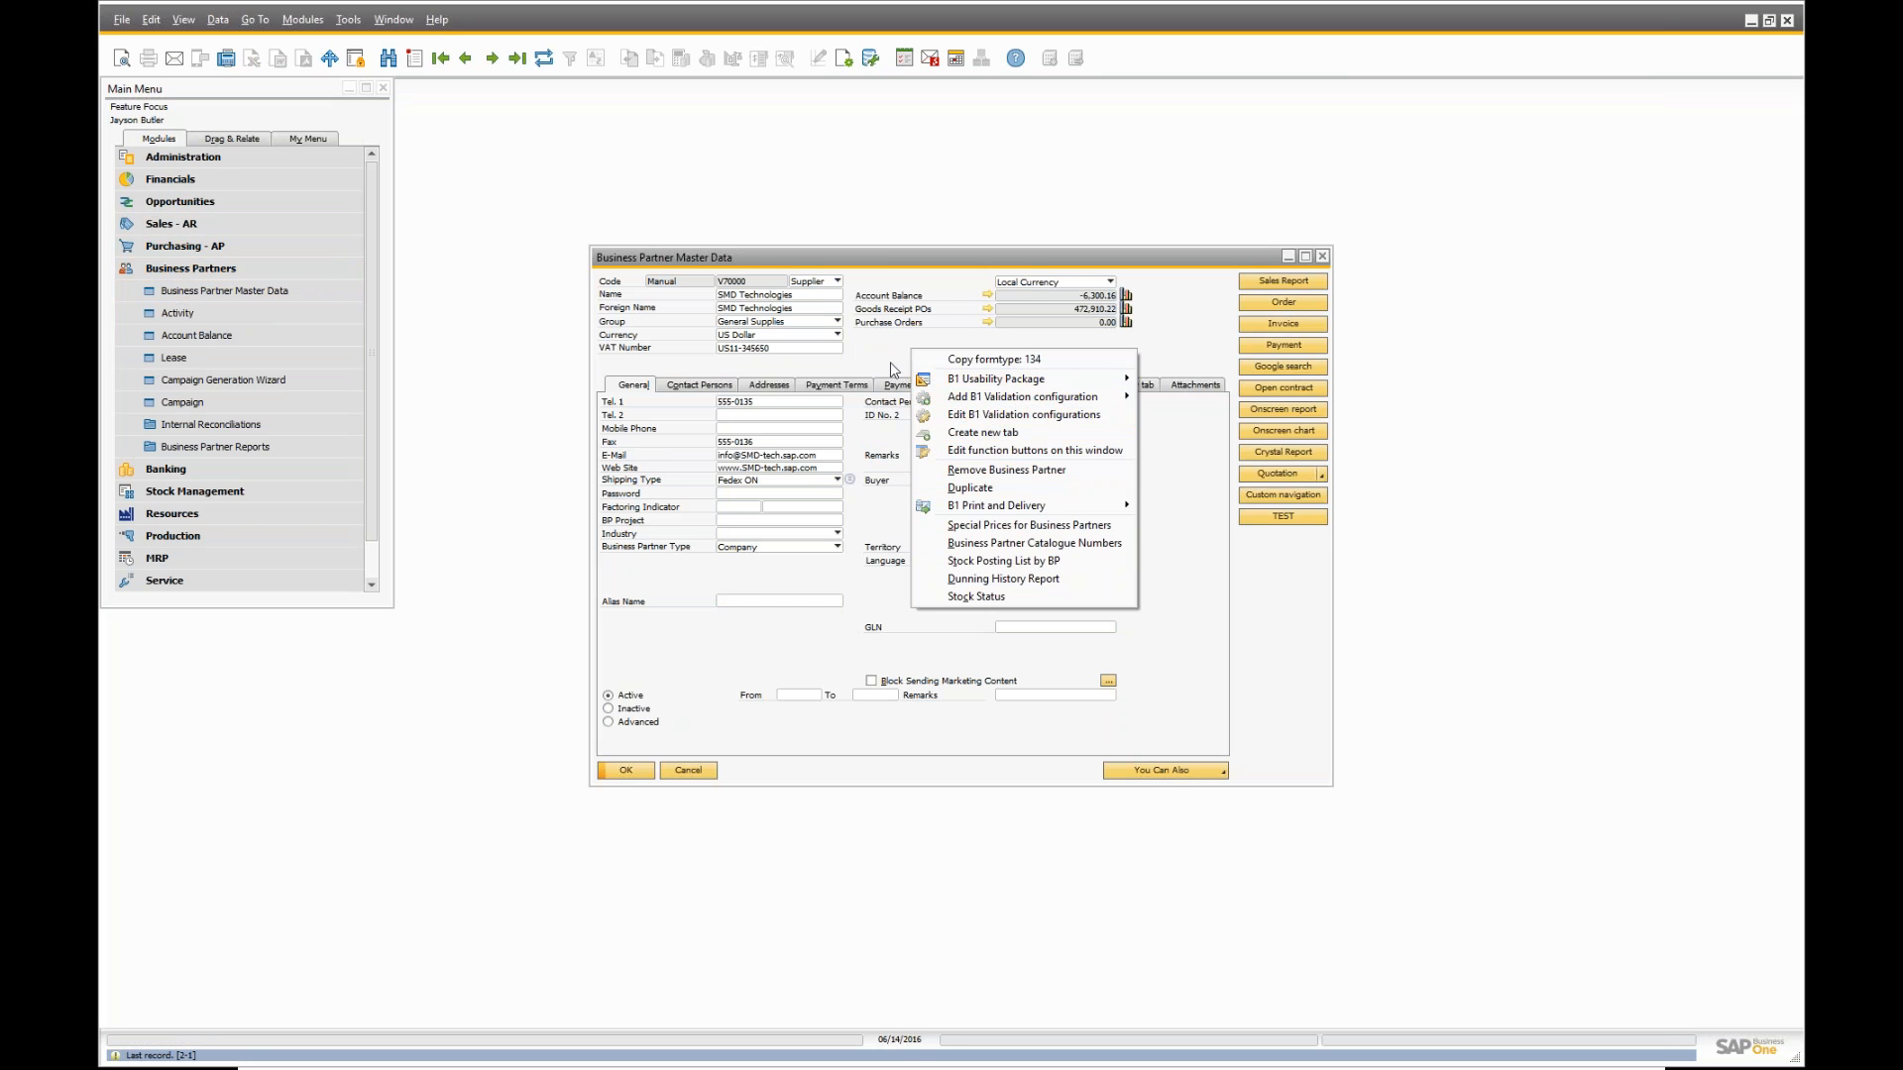
- Open the universal function behind the TEST function button on the business partner window
left_click(1255, 519)
right_click(1255, 516)
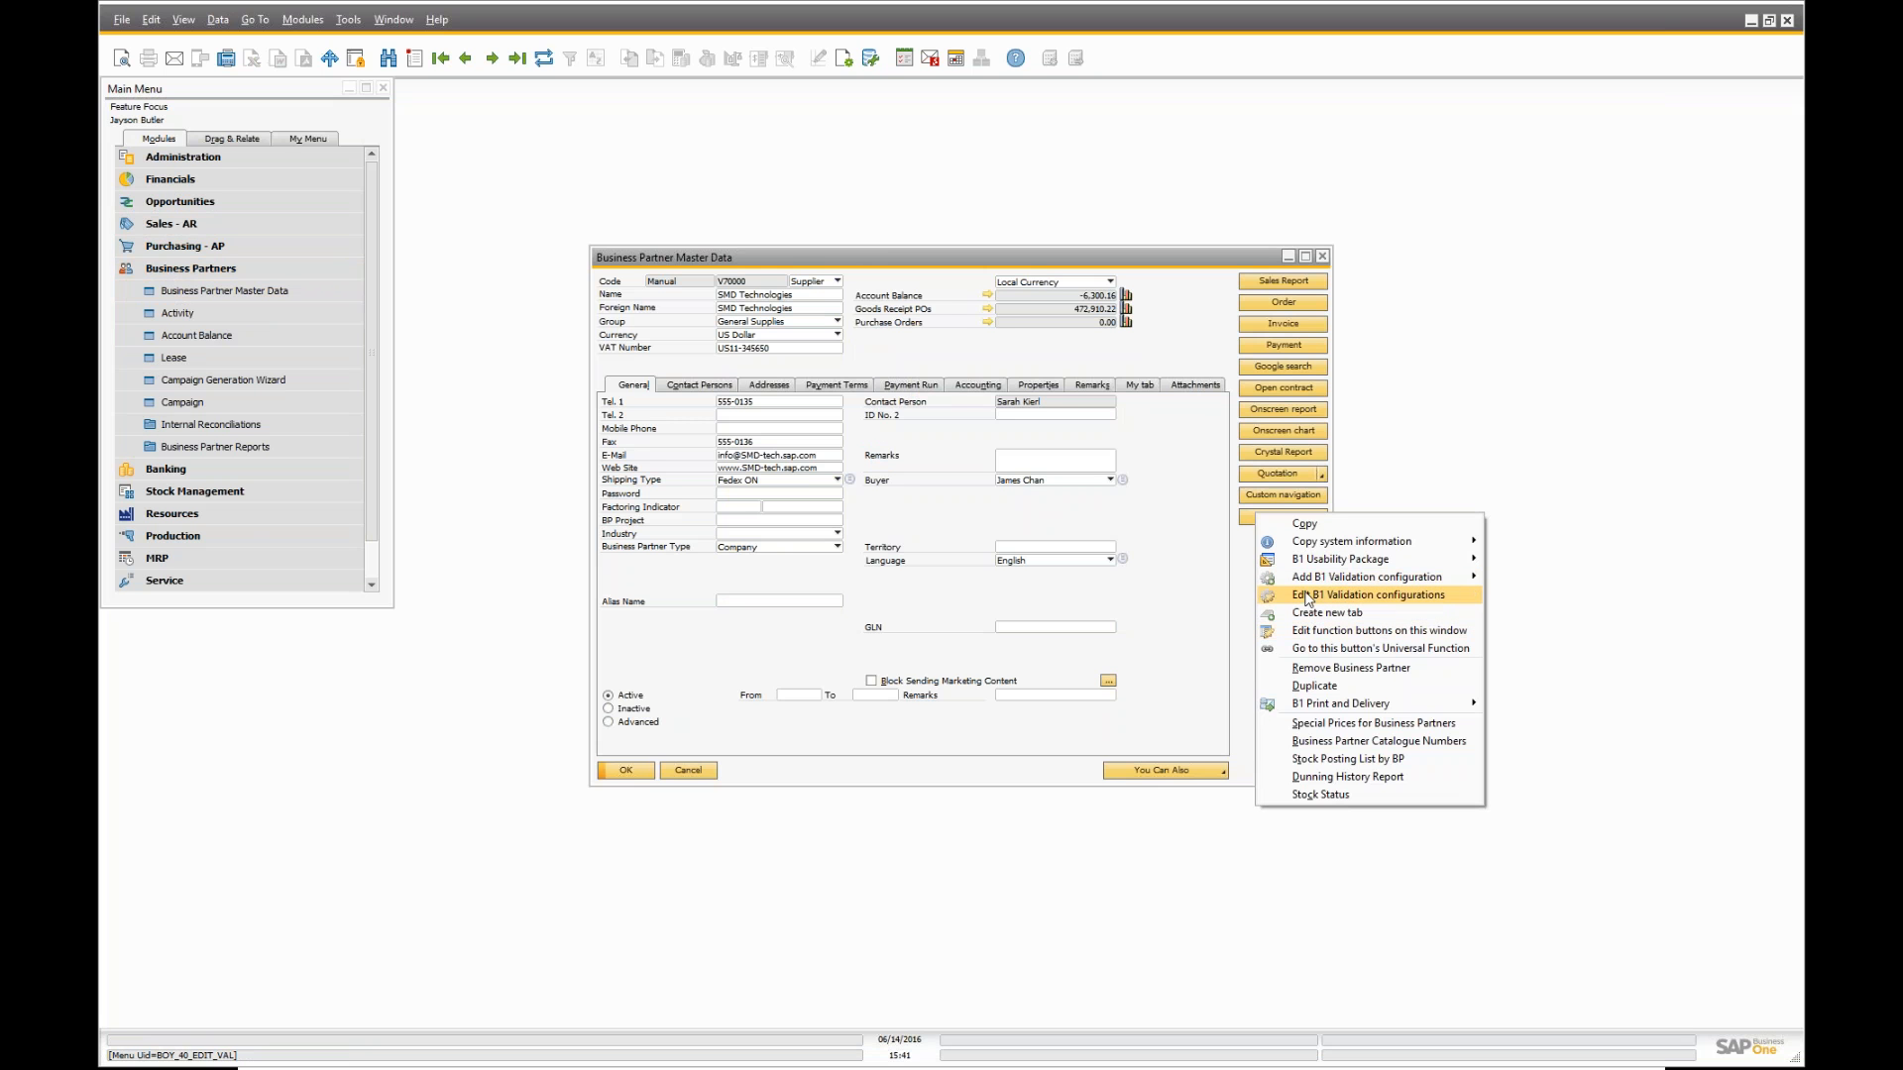
mouse_move(1323, 564)
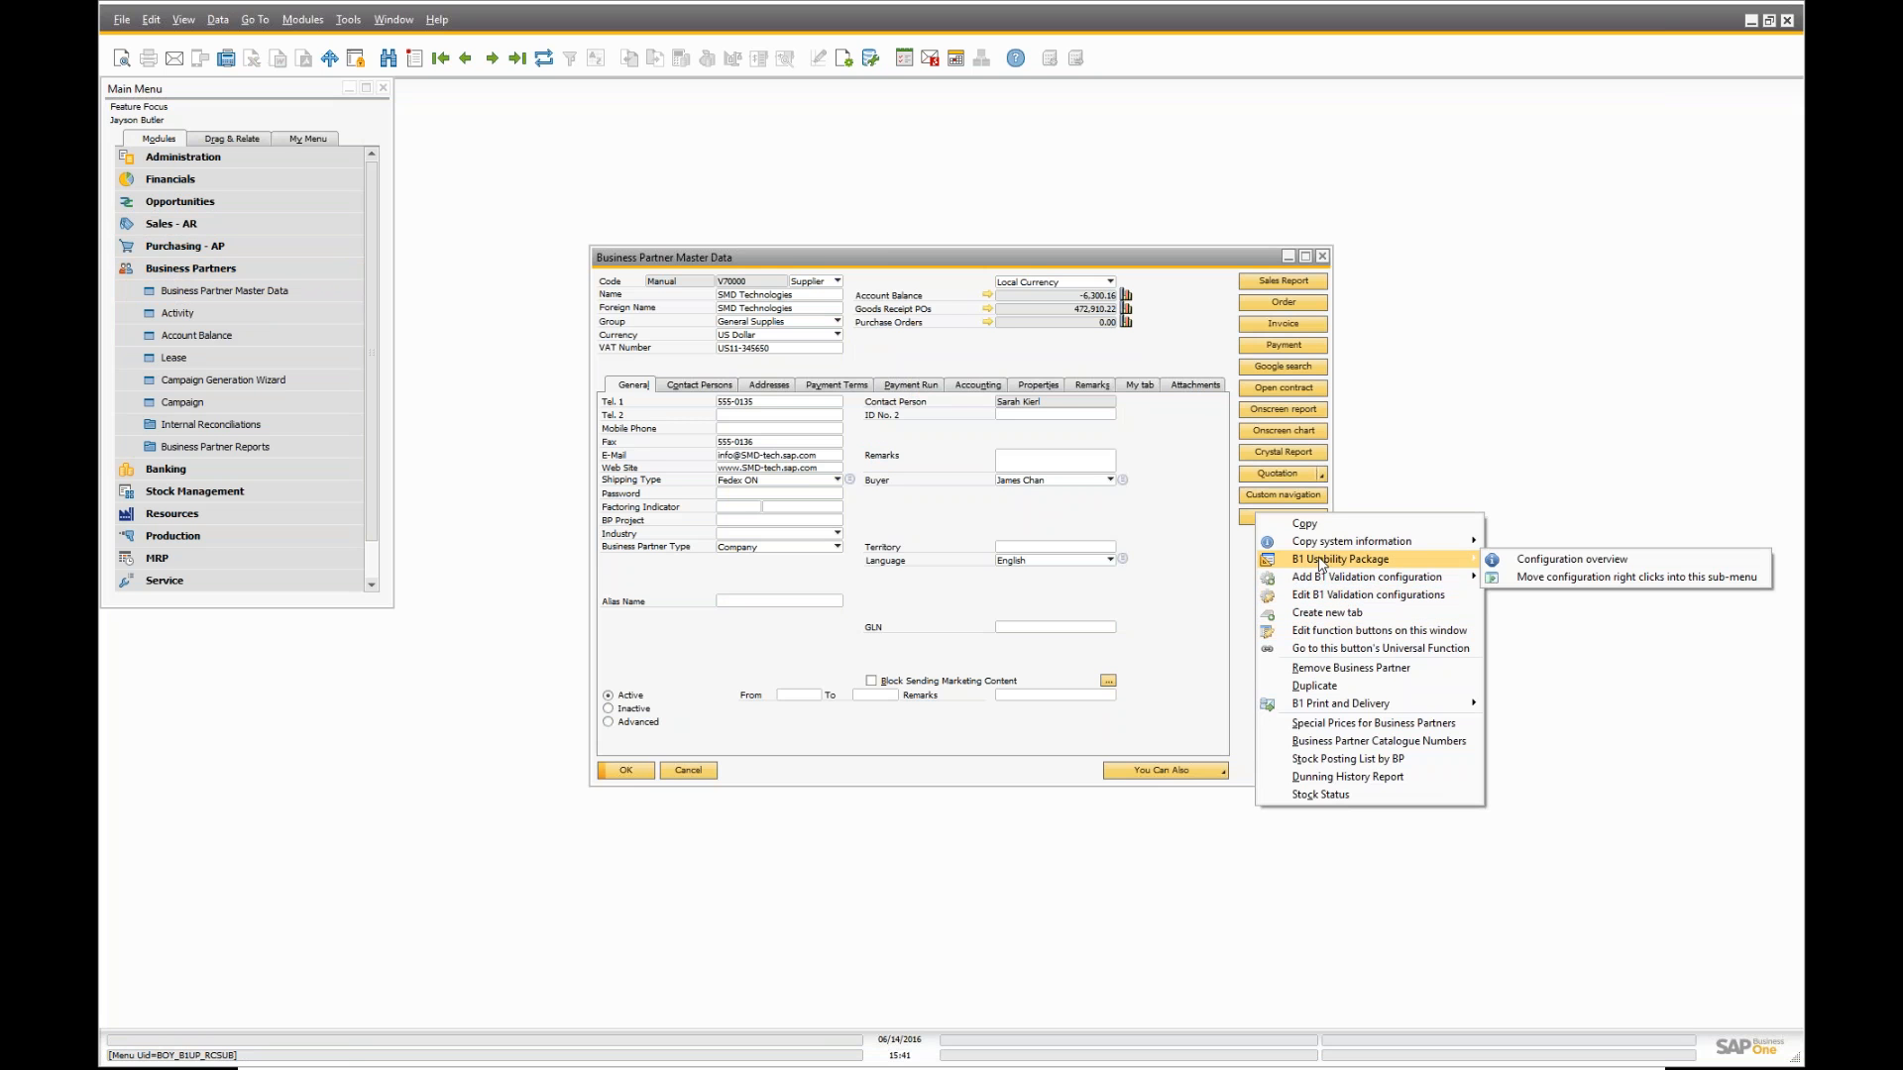
left_click(1300, 650)
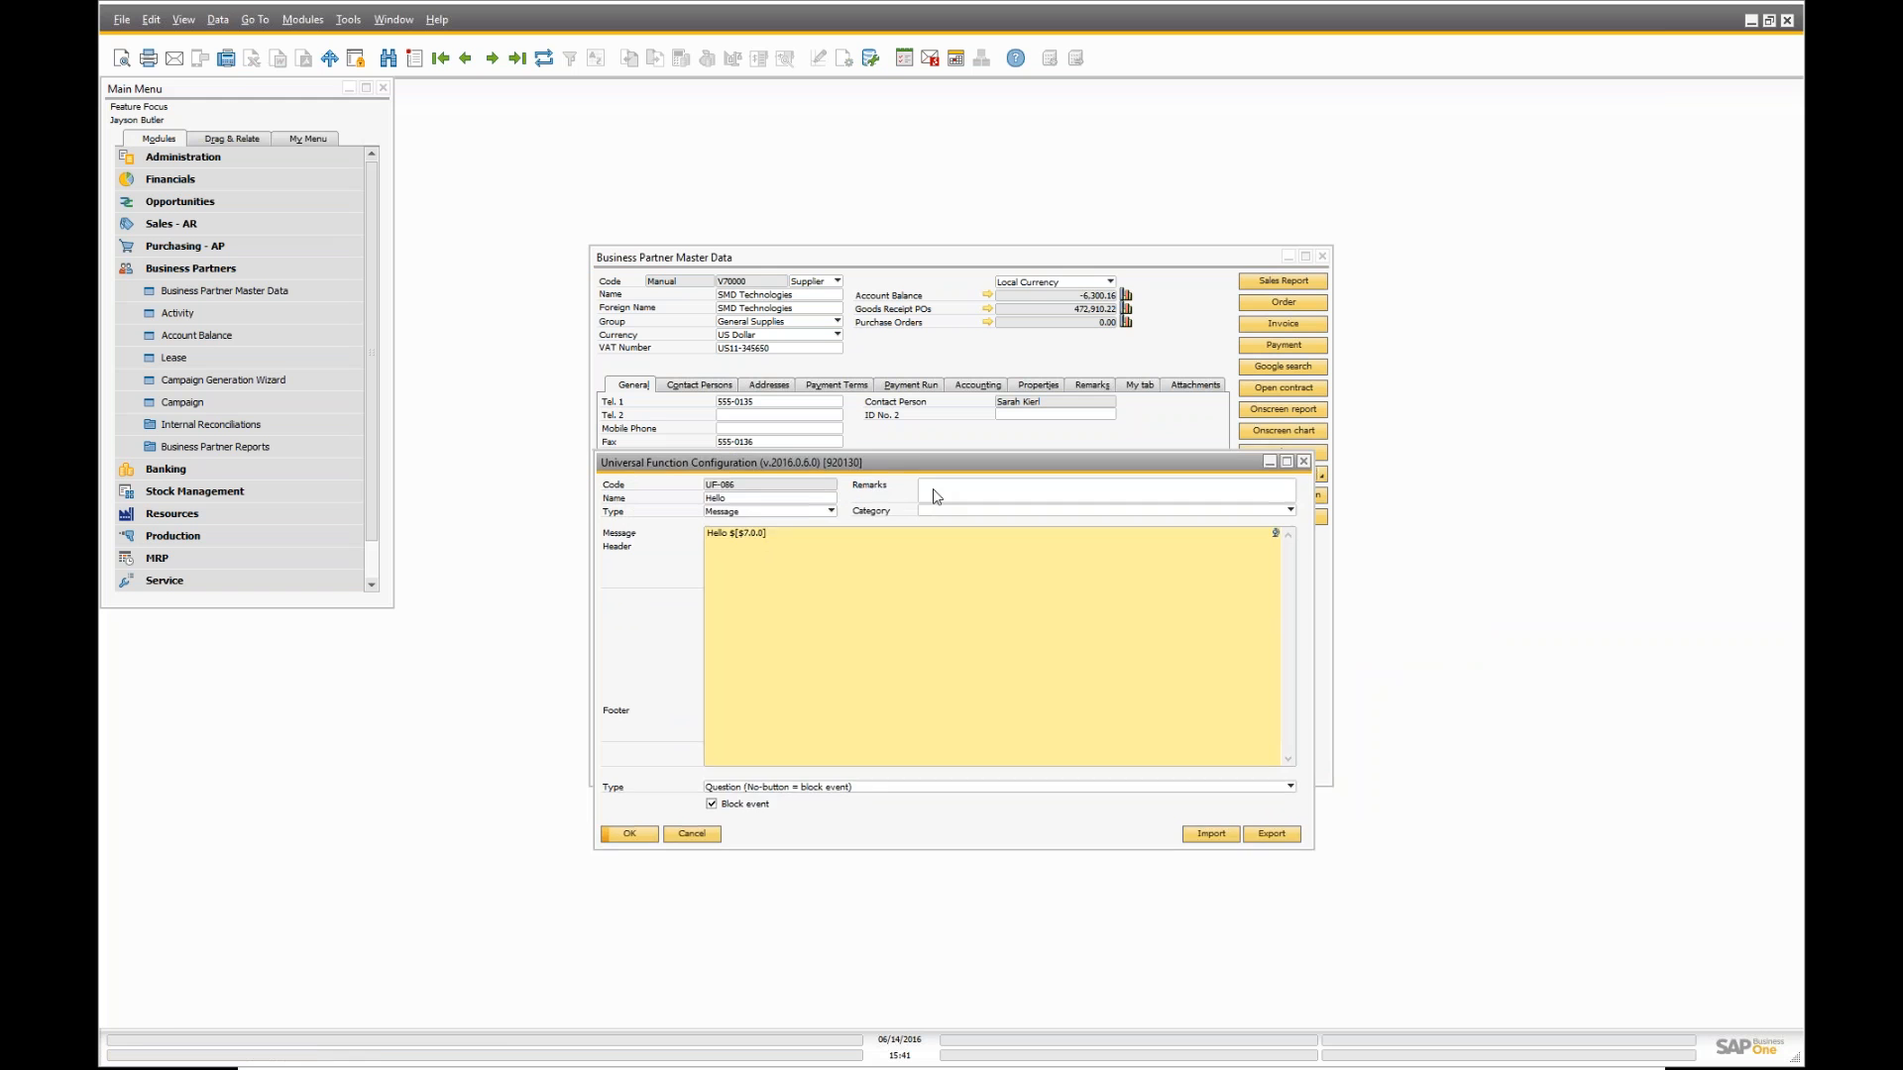
- Assign the Hello universal function to the TEST category and save the update
left_click(1236, 606)
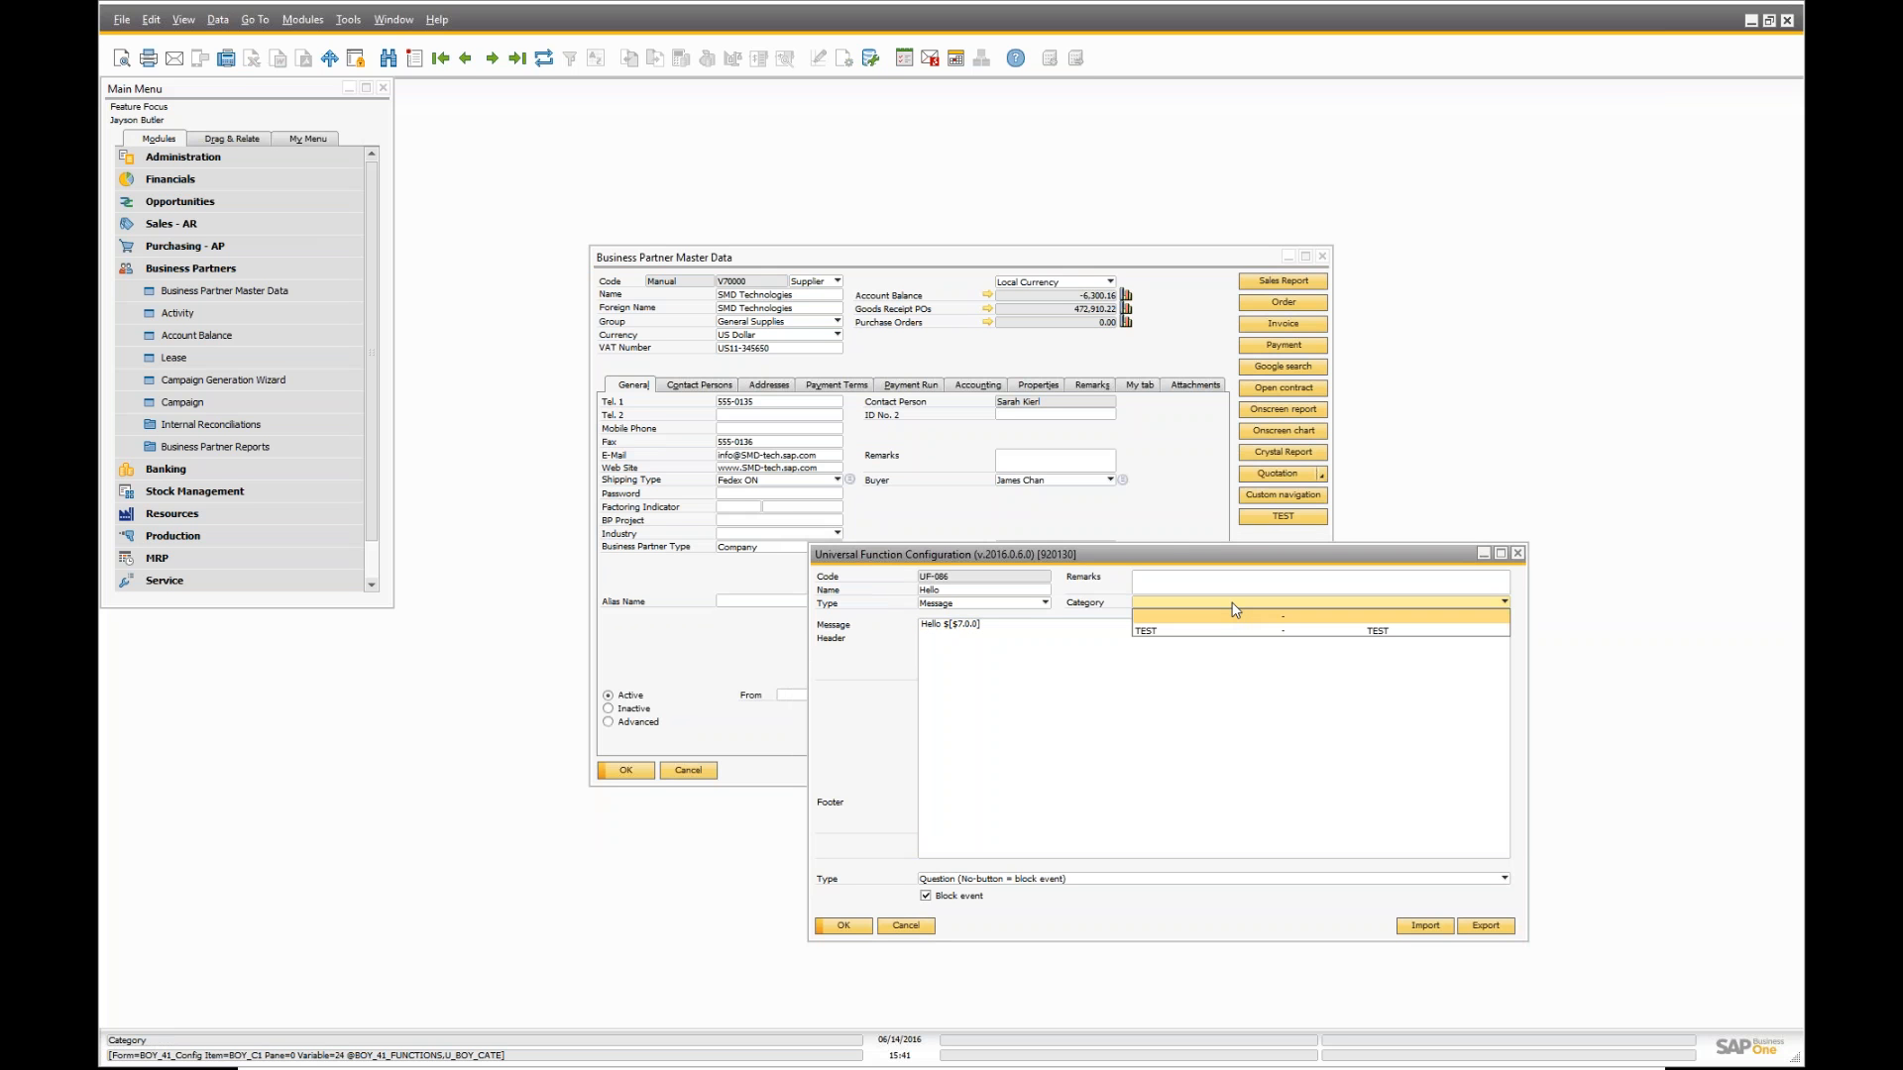
left_click(1233, 603)
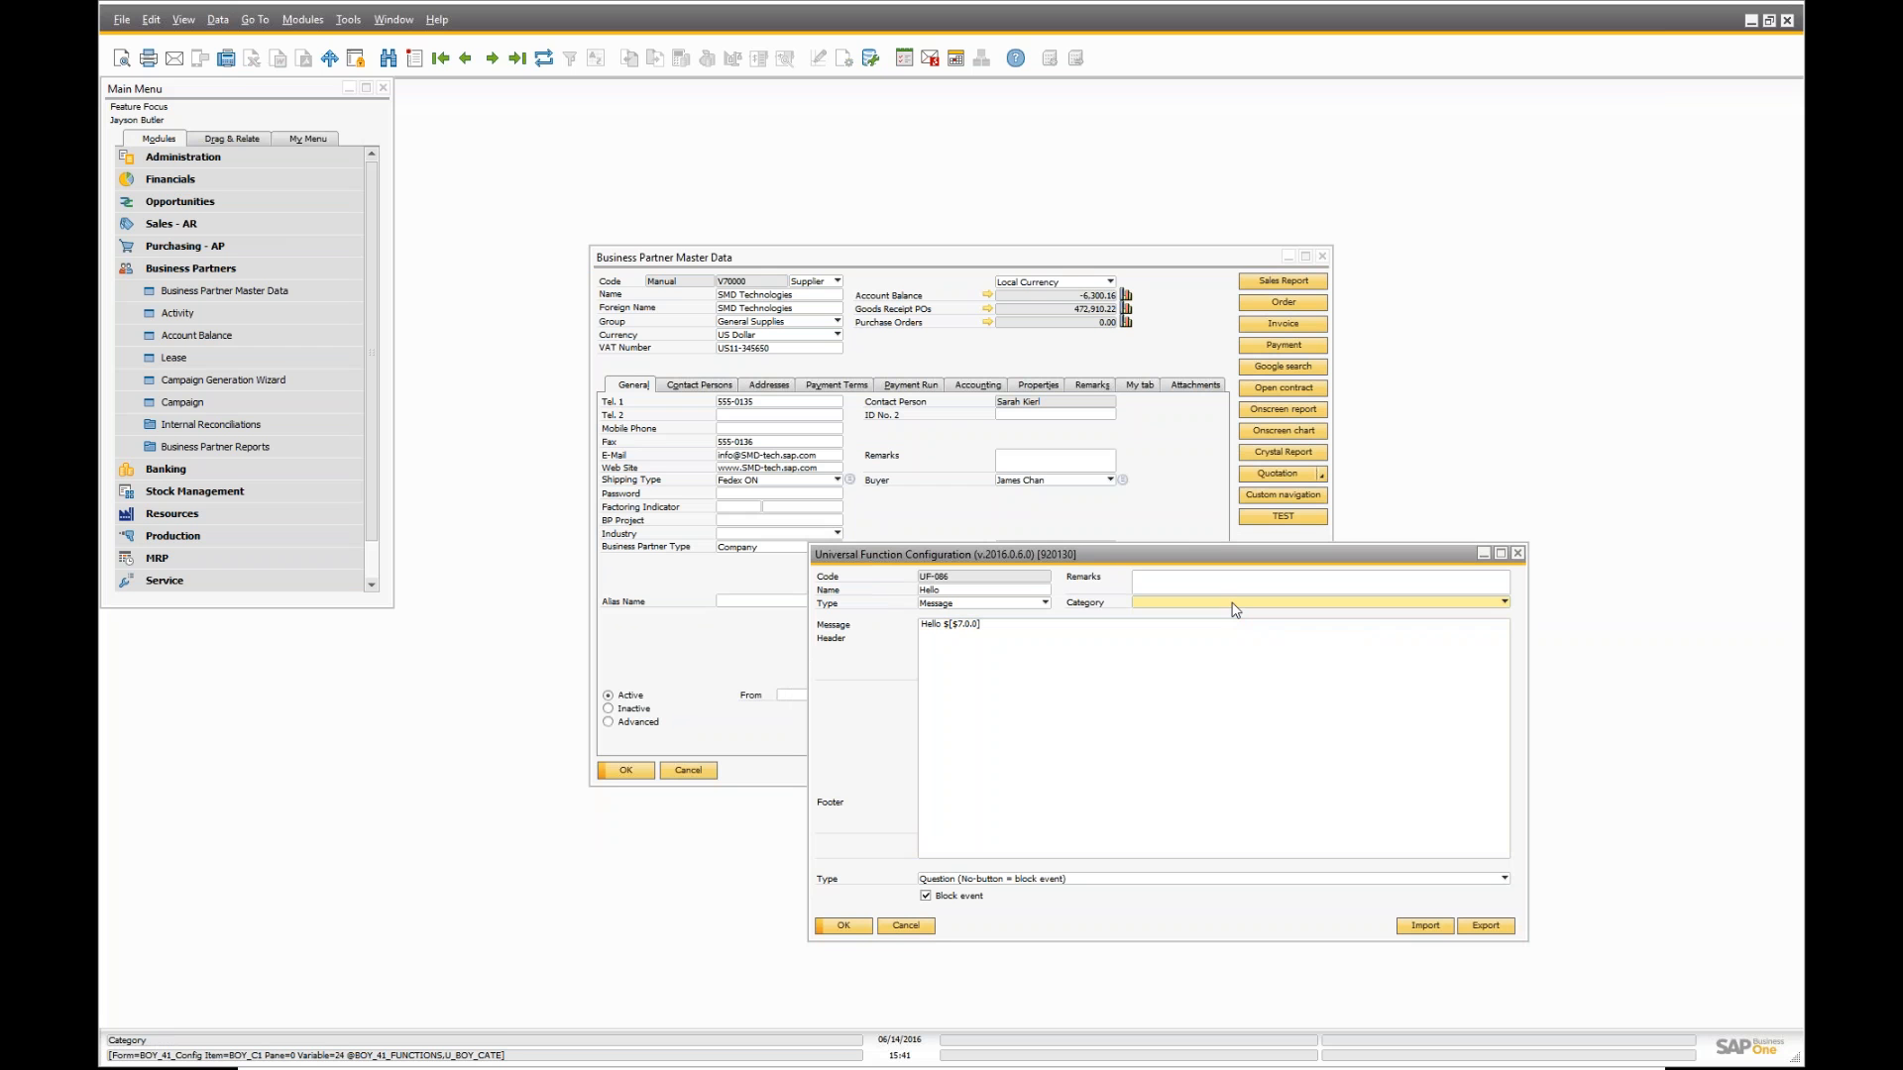
left_click(1235, 606)
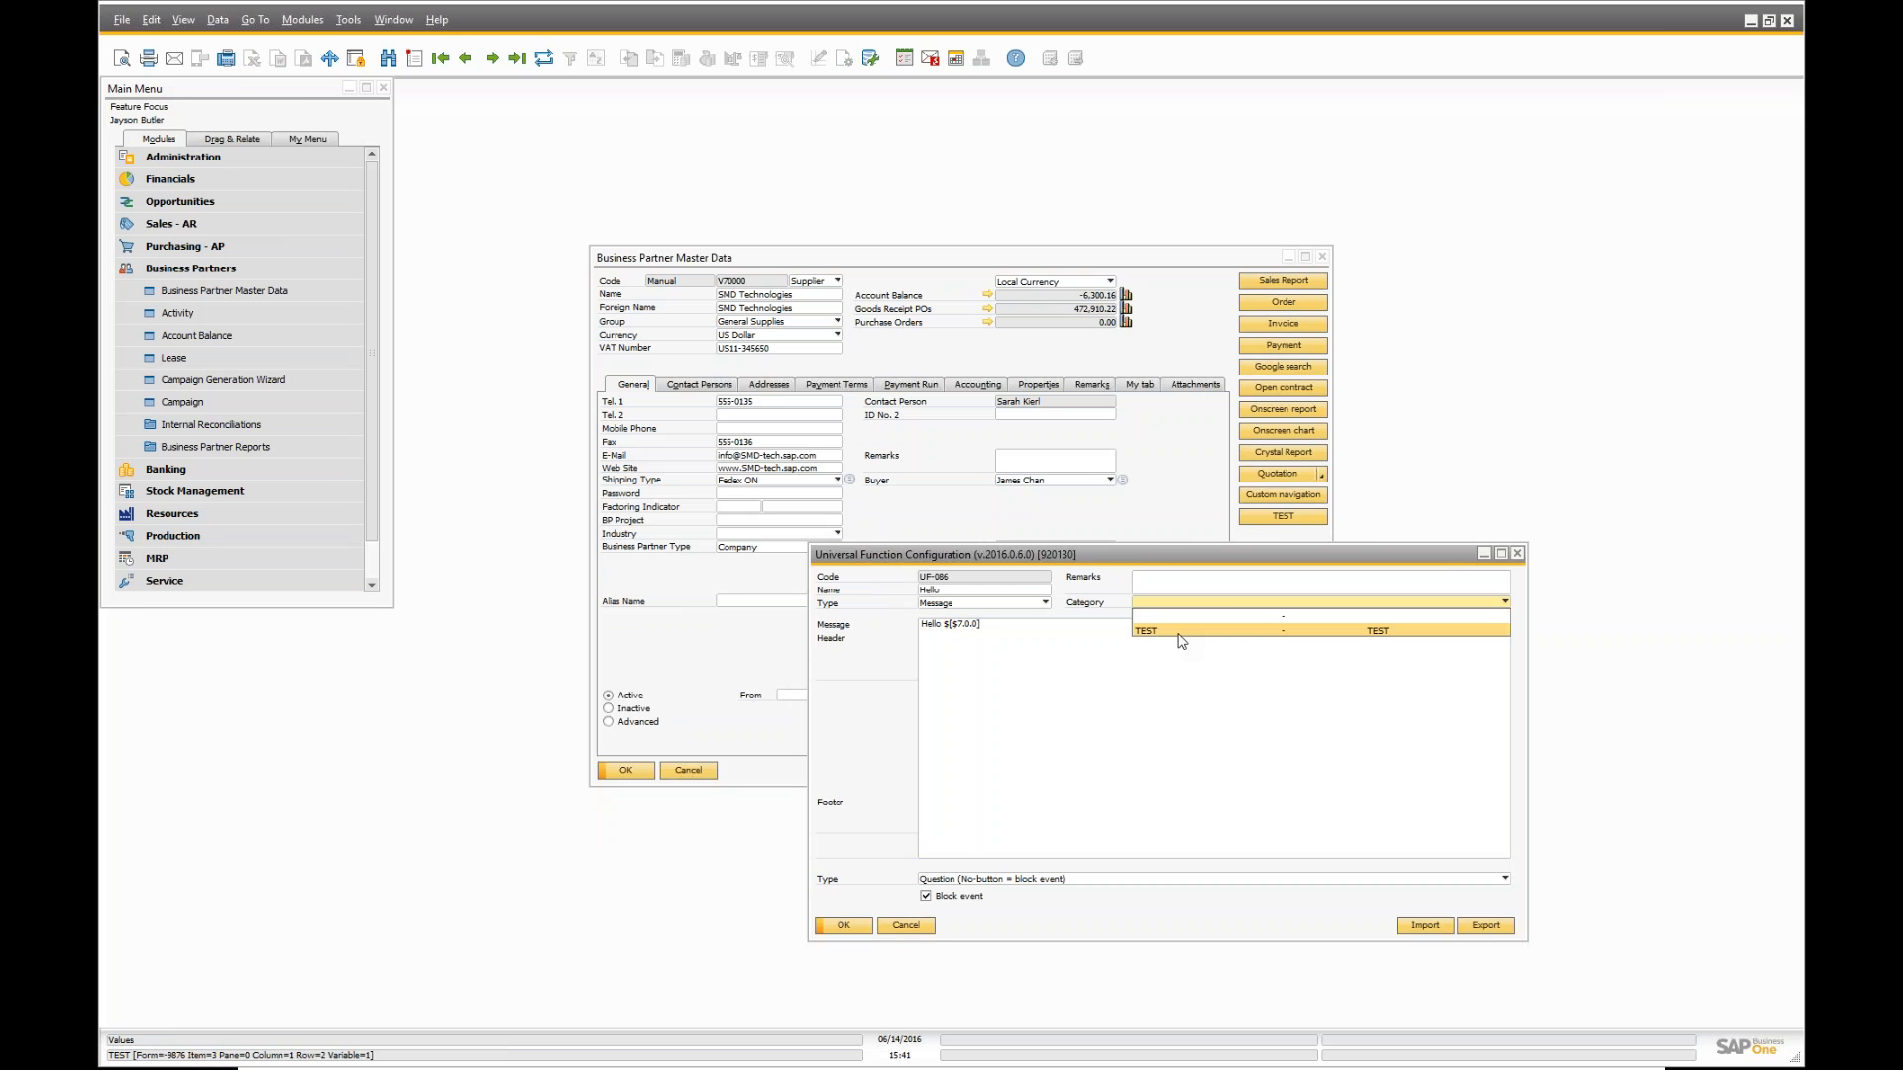
left_click(1179, 635)
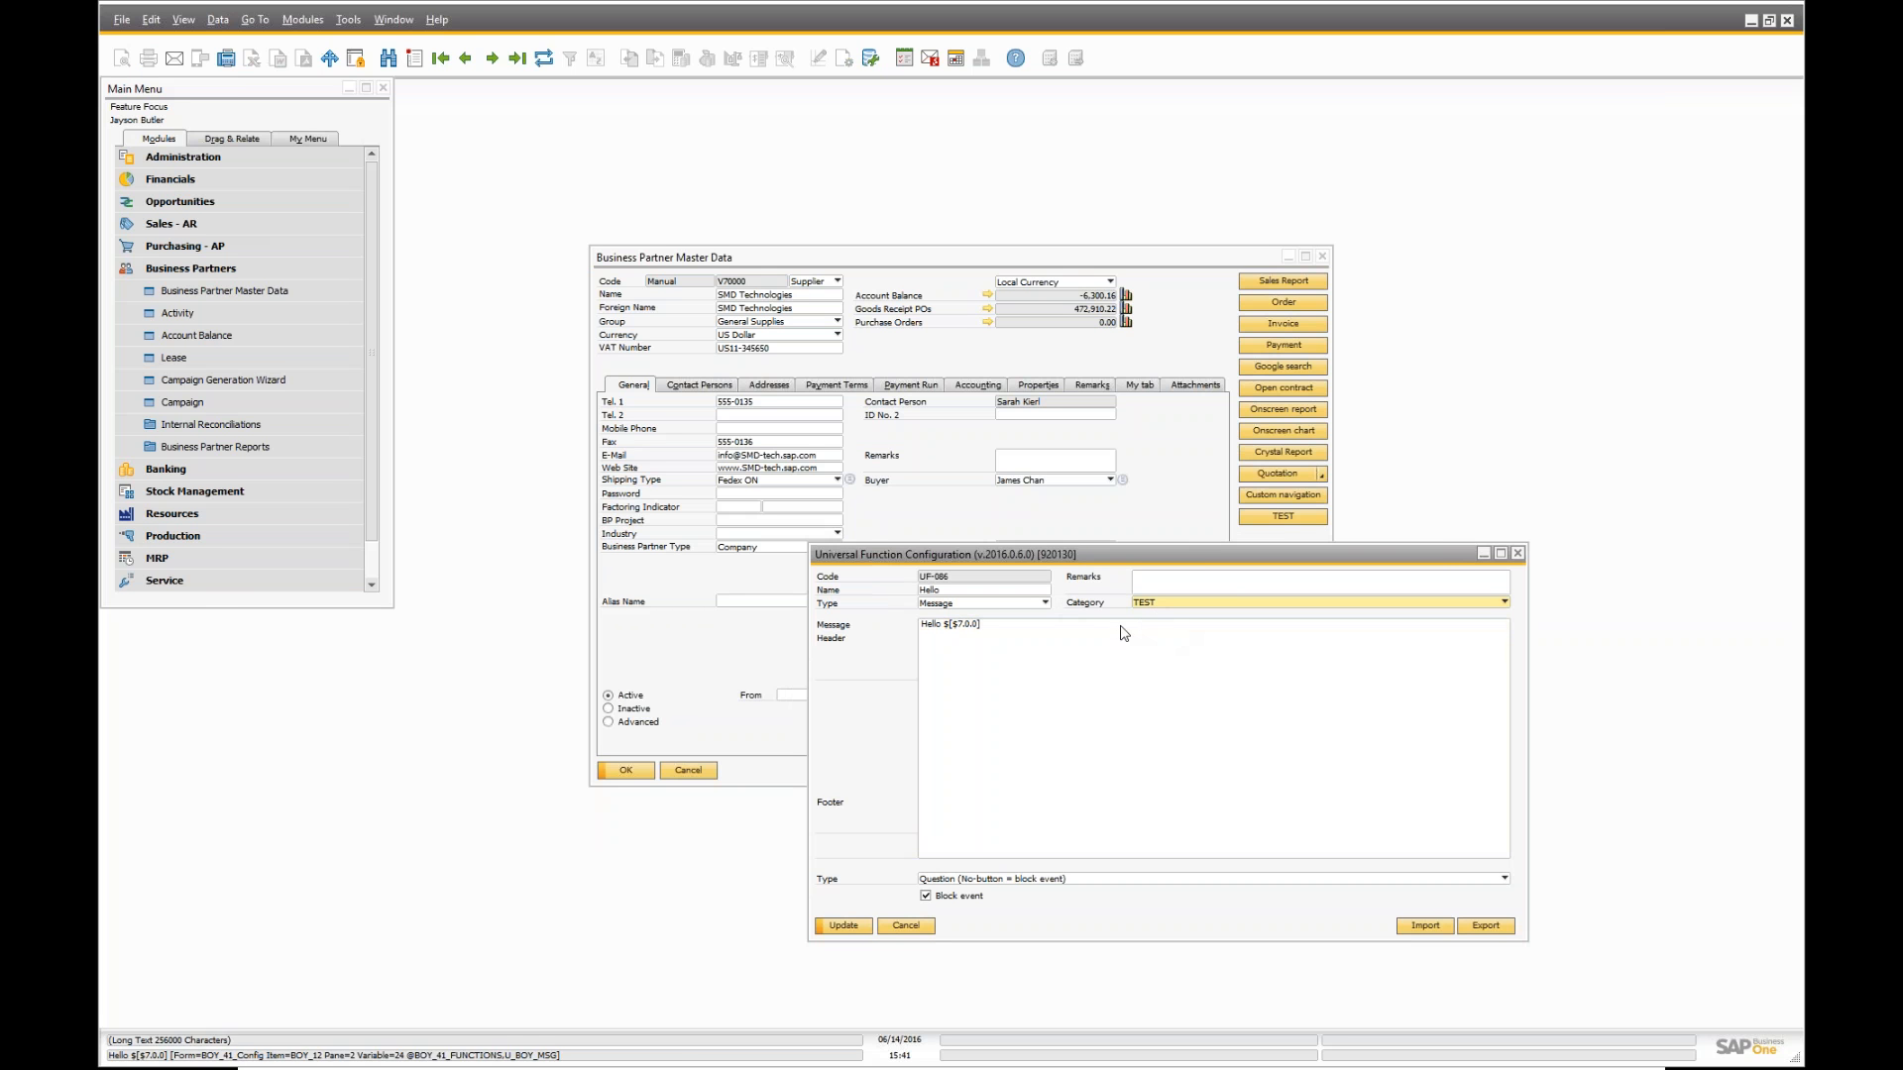
left_click(852, 929)
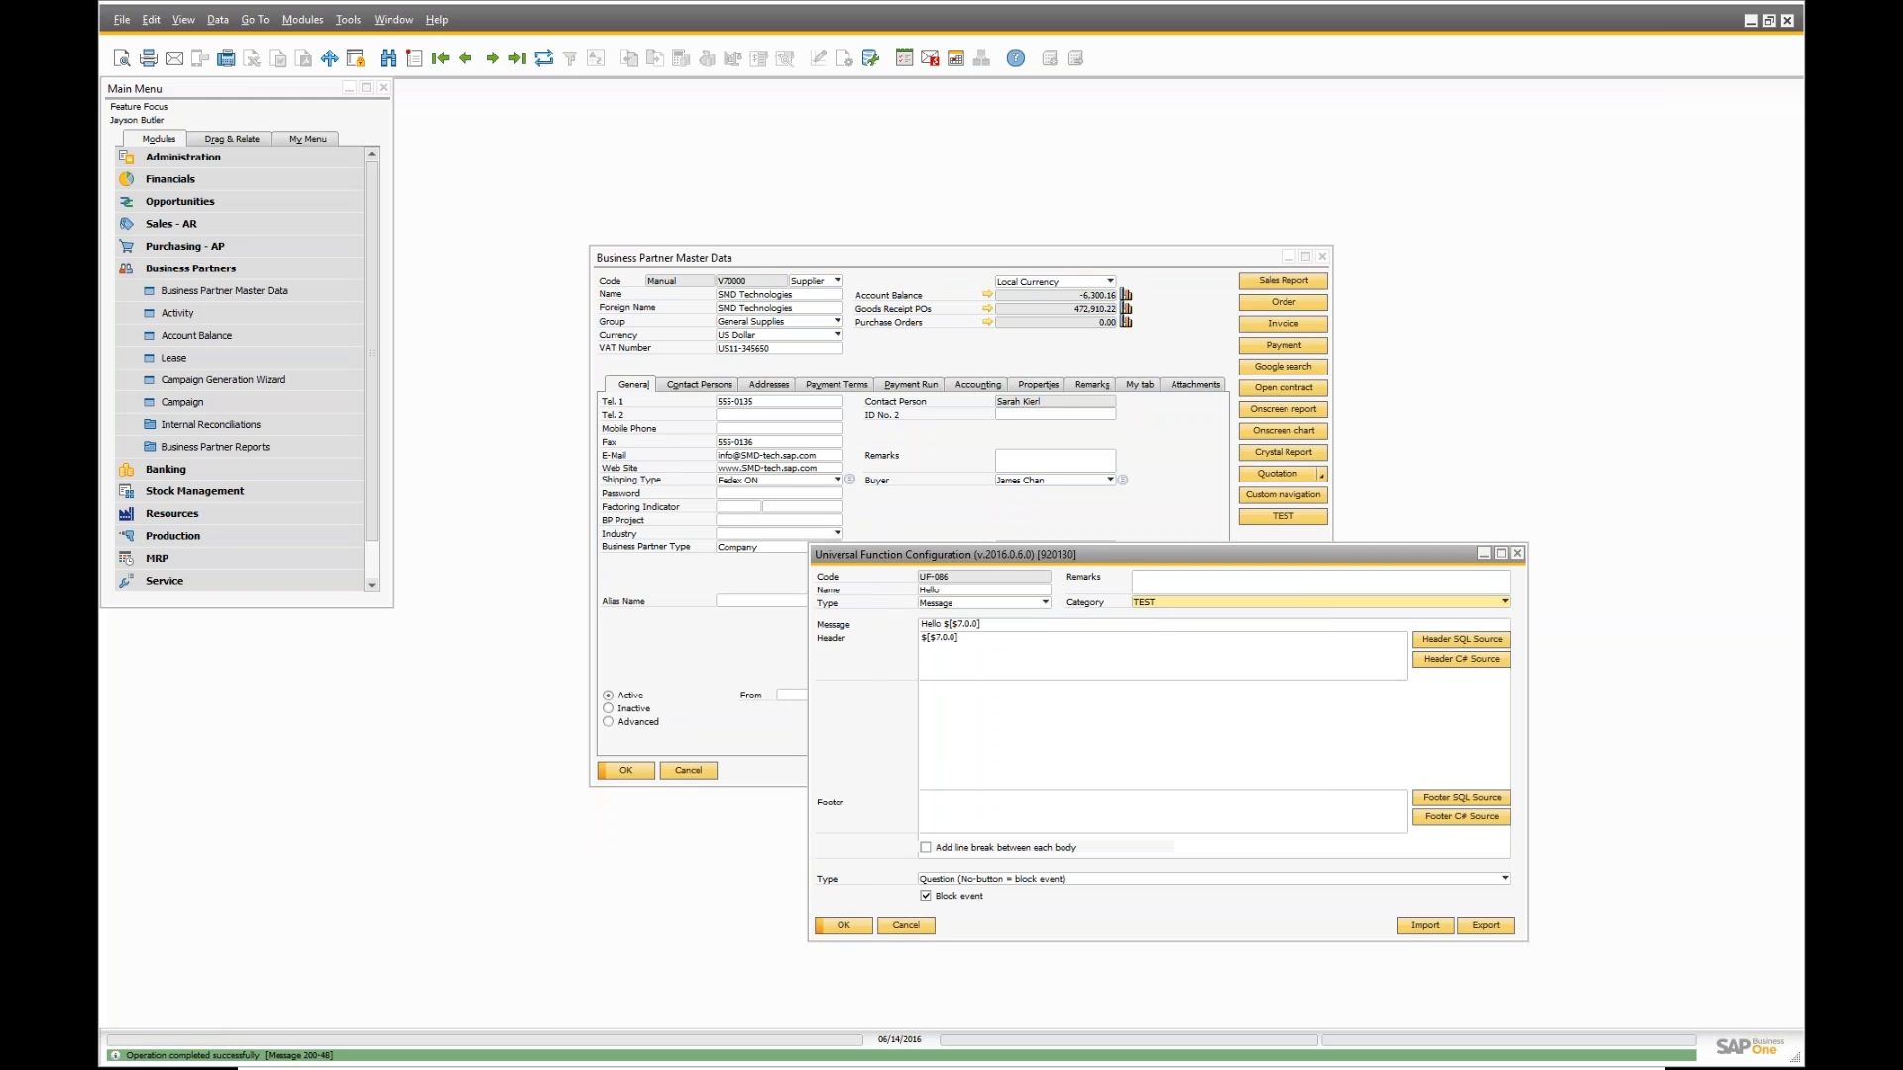
- Open the "Must have specific values" validation from the B1 Validation configurations of the business partner window
left_click(941, 443)
right_click(941, 443)
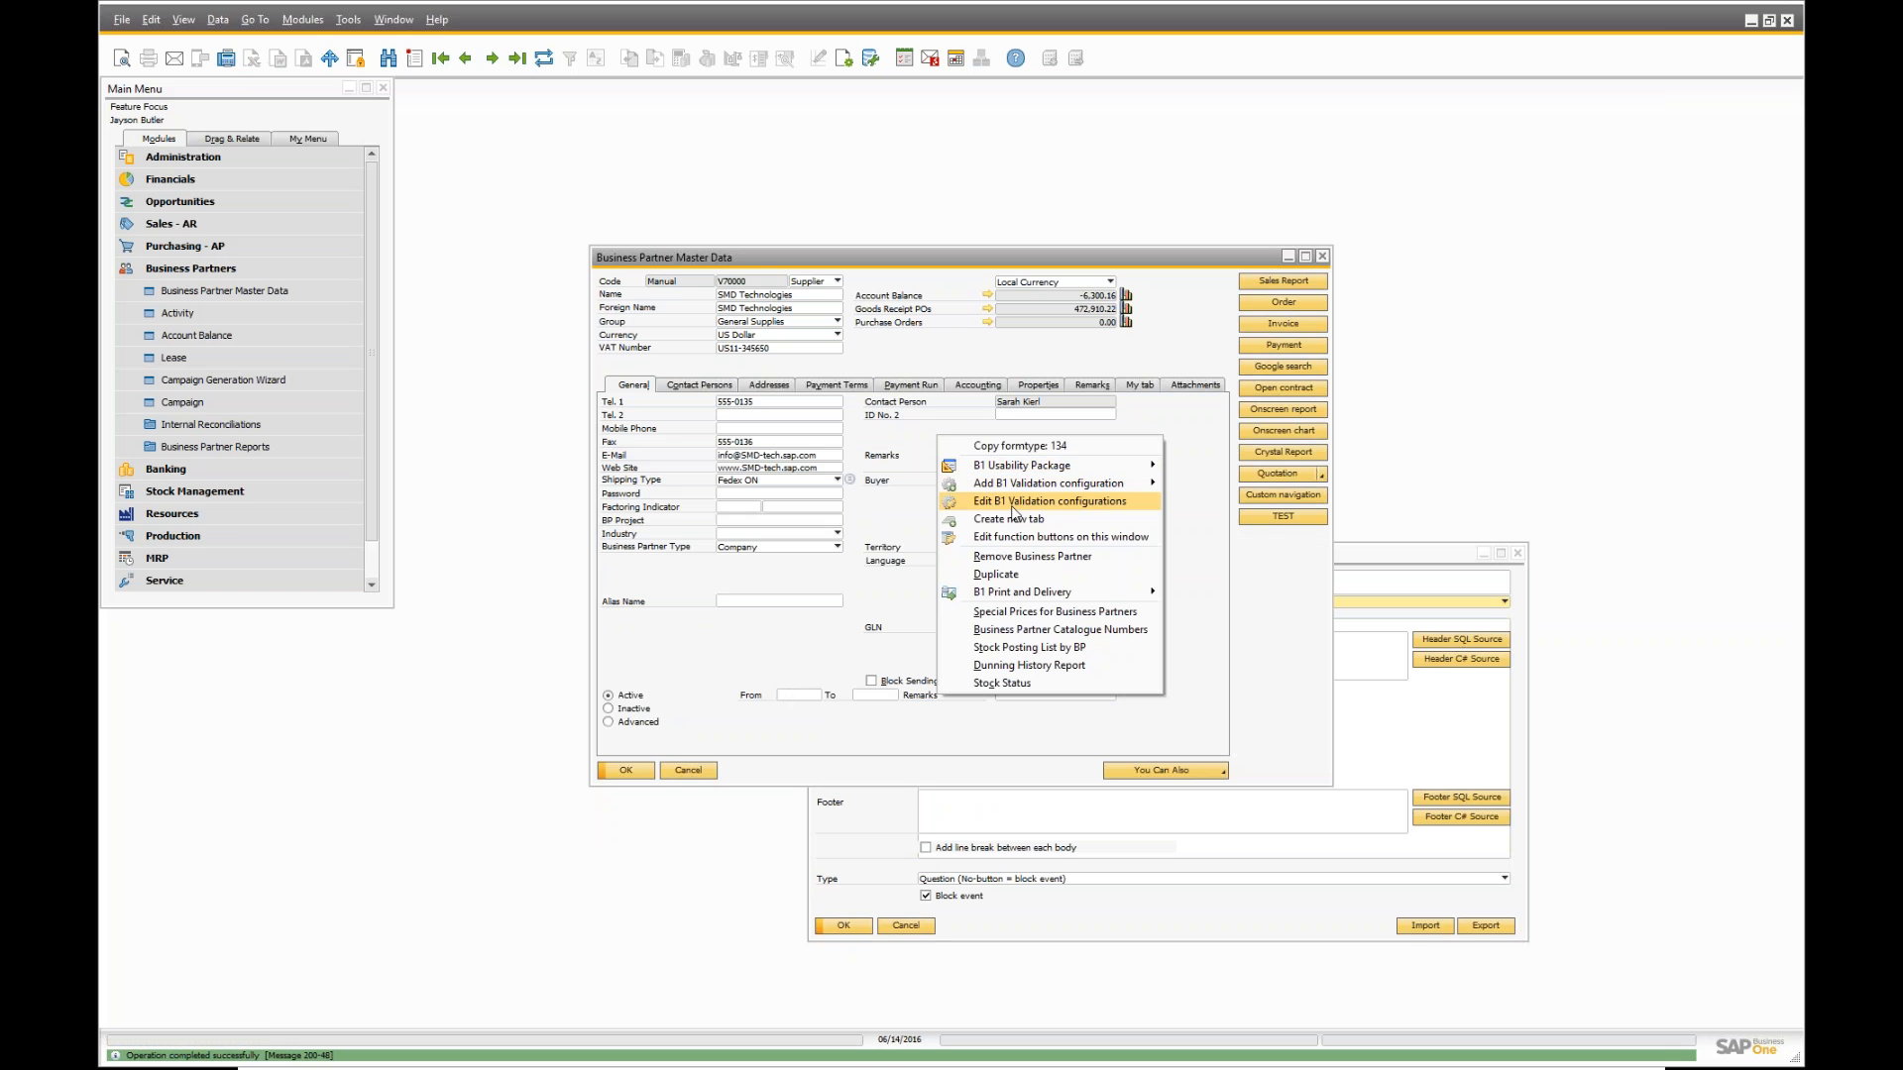
left_click(1011, 502)
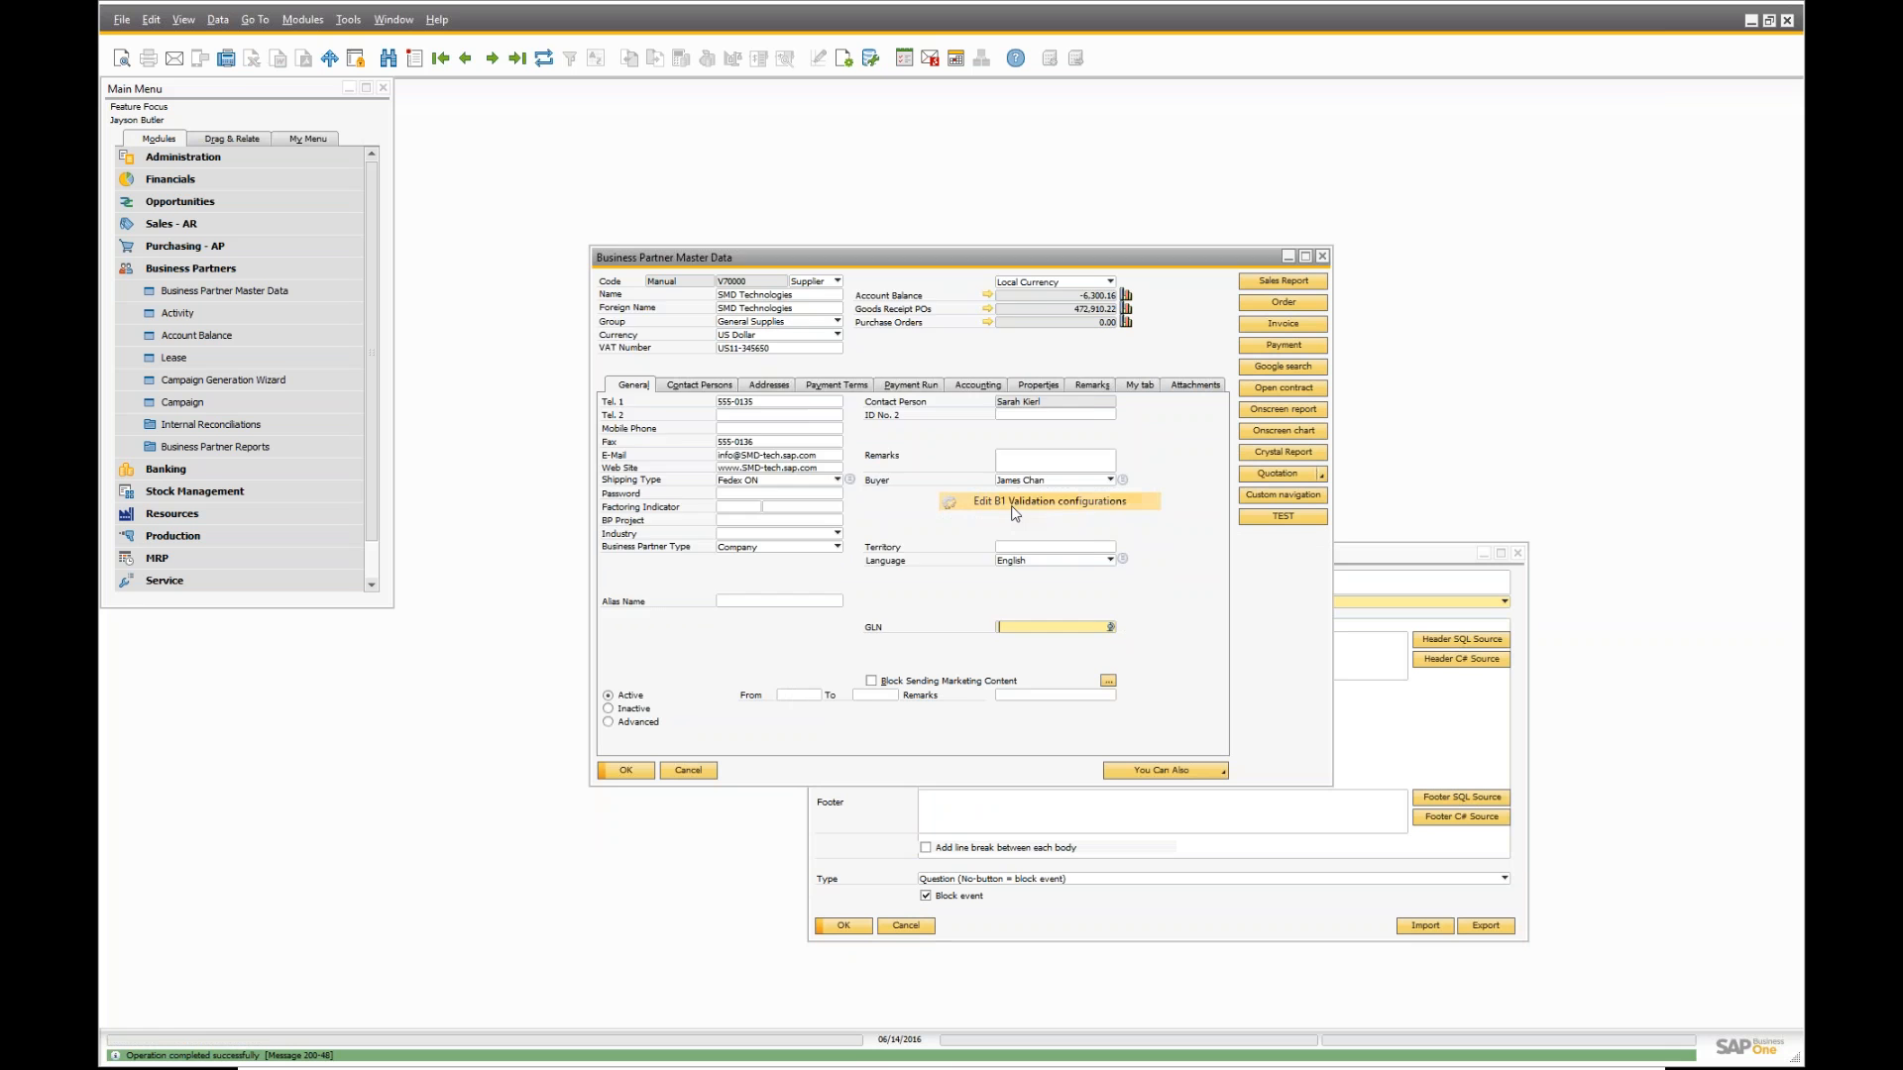
left_click(510, 345)
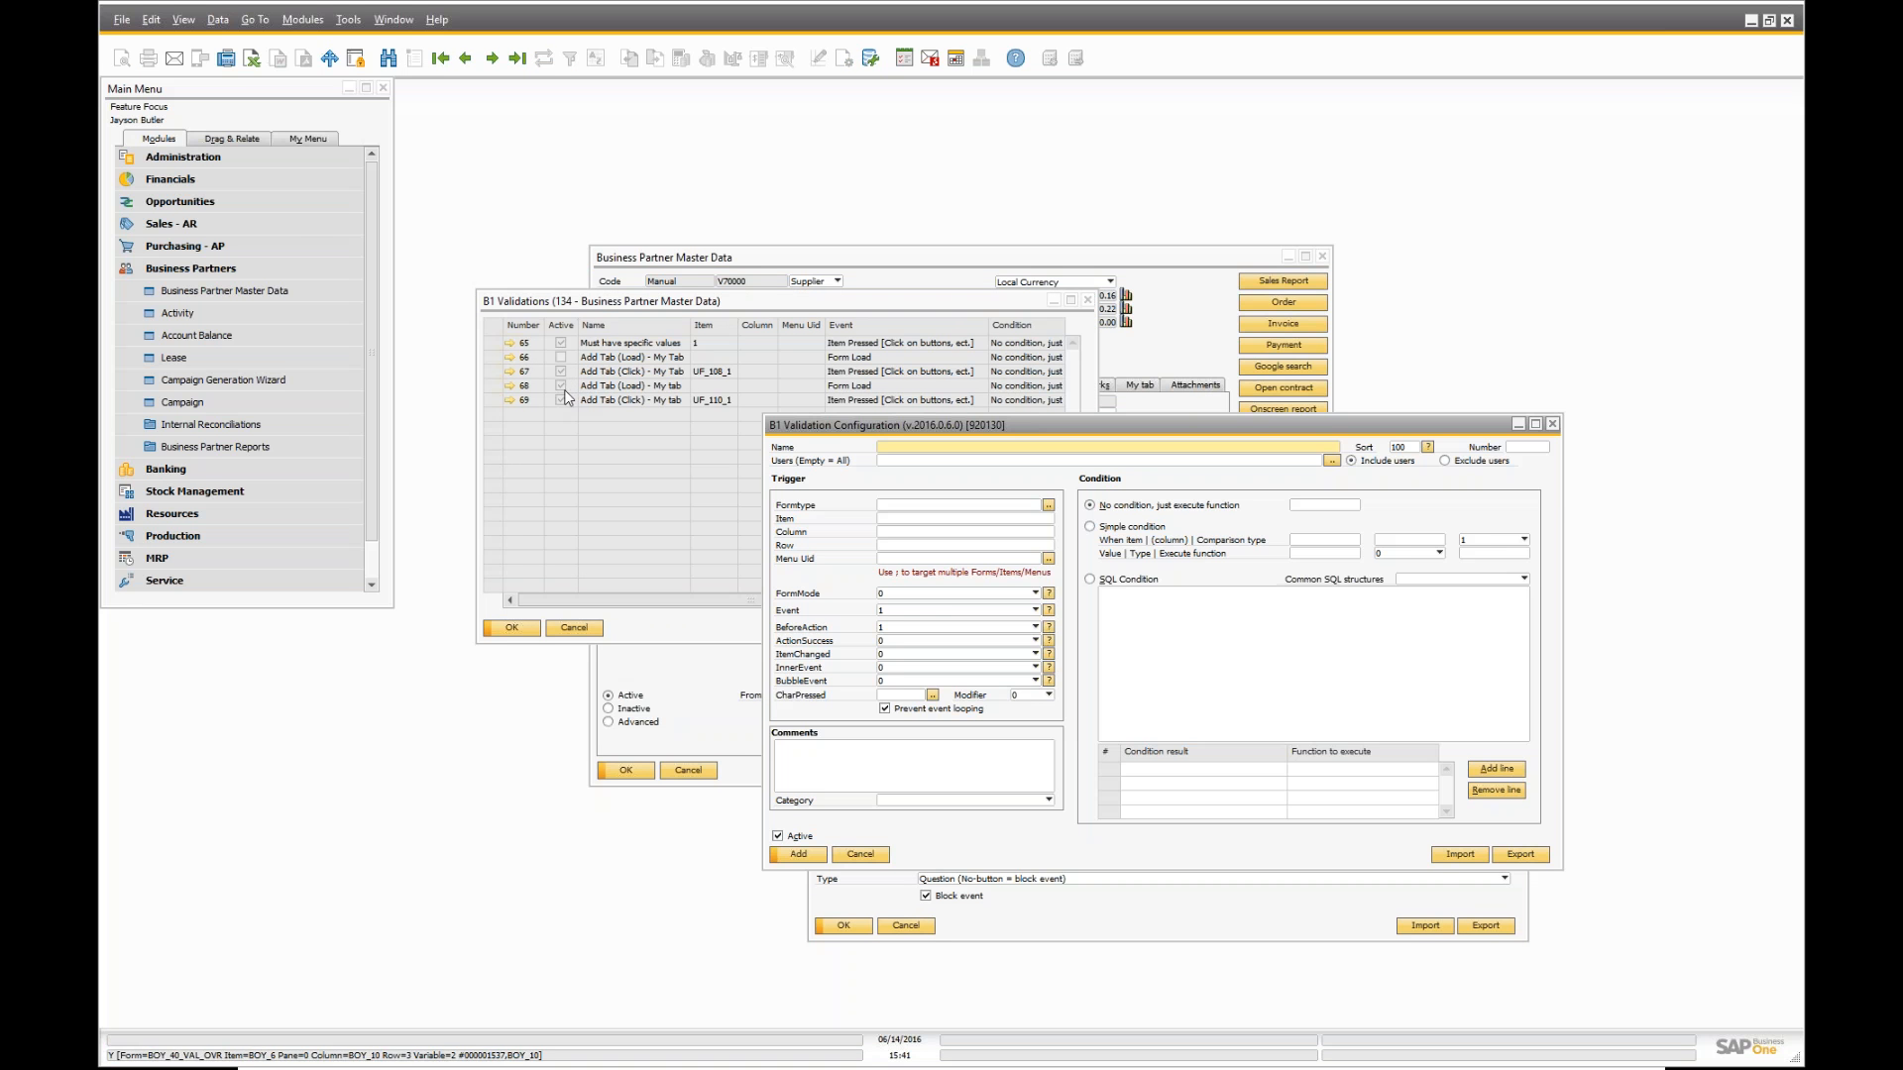
left_click_drag(624, 122, 617, 105)
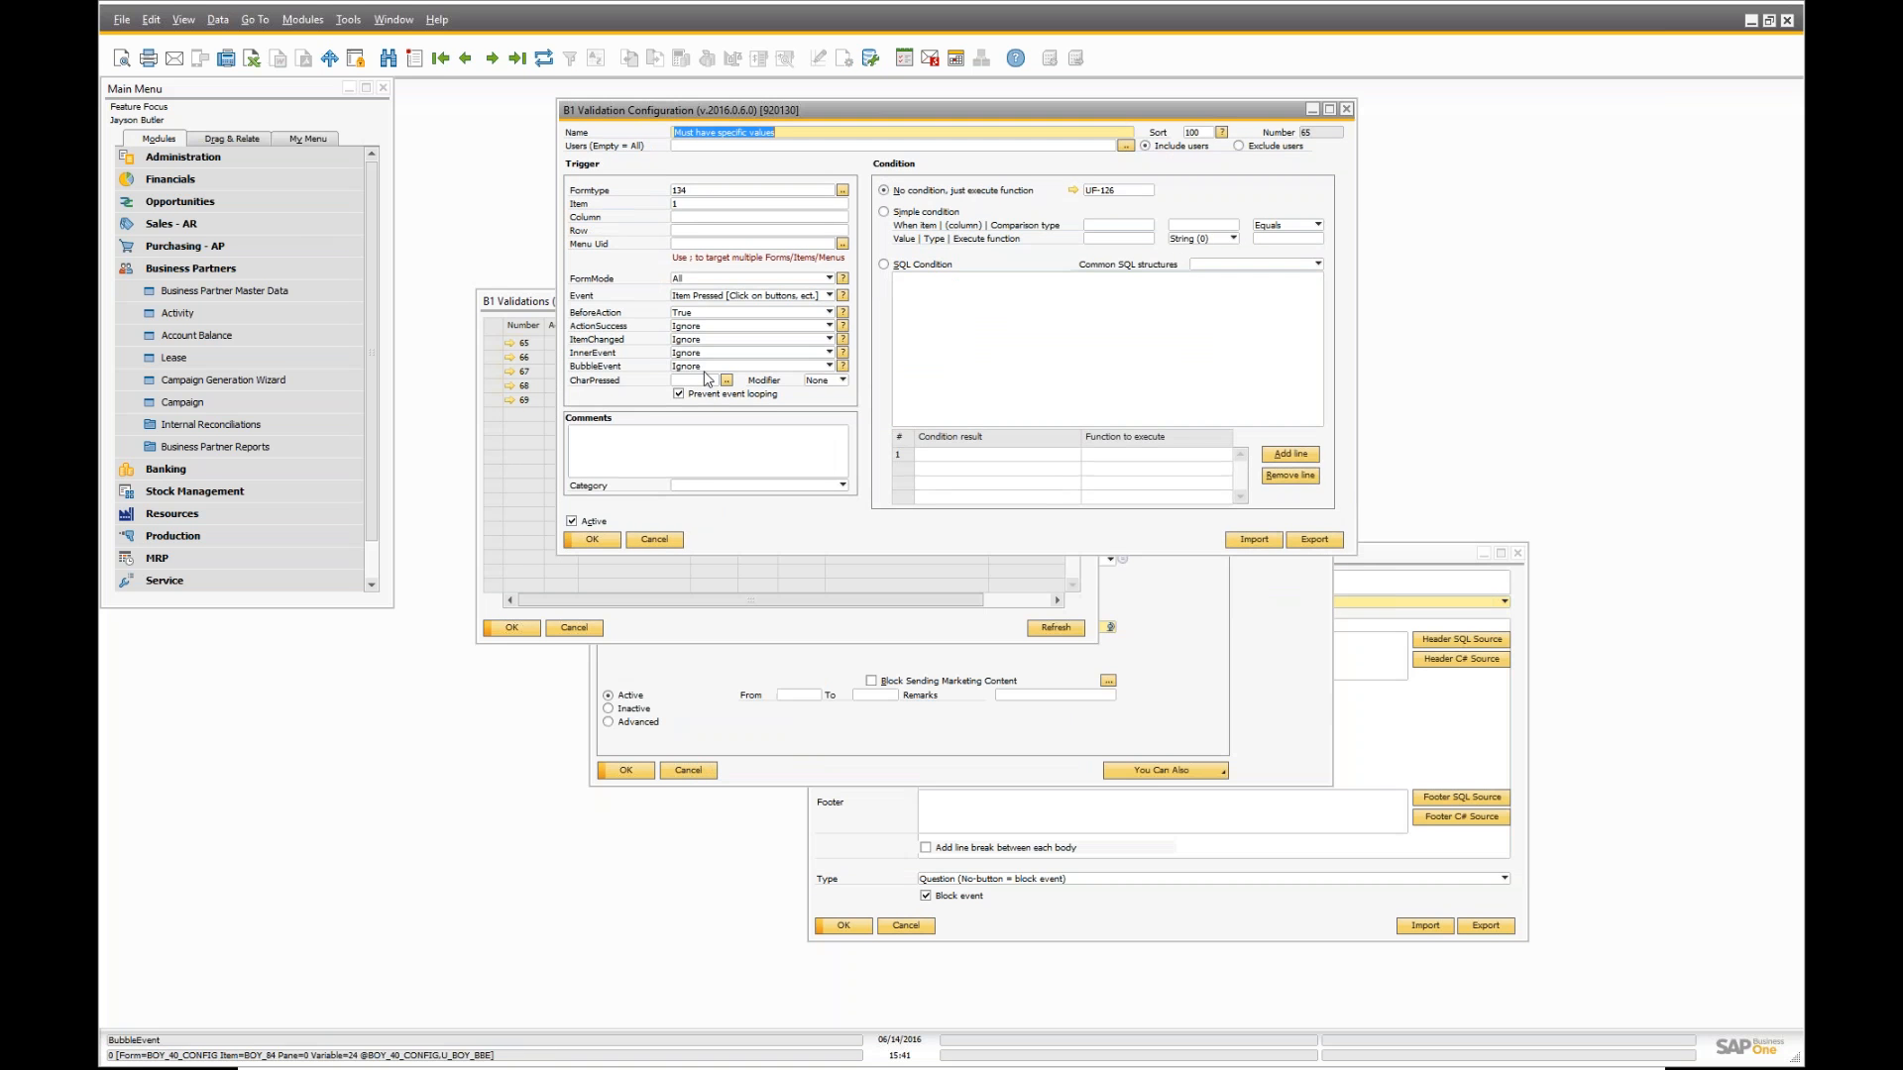
- Set the category of the "Must have specific values" validation to TEST and save the update
left_click(716, 484)
left_click(714, 514)
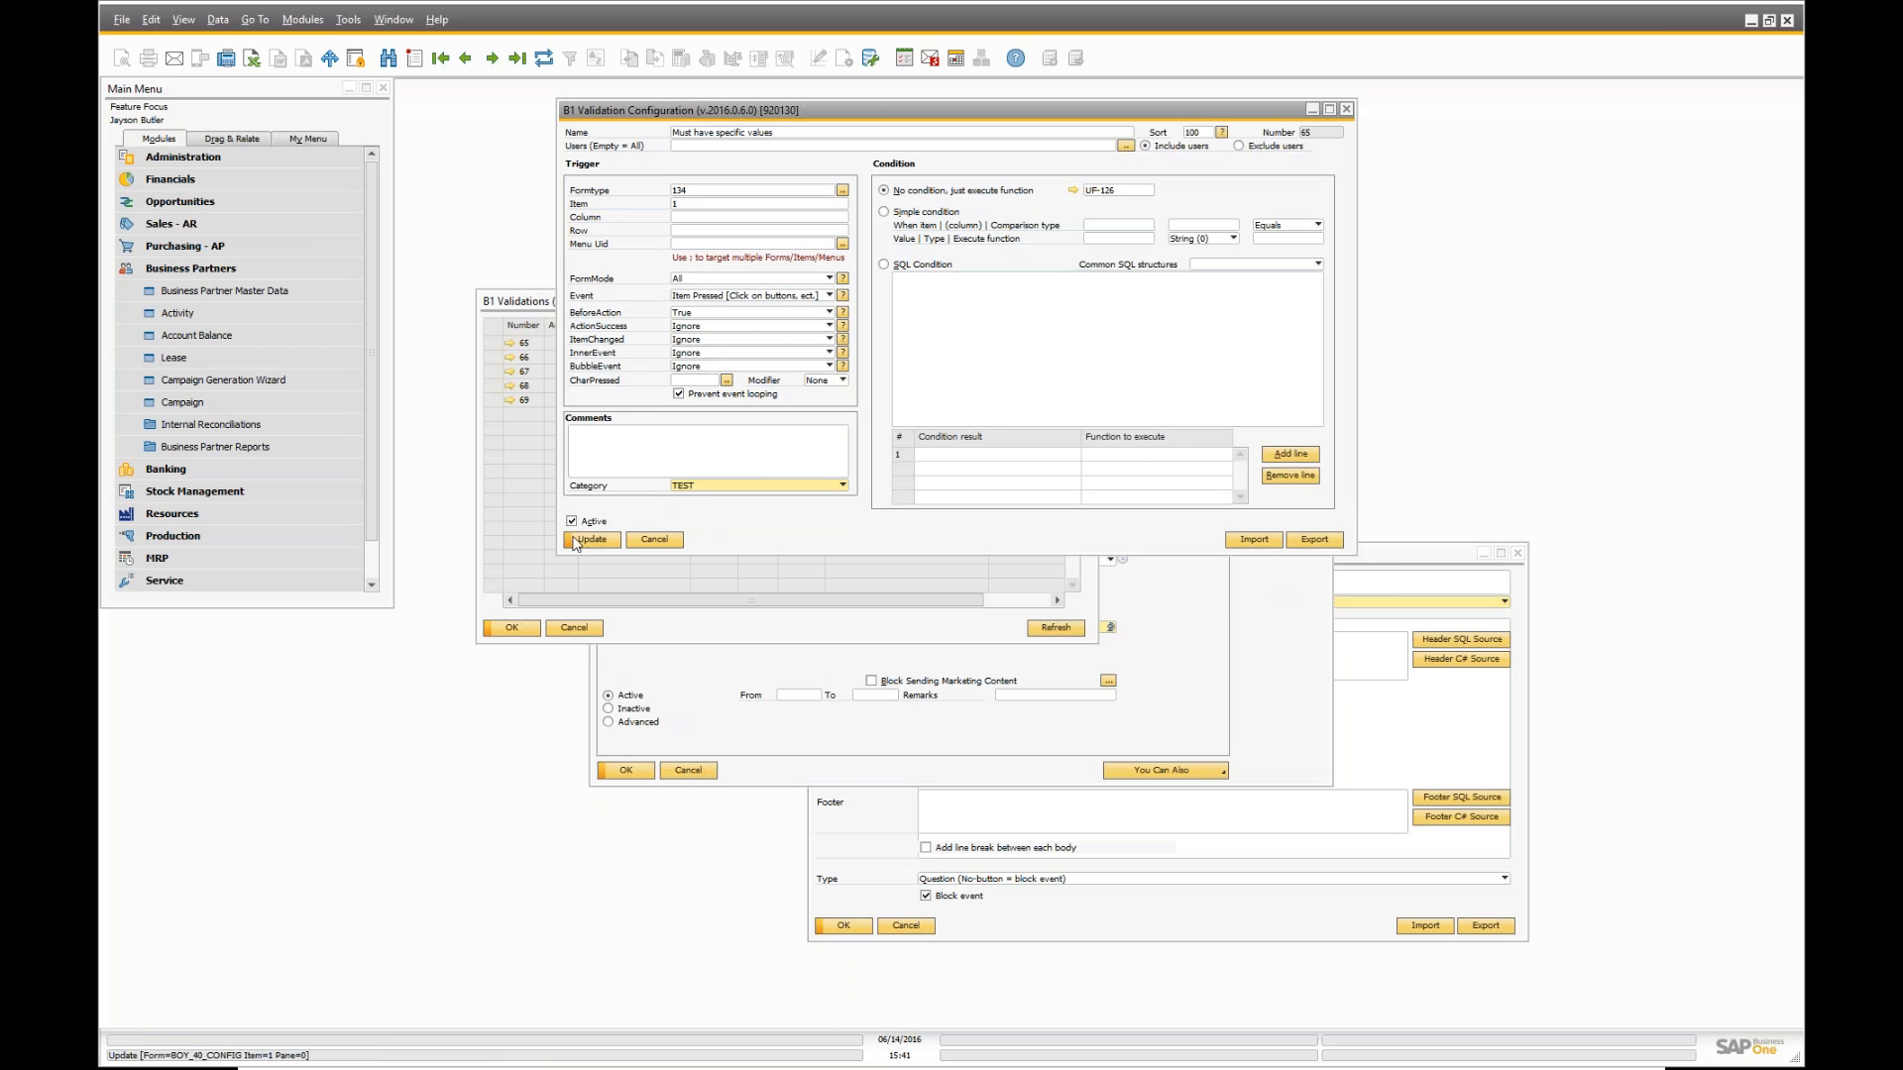
left_click(592, 540)
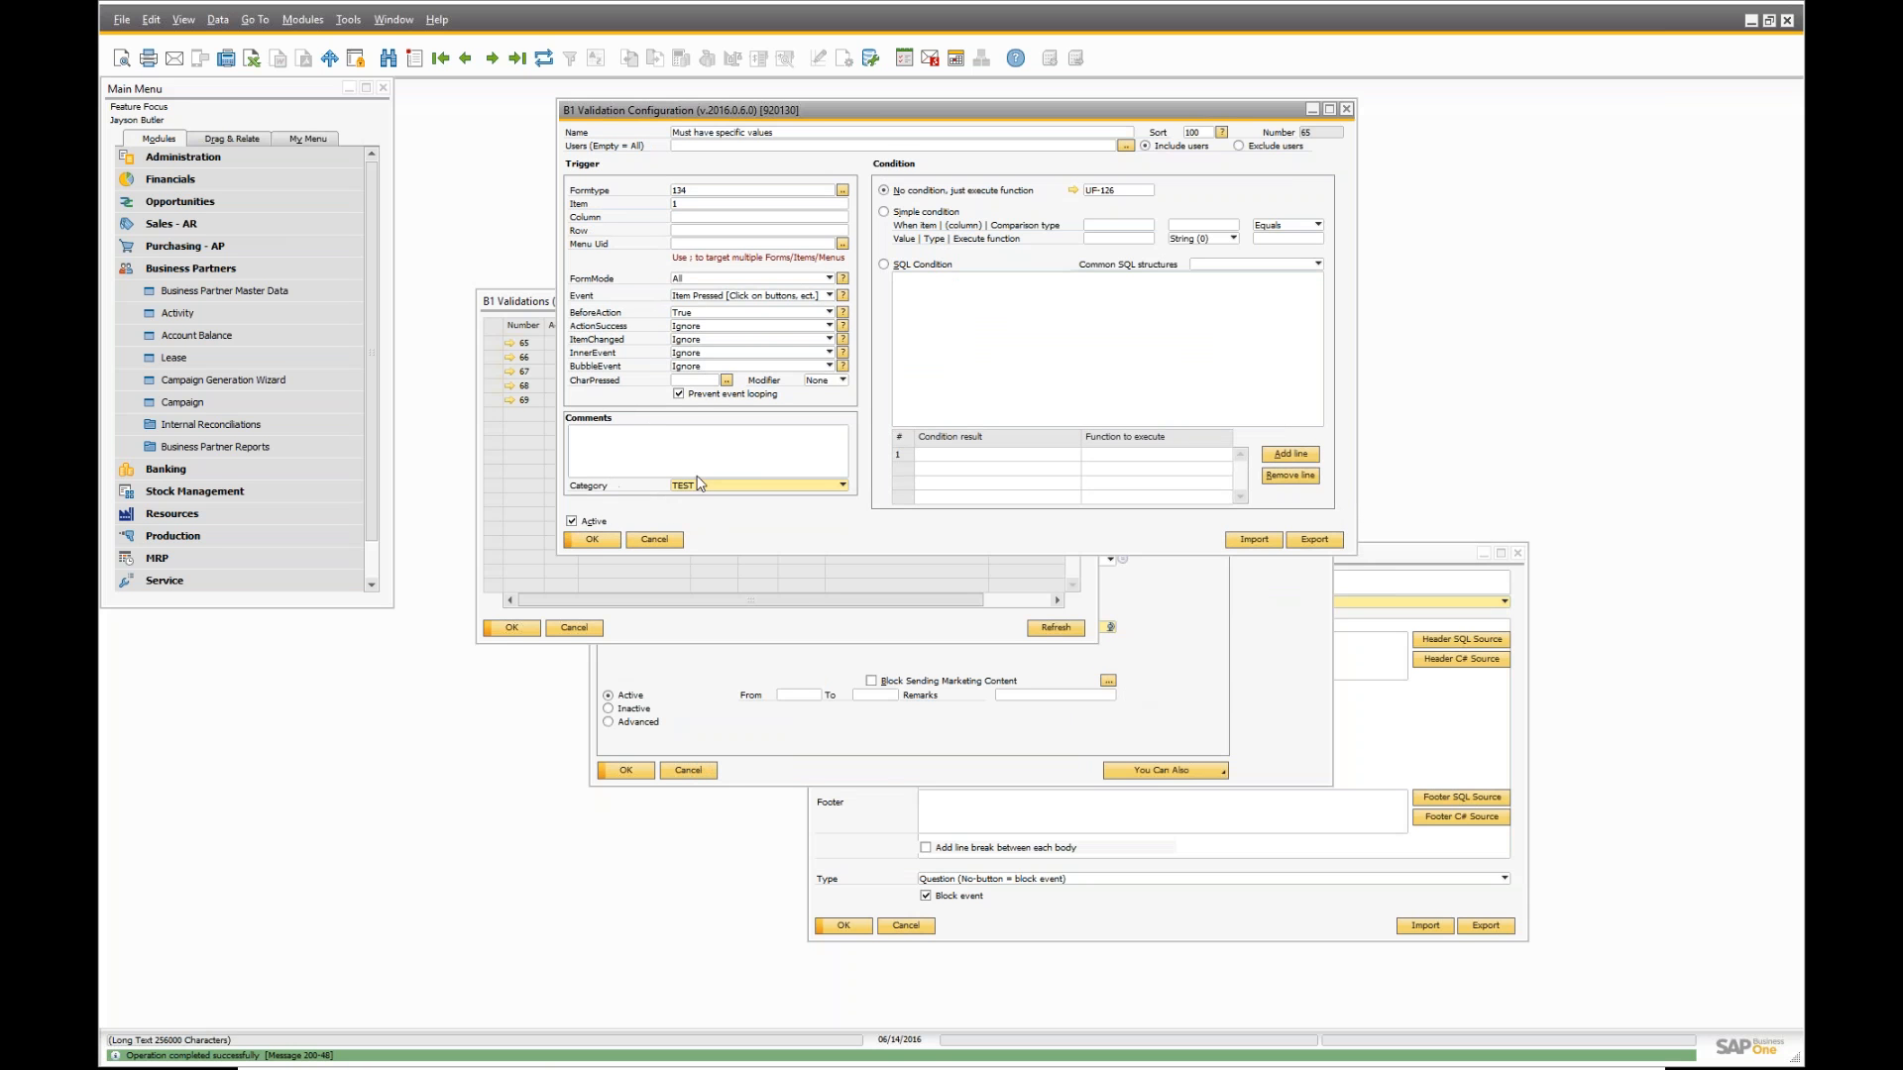
- Open the B1 Usability Package Configuration overview from the Business Partner Master Data window
left_click(1162, 672)
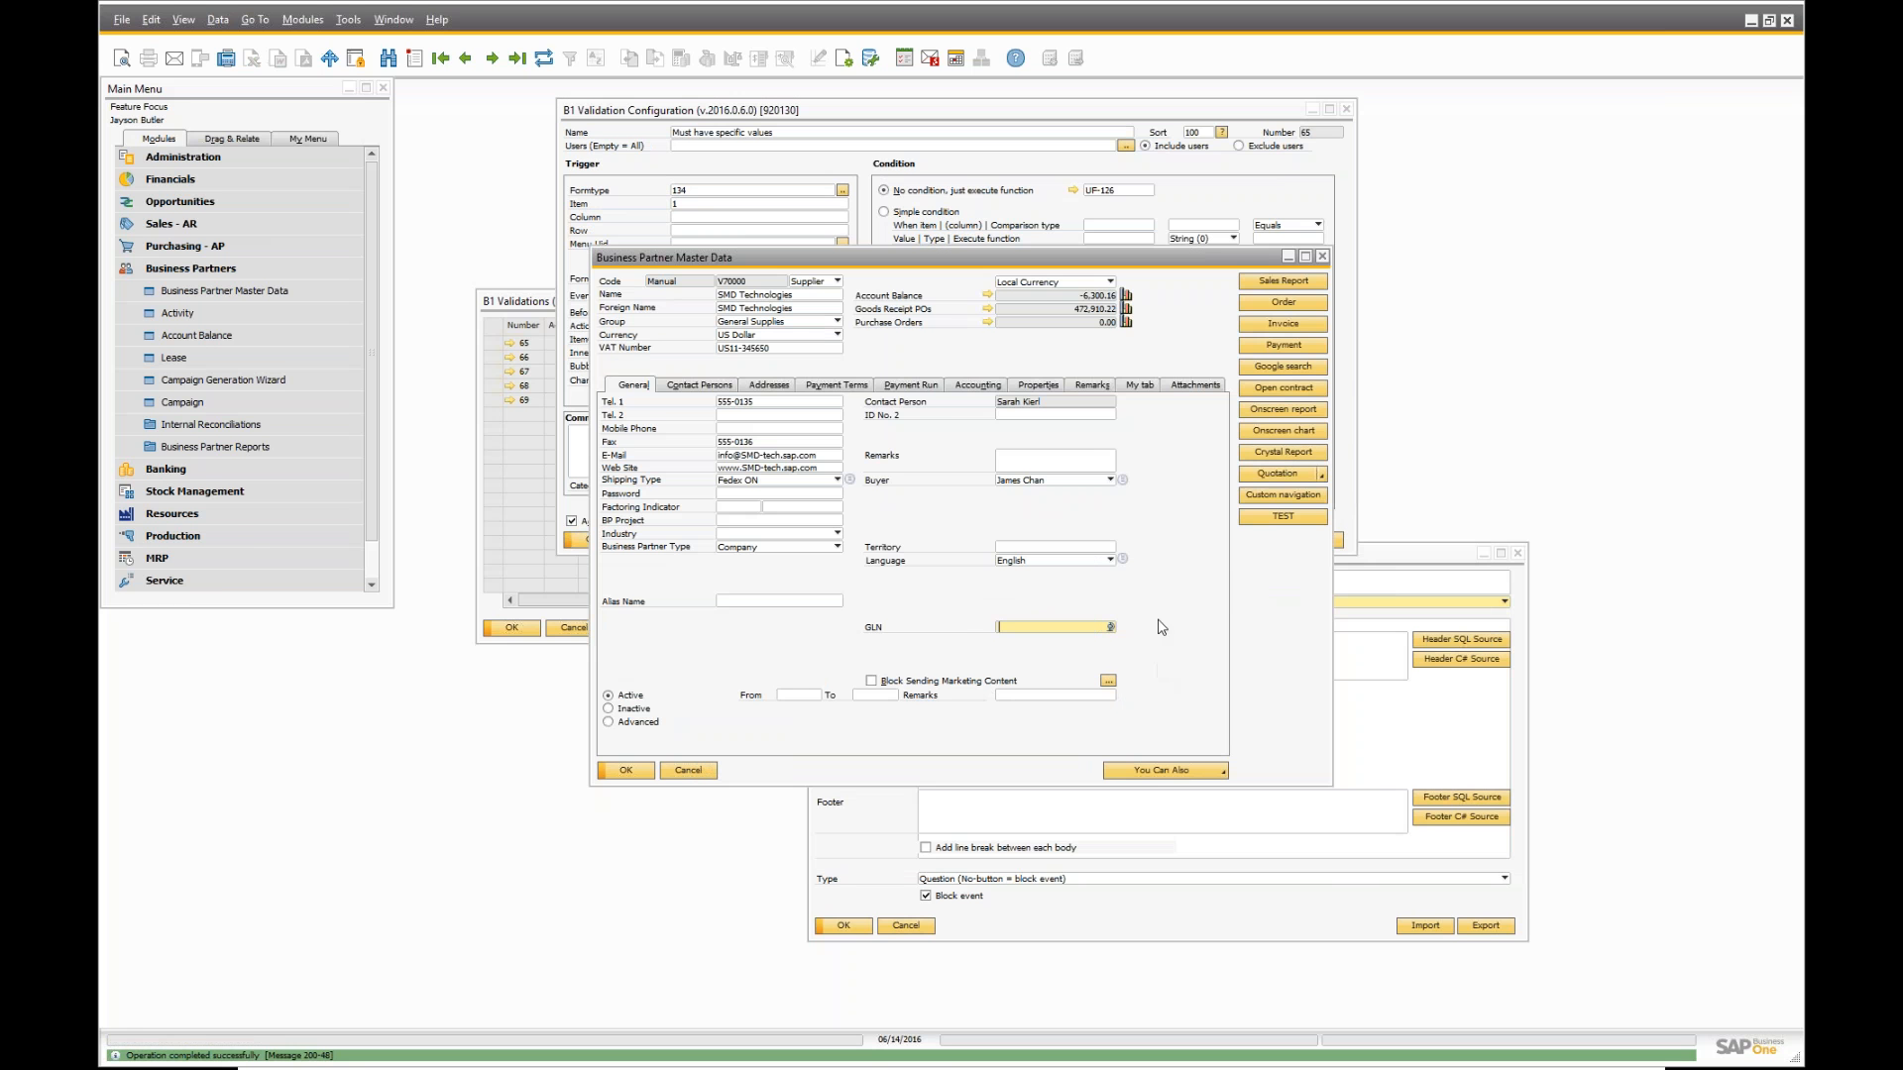
right_click(938, 345)
mouse_move(1091, 372)
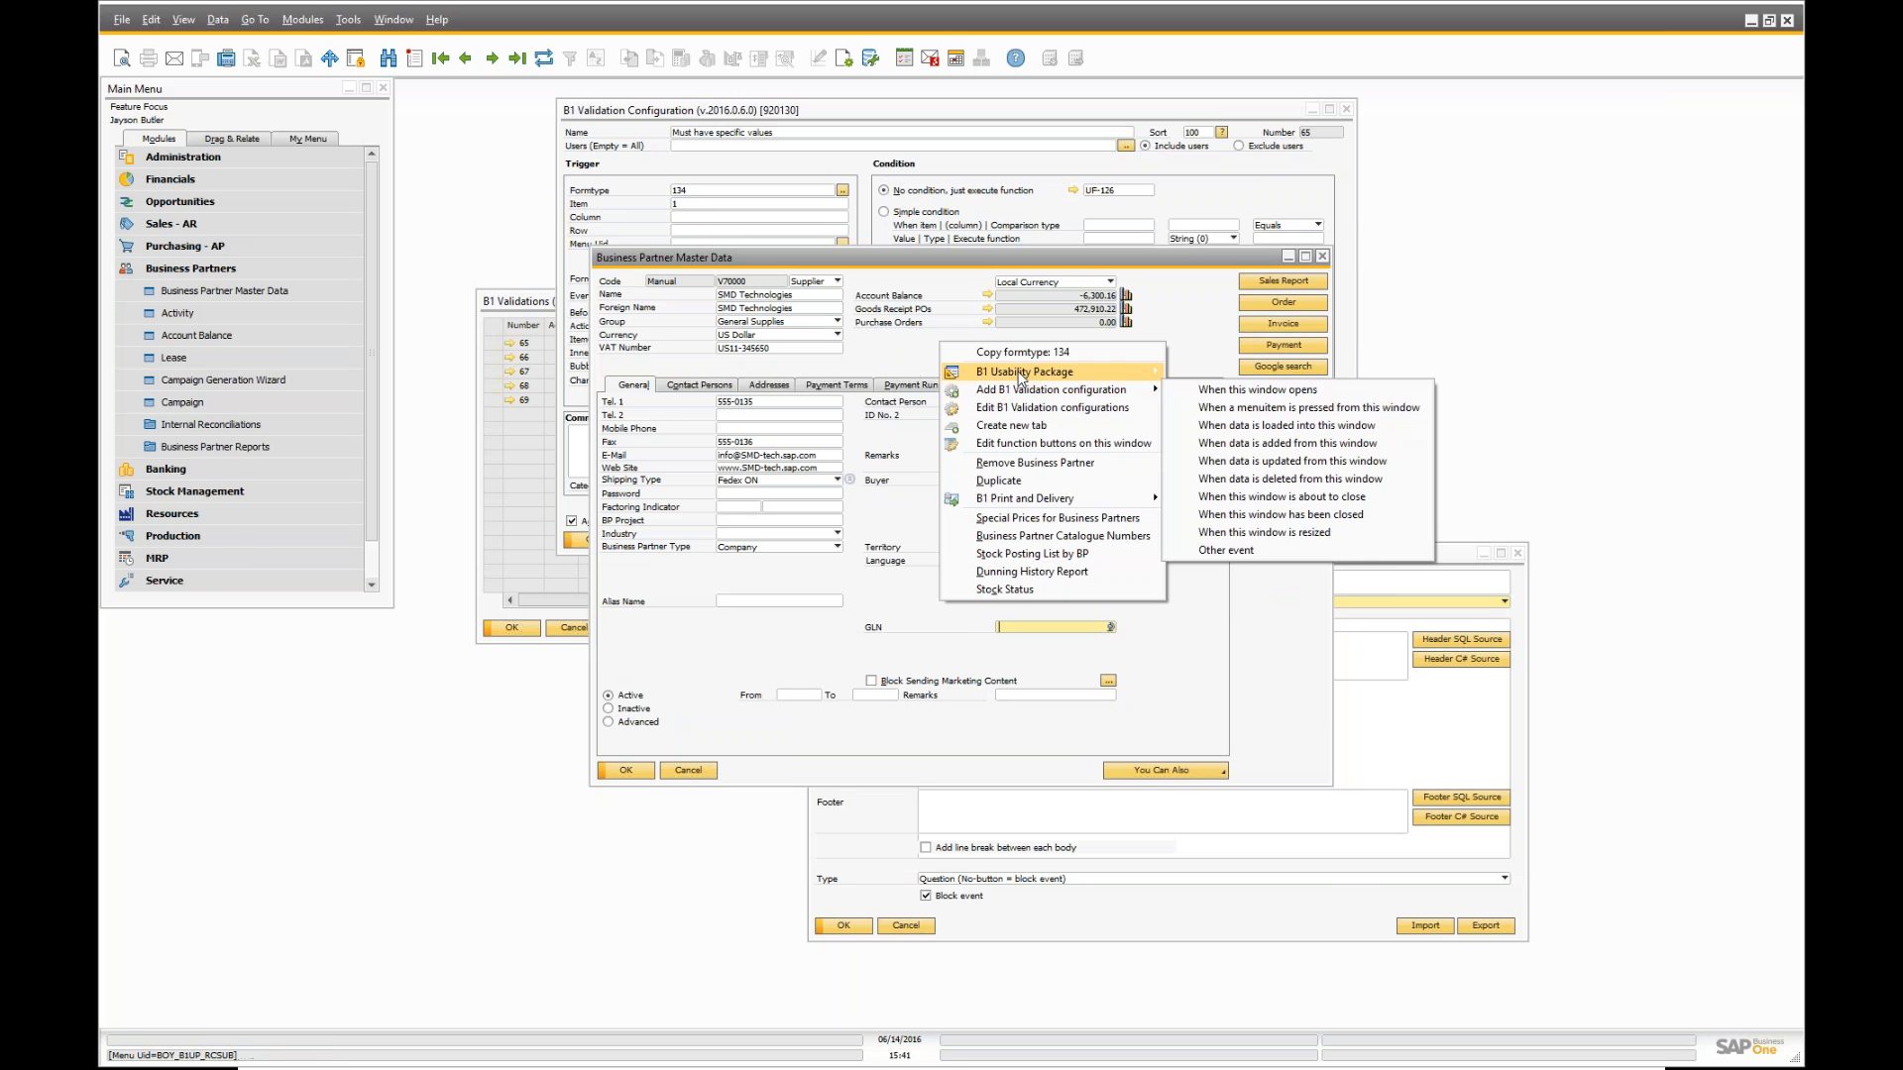
left_click(1232, 373)
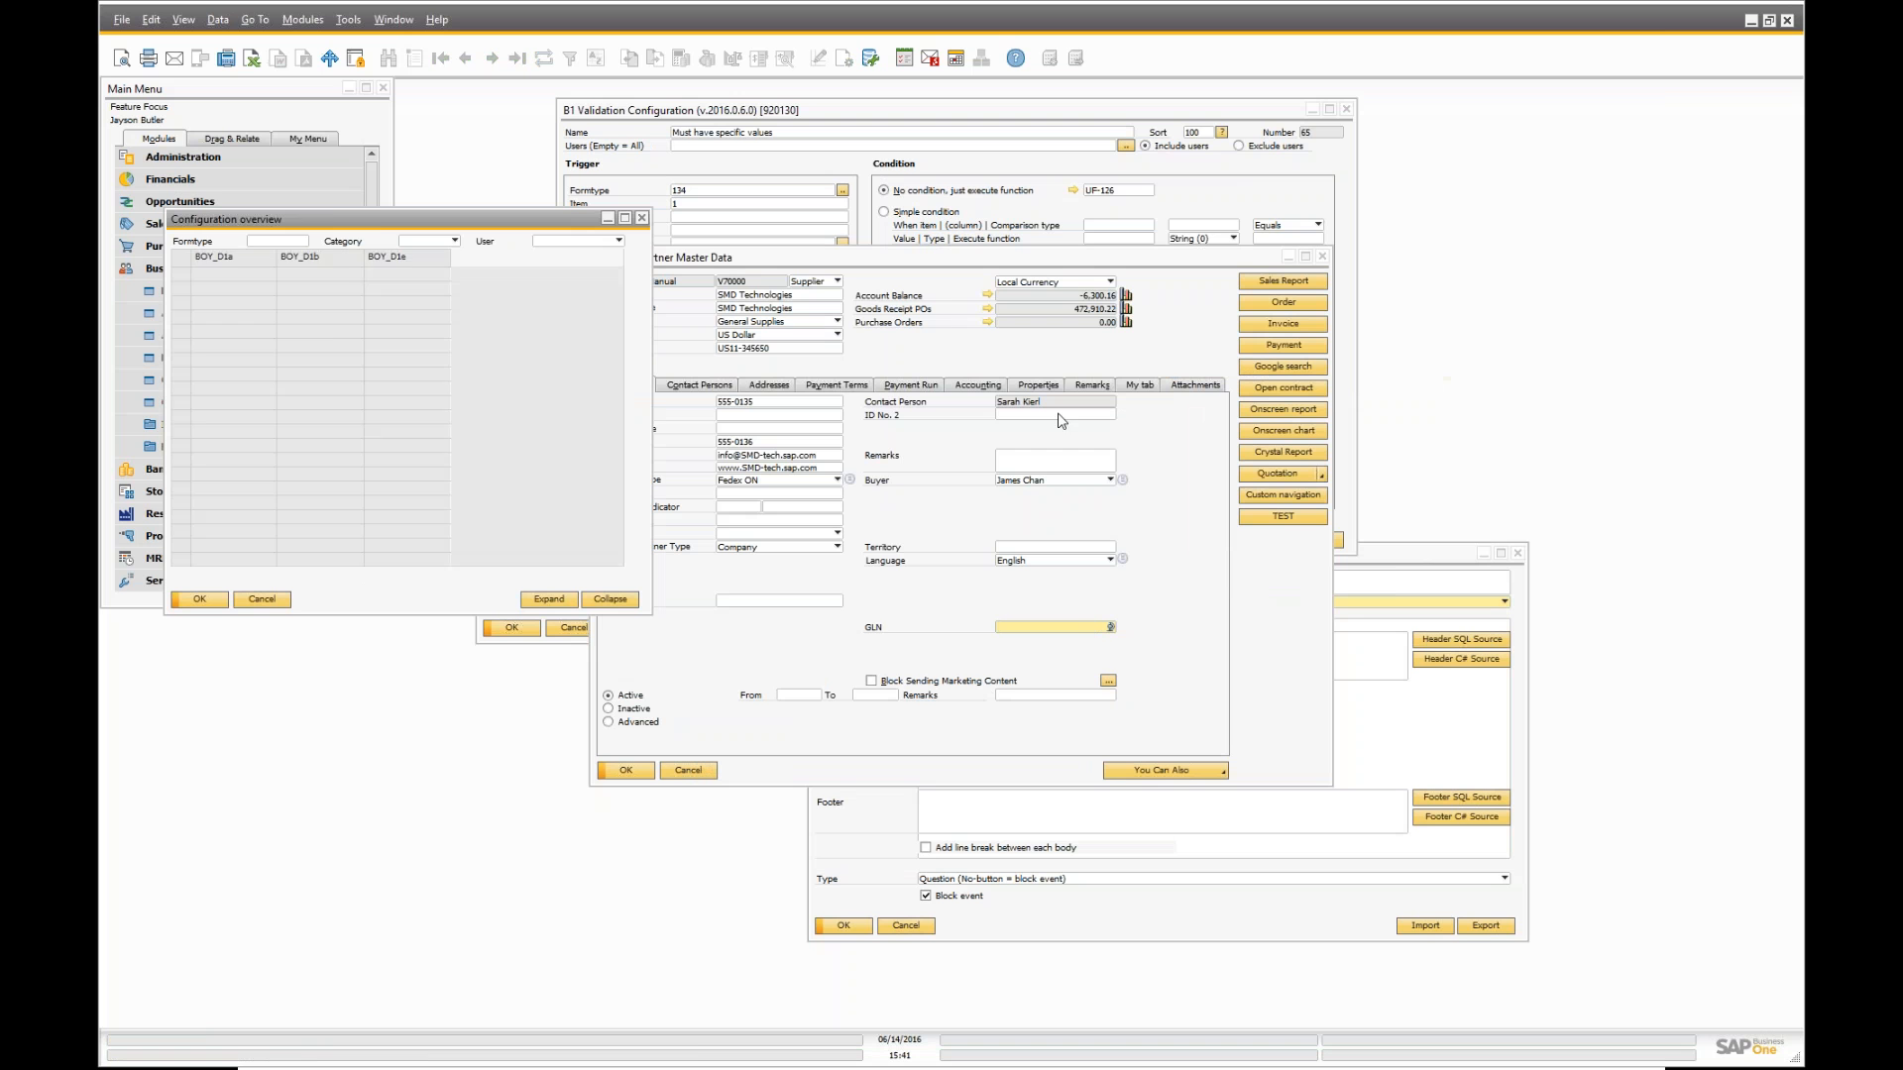
- Filter the Configuration overview by the TEST category to examine its grouped configurations, and close the overview
left_click_drag(405, 234, 908, 223)
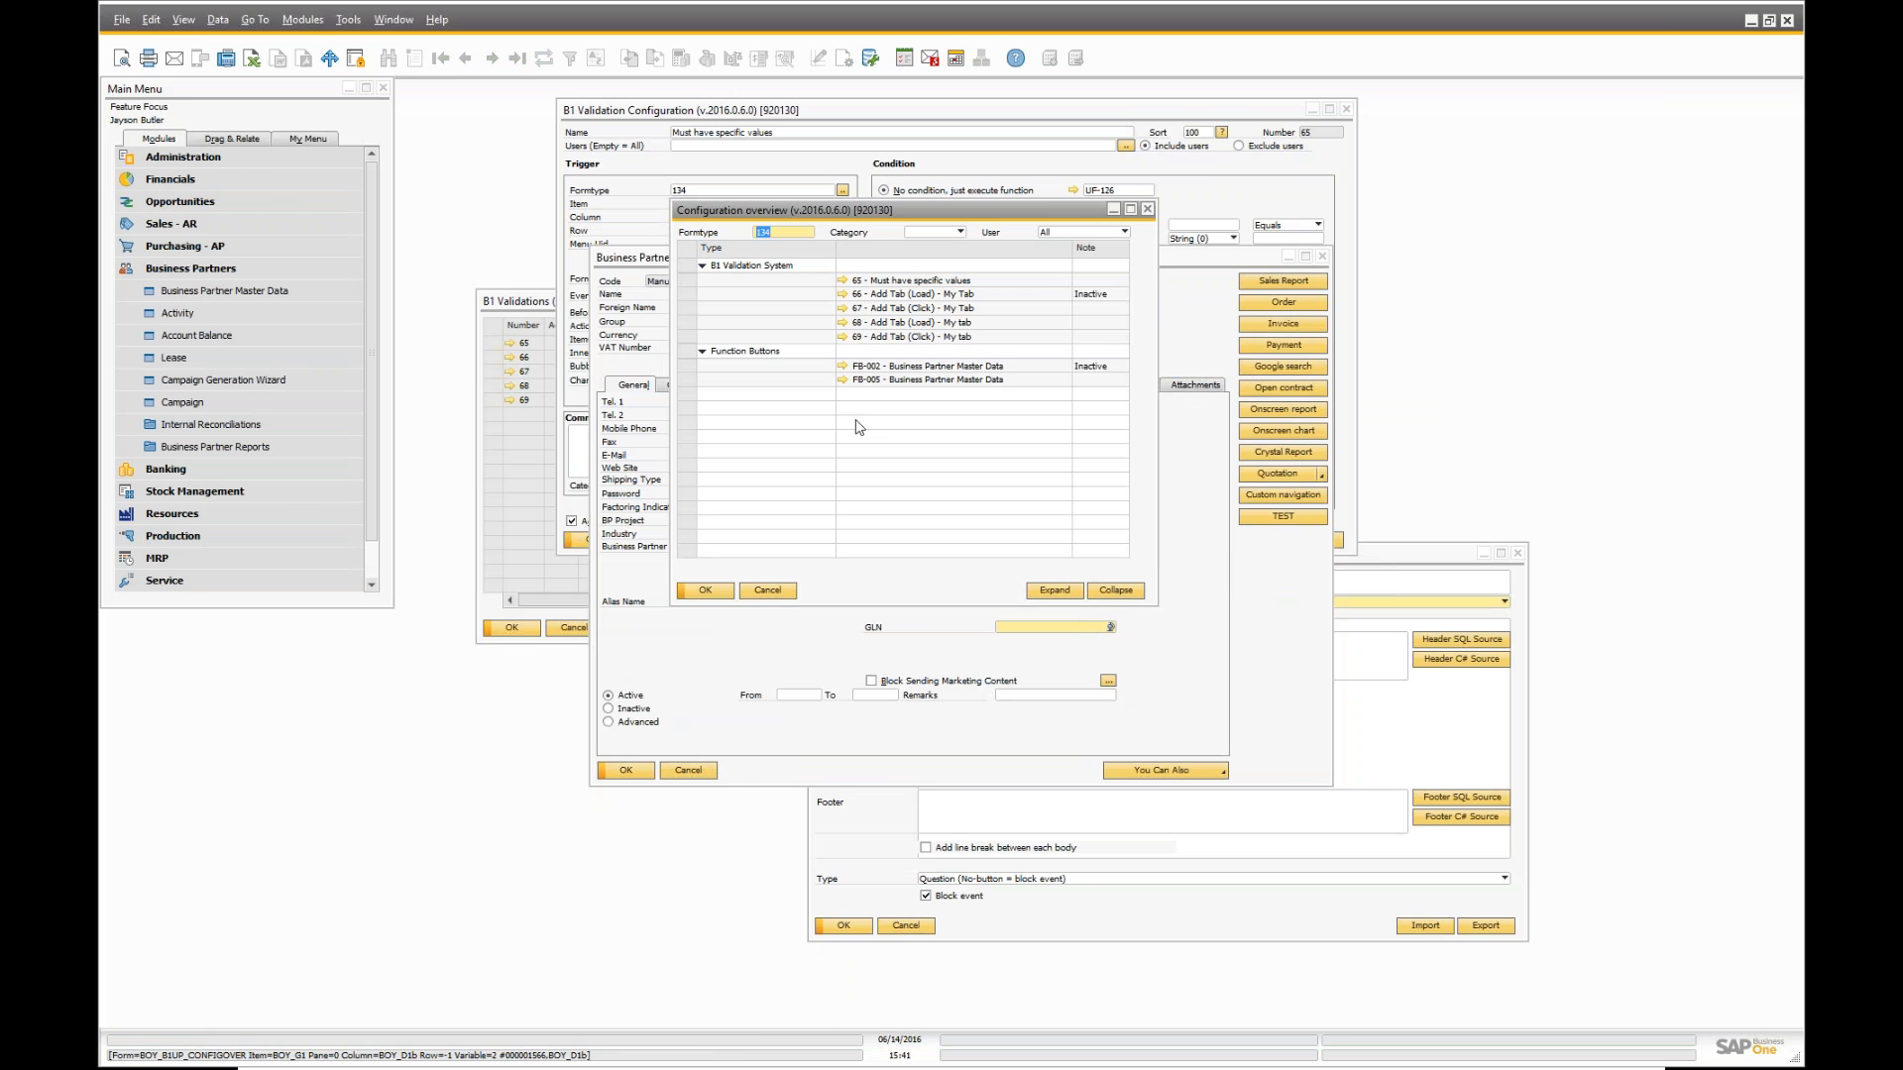
left_click(937, 233)
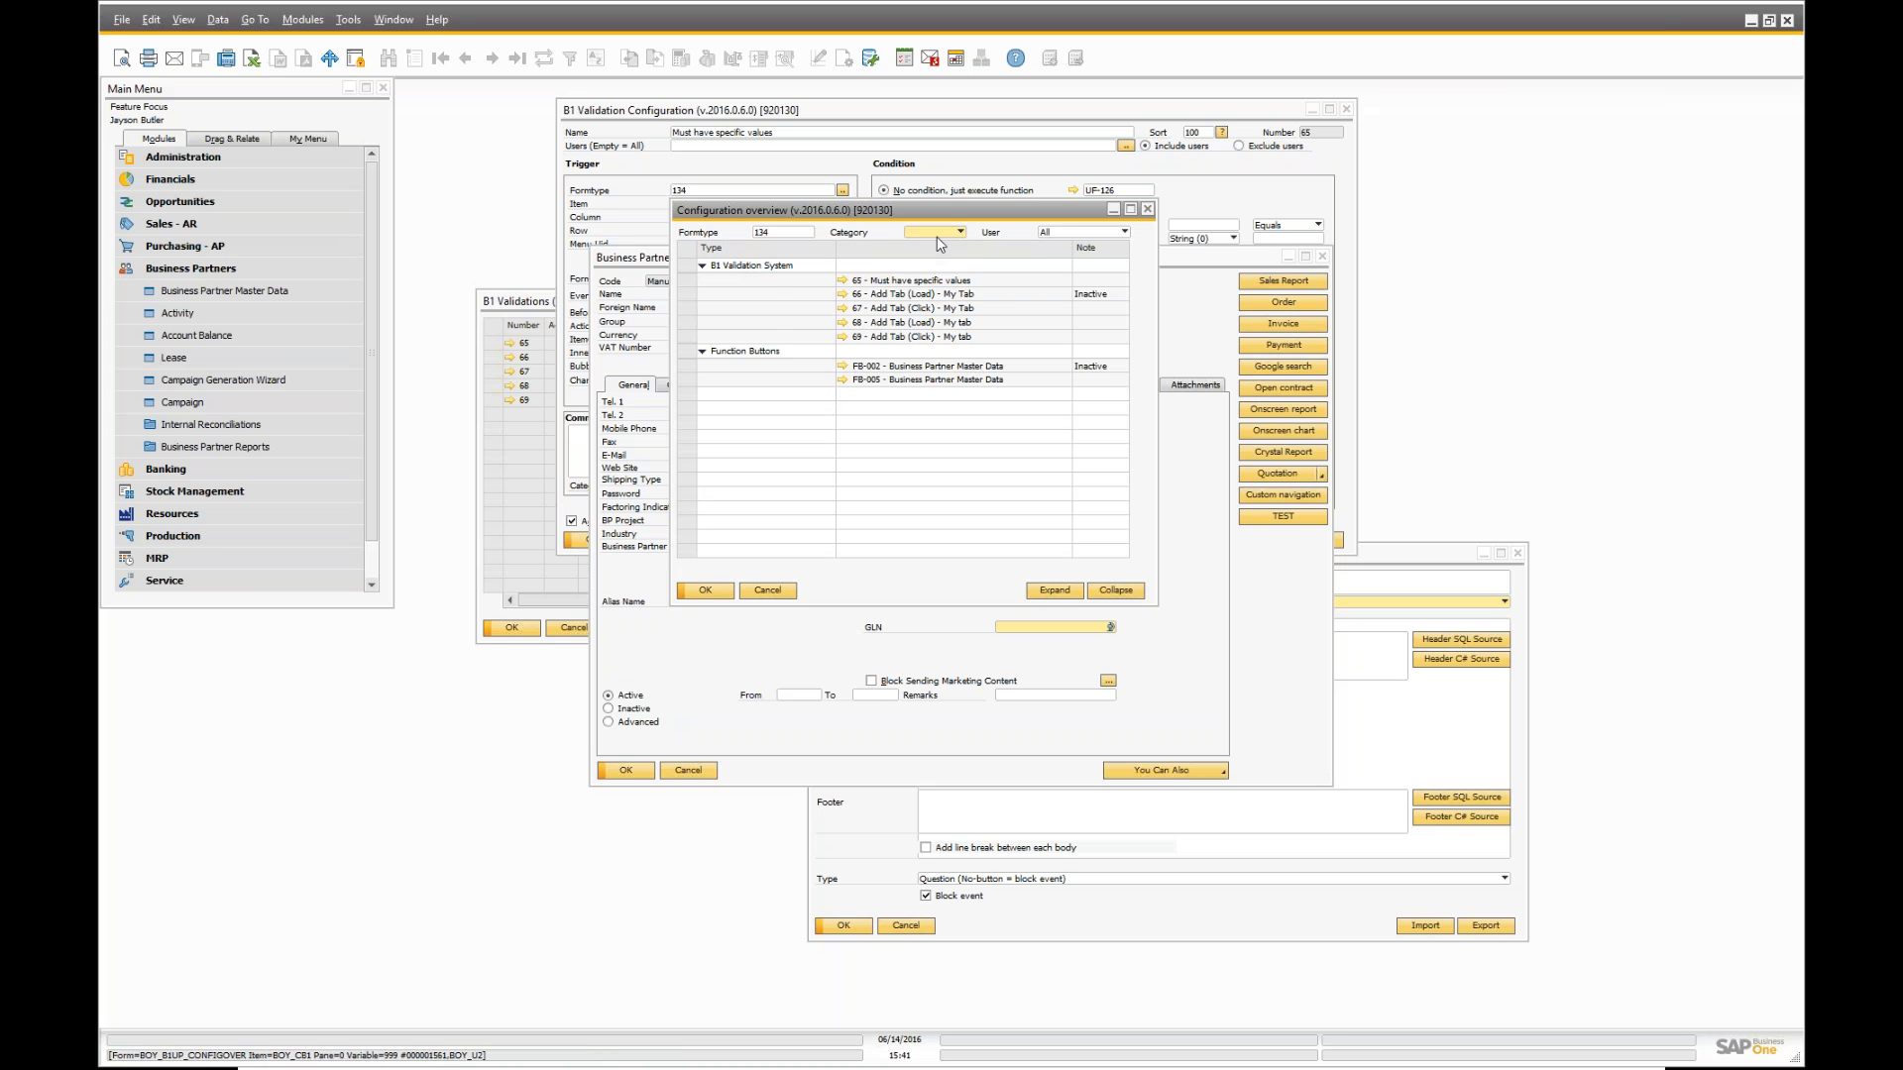
left_click(922, 260)
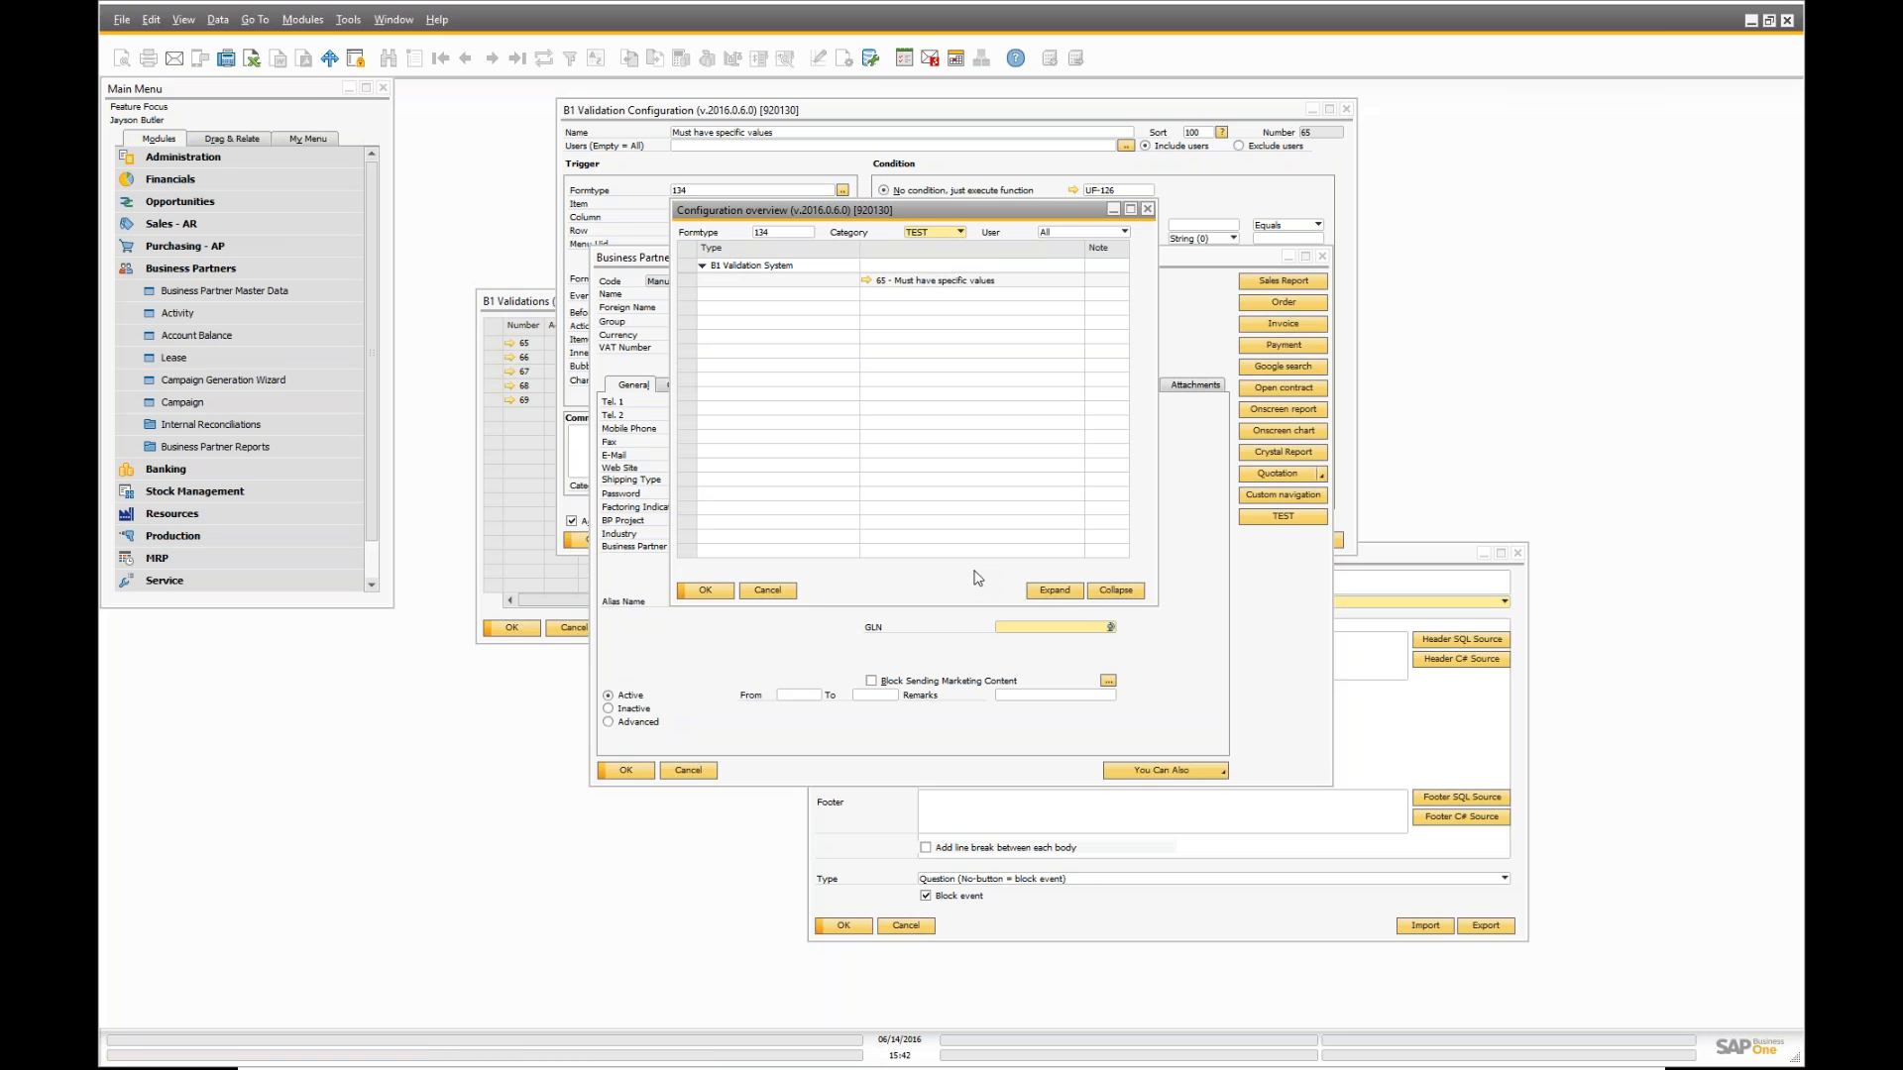
left_click(1202, 937)
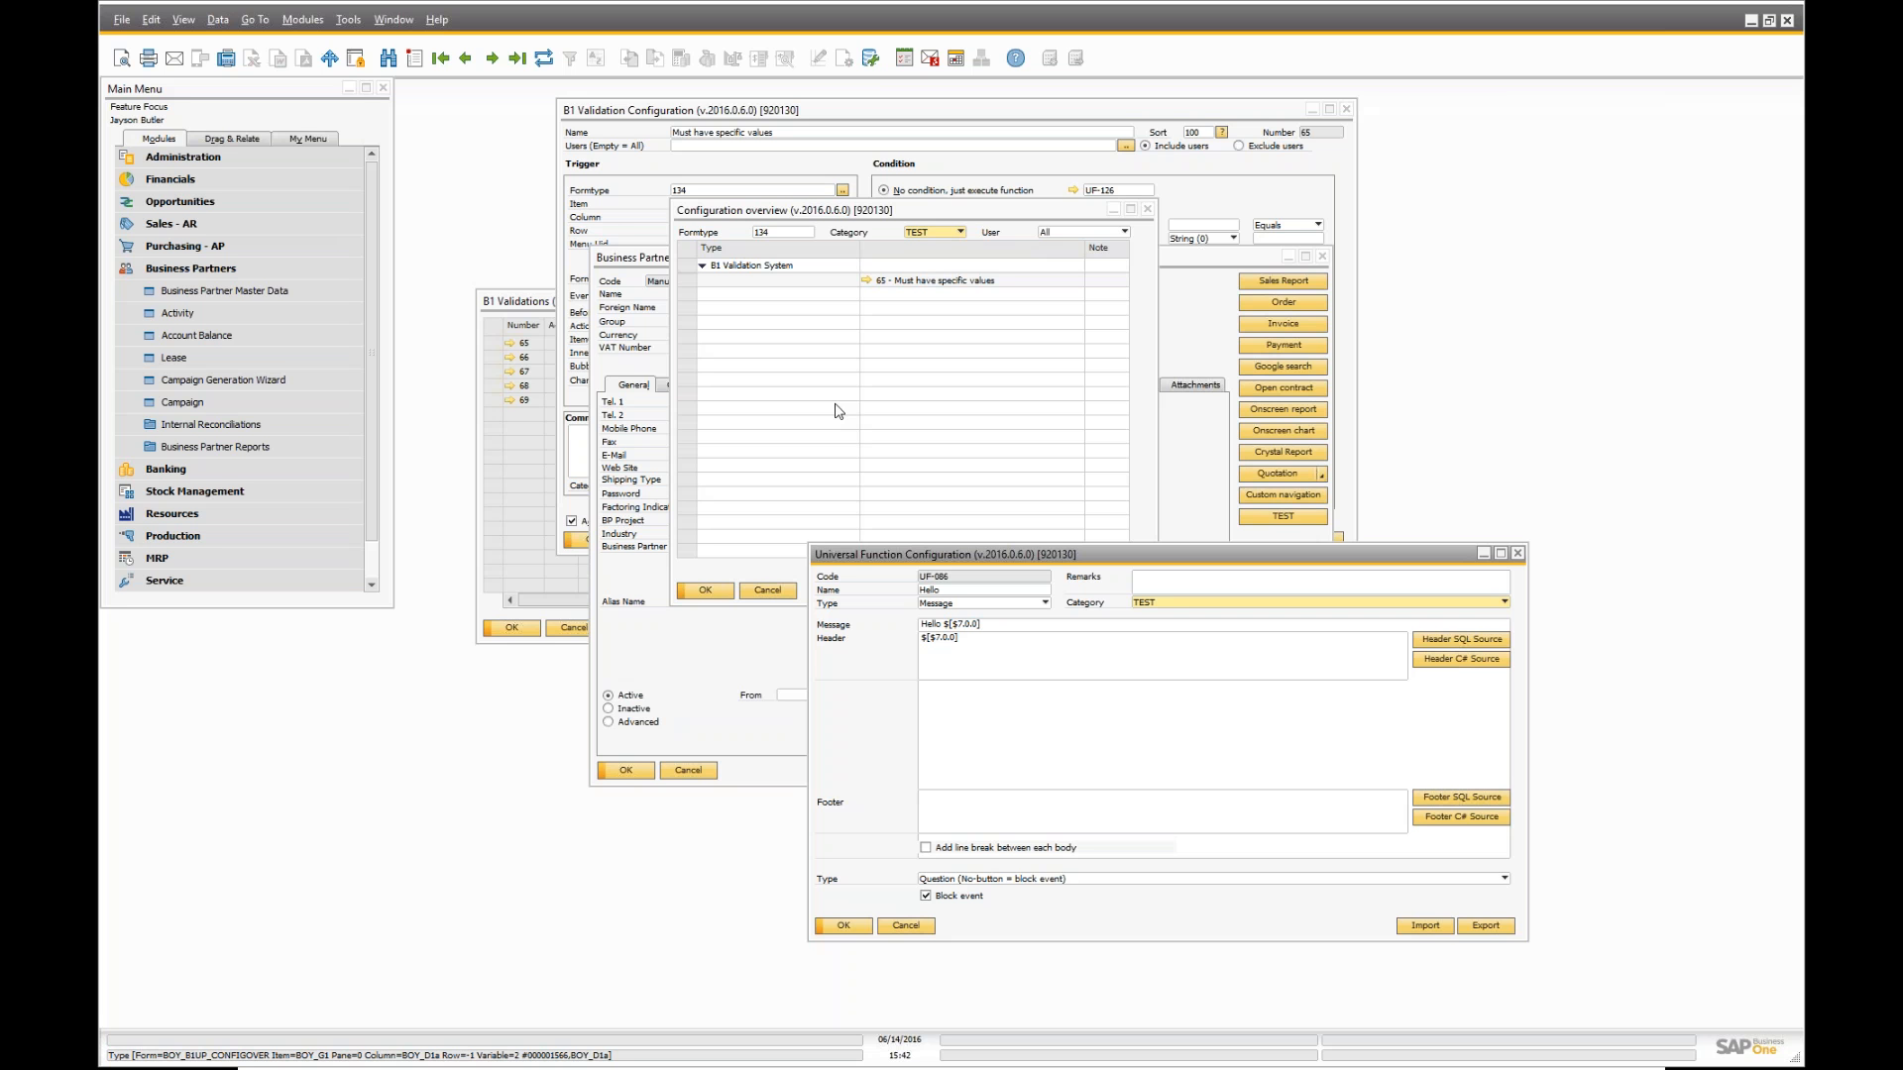
left_click(1148, 210)
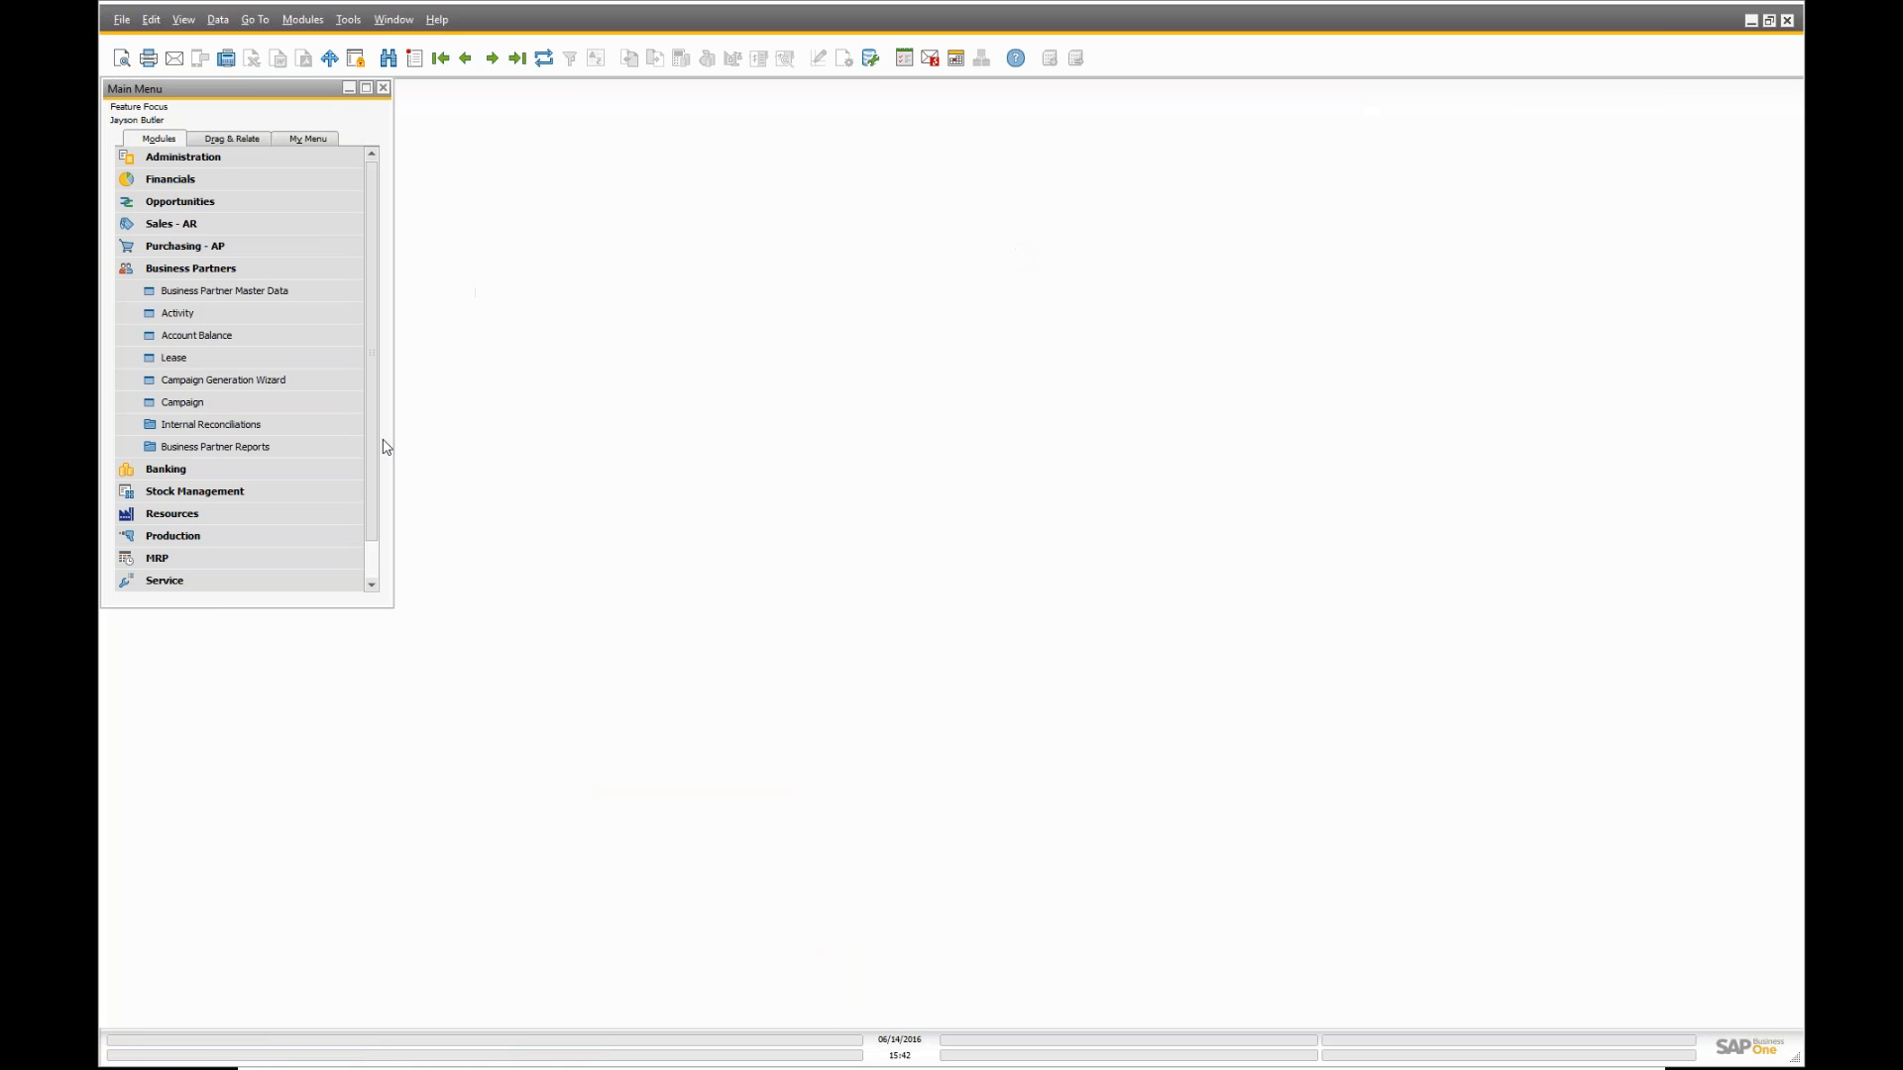
- Display the Testcustomer record in Business Partner Master Data and open the configuration of the function buttons on this window
left_click(247, 289)
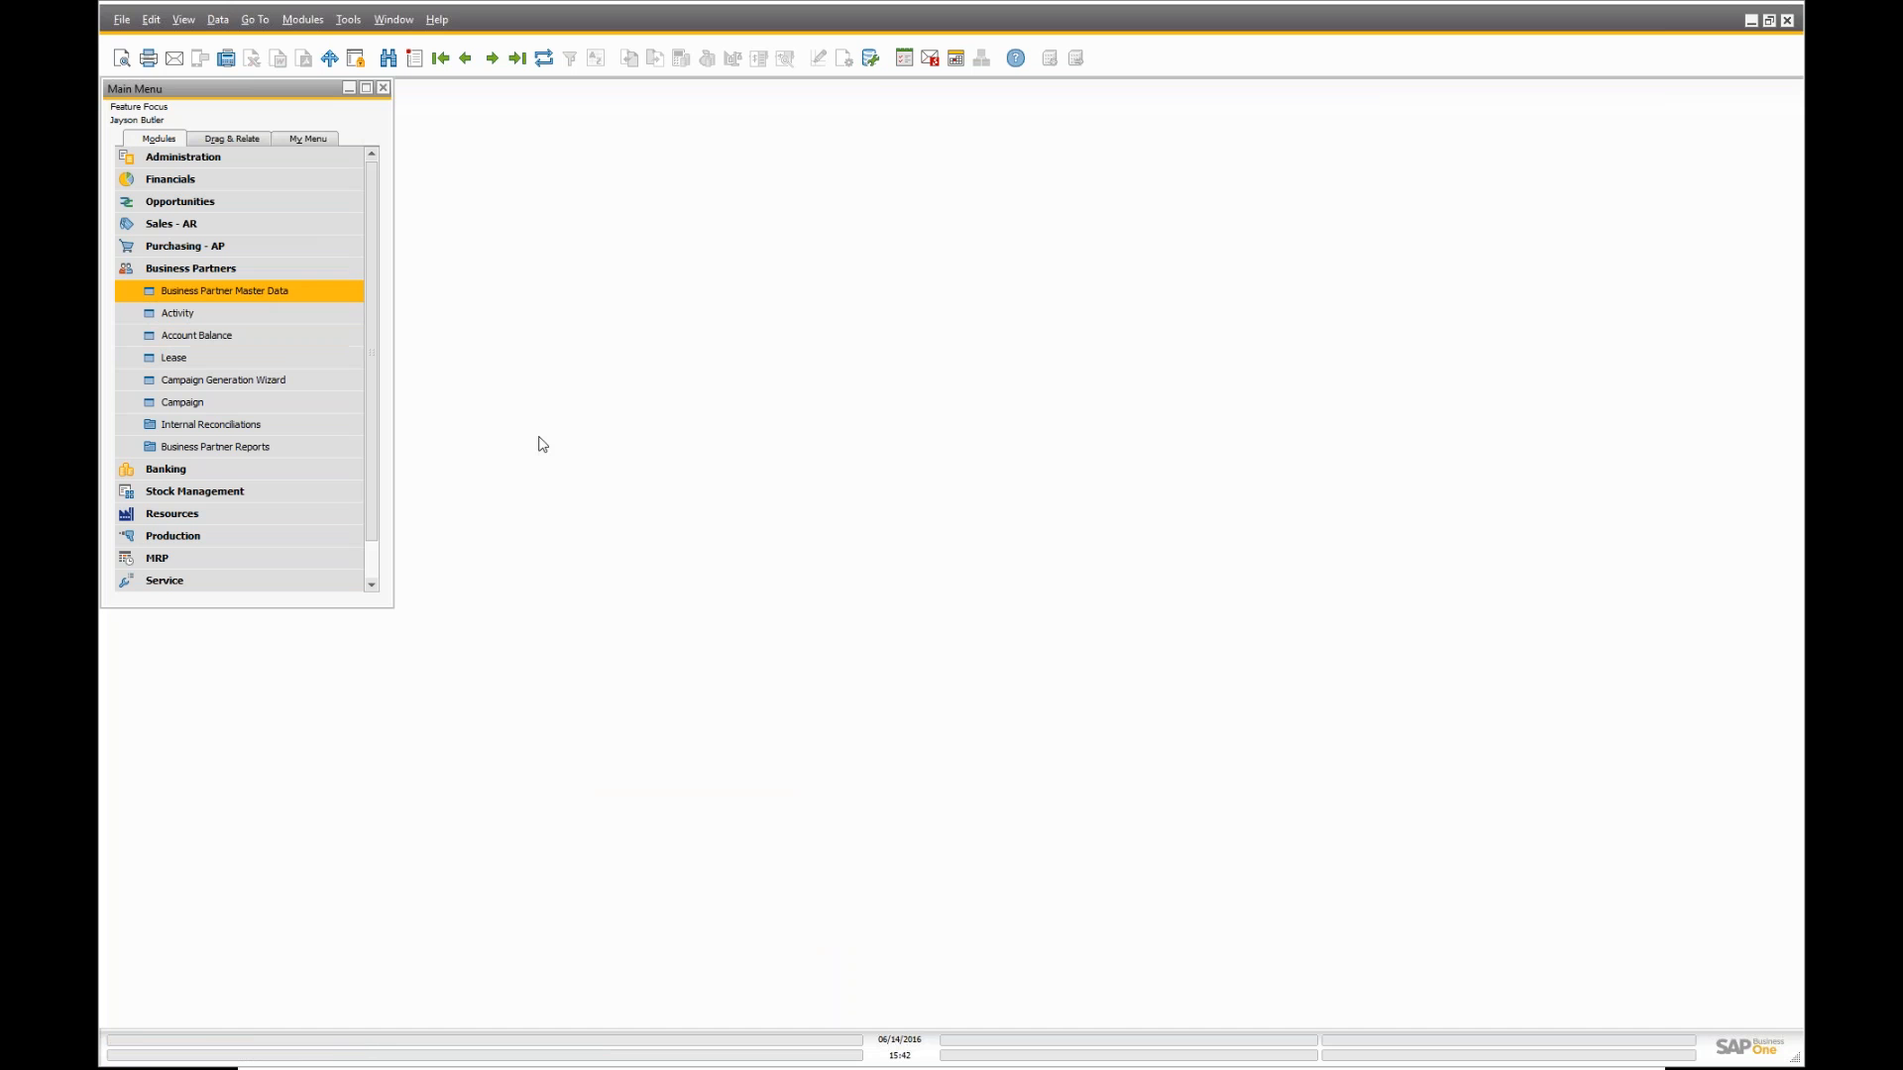
key("ctrl+Right")
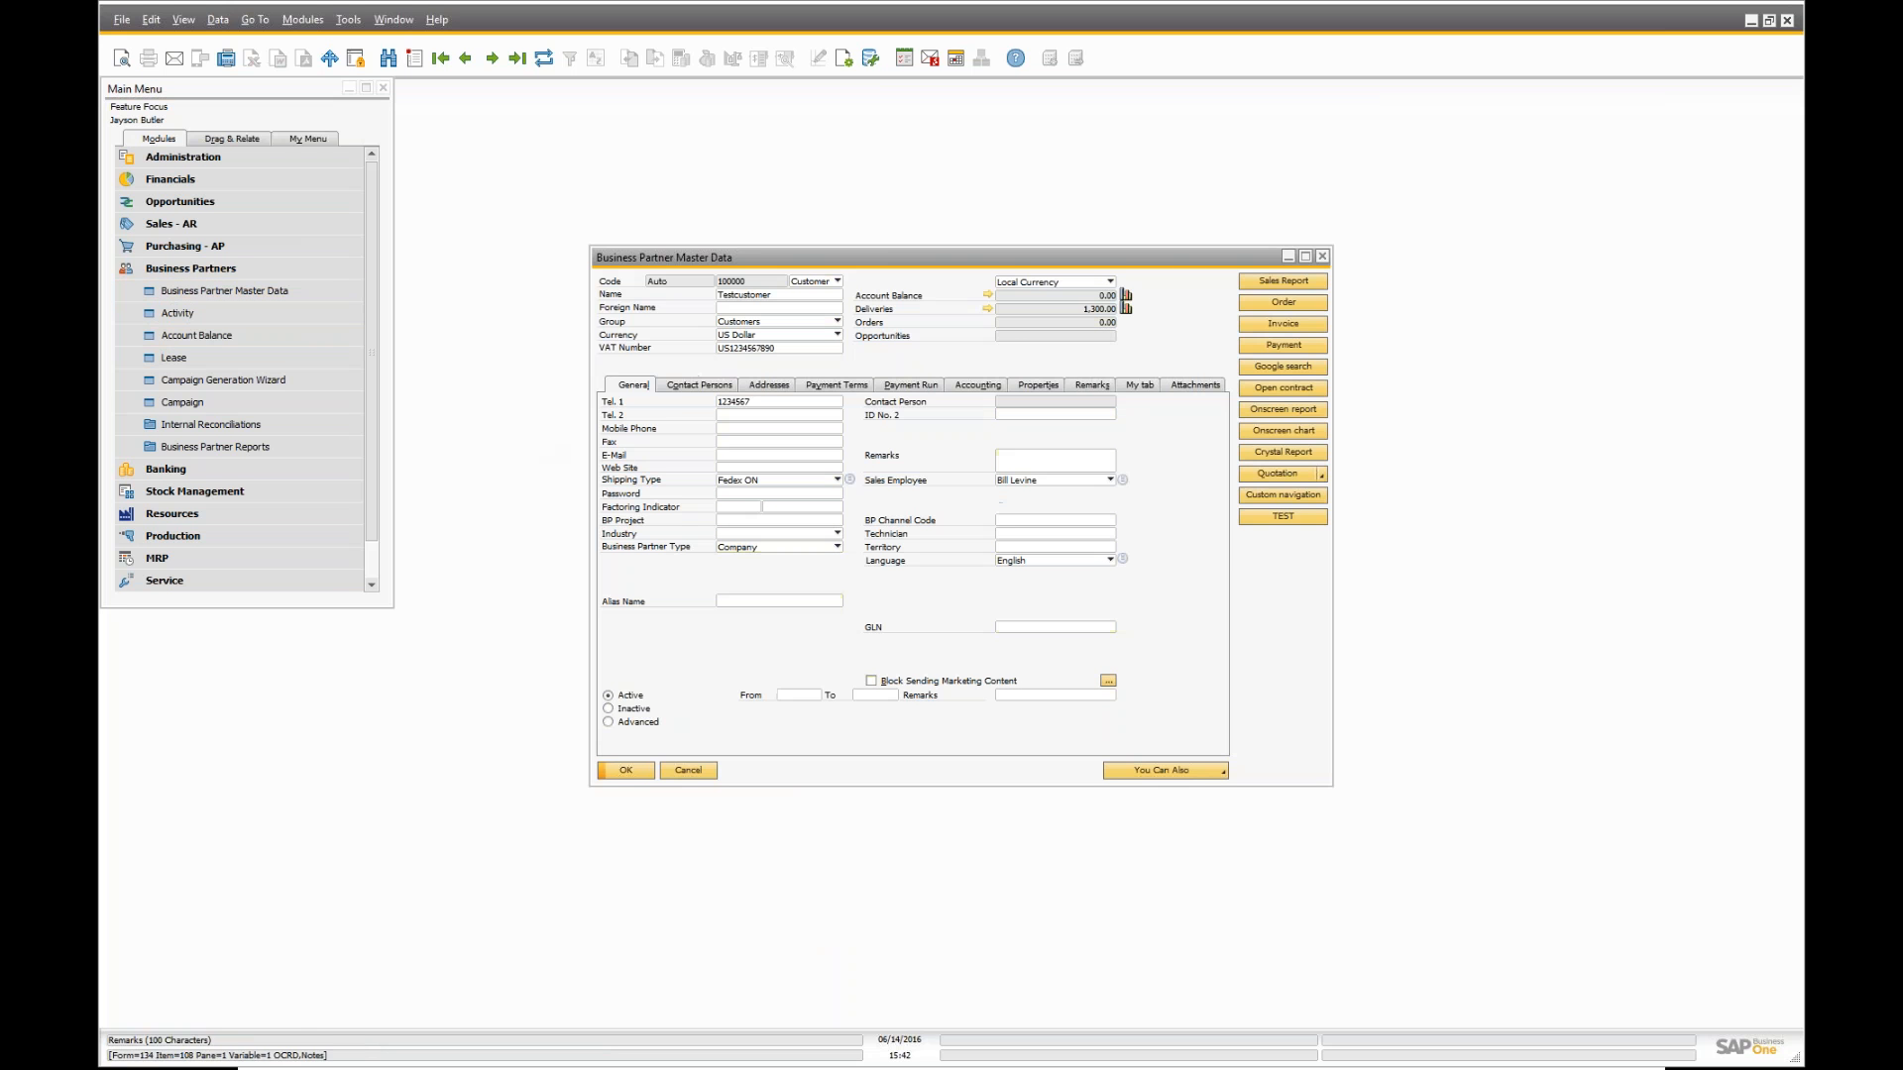
right_click(1248, 551)
left_click(1261, 531)
right_click(1261, 515)
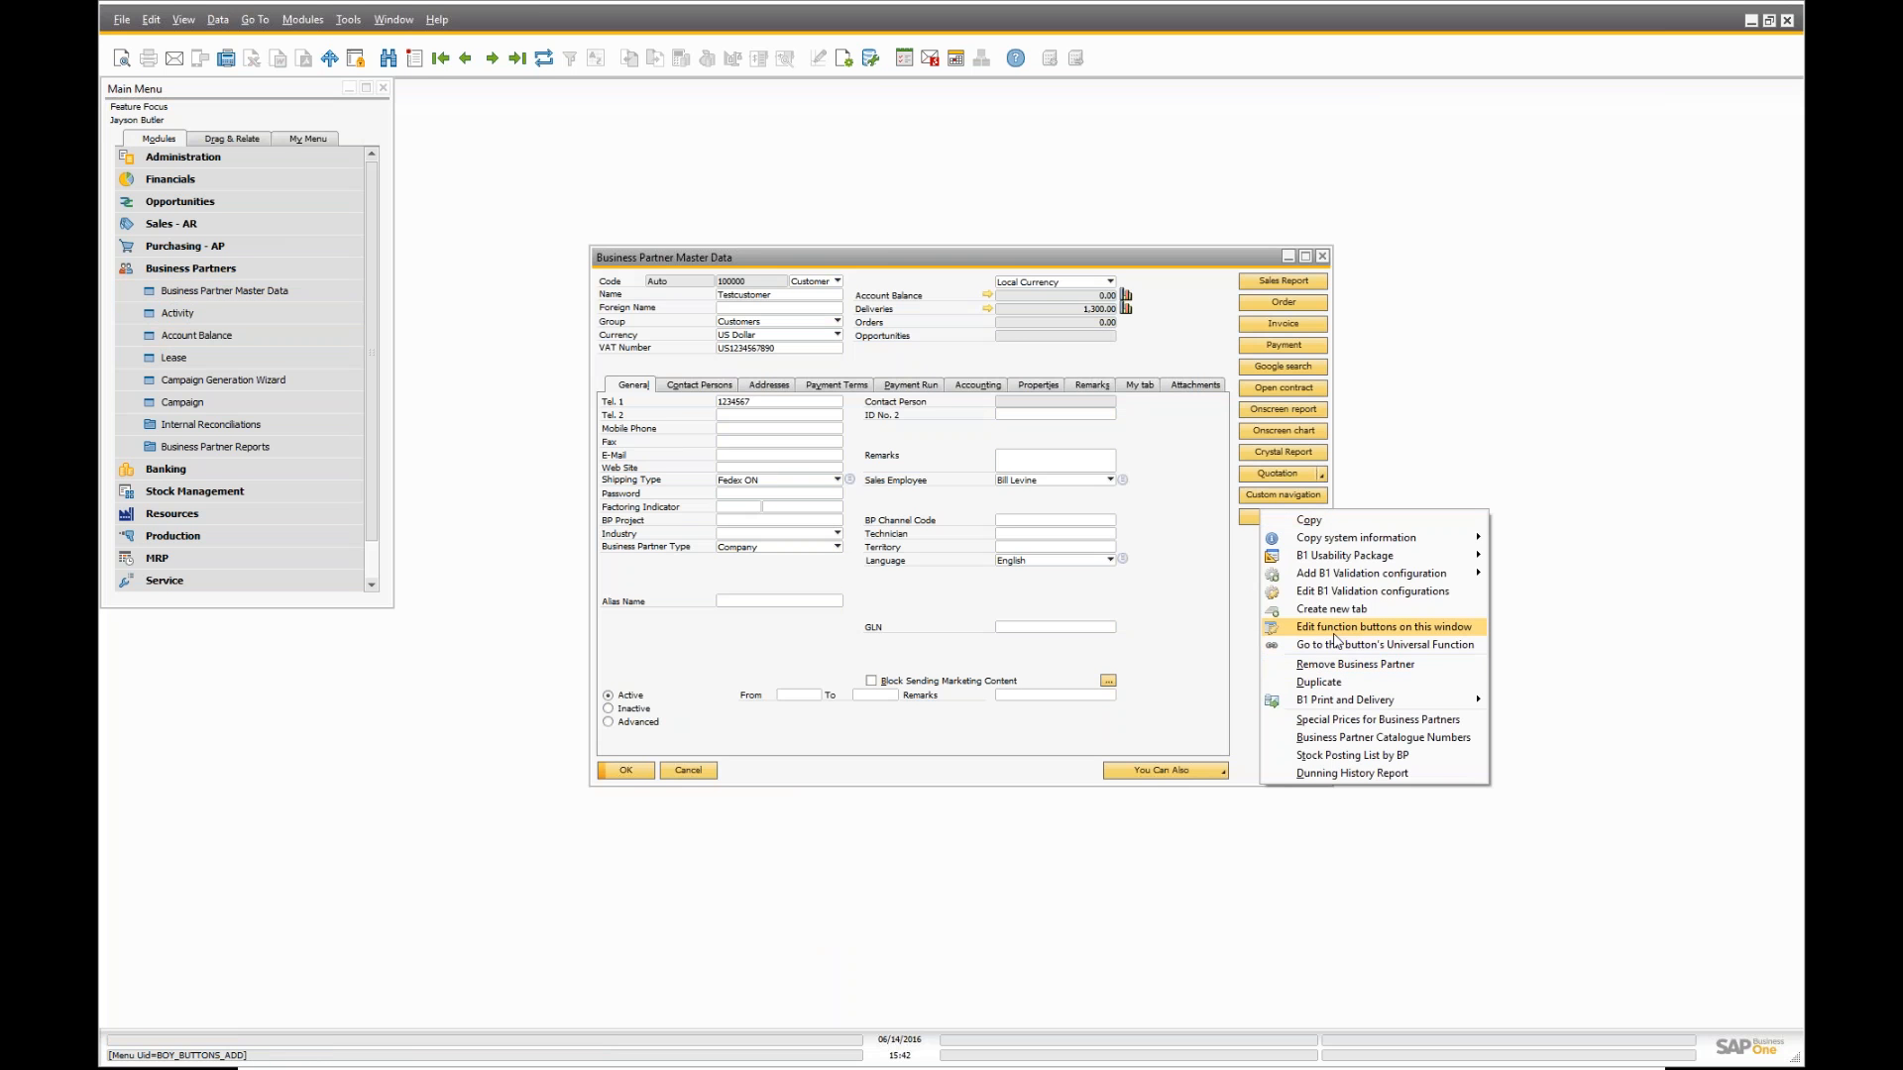
left_click(1334, 627)
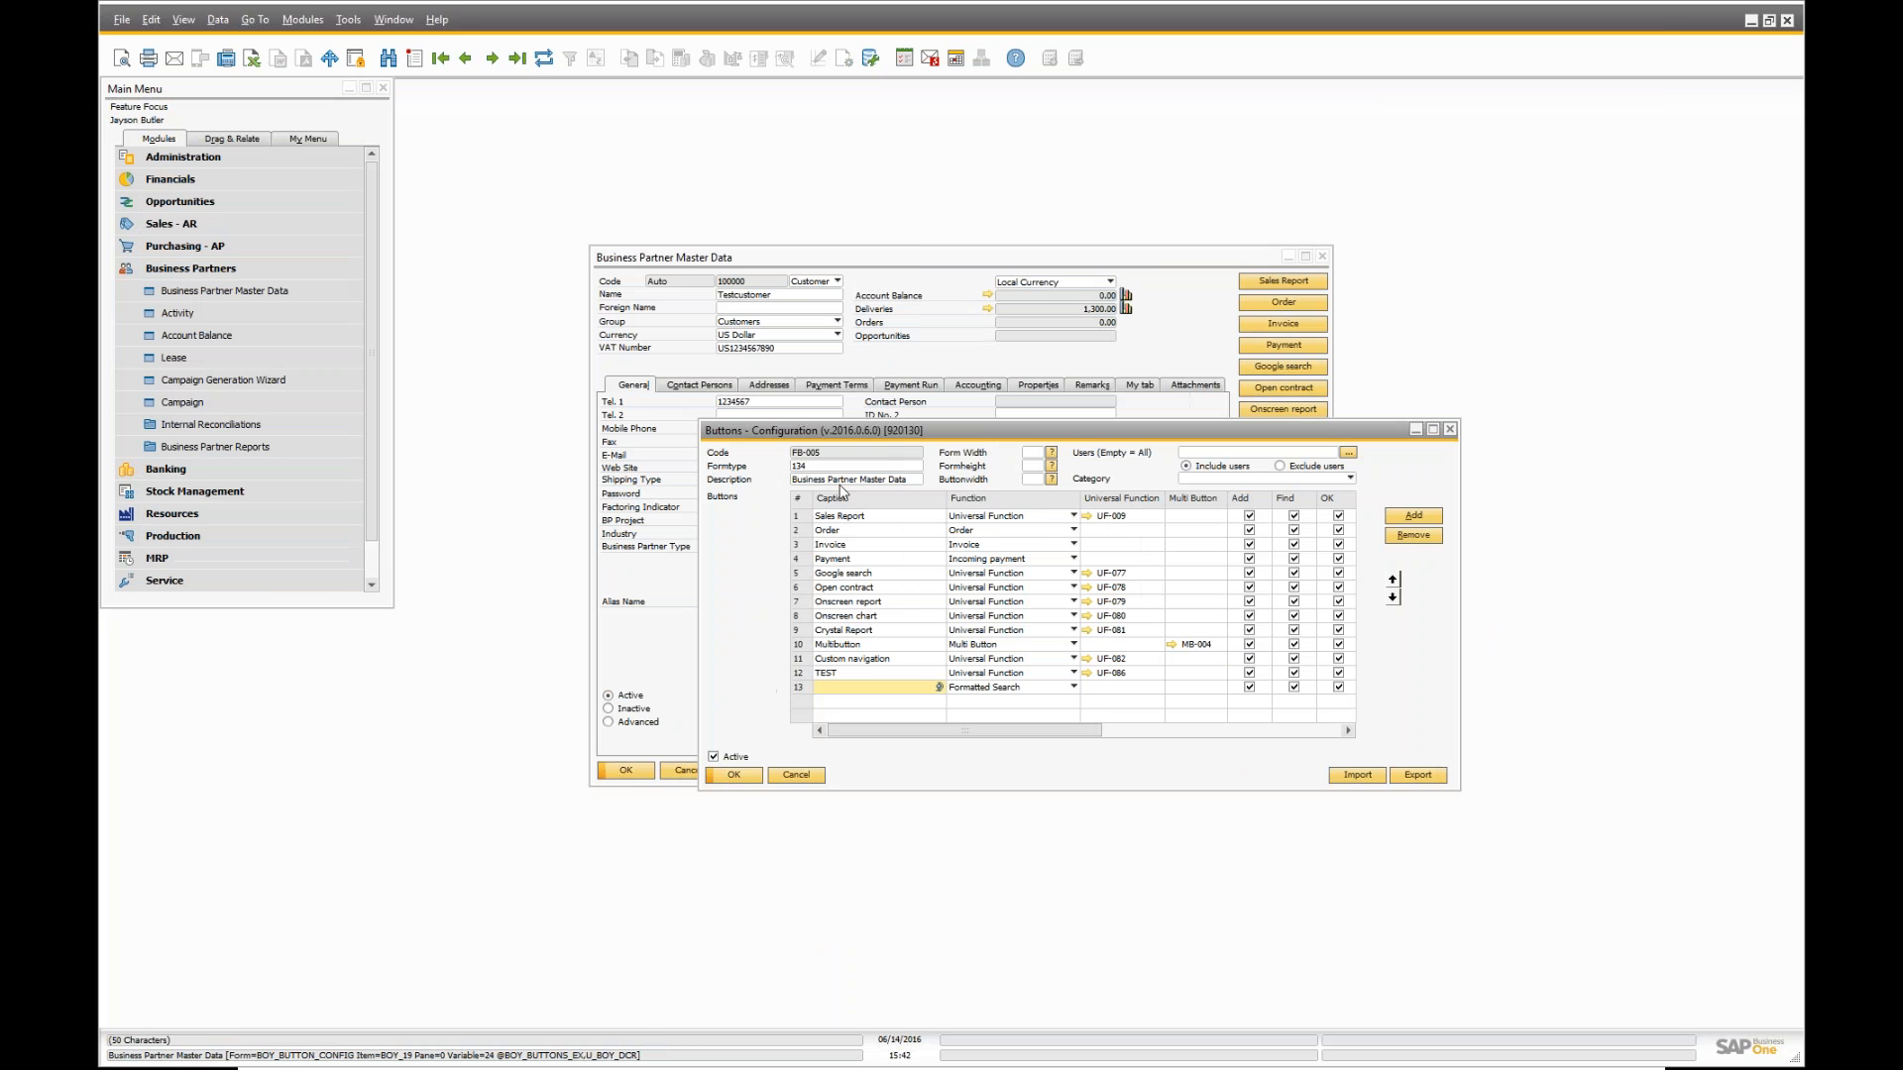
- Open the universal function behind the Sales Report button and display its CRM for Outlook settings
left_click(1086, 515)
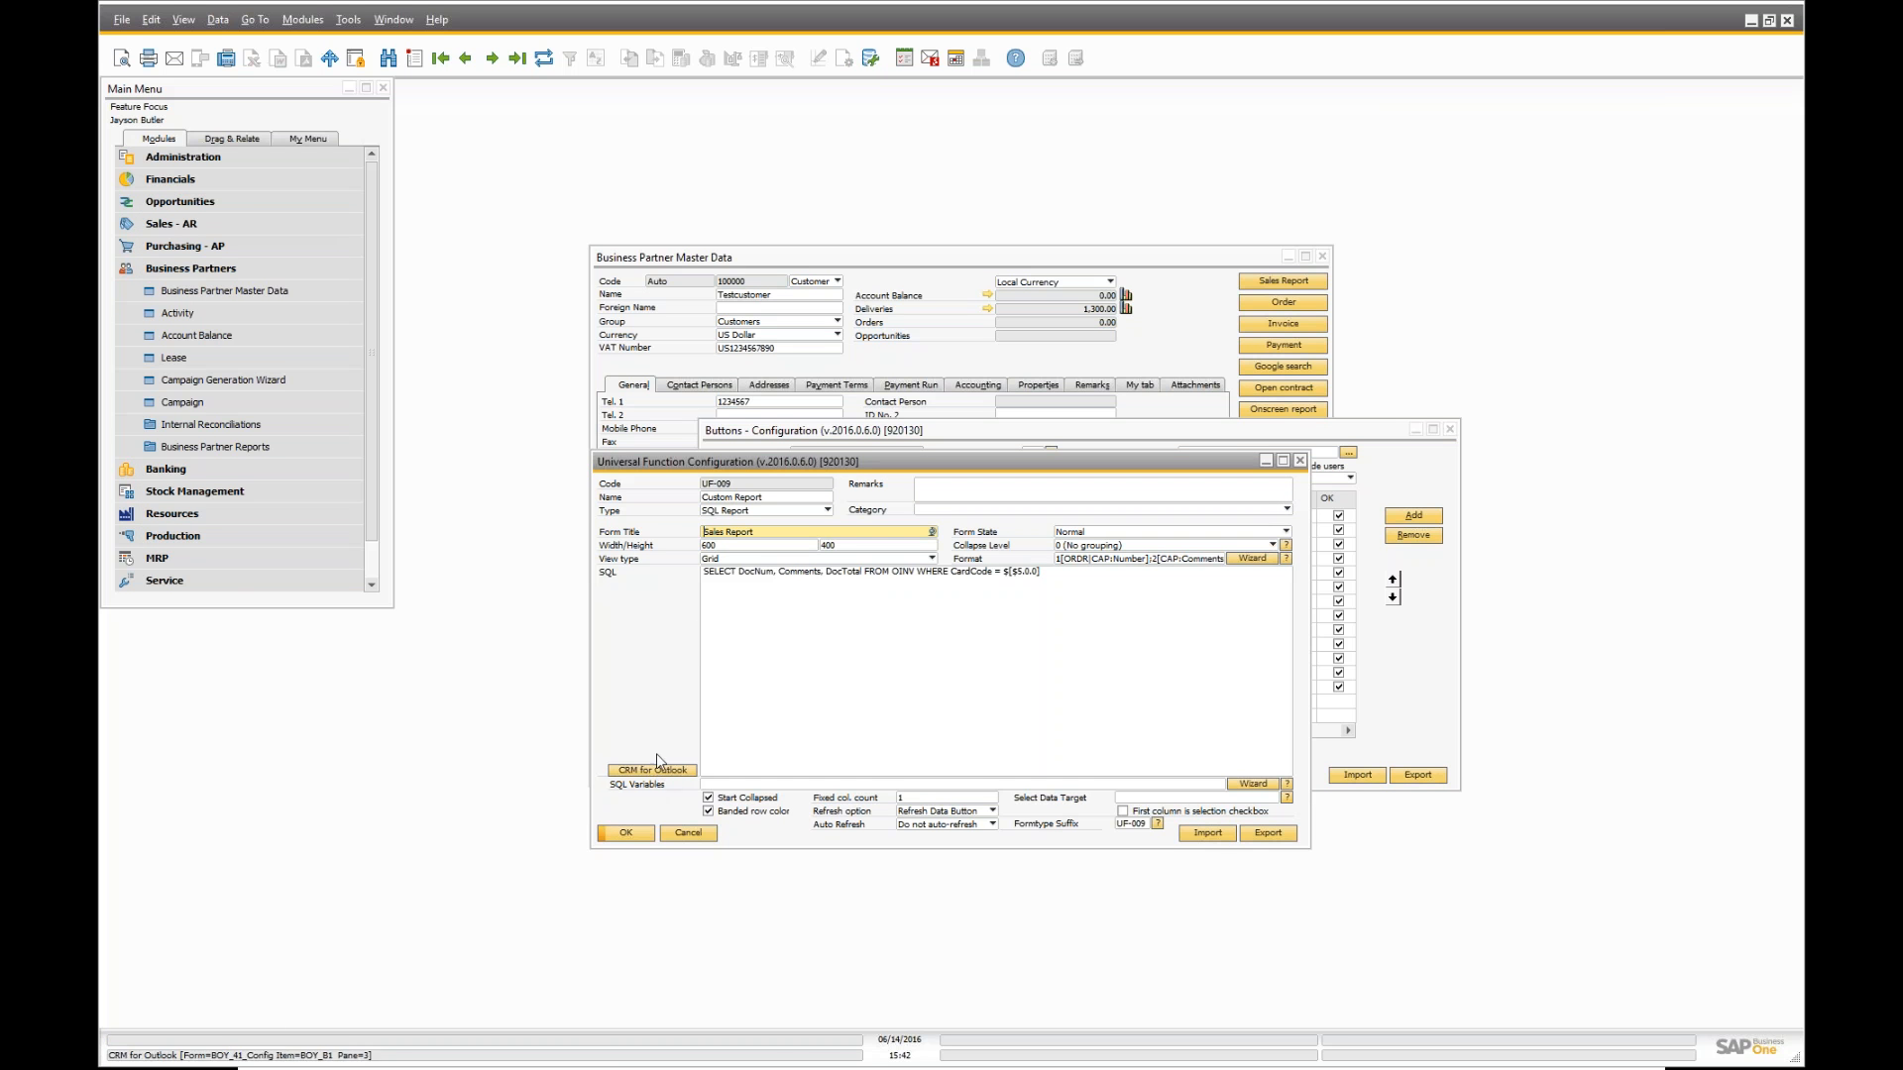
left_click(702, 659)
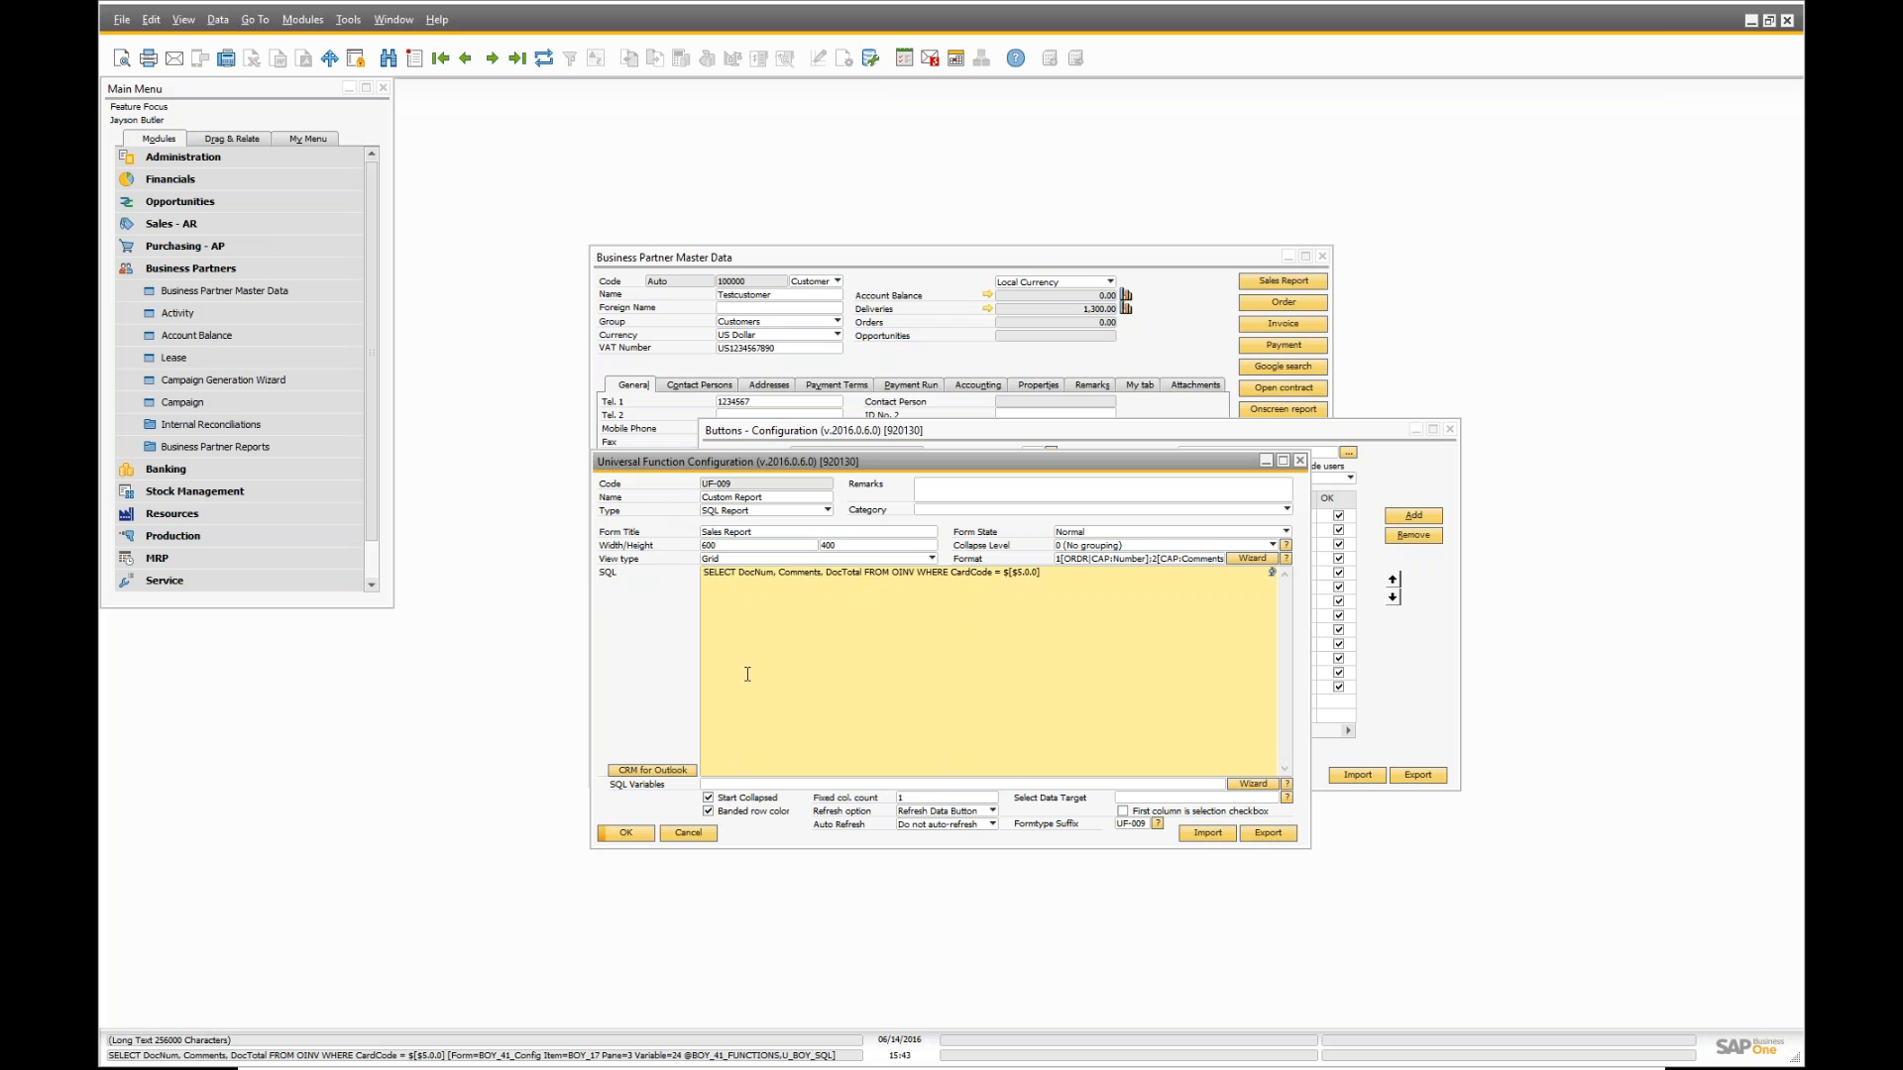
left_click(645, 772)
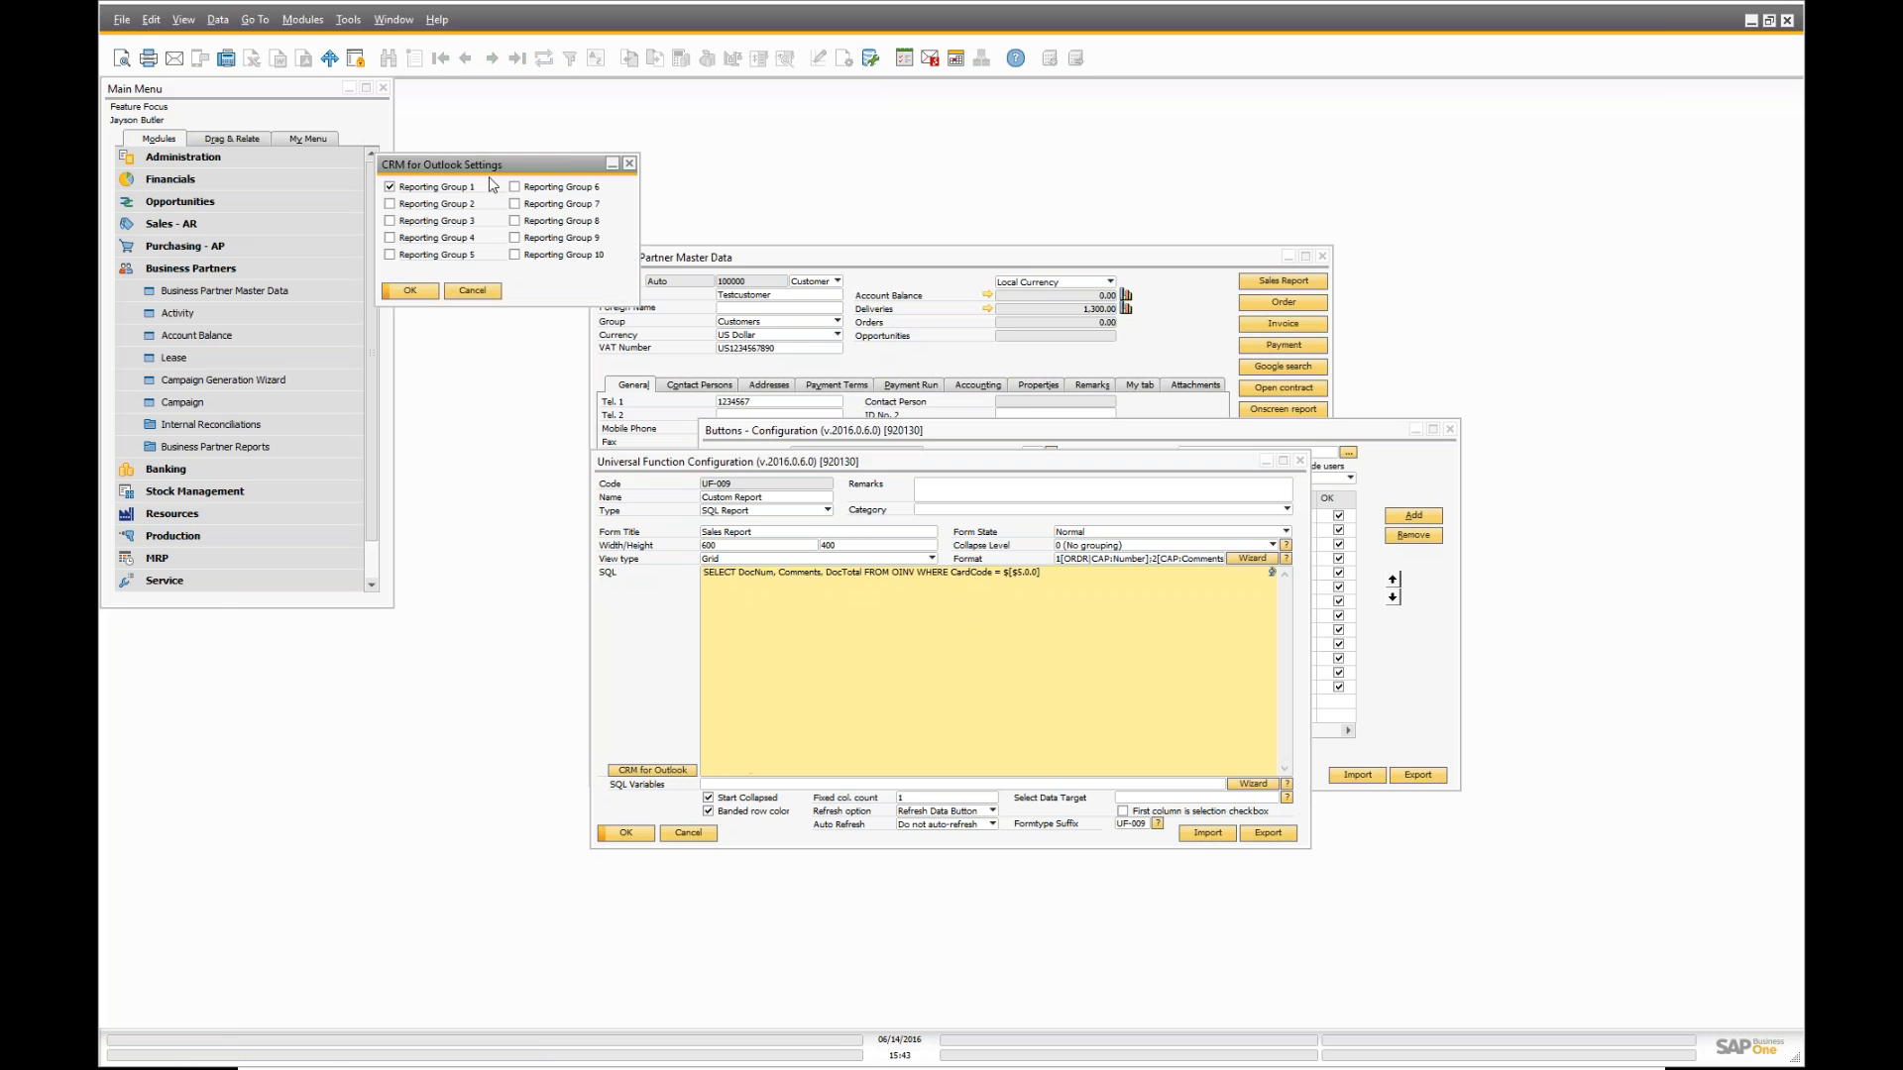
left_click_drag(476, 173, 719, 135)
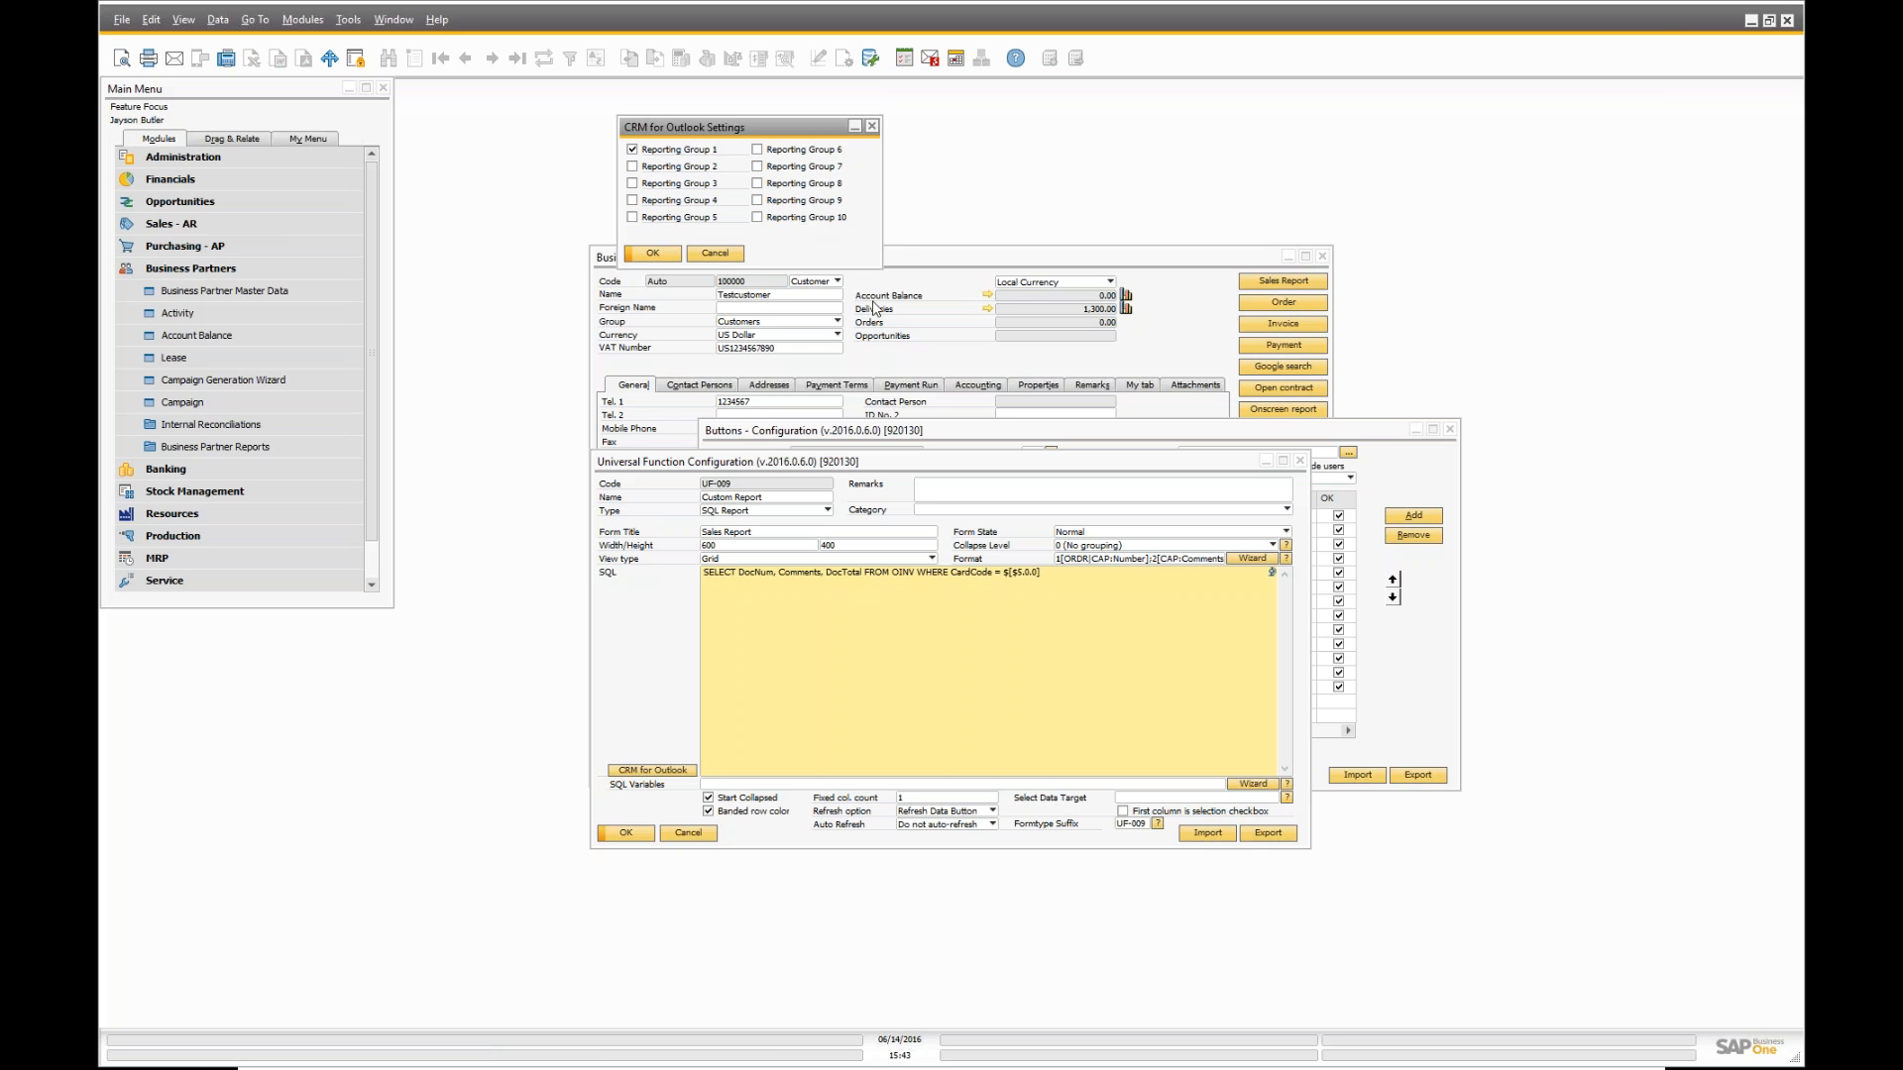
left_click(889, 634)
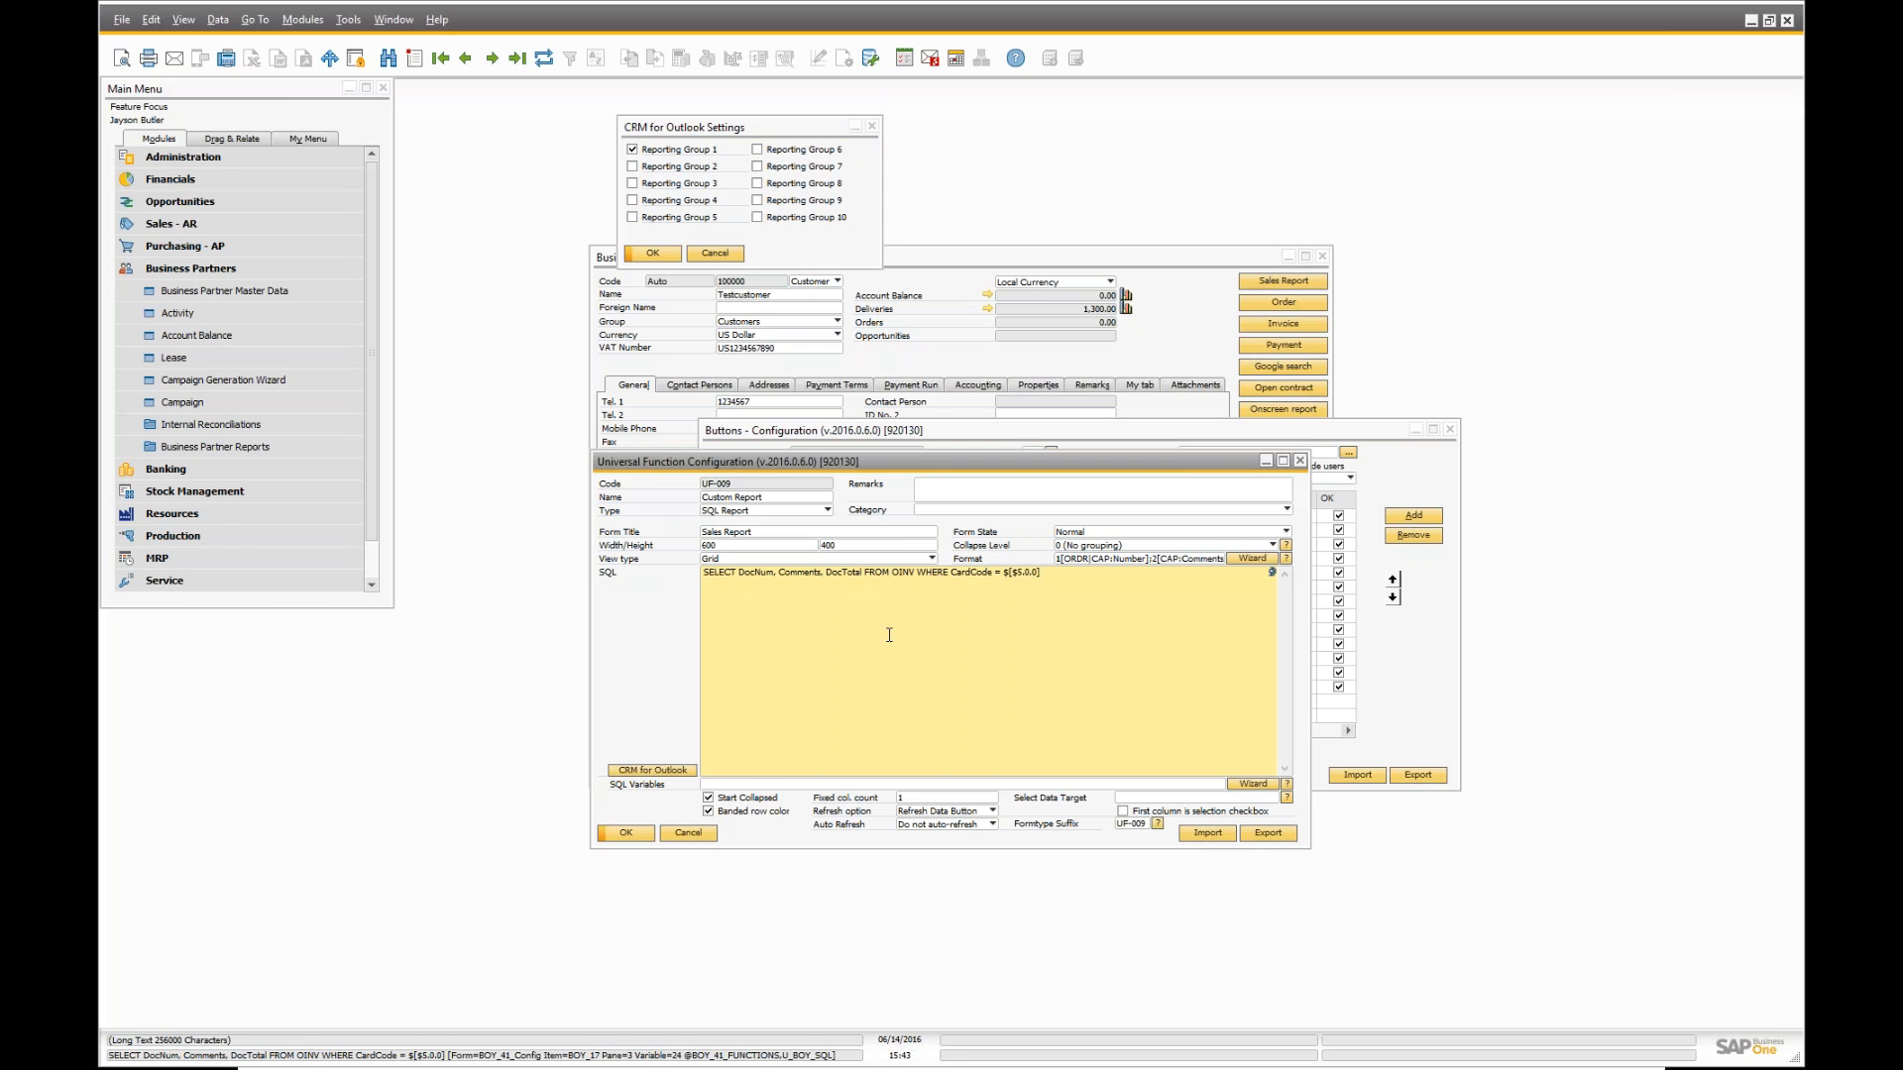
- Enable Reporting Groups 2 through 9 in the CRM for Outlook settings of the Custom Report function
left_click(644, 167)
left_click(643, 185)
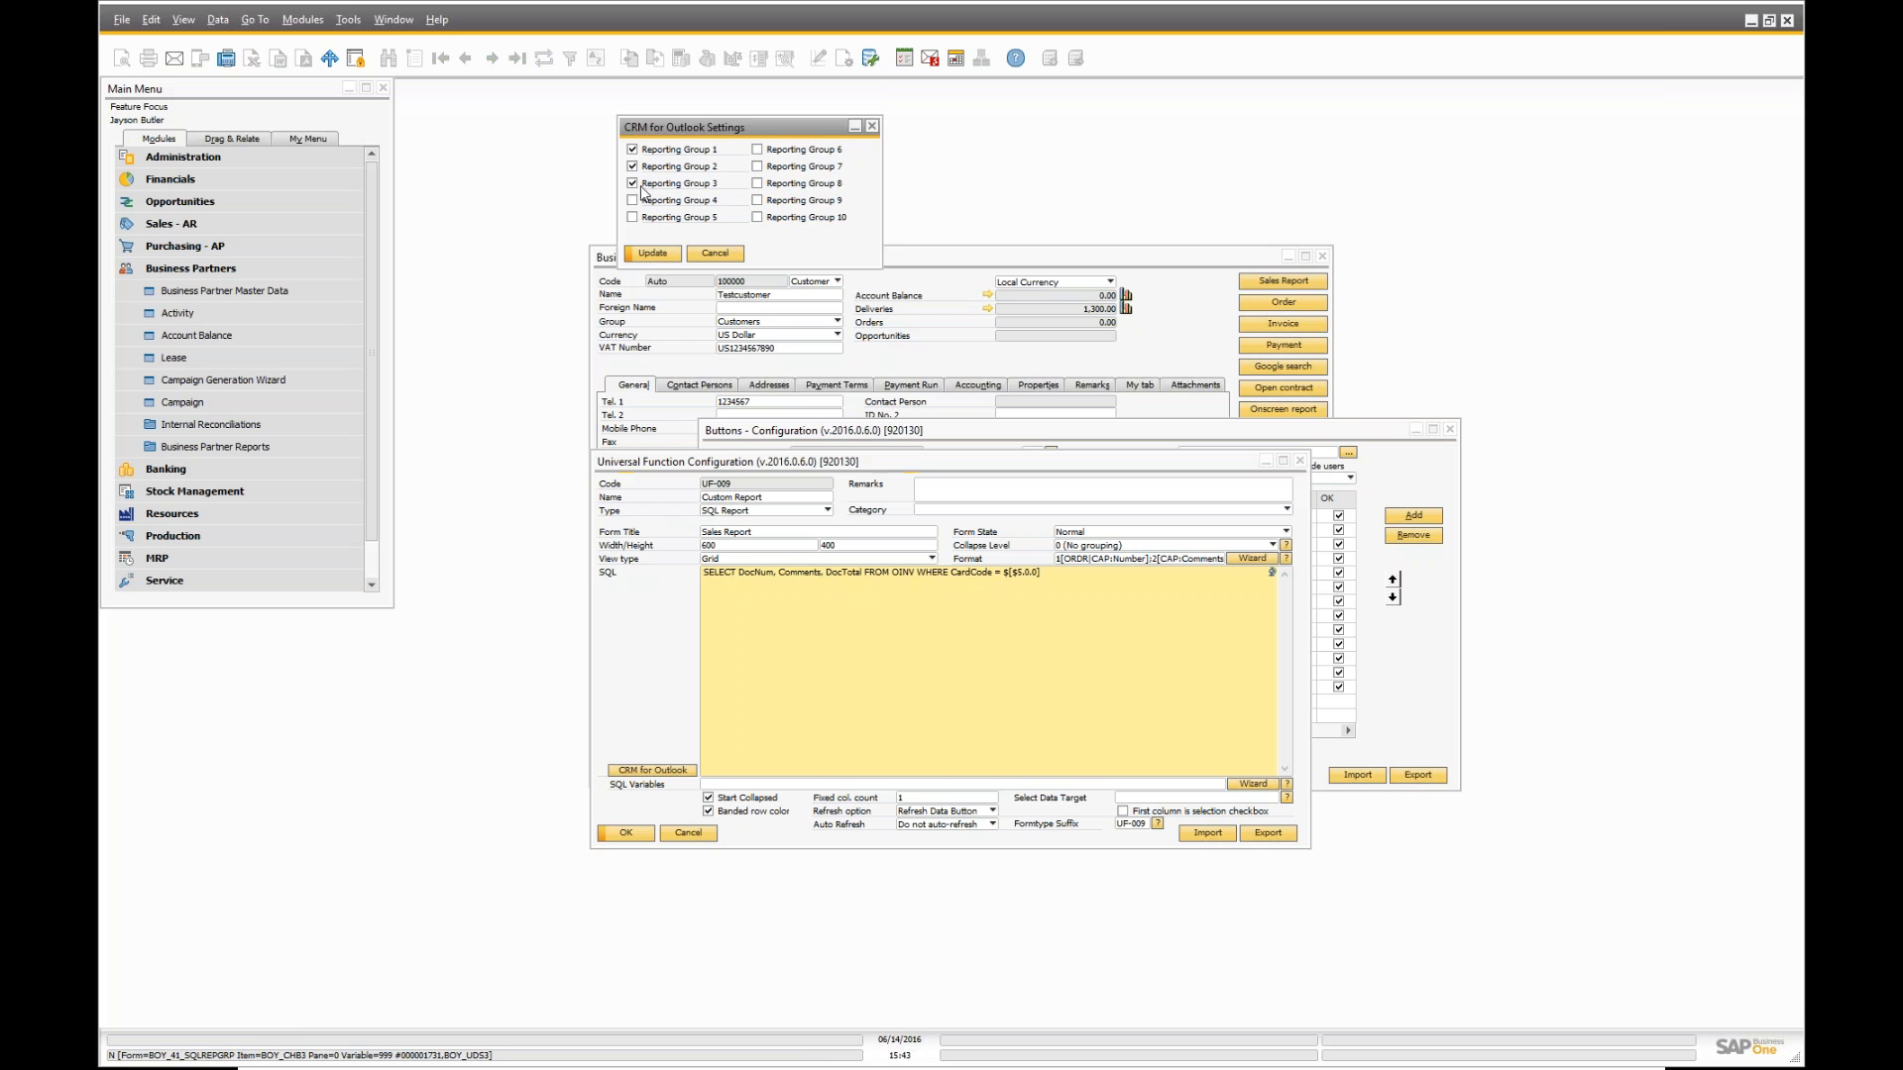
left_click(646, 201)
left_click(648, 218)
left_click(770, 202)
left_click(770, 184)
left_click(771, 168)
left_click(771, 150)
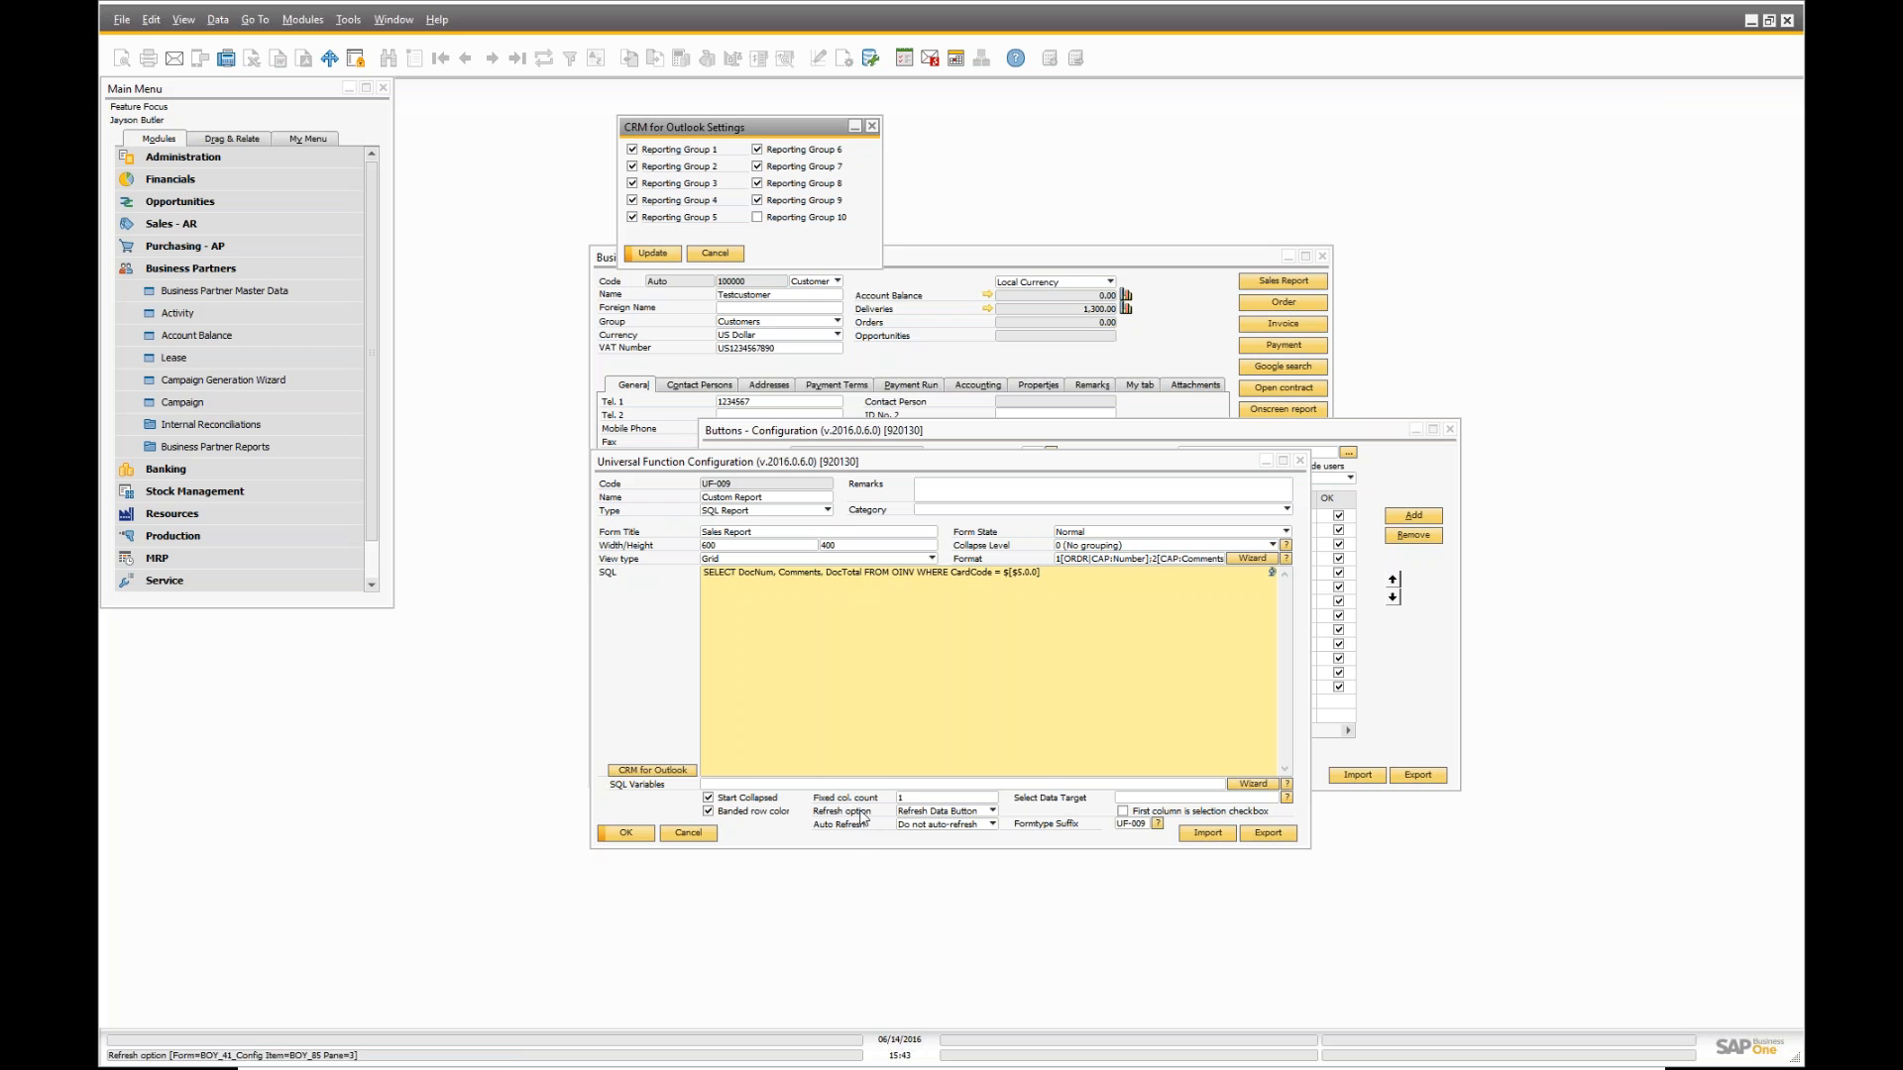
- Review the Form State options of the Custom Report function and run the Sales Report to check its normal window size
left_click(1074, 534)
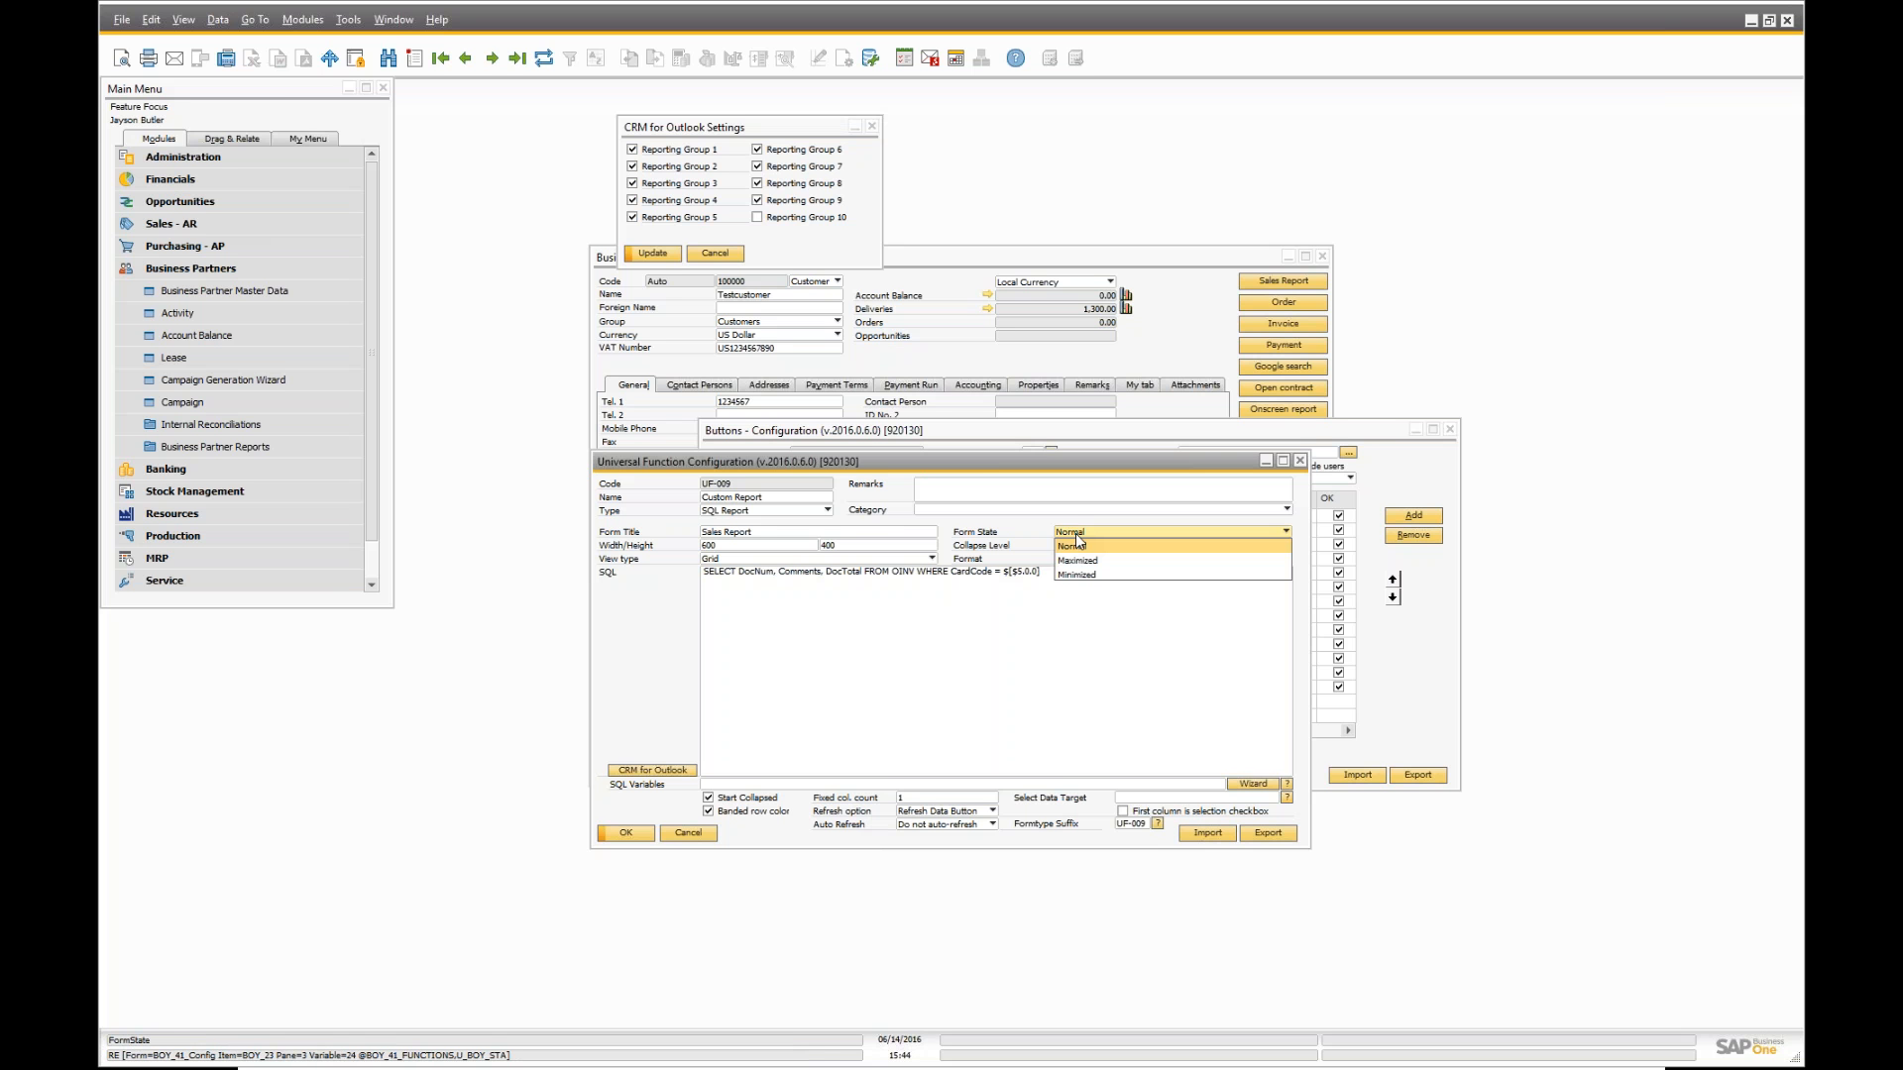
left_click(1273, 281)
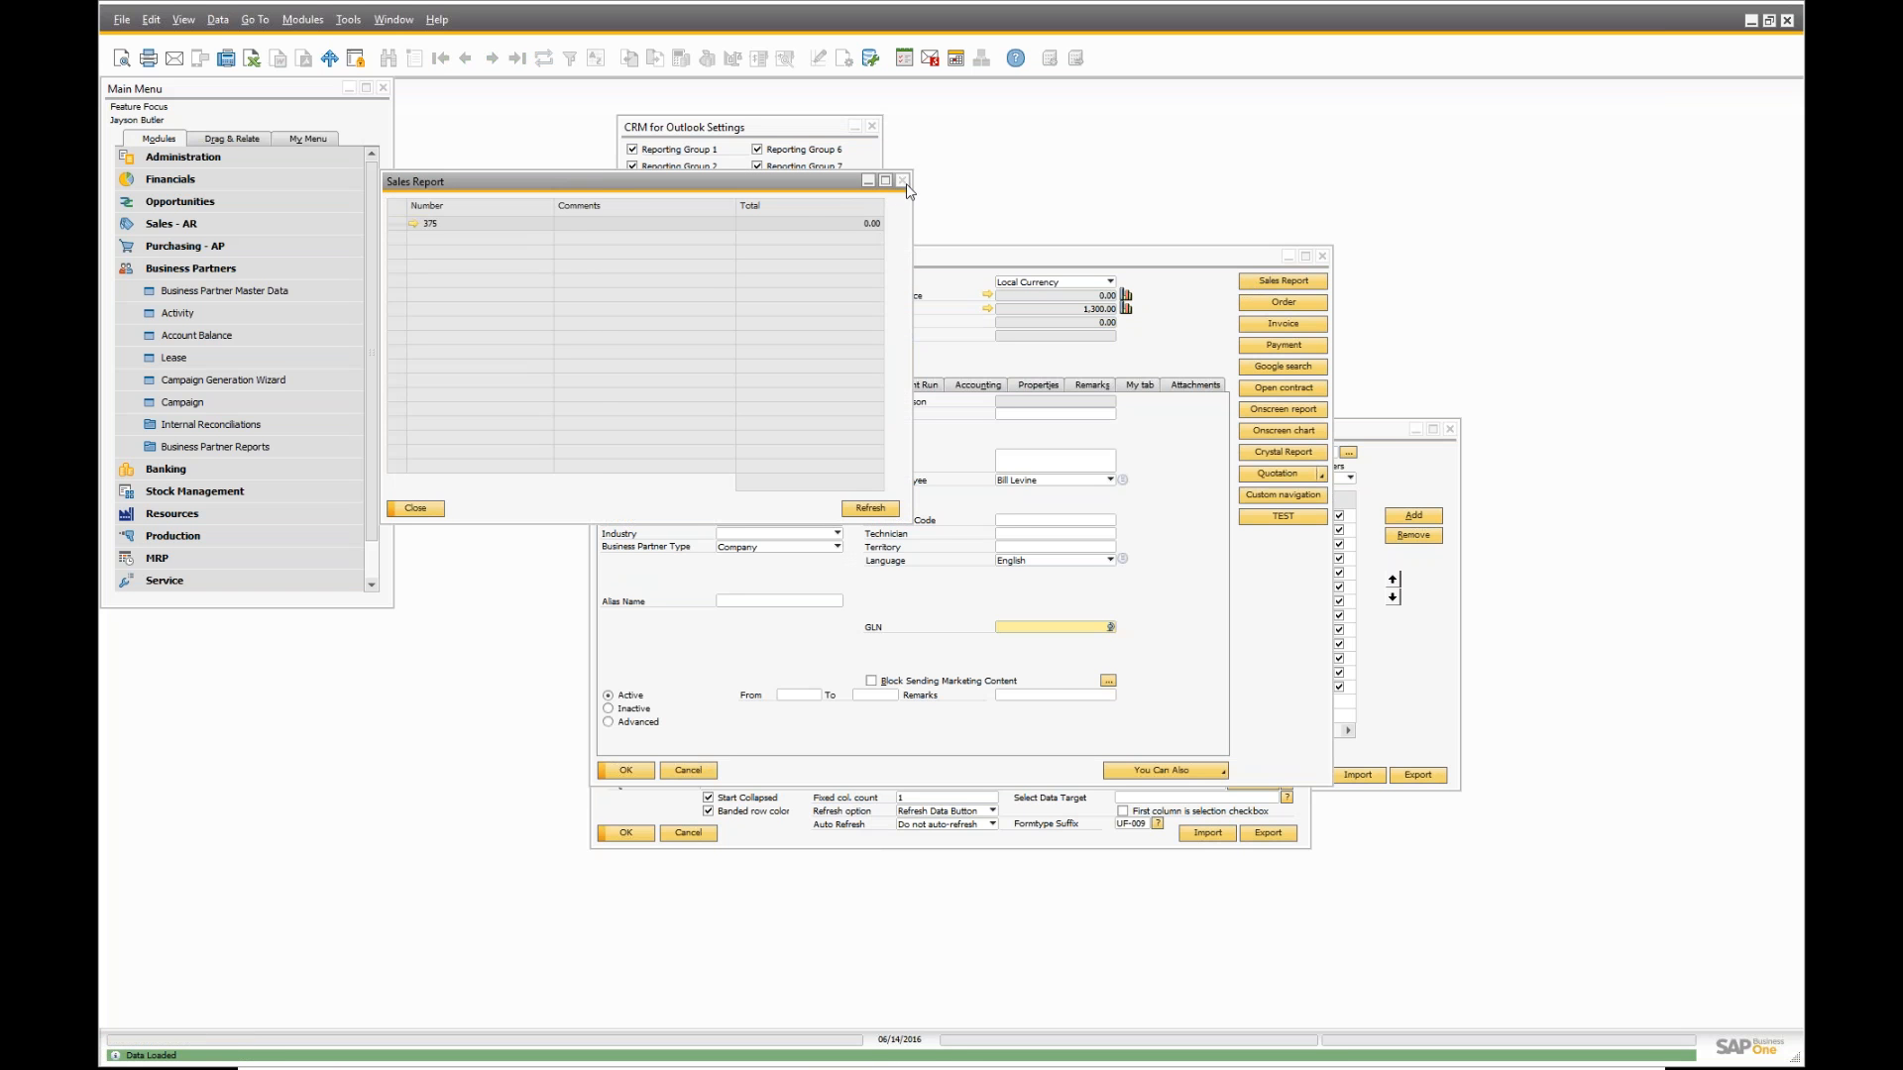
left_click(902, 180)
left_click(1043, 844)
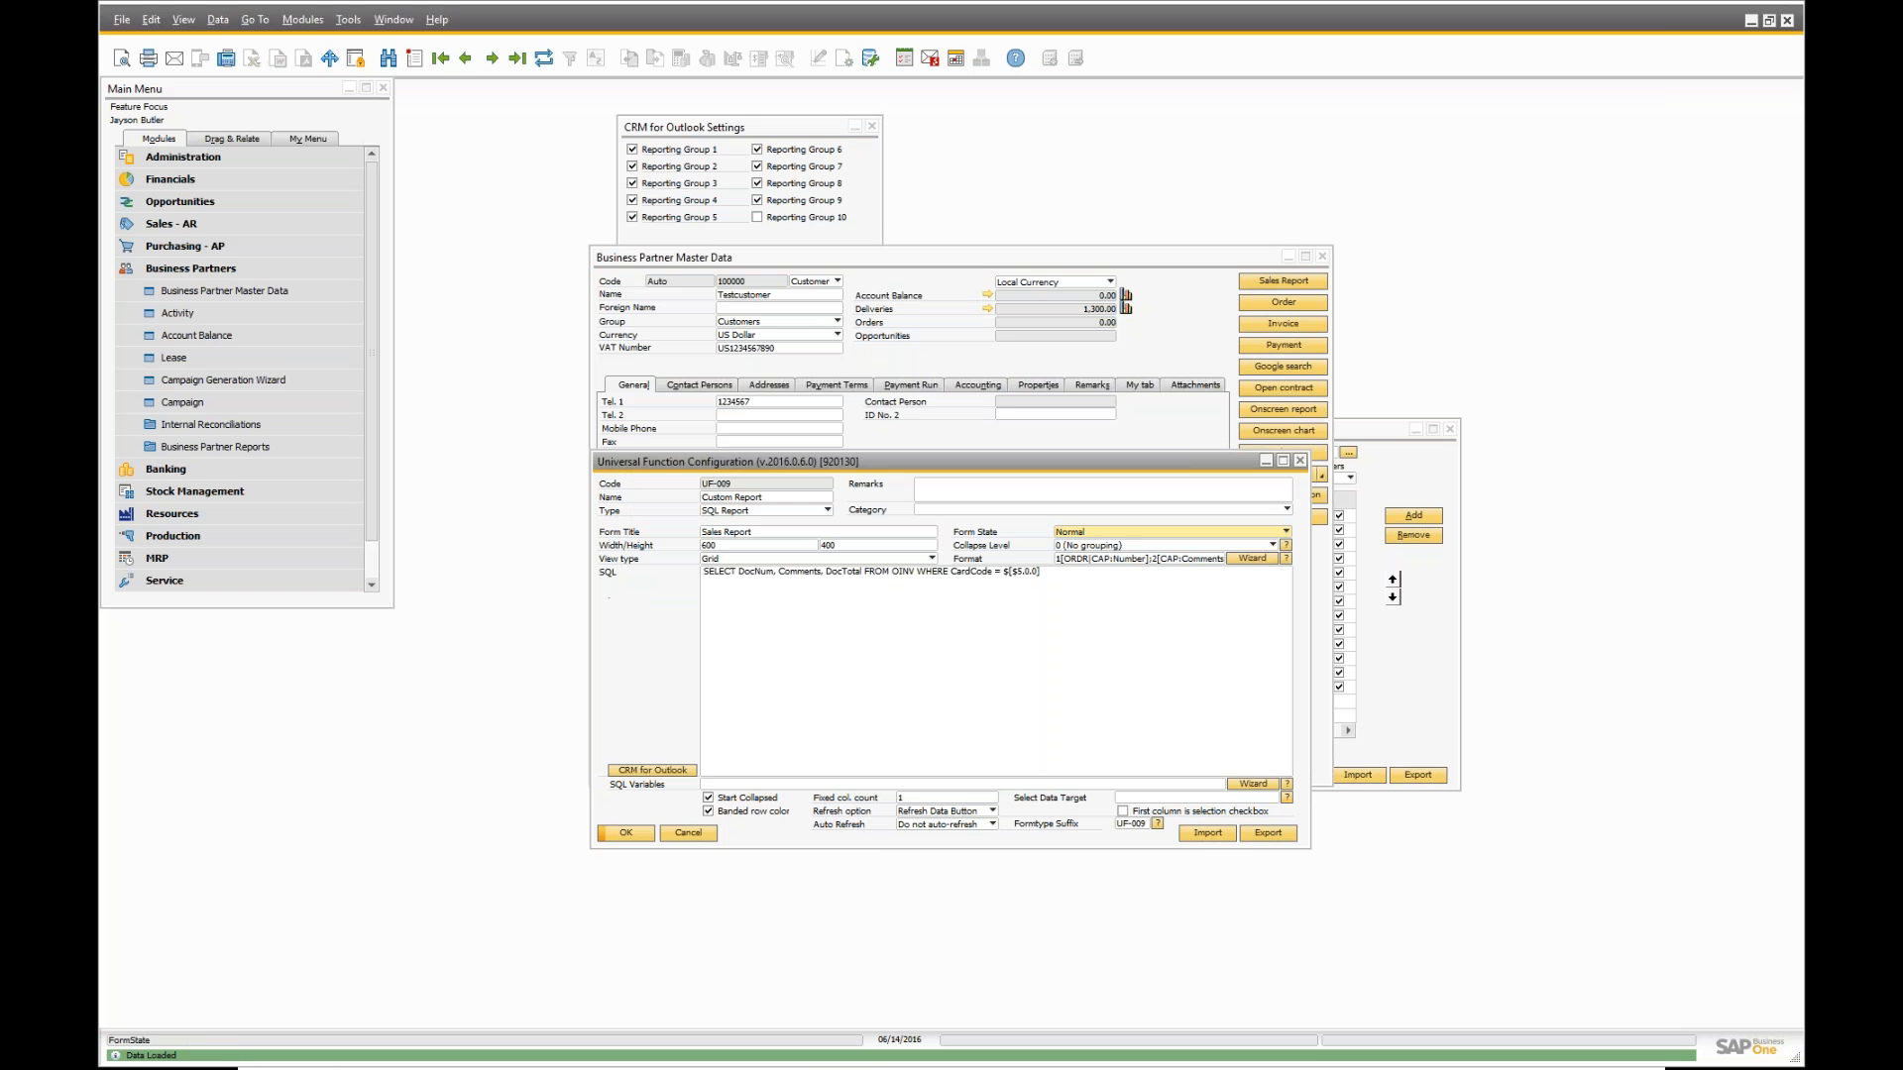
- Set the Form State of the Custom Report function to Maximized, save it, and run the Sales Report
left_click(1091, 533)
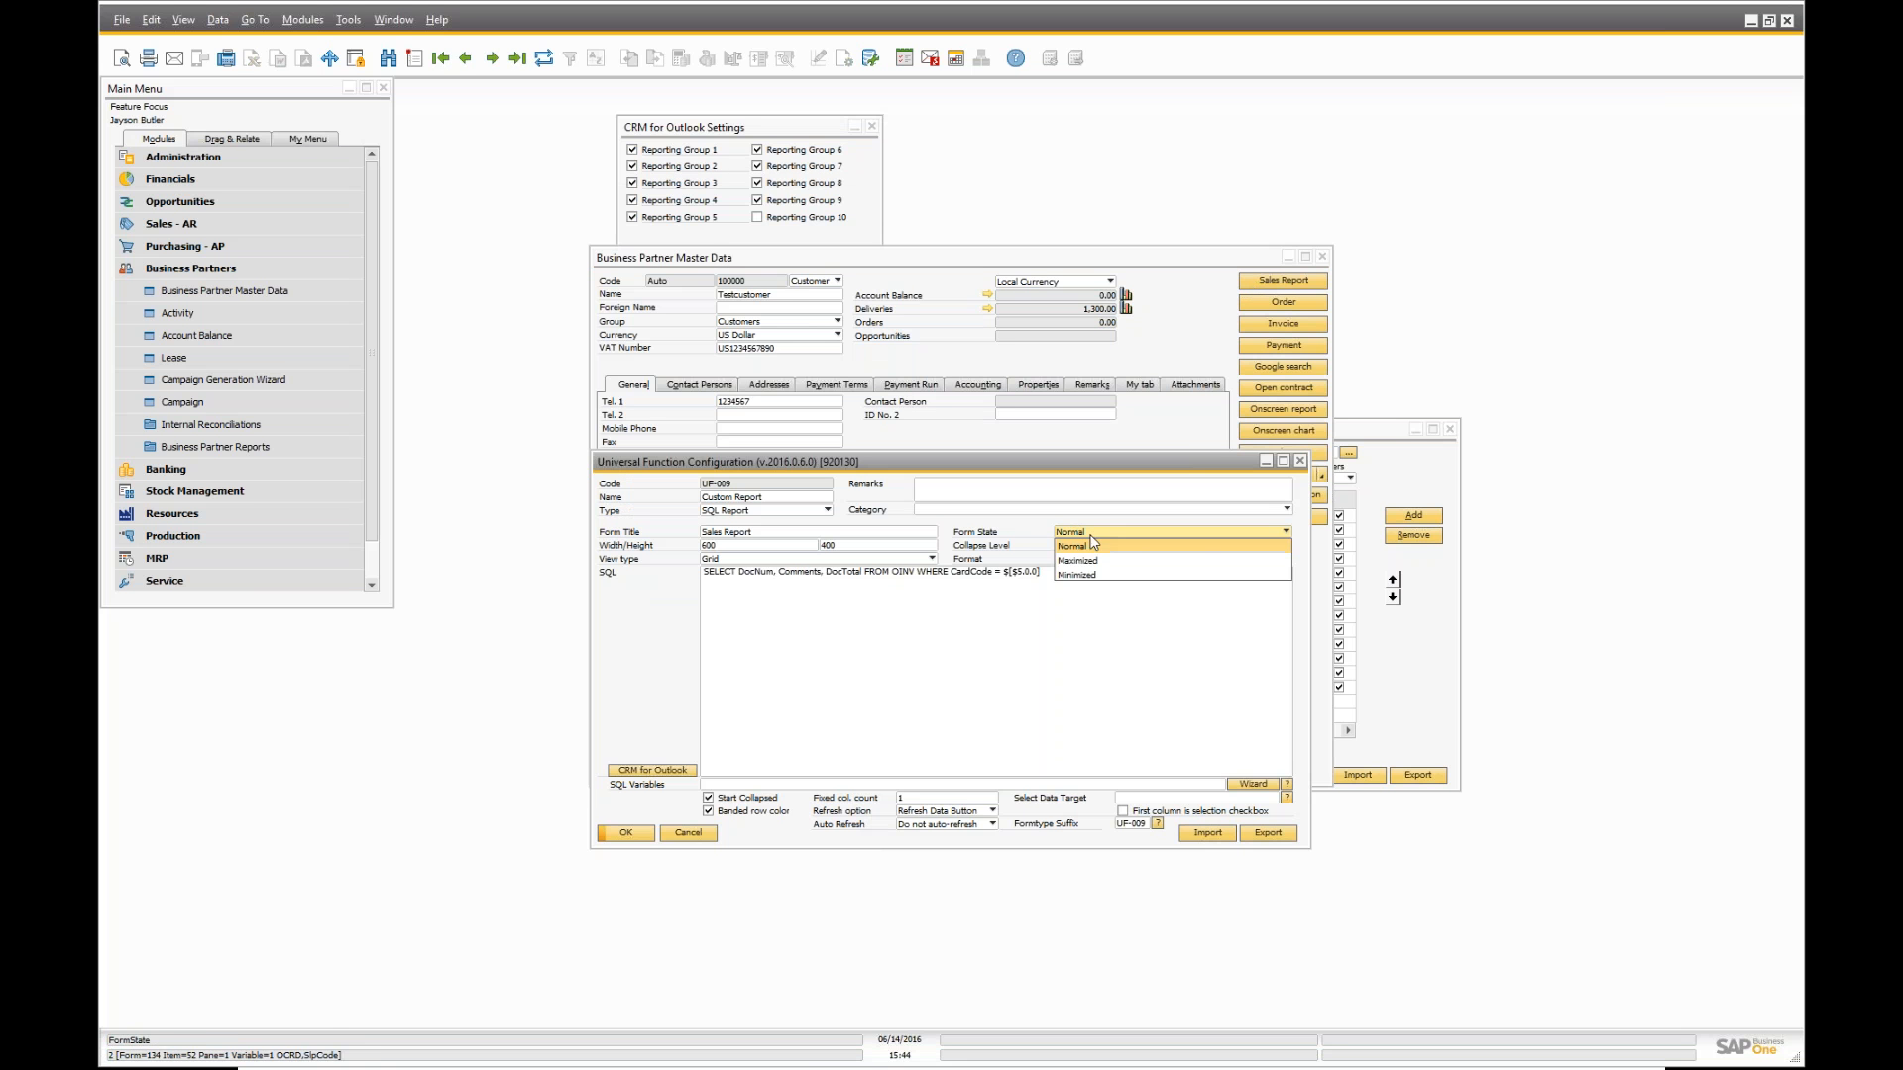
left_click(1079, 561)
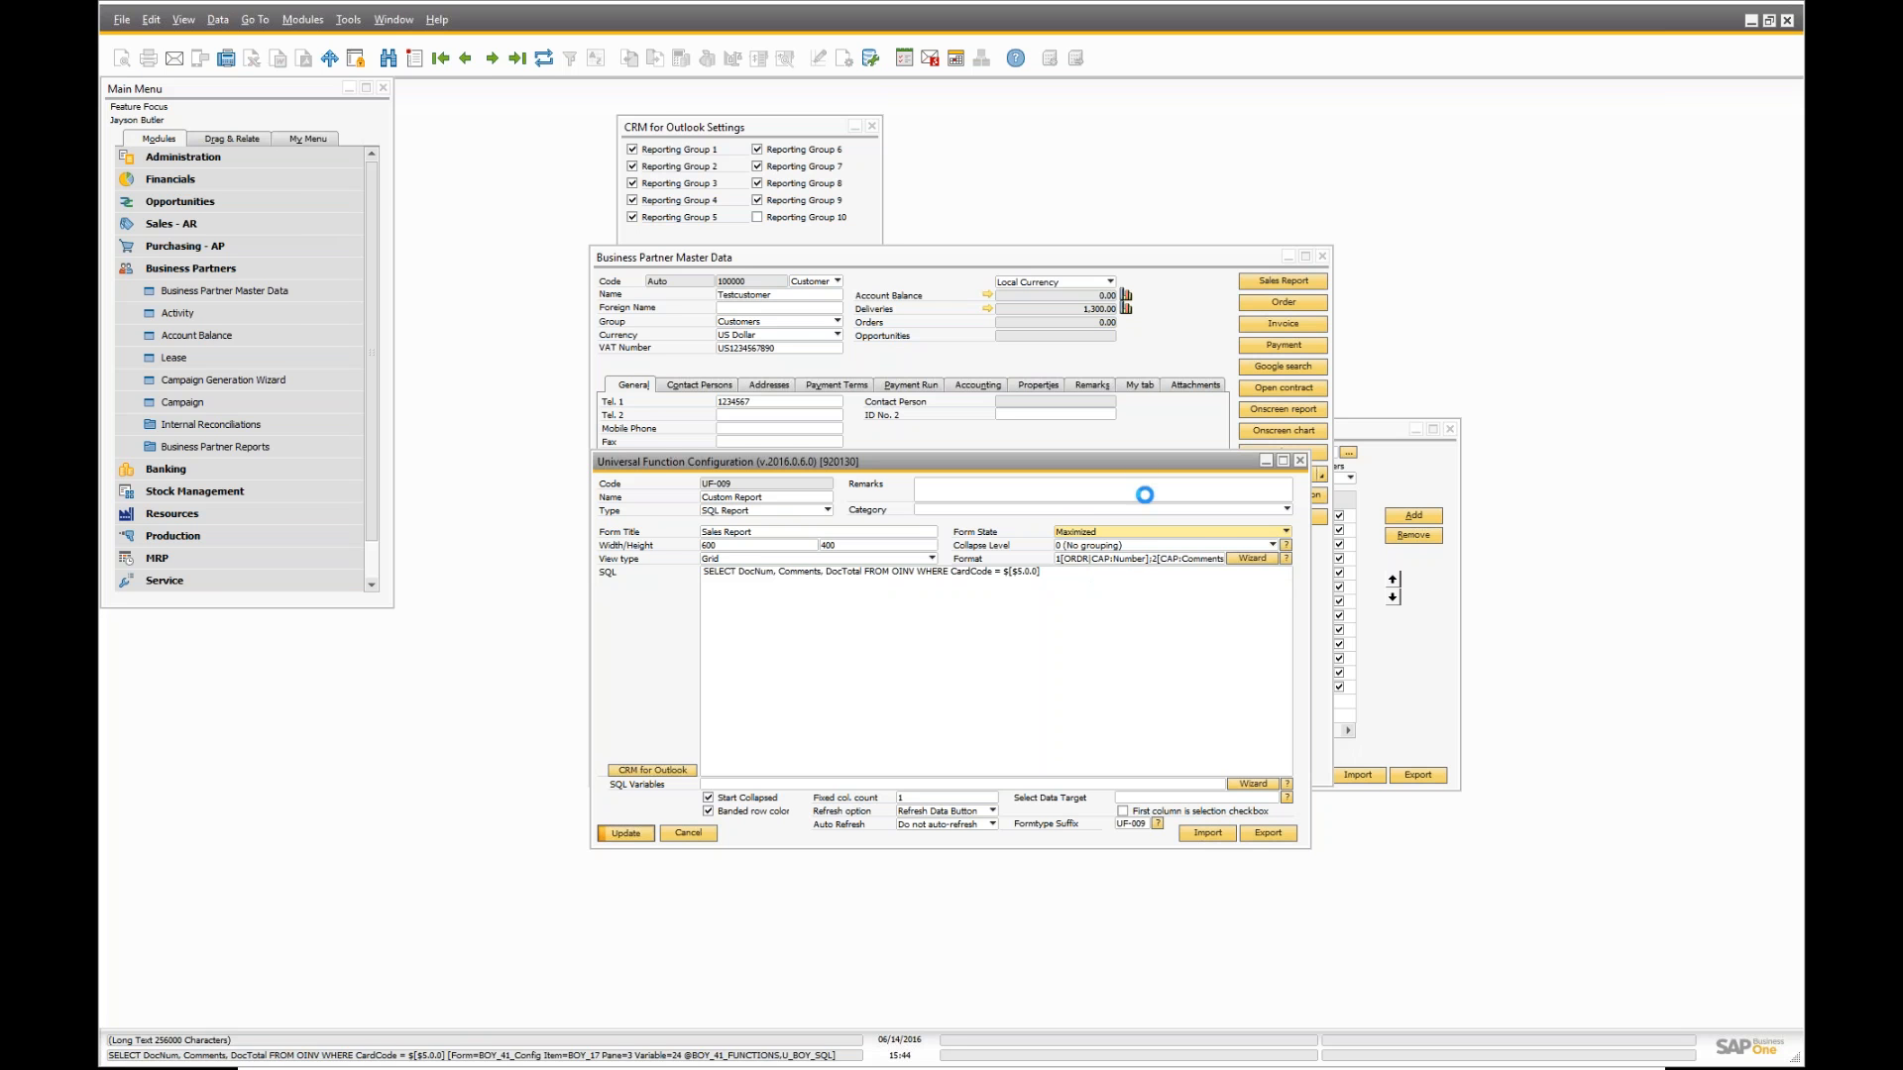
left_click(1265, 285)
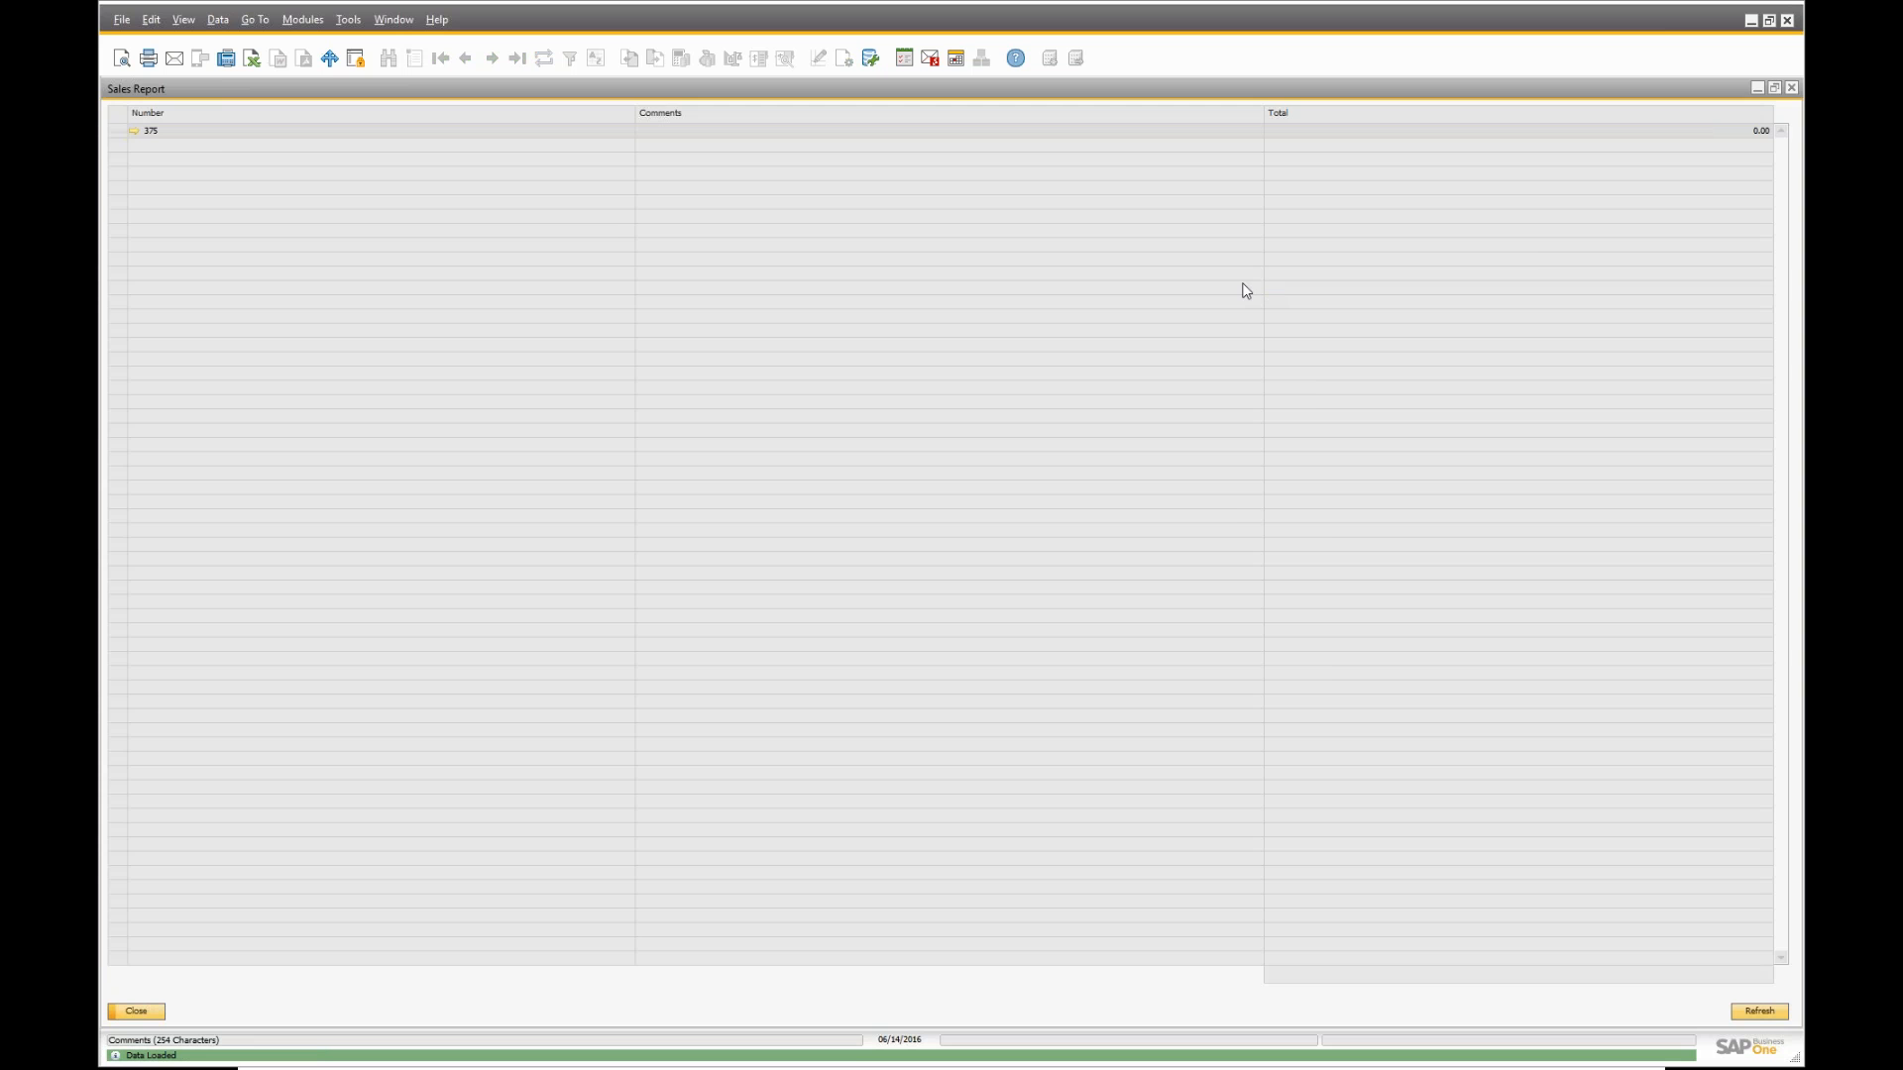
left_click(1791, 87)
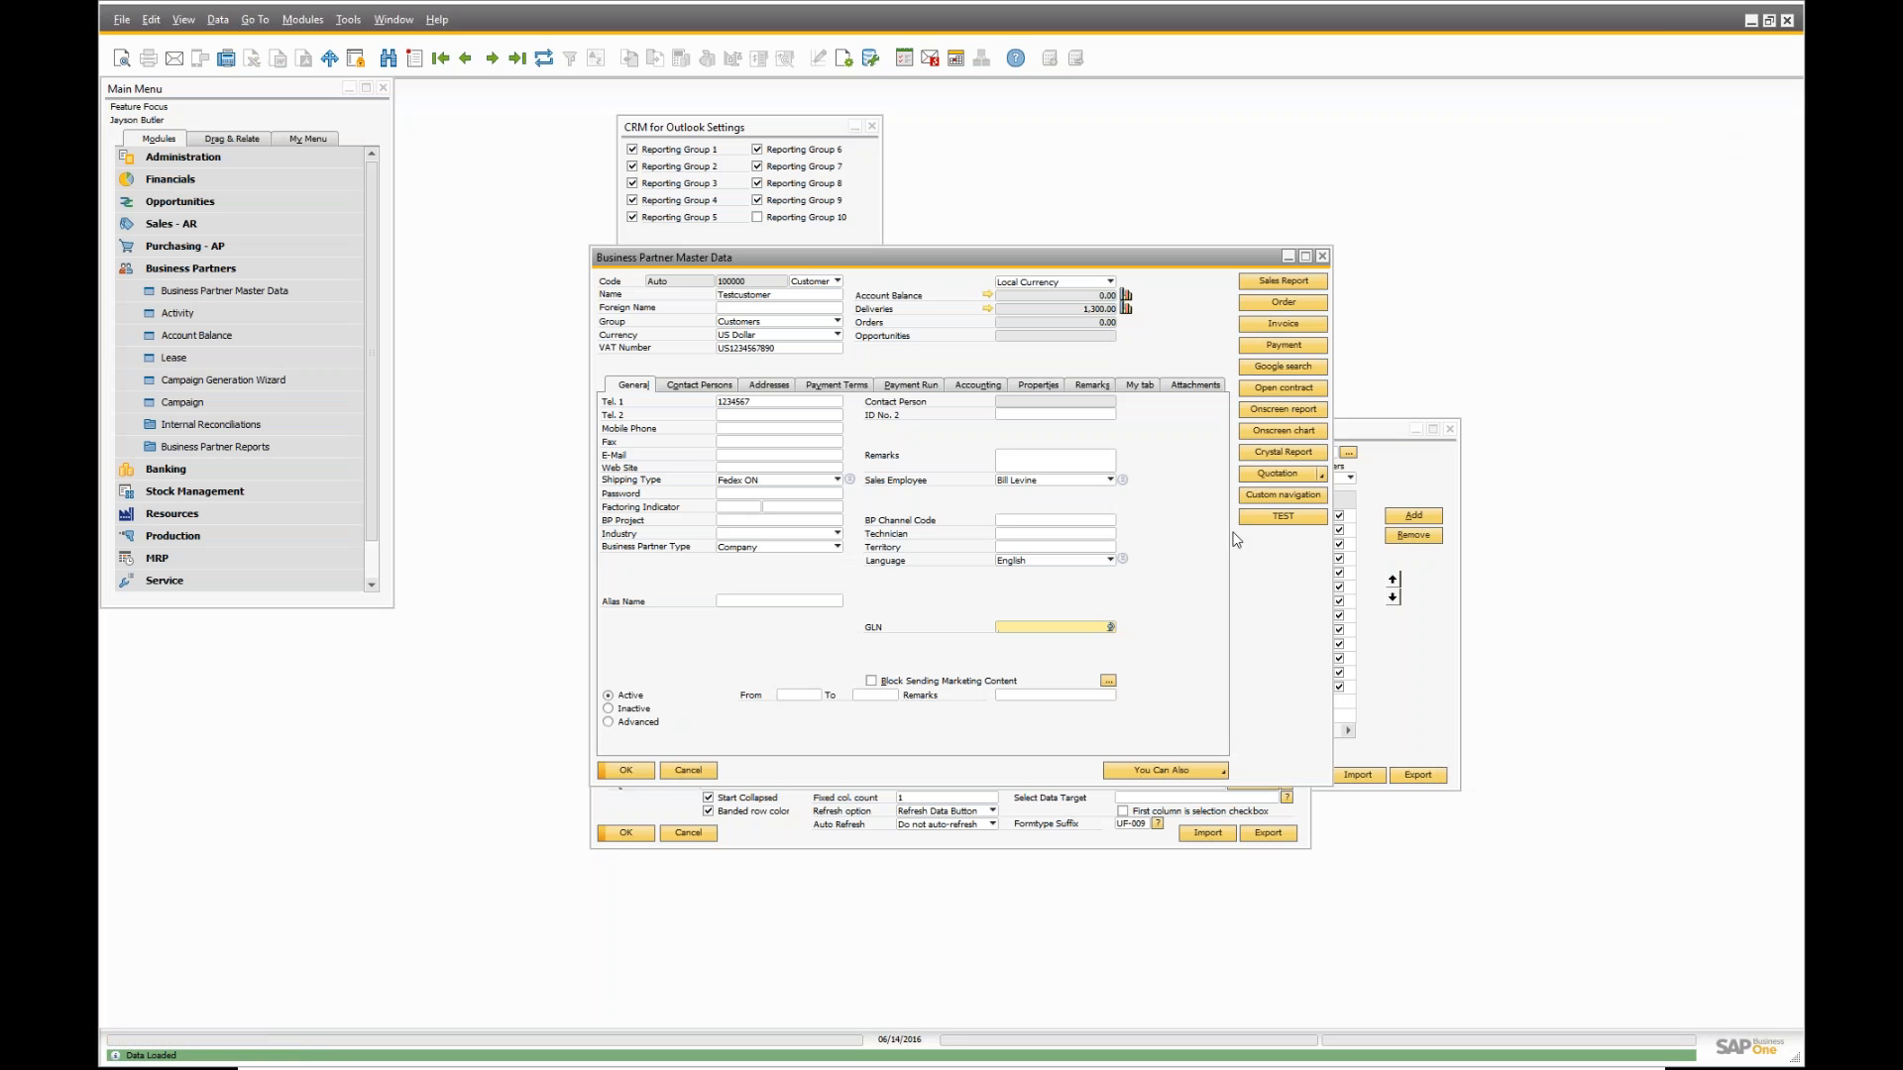
- Try the Minimized option, then return the Custom Report function's Form State to Normal and save the update
left_click(1089, 838)
left_click(1092, 533)
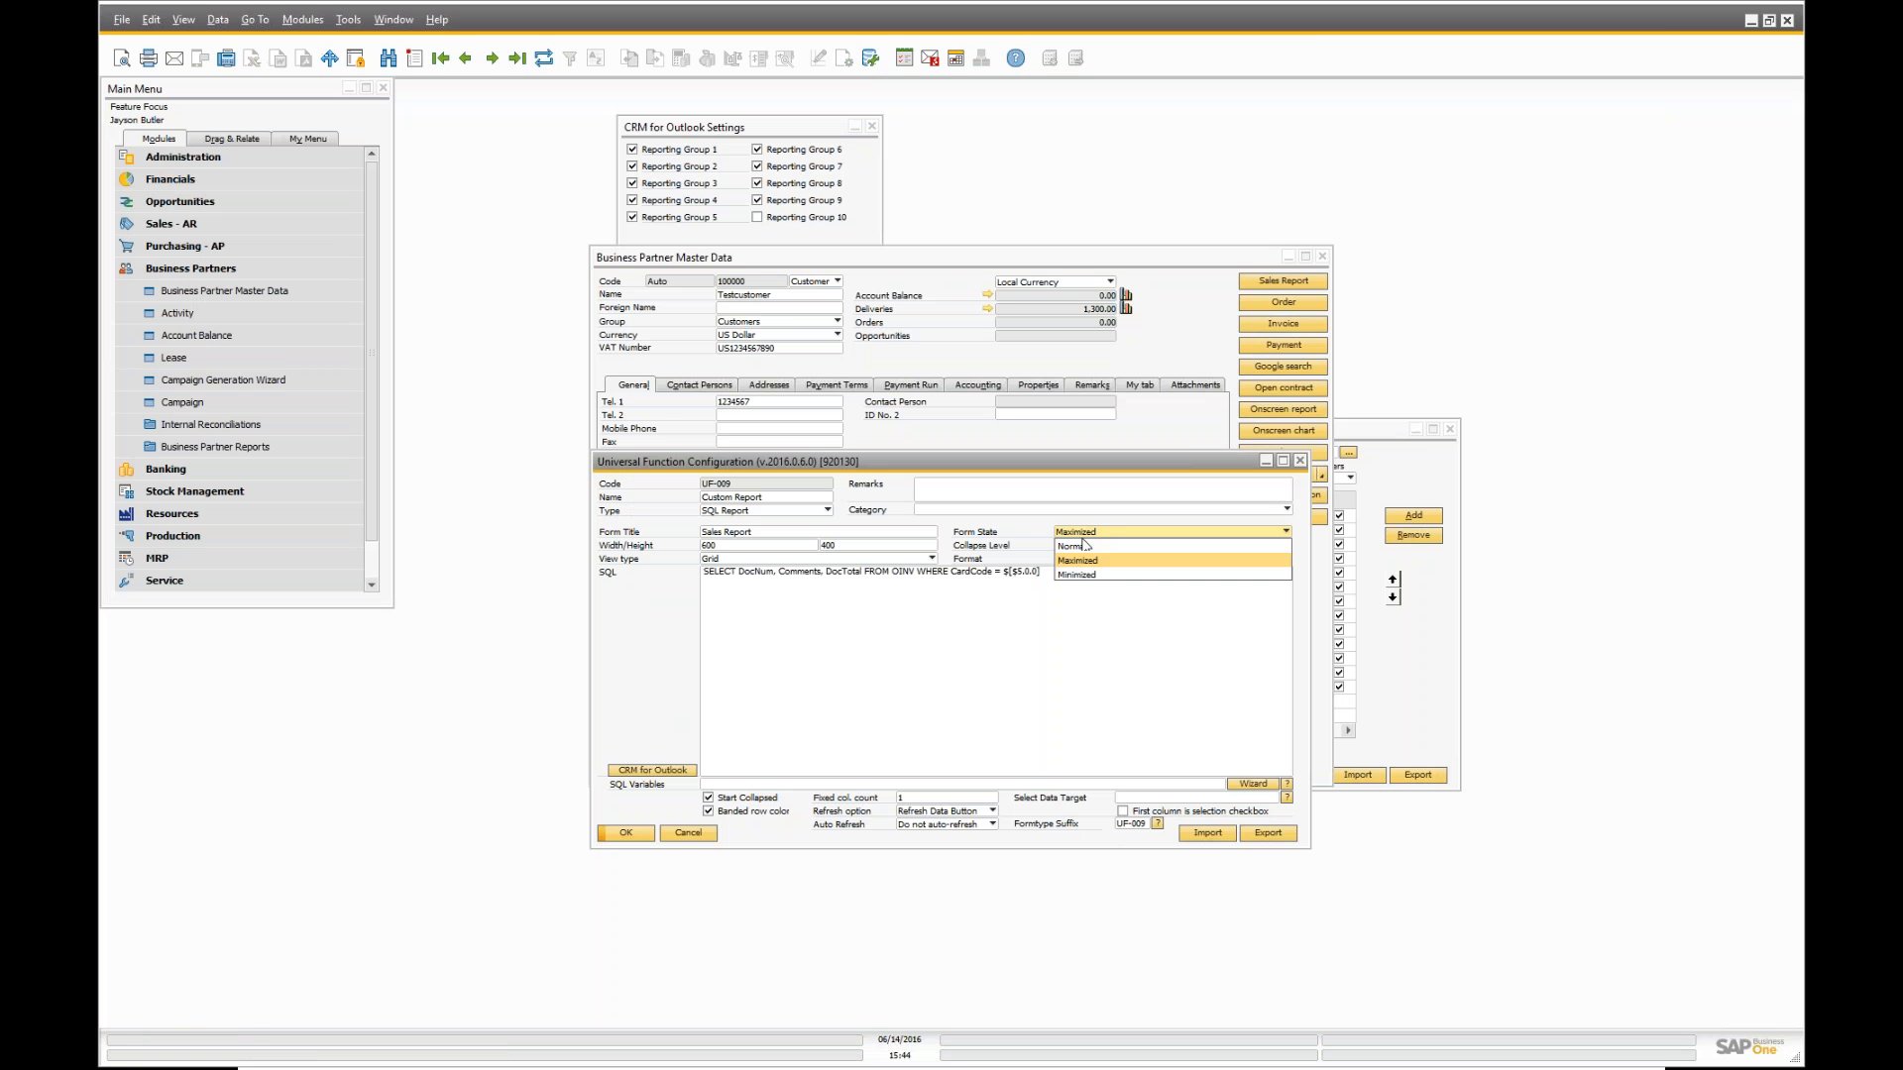
left_click(1076, 575)
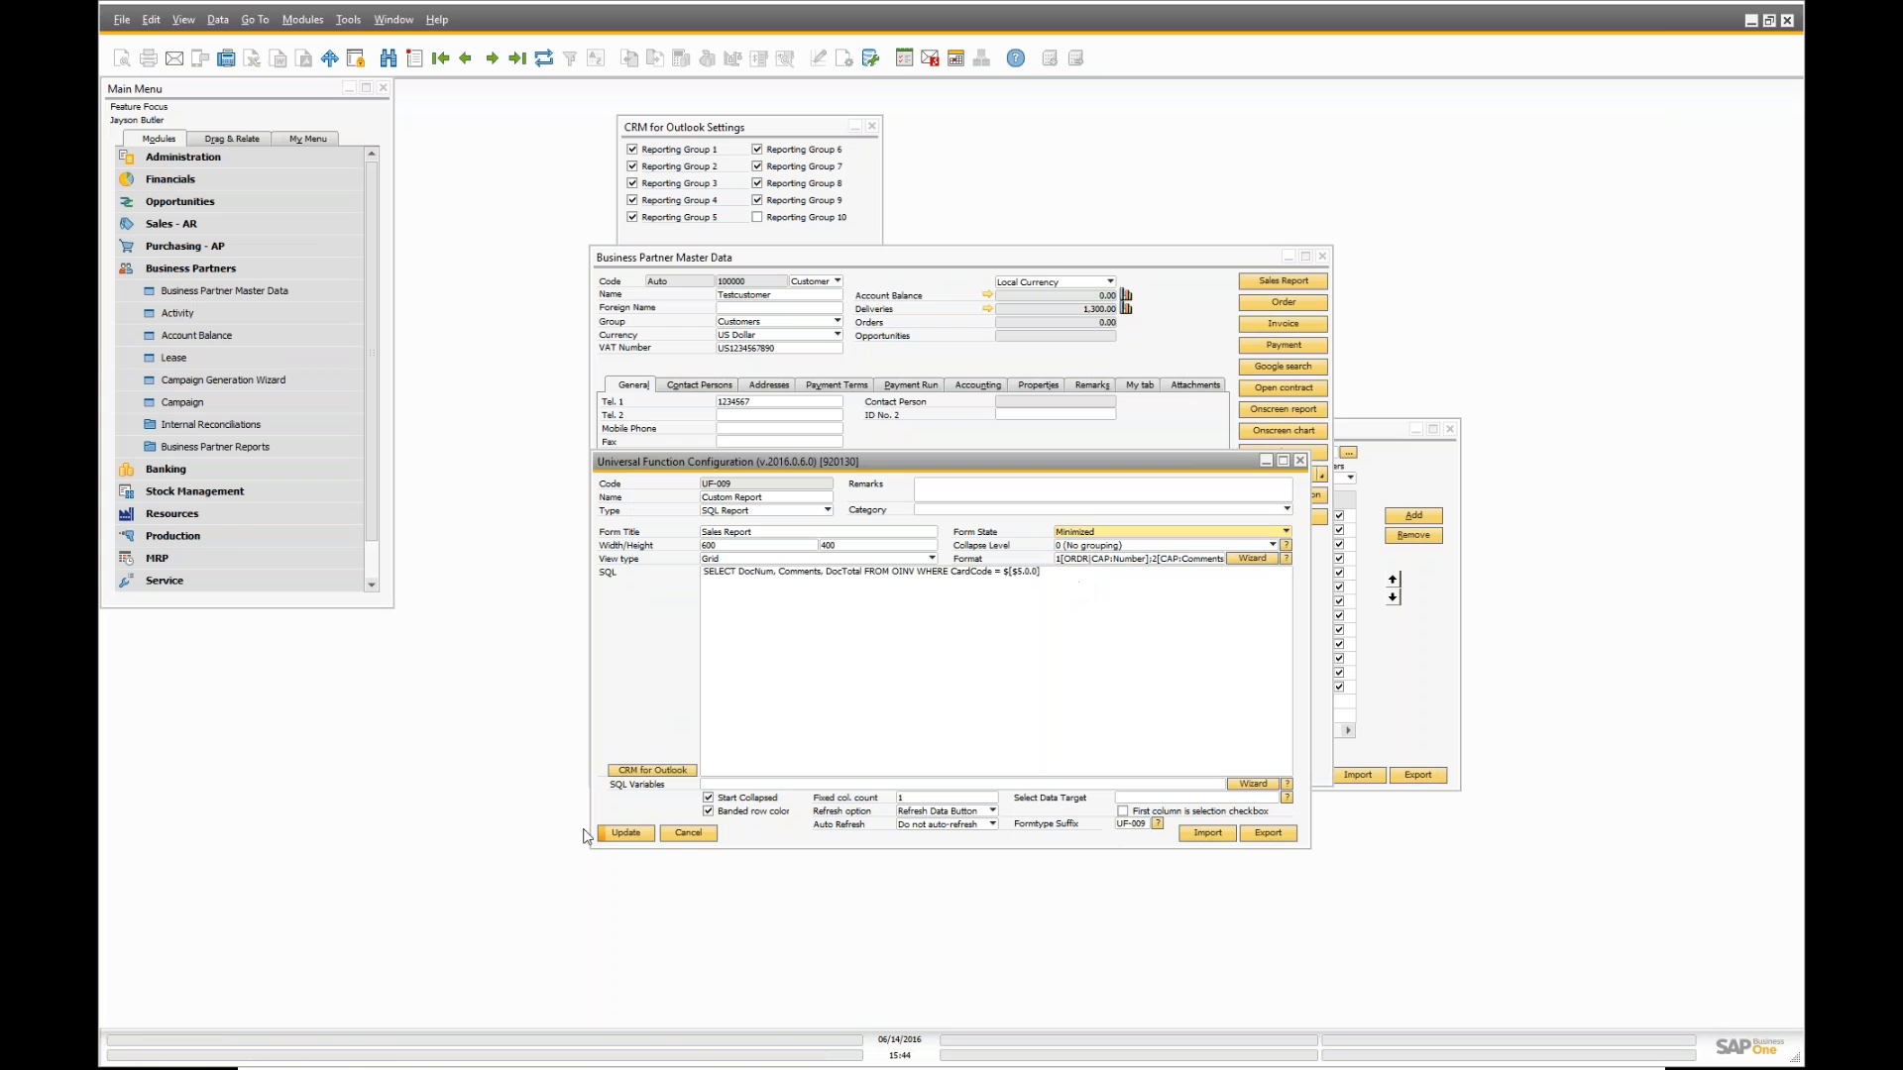
left_click(1067, 533)
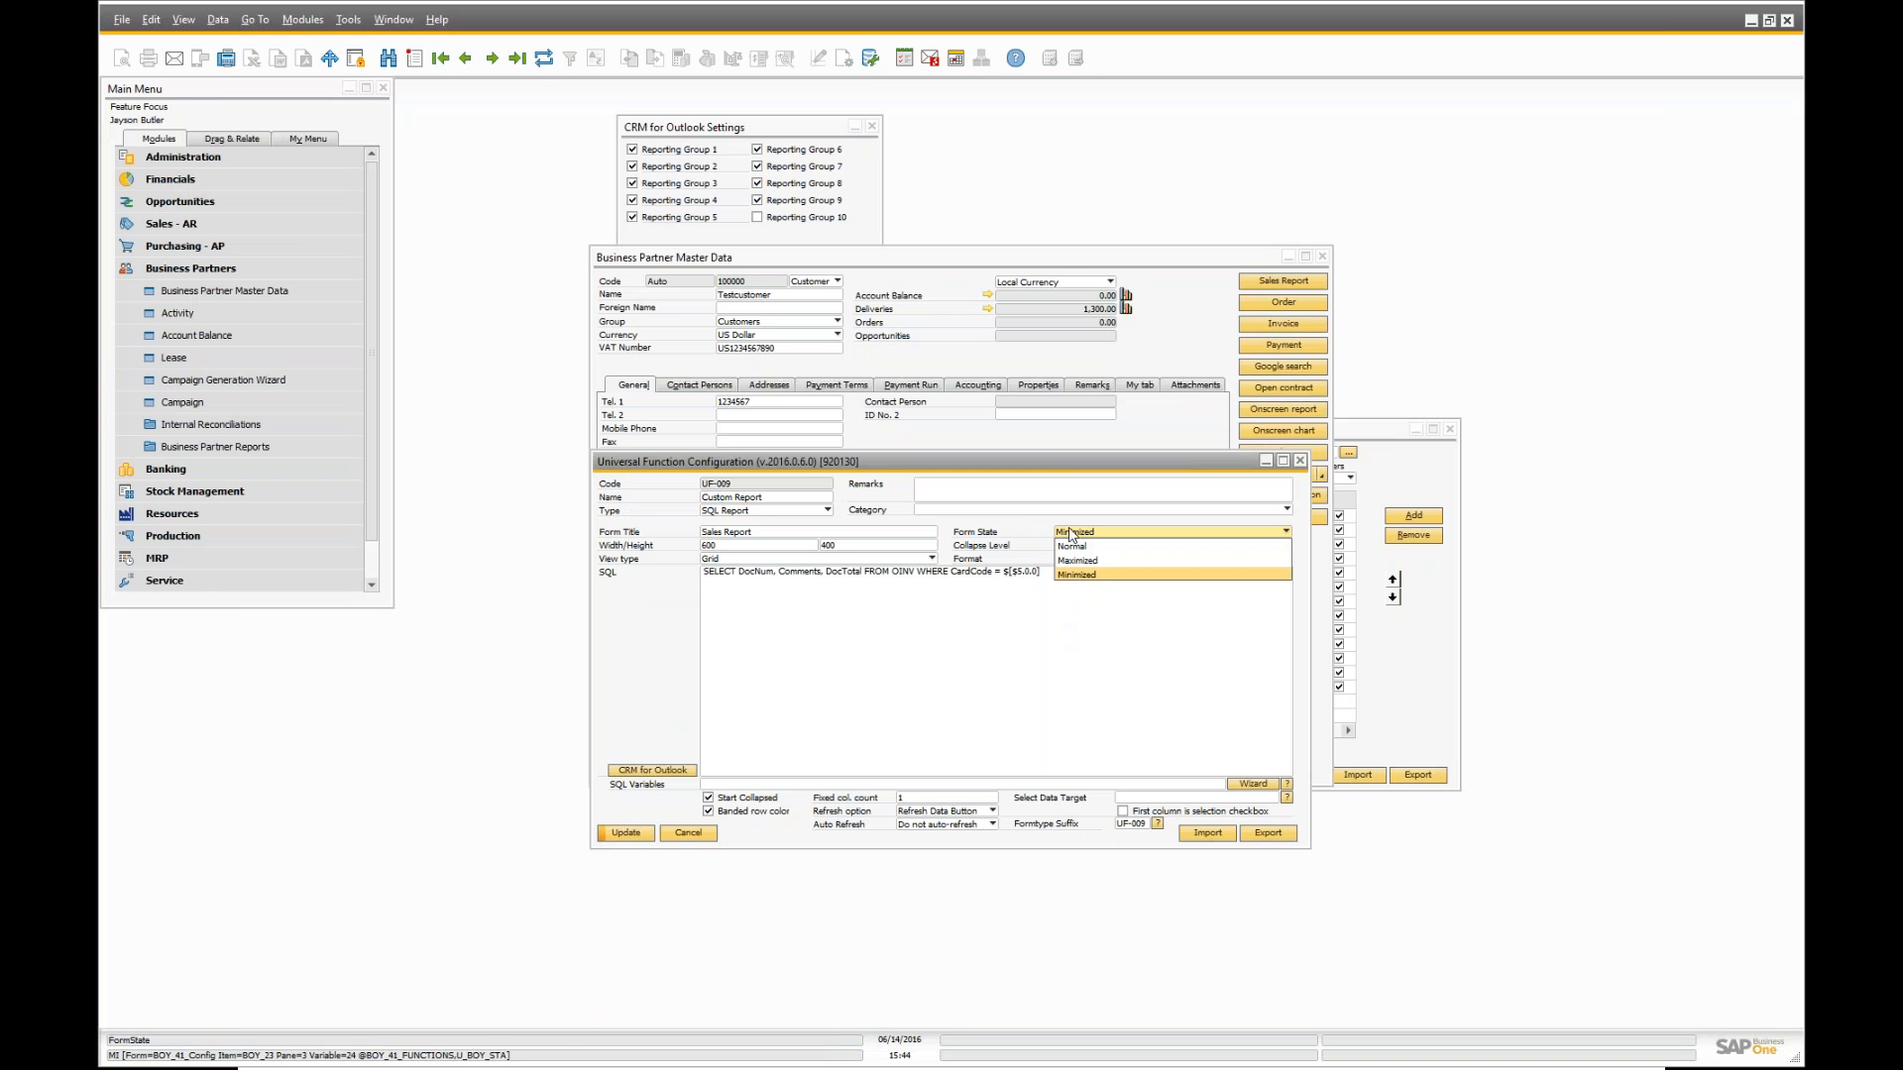
left_click(1067, 561)
left_click(1066, 533)
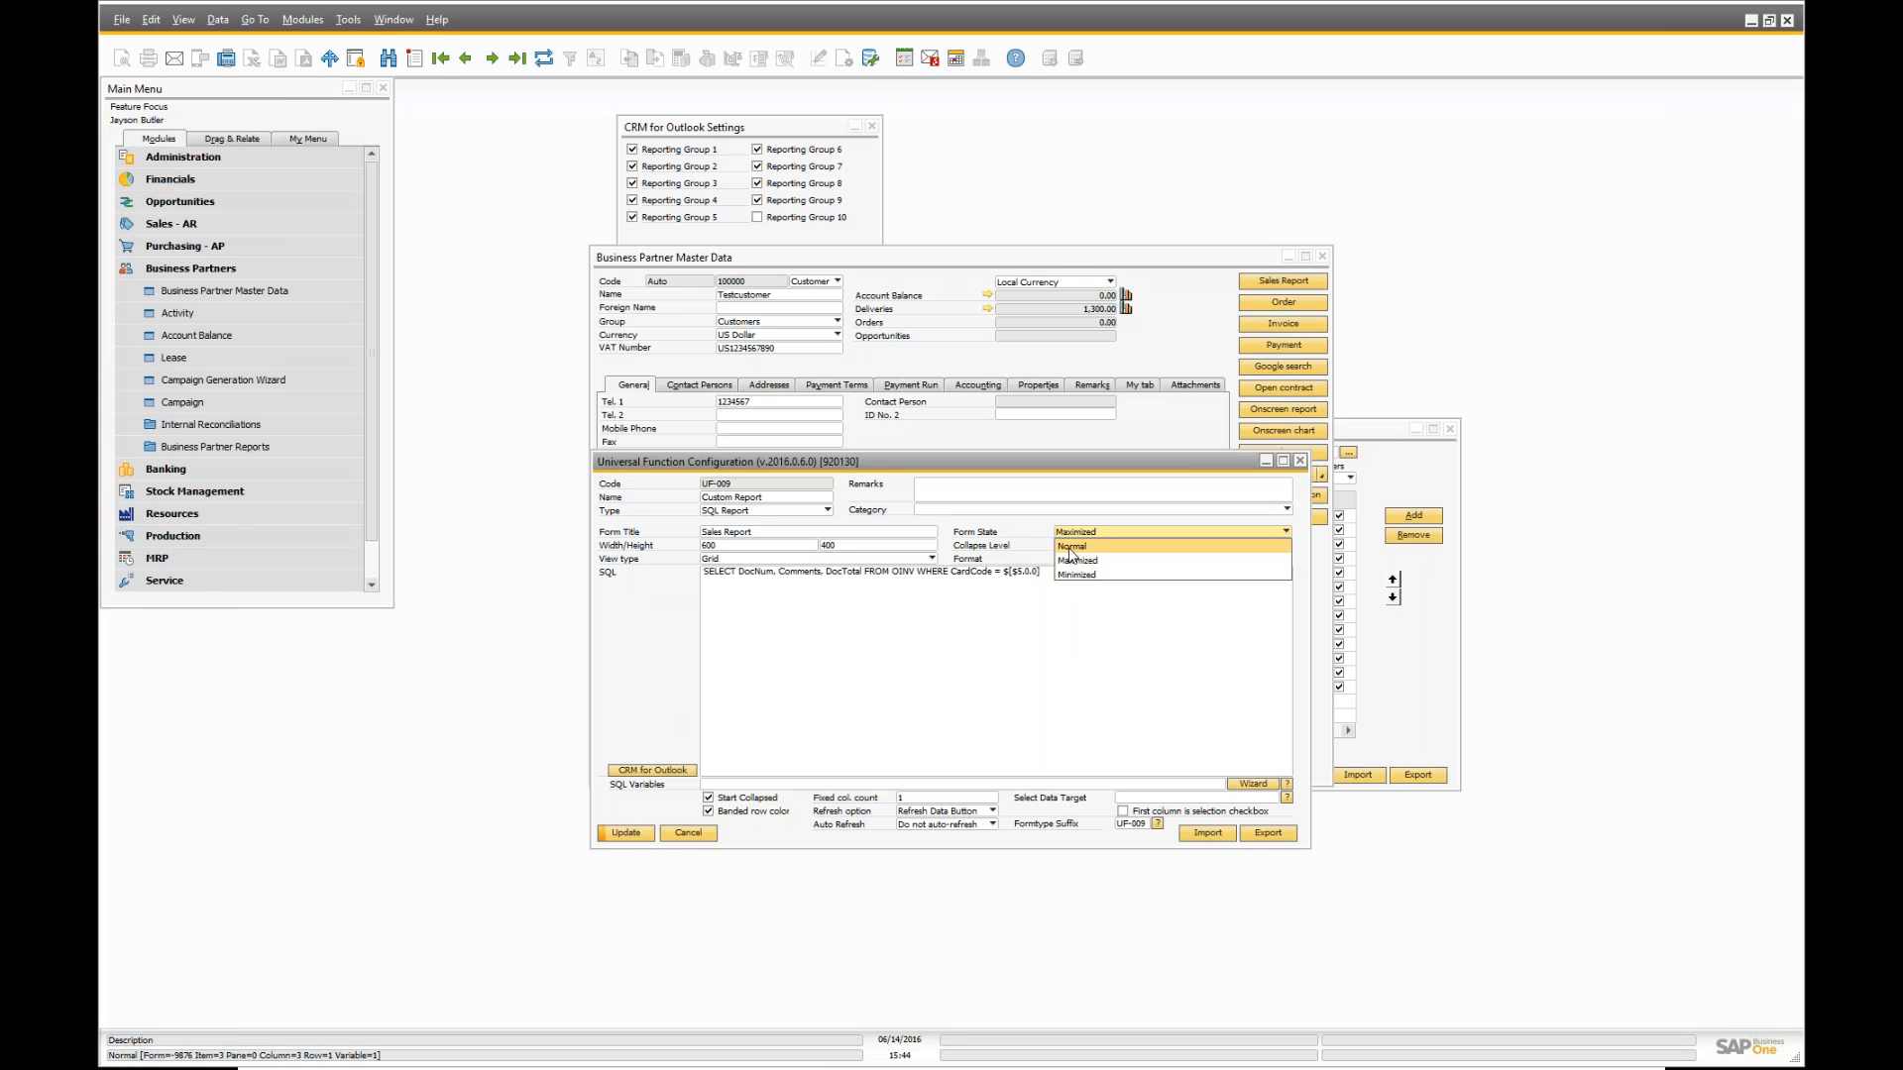
left_click(1068, 548)
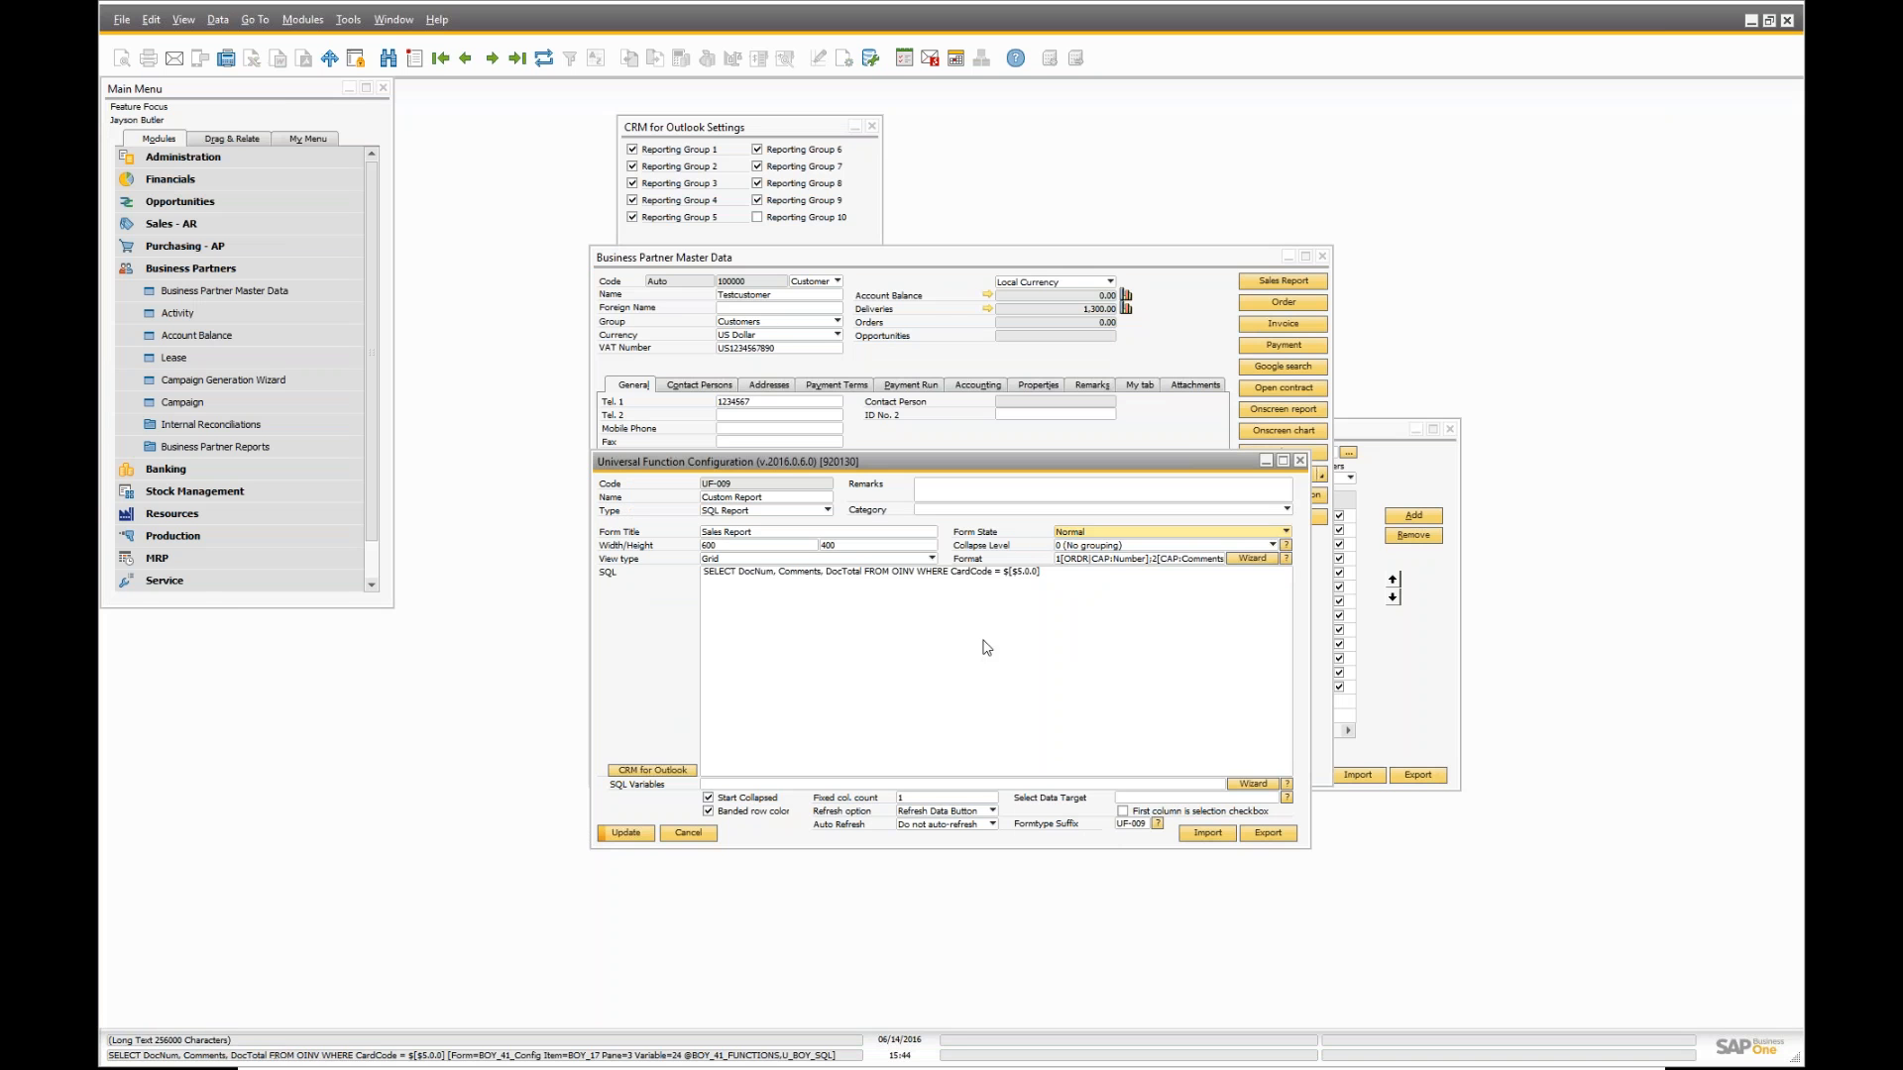
left_click(627, 833)
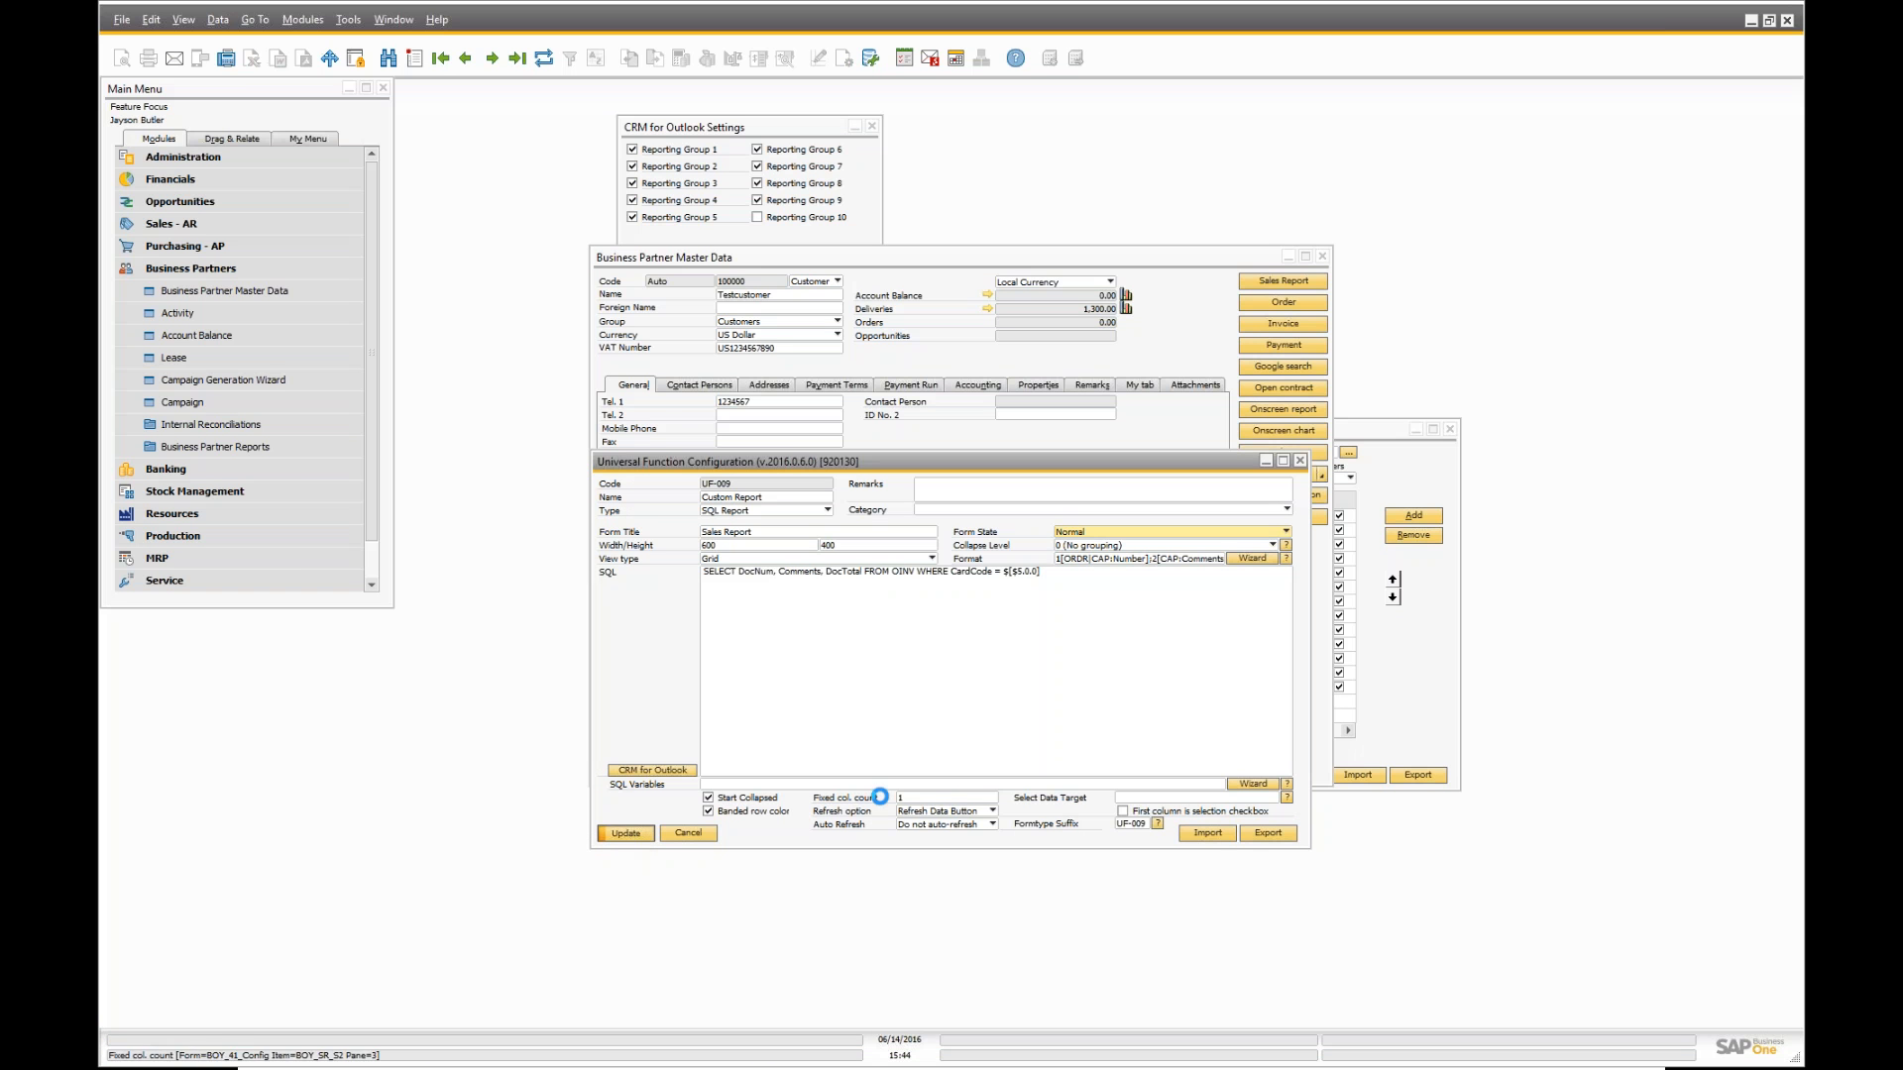
left_click(830, 573)
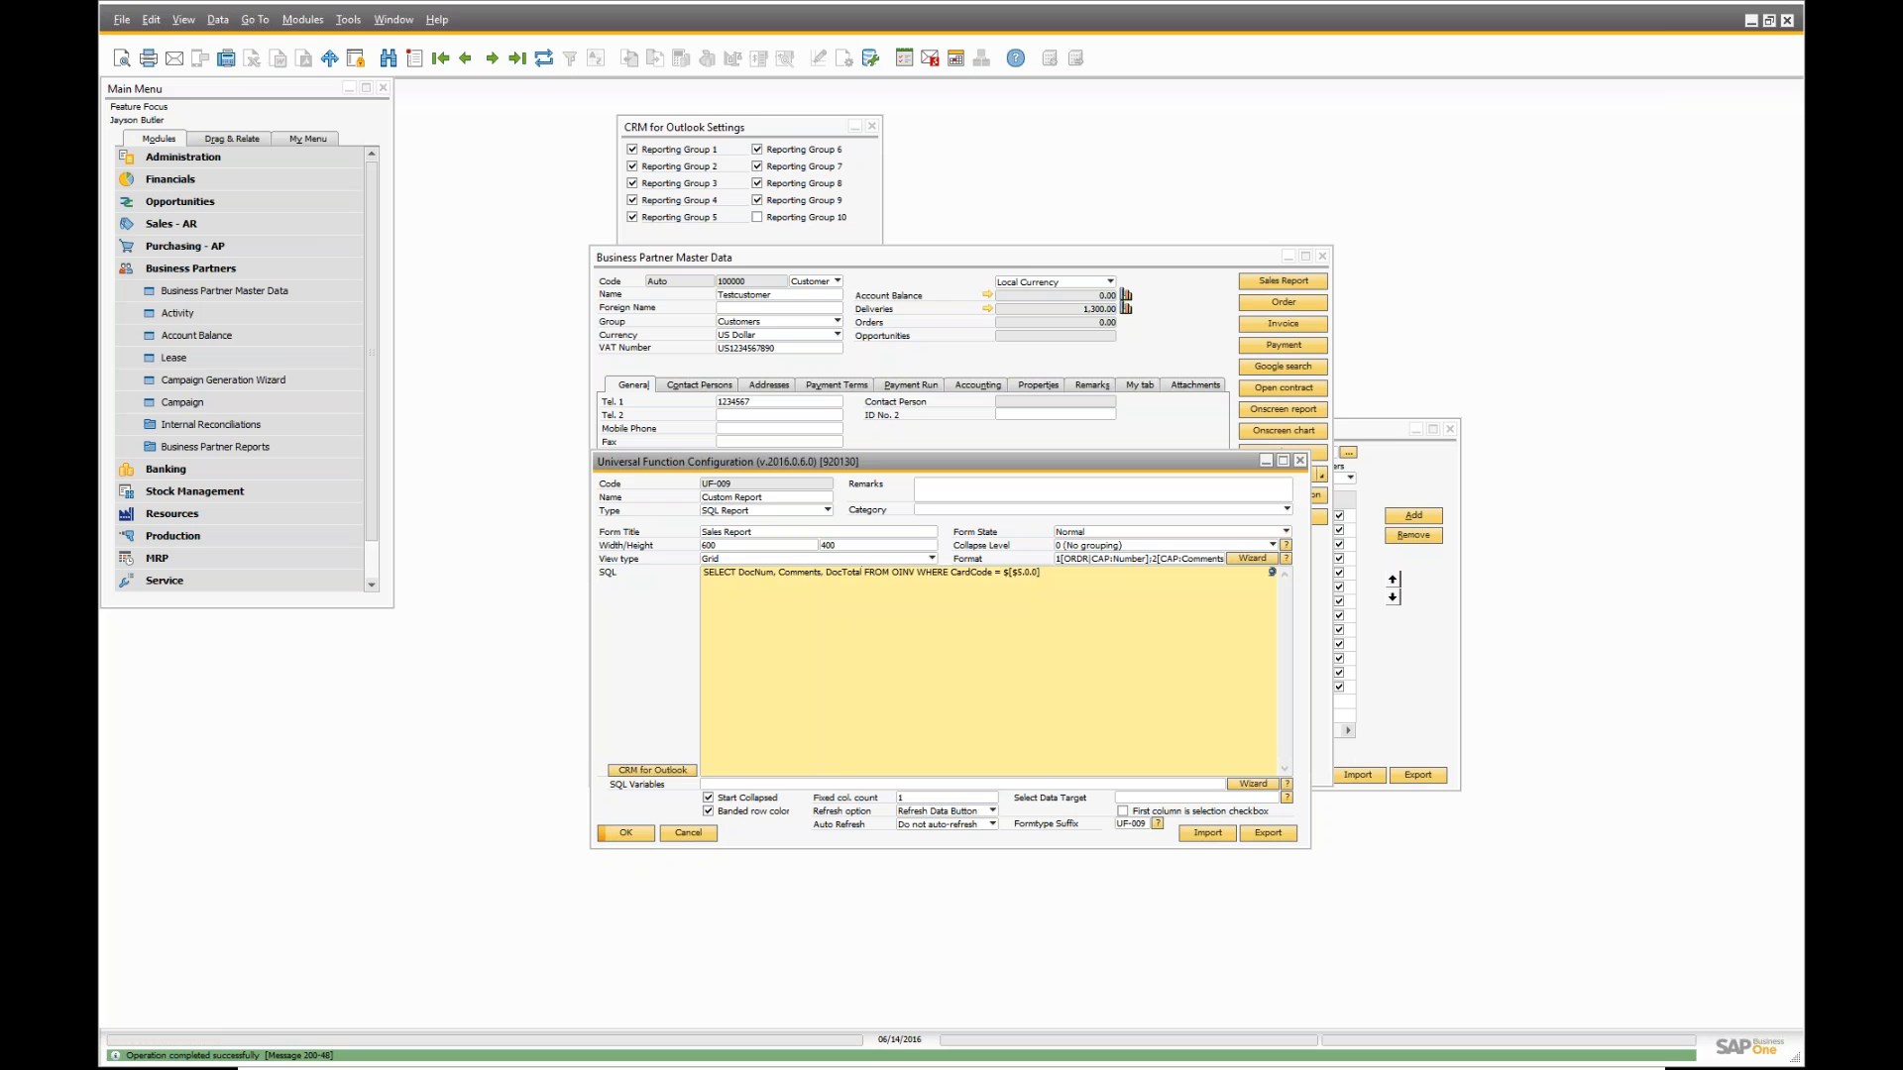
left_click(1264, 291)
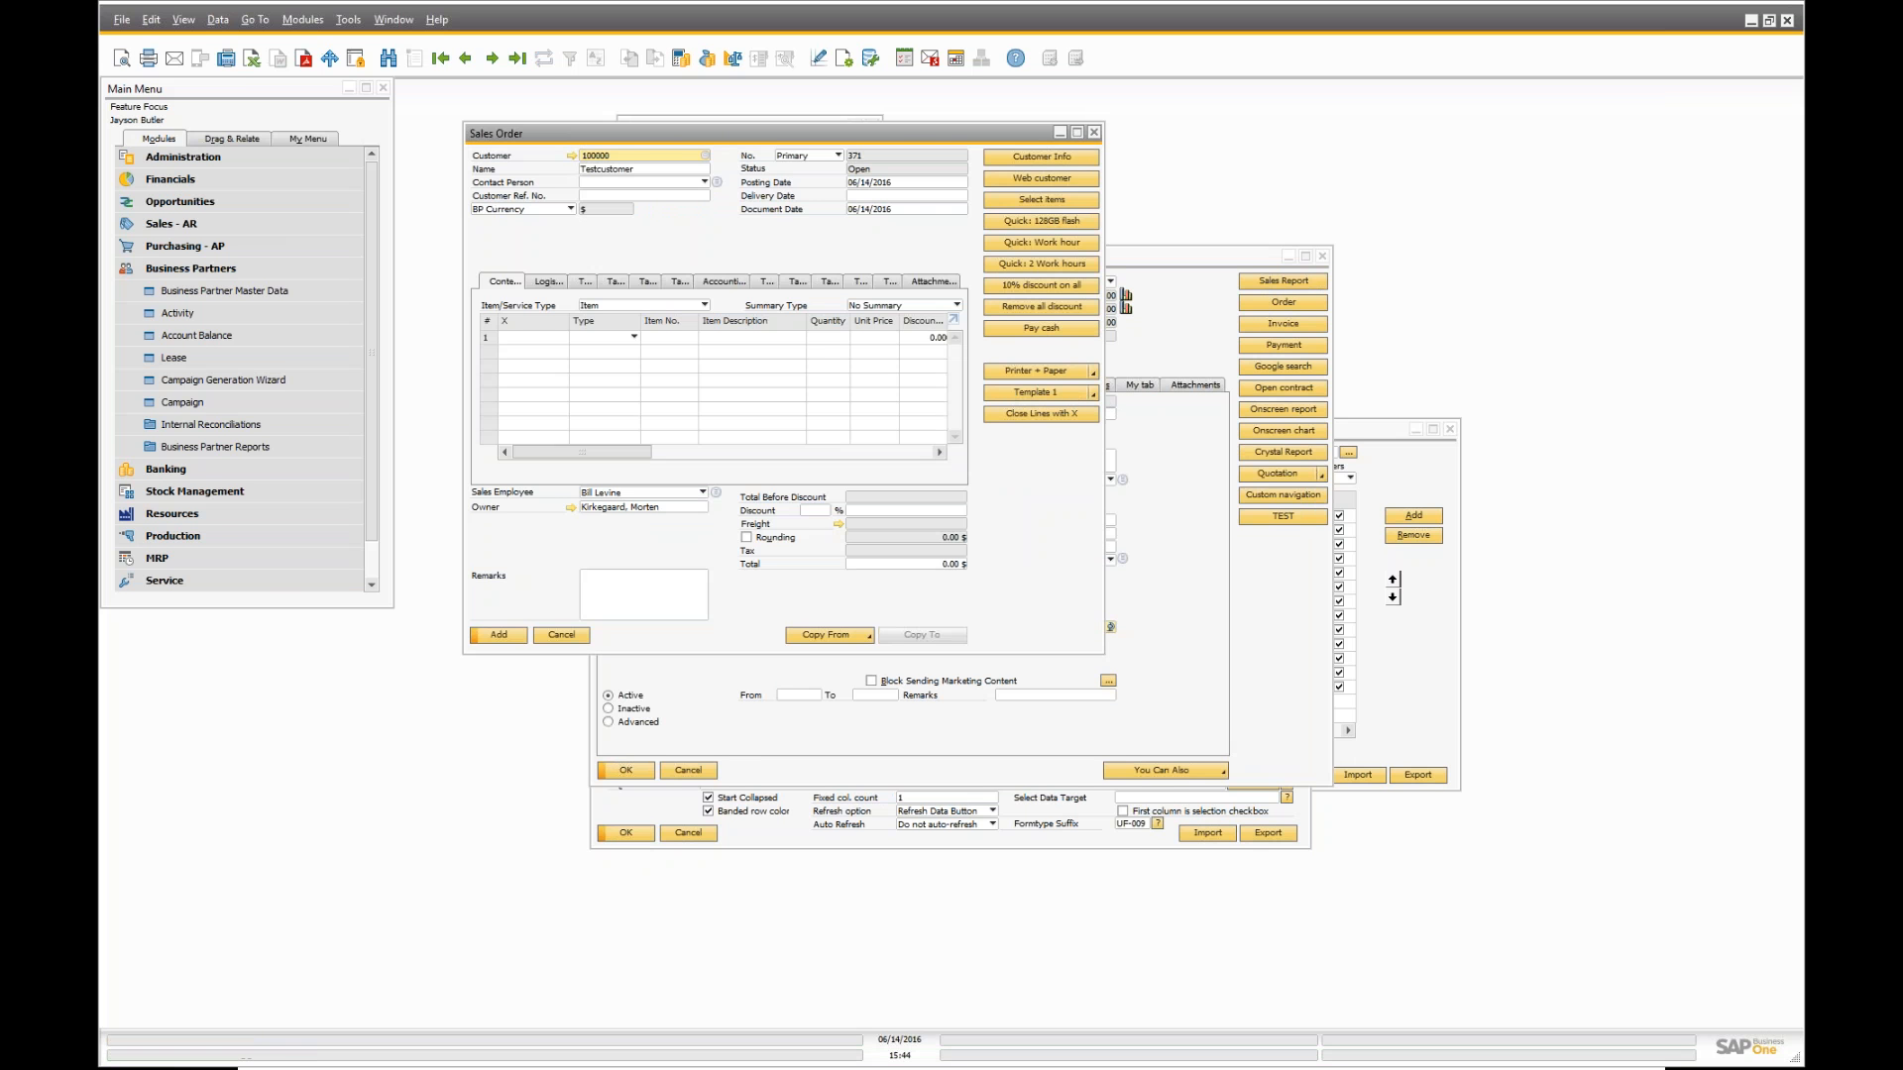
left_click(1095, 133)
left_click(881, 598)
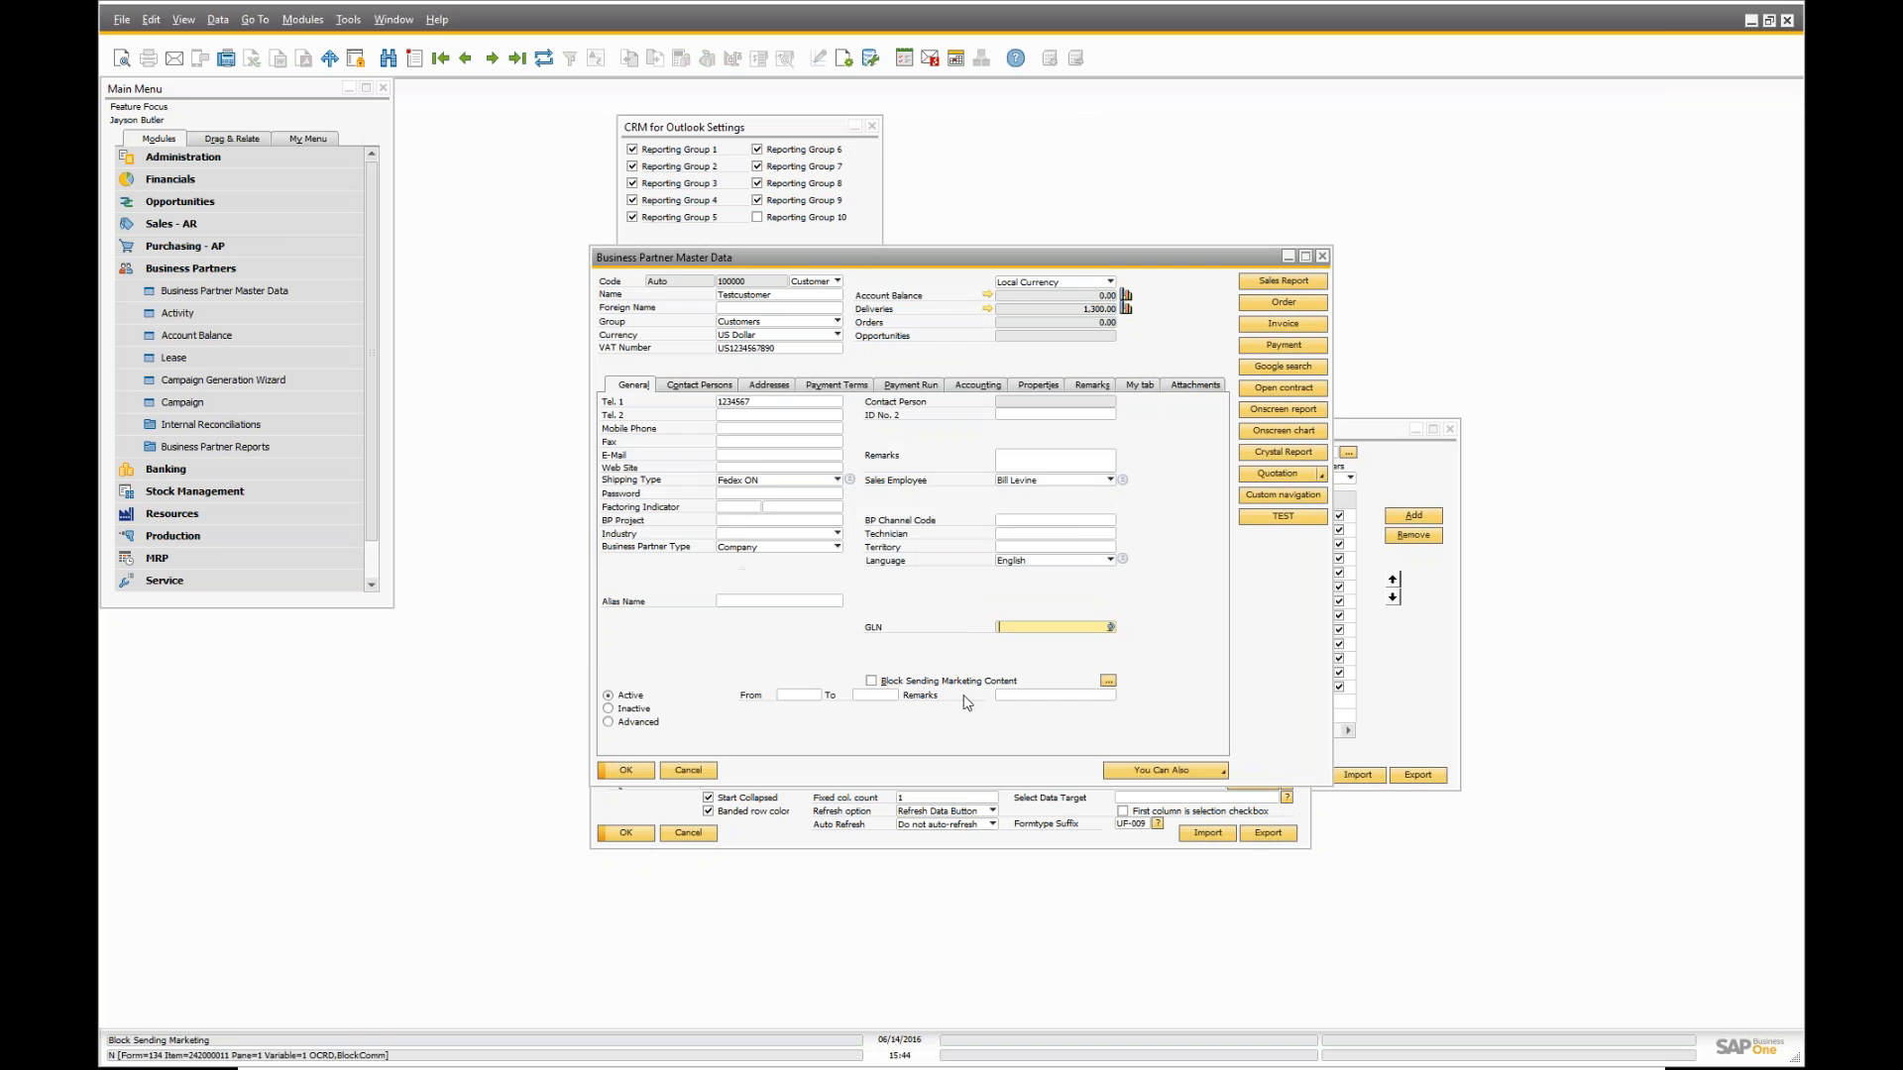
- Add the NumAtCard column after DocTotal in the SQL query of the Custom Report function
left_click(862, 843)
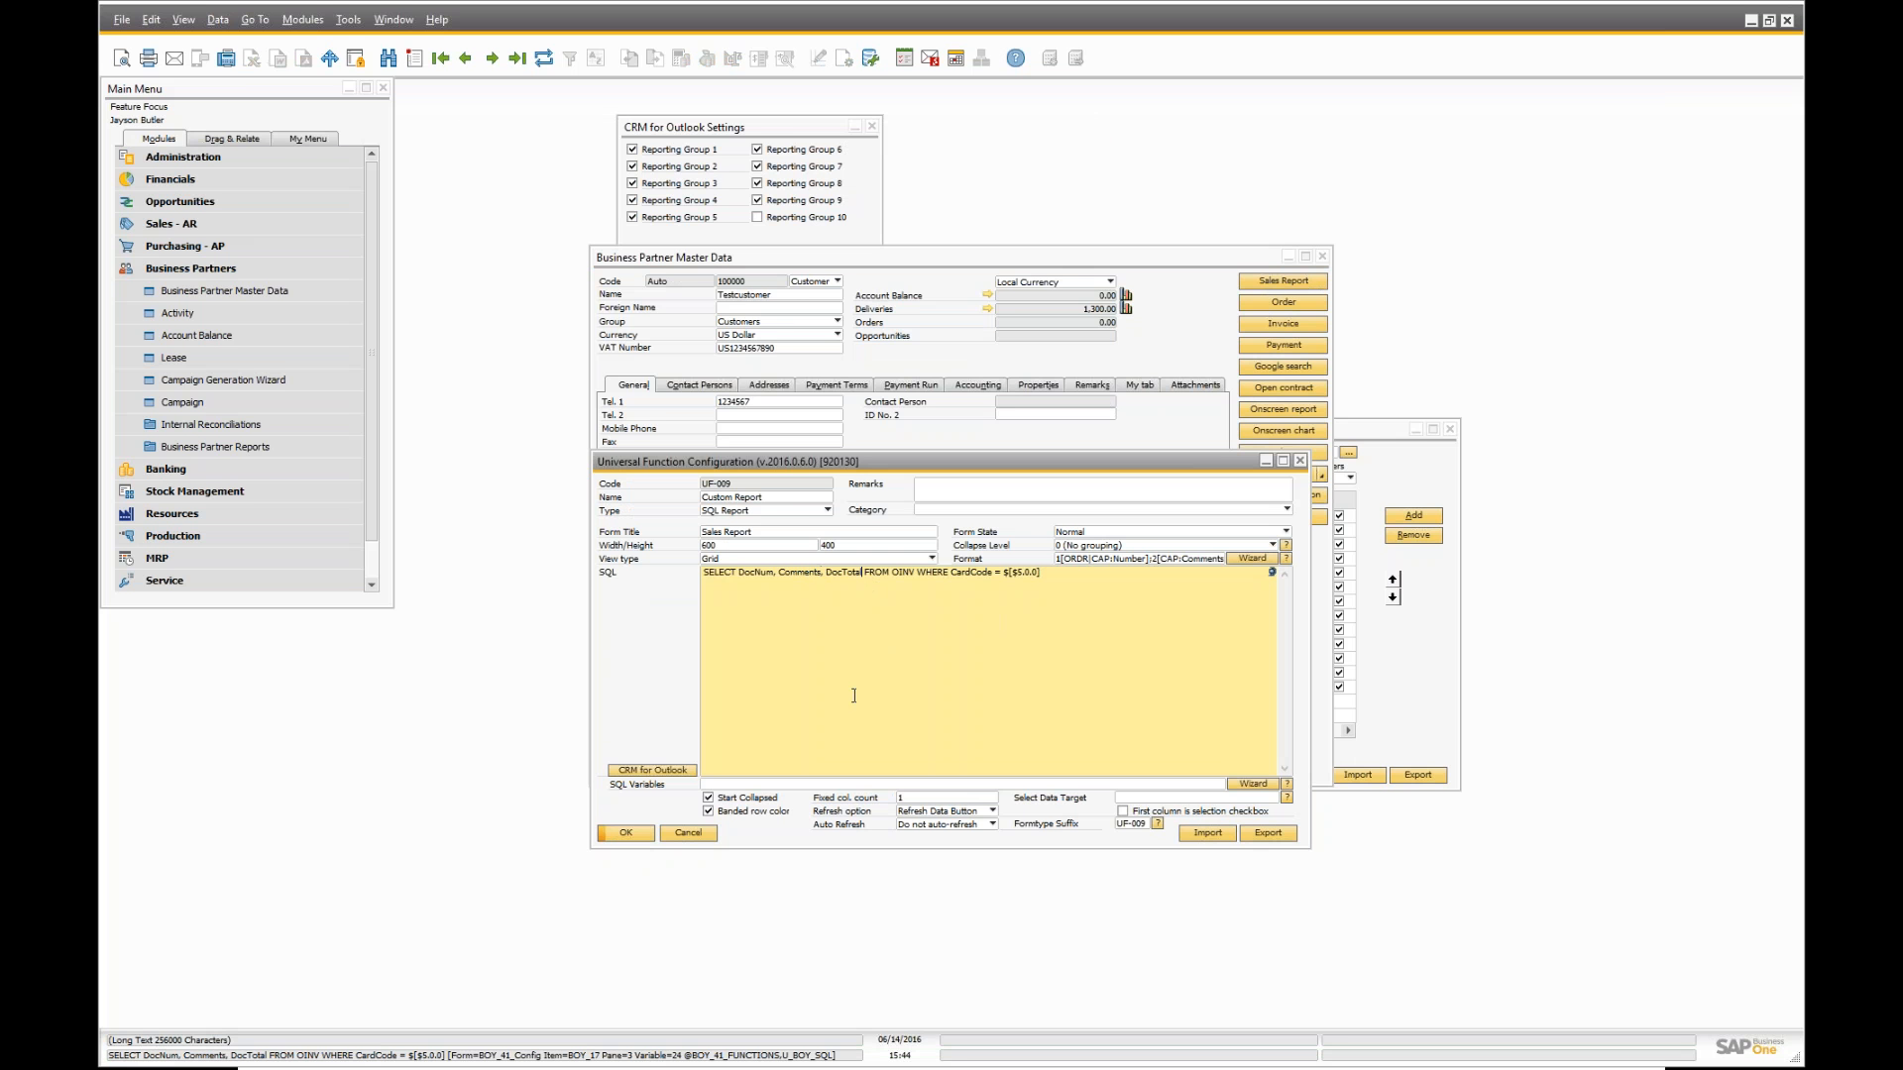
type(", Num")
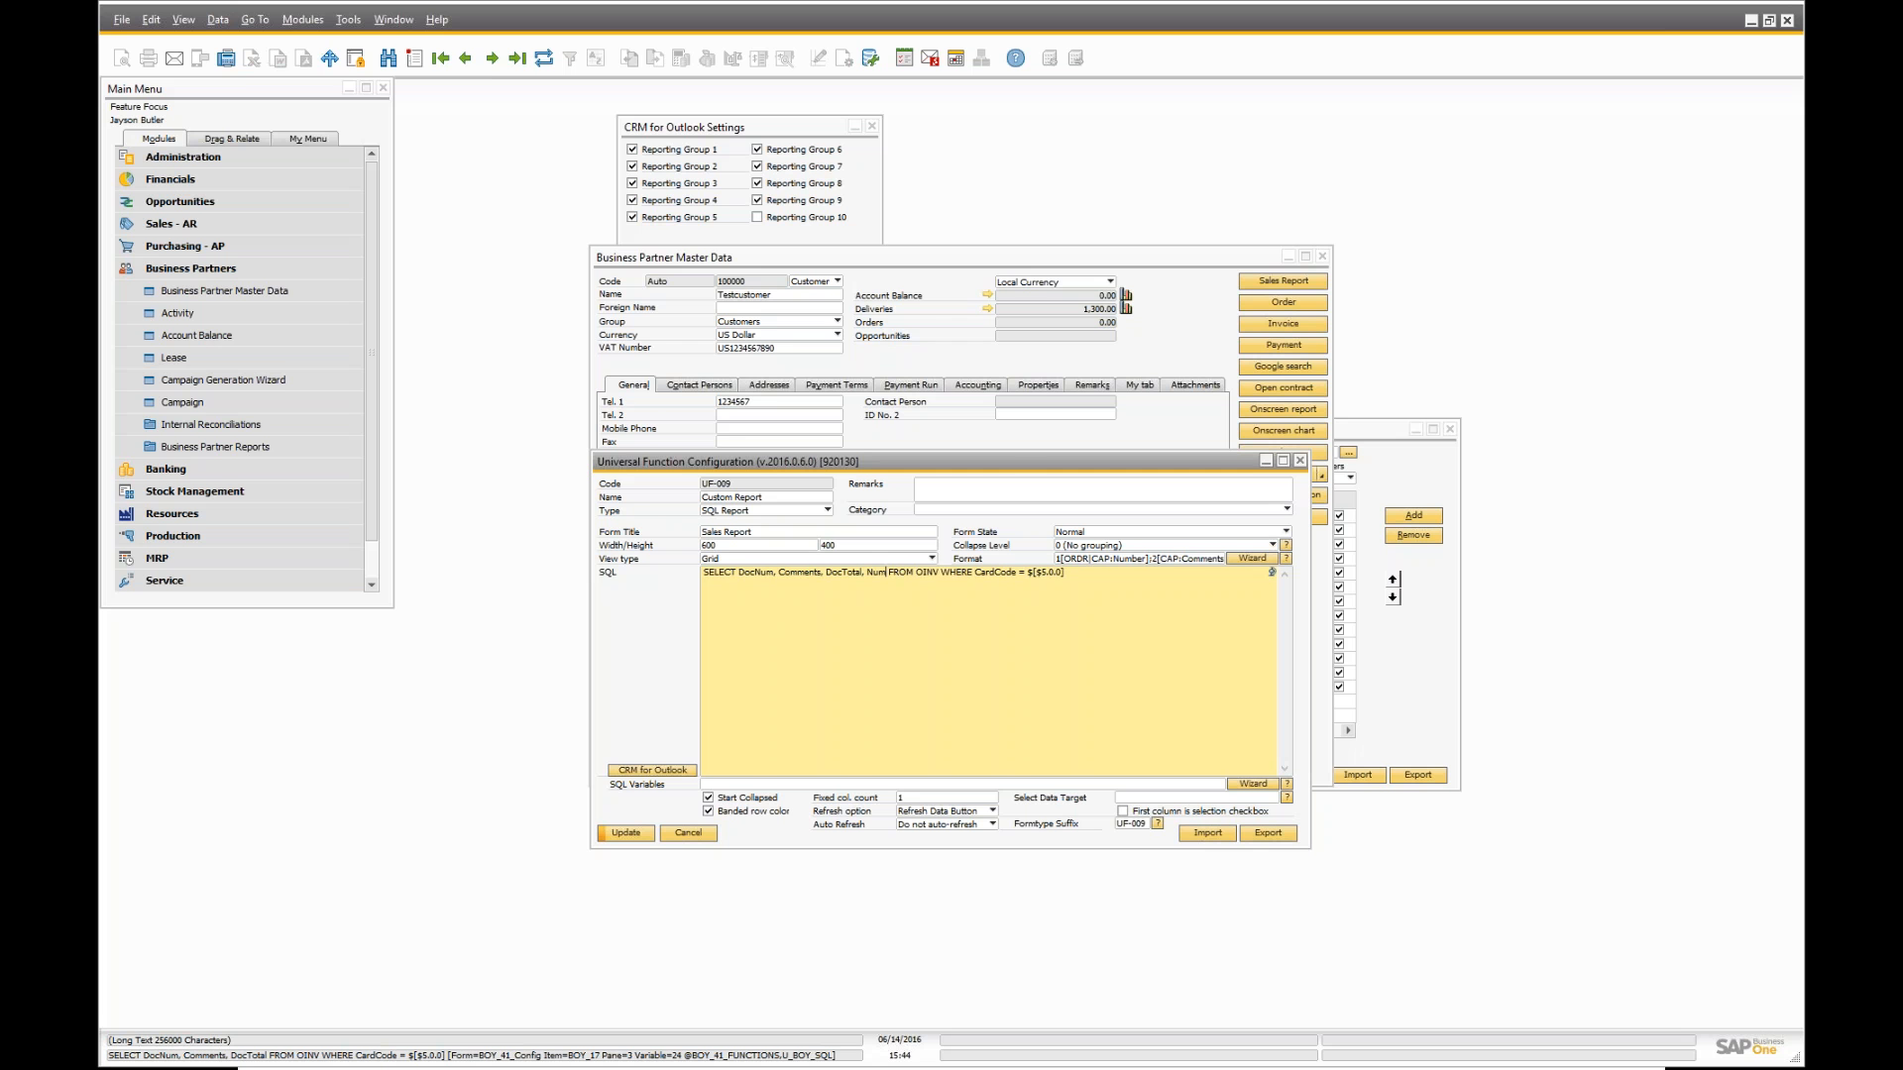
type("AtCard")
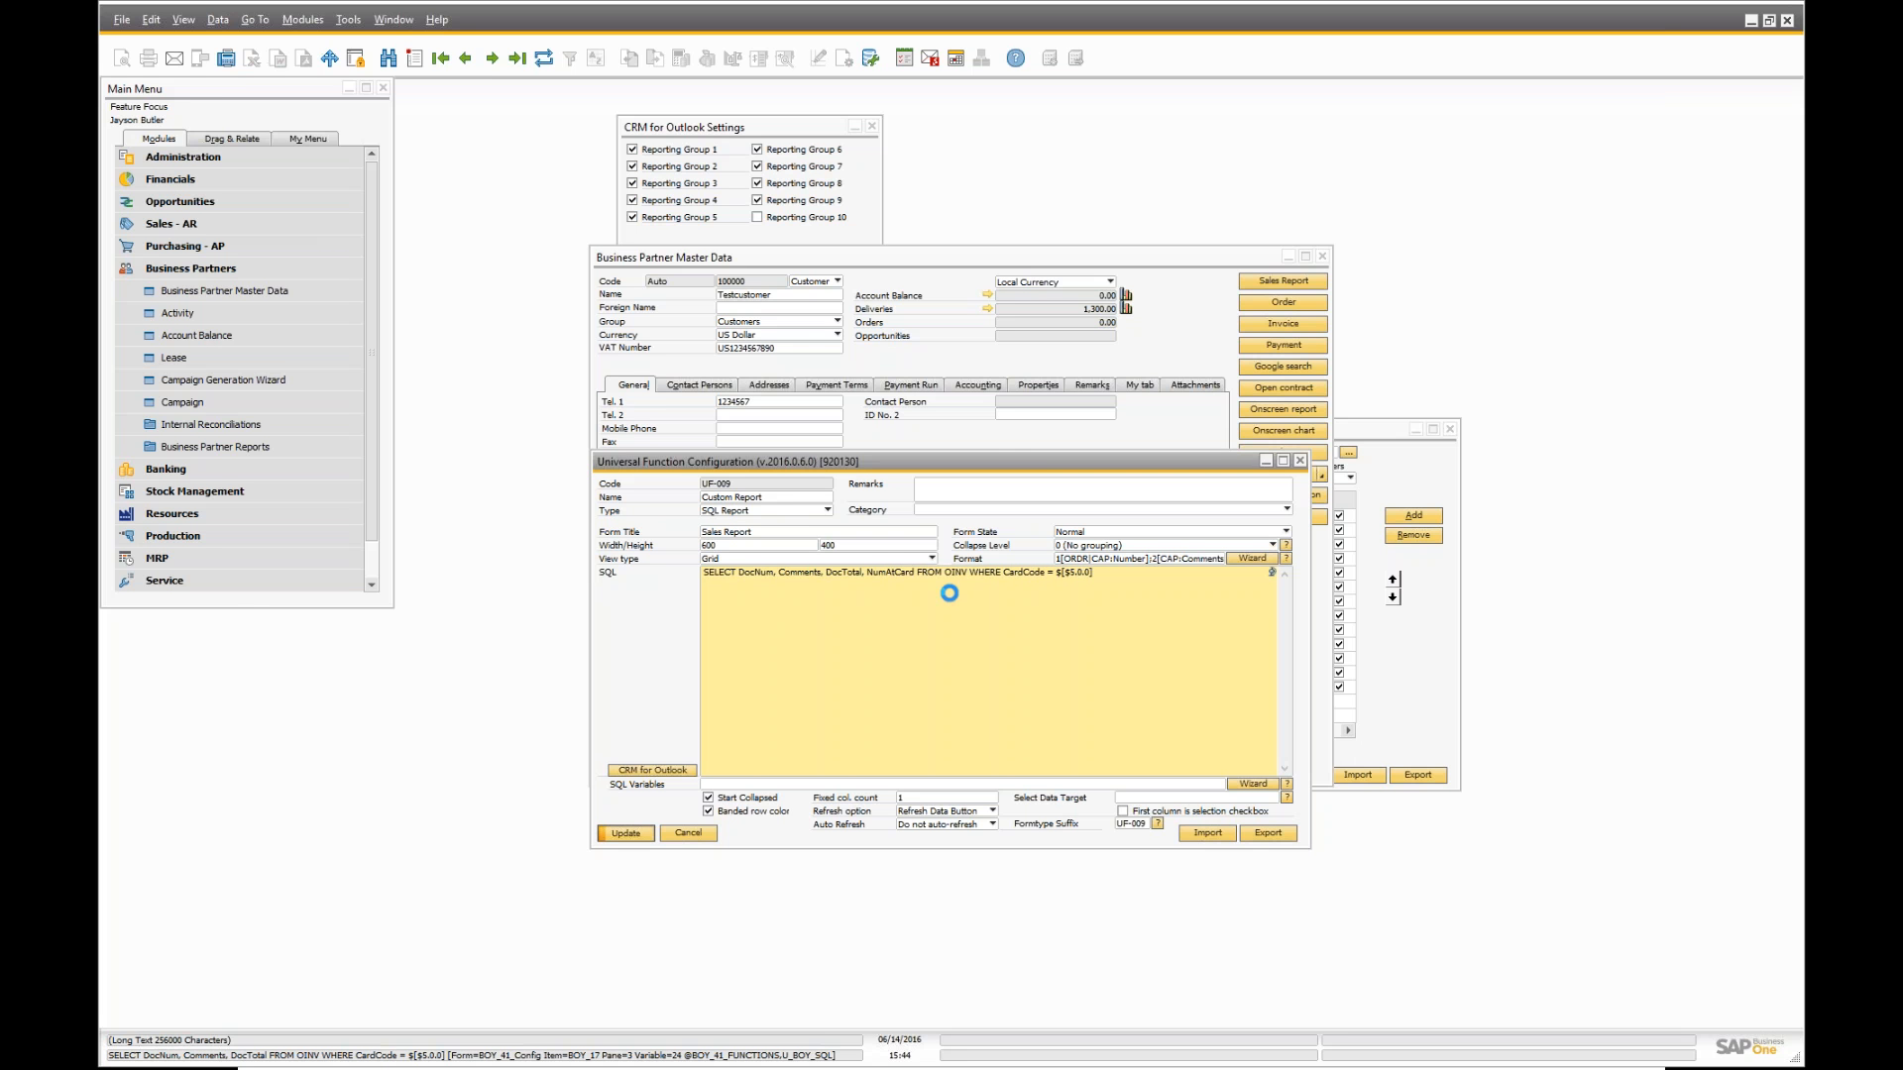
- Run the Sales Report from Business Partner Master Data to check its columns, and return to the Custom Report function configuration
left_click(1195, 307)
left_click(1251, 282)
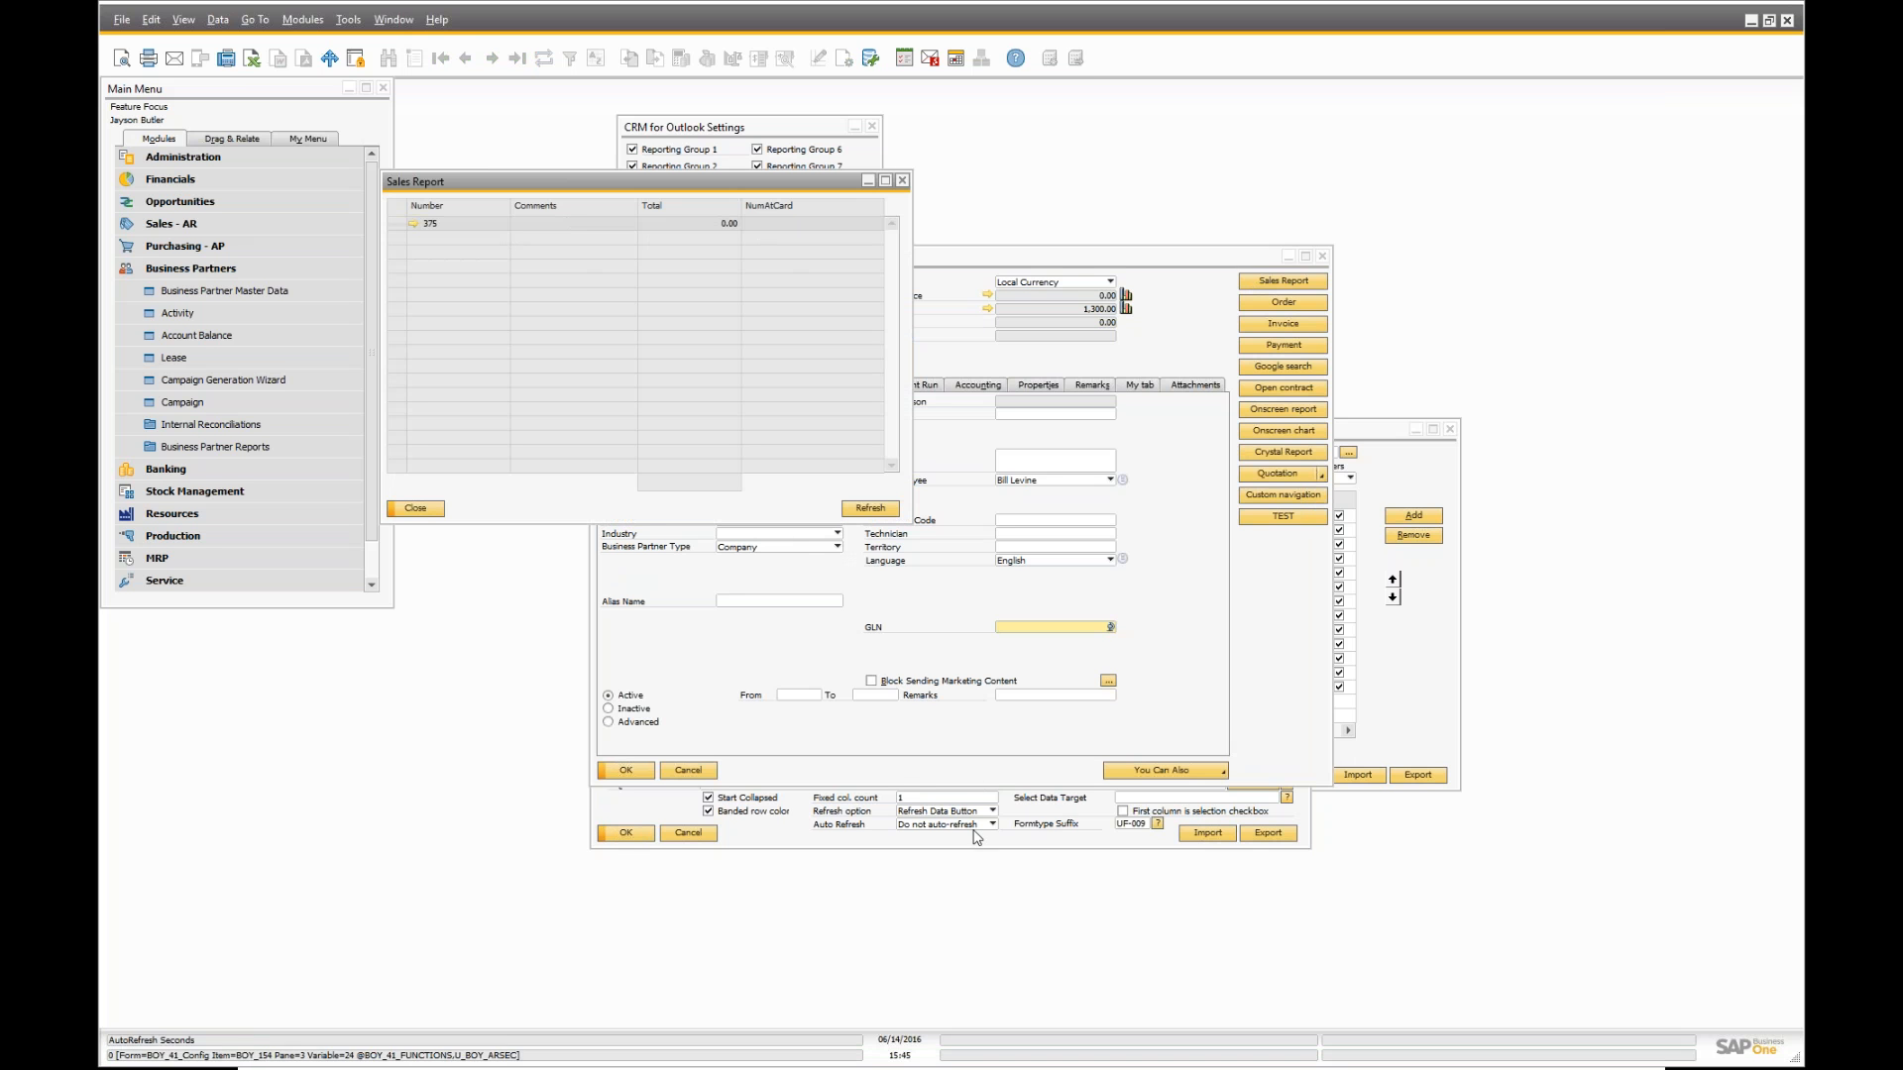
left_click(1013, 841)
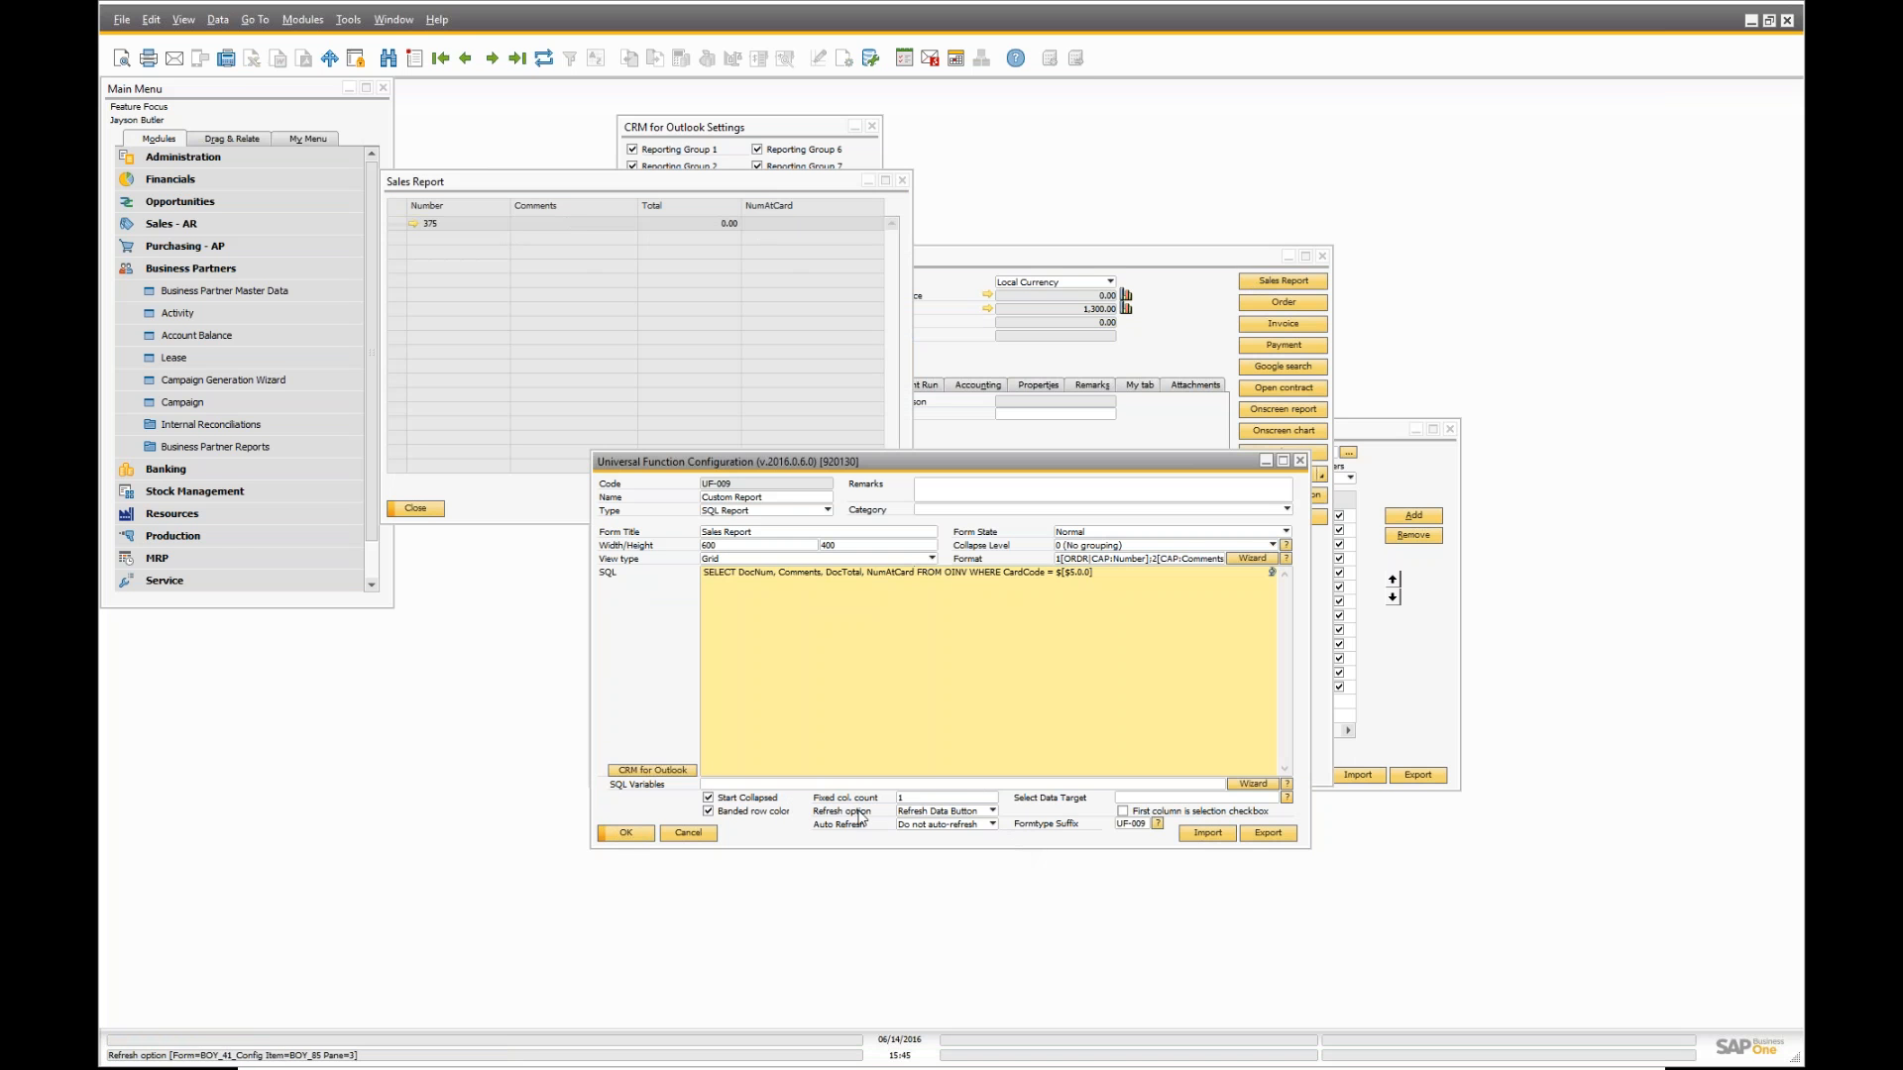
- Set the Custom Report function's fixed column count to 2, append ", *" after NumAtCard in its SQL query, and save both changes
double_click(929, 798)
type("2")
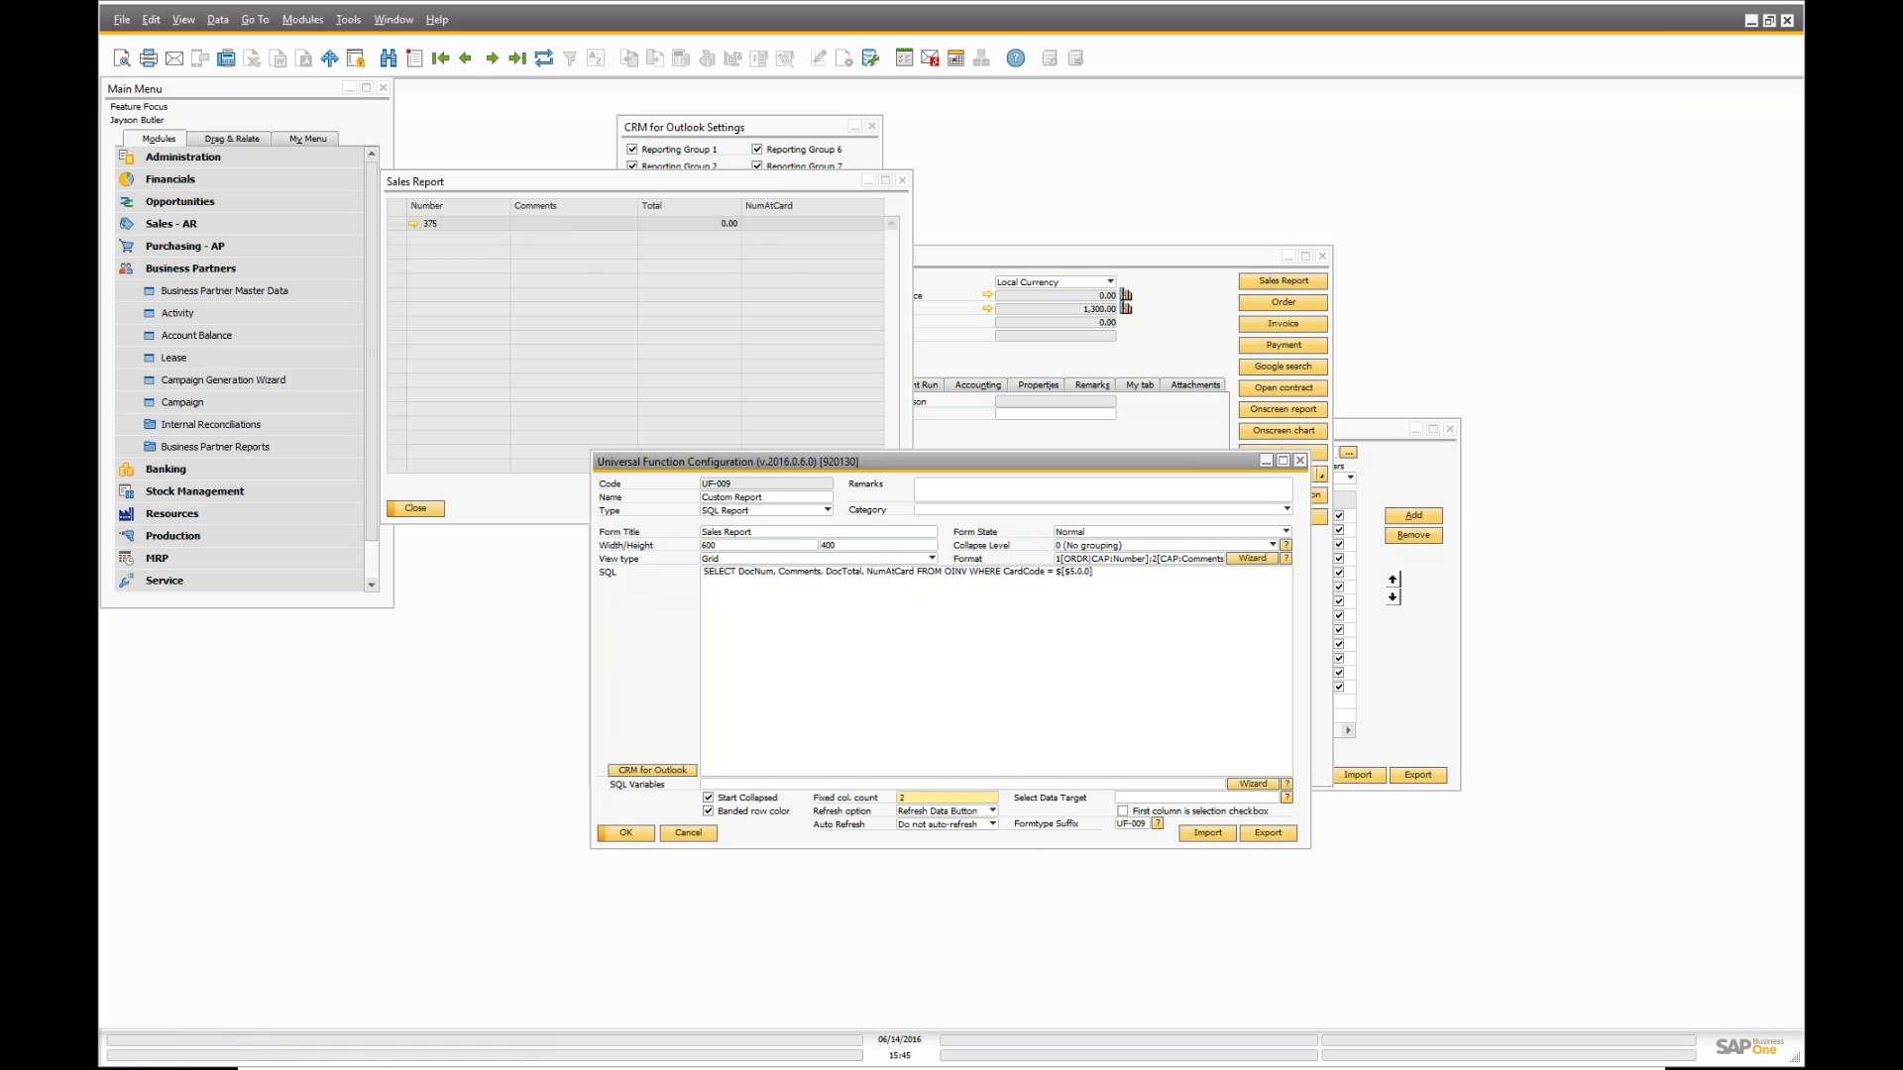
key("Return")
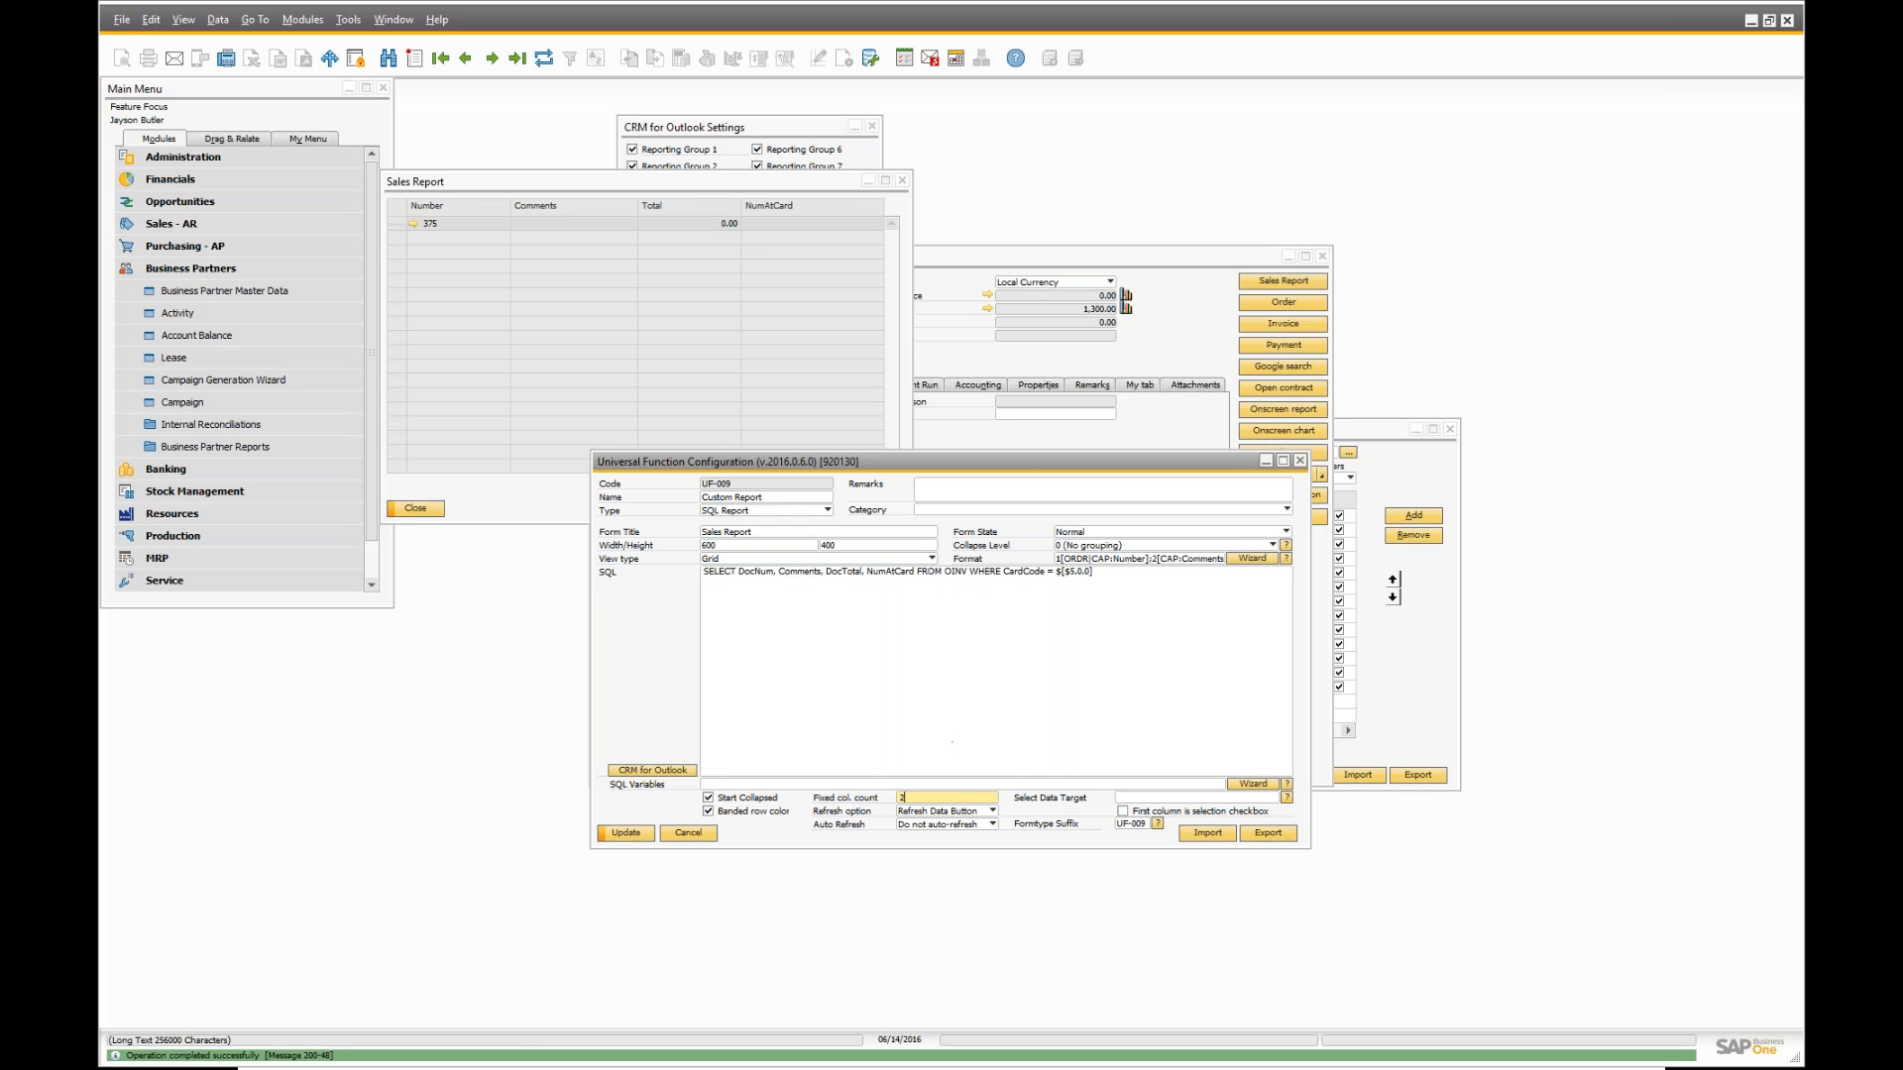
left_click(908, 575)
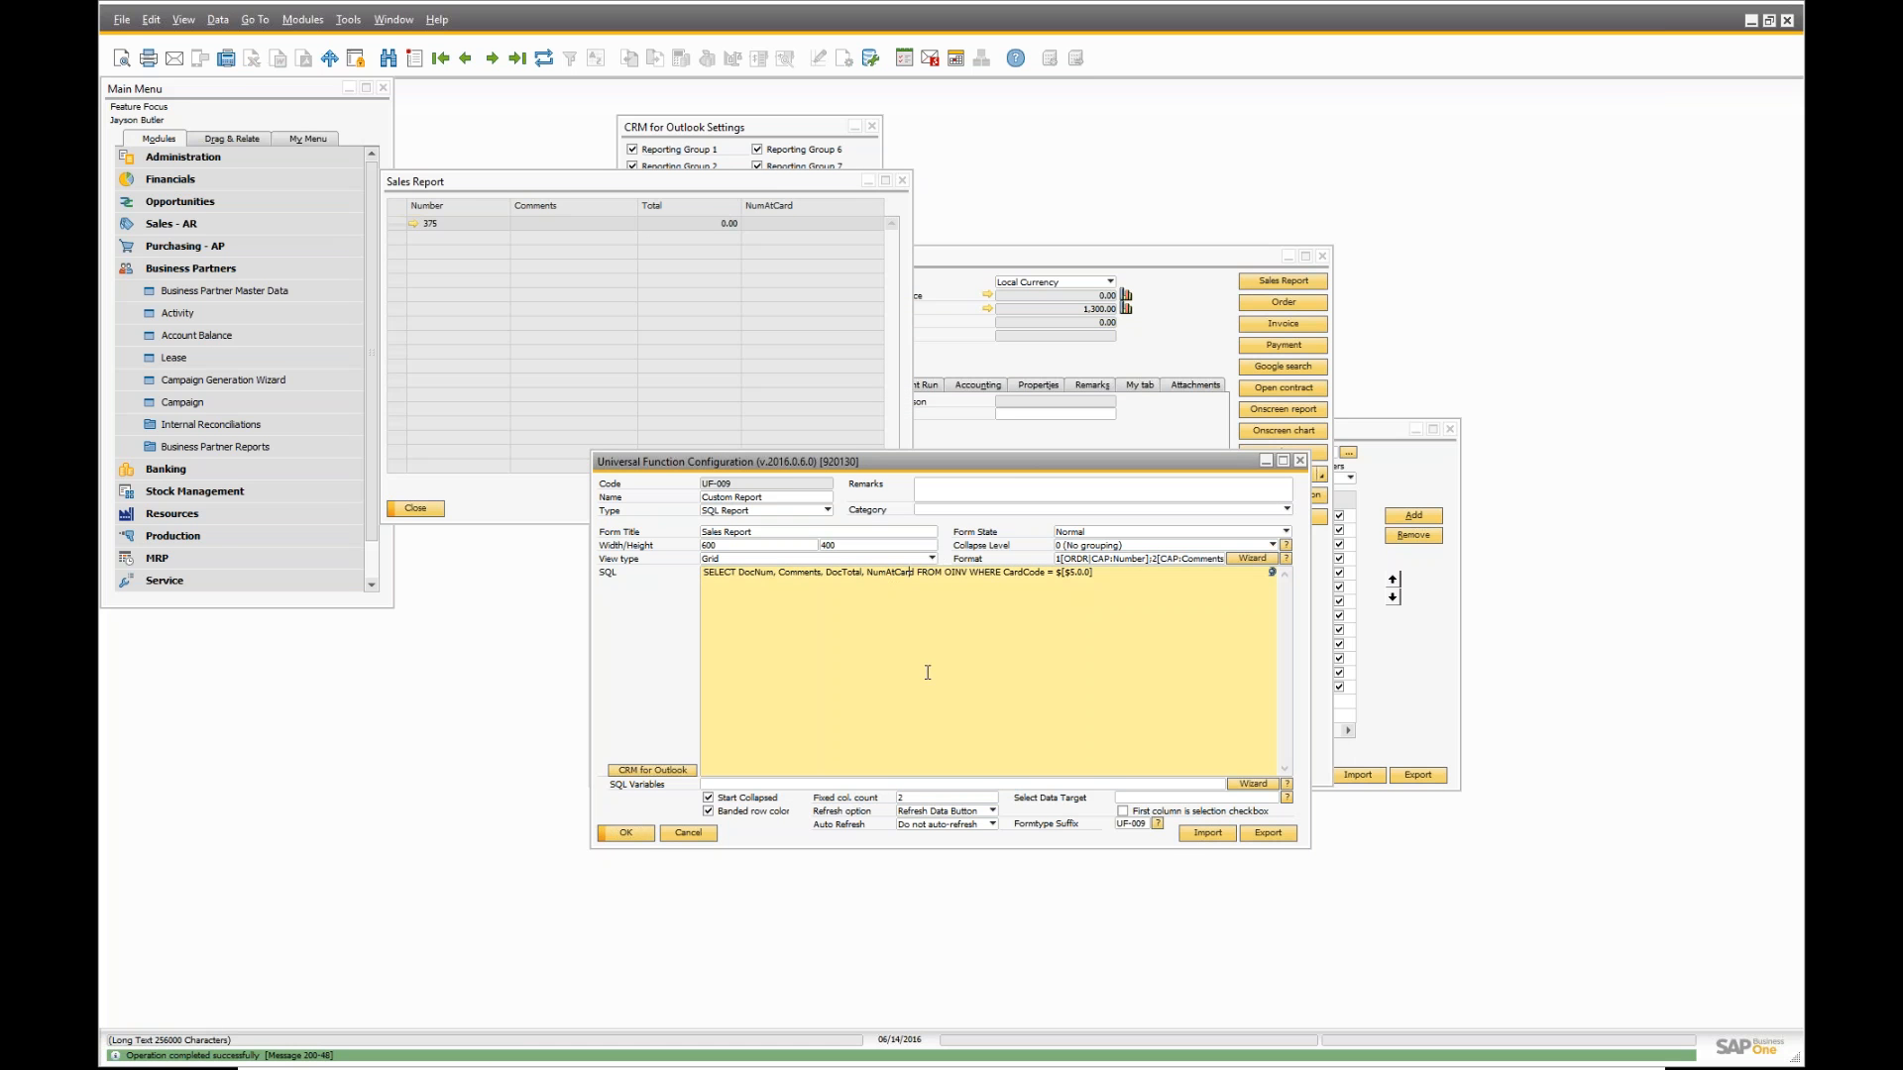
type(", *")
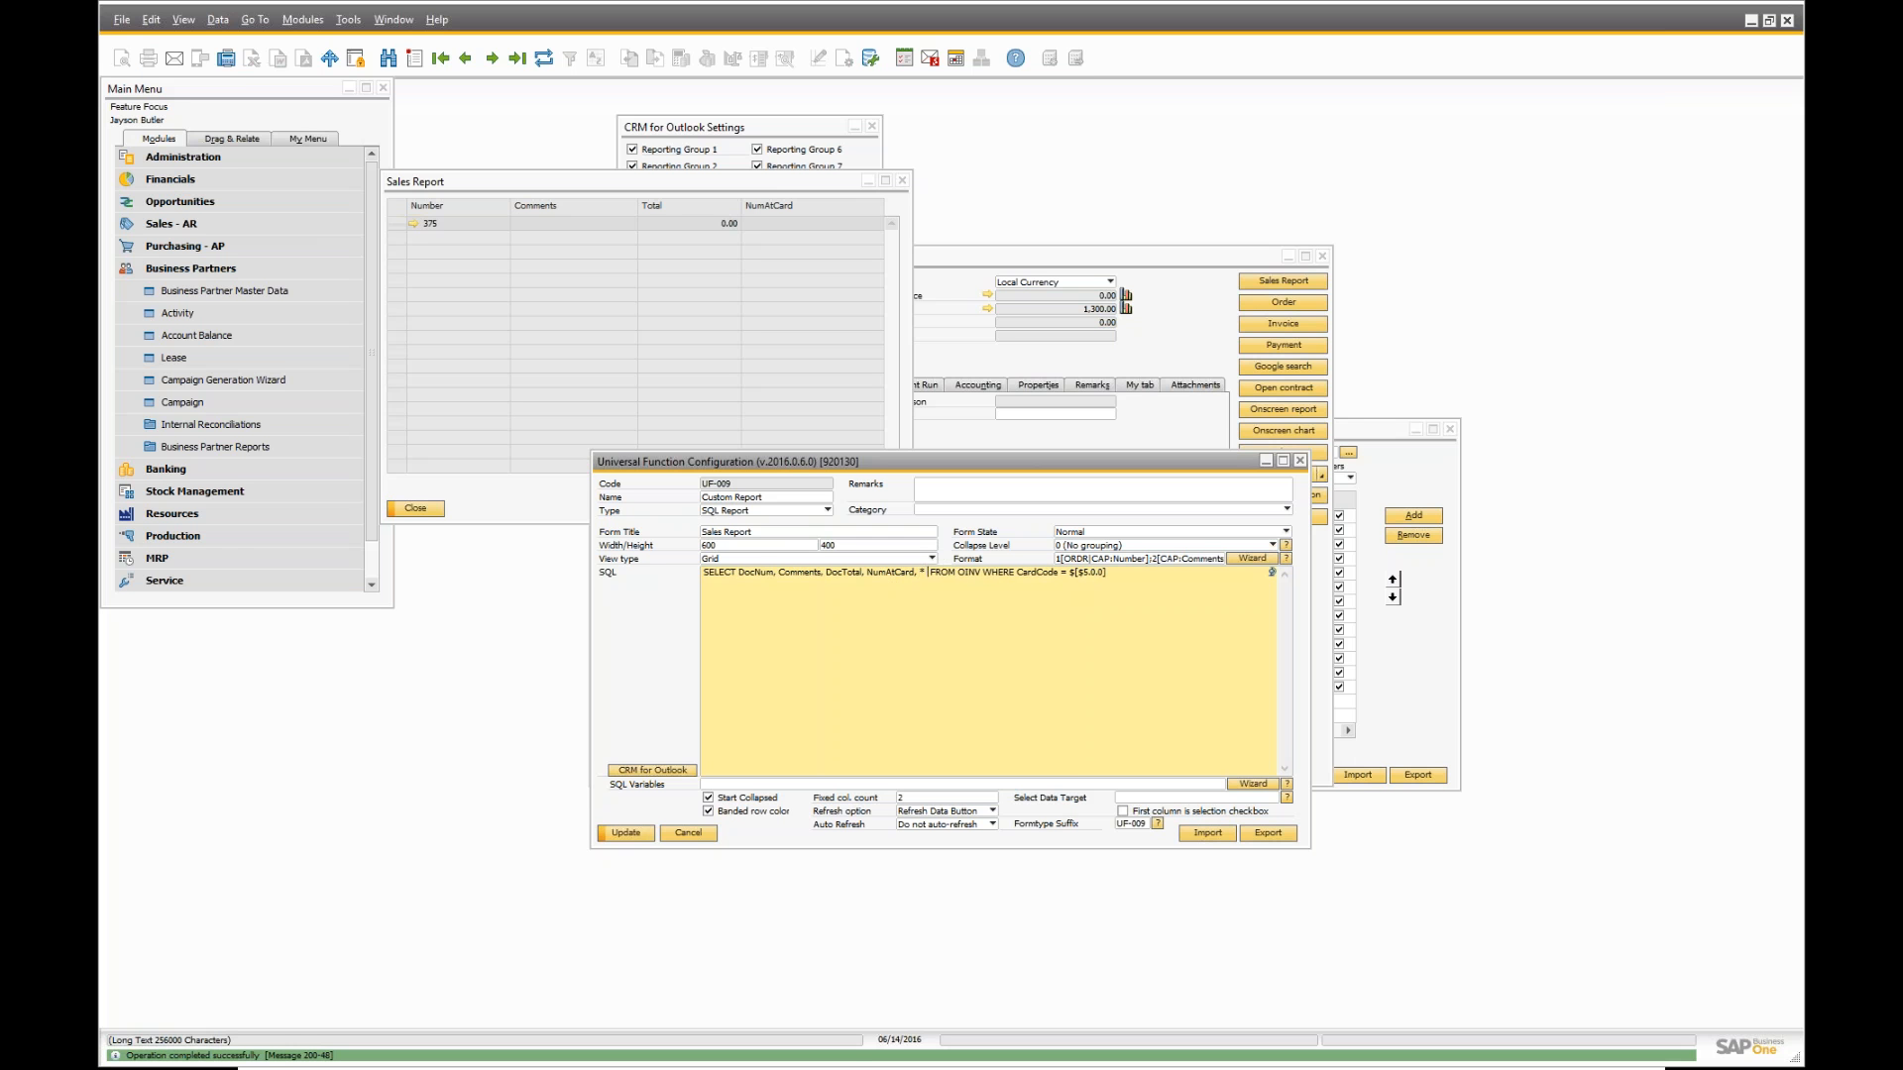
left_click(626, 832)
- Close the old Sales Report, run it again, and review the context options for its Total value
left_click(545, 457)
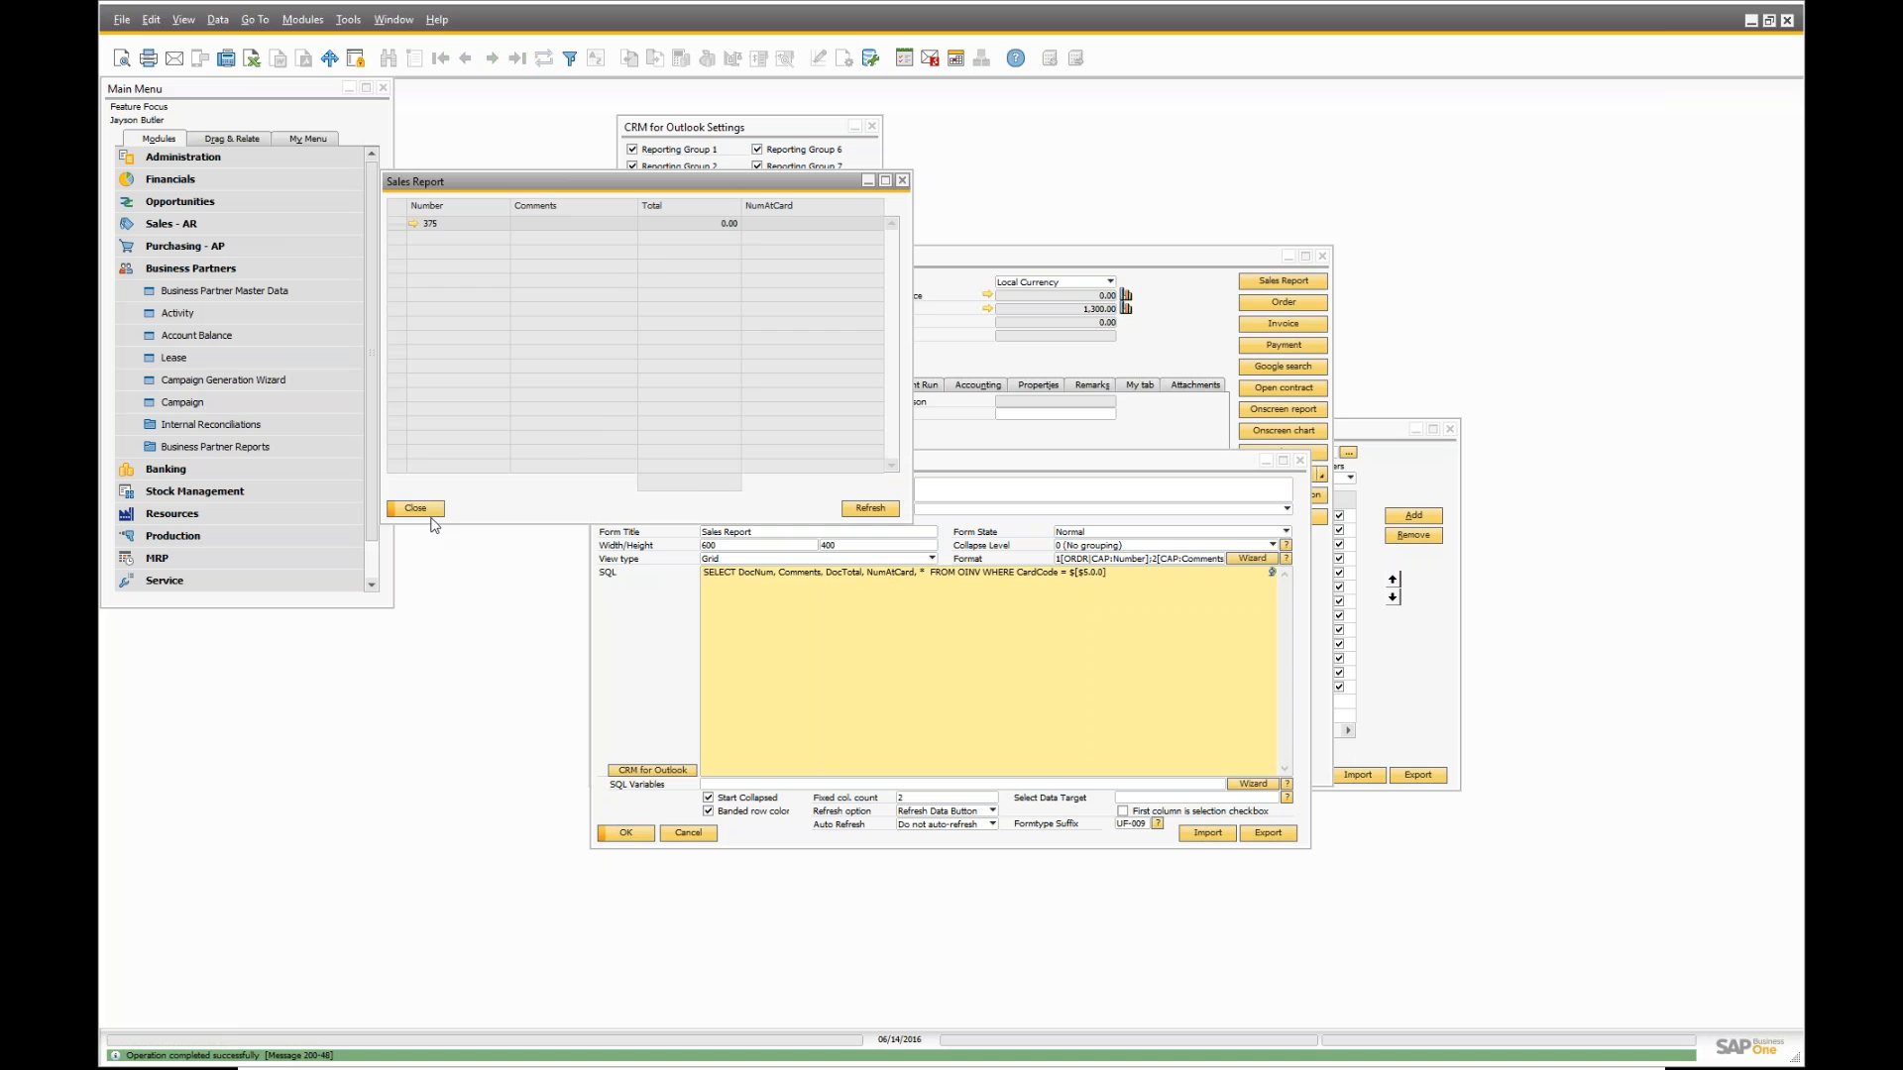
left_click(431, 513)
left_click(1258, 291)
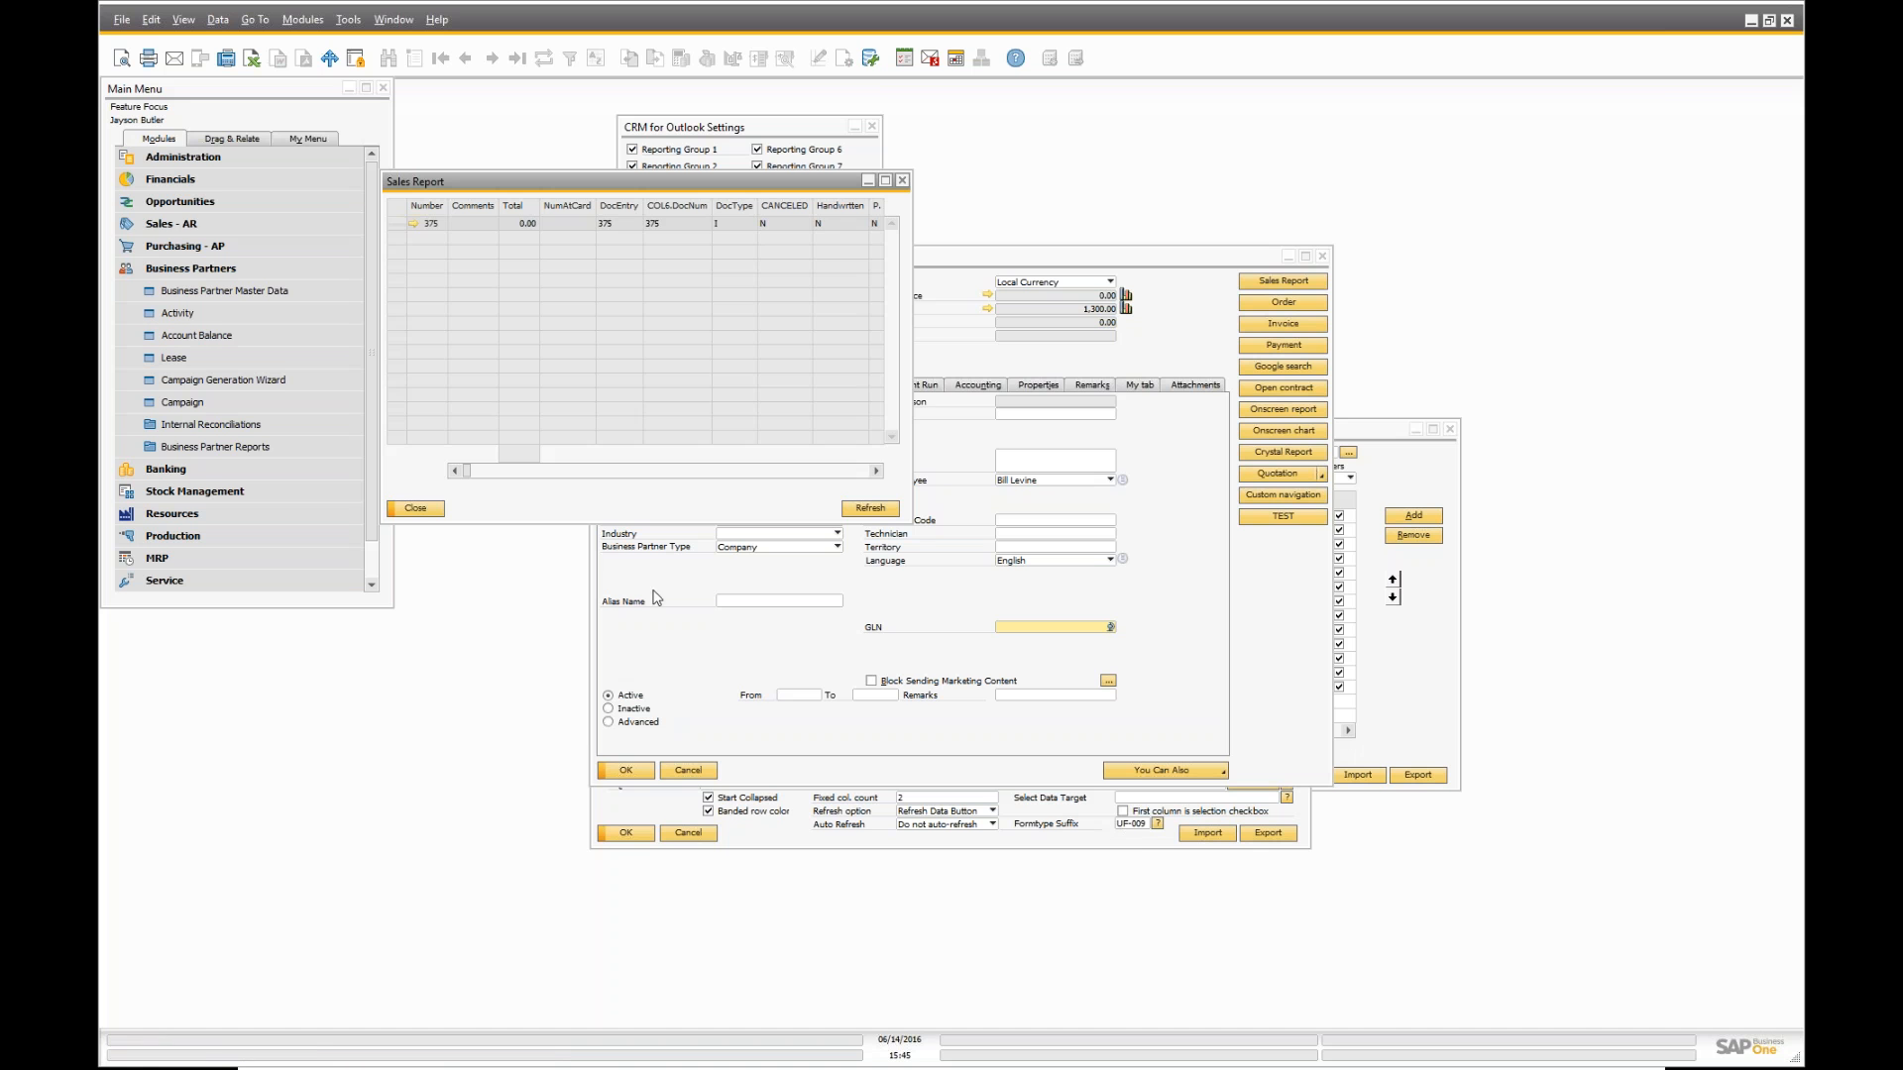
left_click_drag(536, 189, 1169, 139)
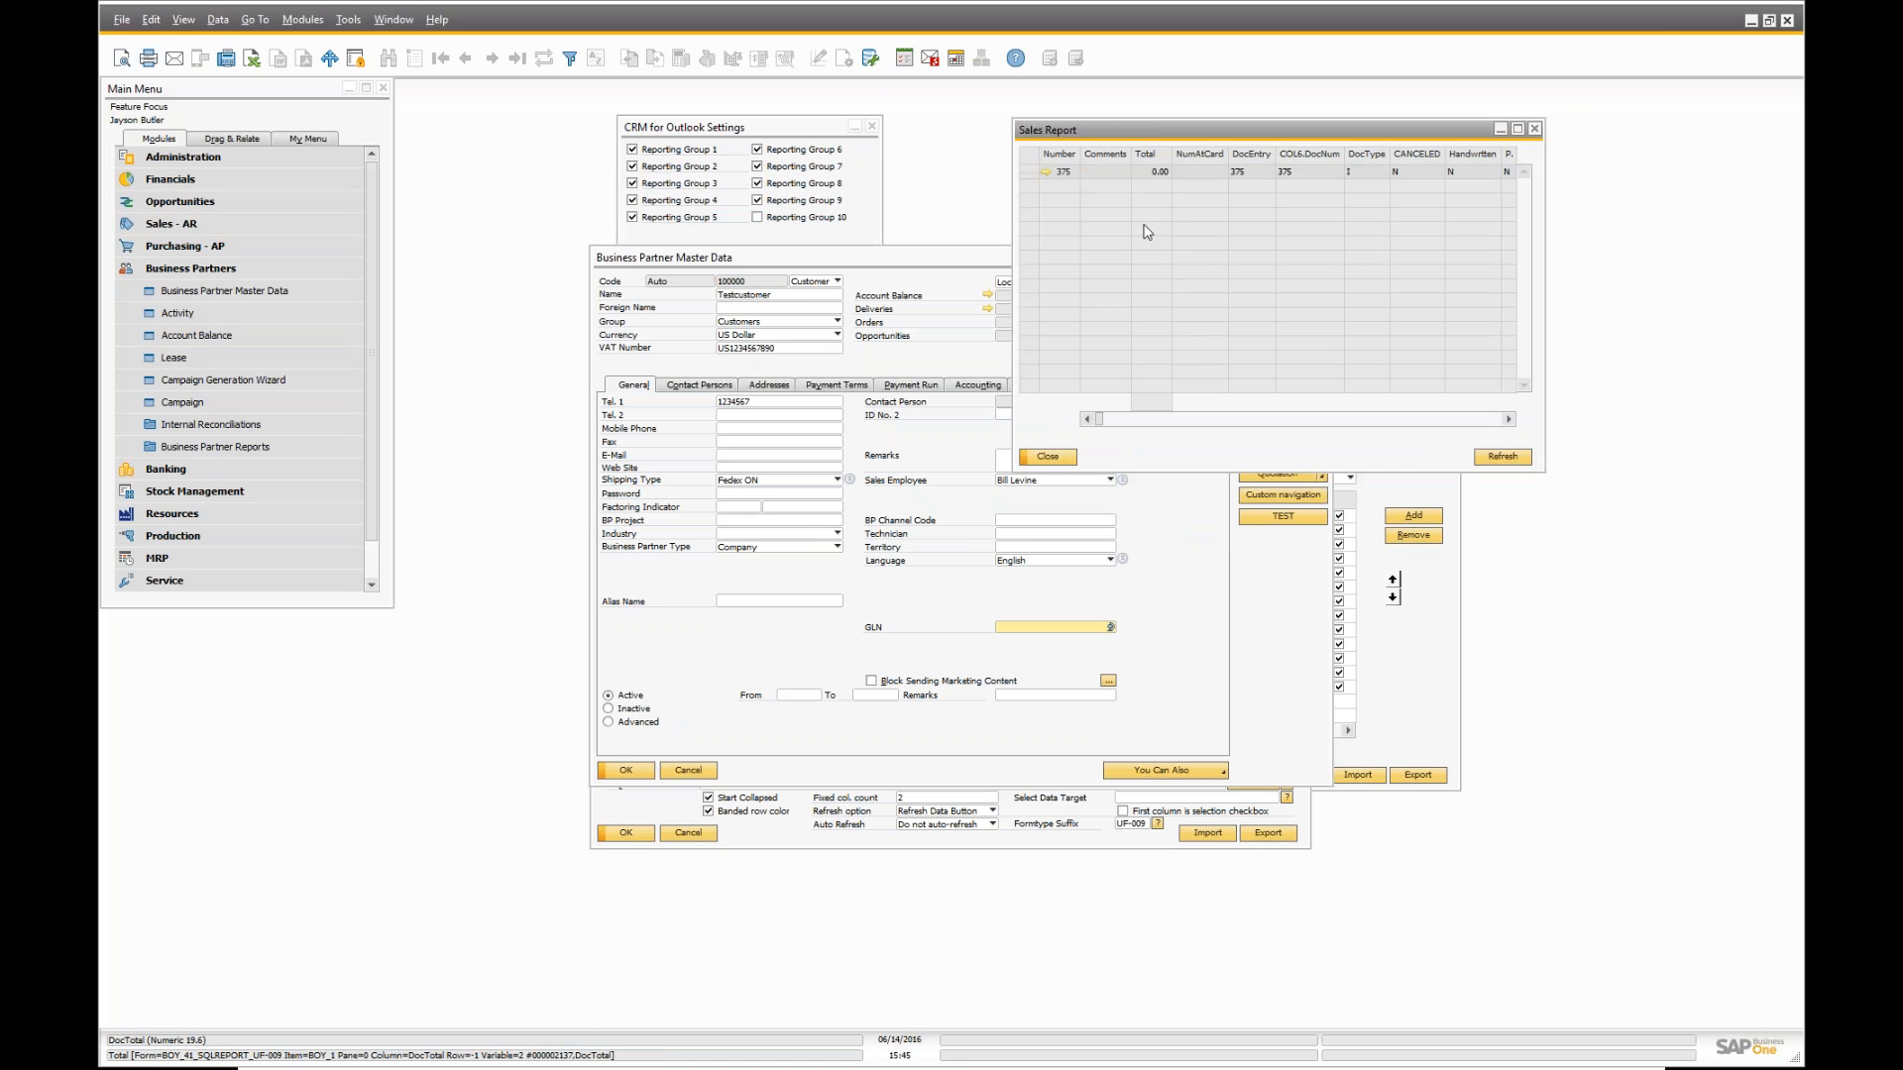
right_click(1146, 174)
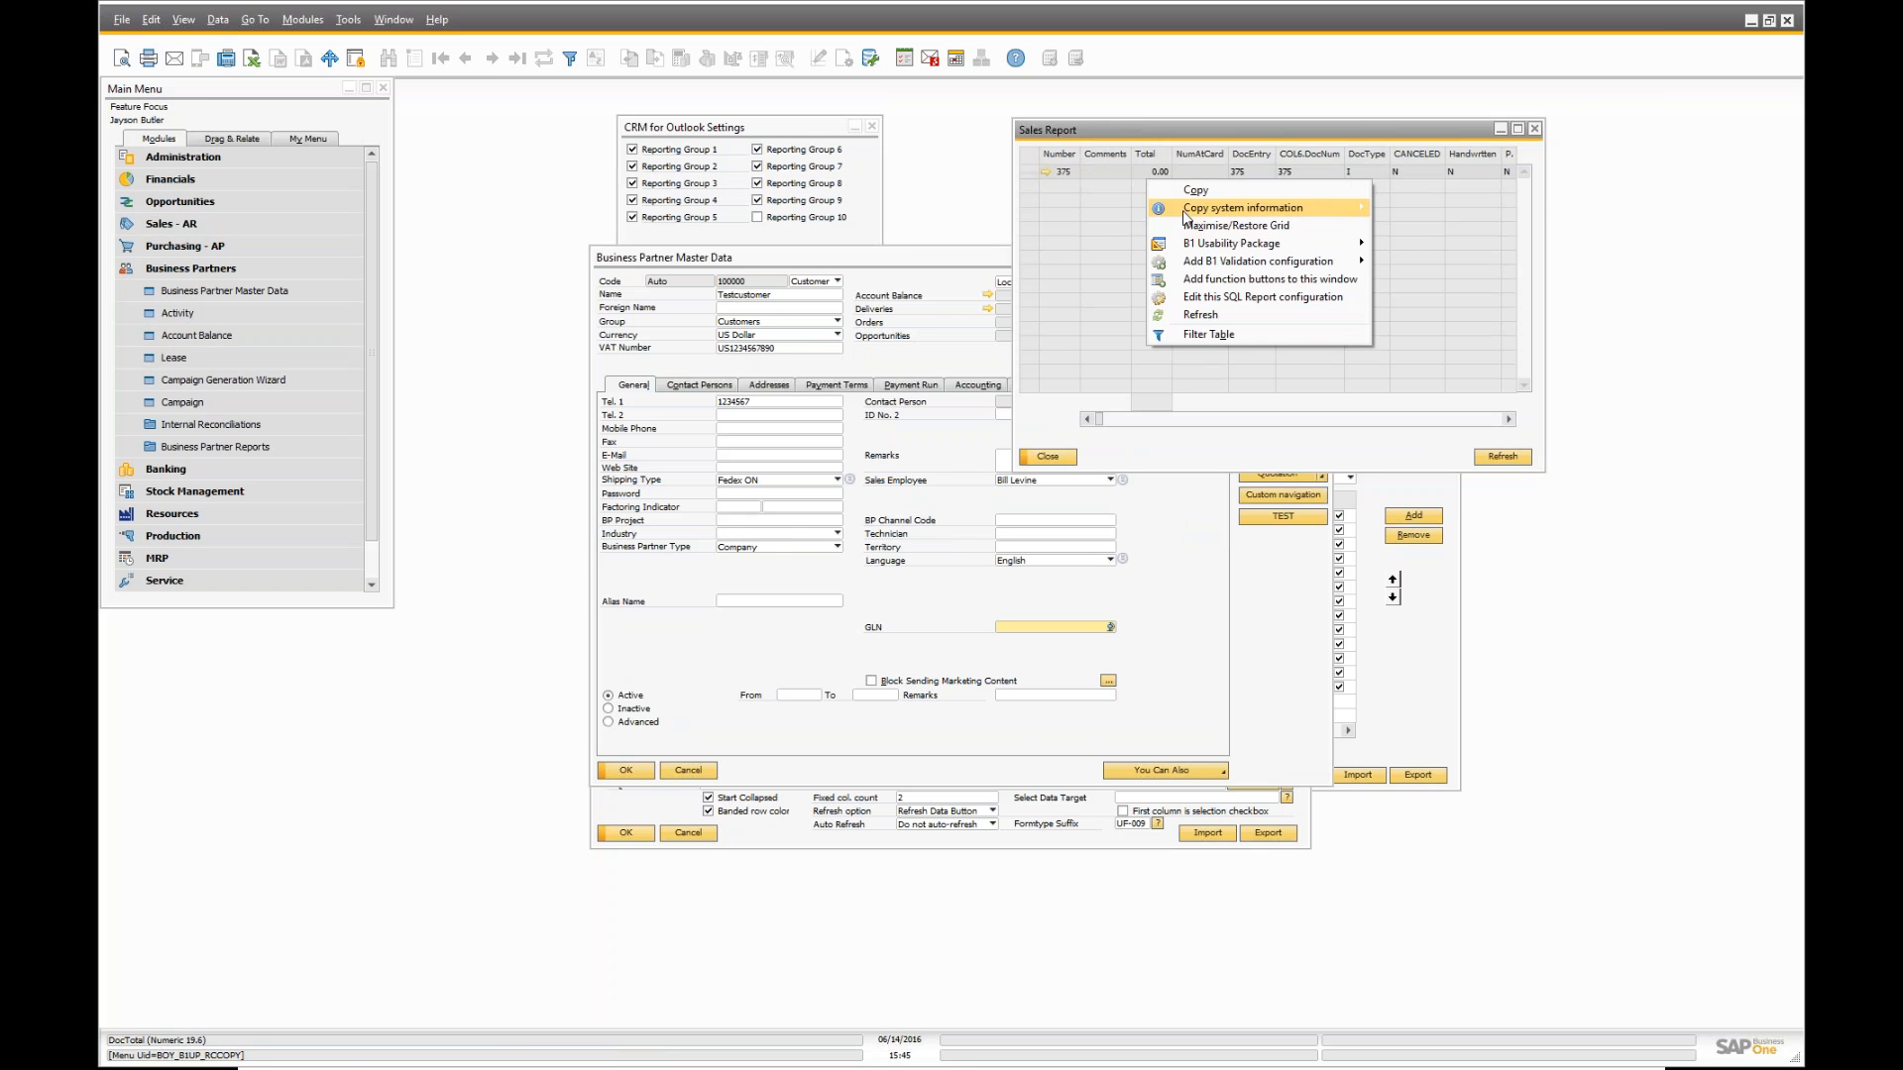
mouse_move(1190, 213)
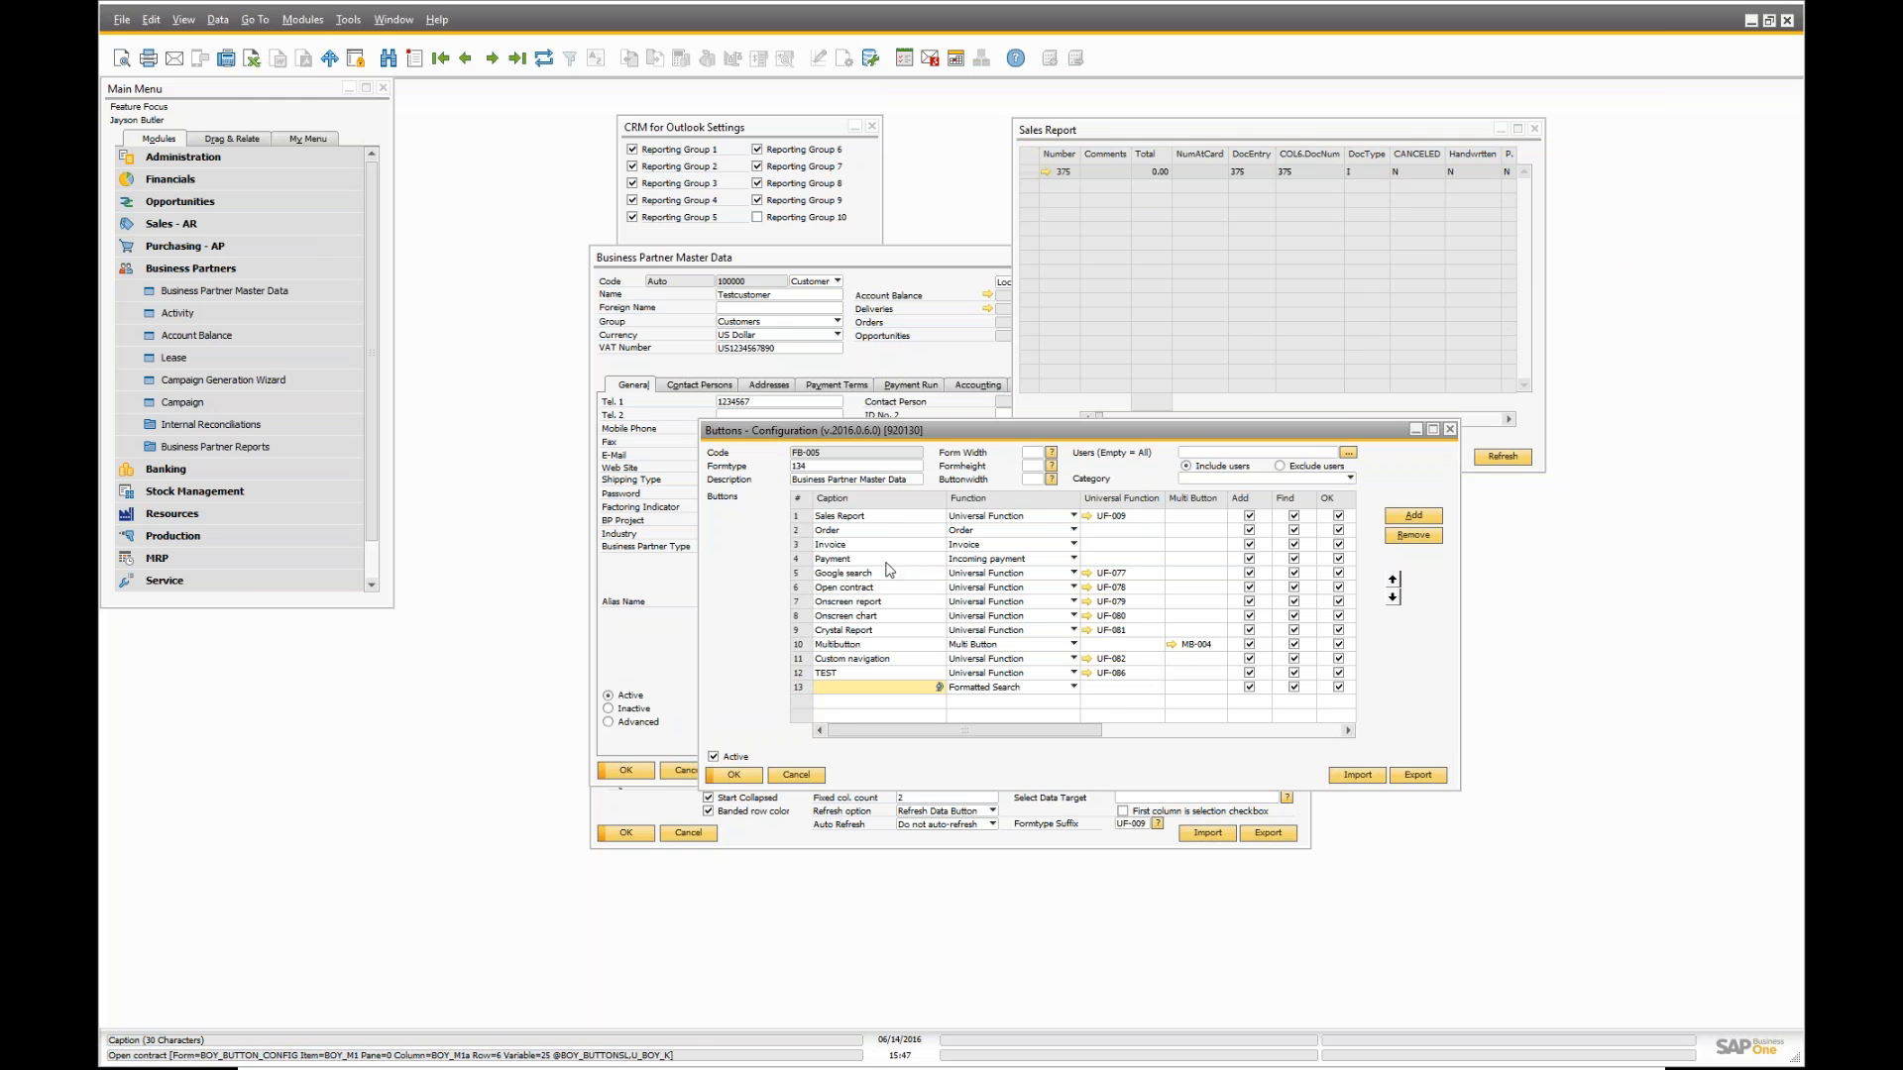
- Open the universal function linked to the Sales Report button and examine its SQL query and Select Data Target setting
left_click(1088, 517)
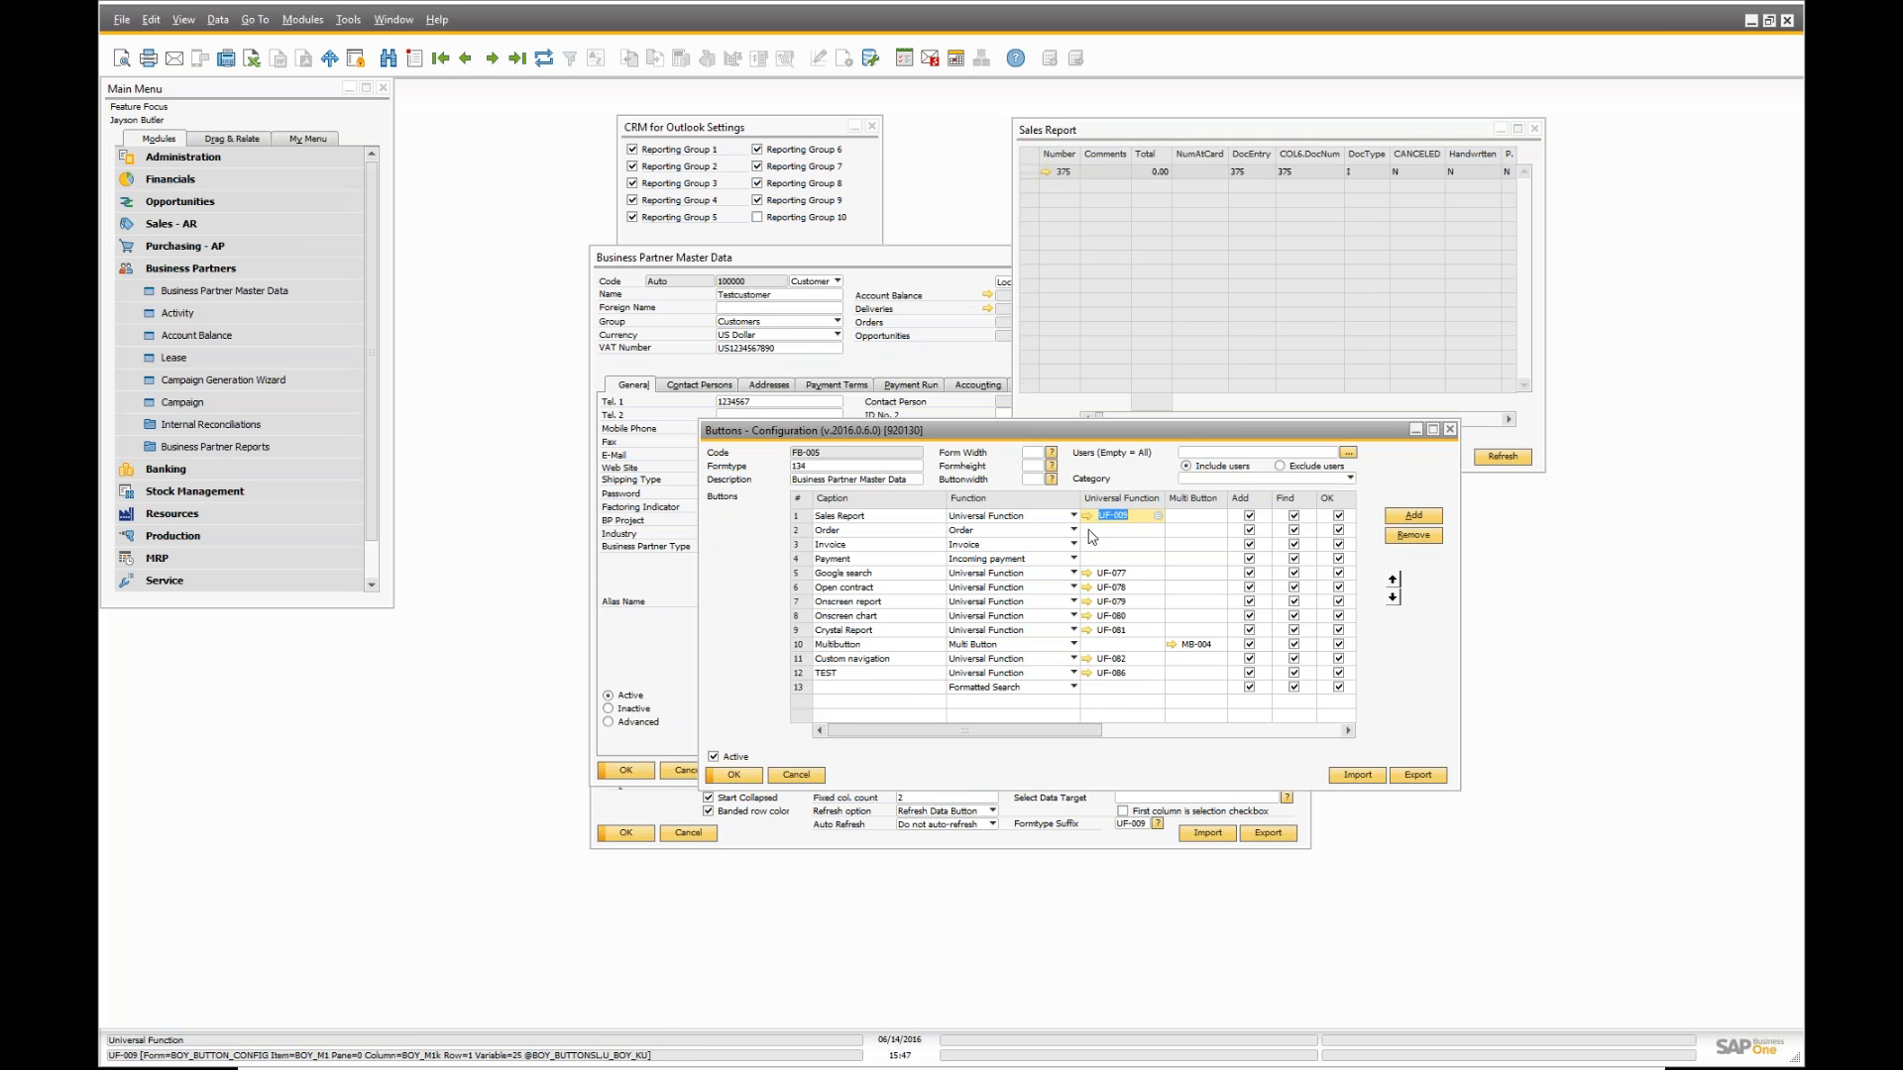
left_click(1086, 516)
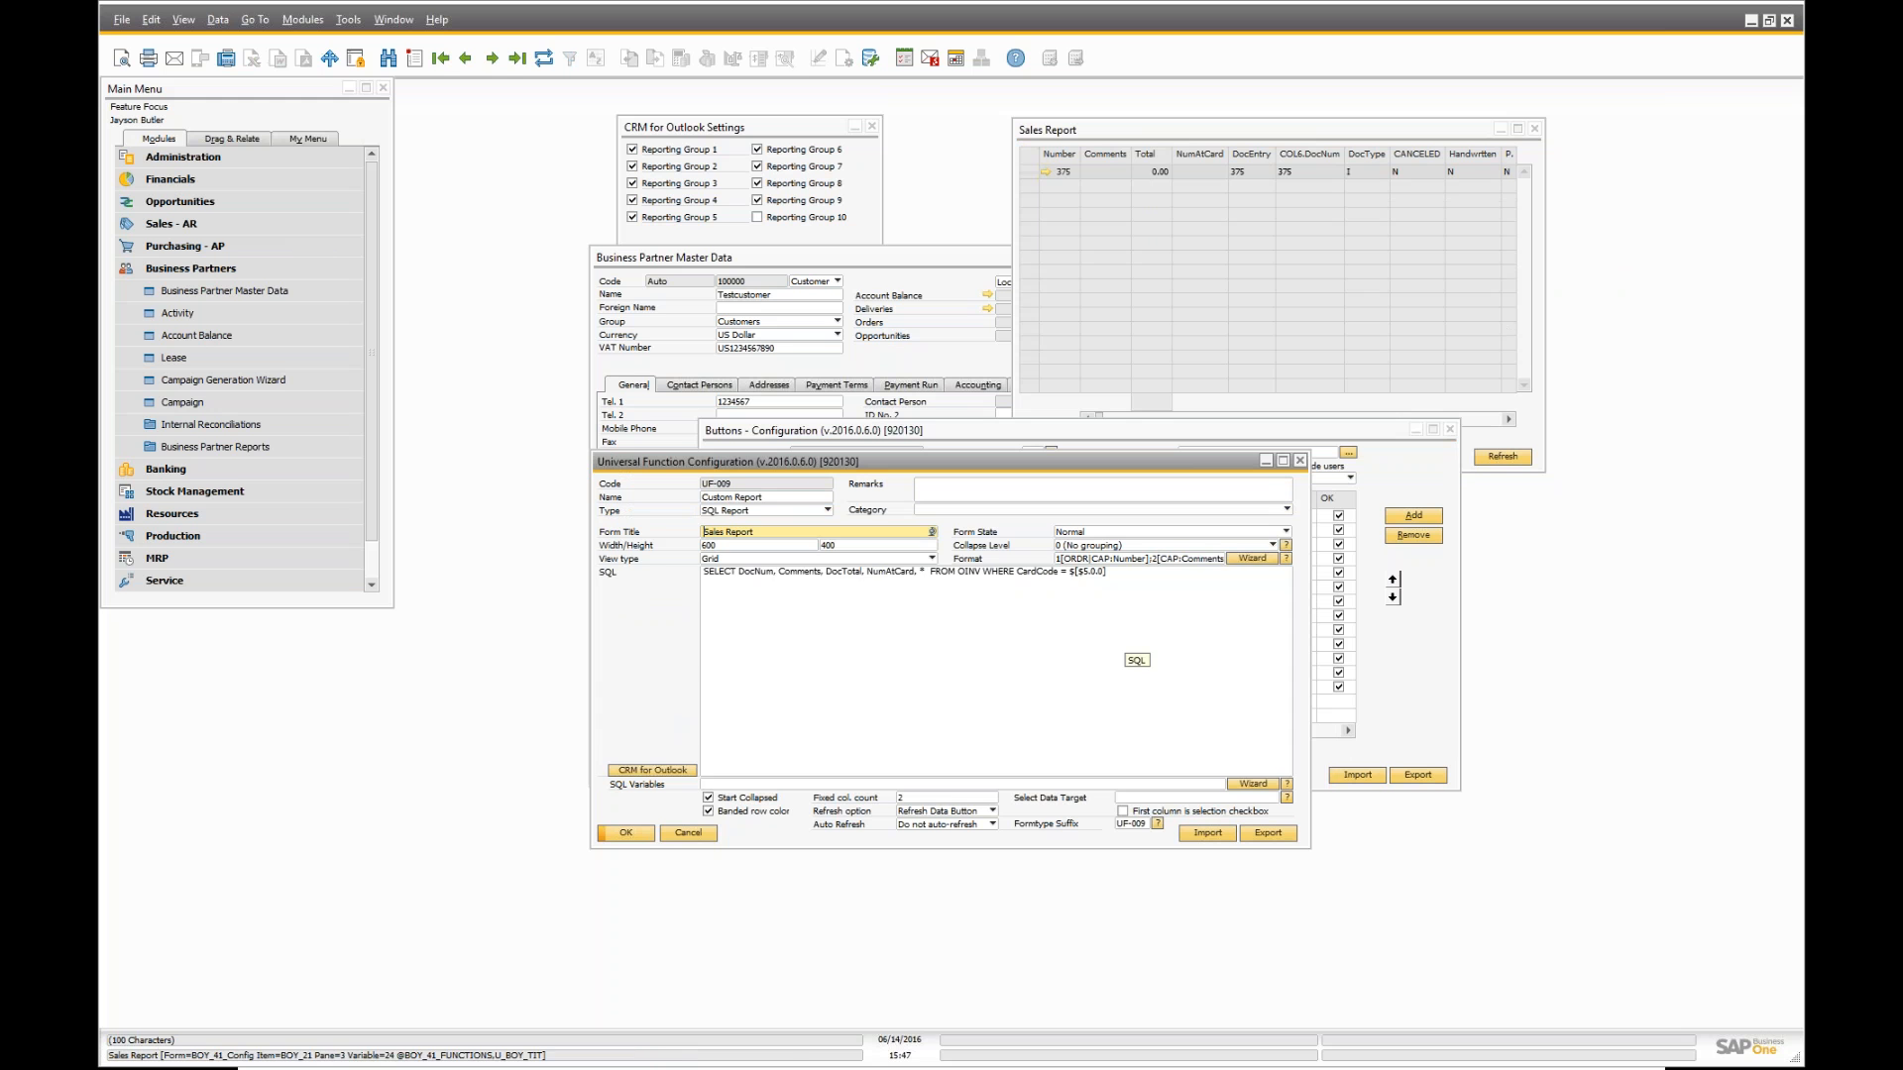
left_click(1126, 641)
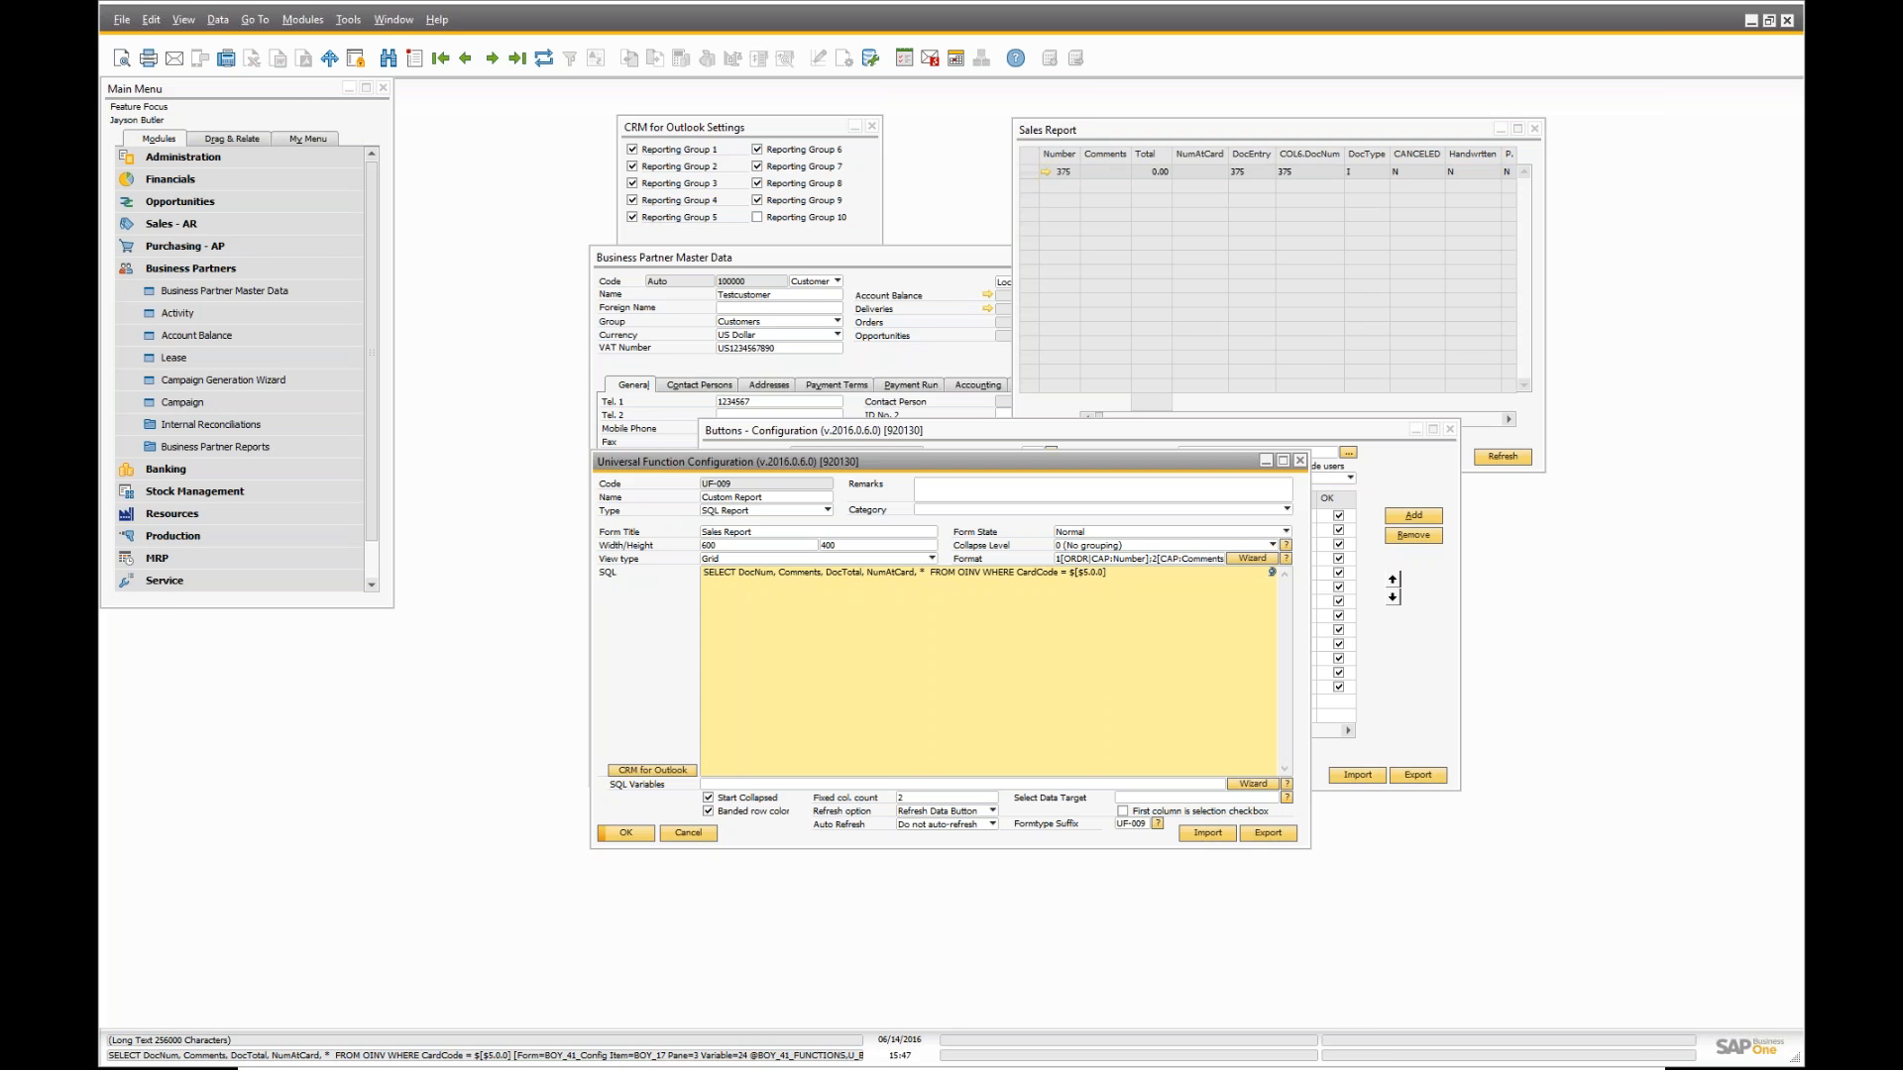
left_click(1149, 798)
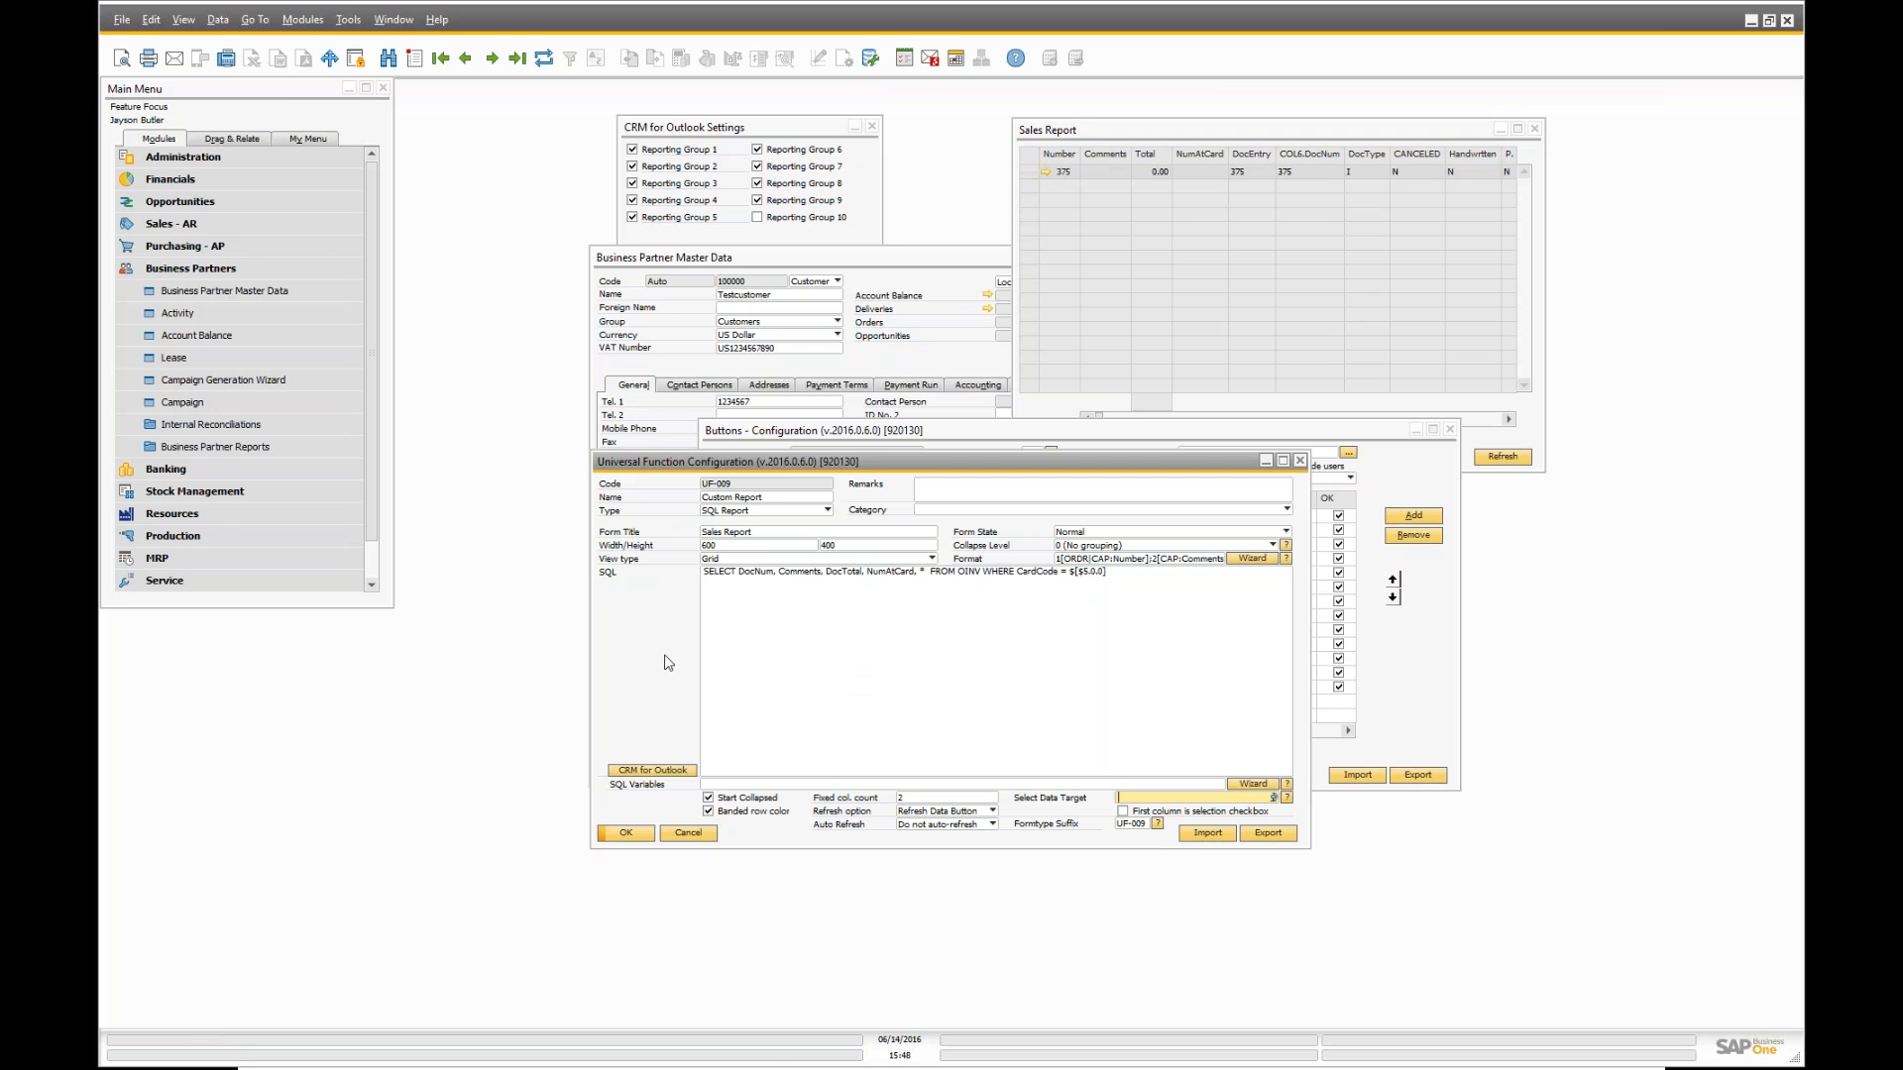
- Find the universal functions of type External Launcher and open Open contract to examine its arguments
key("ctrl+f")
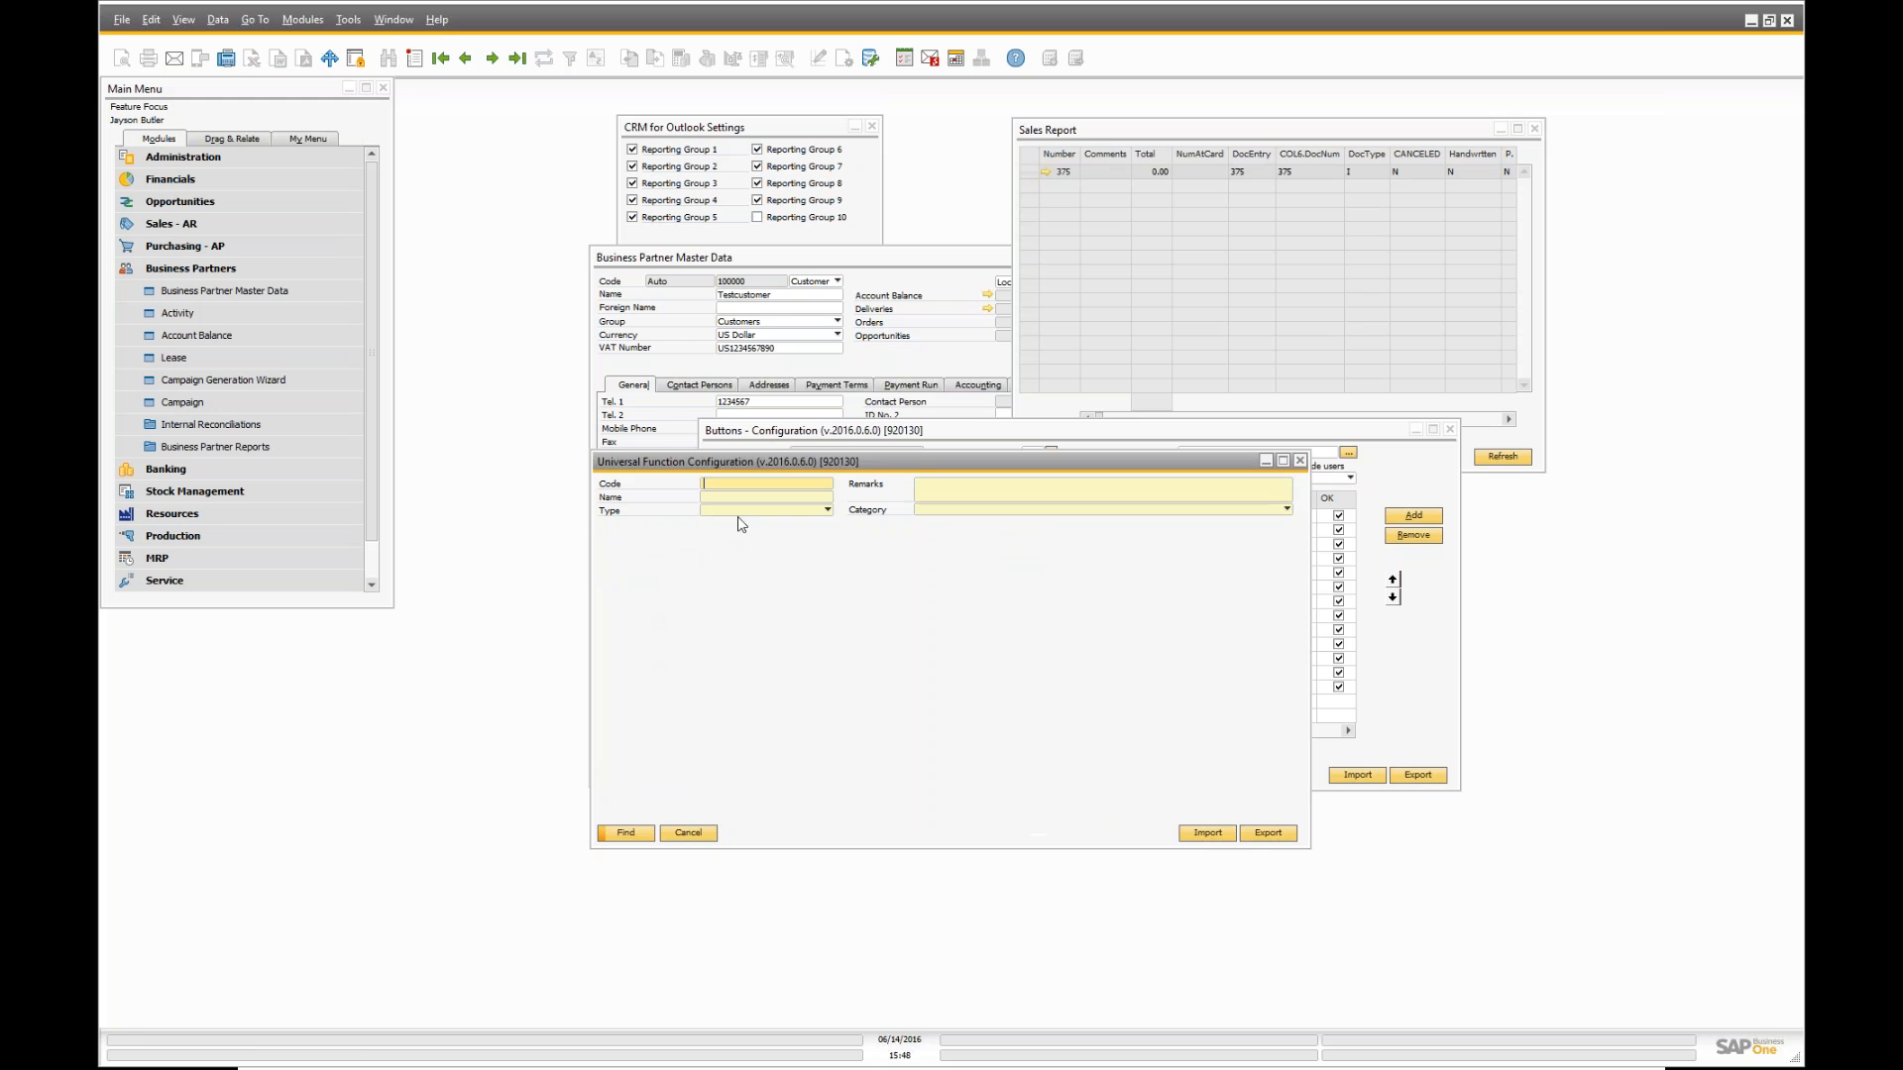
left_click(763, 511)
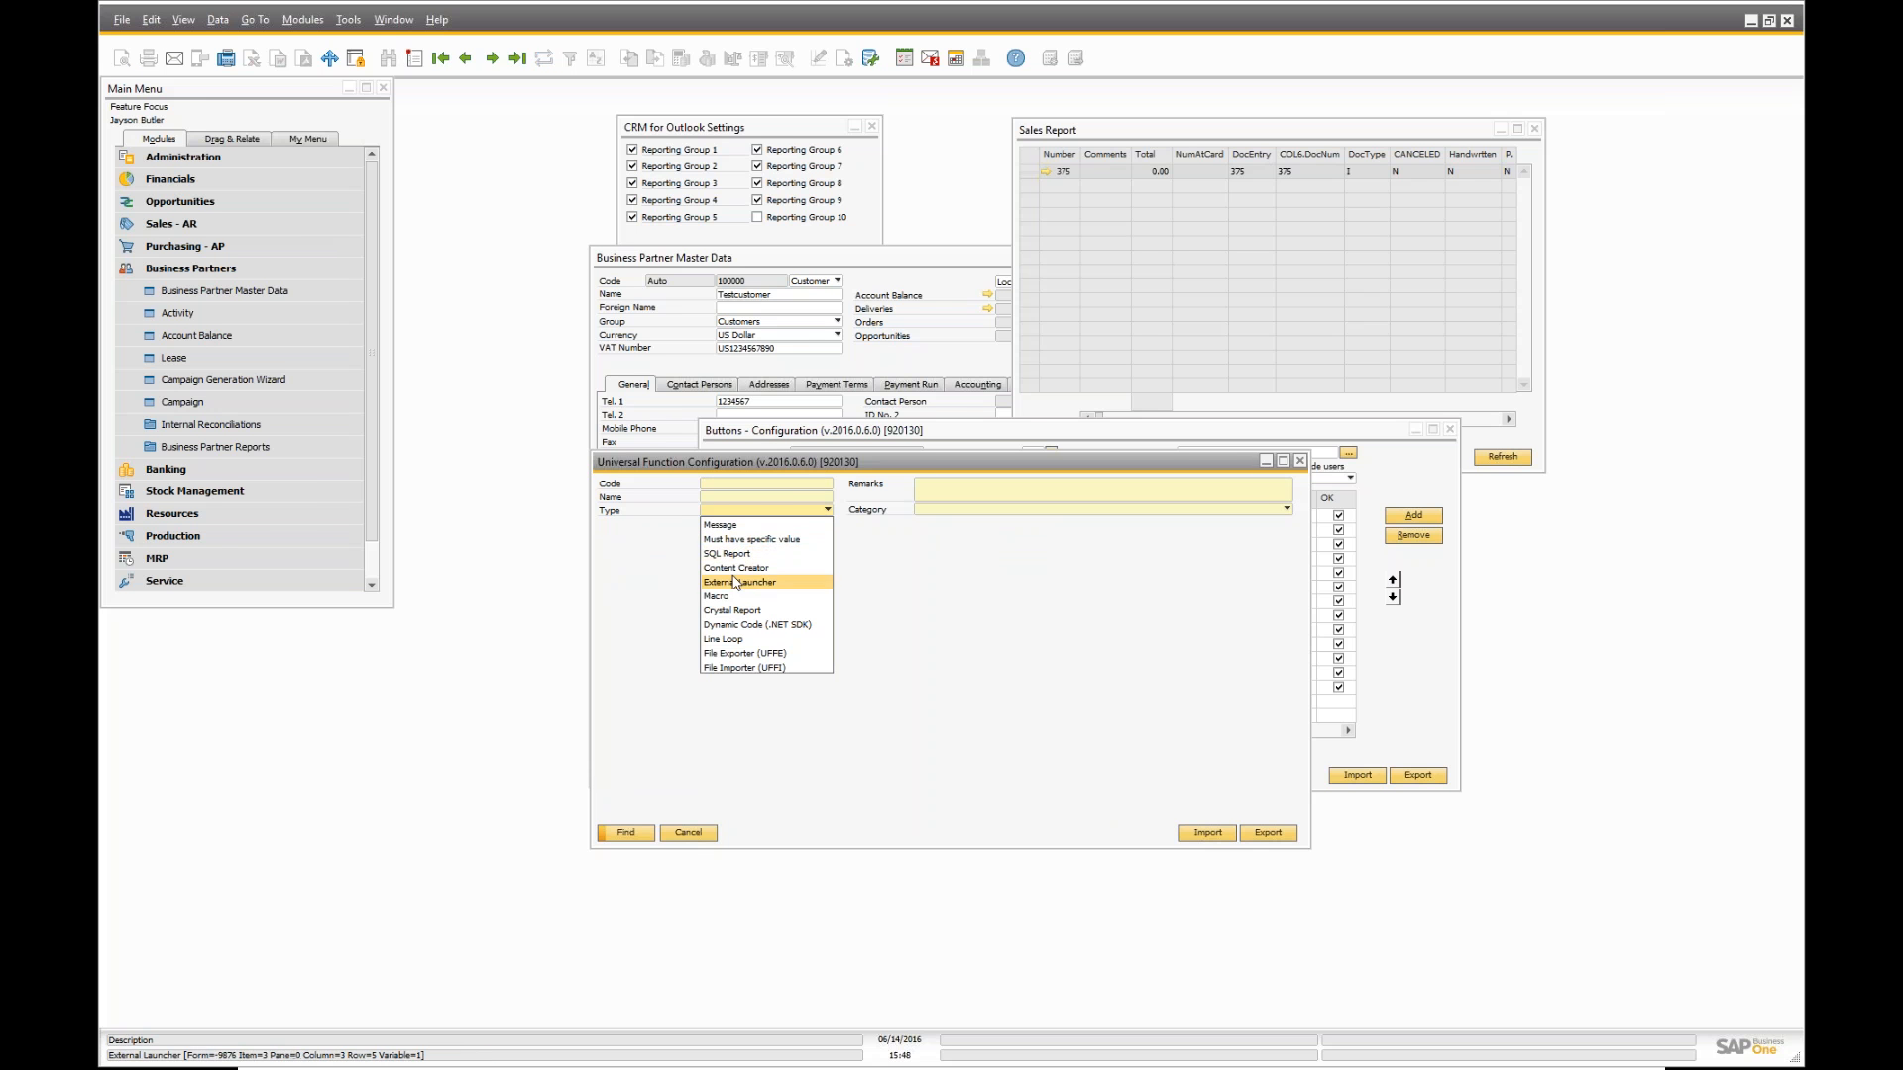
left_click(735, 568)
key("Return")
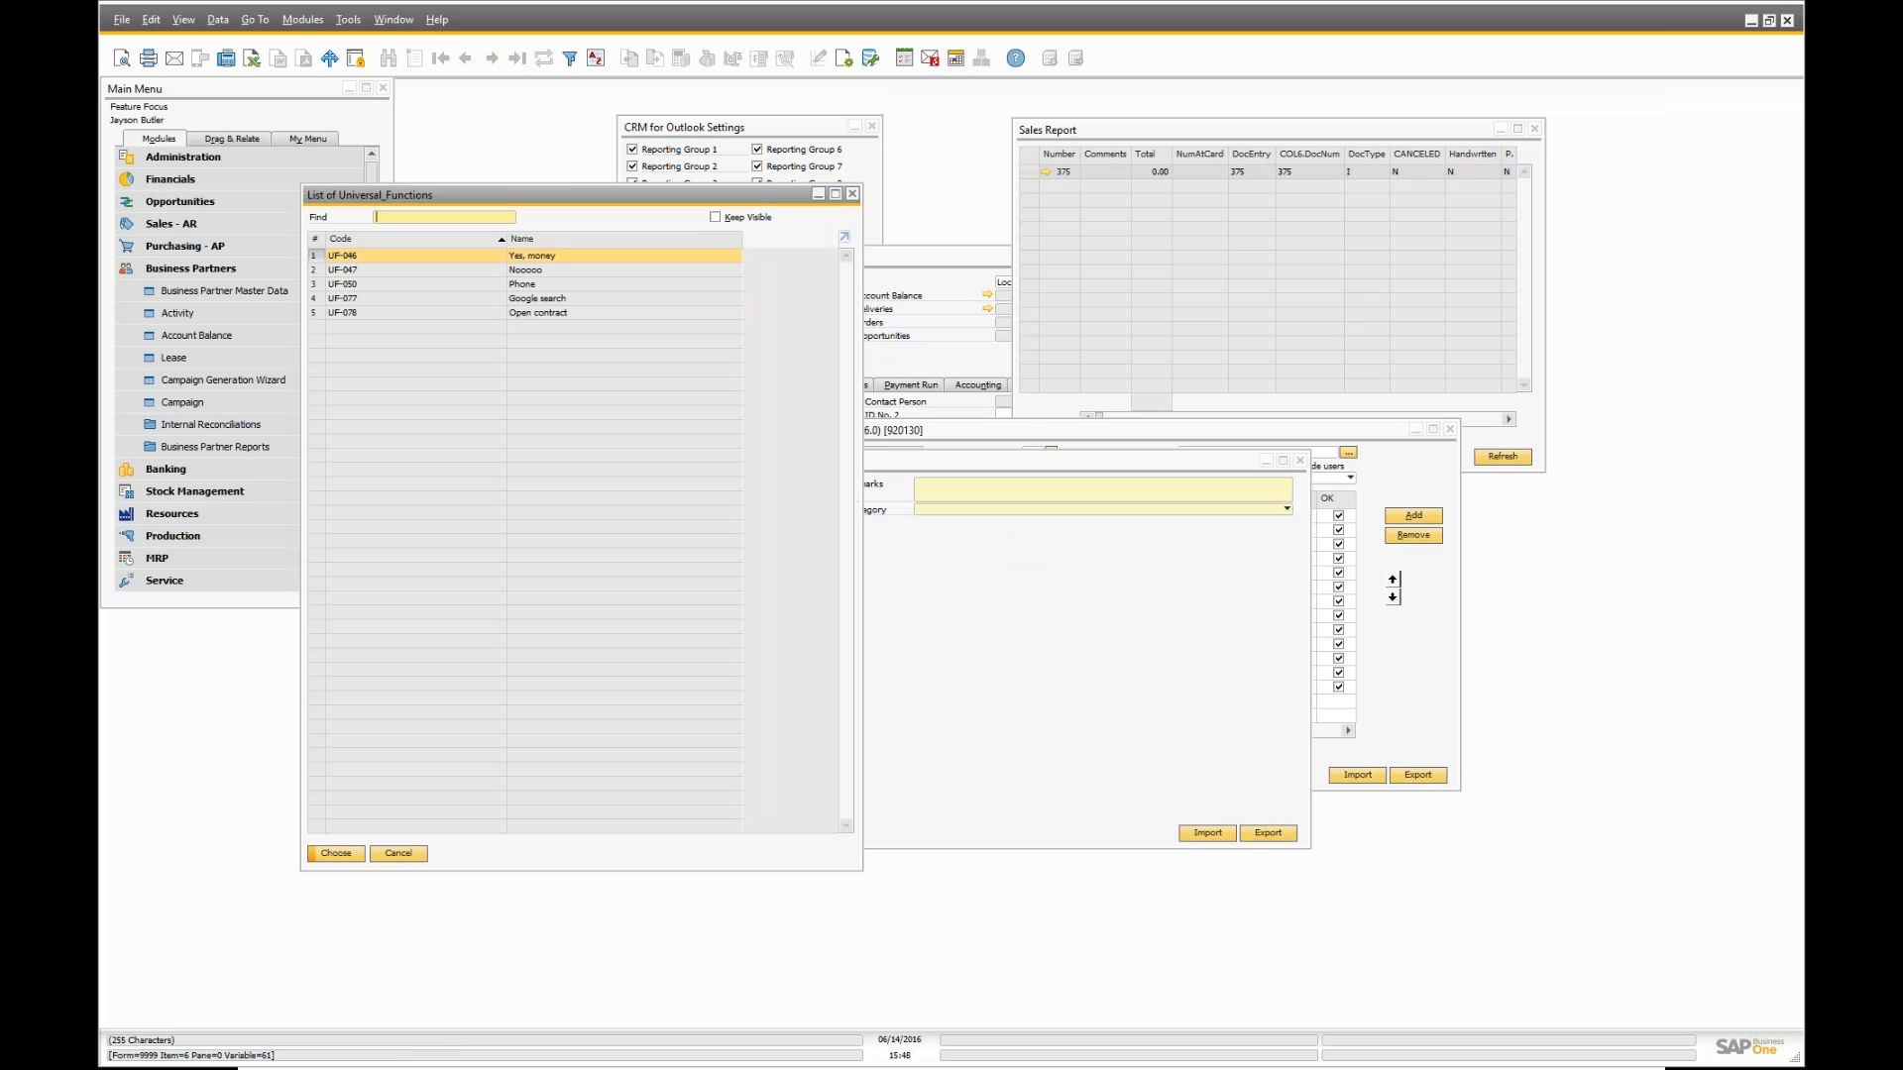
double_click(472, 311)
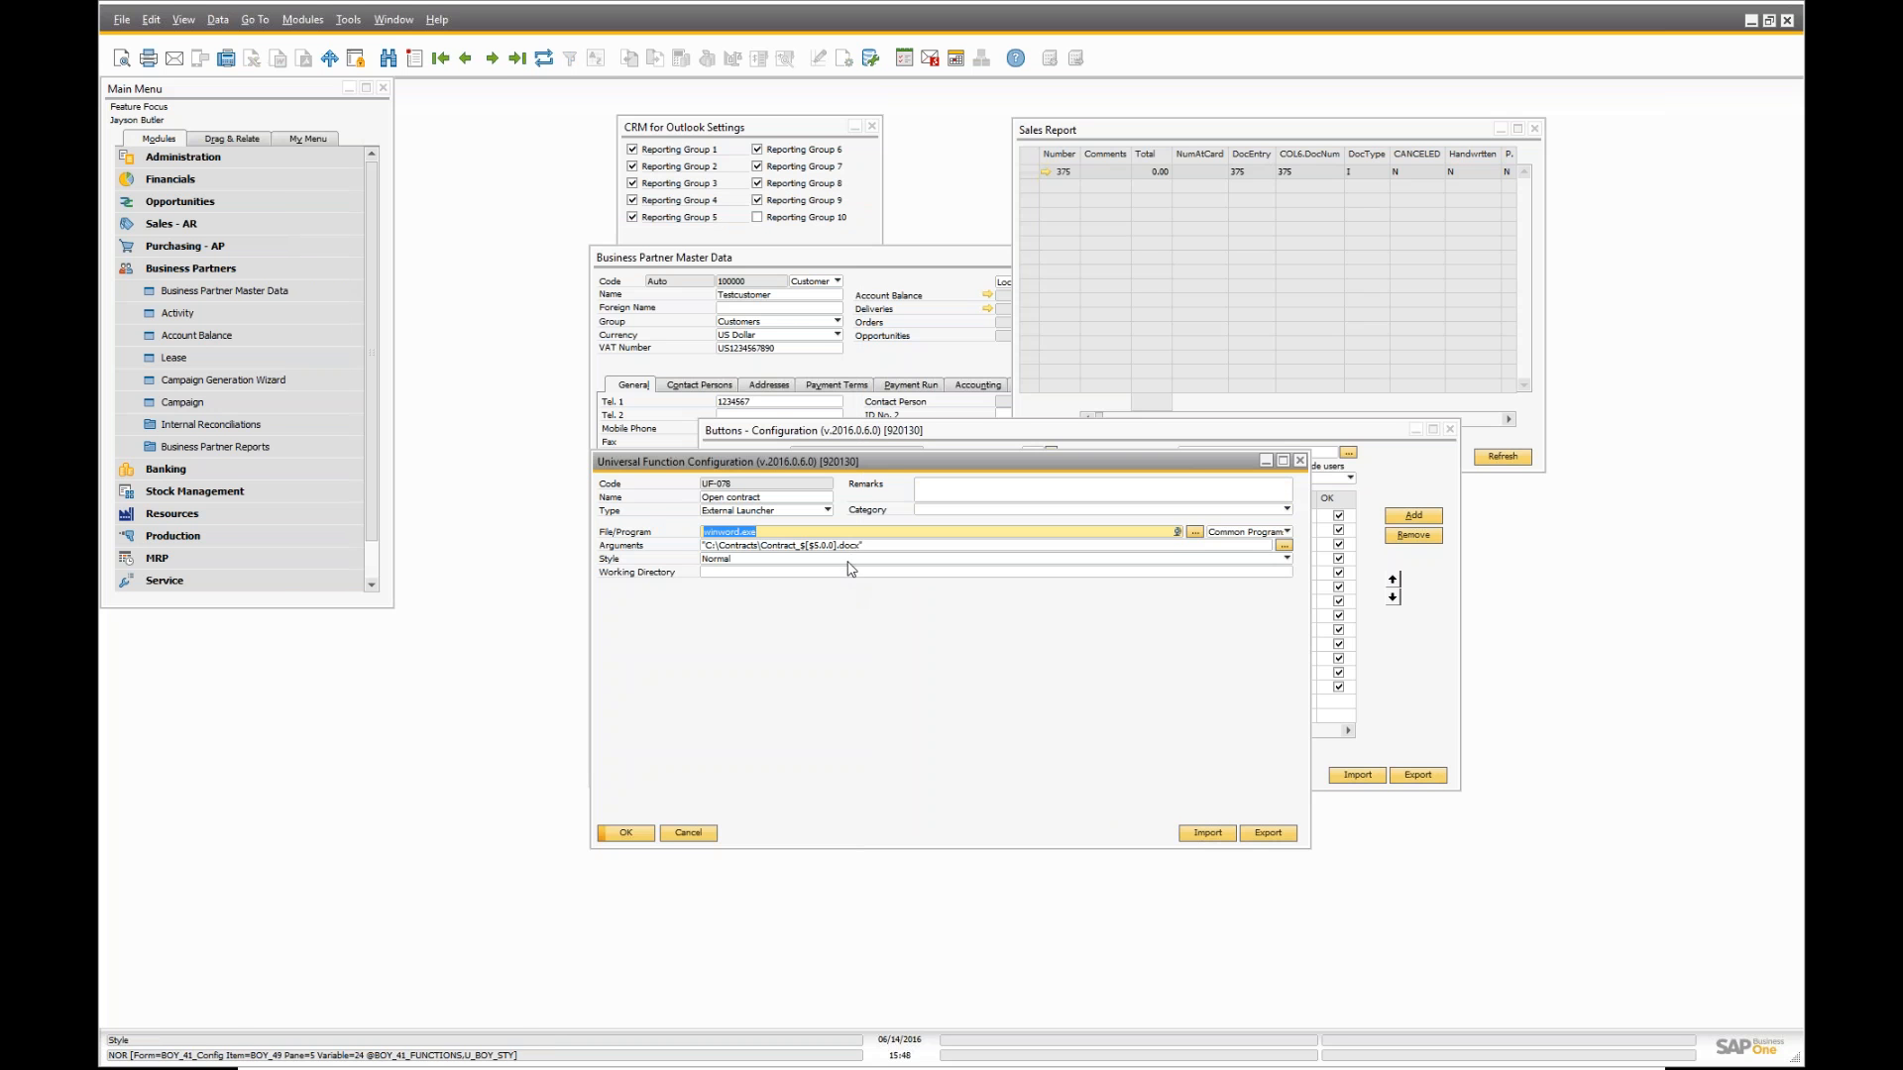
left_click(881, 546)
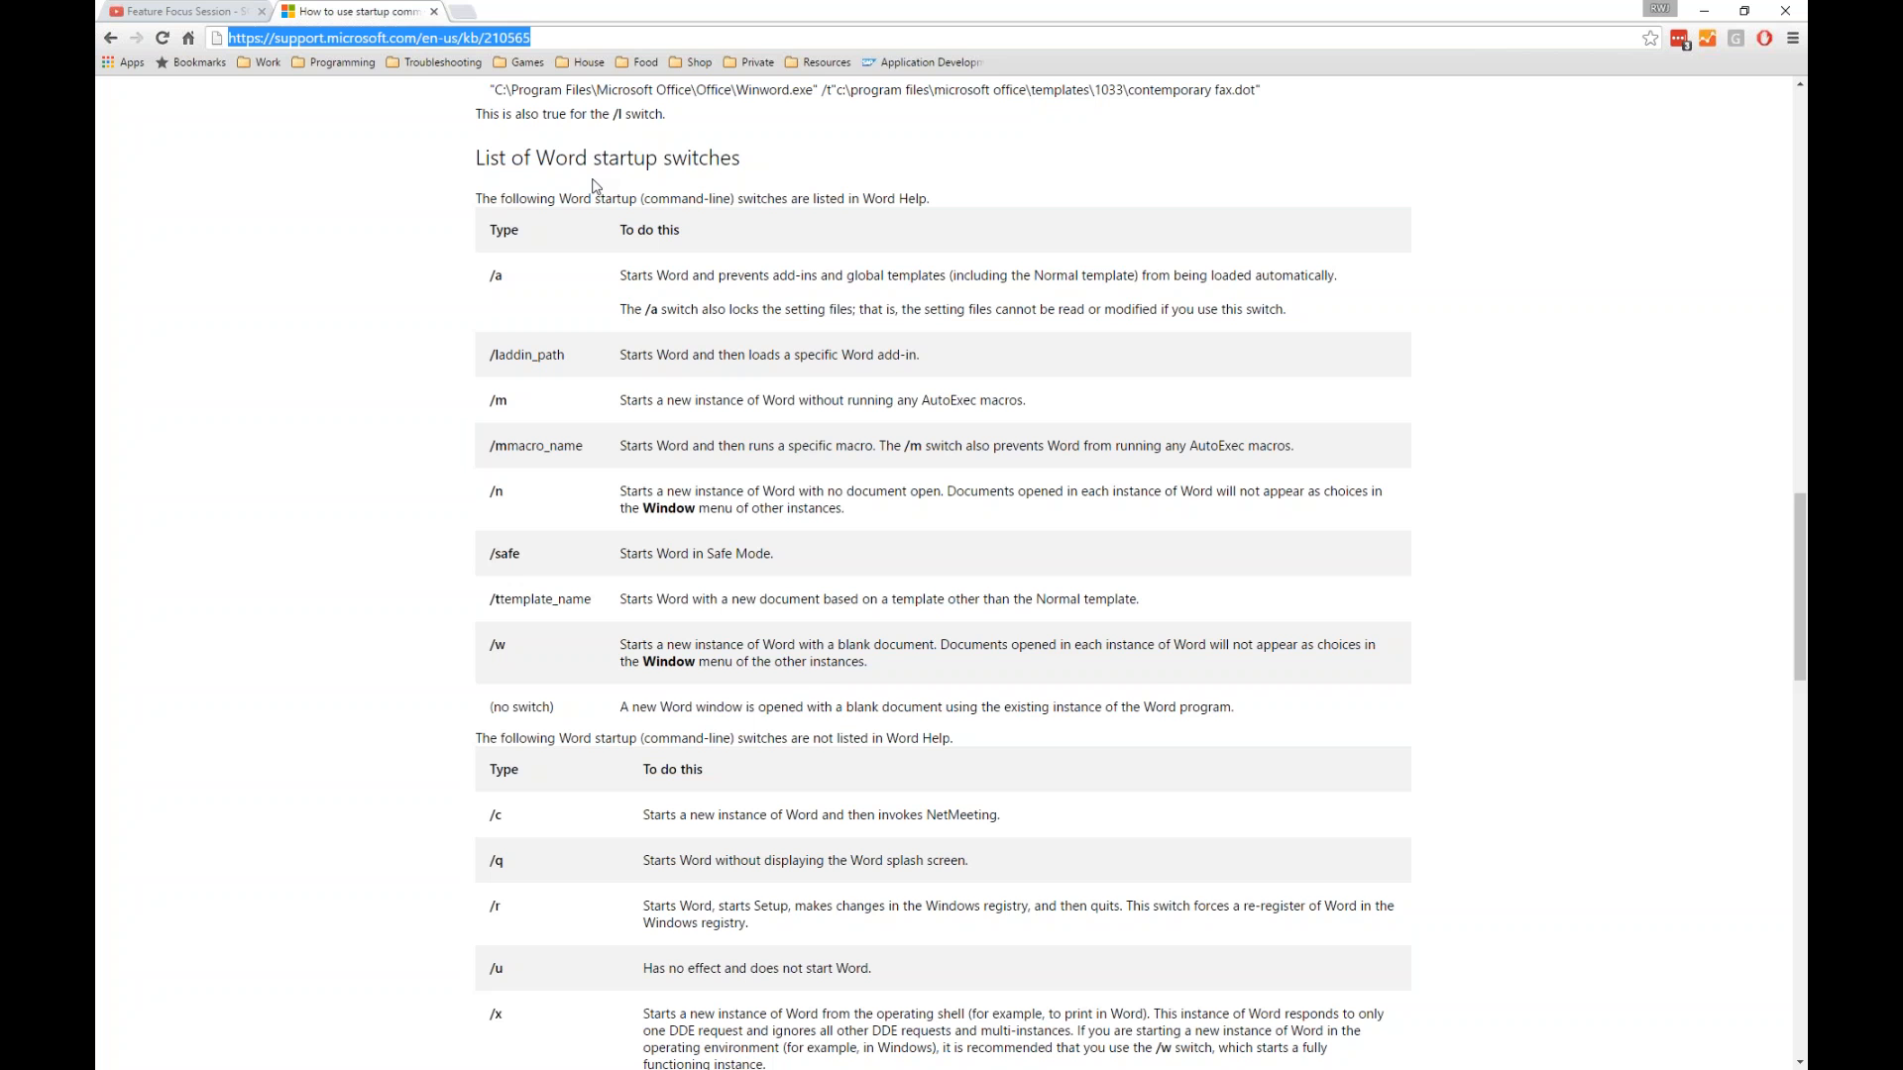
- Open the Windows Run dialog over the browser's Word startup switches page and clear its command line
key("alt+Tab")
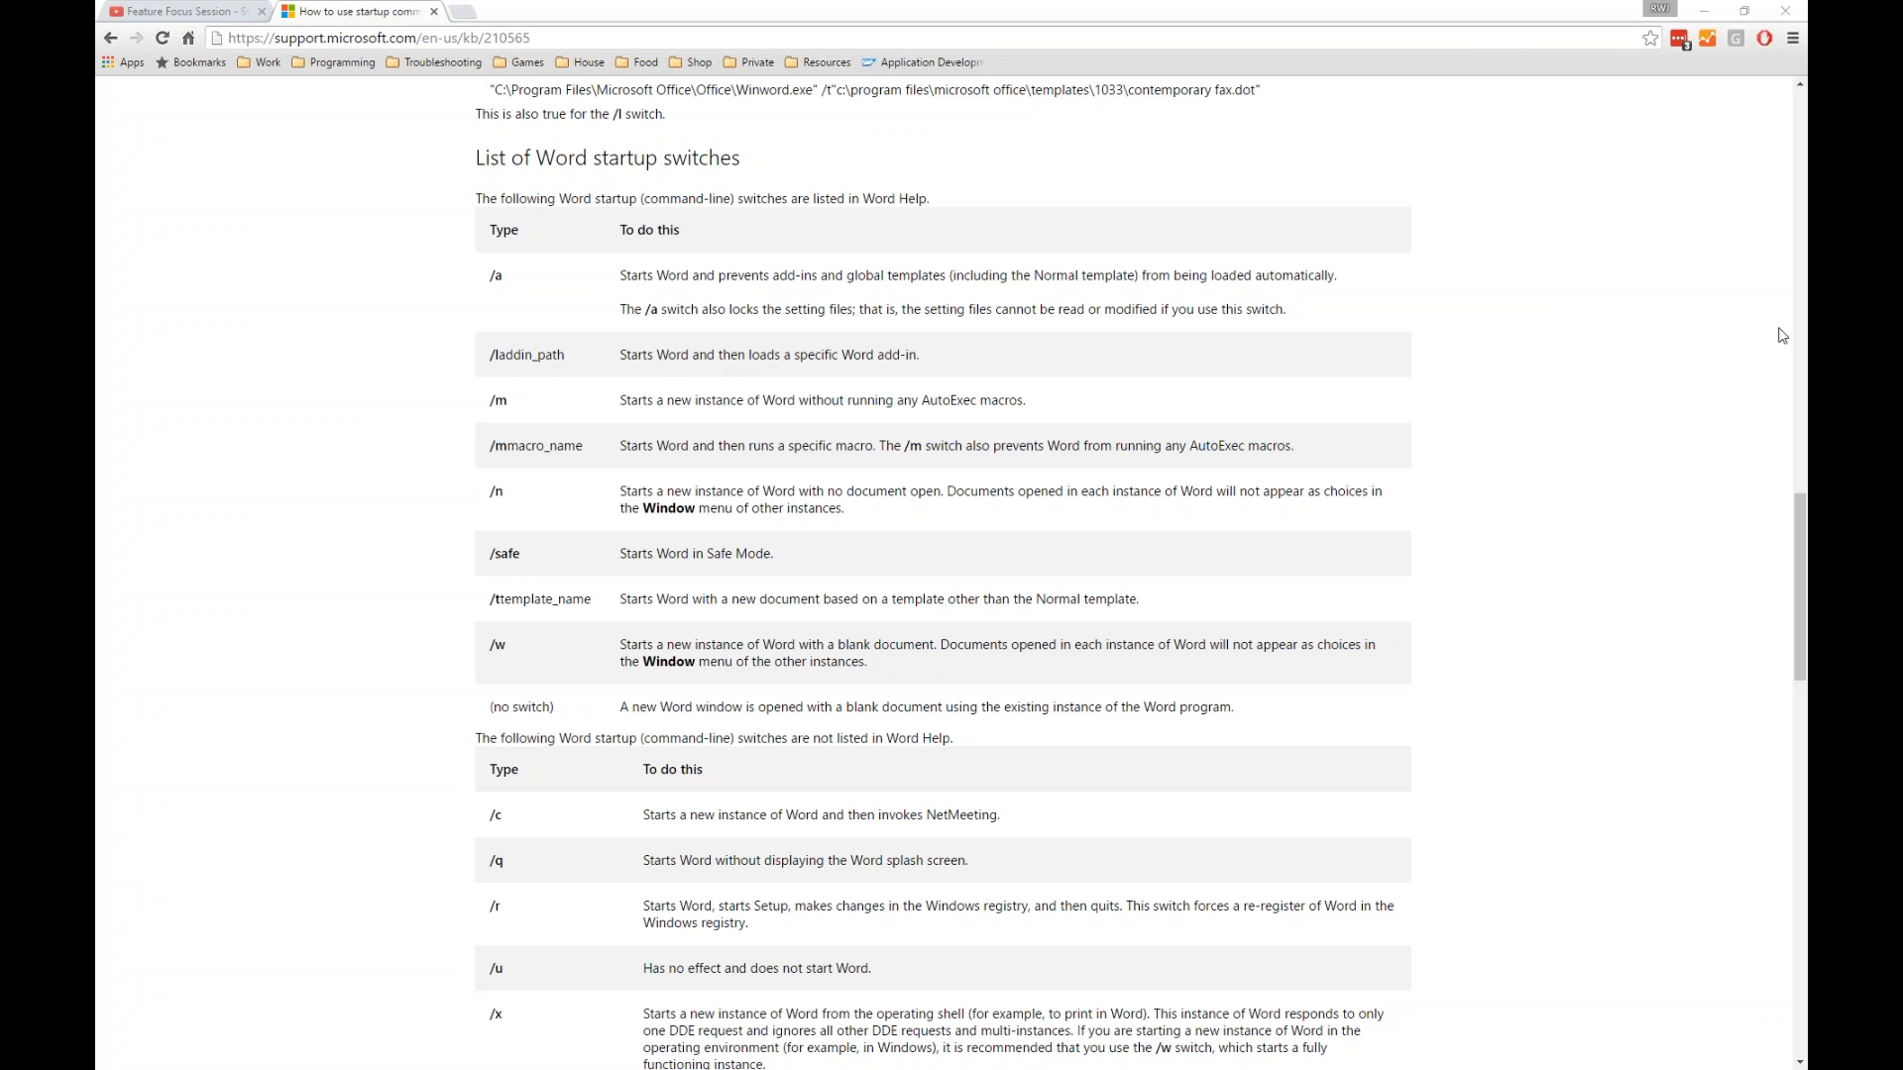
left_click_drag(1806, 842, 664, 621)
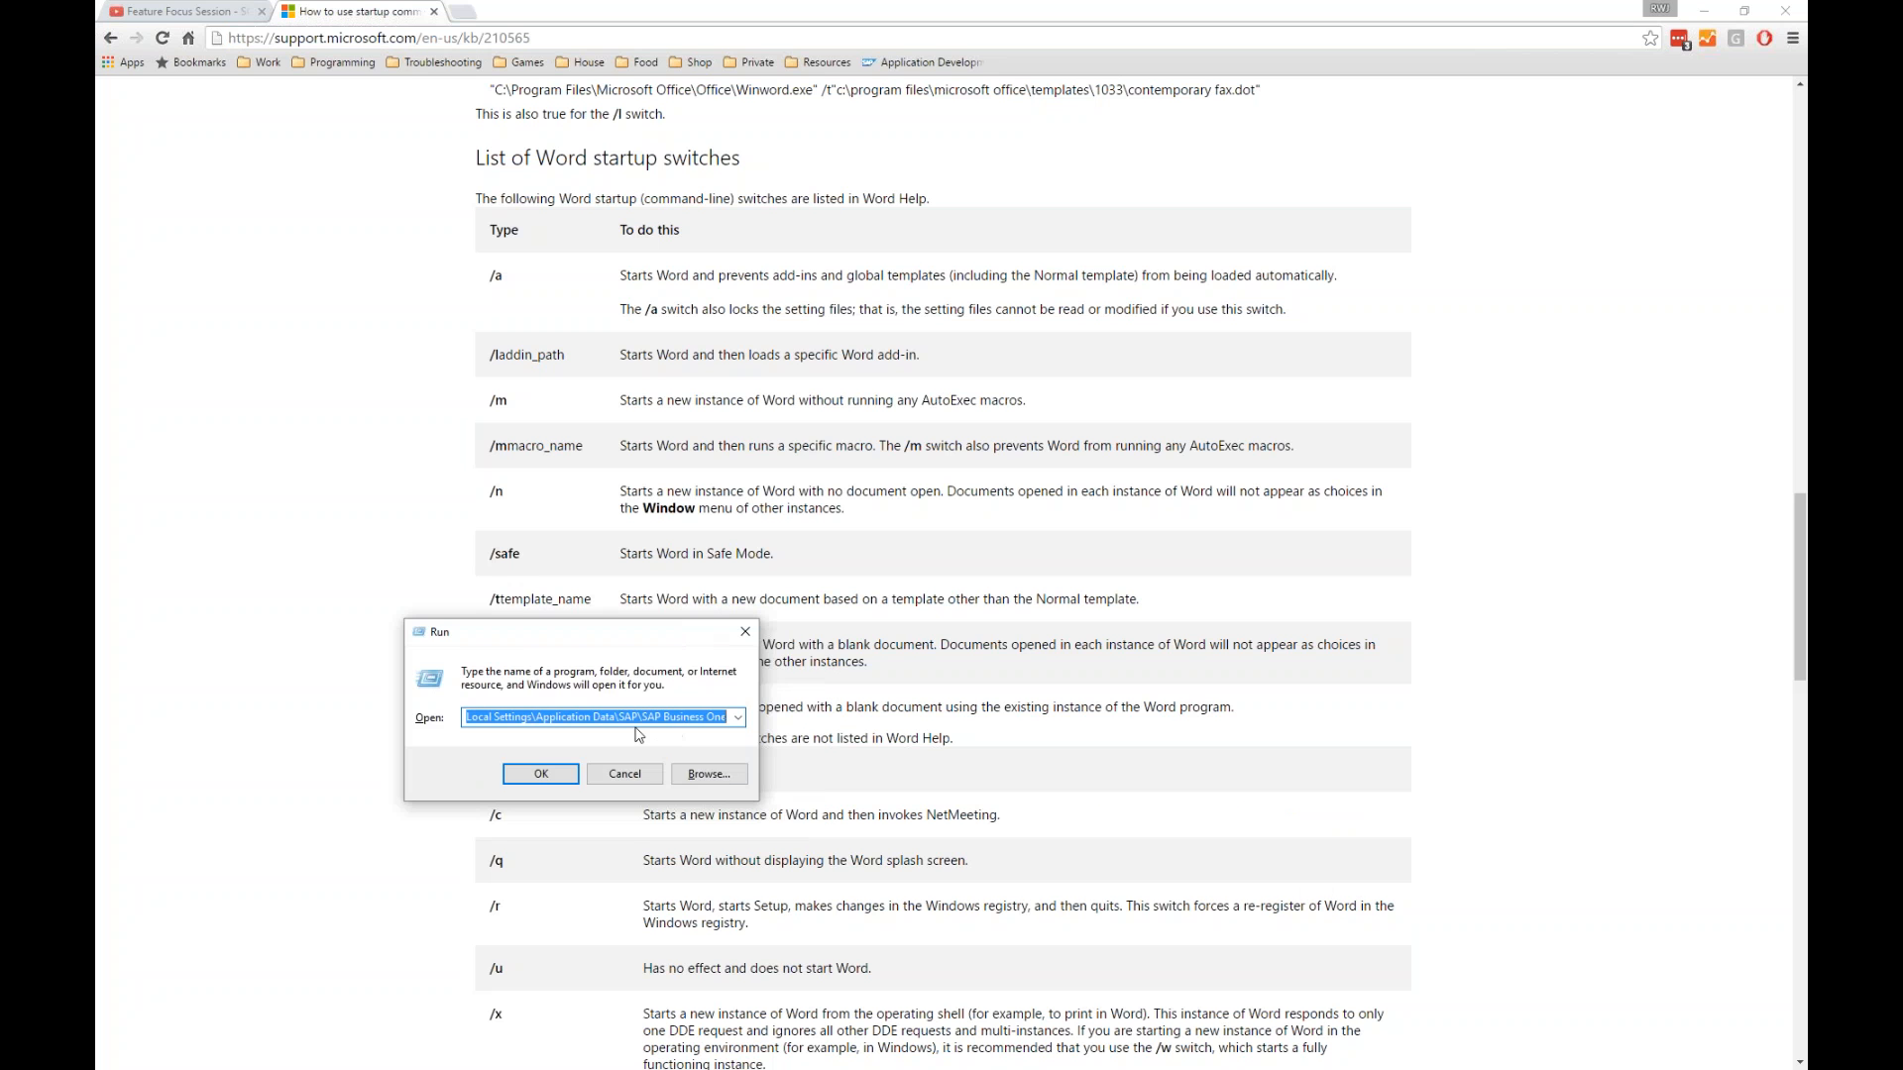
key("End")
key("ctrl+a")
key("BackSpace")
type("c")
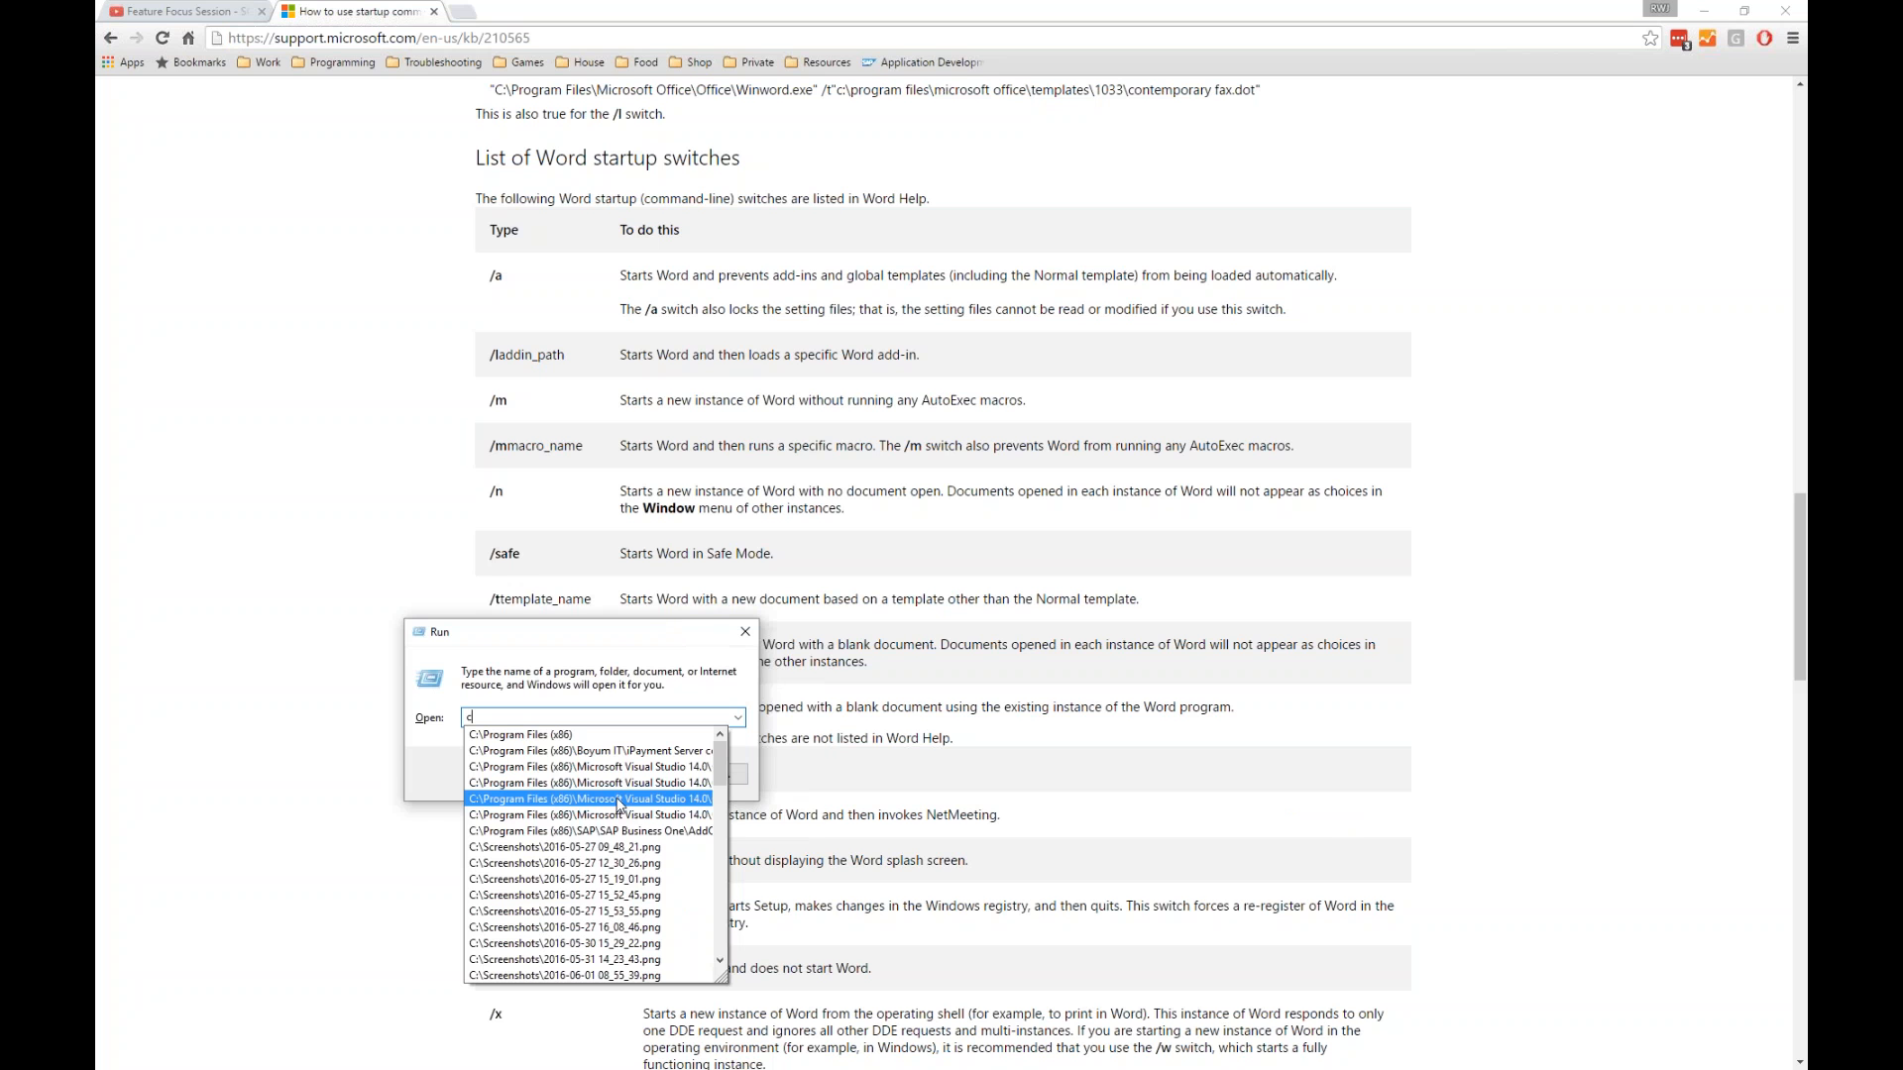
type("he")
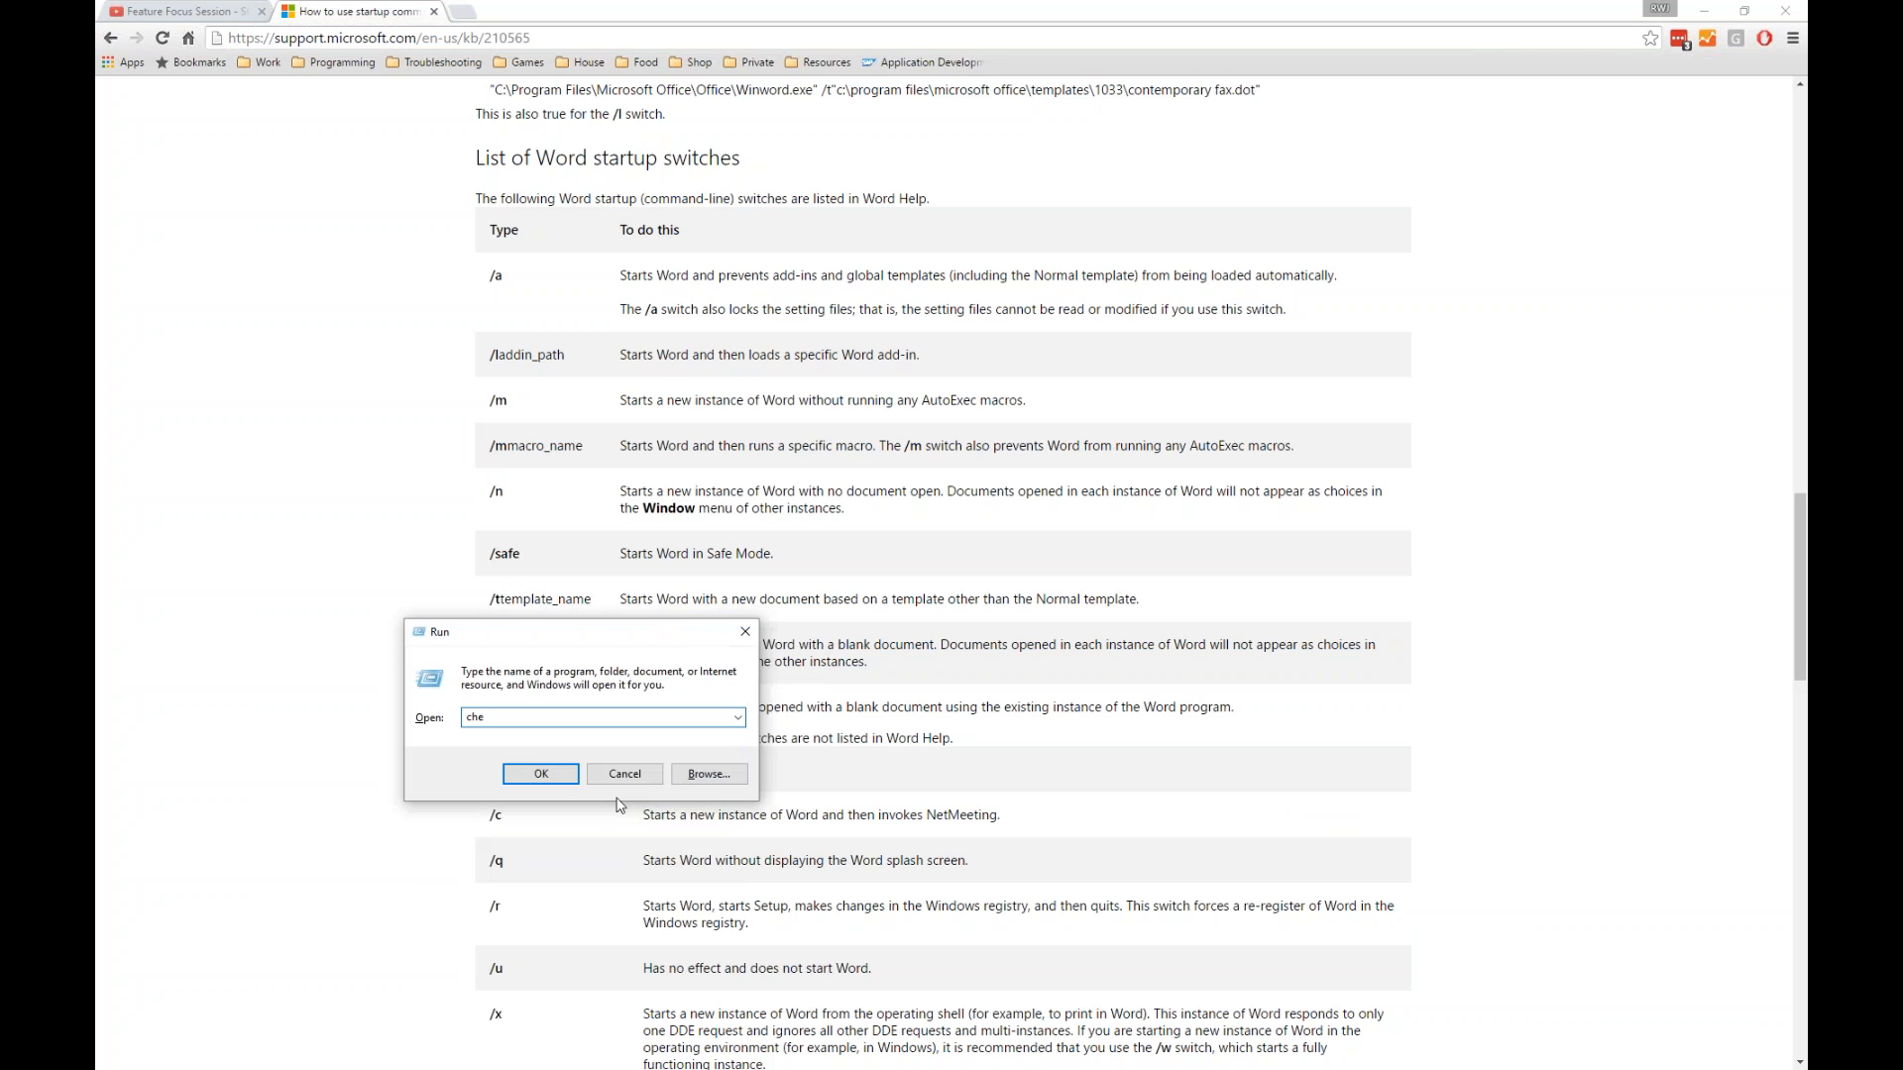
key("ctrl+a")
key("BackSpace")
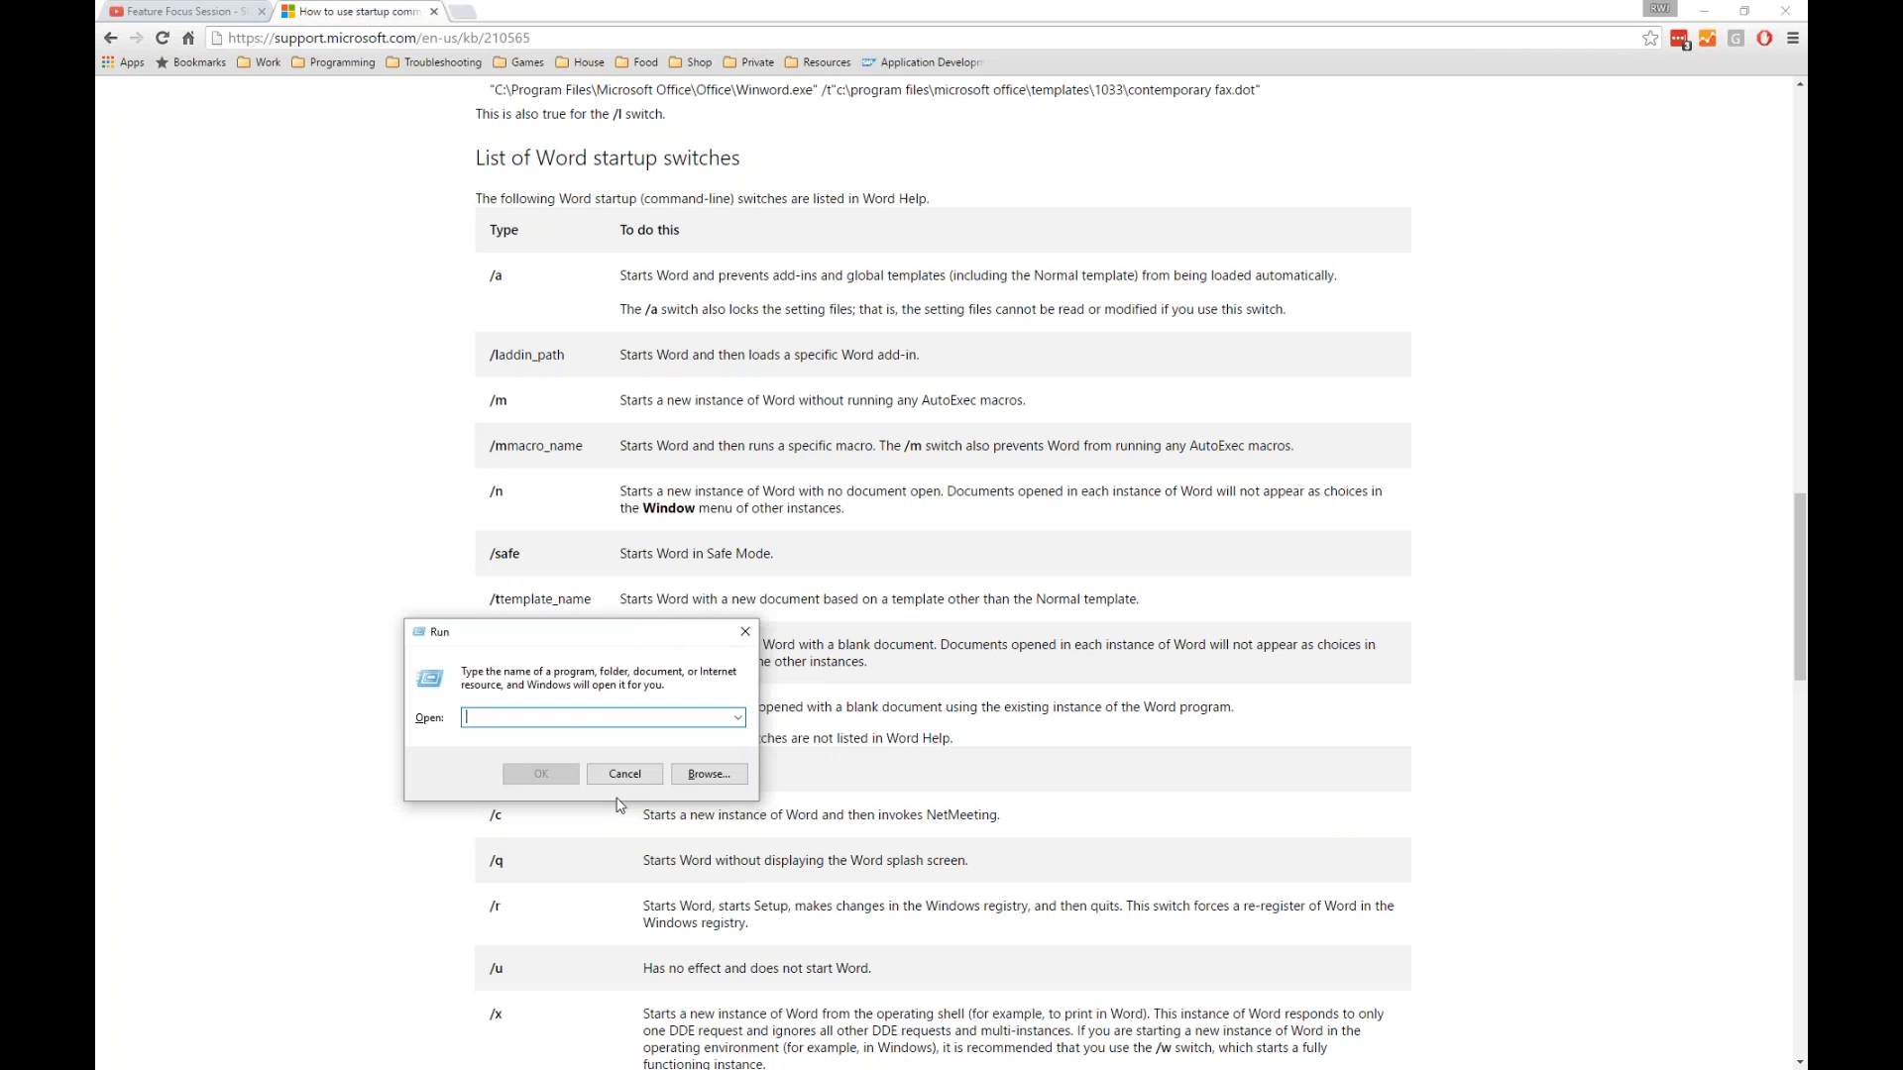
- Write winword "test test" as an example command in the Run dialog, clear it, and cancel the dialog
type("winword")
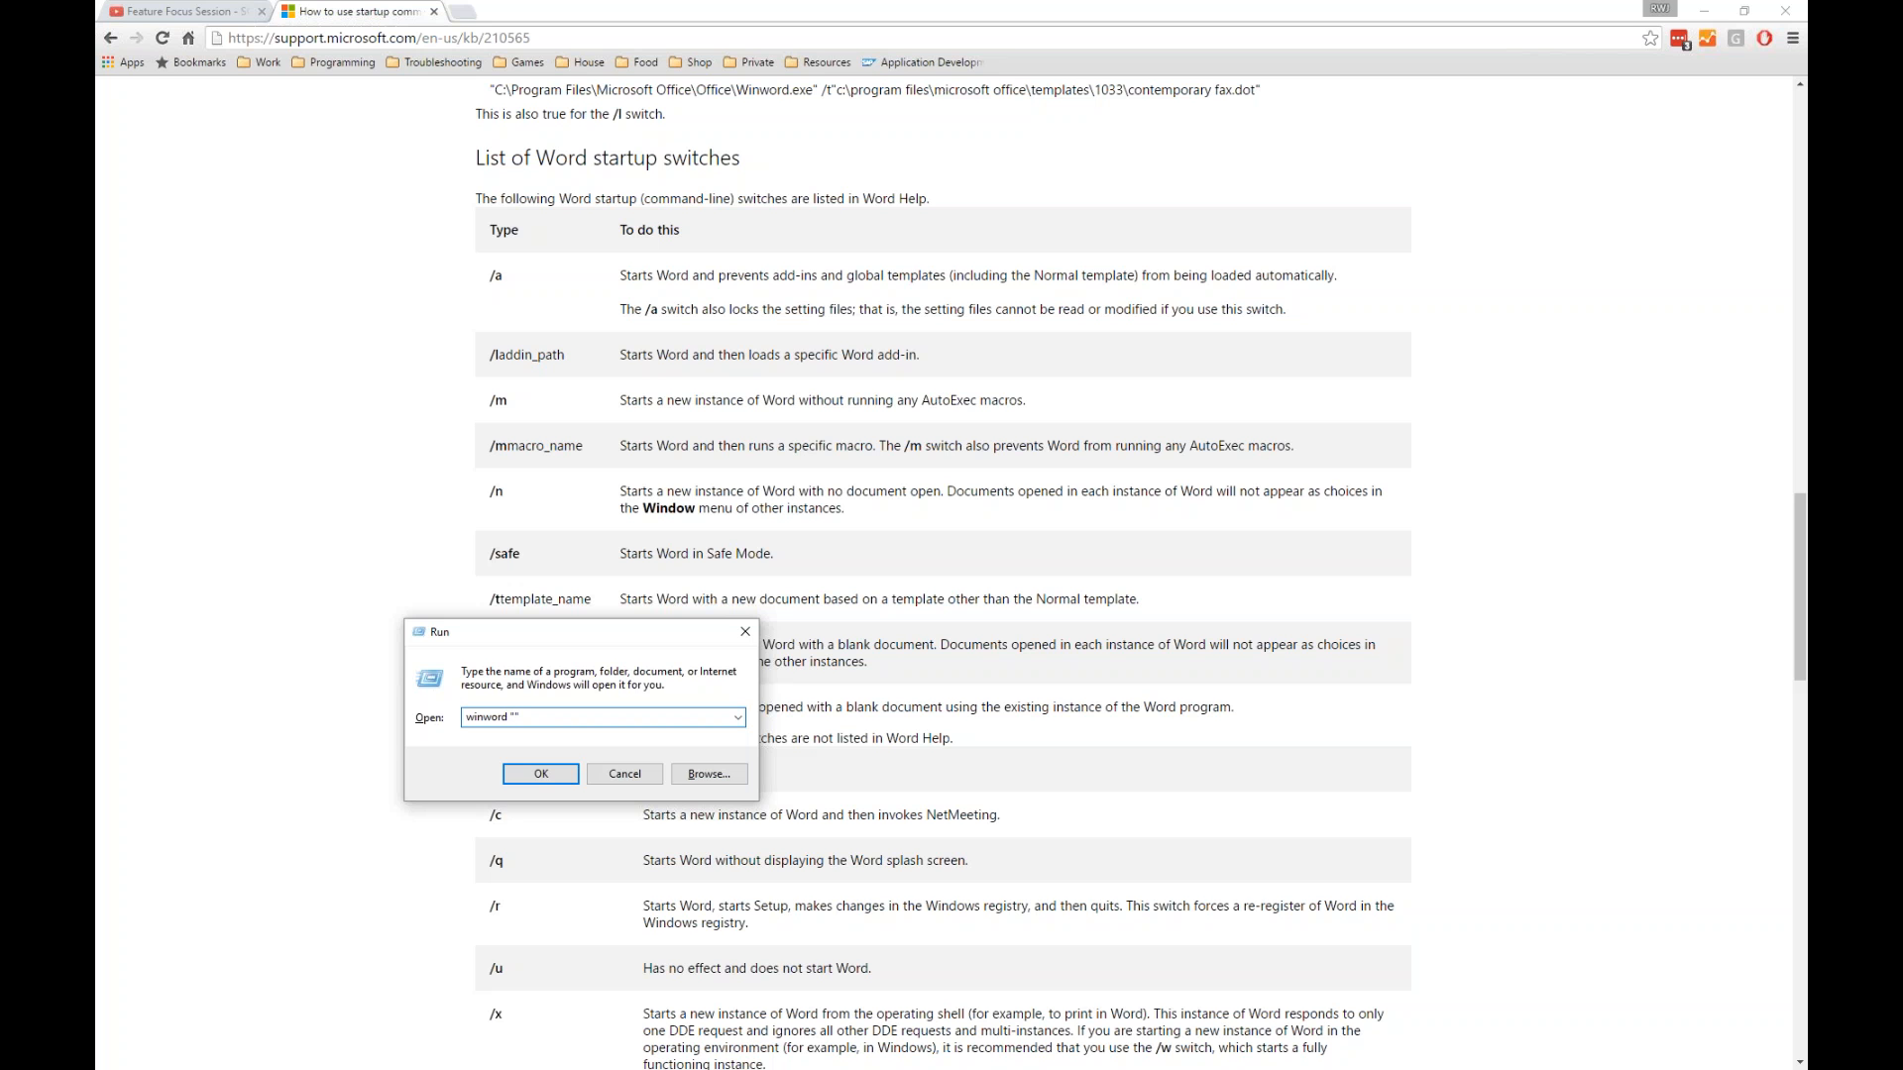
type("\"test test\"")
key("ctrl+a")
key("BackSpace")
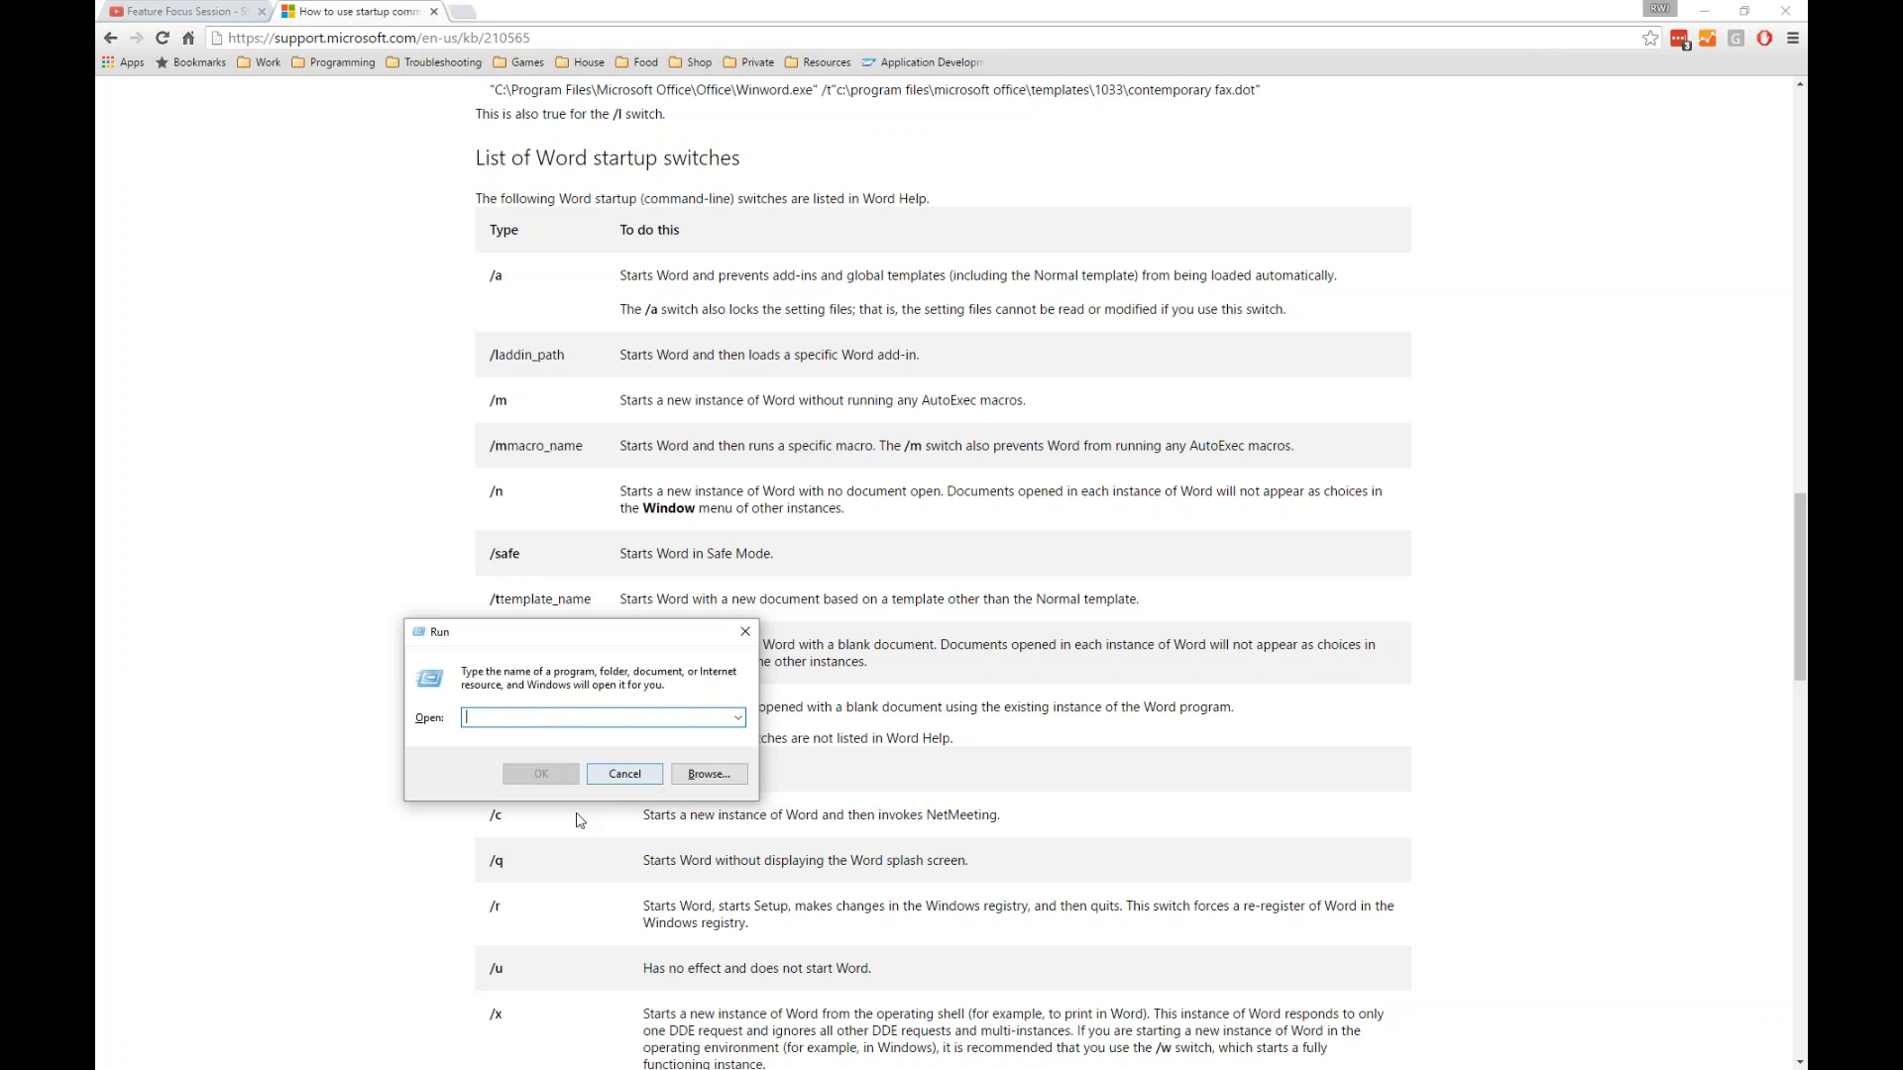
left_click(613, 777)
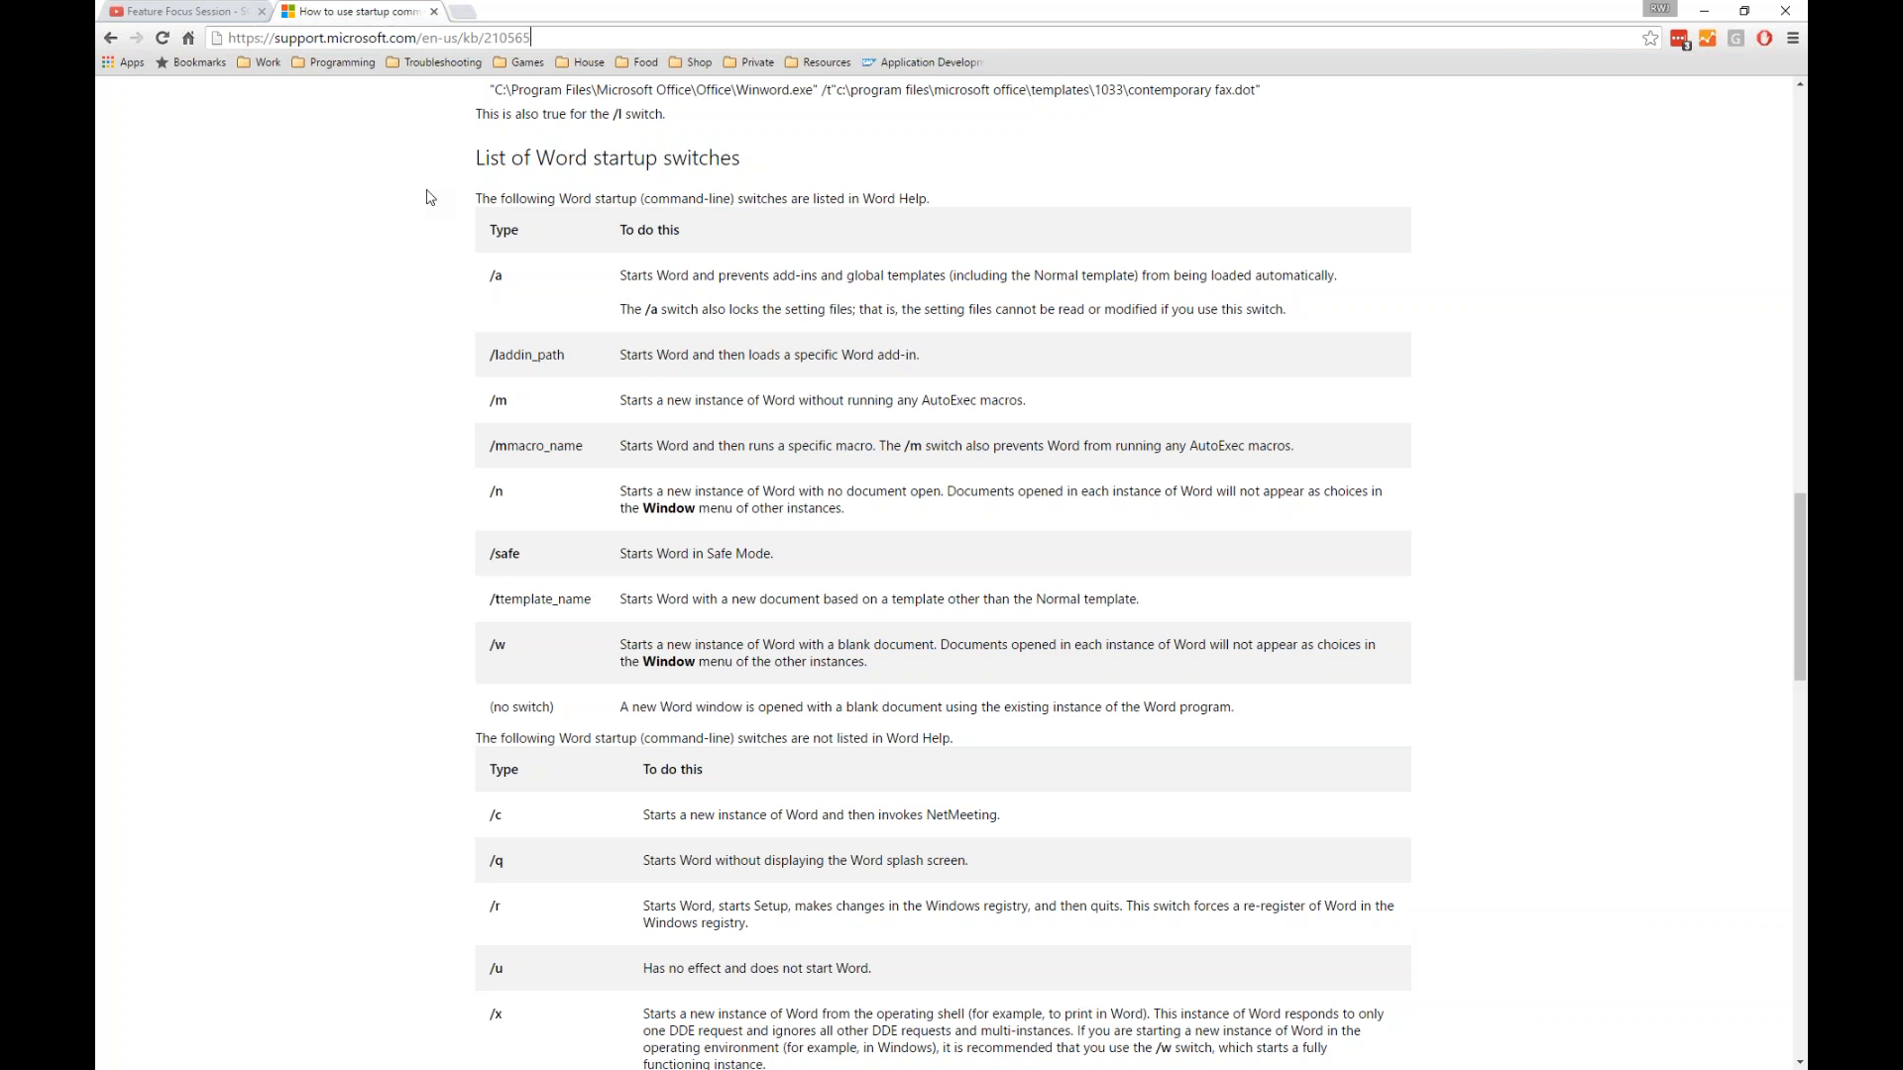
- Replace the browser's page address with the word test and run it as a Google search
key("ctrl+a")
key("BackSpace")
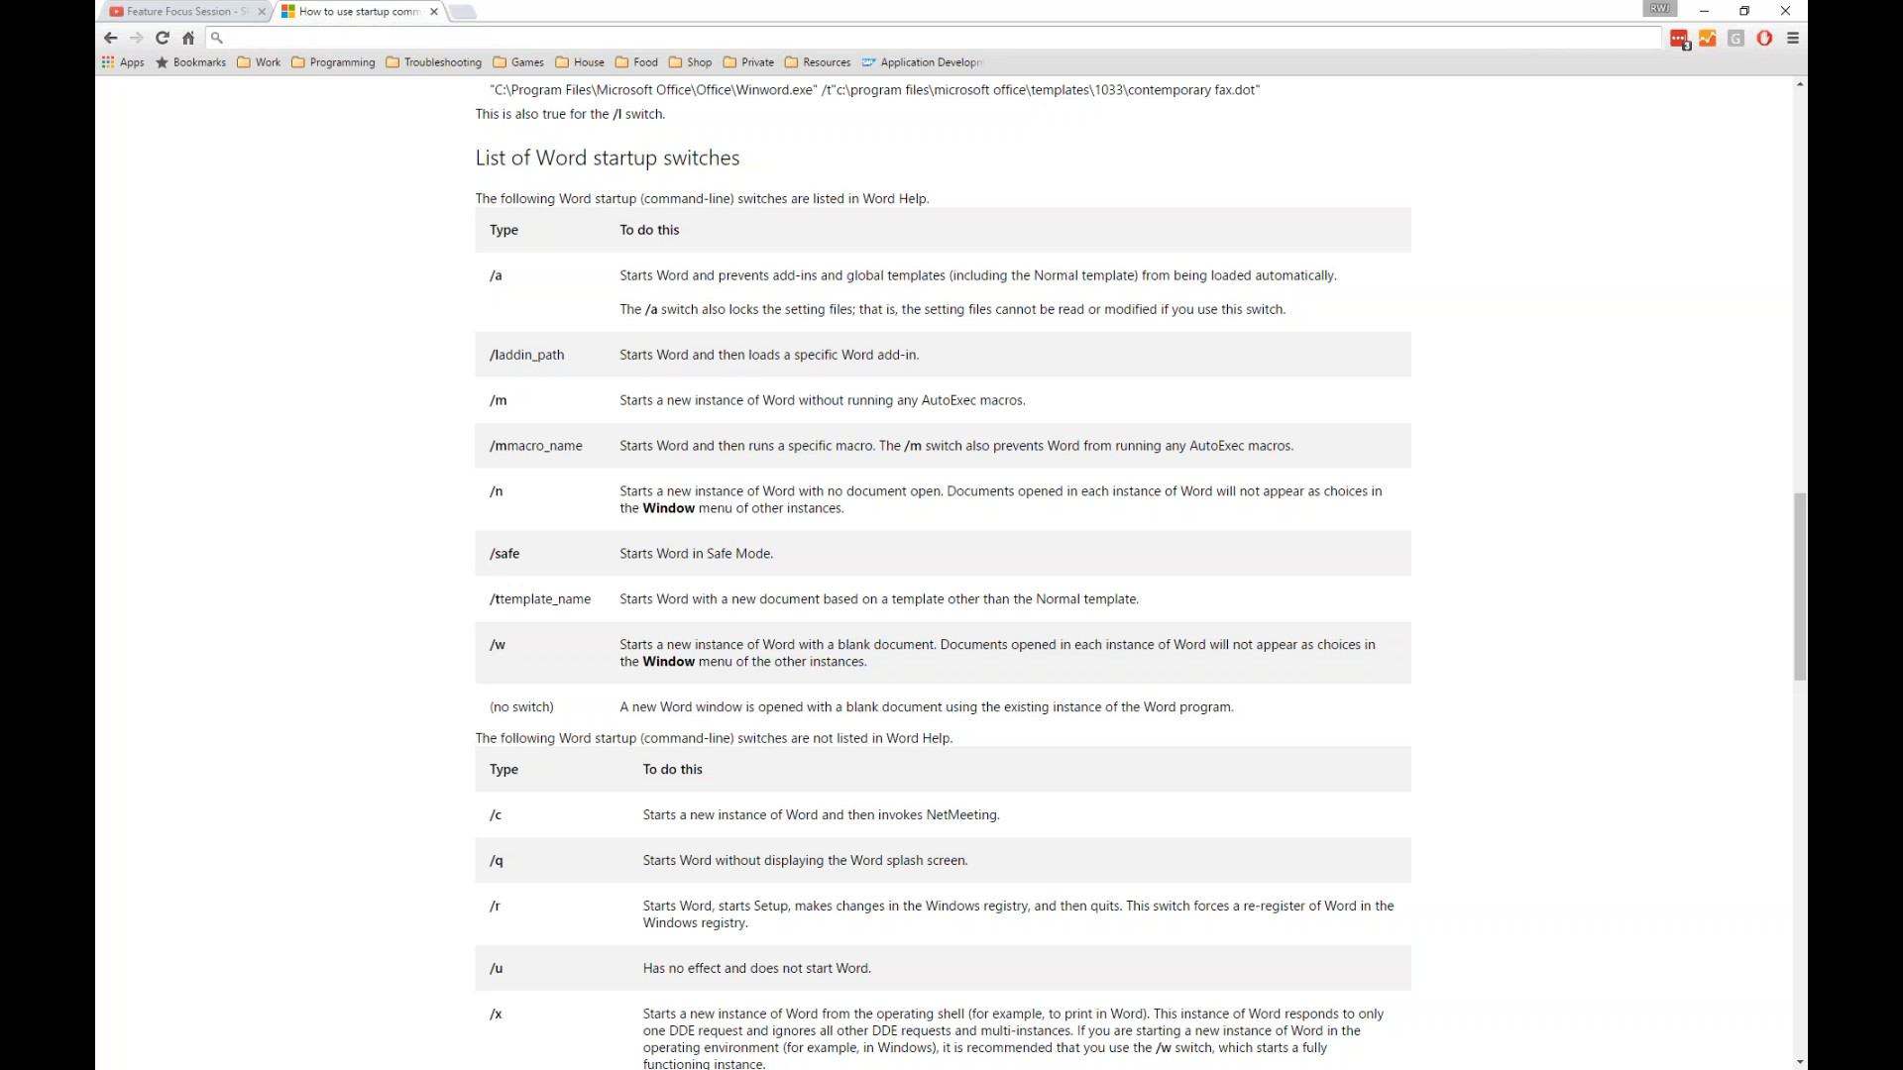
type("twe")
type("test")
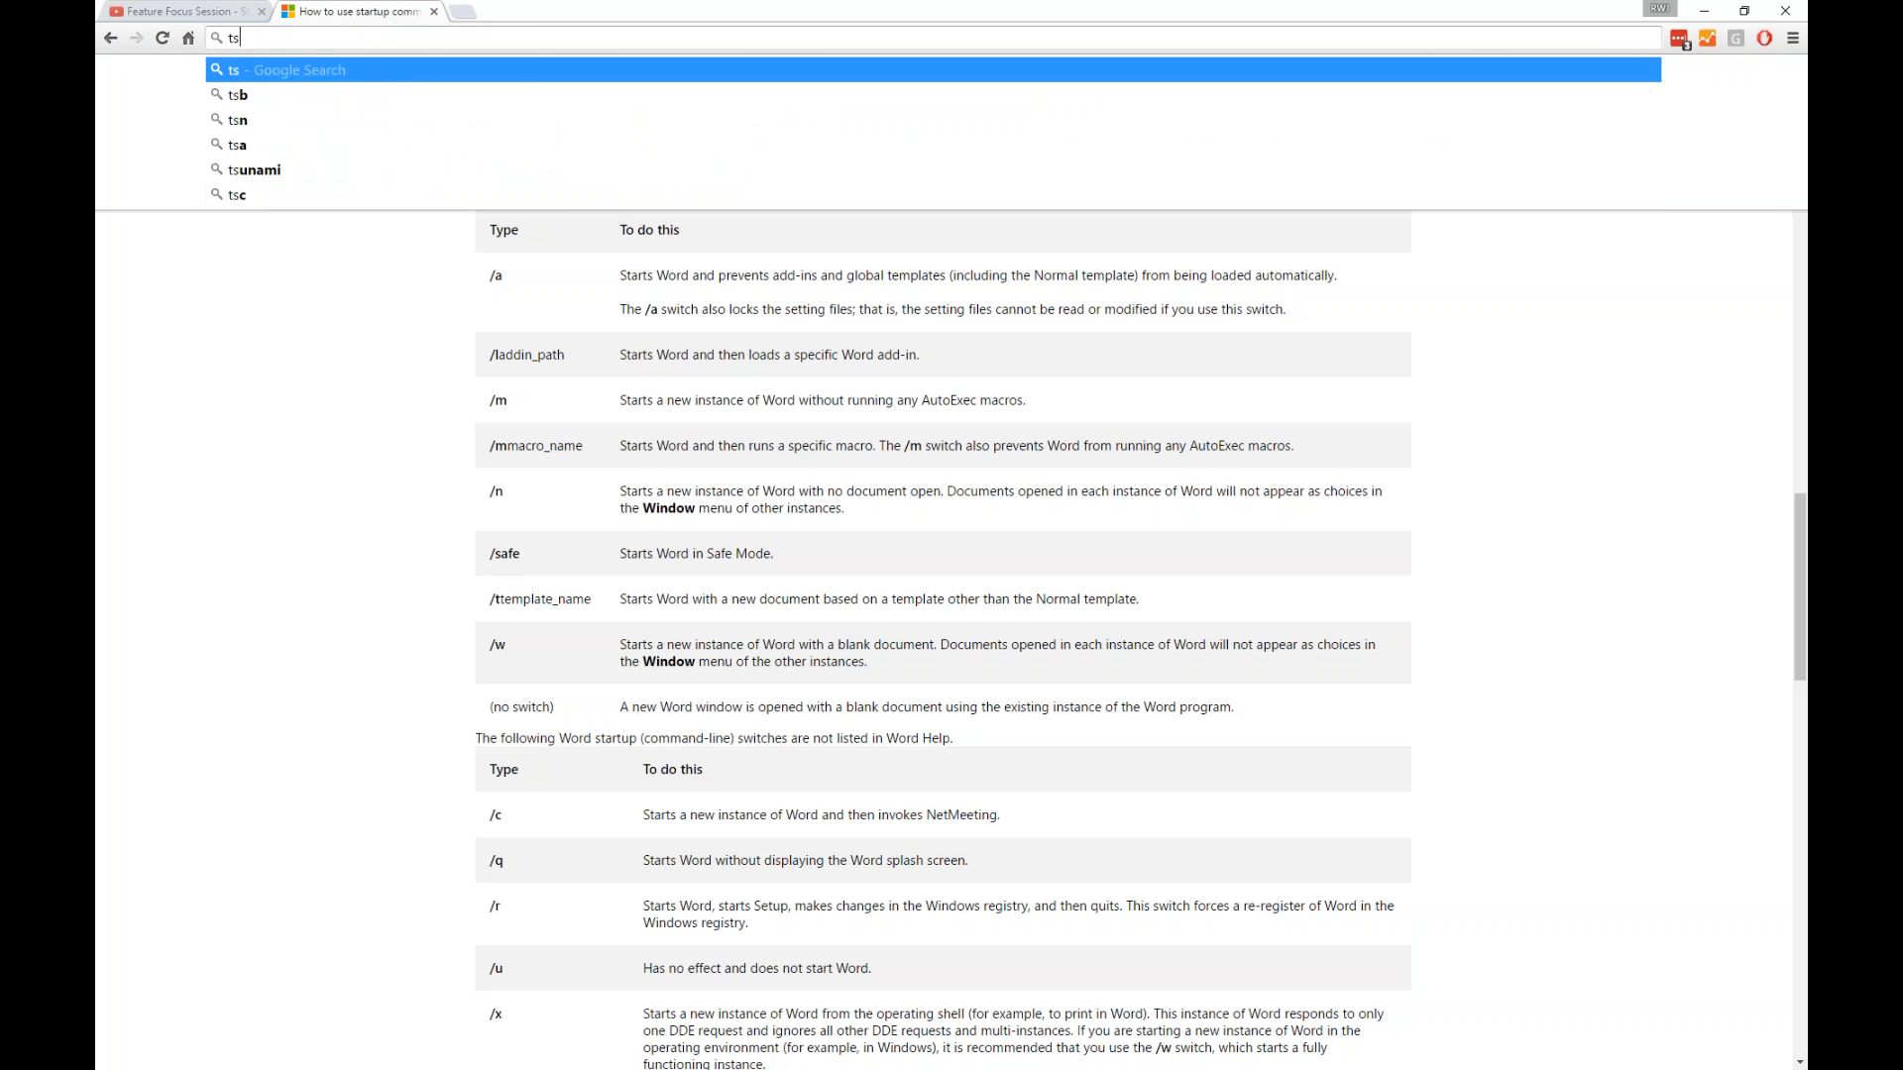
key("Return")
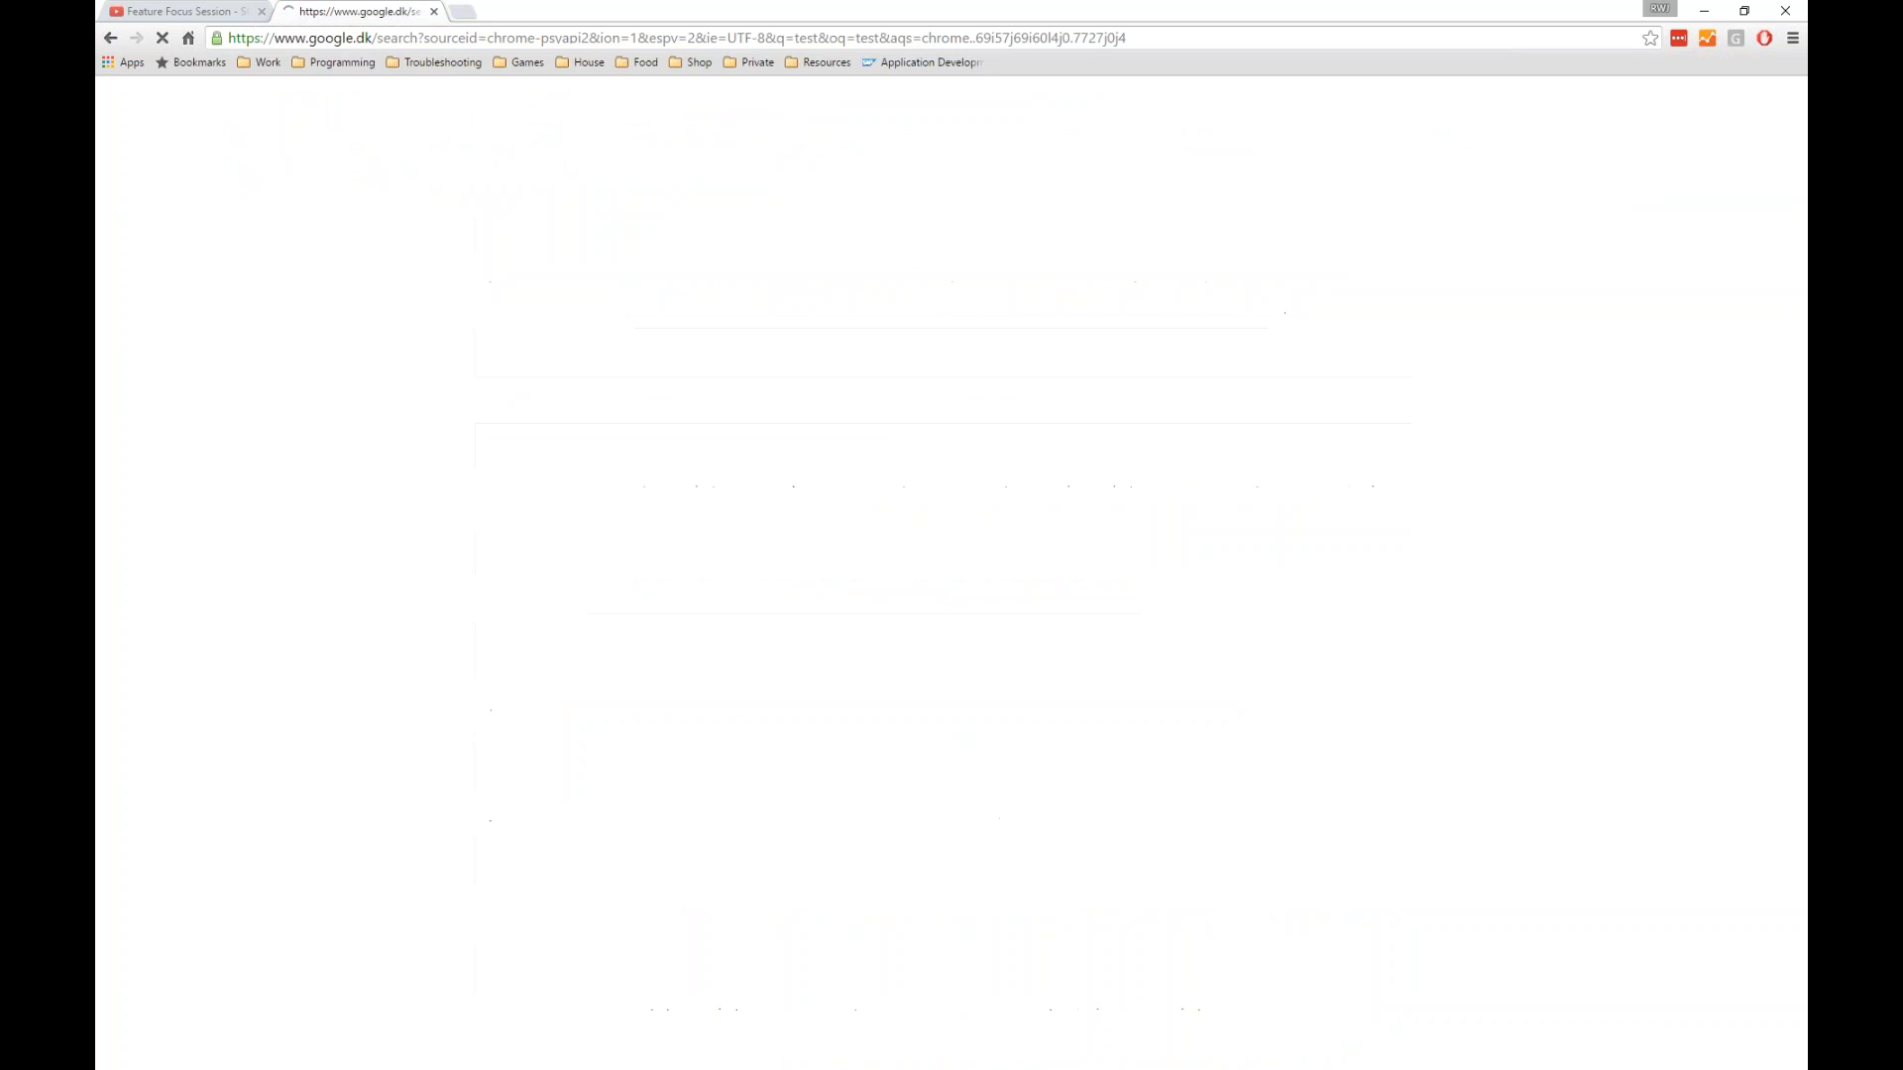
- Select the search term test after q= in the results page URL to examine the query parameter
left_click(518, 38)
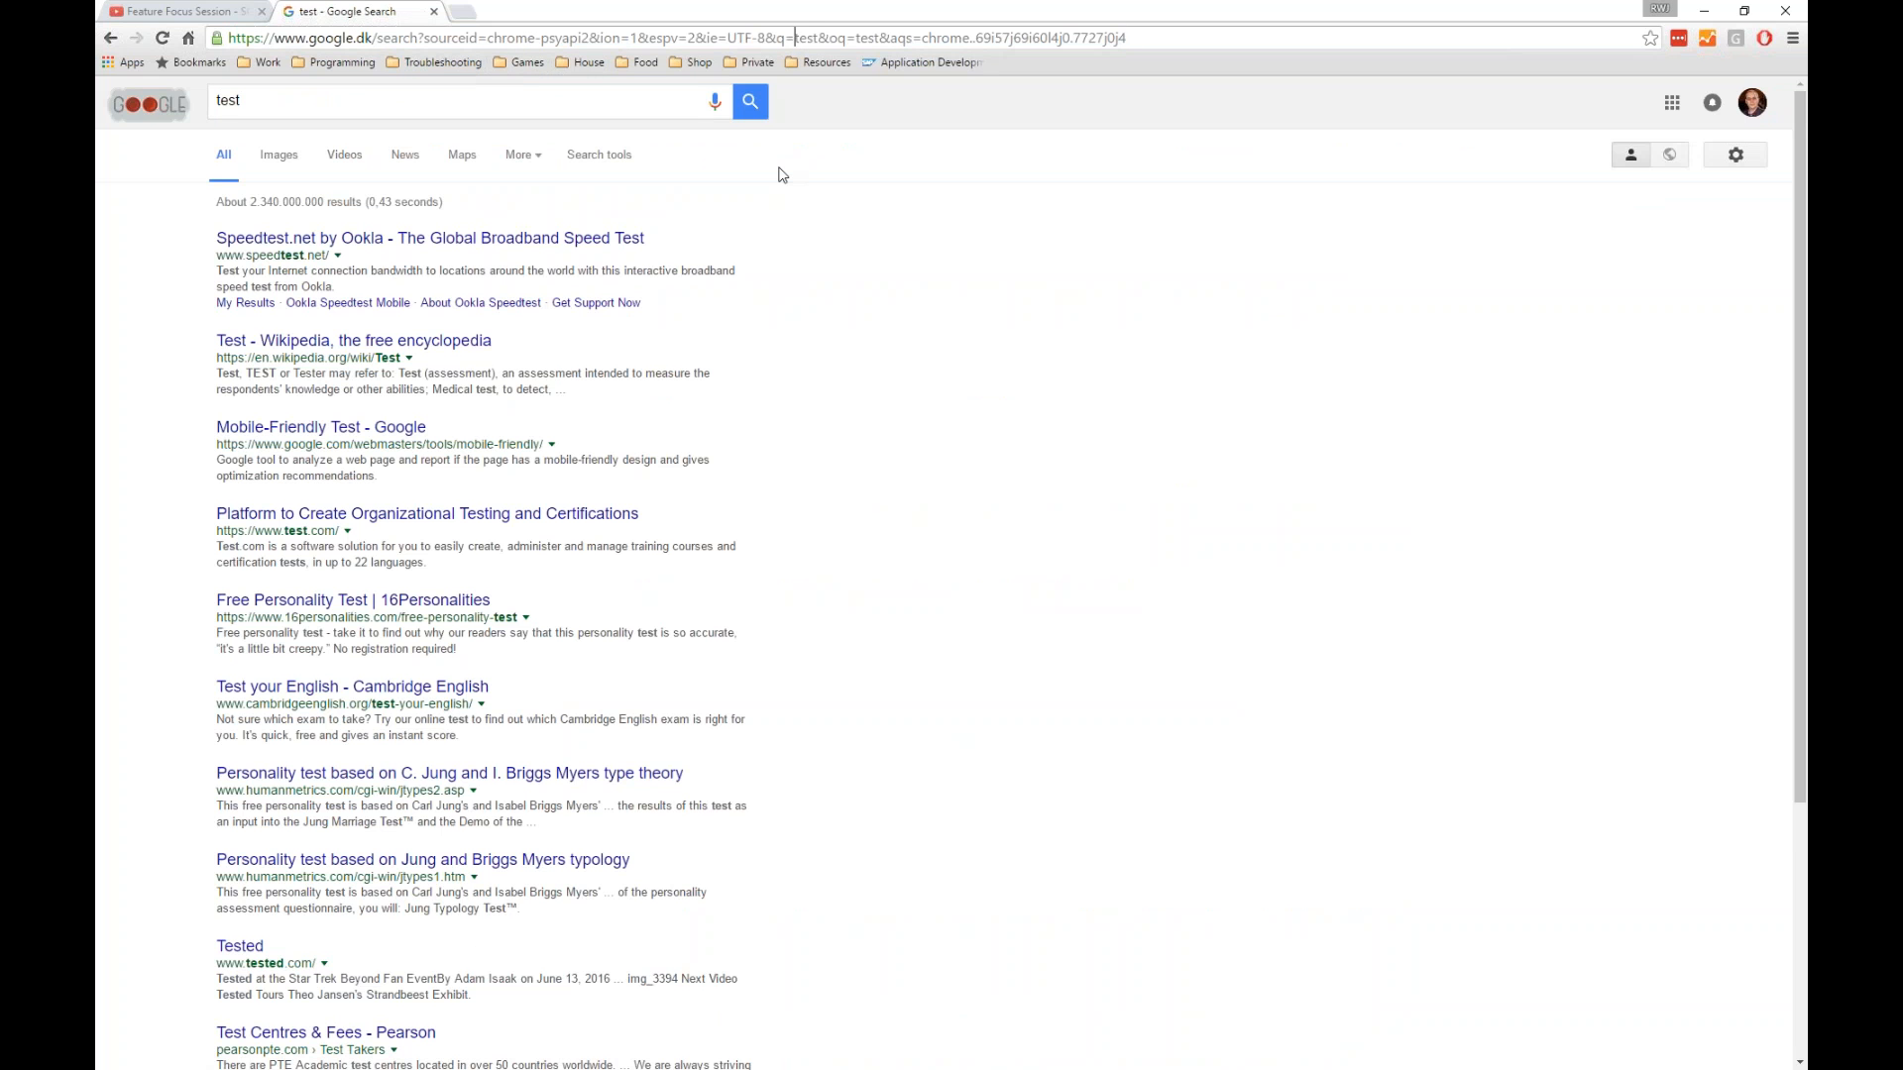
key("shift+Right")
key("shift+Right")
key("shift+Right")
key("shift+Right")
- Extend the Google search term to test+test and run the search
left_click(242, 101)
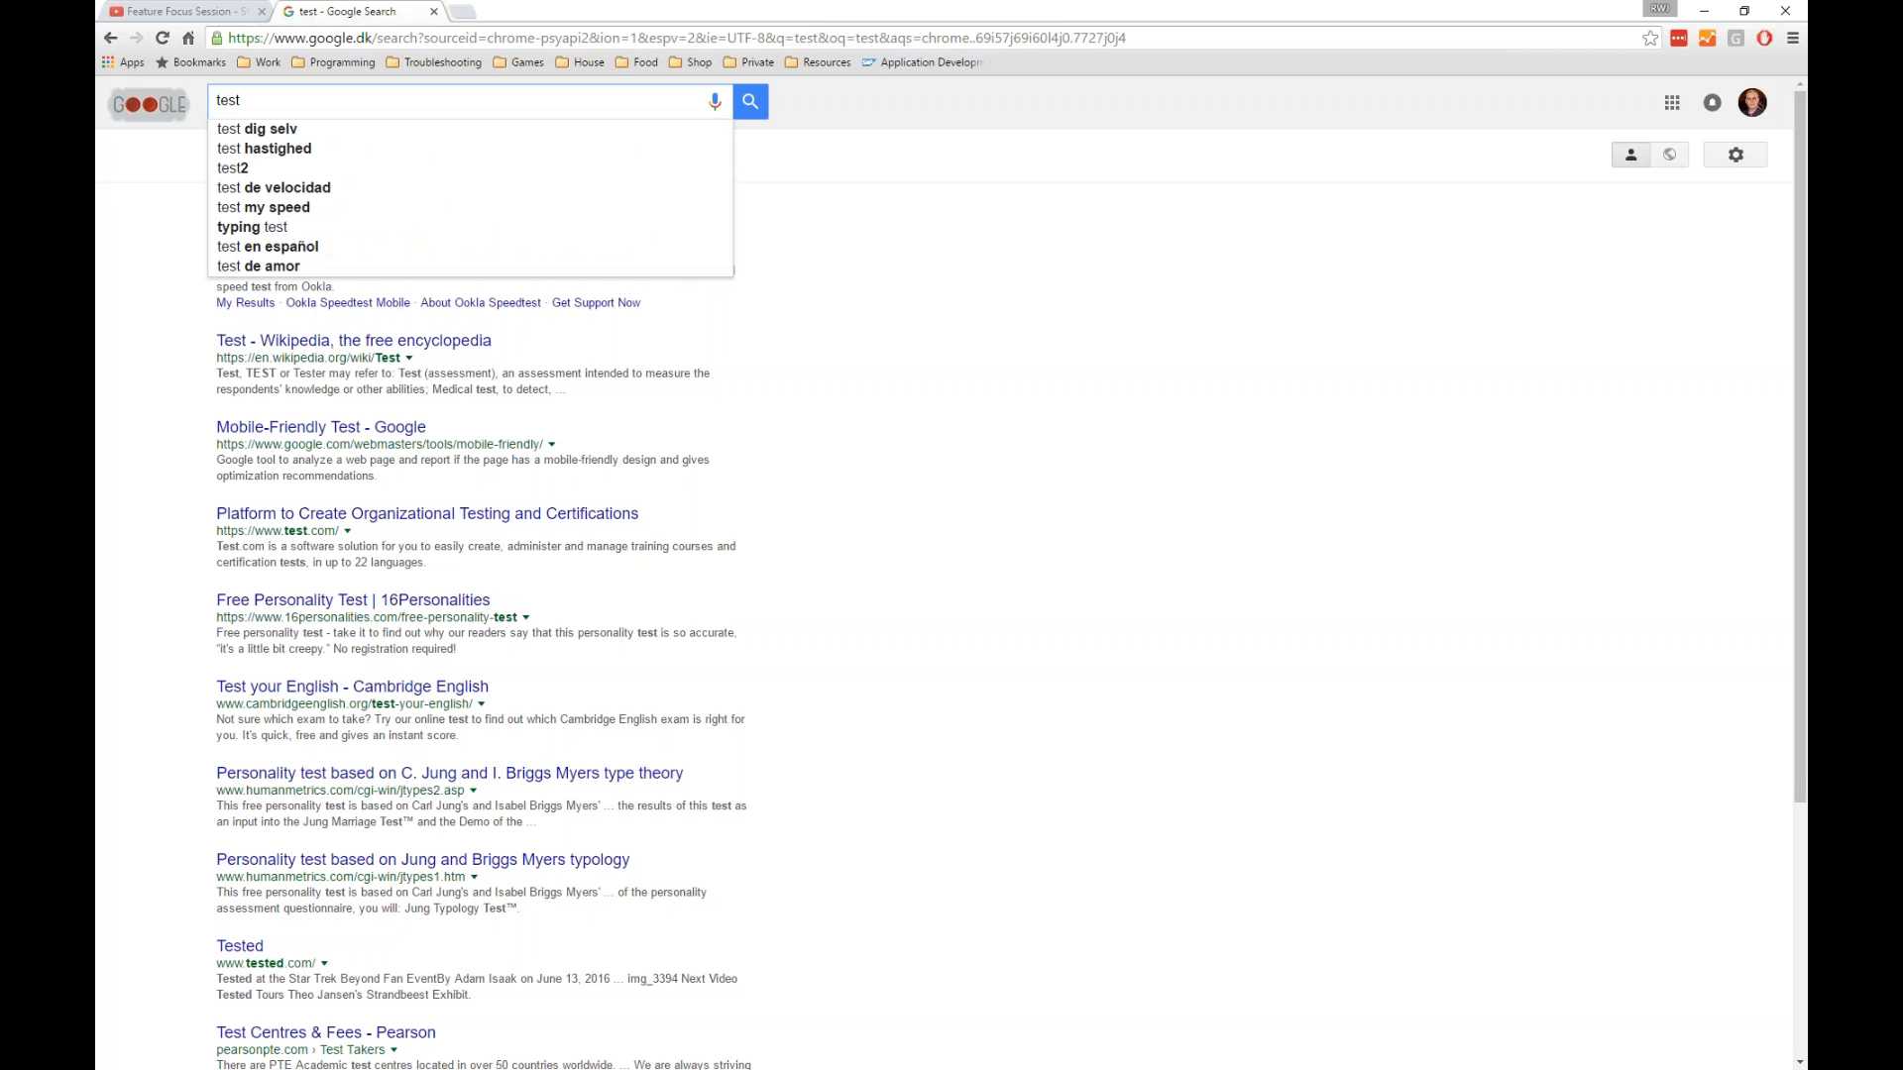
type("+test")
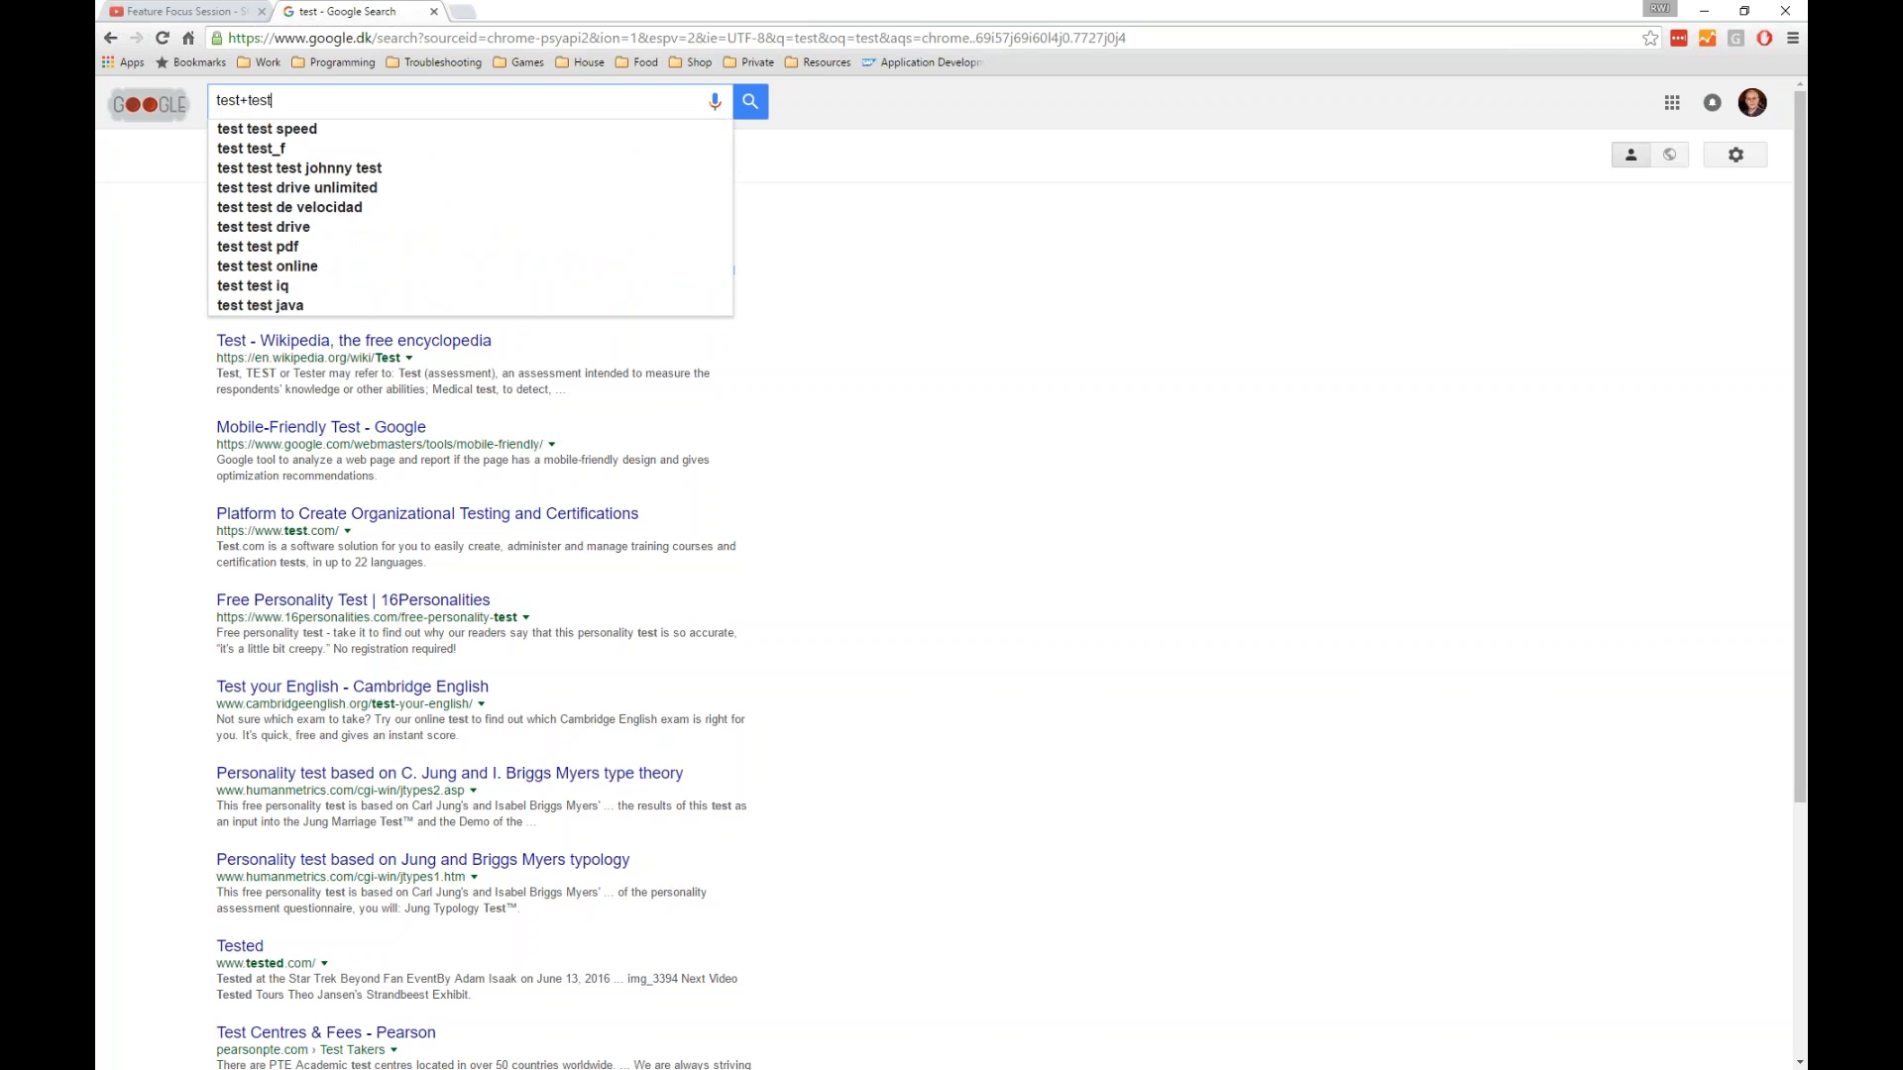
key("Return")
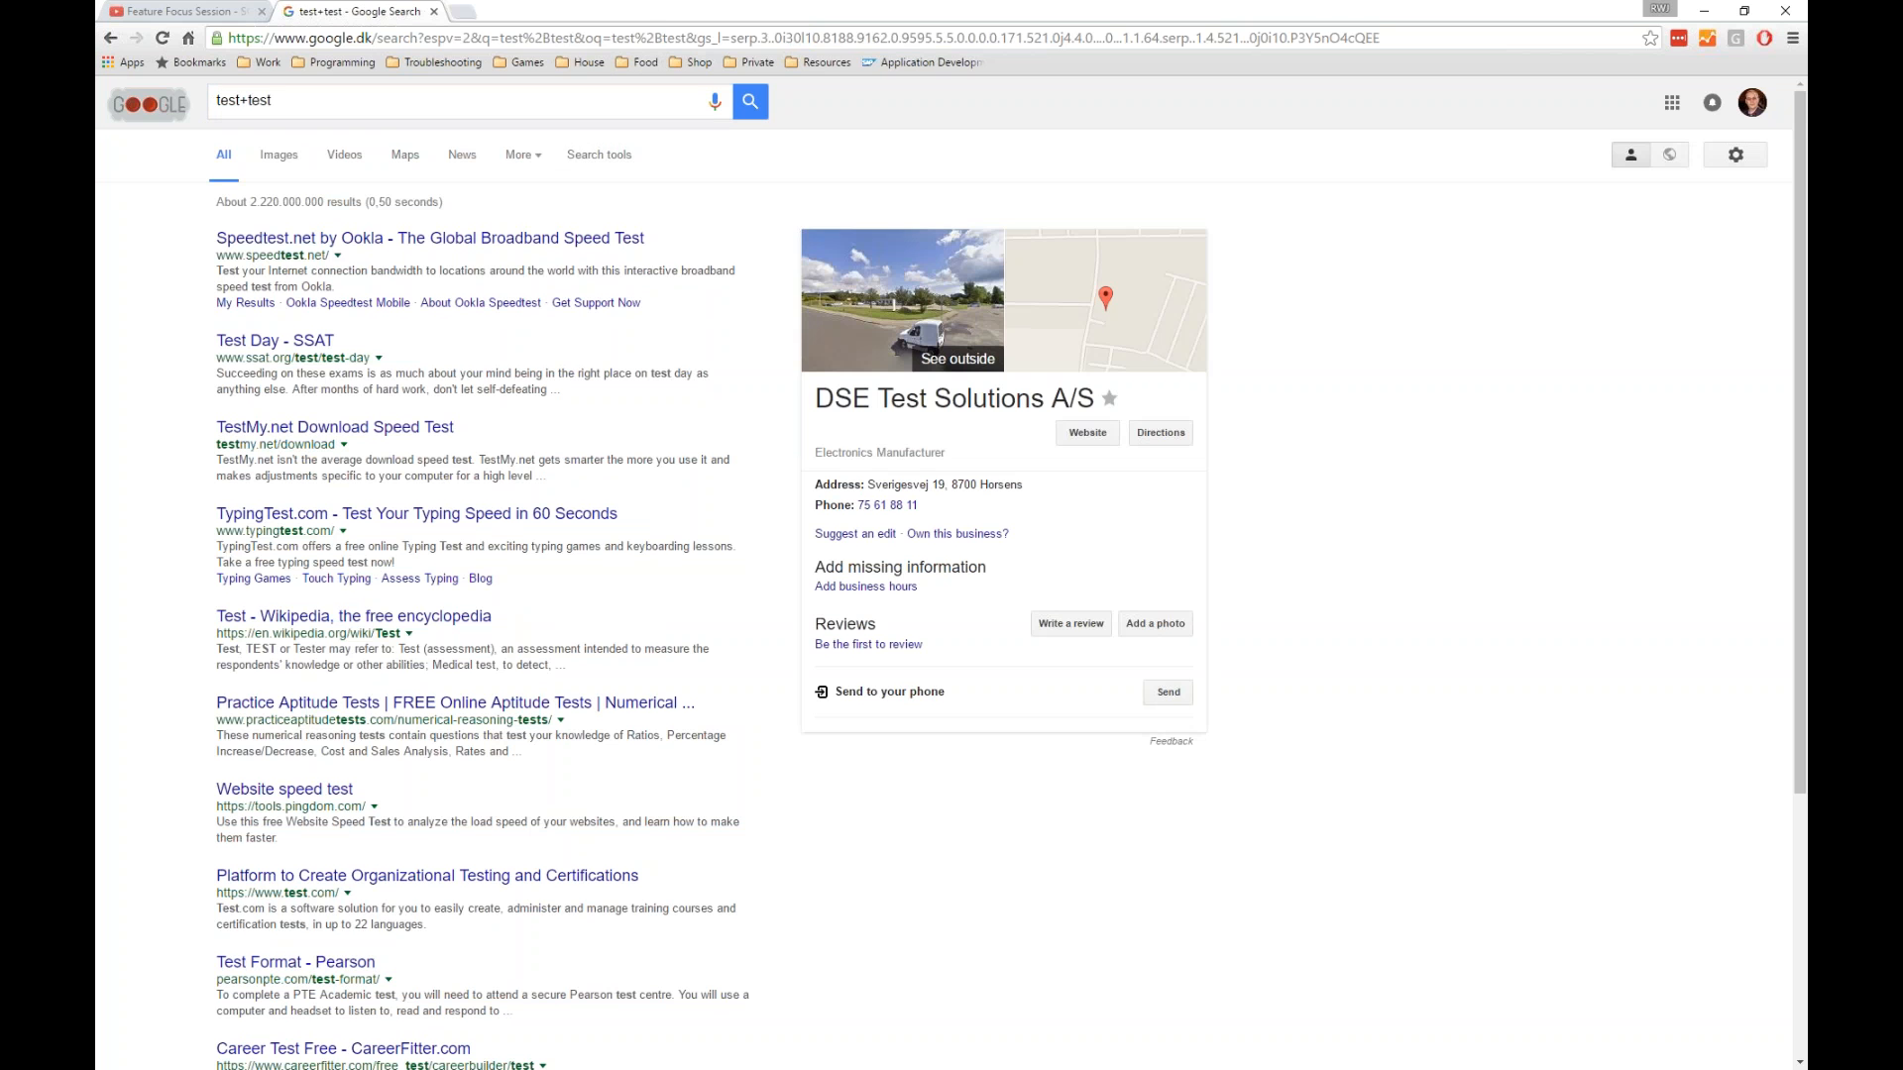
- Select the encoded plus sign %2B between the two search terms in the page address to examine the escaping
left_click(515, 39)
left_click(523, 39)
key("shift+Right")
key("shift+Right")
key("shift+Right")
key("alt+Tab")
key("super+r")
key("BackSpace")
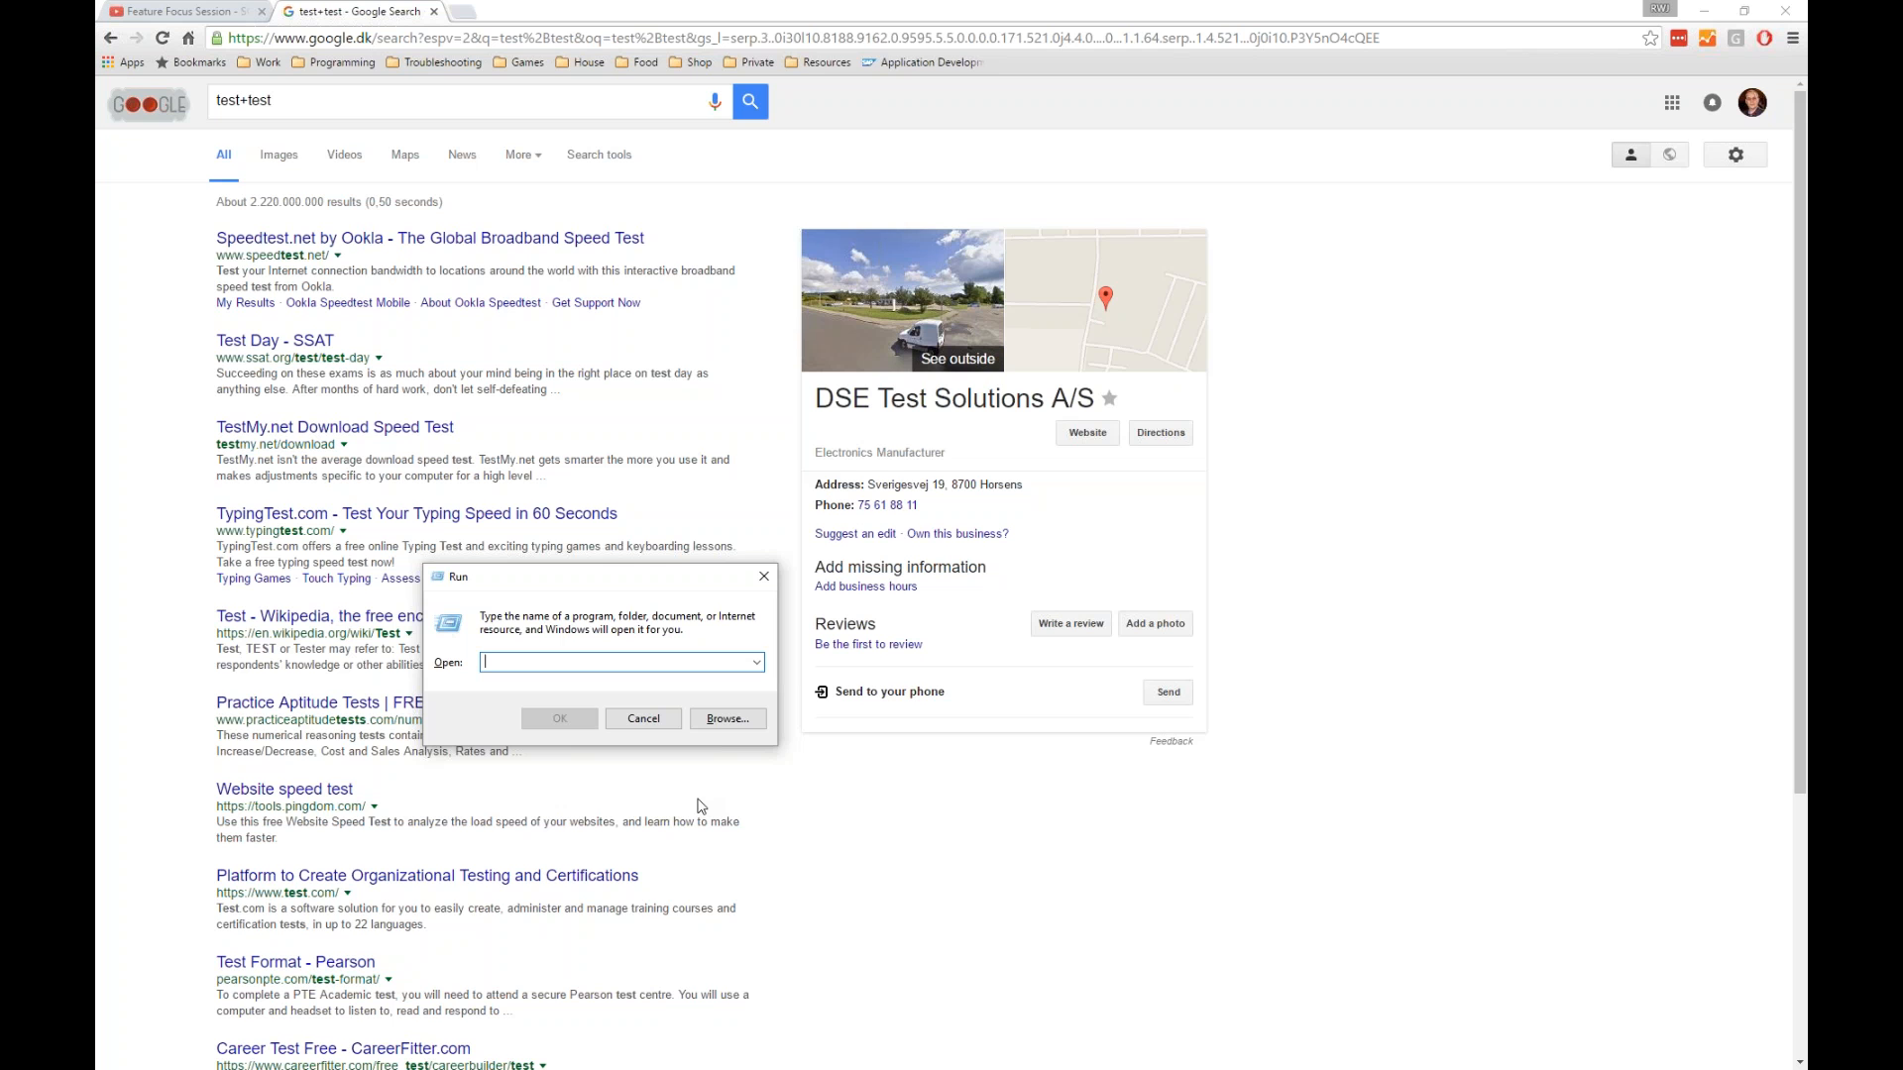
key("Escape")
- Start a new SQL Report universal function in SAP Business One and view its column formatting wizard, leaving it without changes
key("alt+Tab")
key("alt+Tab")
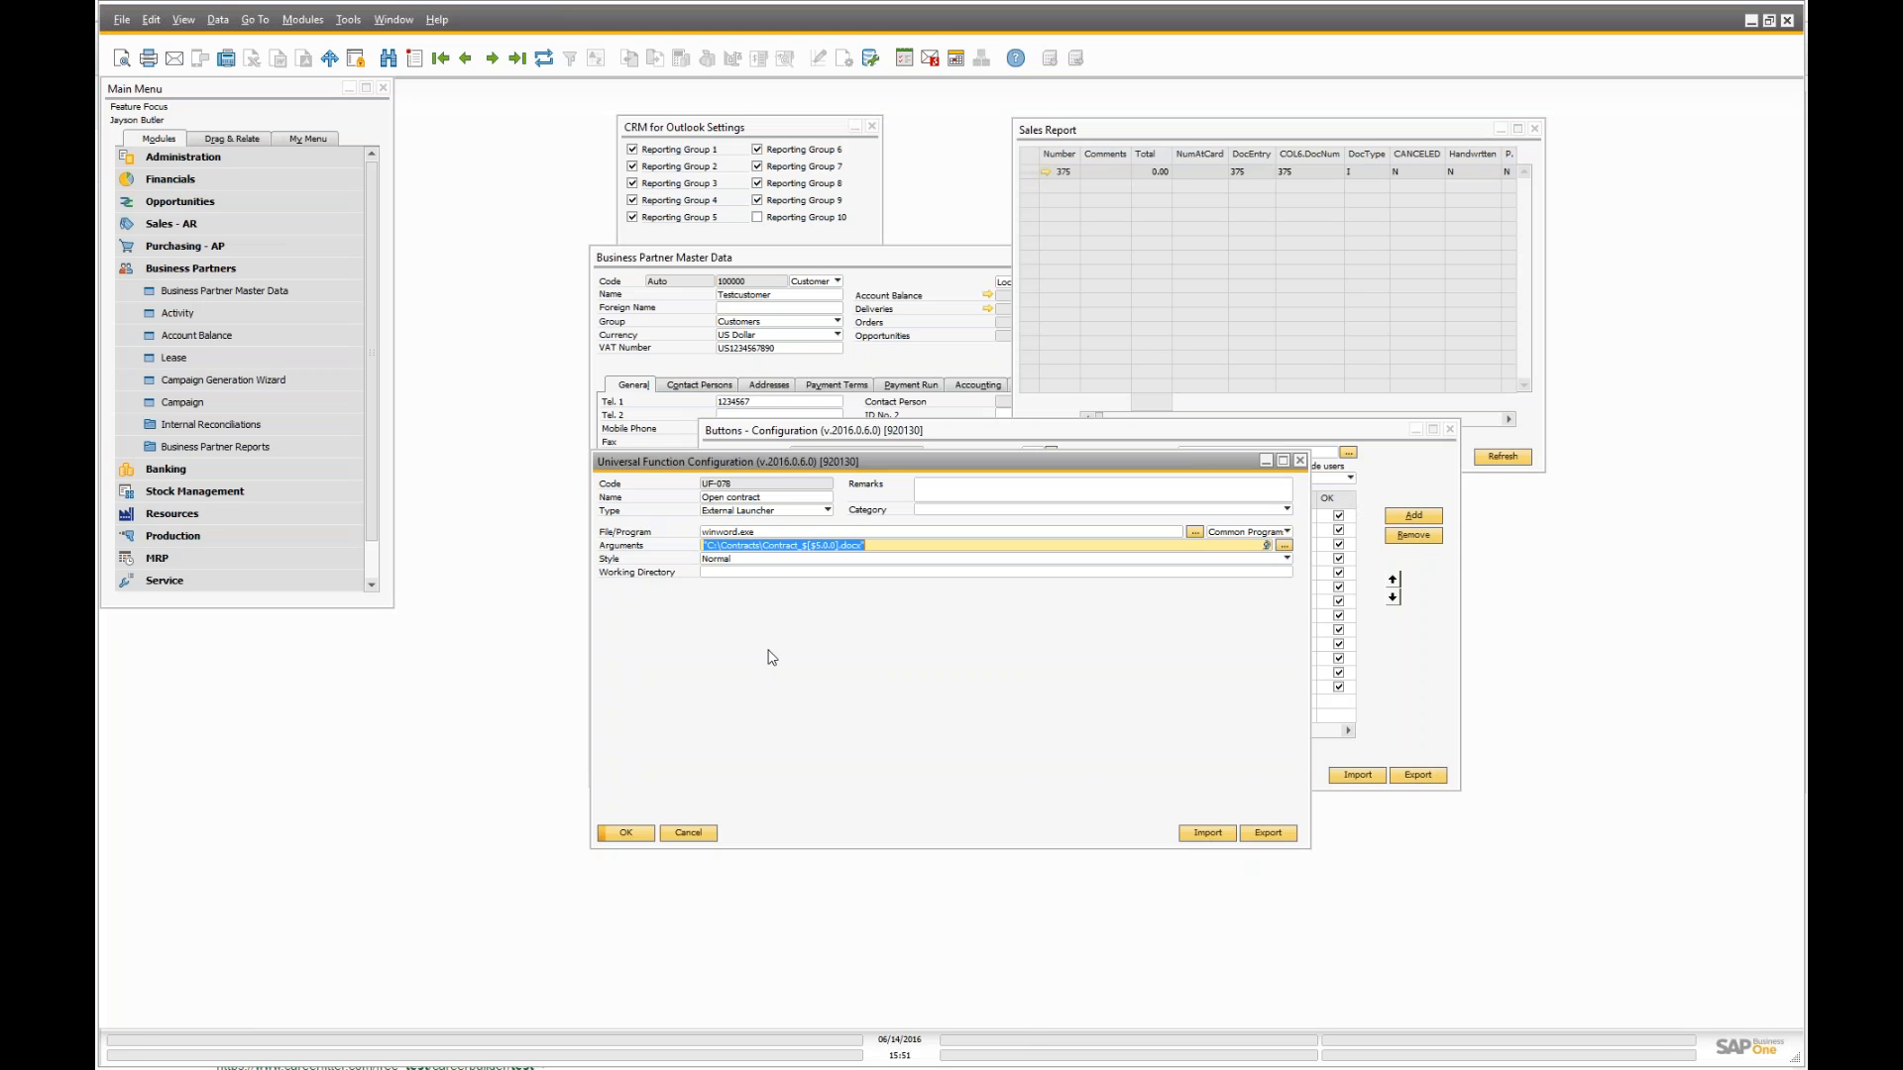
key("ctrl+a")
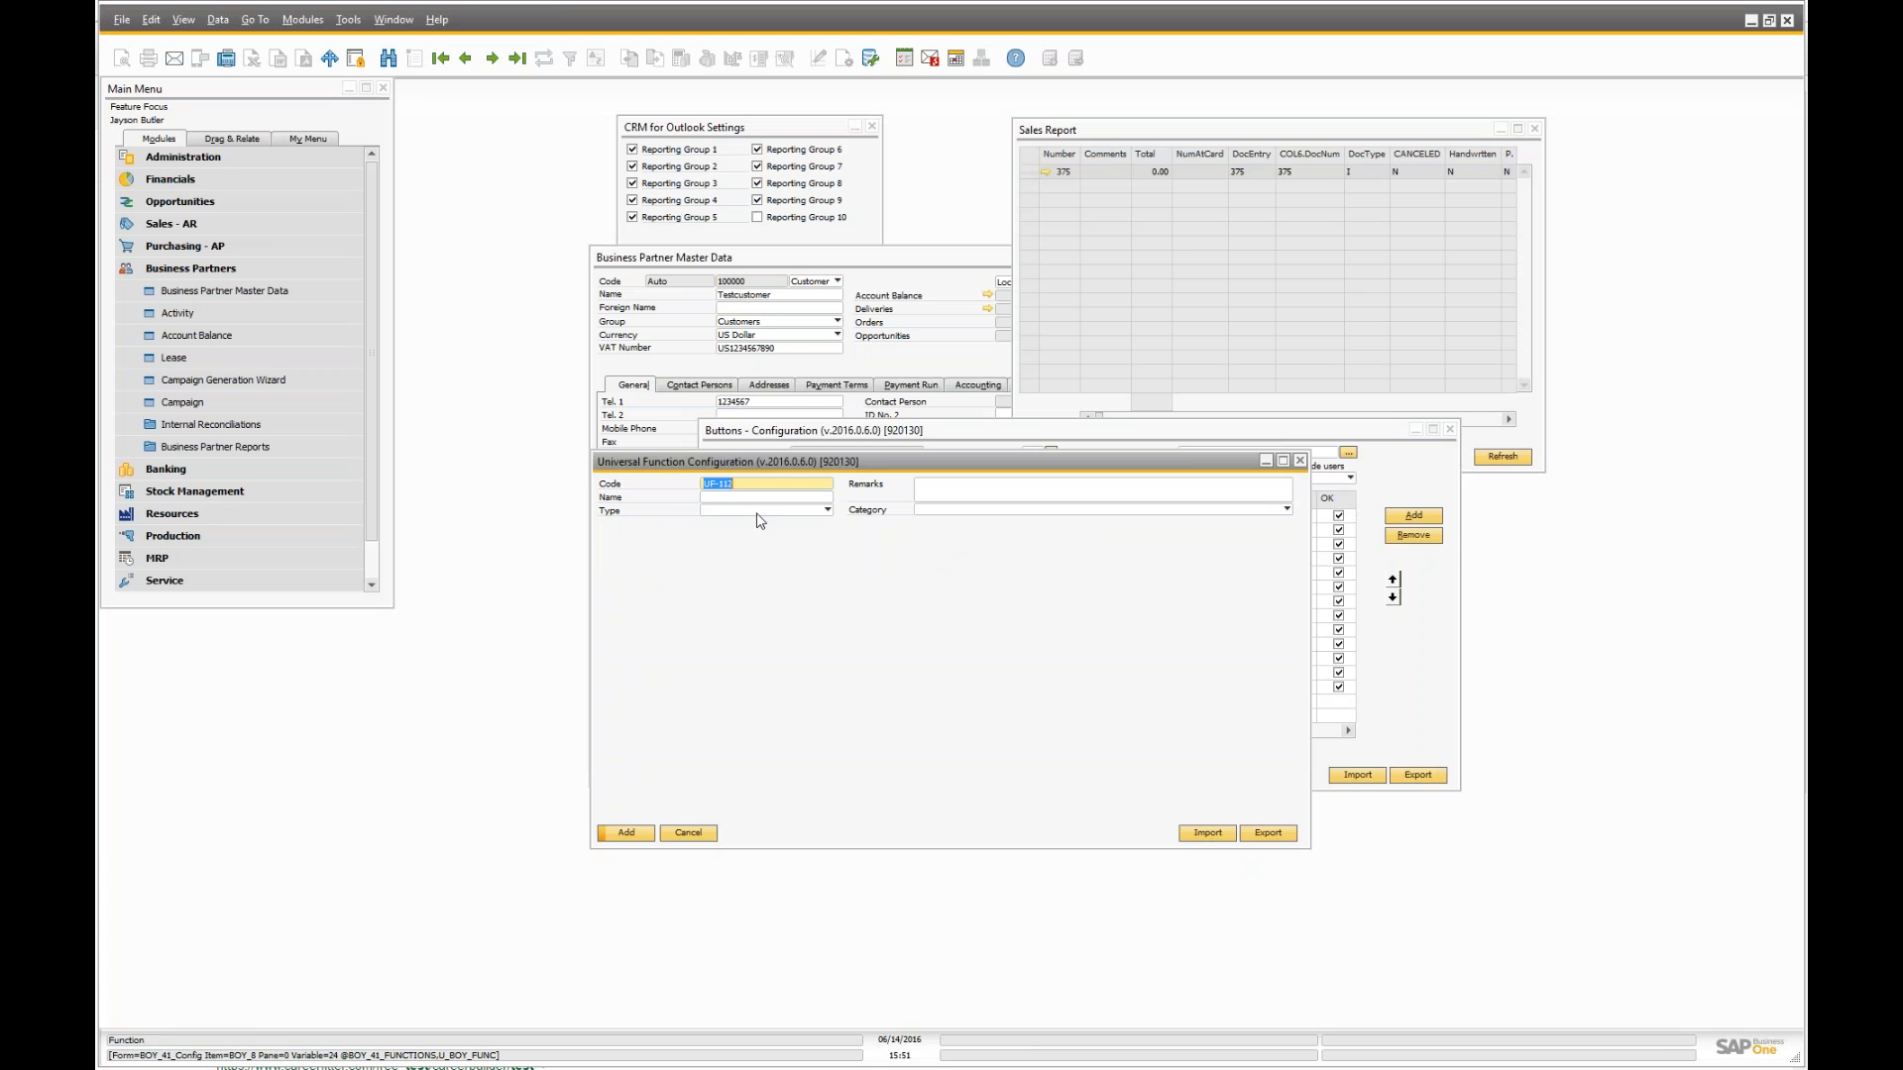
left_click(758, 512)
left_click(754, 553)
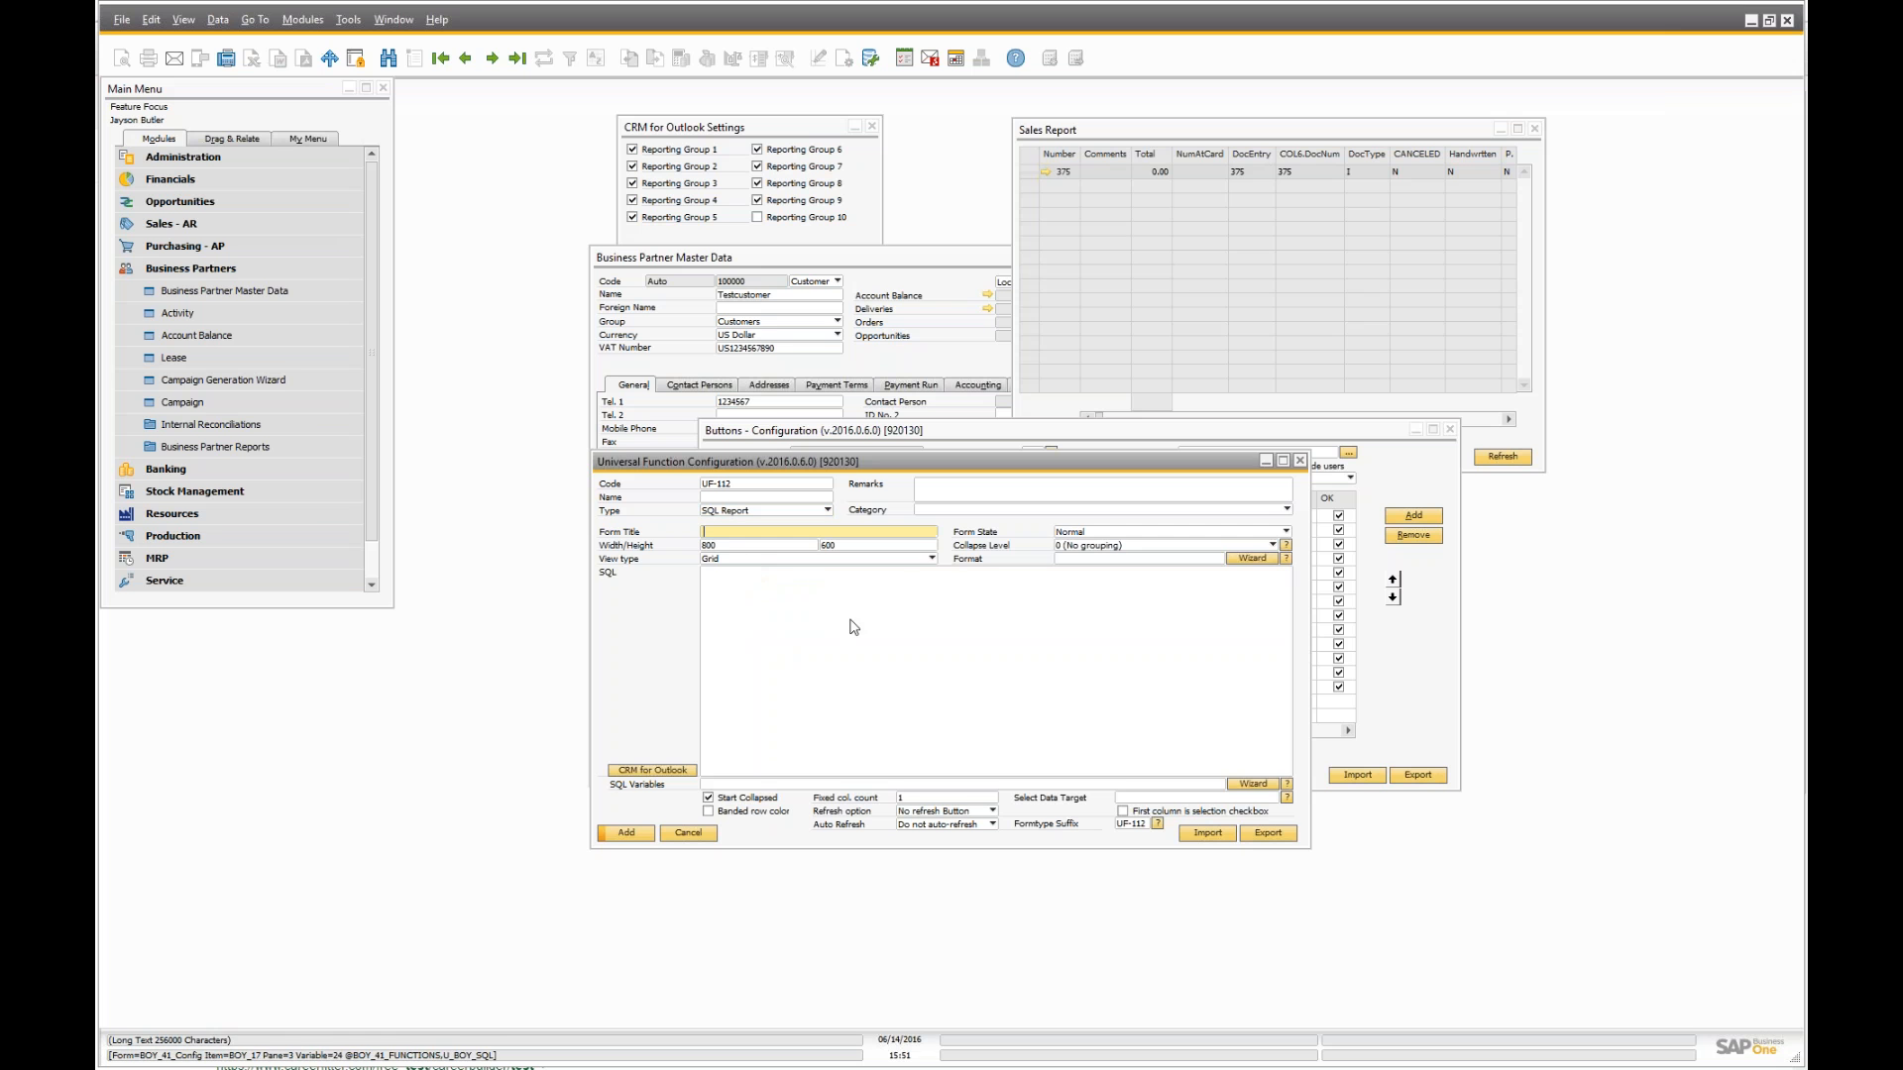
left_click(1252, 558)
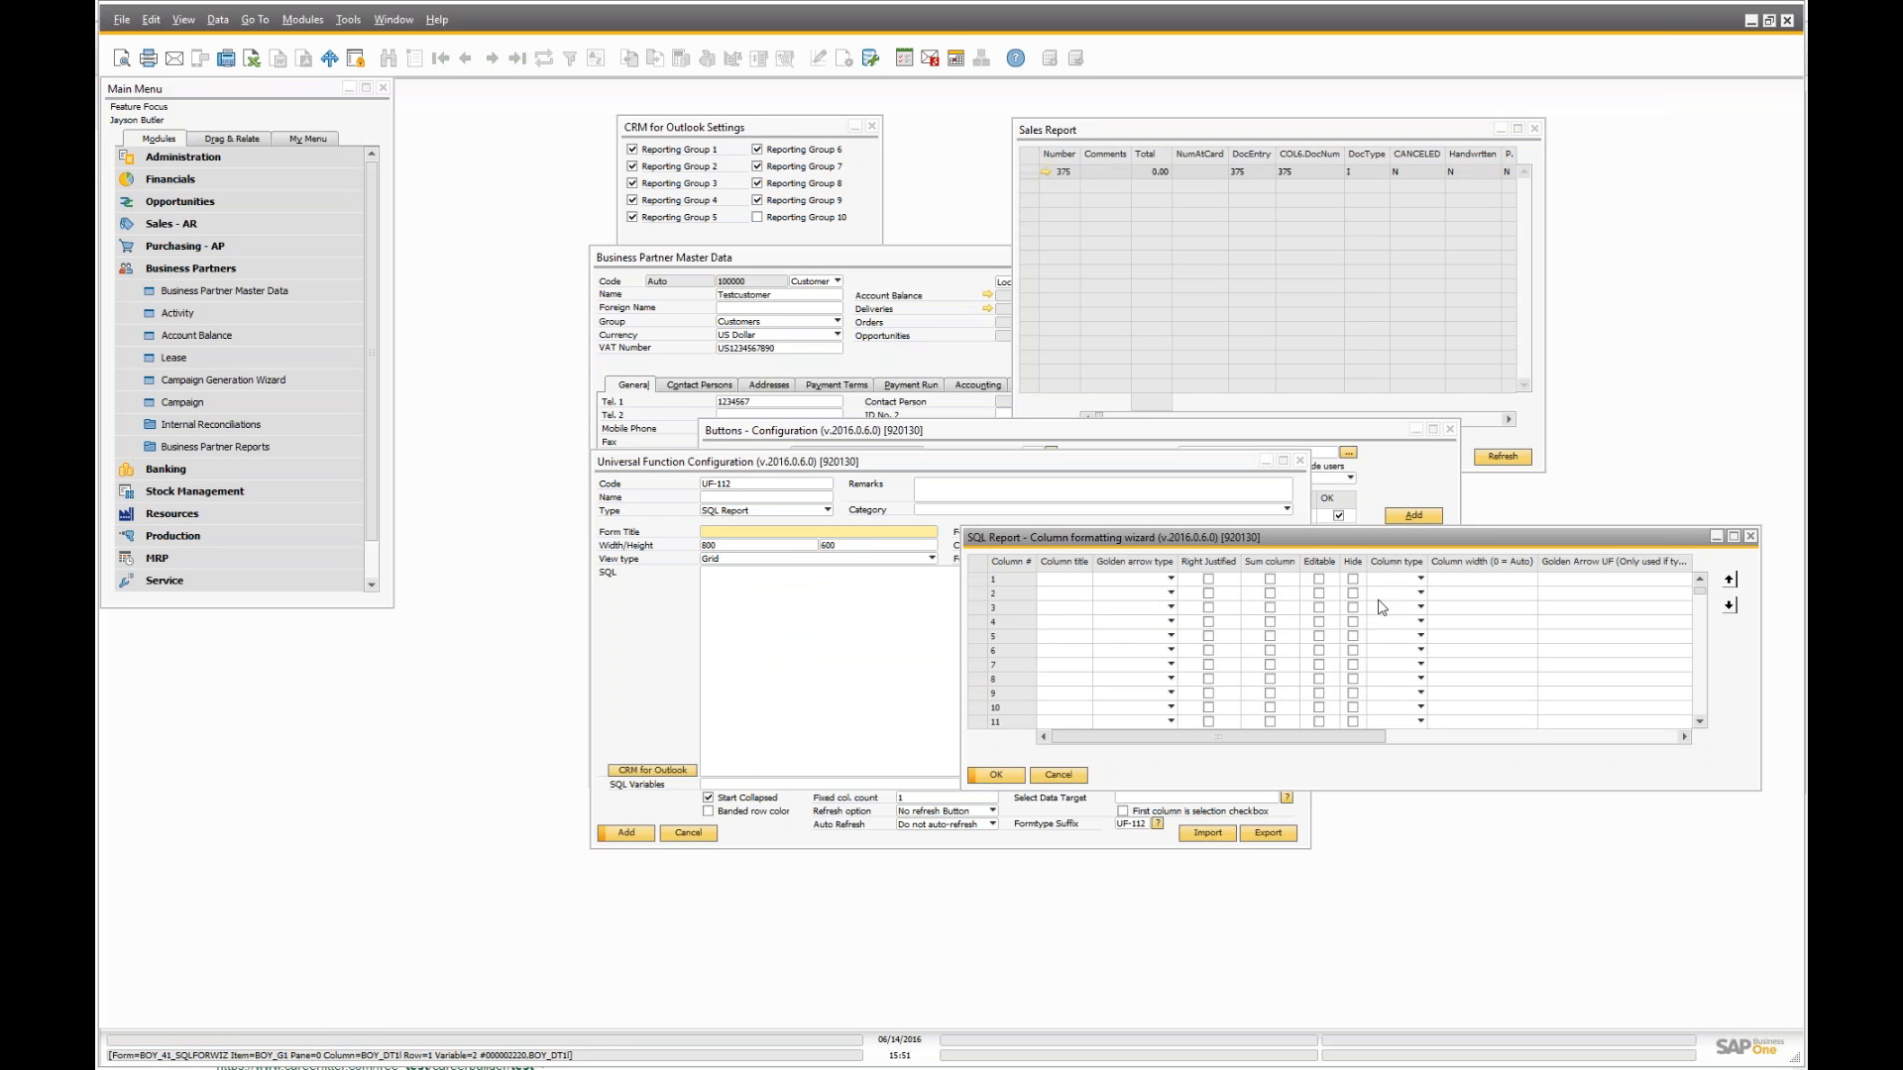
left_click(1056, 777)
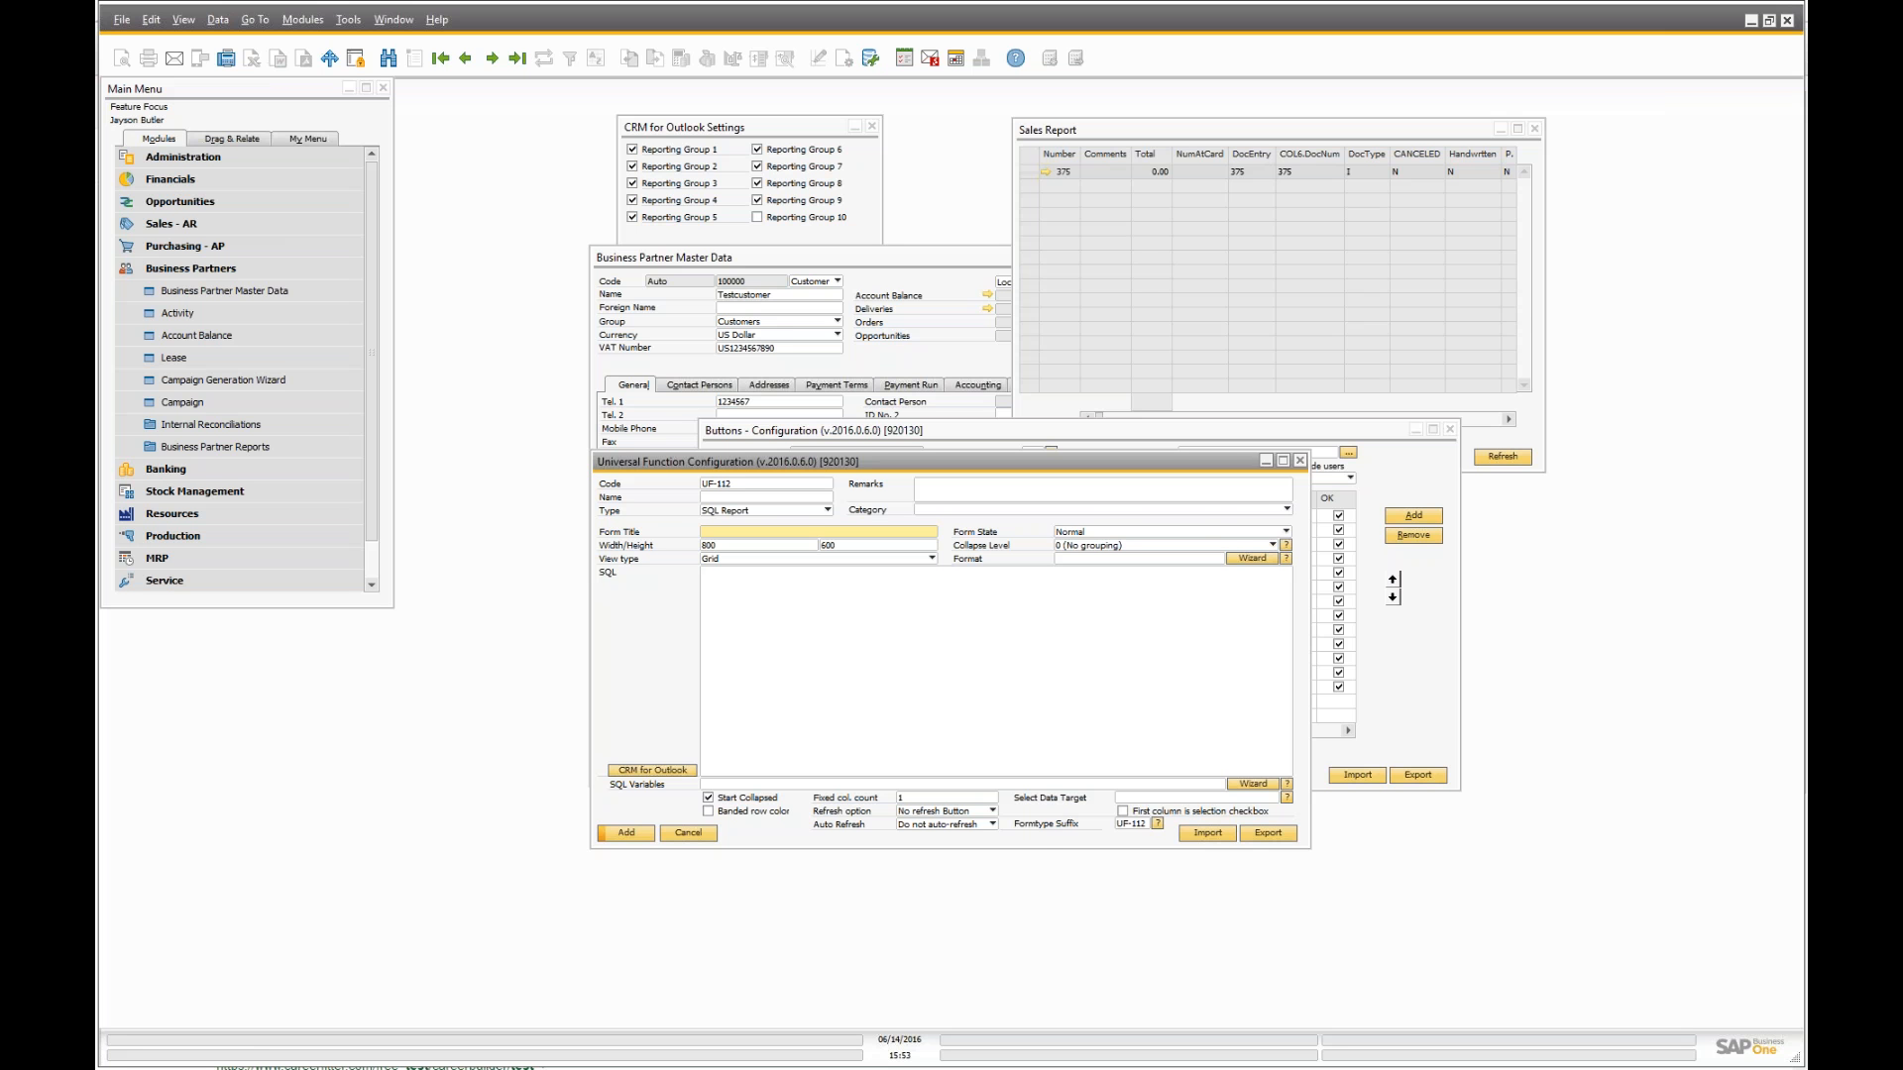
- Bring in and maximize the SAP Idea Place page "Option to send CTRL + Tab text via UI-API" and review the idea
left_click_drag(1806, 401, 1180, 312)
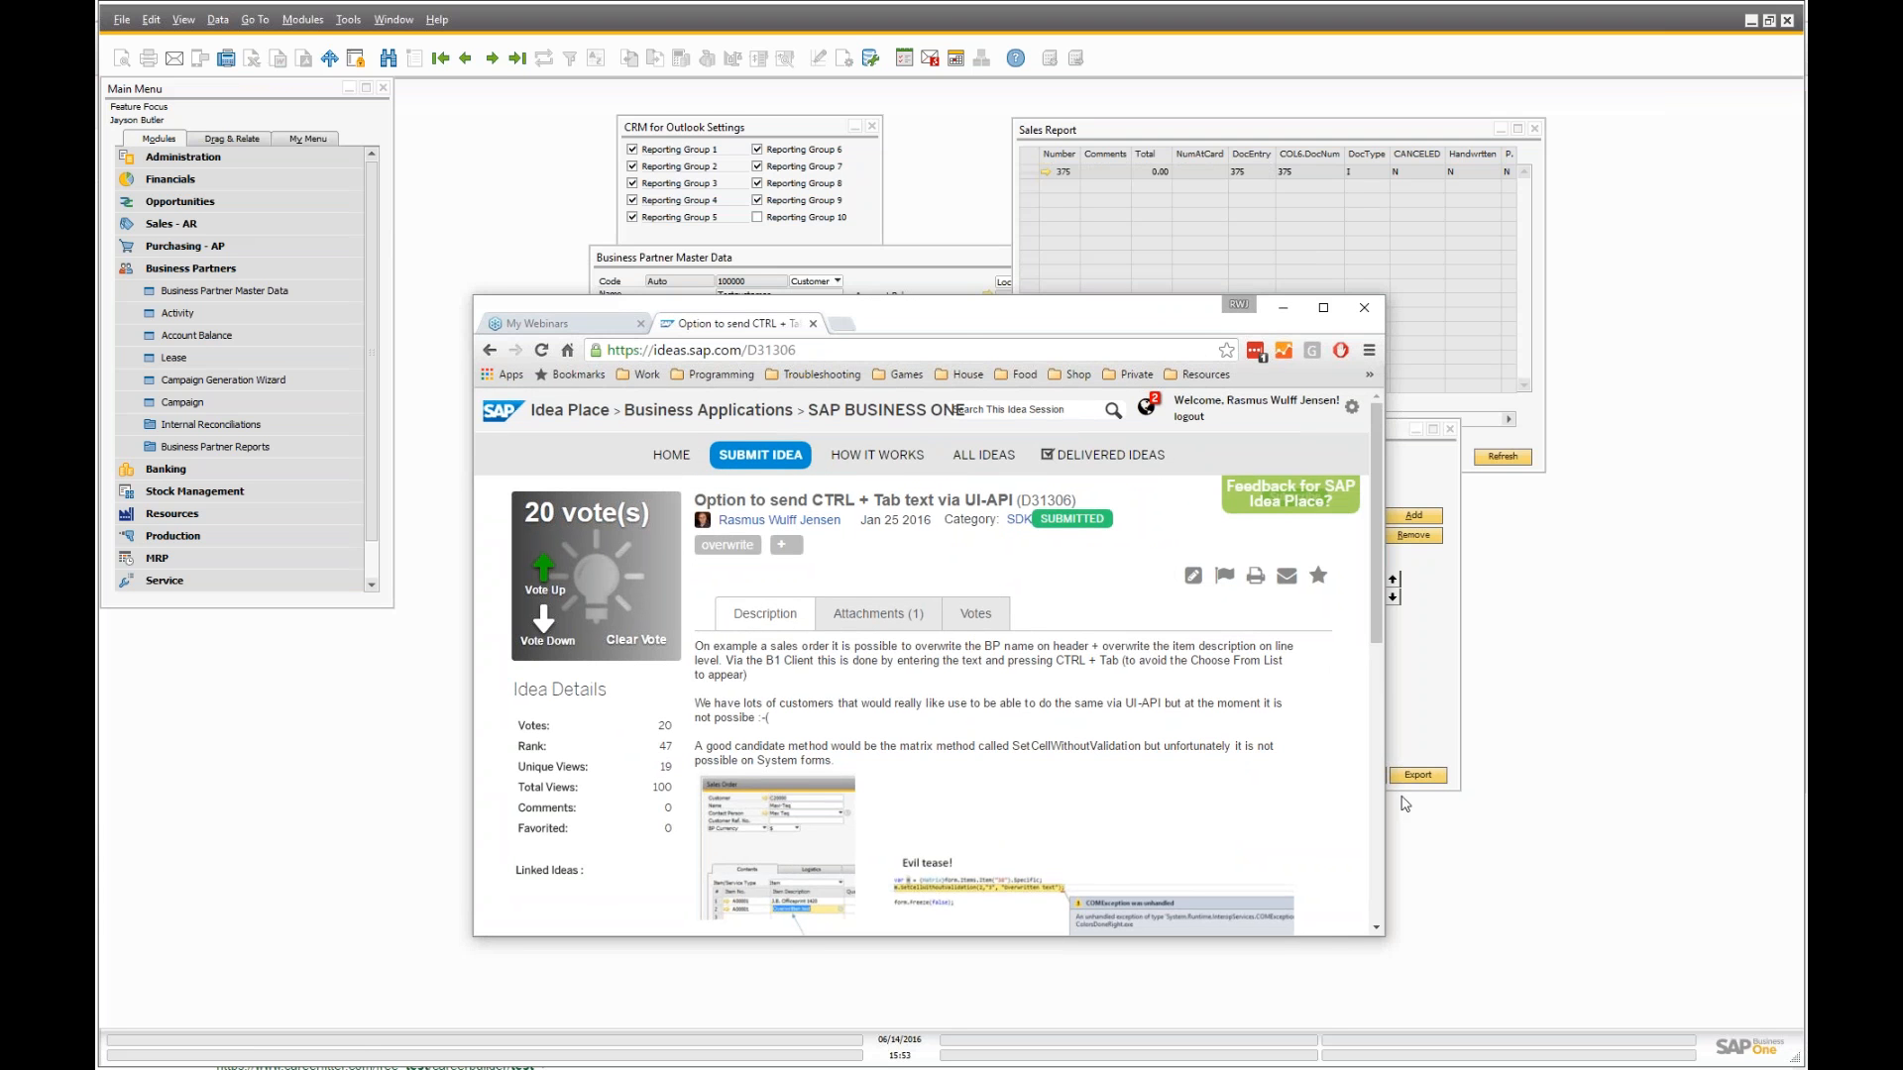
double_click(944, 321)
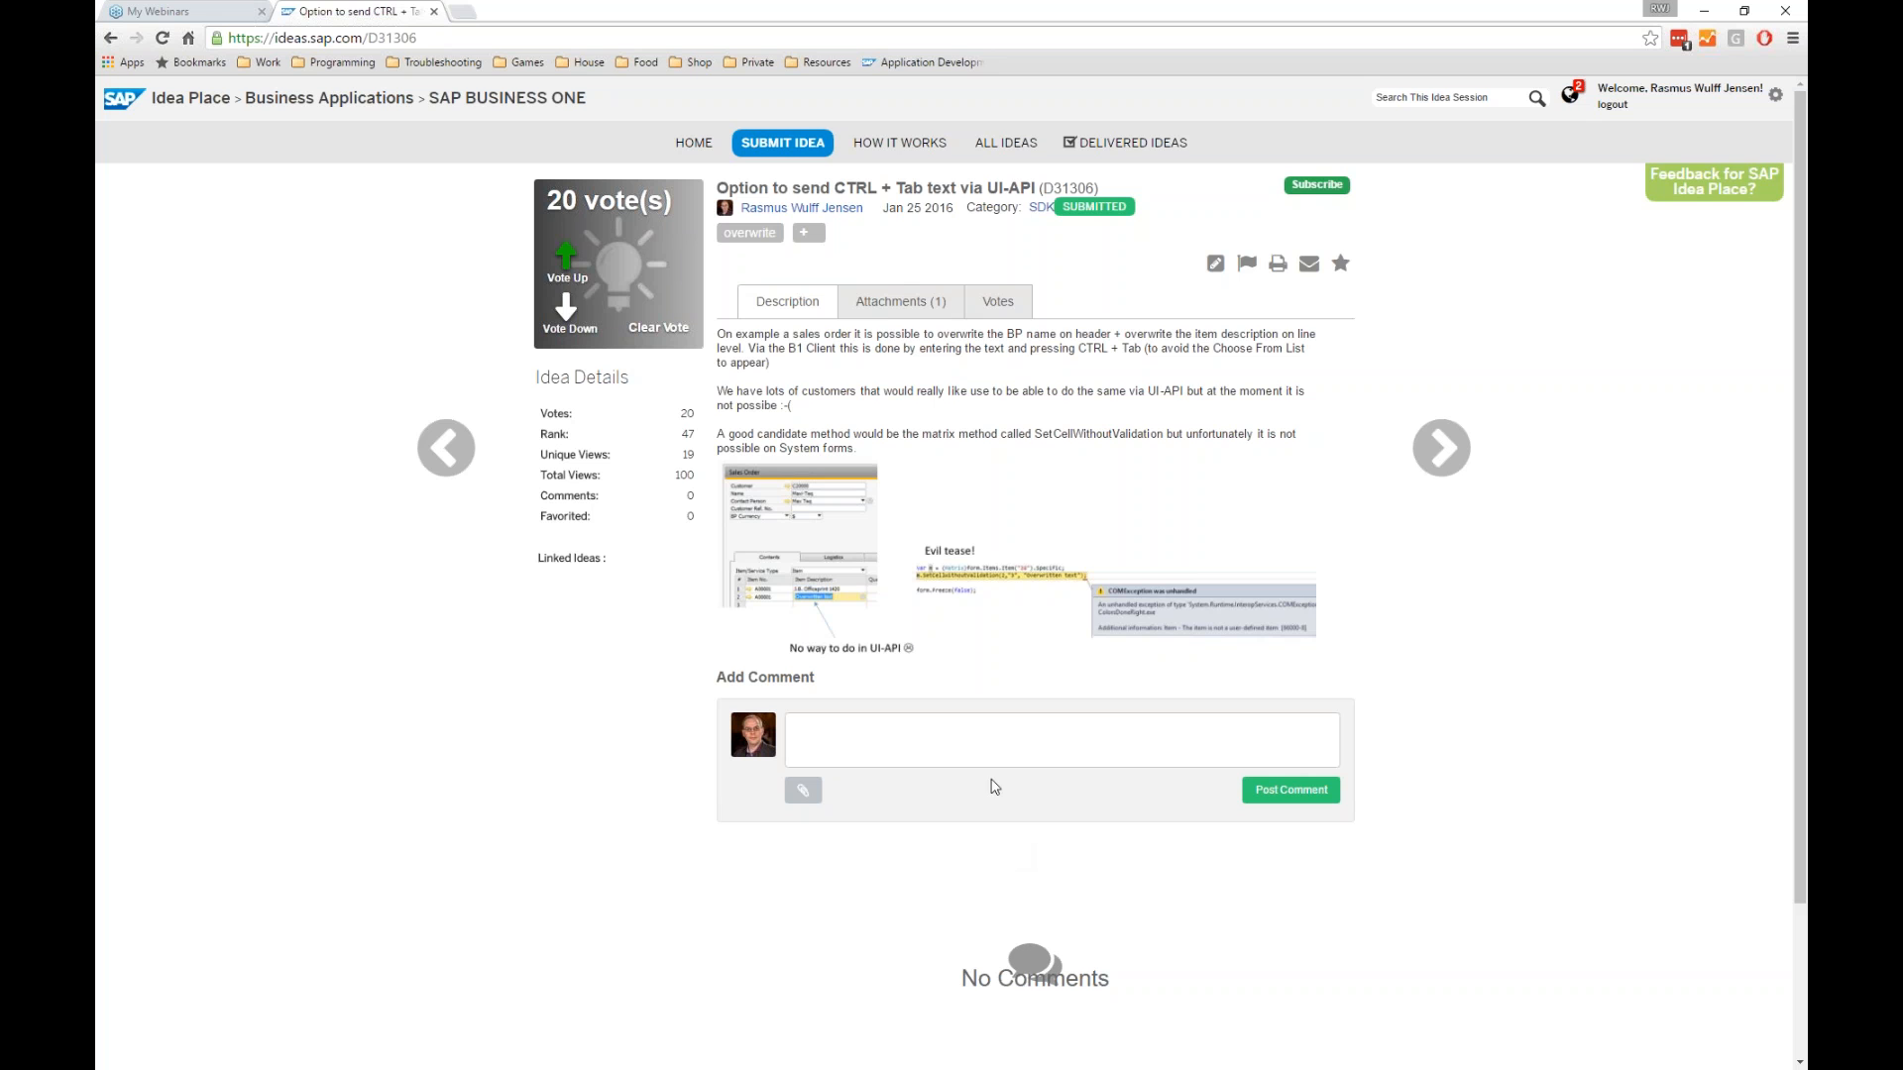
mouse_move(803, 208)
key("alt+Tab")
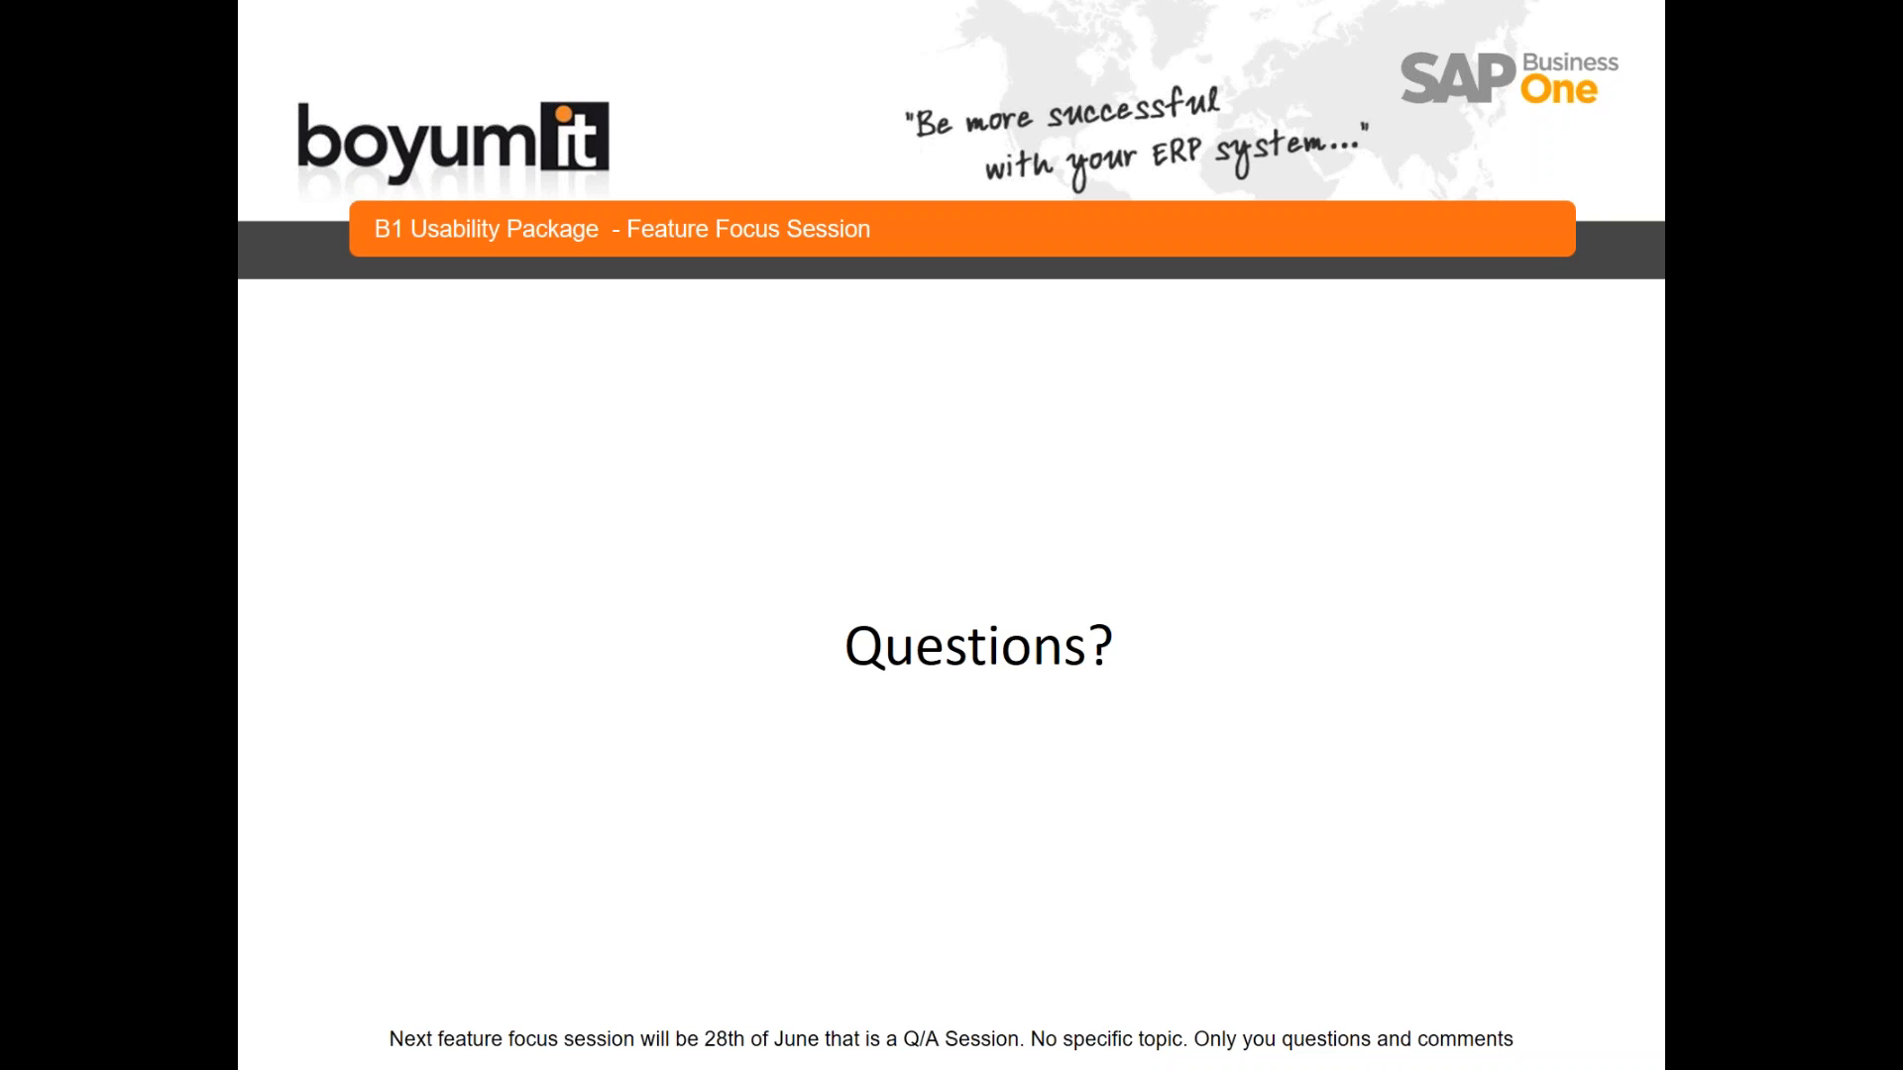
- Switch back to SAP Business One and close all open windows, discarding the unsaved SQL Report function
key("alt+Tab")
key("alt+Tab")
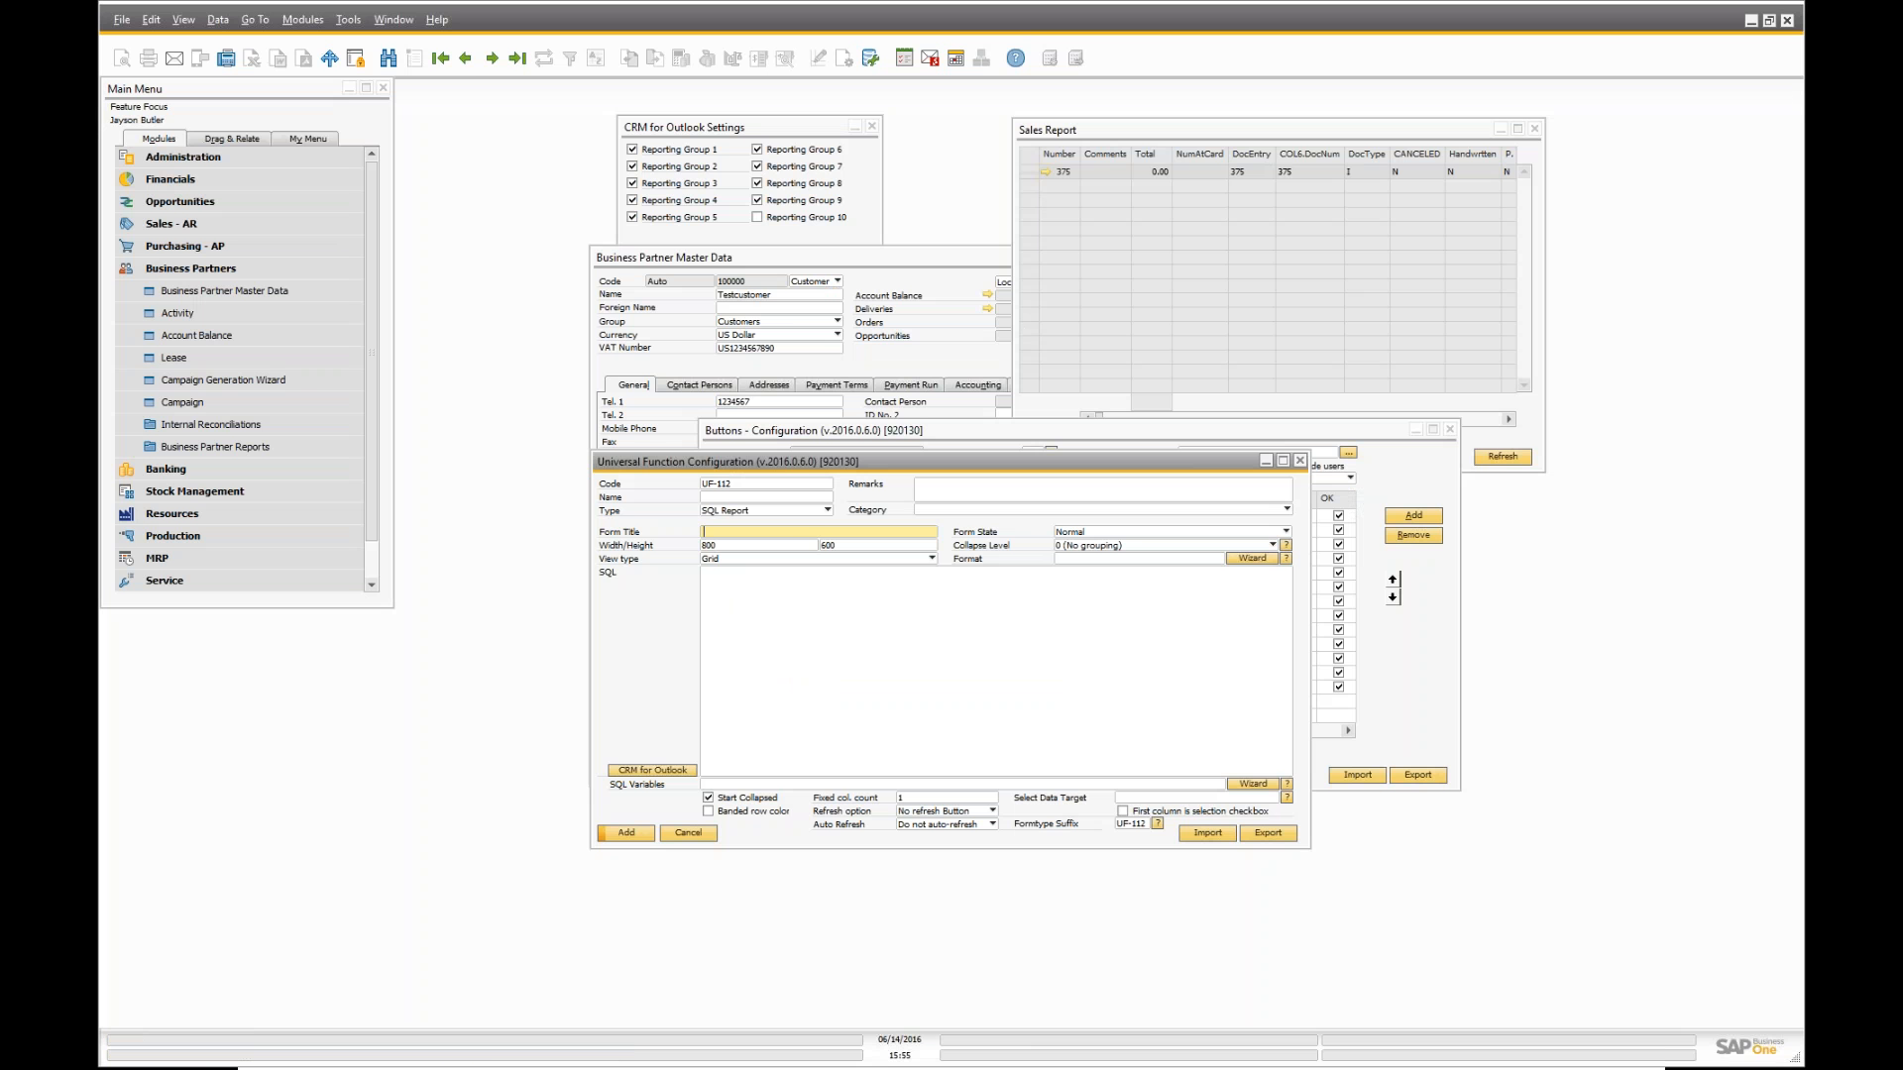
left_click(878, 121)
left_click(873, 126)
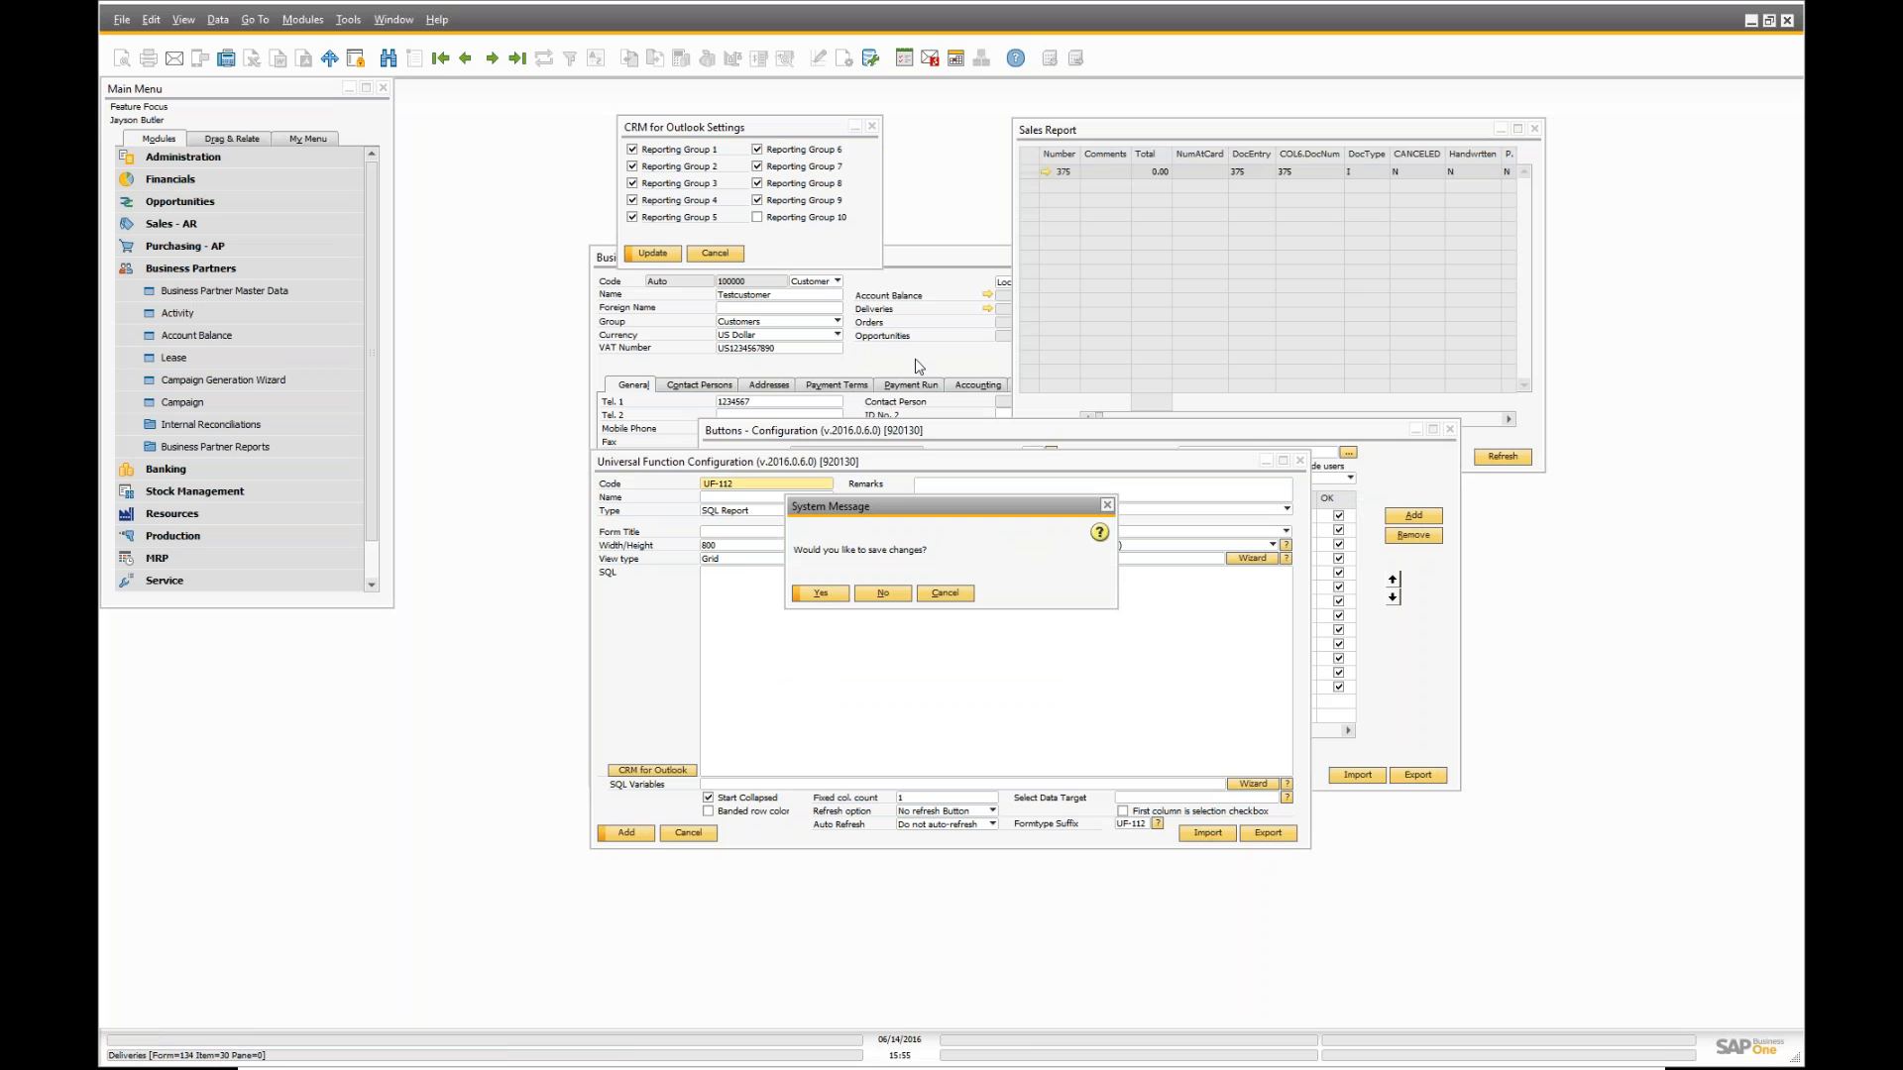
left_click(892, 599)
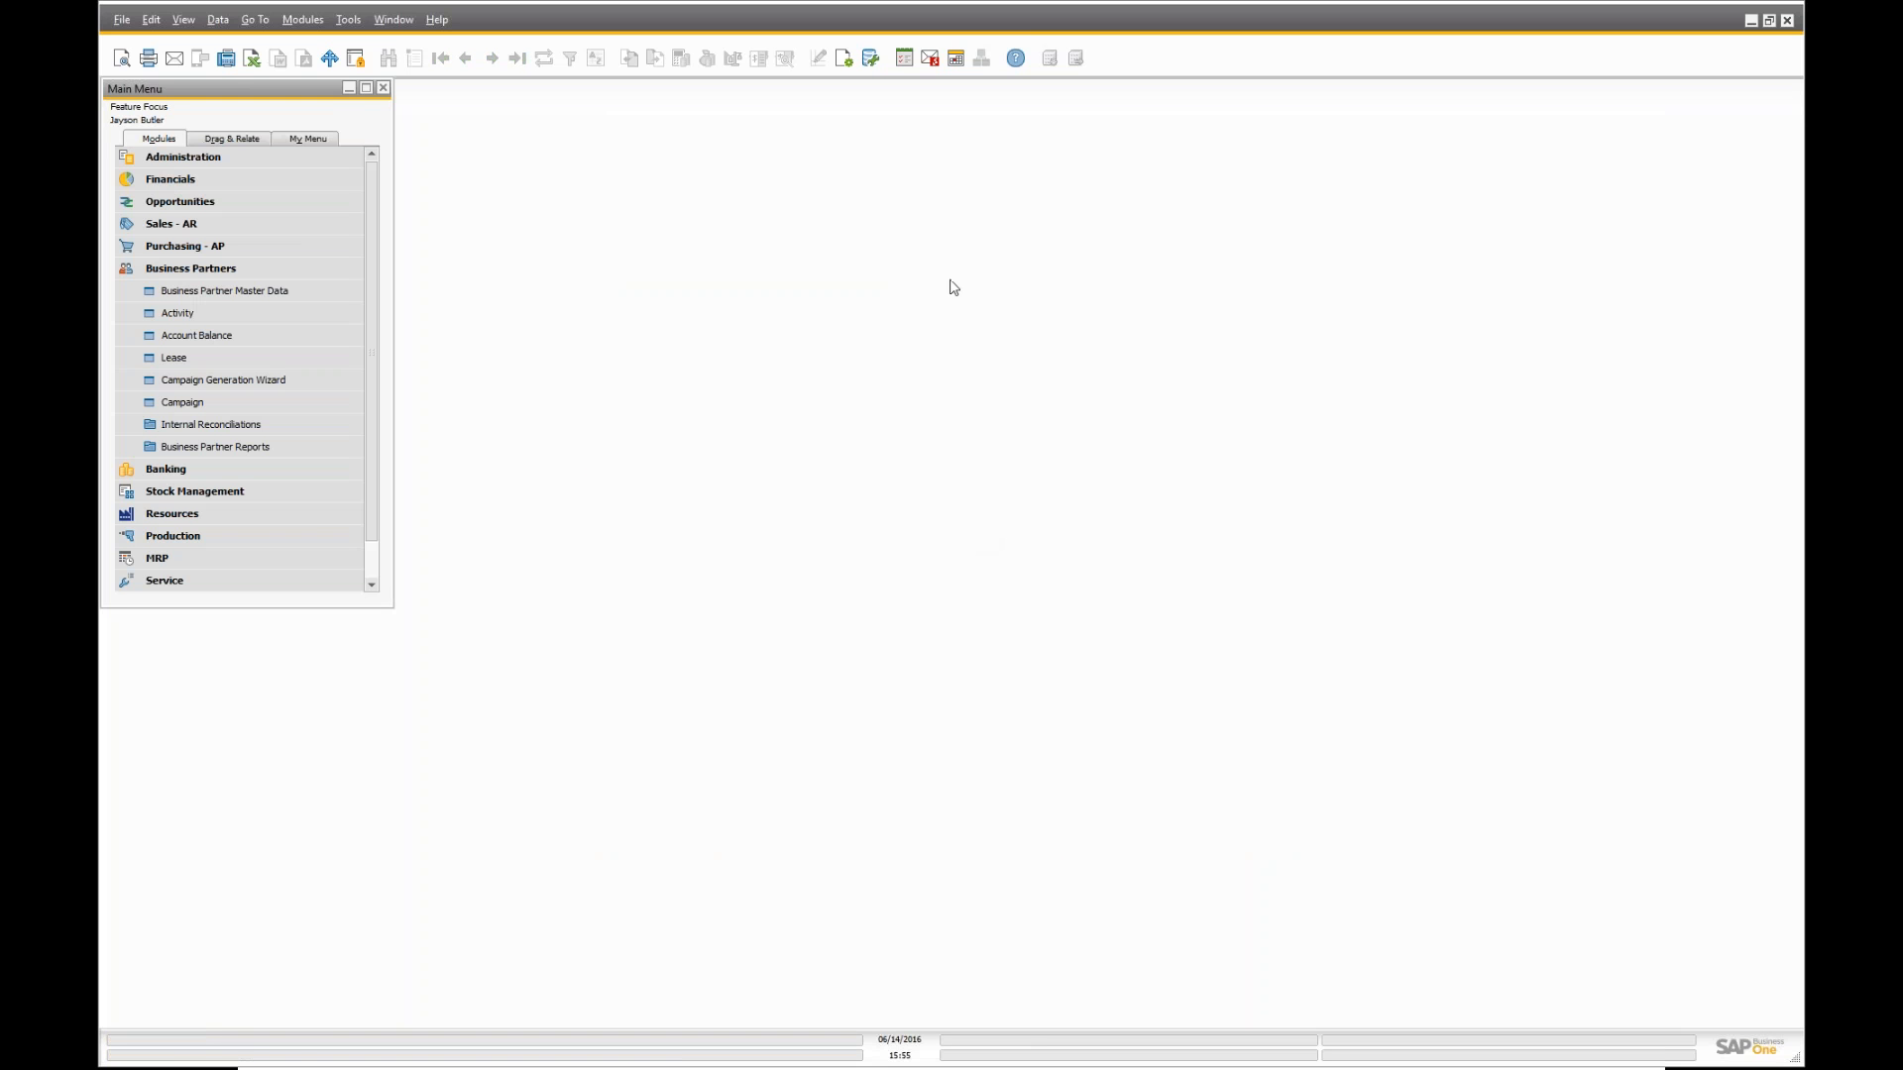
- Open a new Sales Order and go to the universal function behind its Customer Info button
left_click(161, 226)
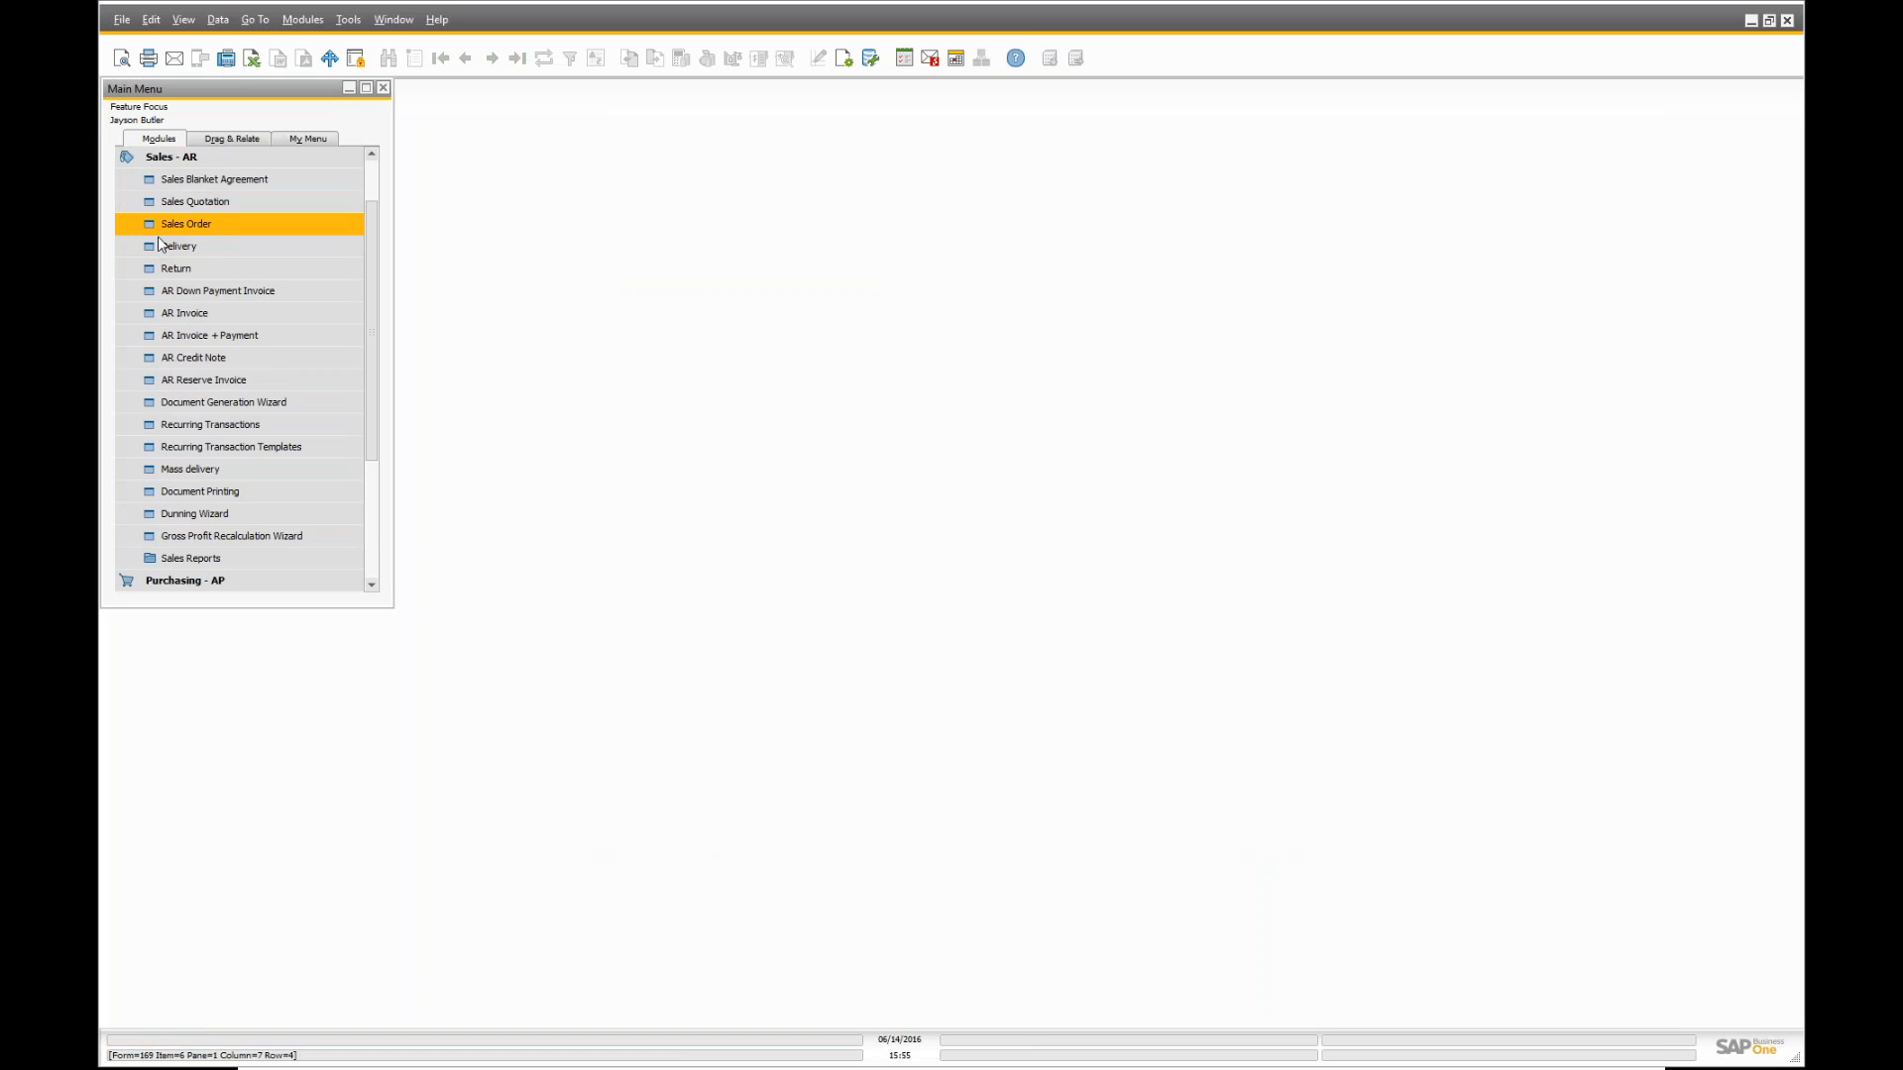
double_click(232, 223)
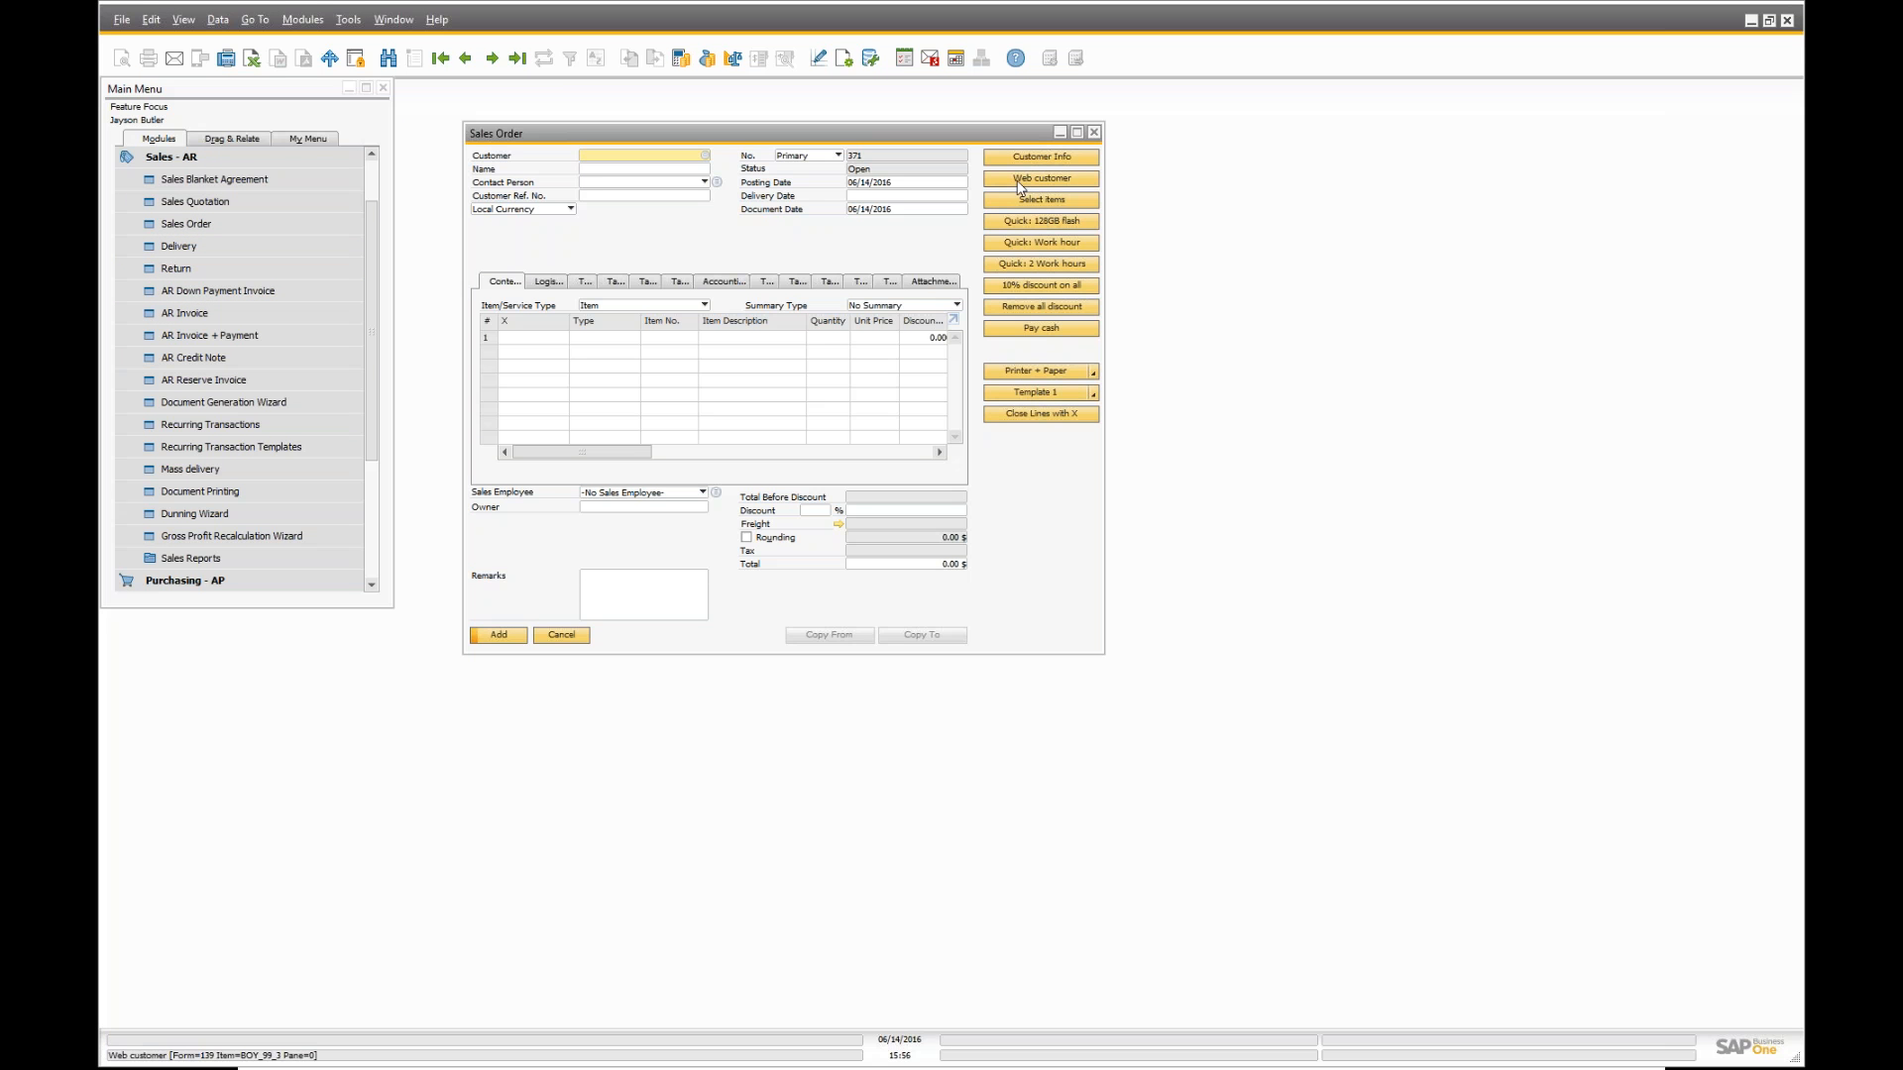
right_click(1011, 241)
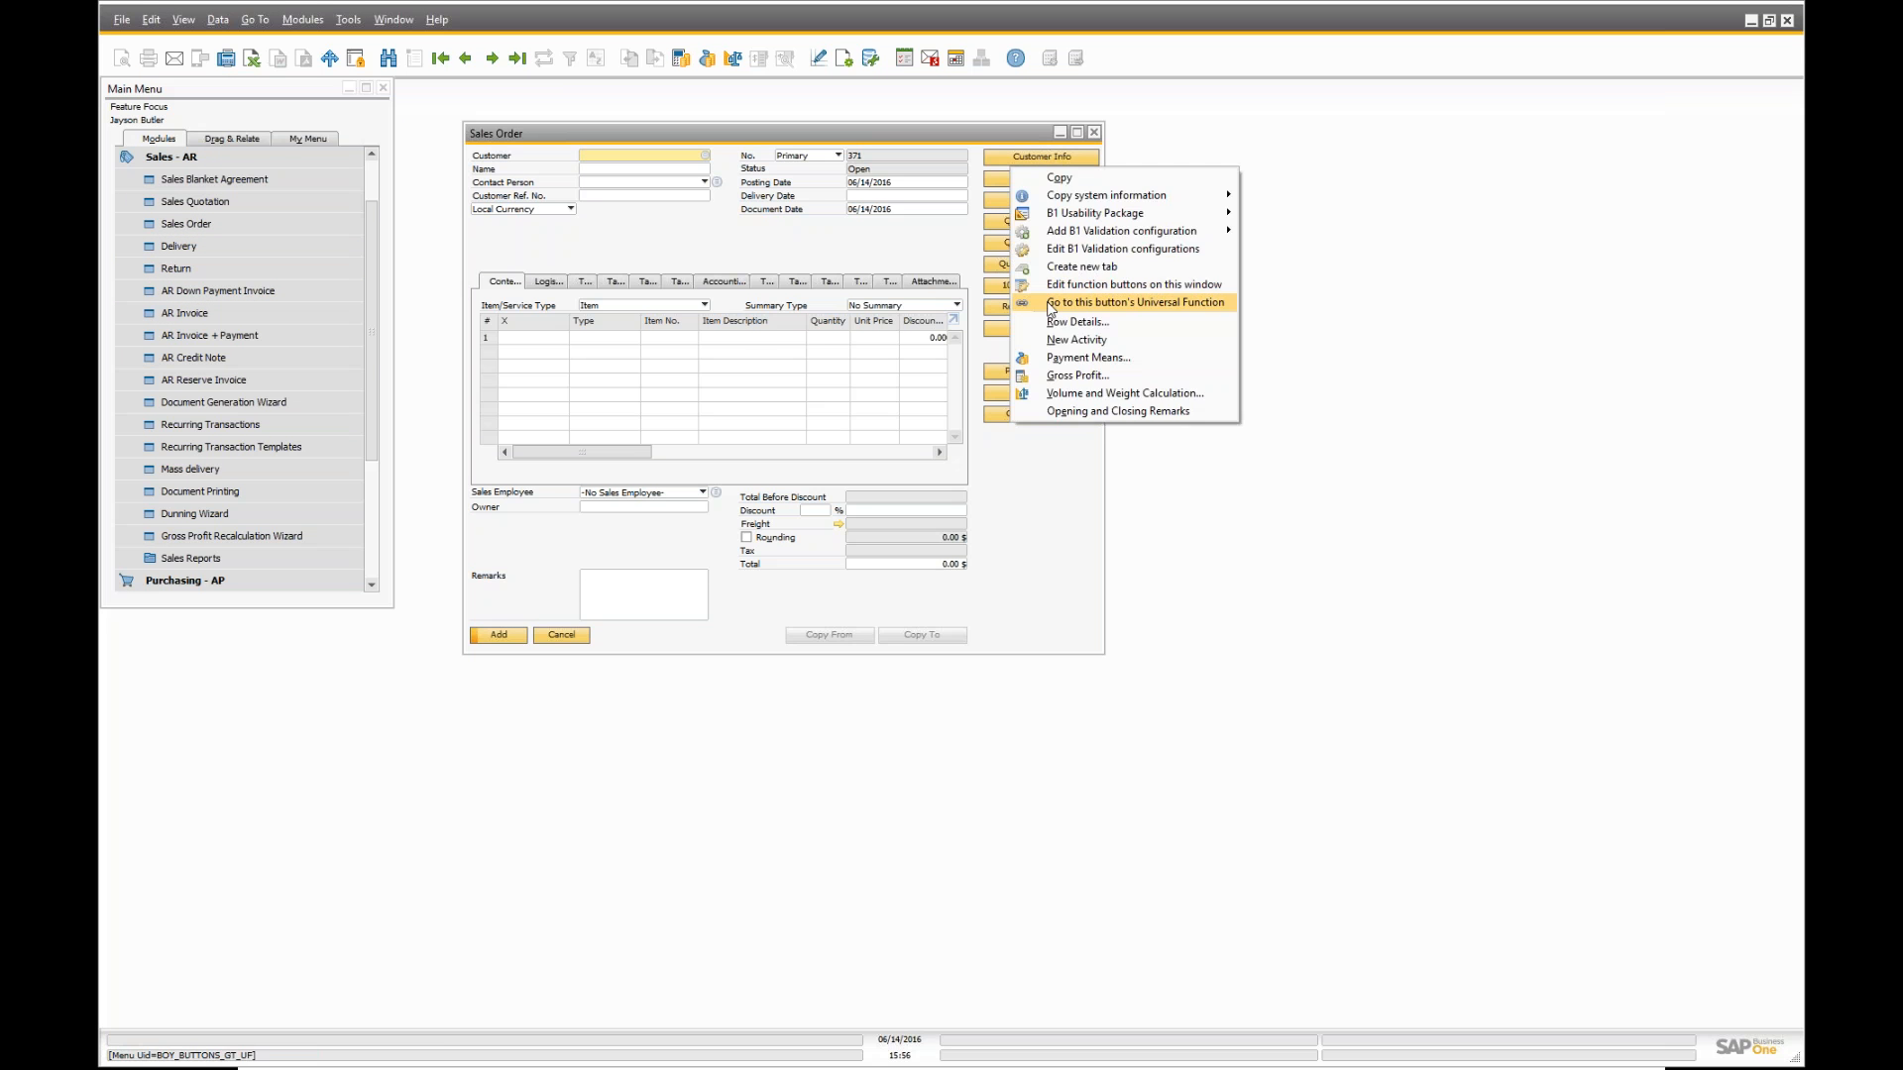
left_click(1135, 302)
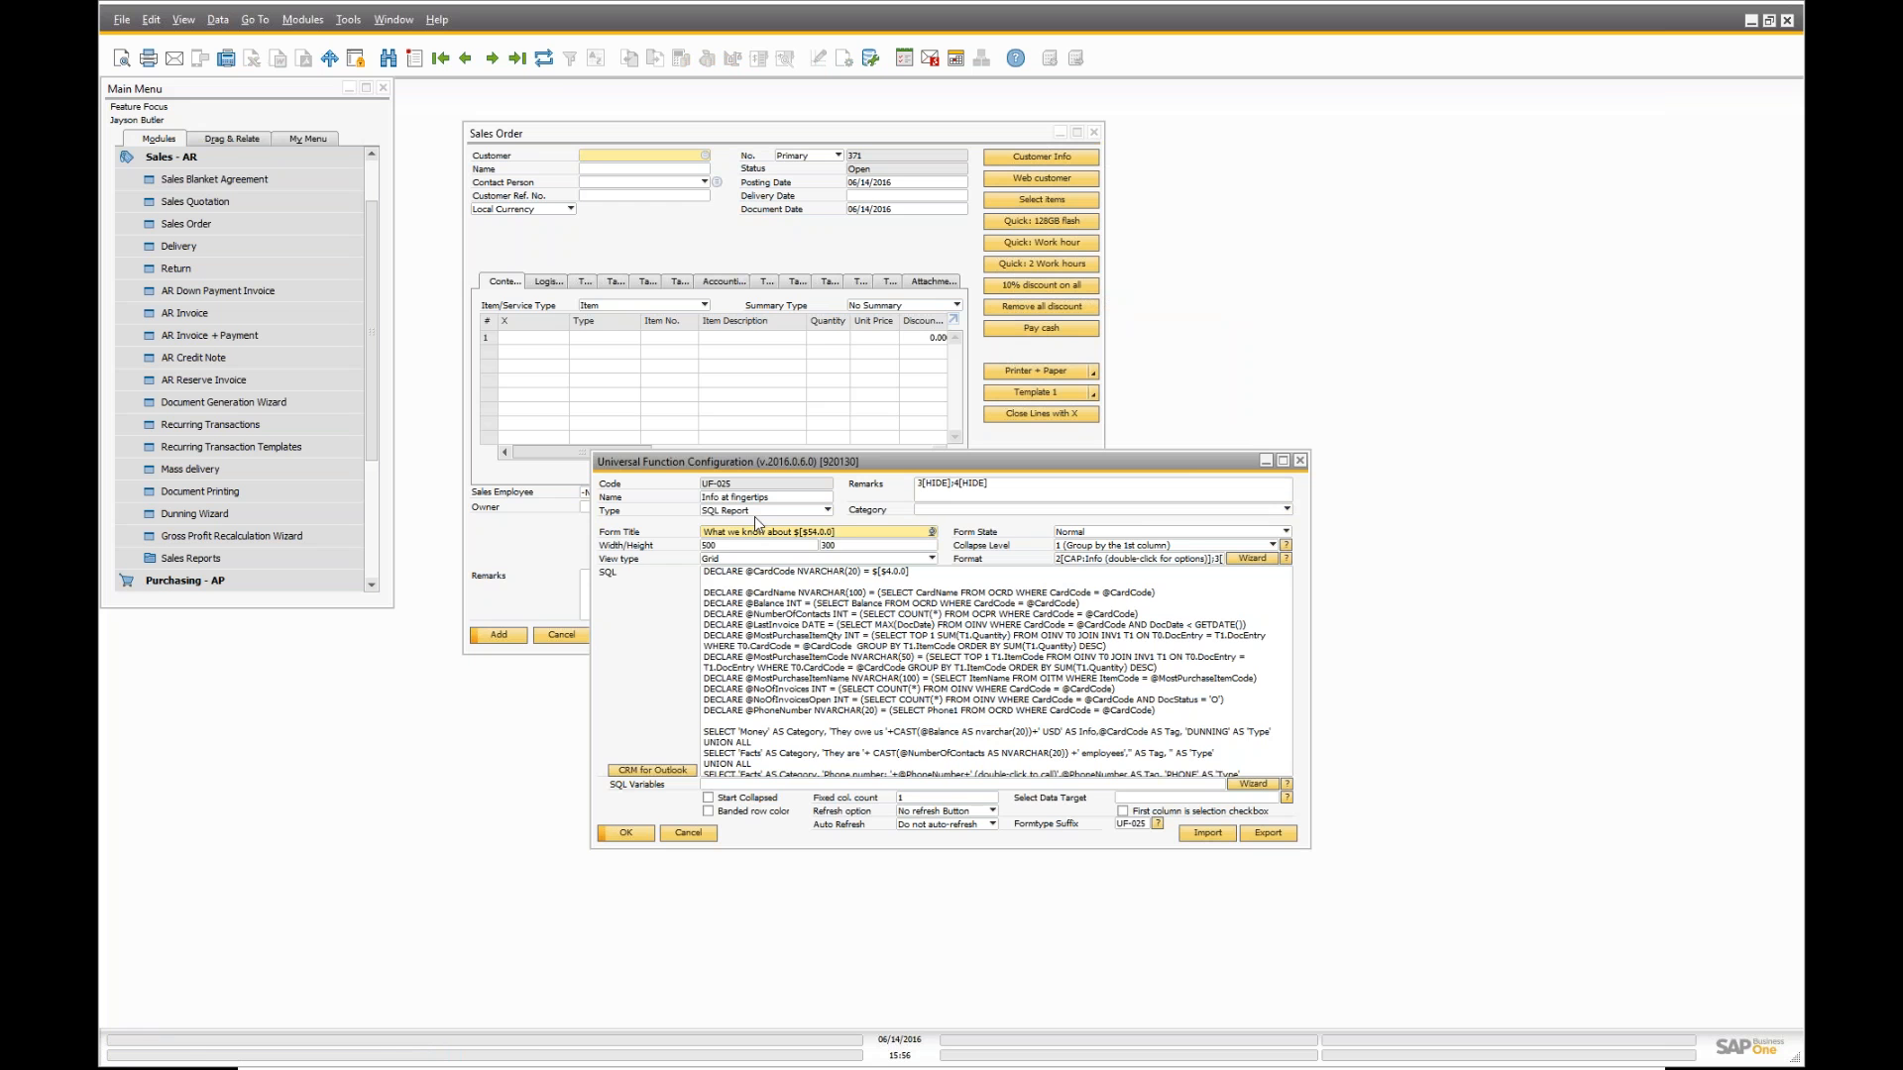
- Change the type of the Info at fingertips function to Crystal Report
left_click(758, 511)
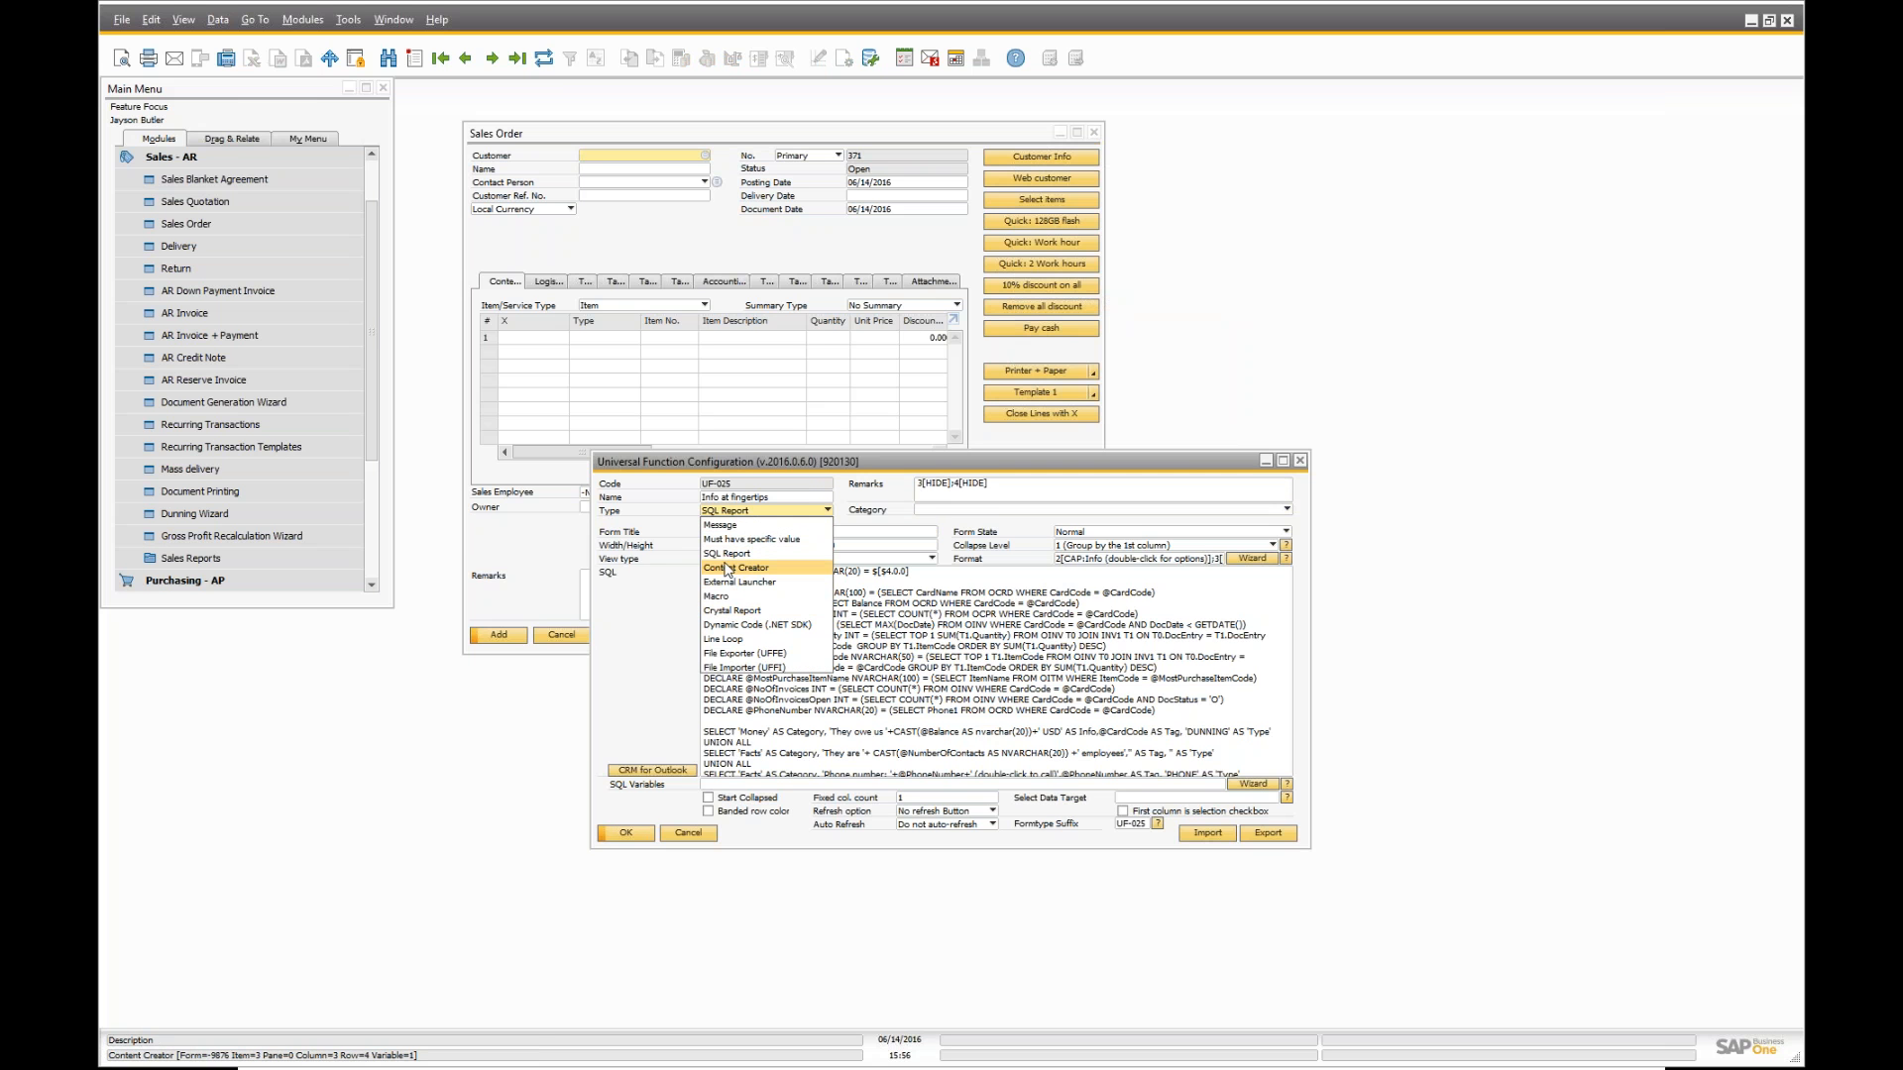
left_click(753, 624)
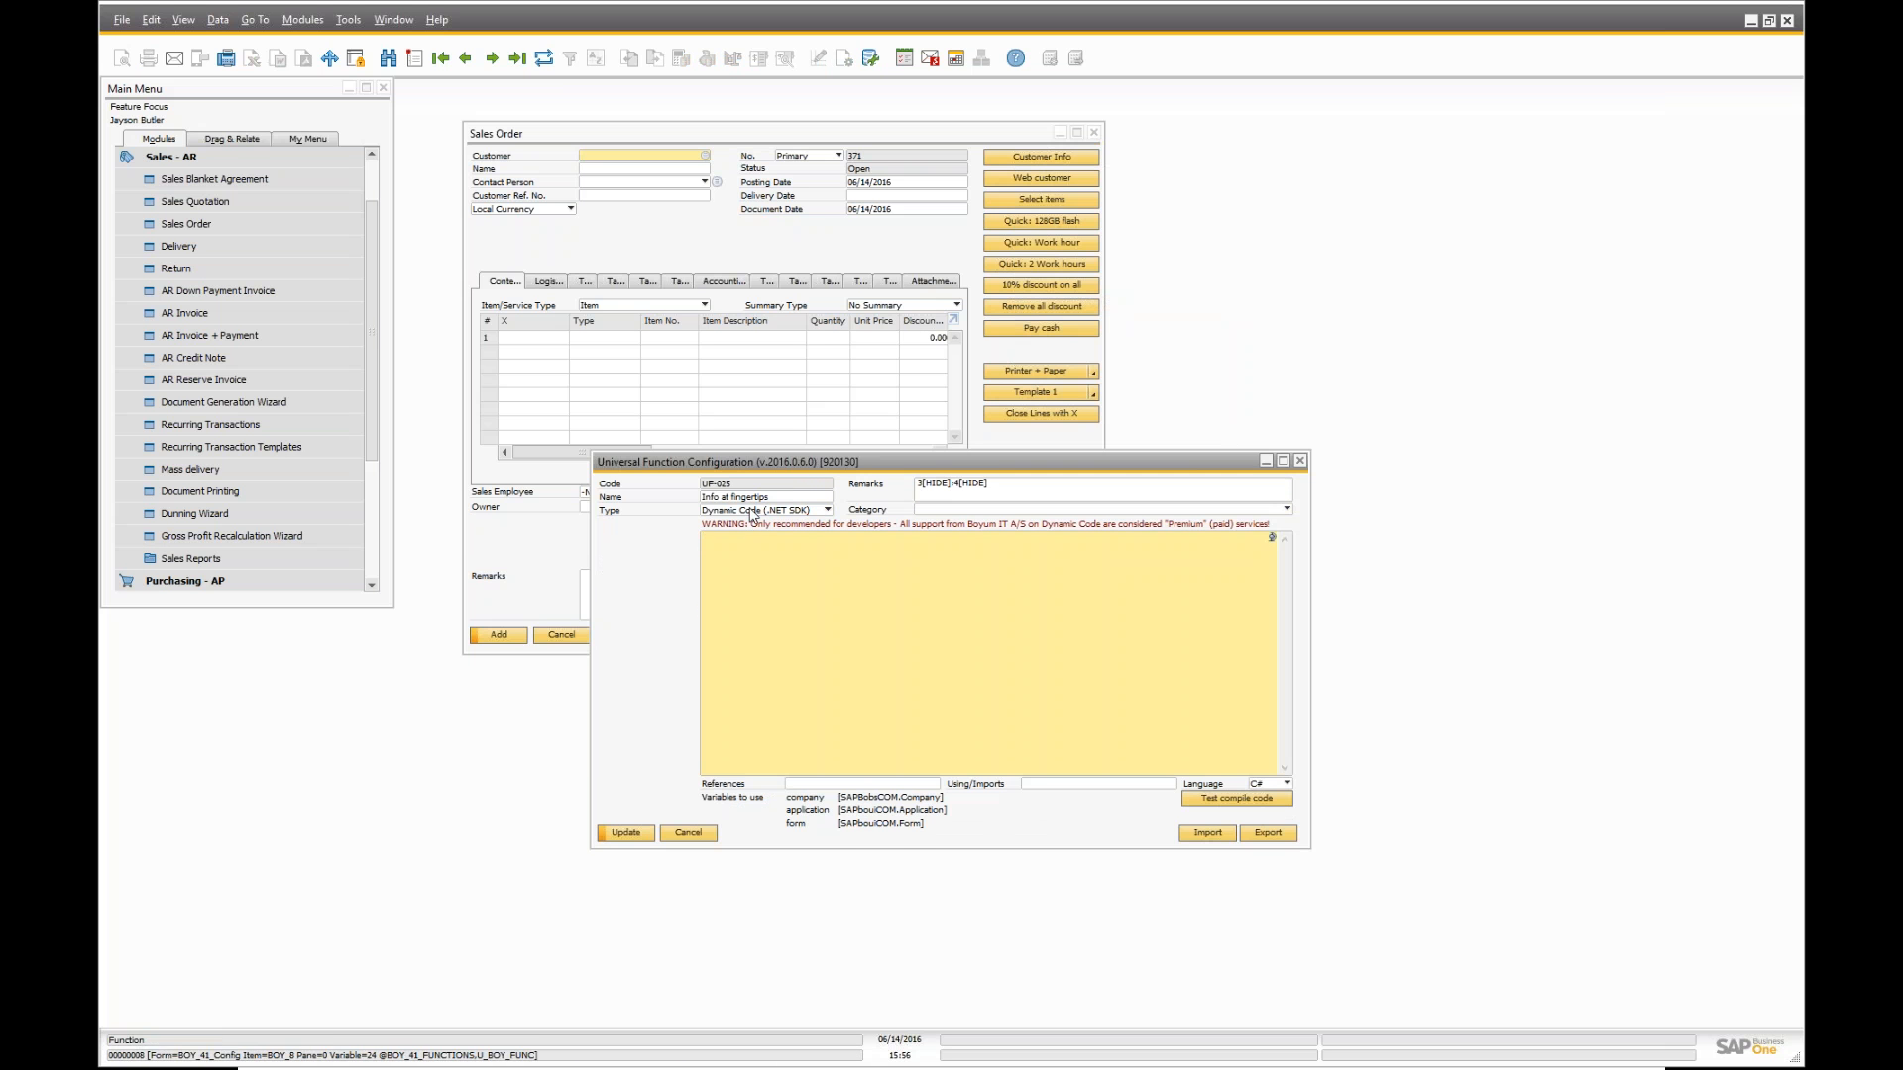
left_click(768, 510)
left_click(764, 607)
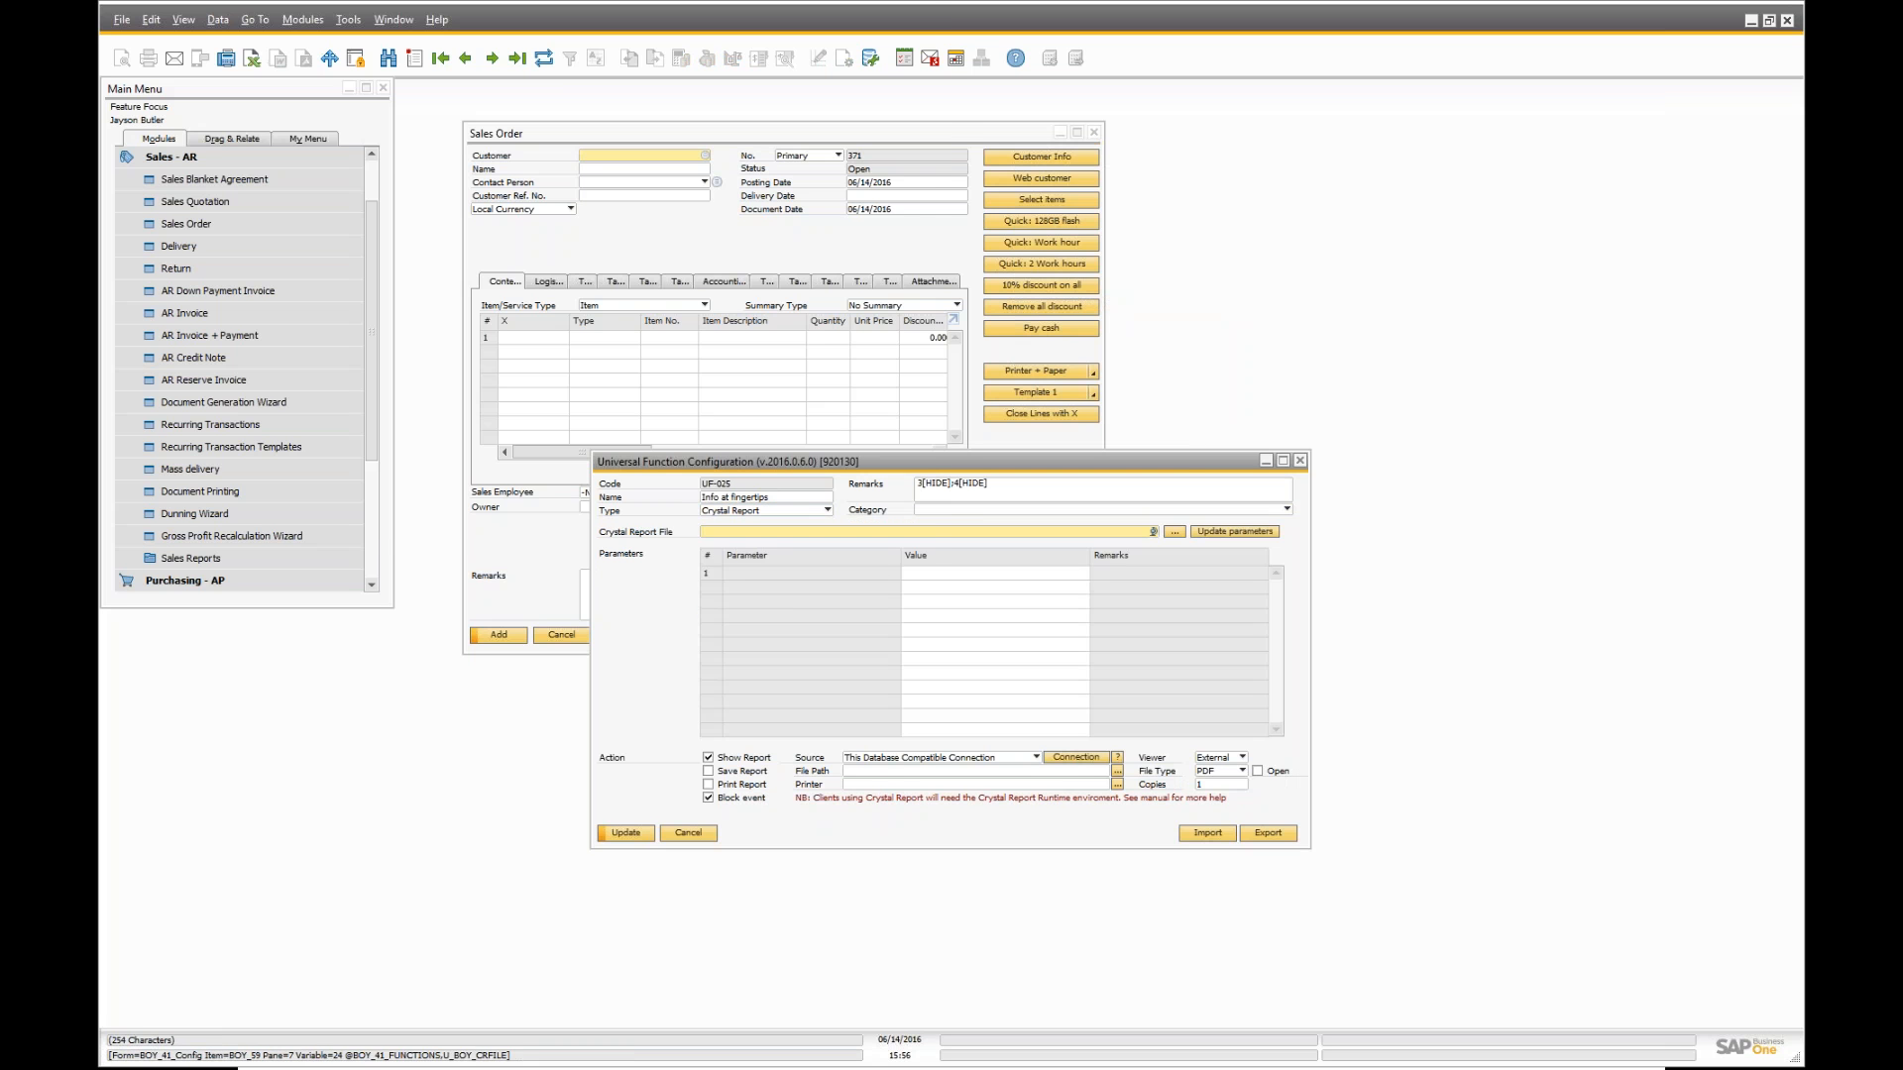
- Choose Documents.rpt from the Crystal folder as the function's Crystal Report file
left_click(1174, 533)
scroll(153, 169, "up", 5)
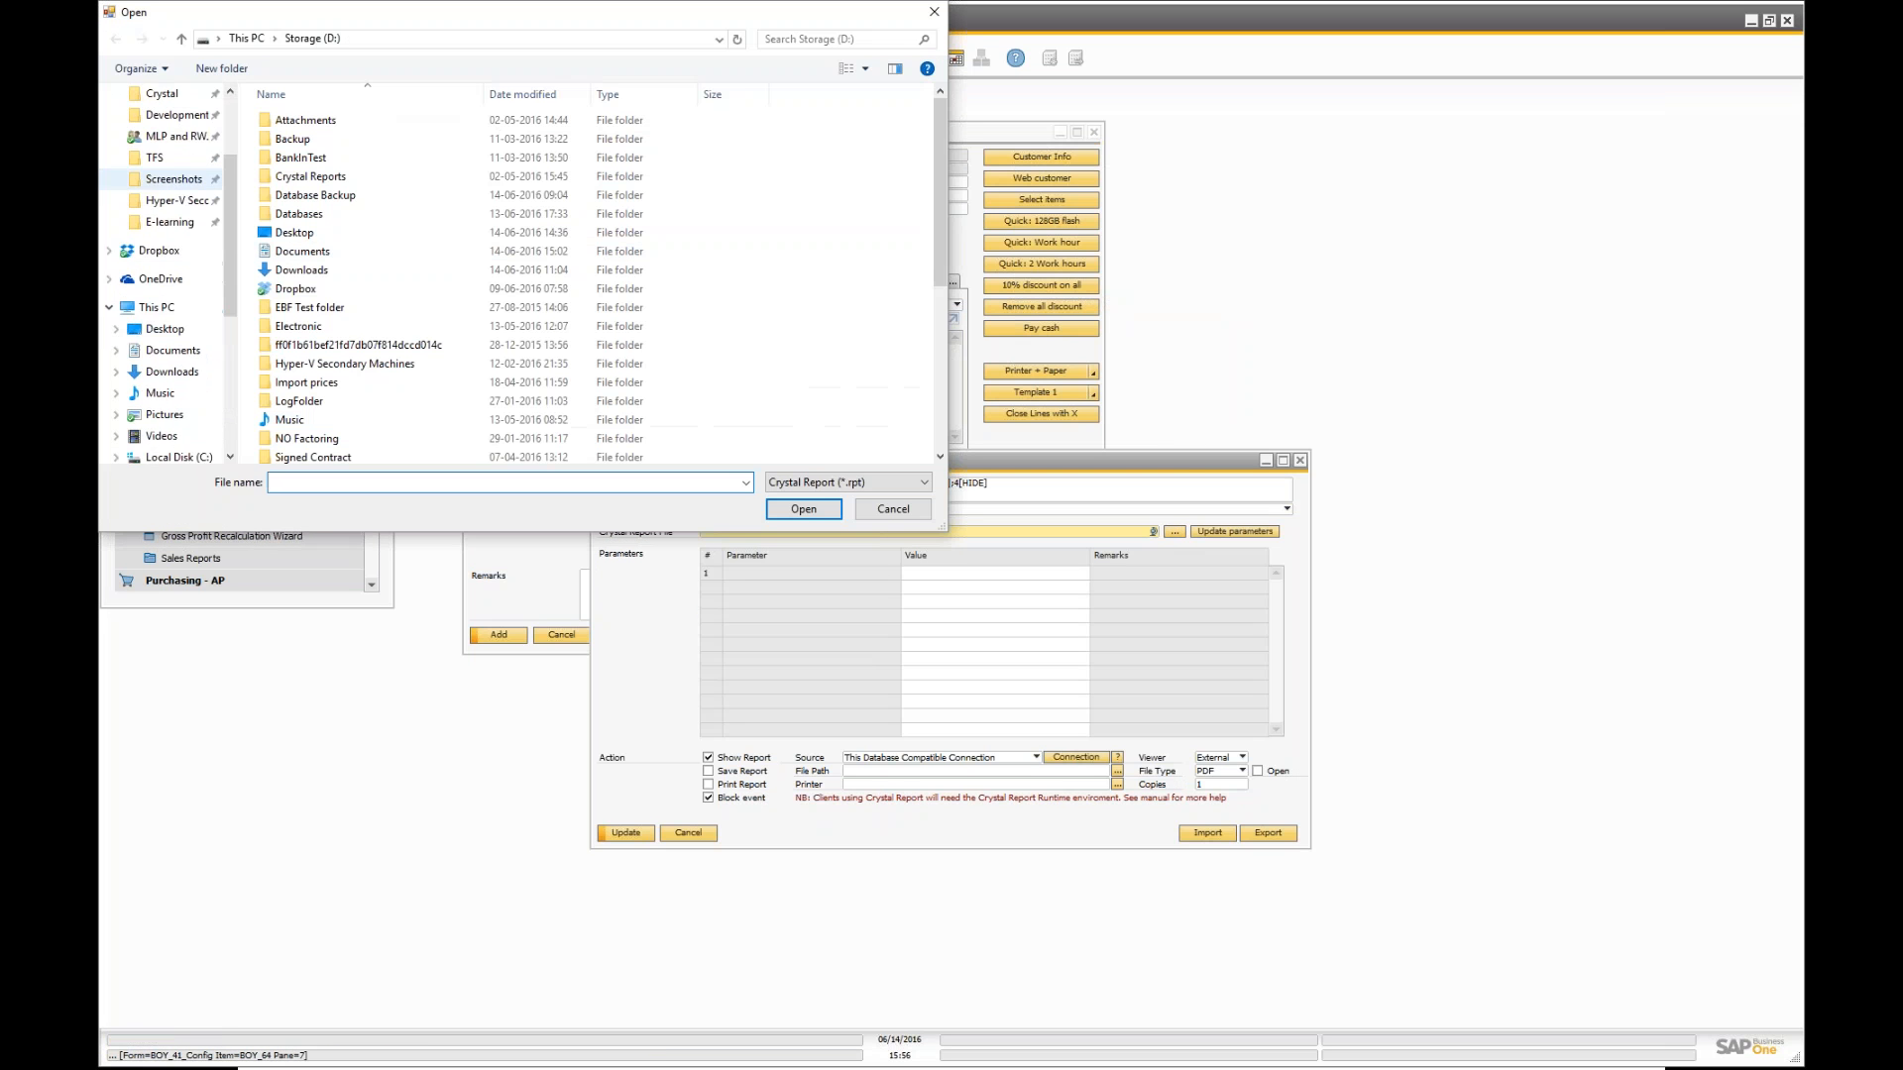
left_click(161, 200)
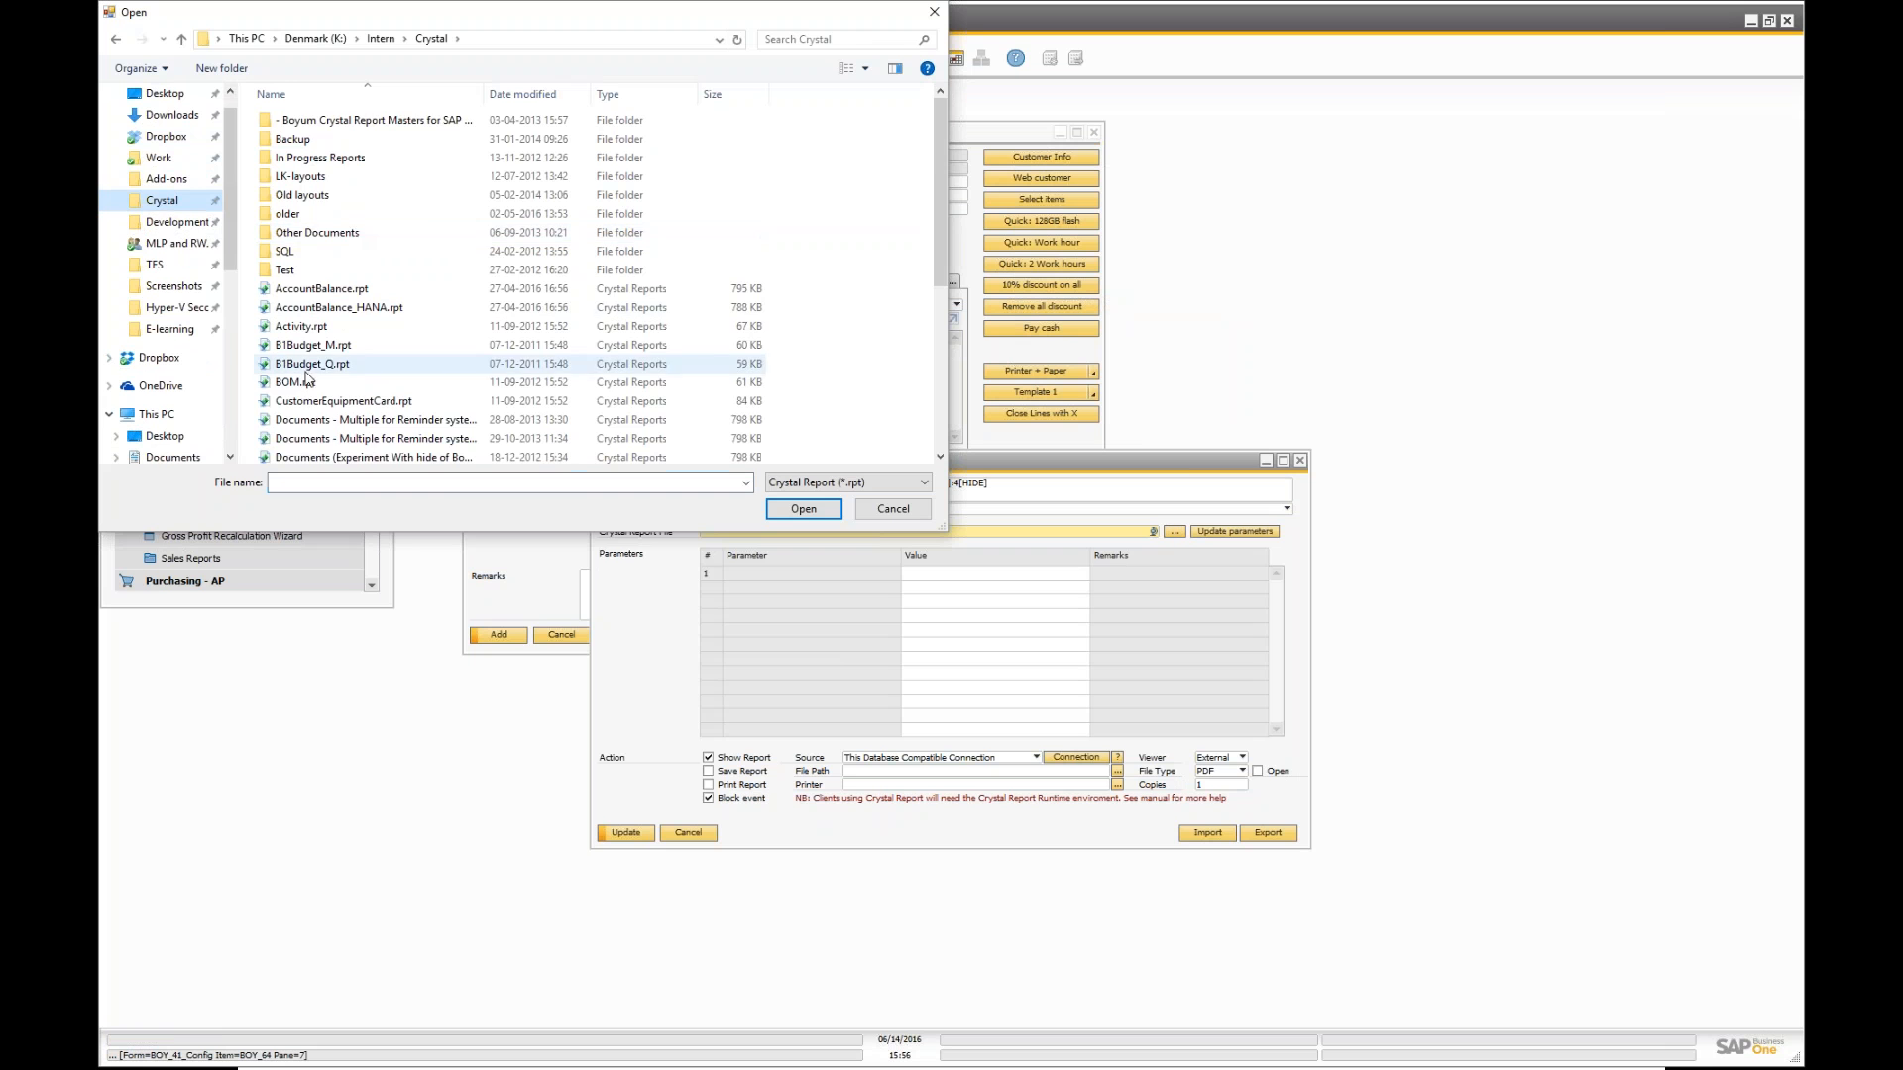
scroll(318, 367, "down", 2)
left_click(317, 362)
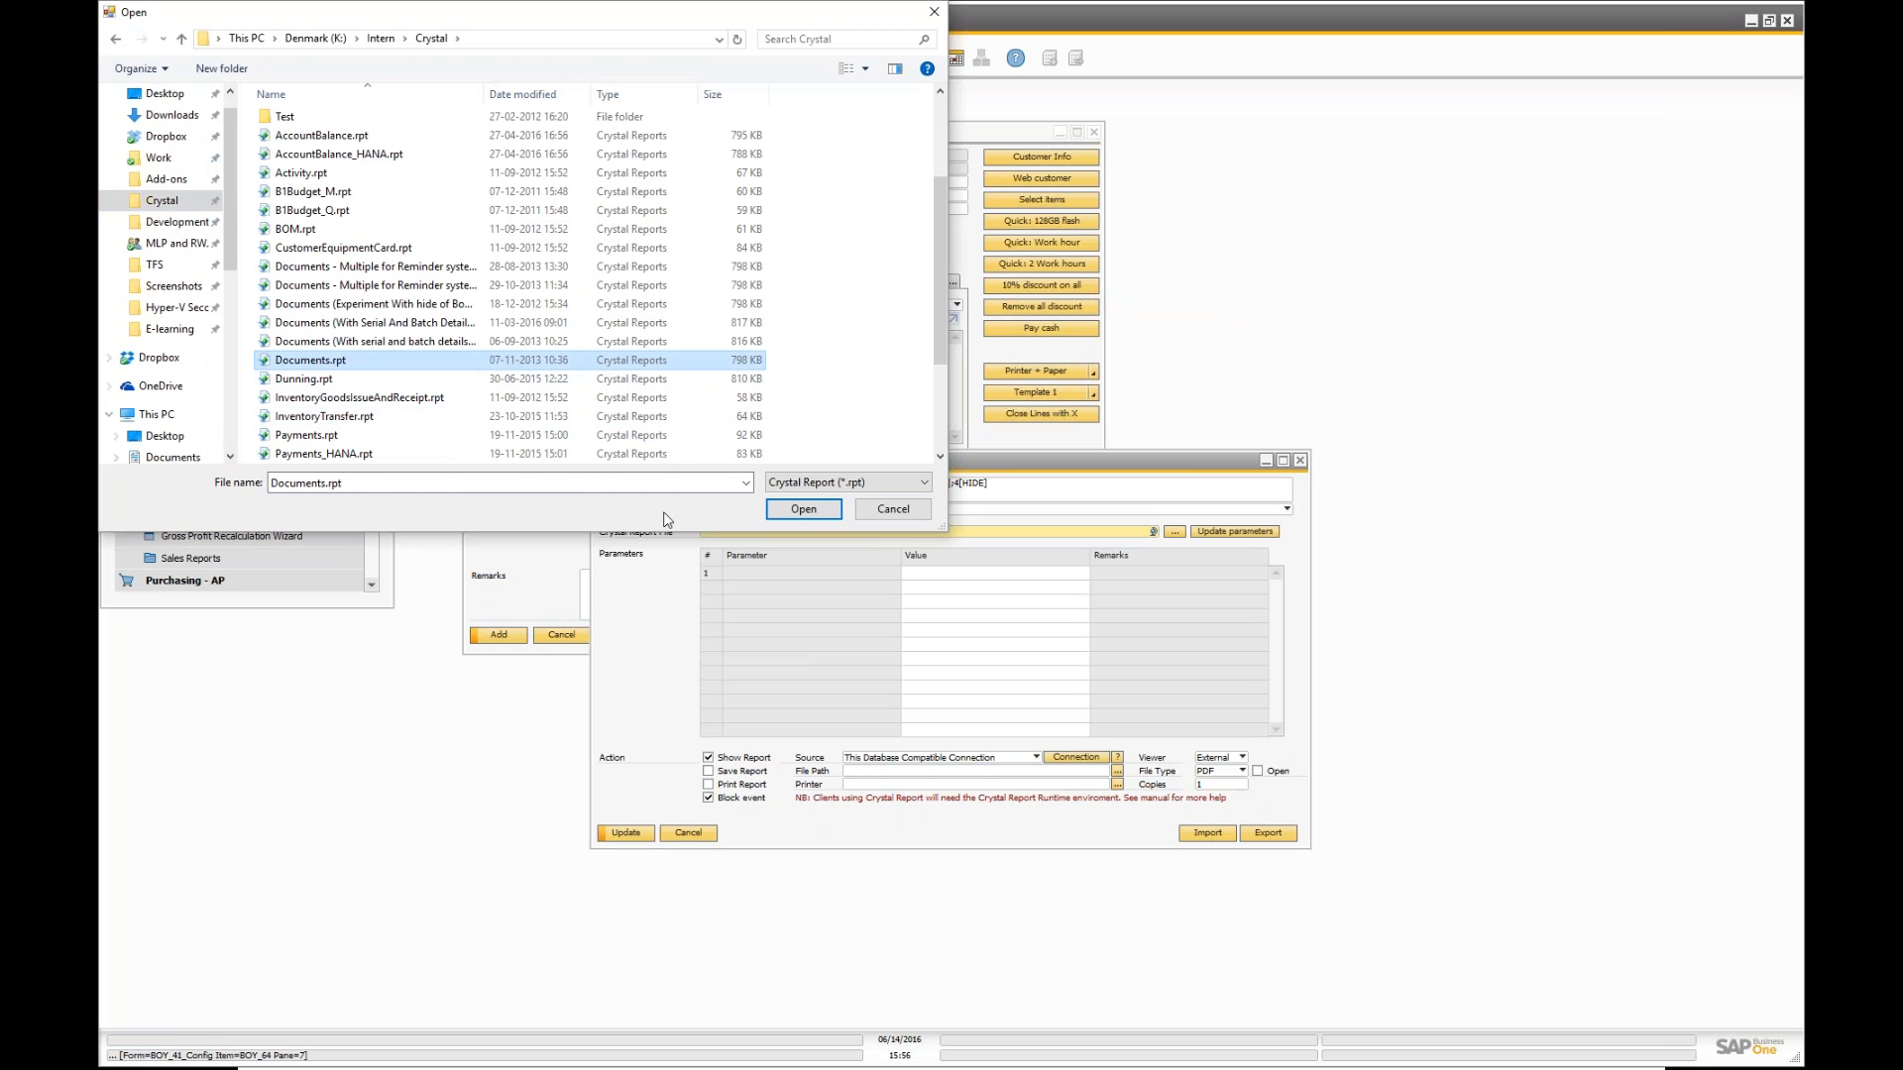
left_click(804, 509)
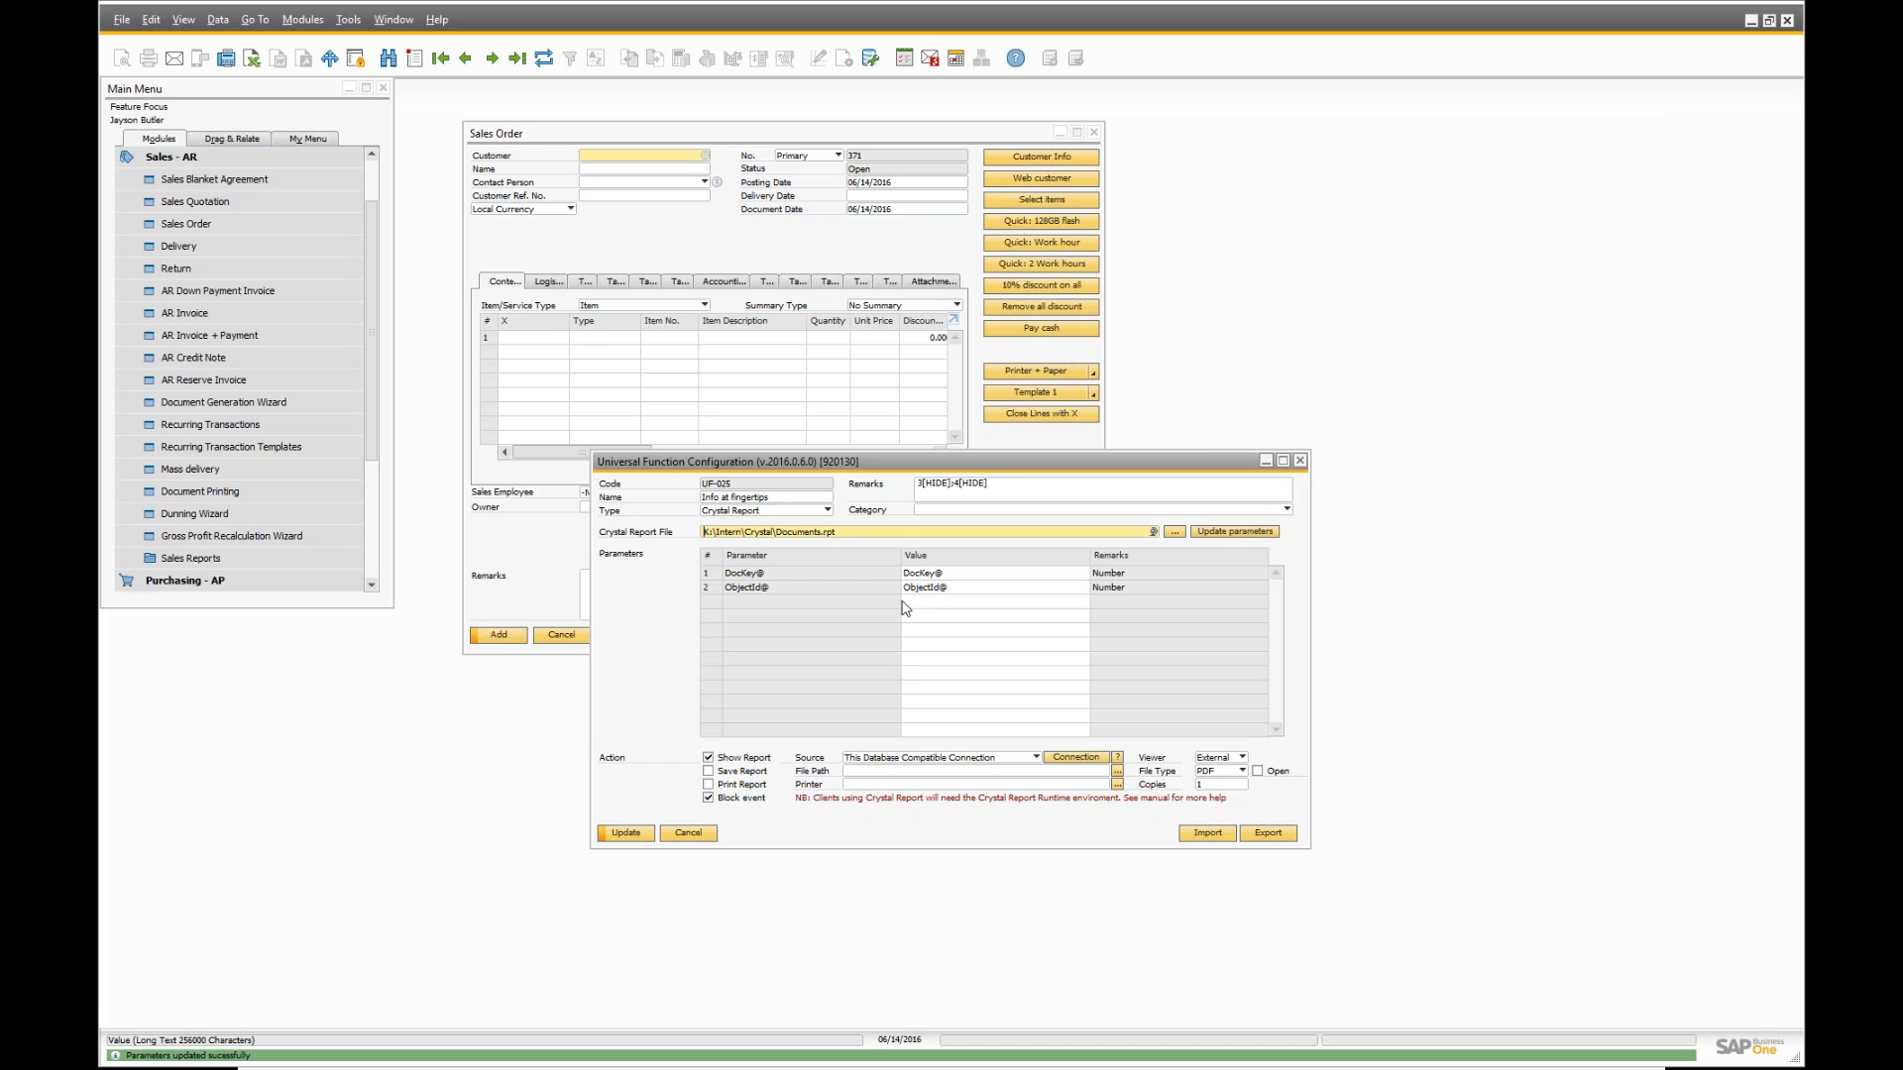
- Set the report parameters DocKey@ to 1 and ObjectId@ to 13, and save the universal function
left_click(926, 572)
type("1")
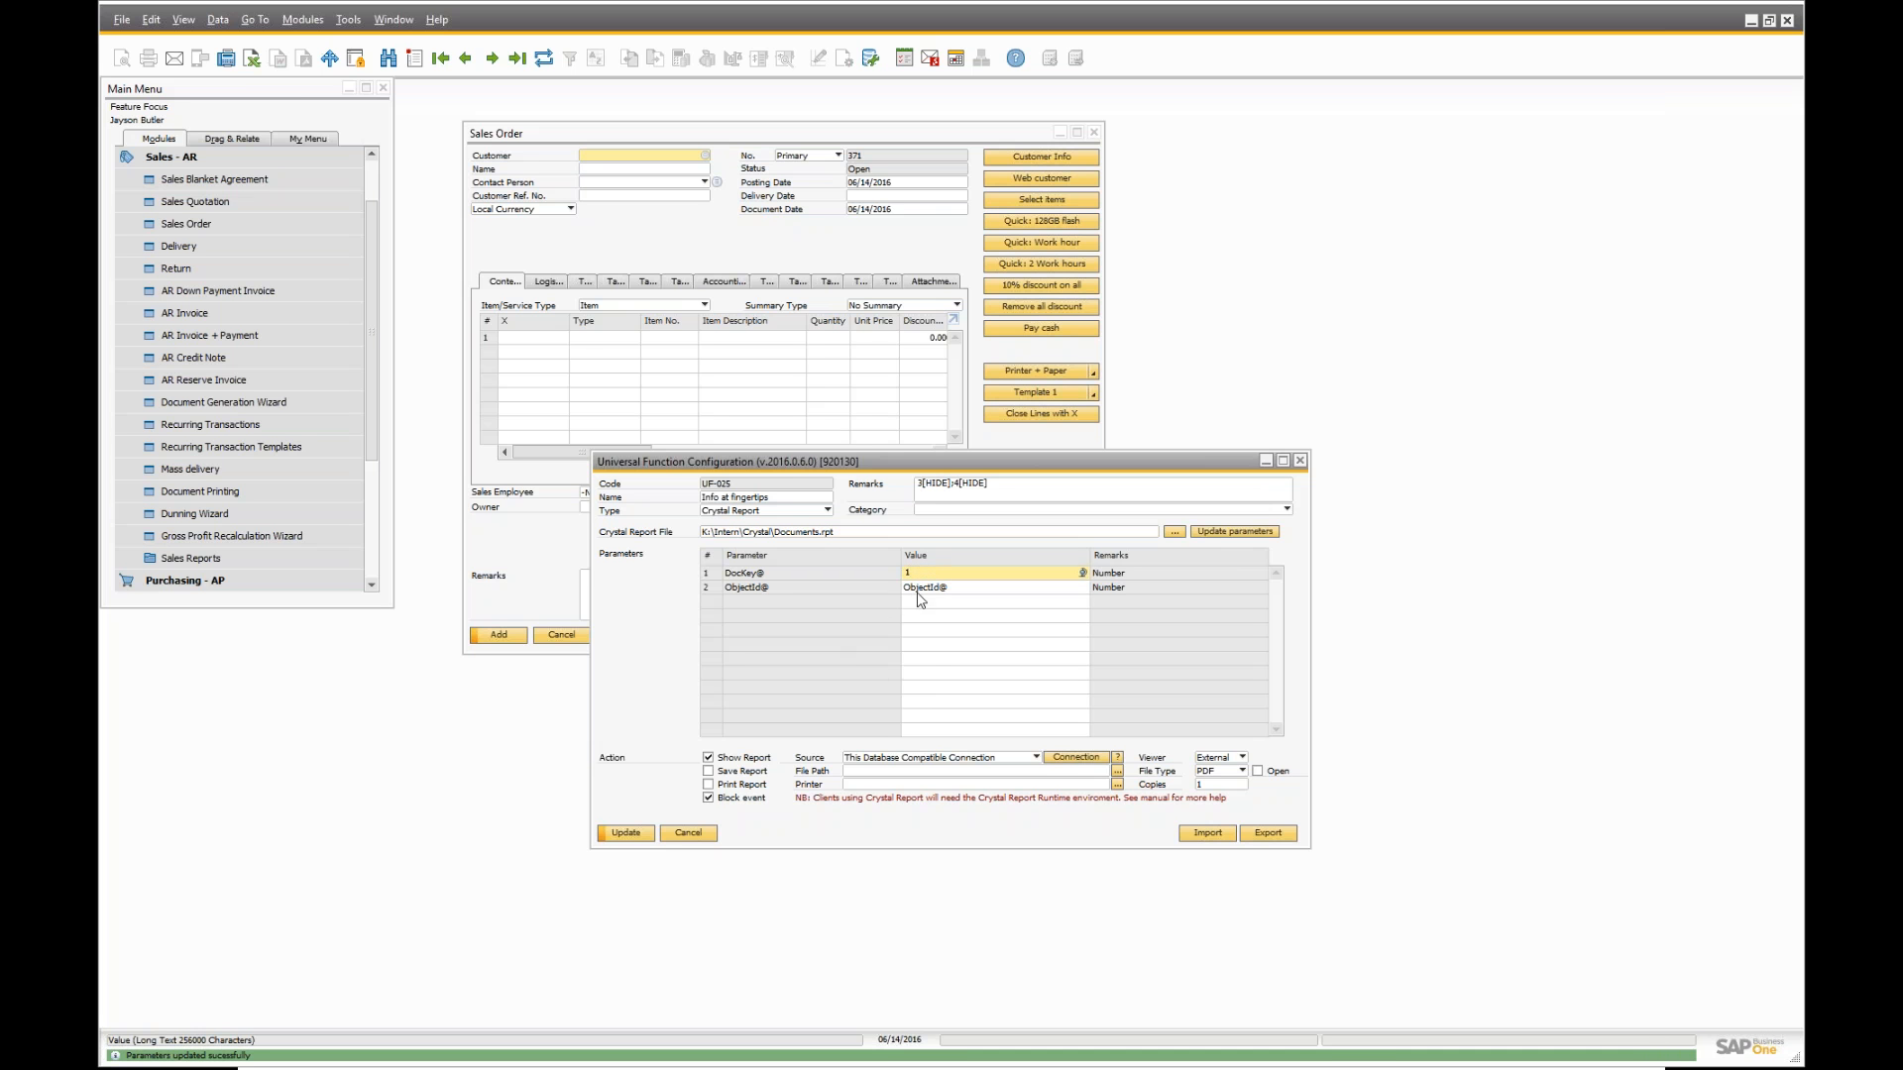
key("Down")
type("13")
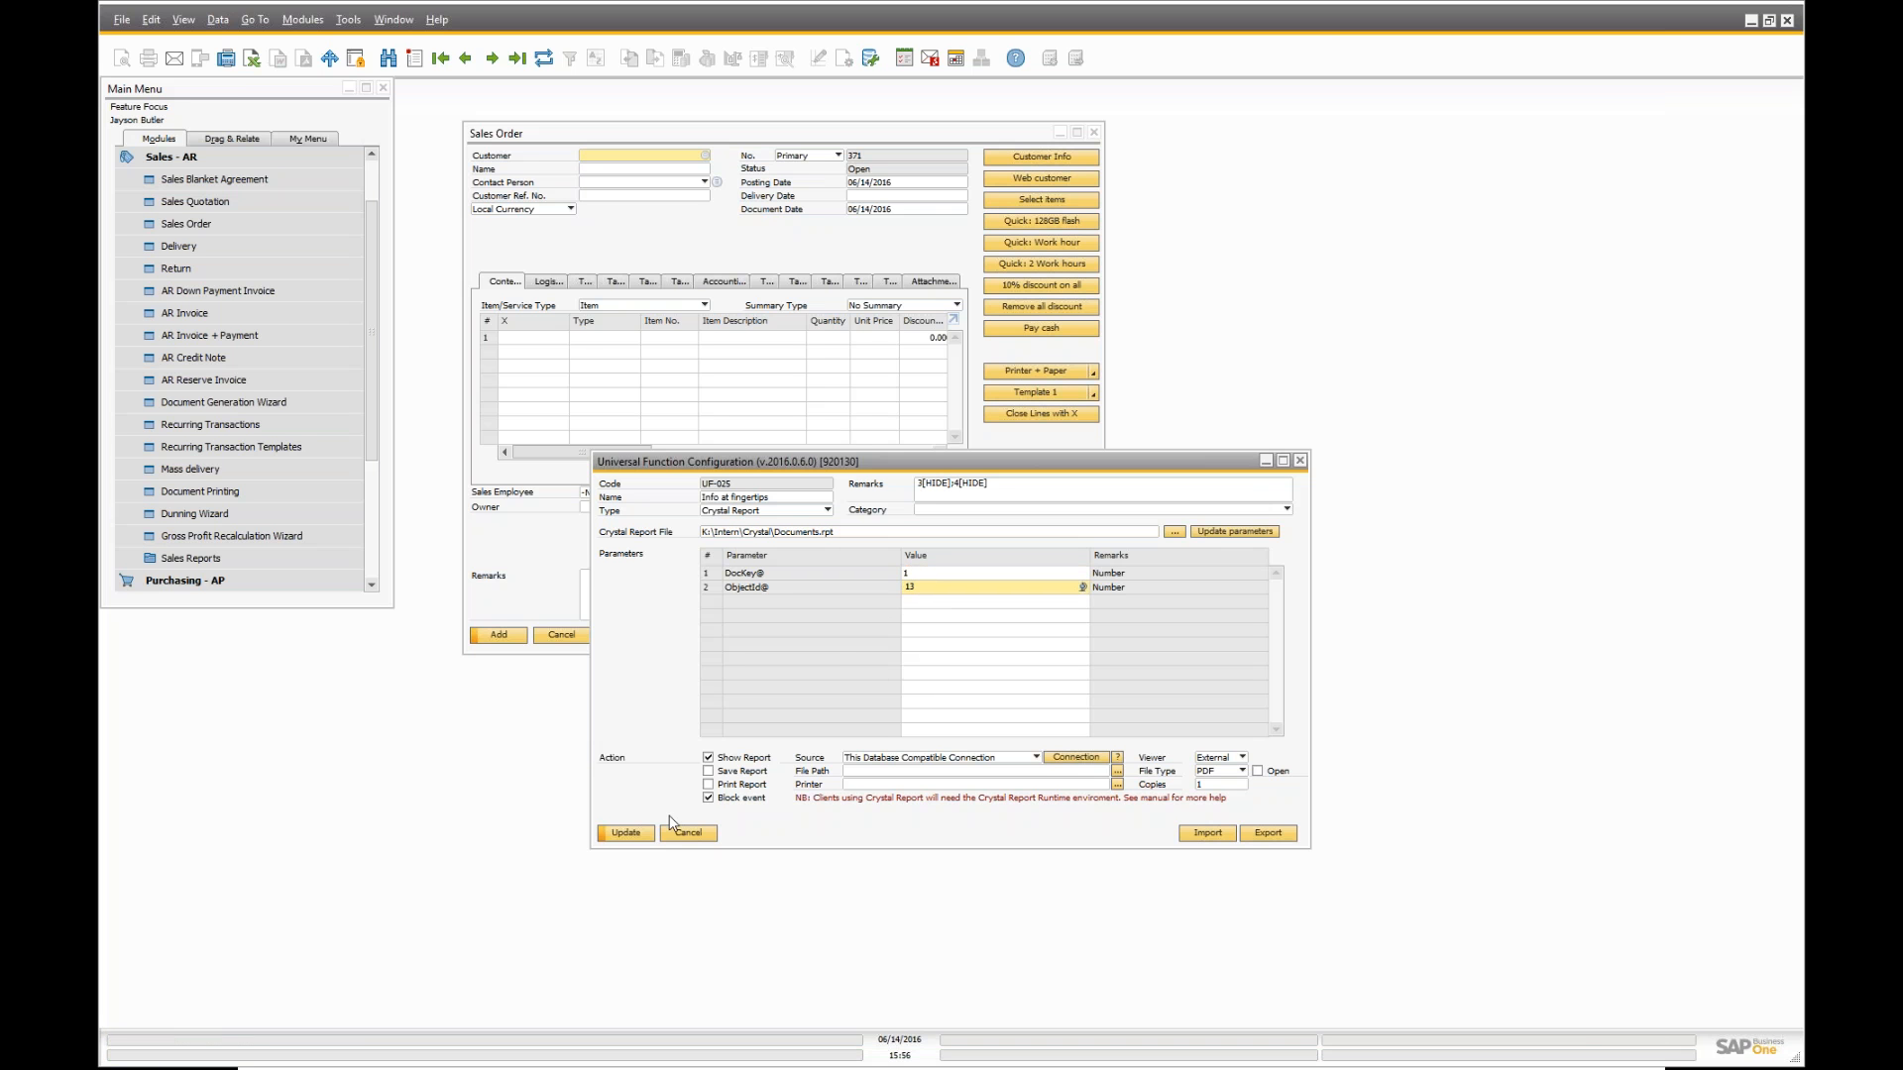
left_click(628, 833)
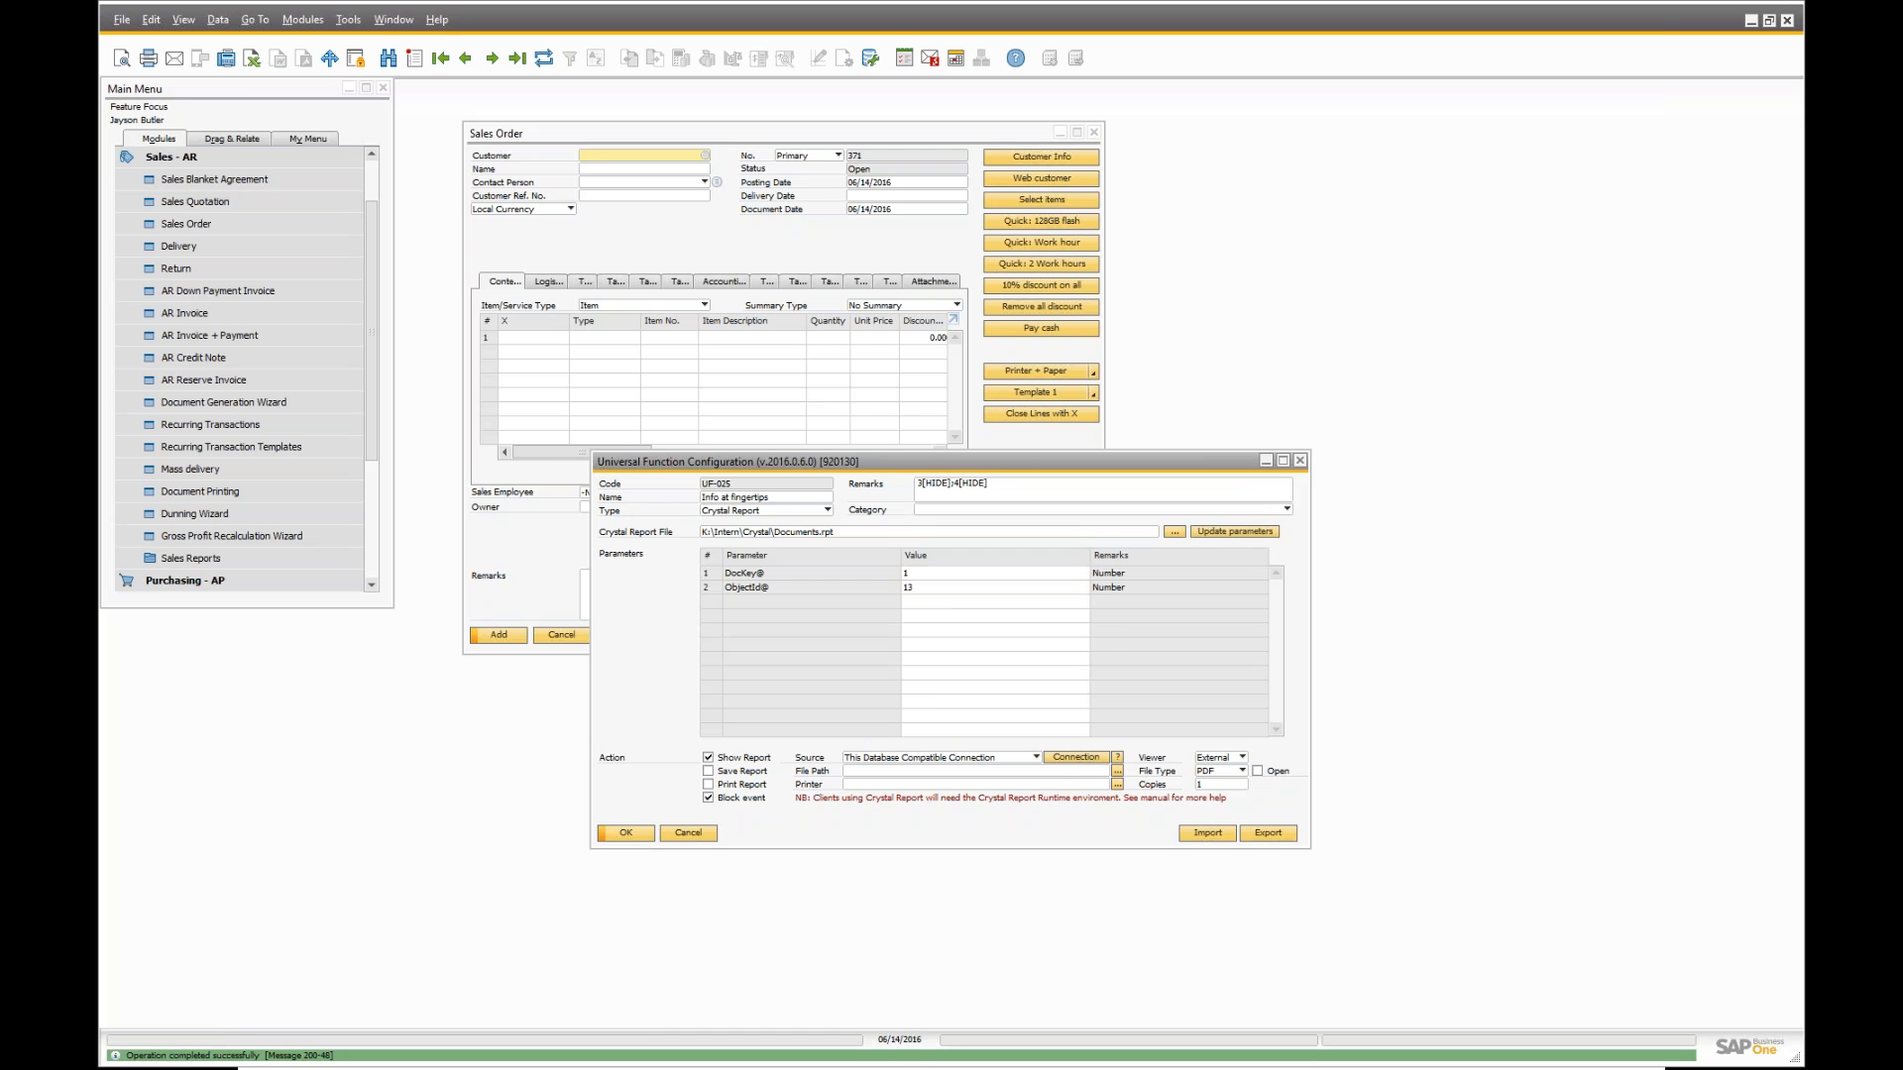
- Run the Customer Info function from the sales order, view the generated Crystal invoice, and close the report viewer
left_click(895, 245)
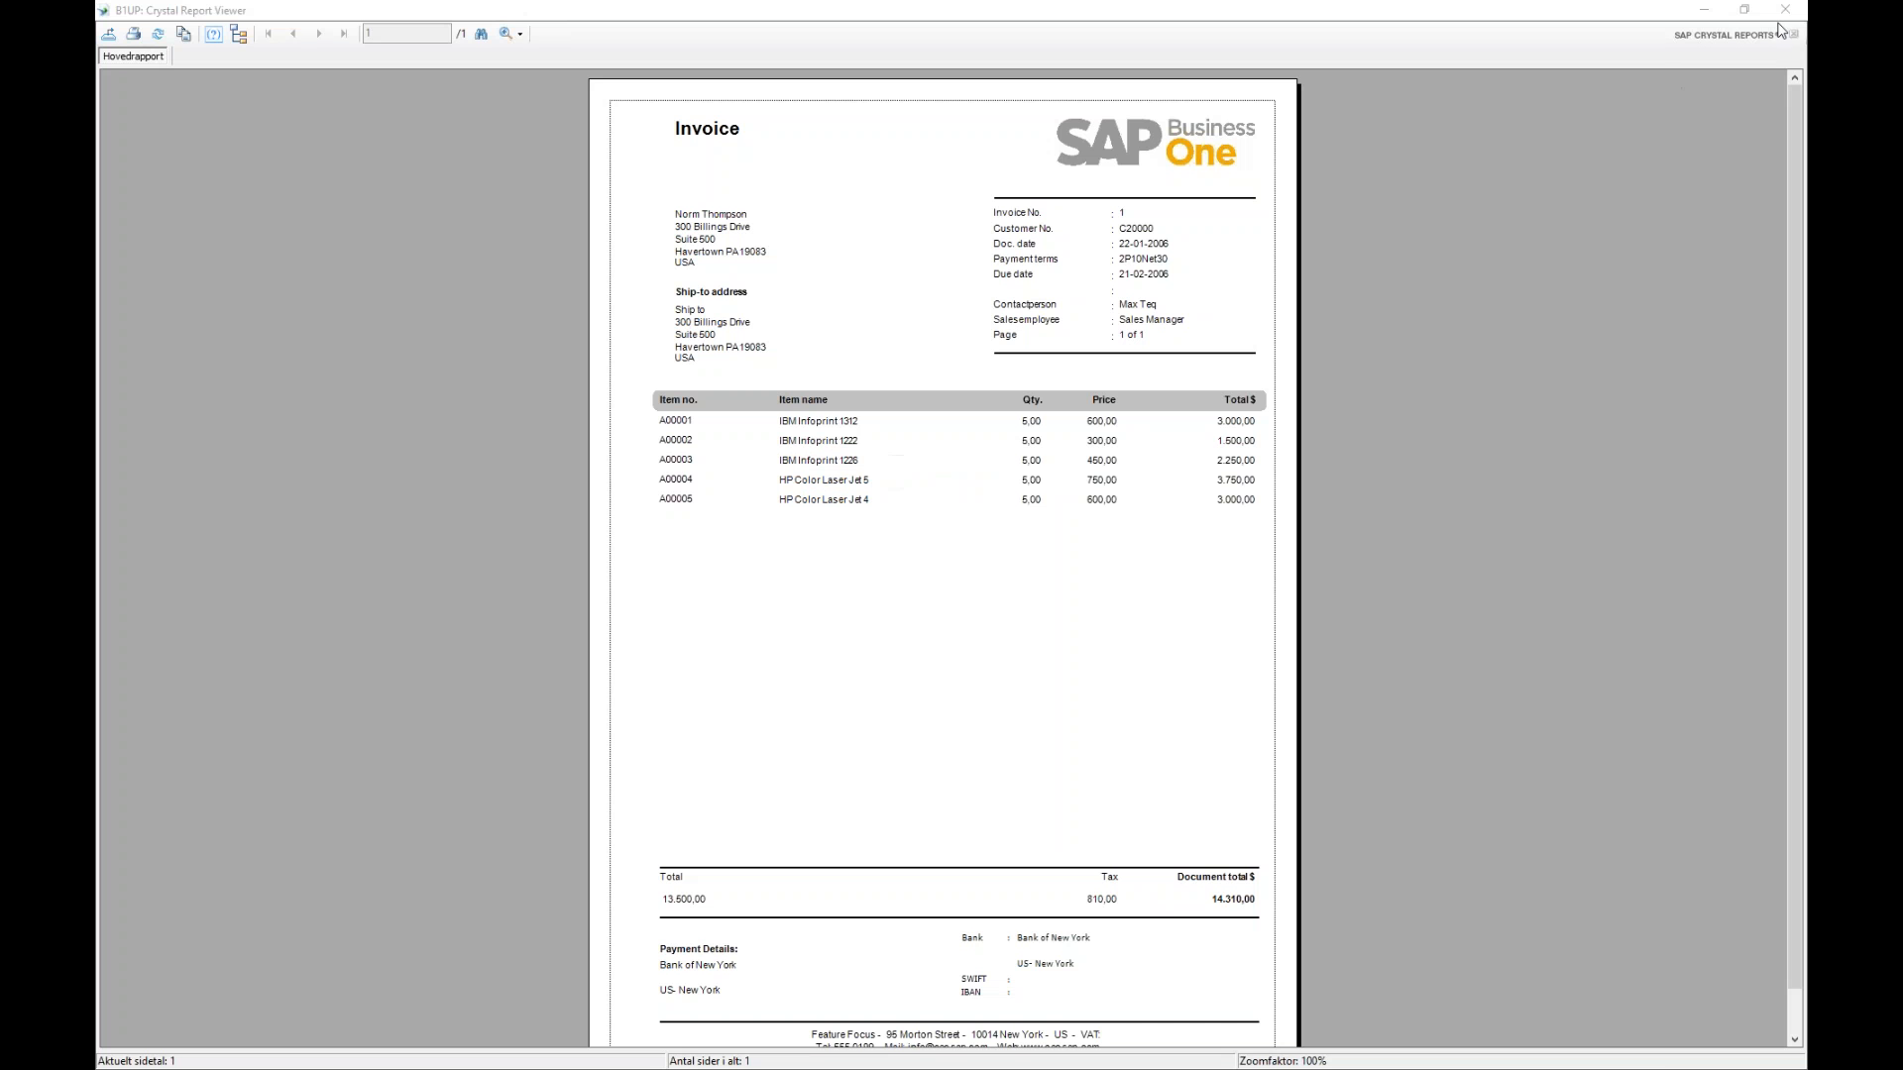
left_click(1785, 10)
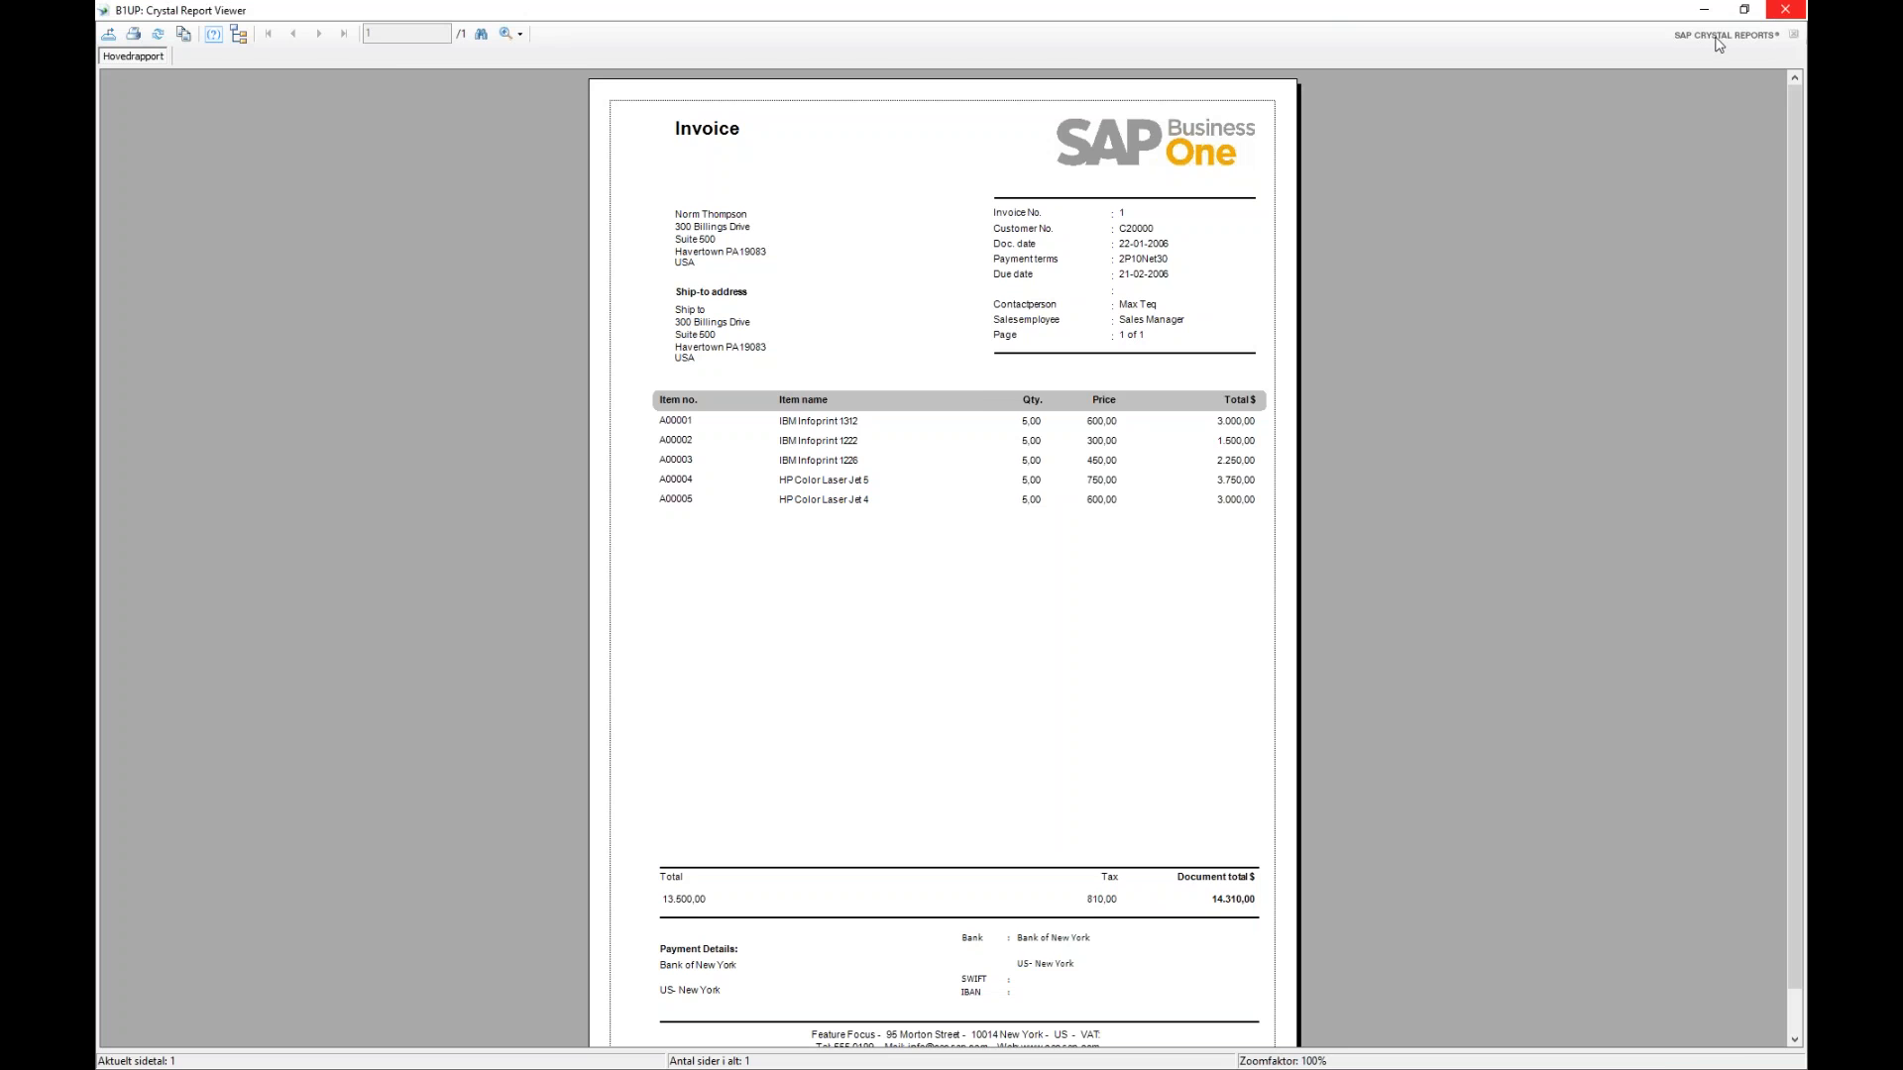
left_click(1785, 9)
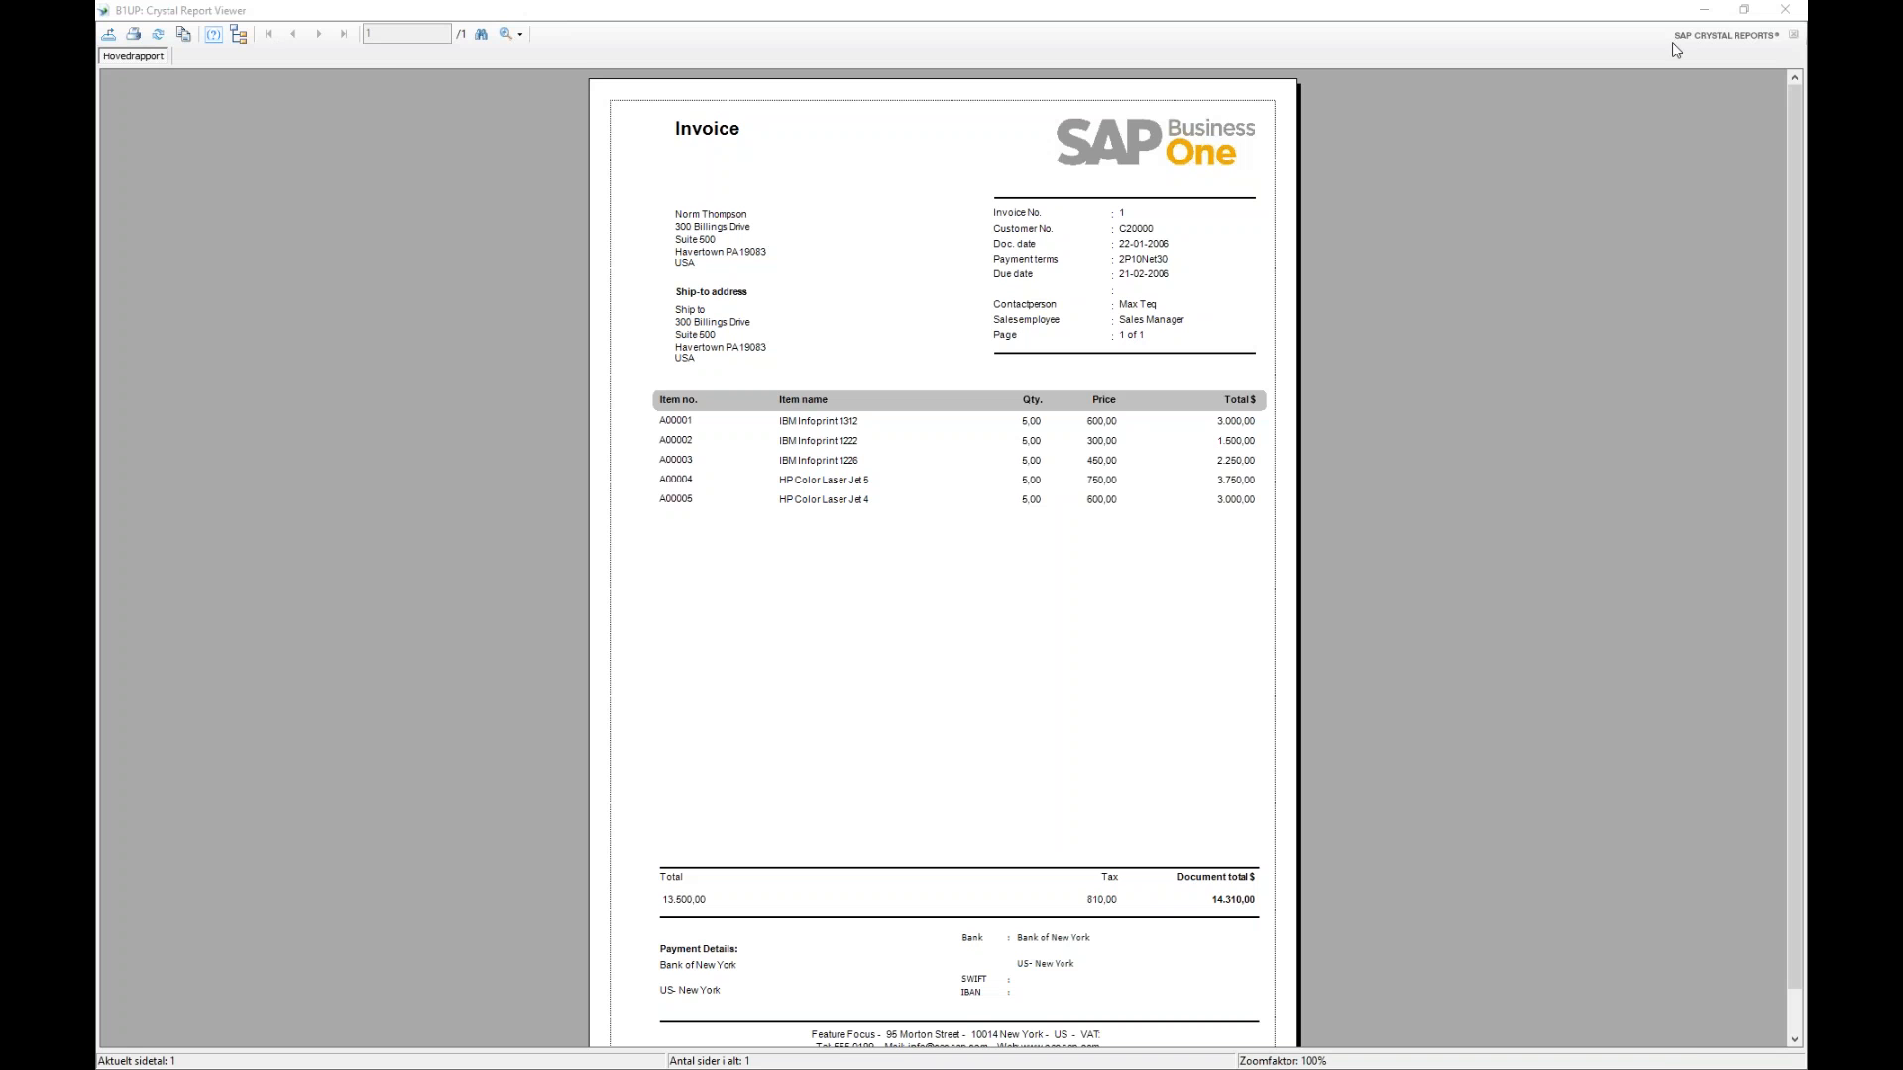
left_click(1782, 17)
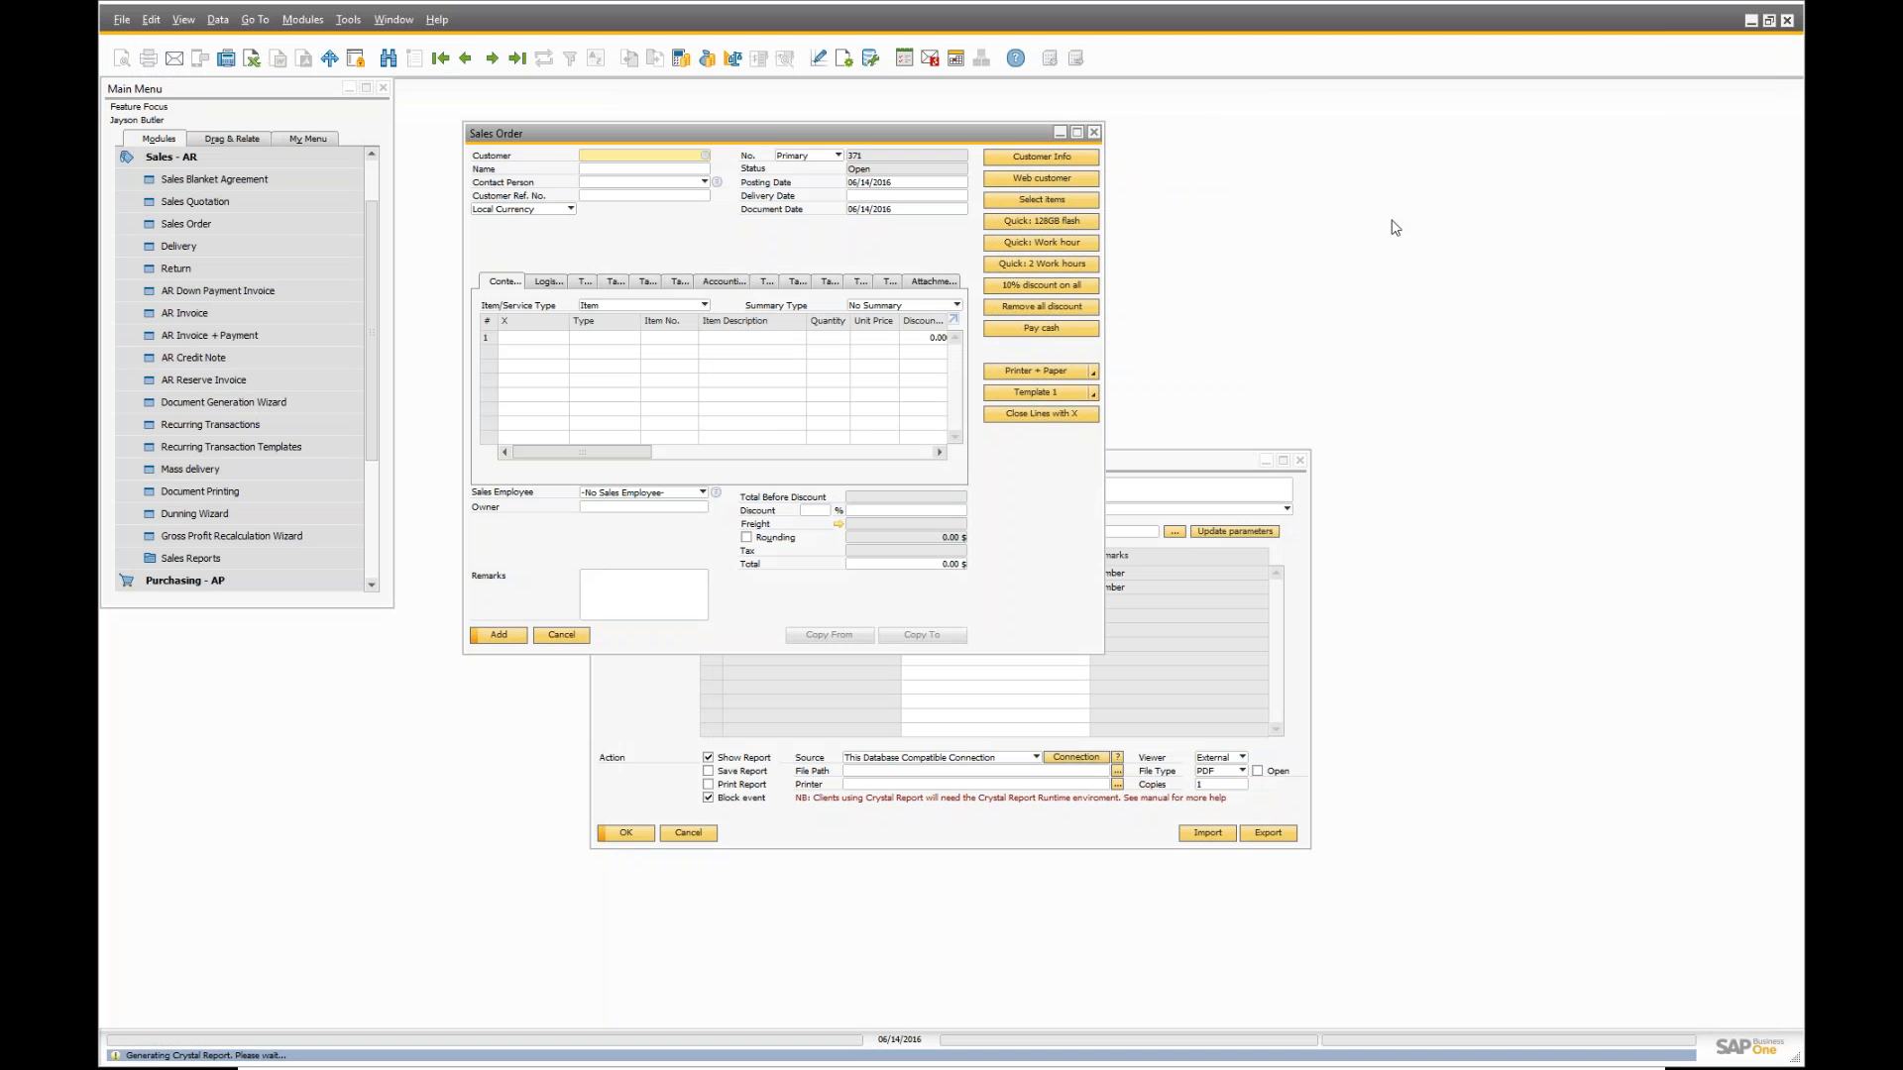
left_click(1788, 8)
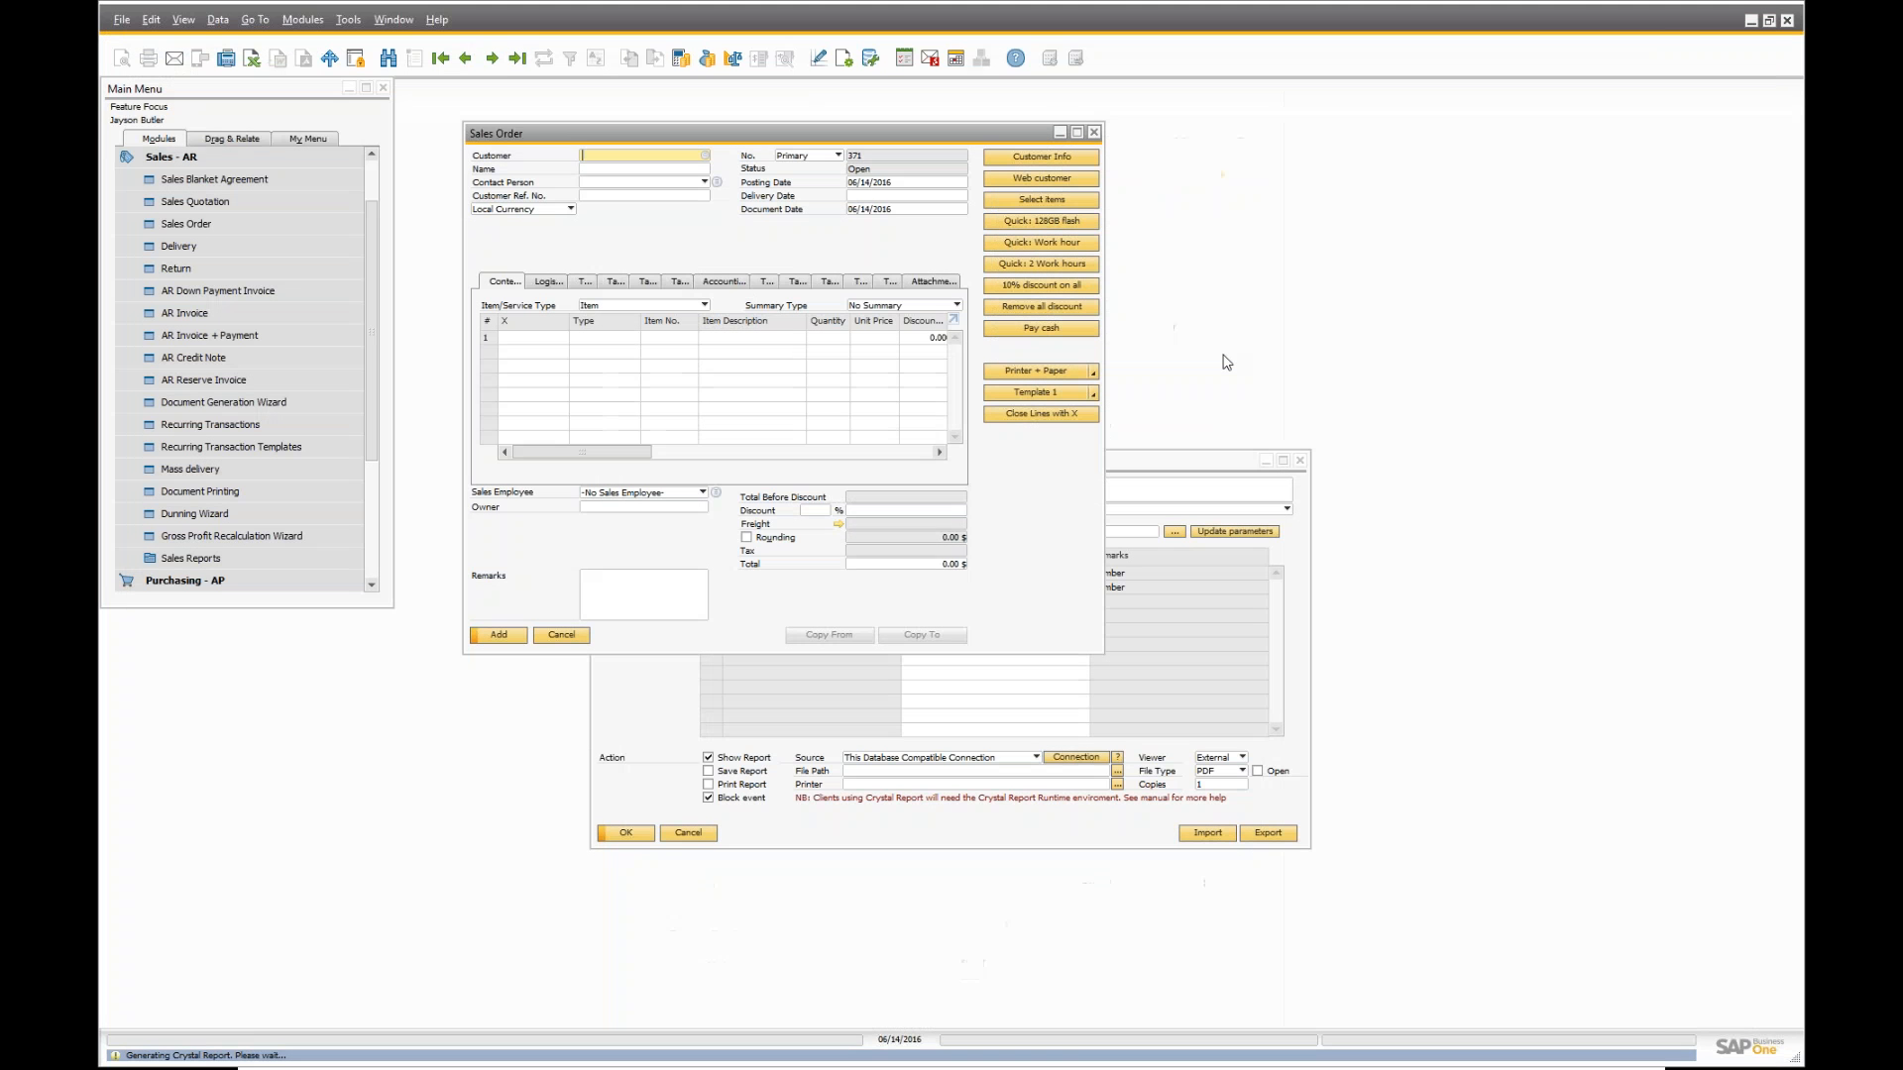